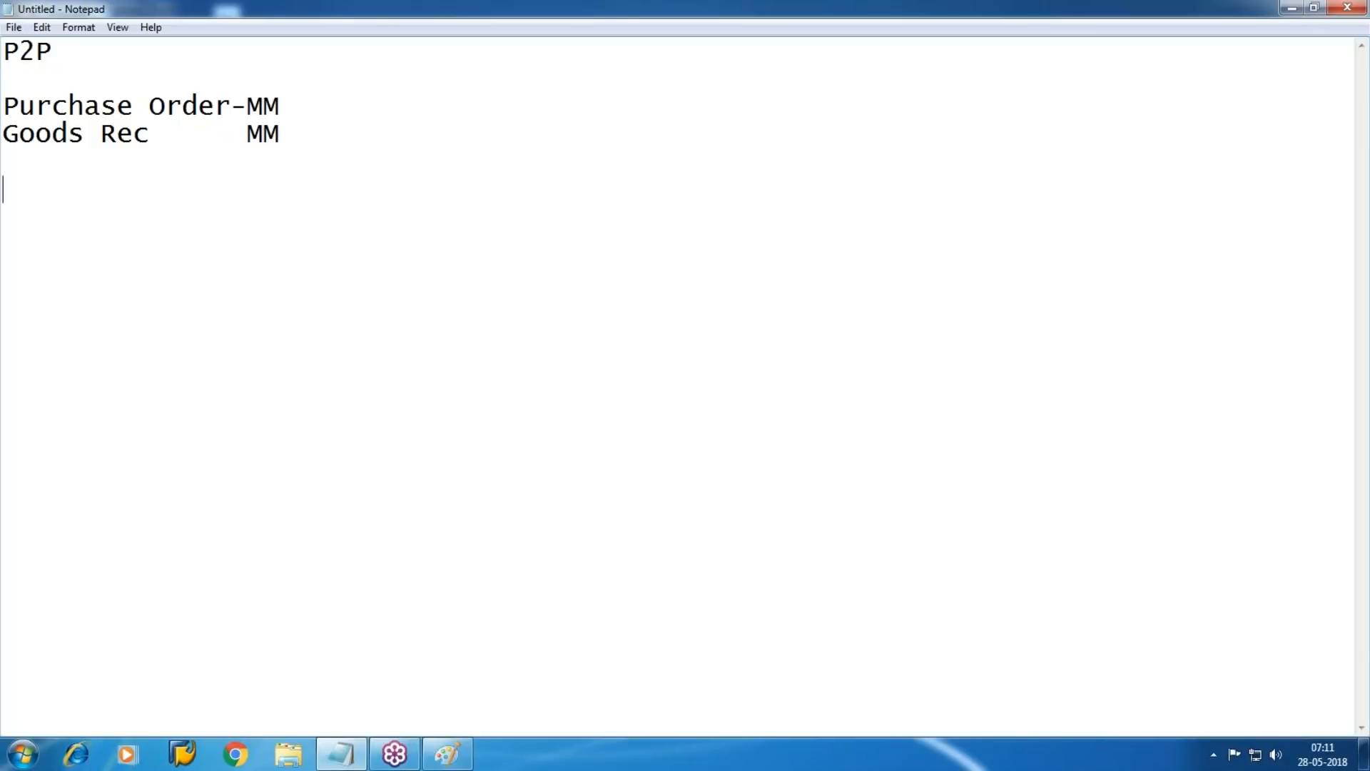
# Add the goods receipt accounting lines "STOCK Dr" and "GR/IR" below the Goods Rec entry in the notes
pyautogui.press('BackSpace')
pyautogui.write('STOCK Dr')
pyautogui.press('BackSpace')
pyautogui.write('Dr')
pyautogui.press('Return')
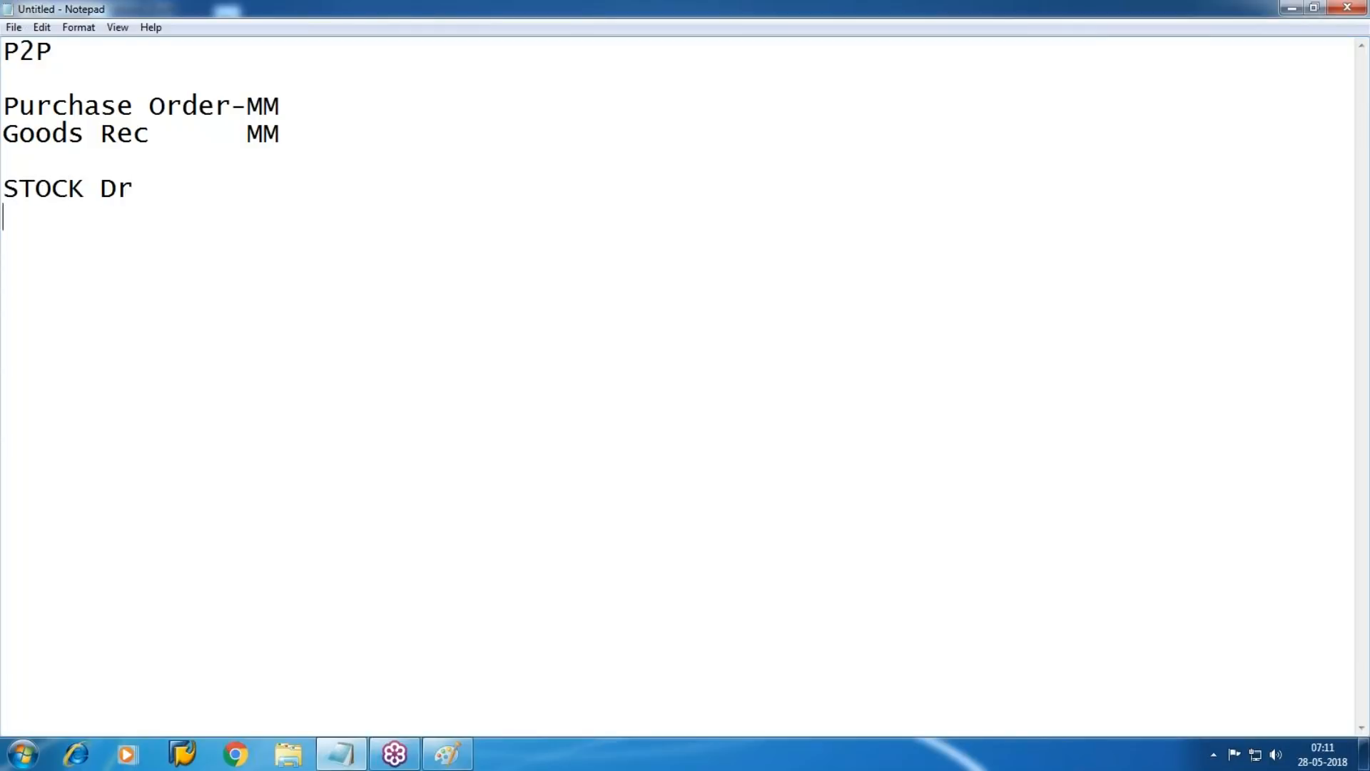
pyautogui.write('GR/IR ')
pyautogui.write('Inv')
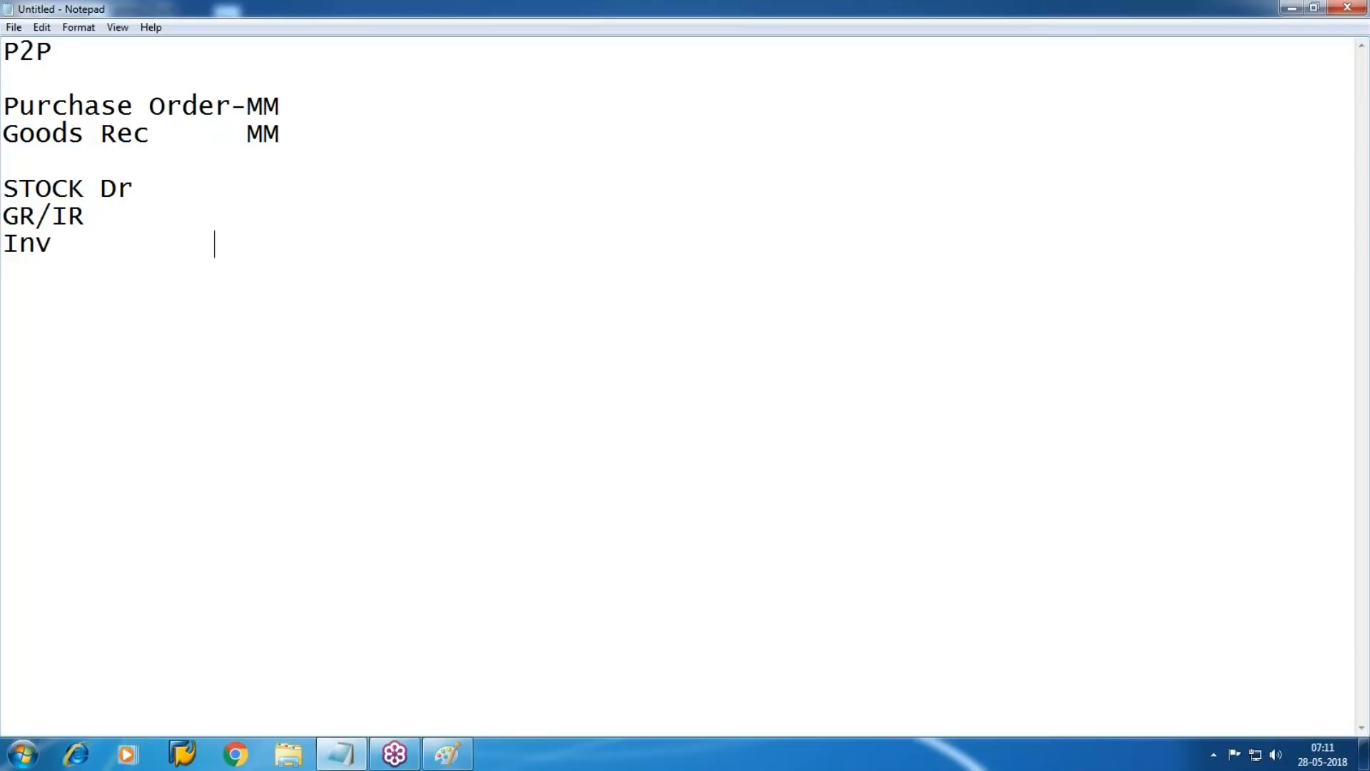
pyautogui.write('          MM')
# Add an "Inv MM" line with the entries "GR/IR Dr" and "Vendor Cr", followed by a "Payment" line
pyautogui.press('Return')
pyautogui.write('GR/IR ')
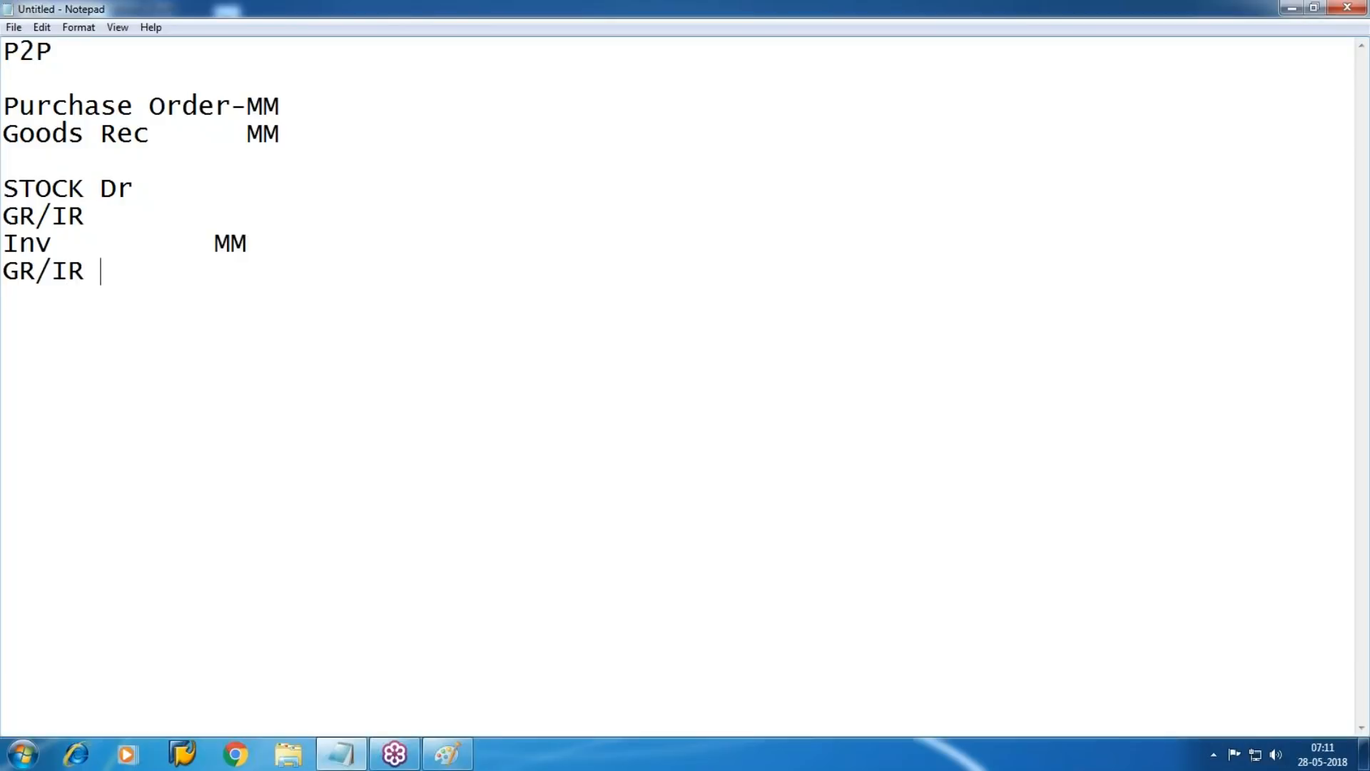
pyautogui.write('Dr')
pyautogui.press('Return')
pyautogui.write('Vendor Cr')
pyautogui.press('Return')
pyautogui.write('Payment')
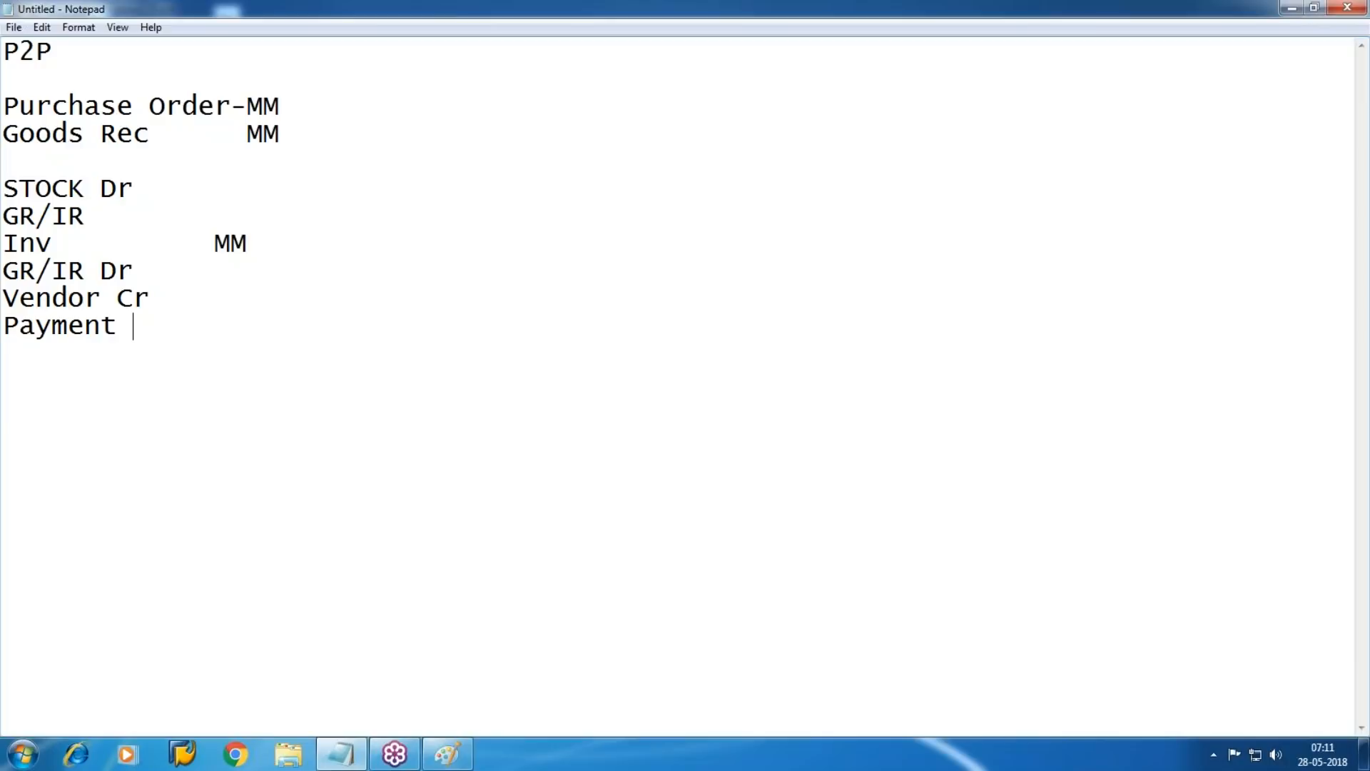
# Switch to SAP Logon, open the ECC system and log on to client 800 with the user name and password
pyautogui.click(160, 745)
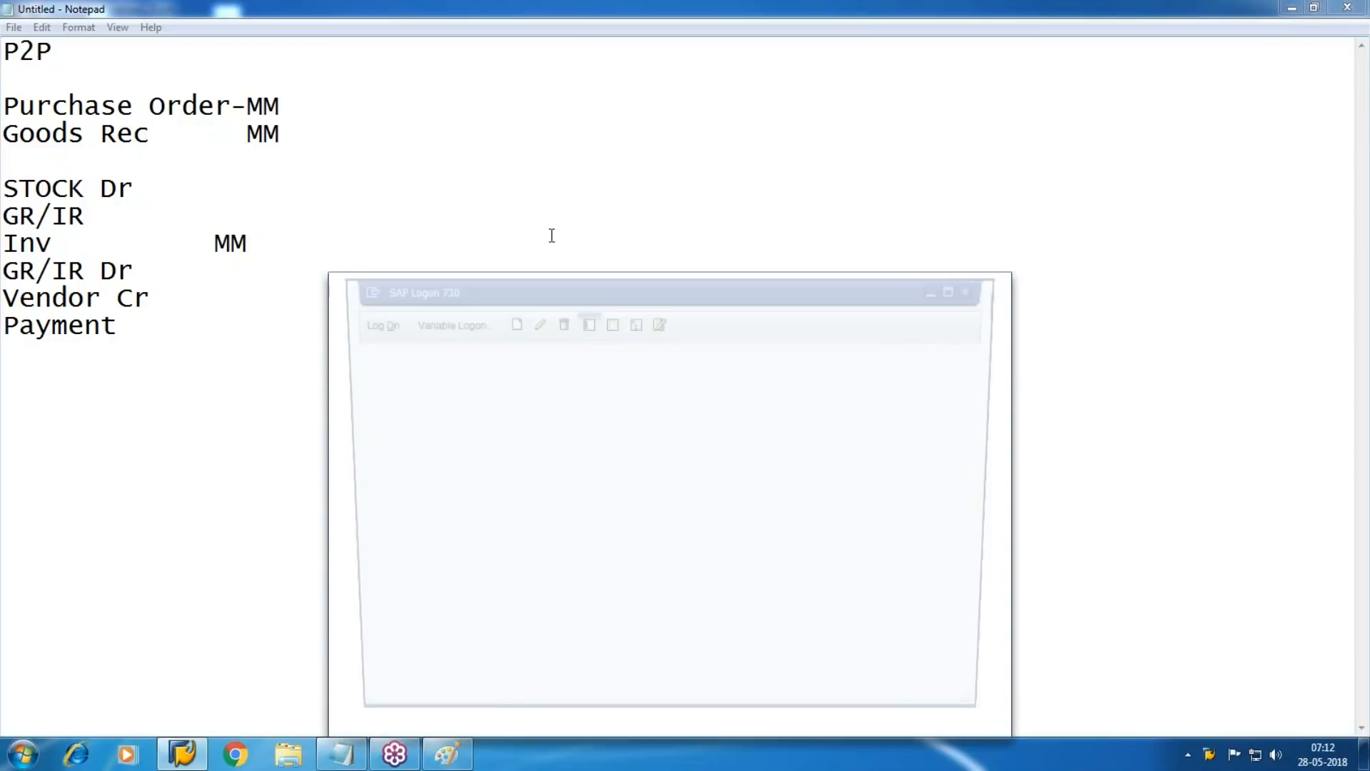
pyautogui.press('Return')
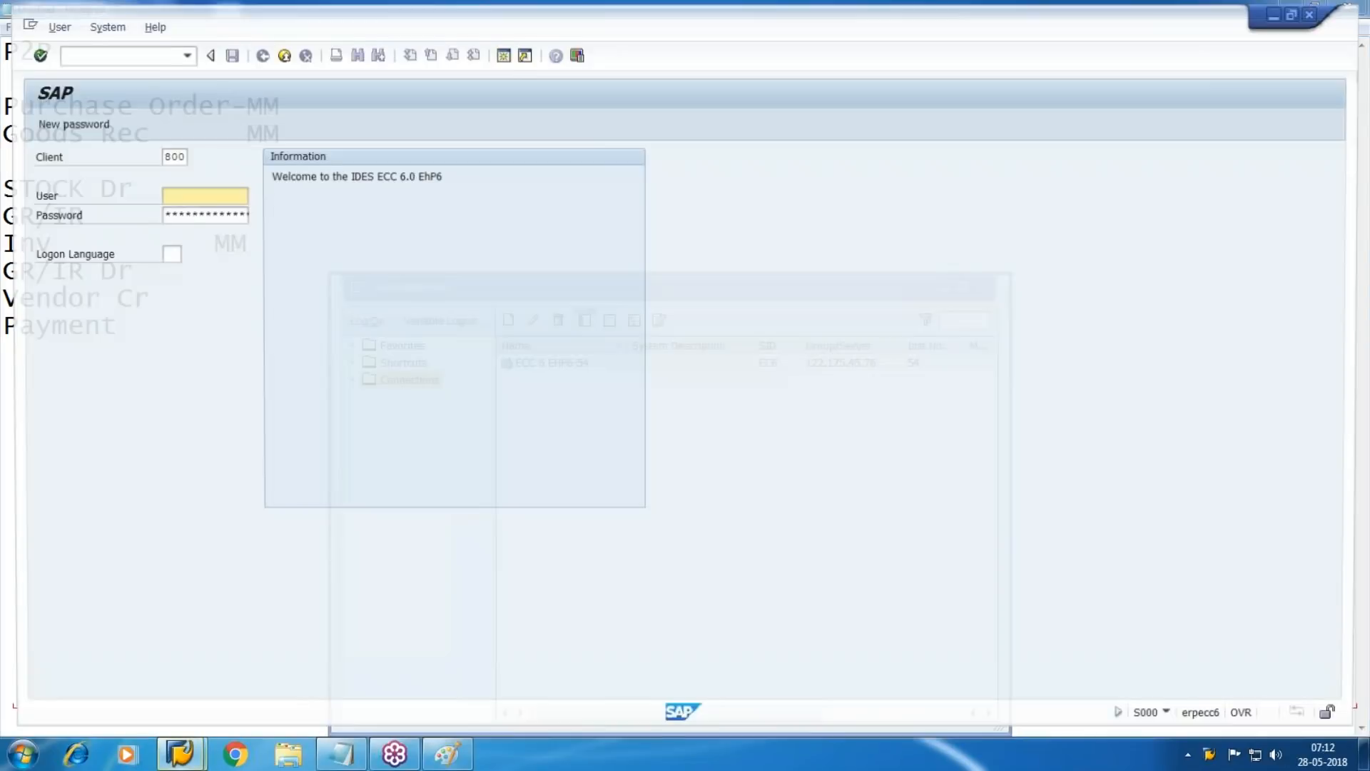
pyautogui.write('p')
pyautogui.press('Down')
pyautogui.press('Tab')
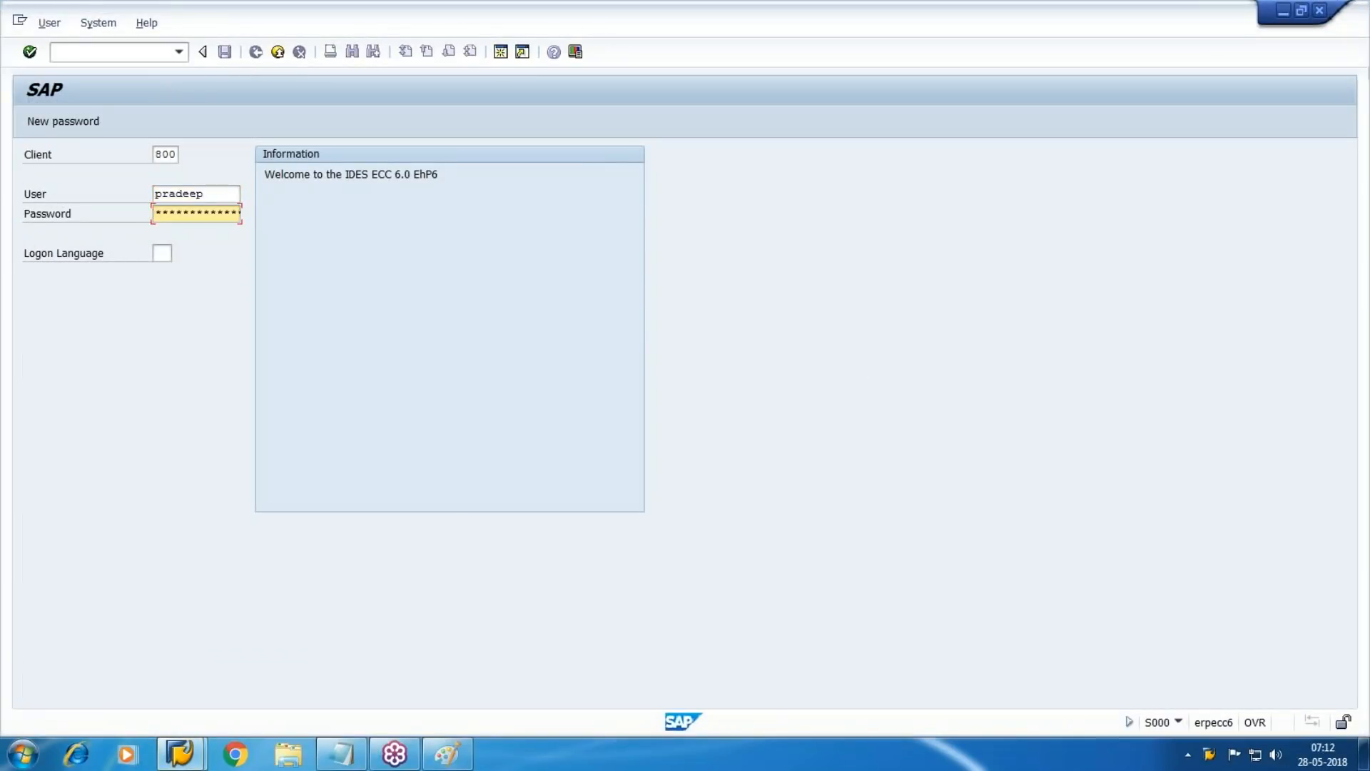
pyautogui.press('Return')
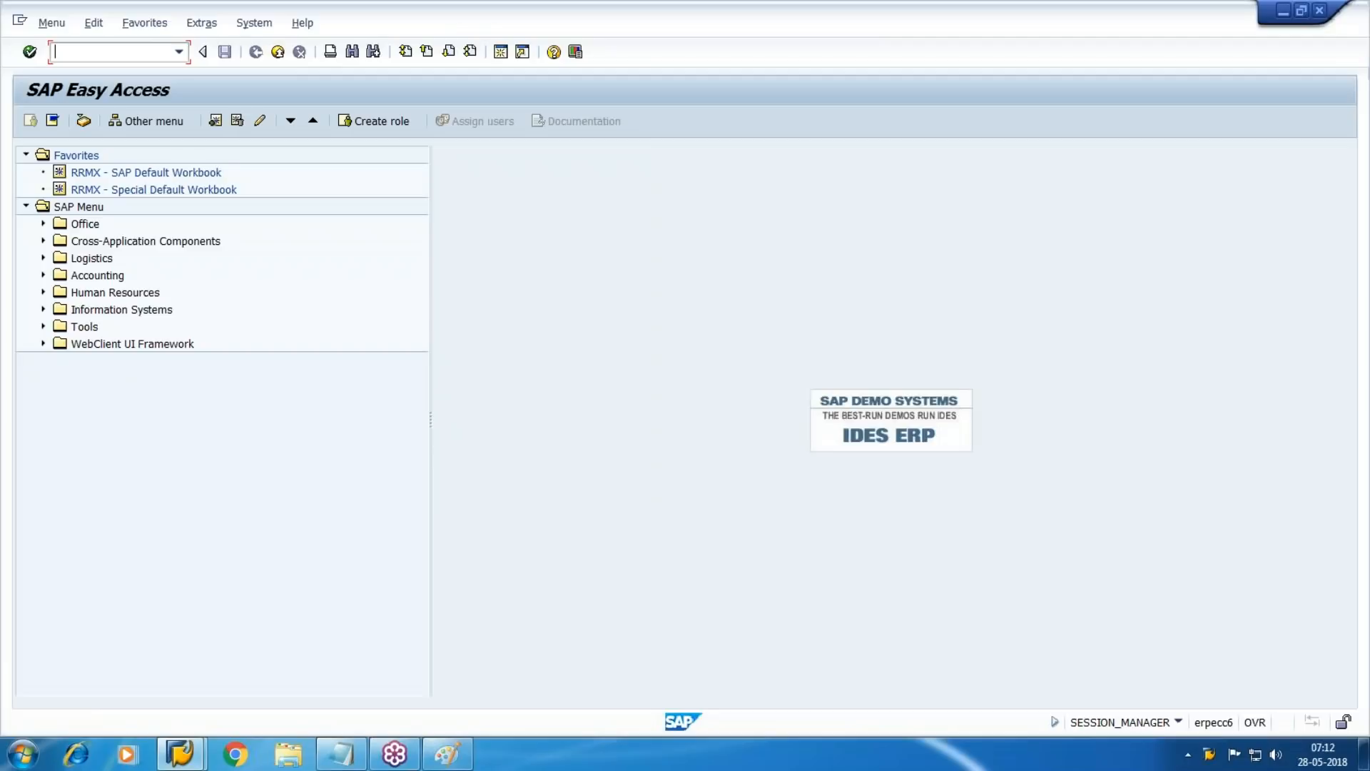
# Start transaction FB03, open its document list selection and set the company code to HE10
pyautogui.write('fb03')
pyautogui.press('Return')
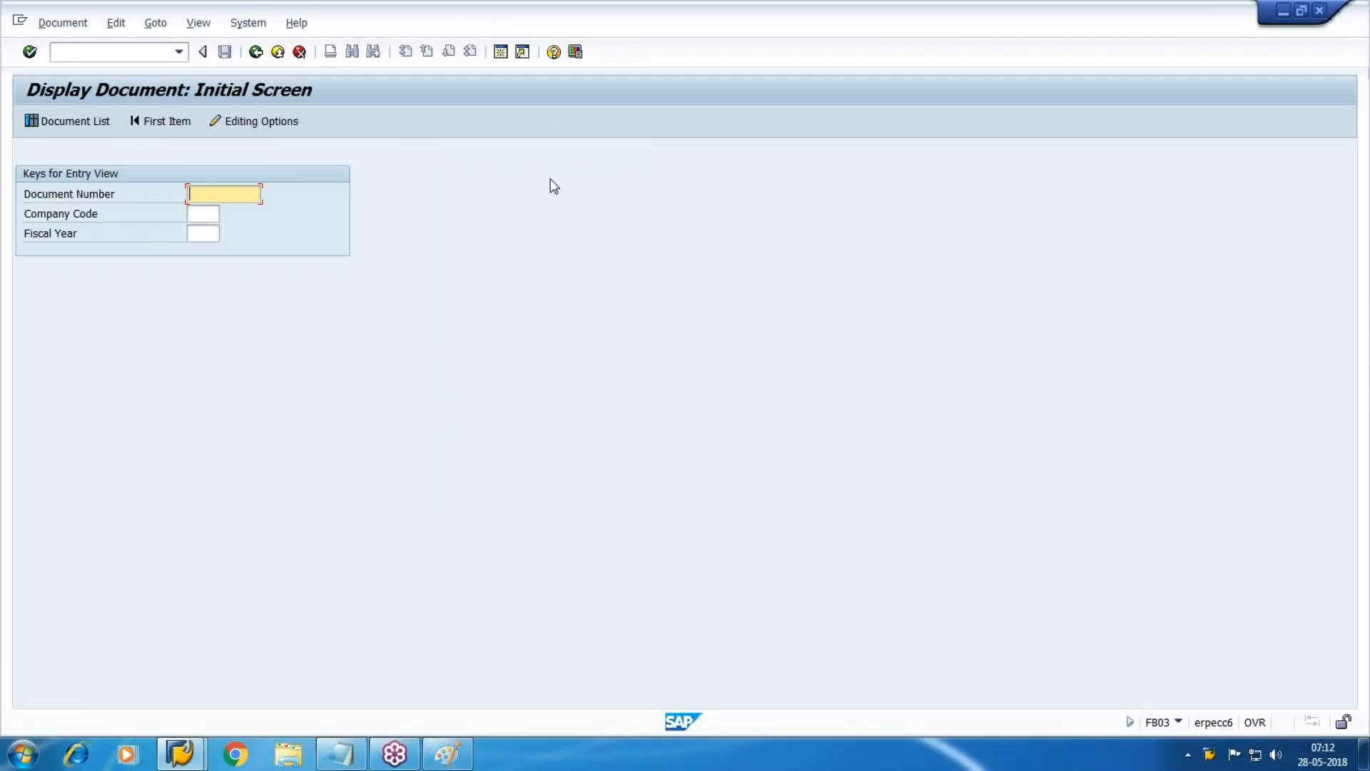
pyautogui.click(53, 122)
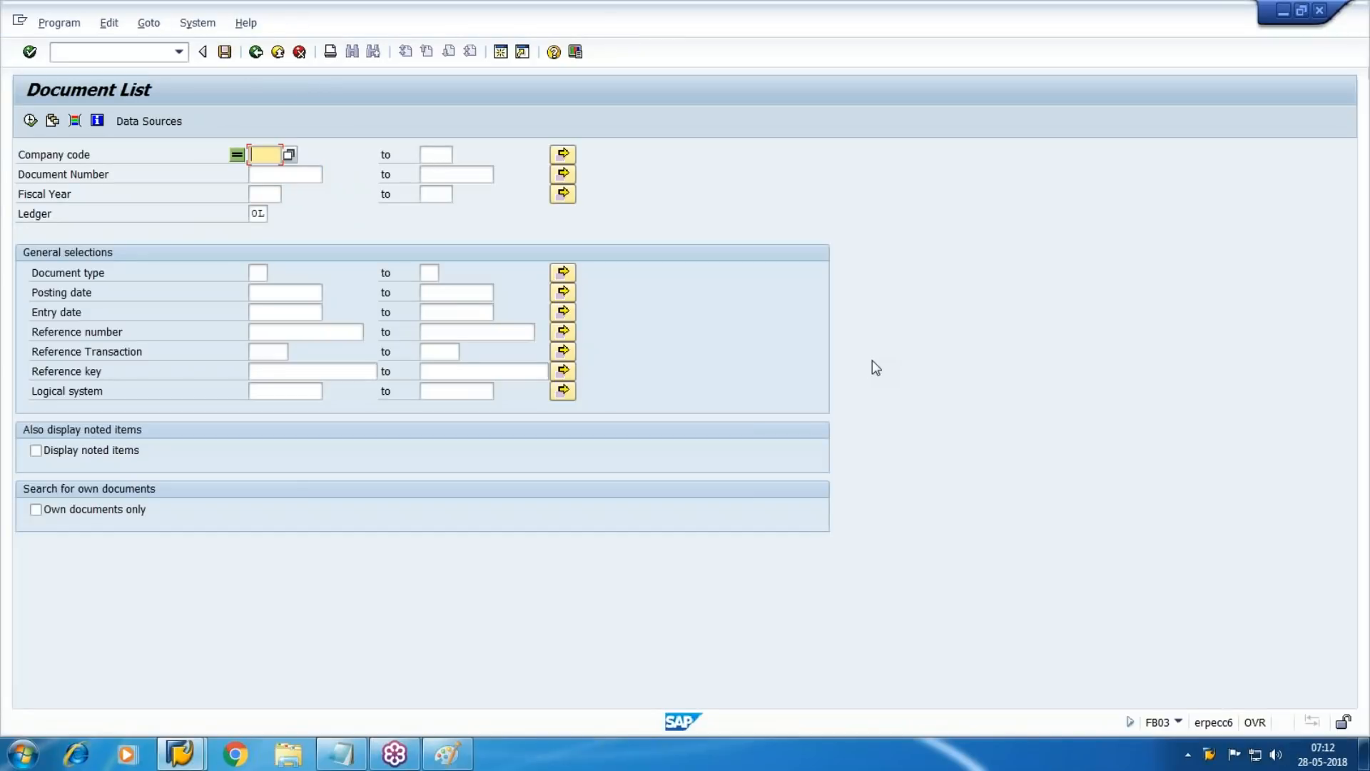
pyautogui.write('HE10')
pyautogui.press('Tab')
pyautogui.press('Tab')
pyautogui.press('Tab')
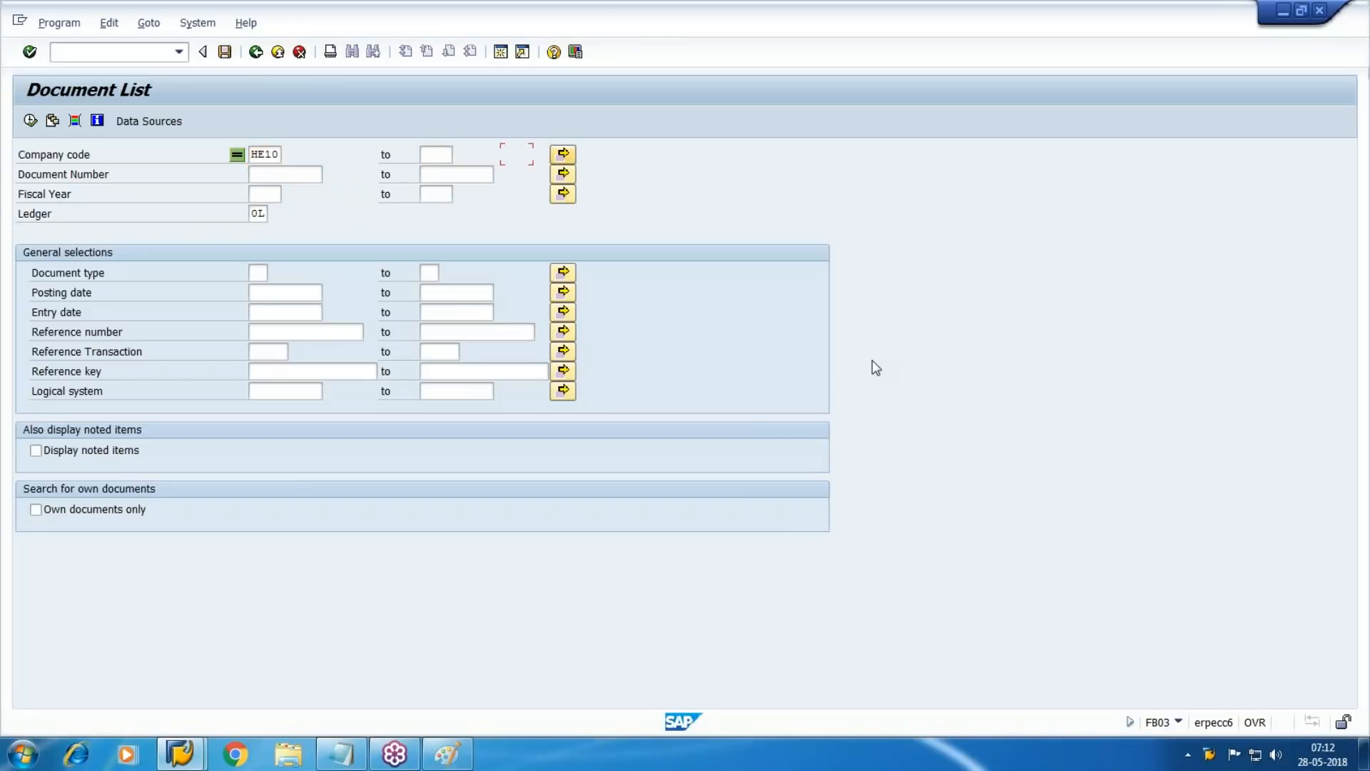
pyautogui.press('Tab')
pyautogui.press('Tab')
pyautogui.press('Tab')
pyautogui.press('Tab')
pyautogui.press('Tab')
# Restrict the document list to document type RE, run it and open the first listed document
pyautogui.click(563, 272)
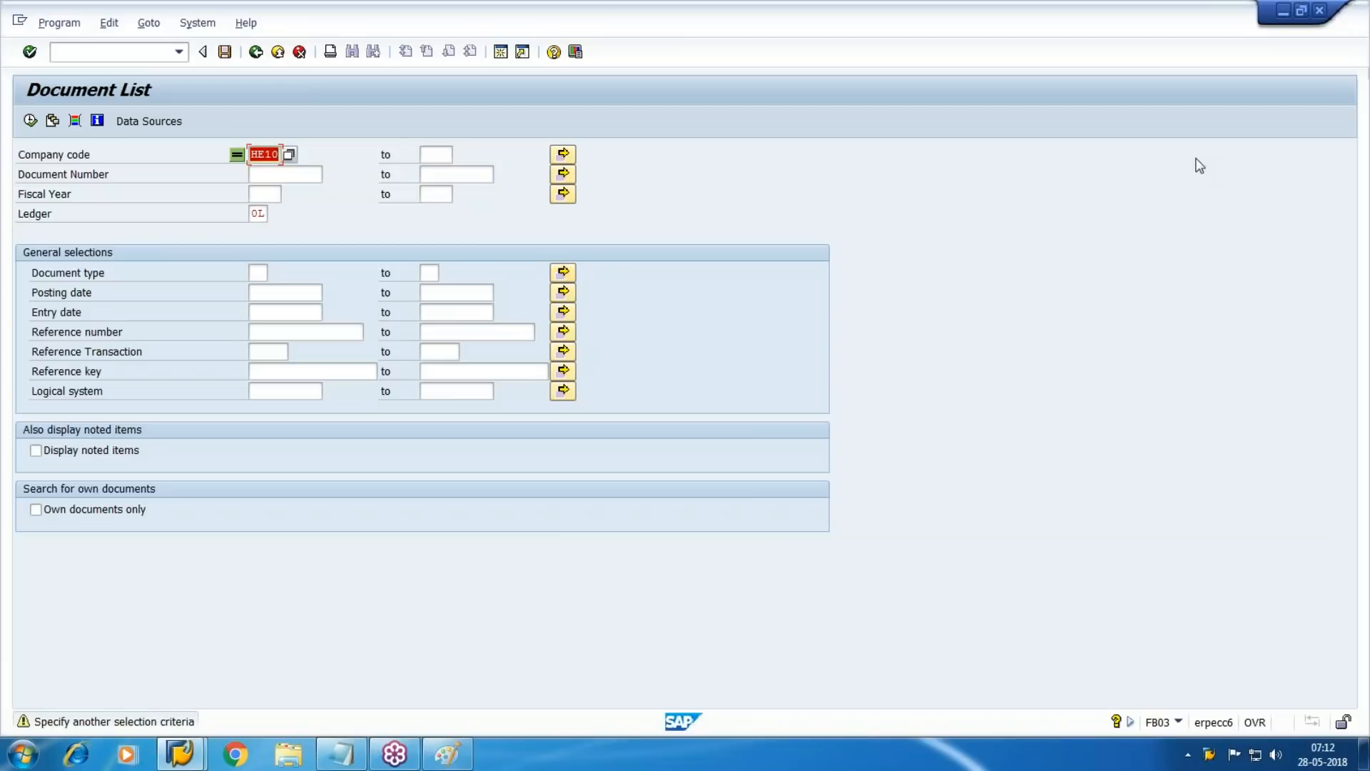
pyautogui.click(573, 273)
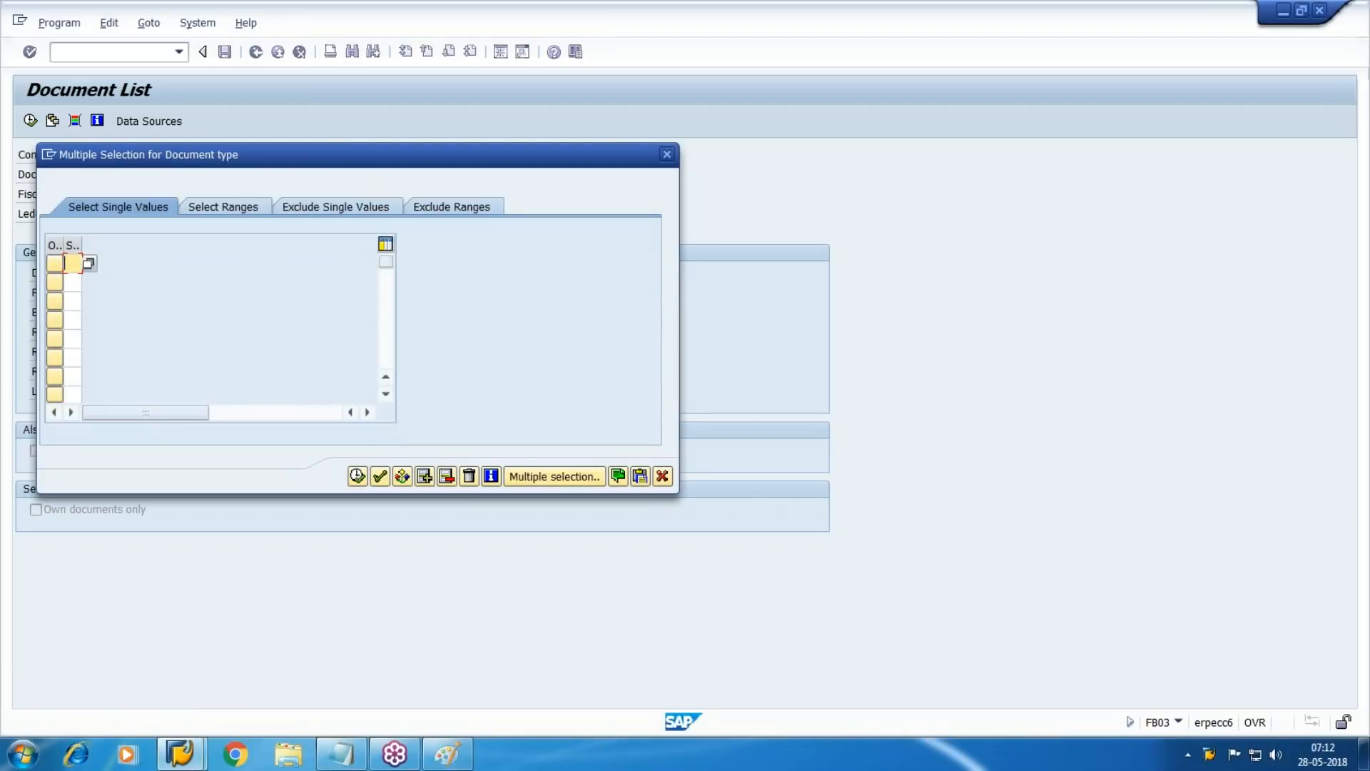
pyautogui.write('RE')
pyautogui.press('Return')
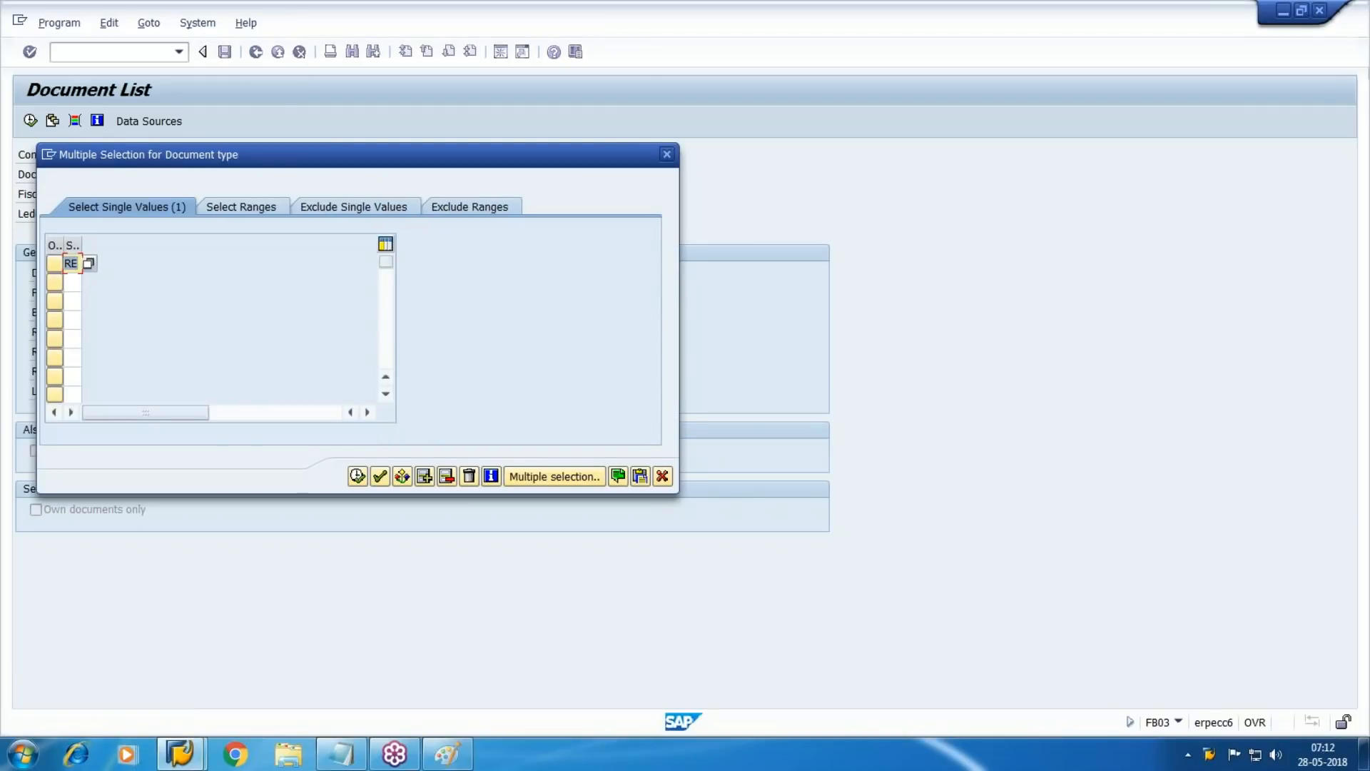
pyautogui.click(357, 476)
pyautogui.click(30, 122)
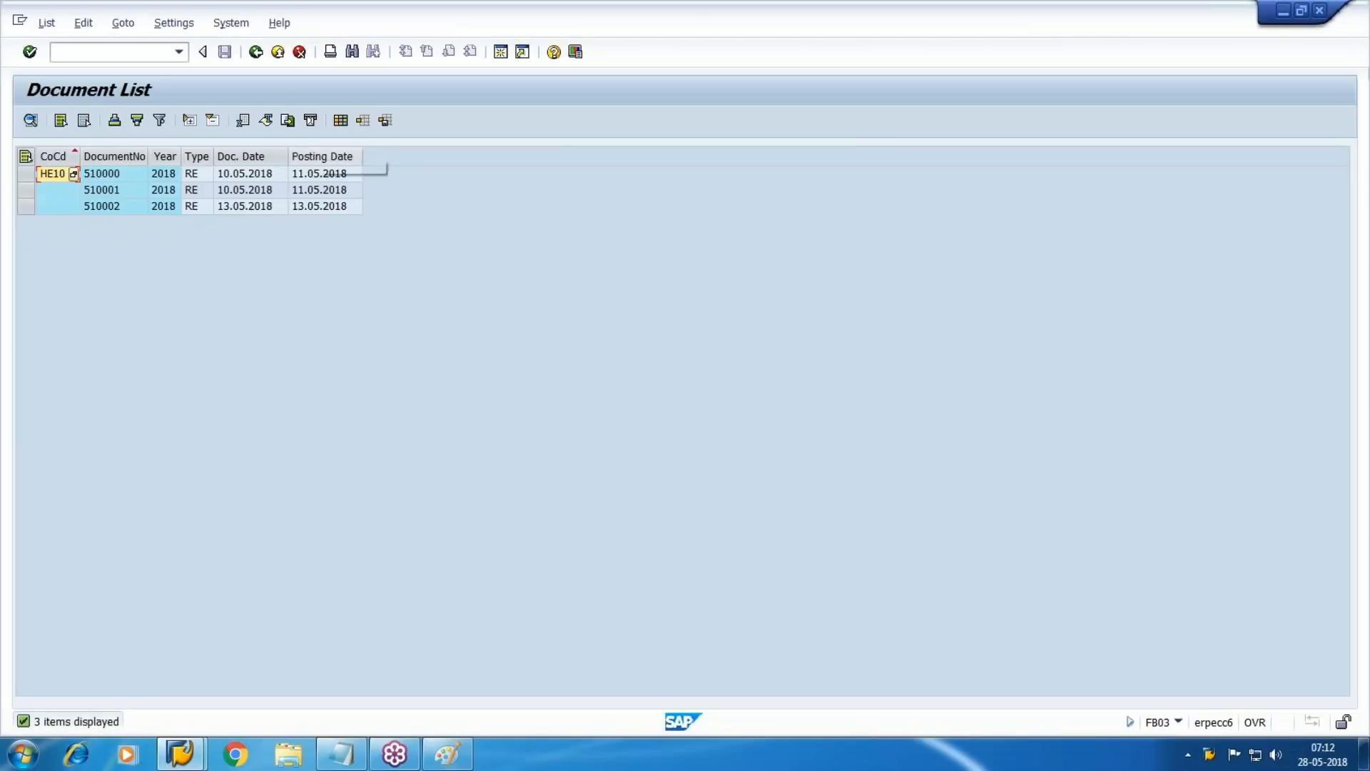
pyautogui.doubleClick(203, 174)
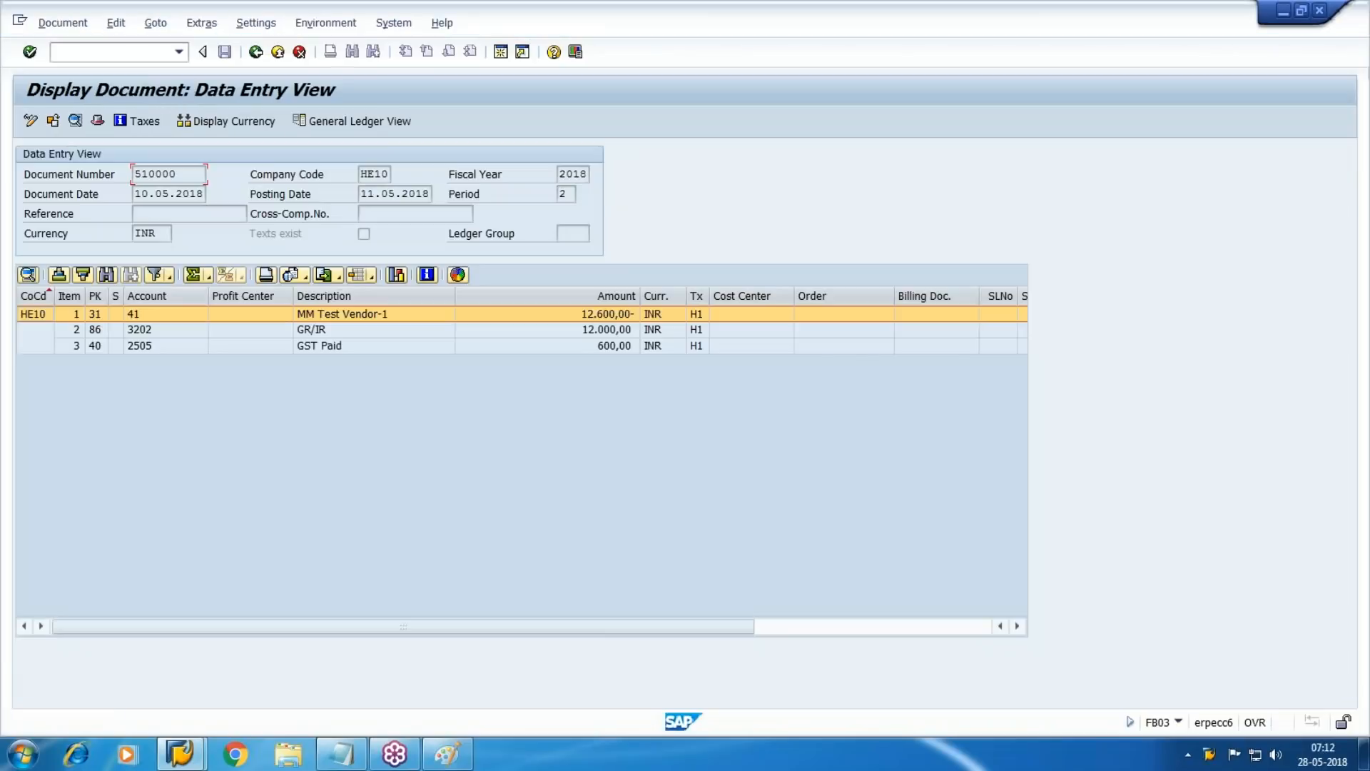
# Start FB03 in a new session and open its document list selection
pyautogui.click(500, 53)
pyautogui.write('FB03')
pyautogui.press('Return')
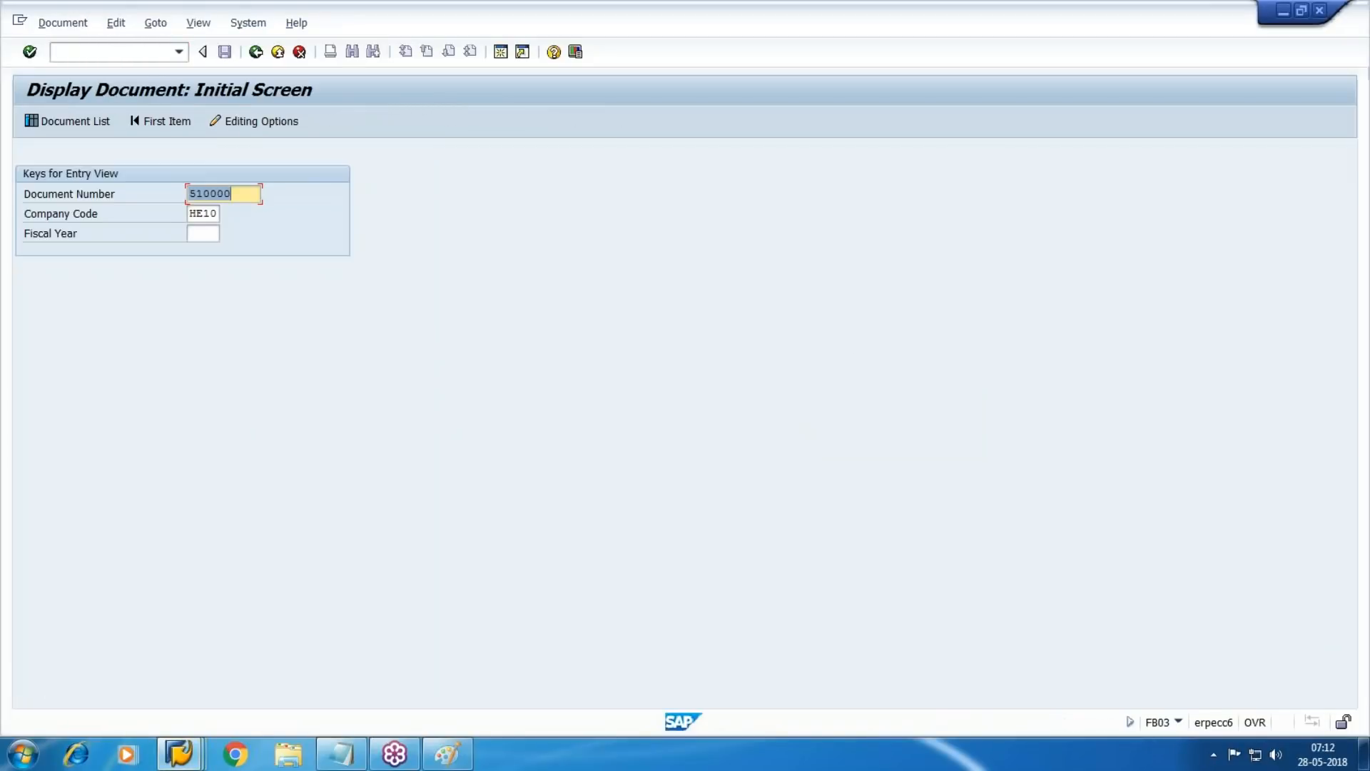
pyautogui.click(75, 120)
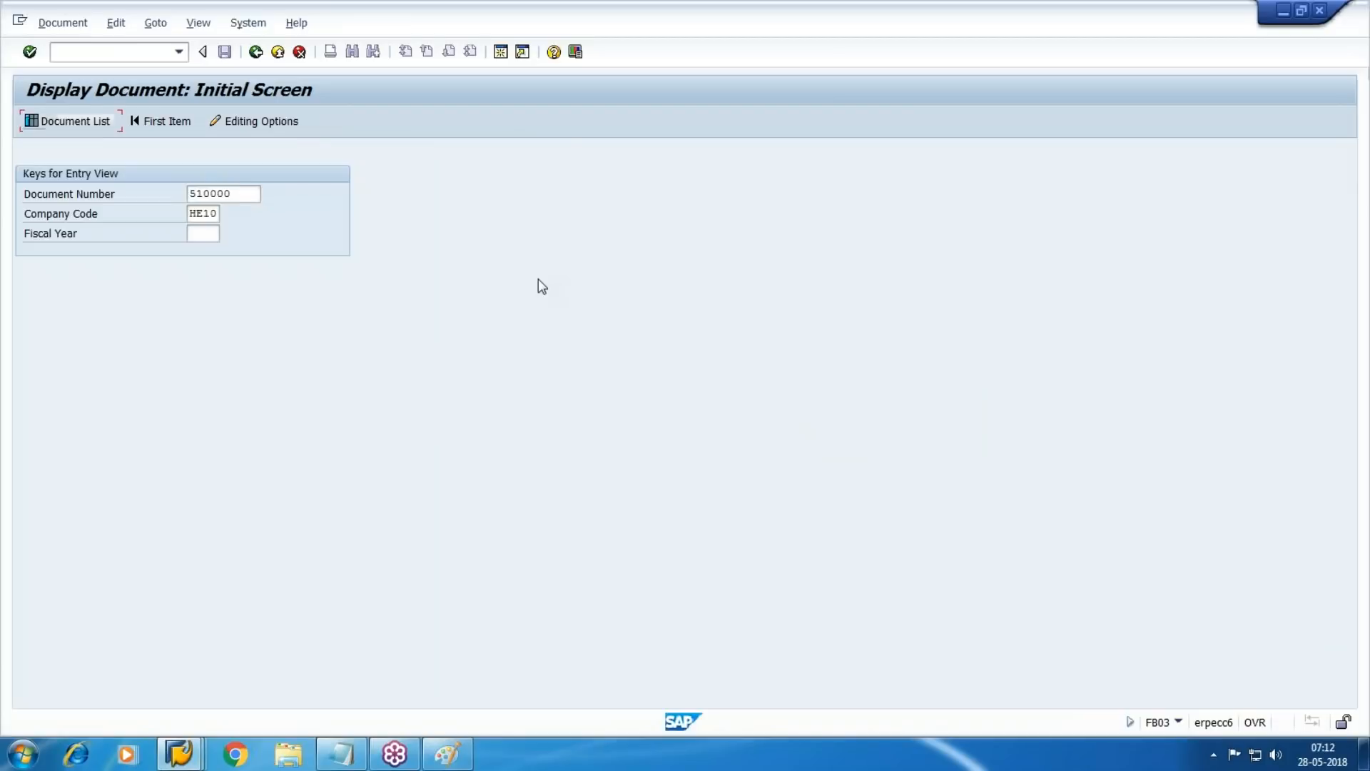
# Set the document type to KR, run the document list and open the first listed document
pyautogui.press('Tab')
pyautogui.press('Tab')
pyautogui.press('Tab')
pyautogui.press('Tab')
pyautogui.press('Tab')
pyautogui.press('Tab')
pyautogui.press('Tab')
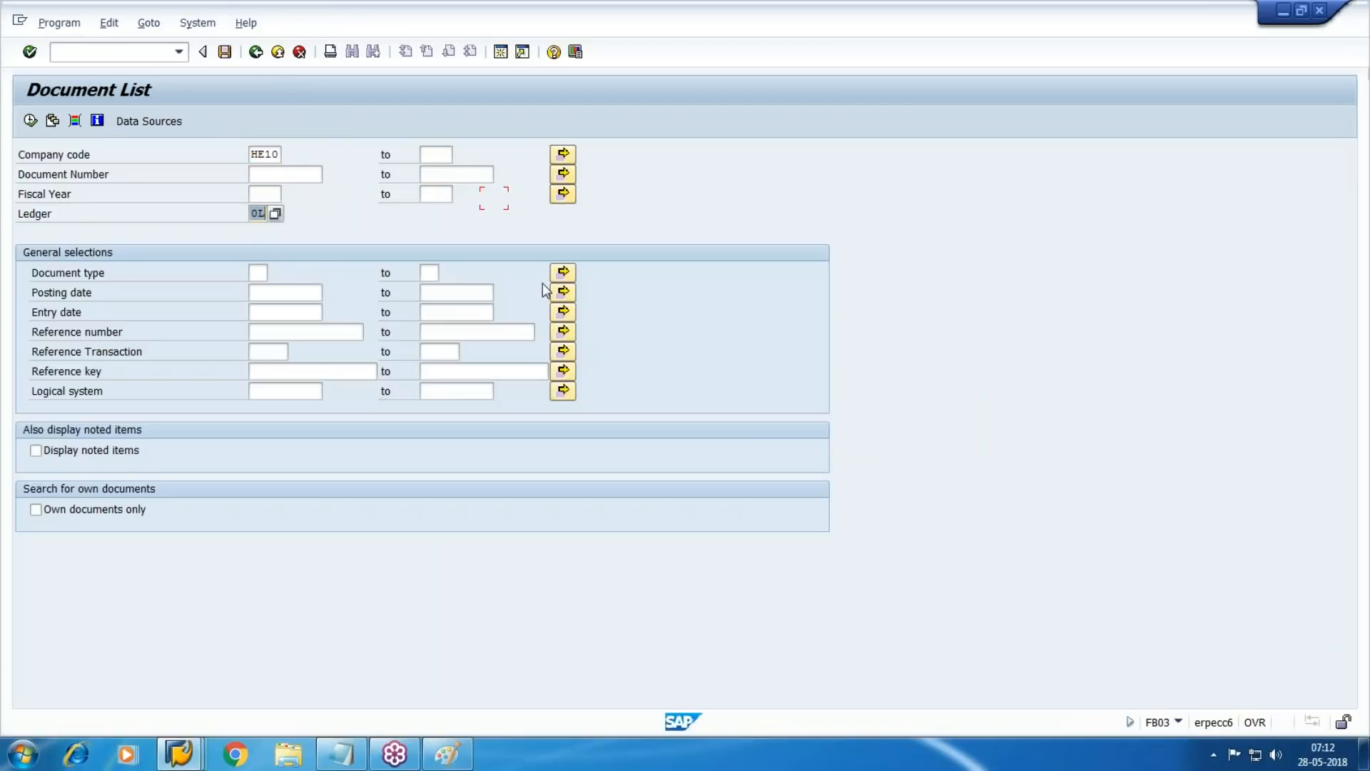
pyautogui.write('KE')
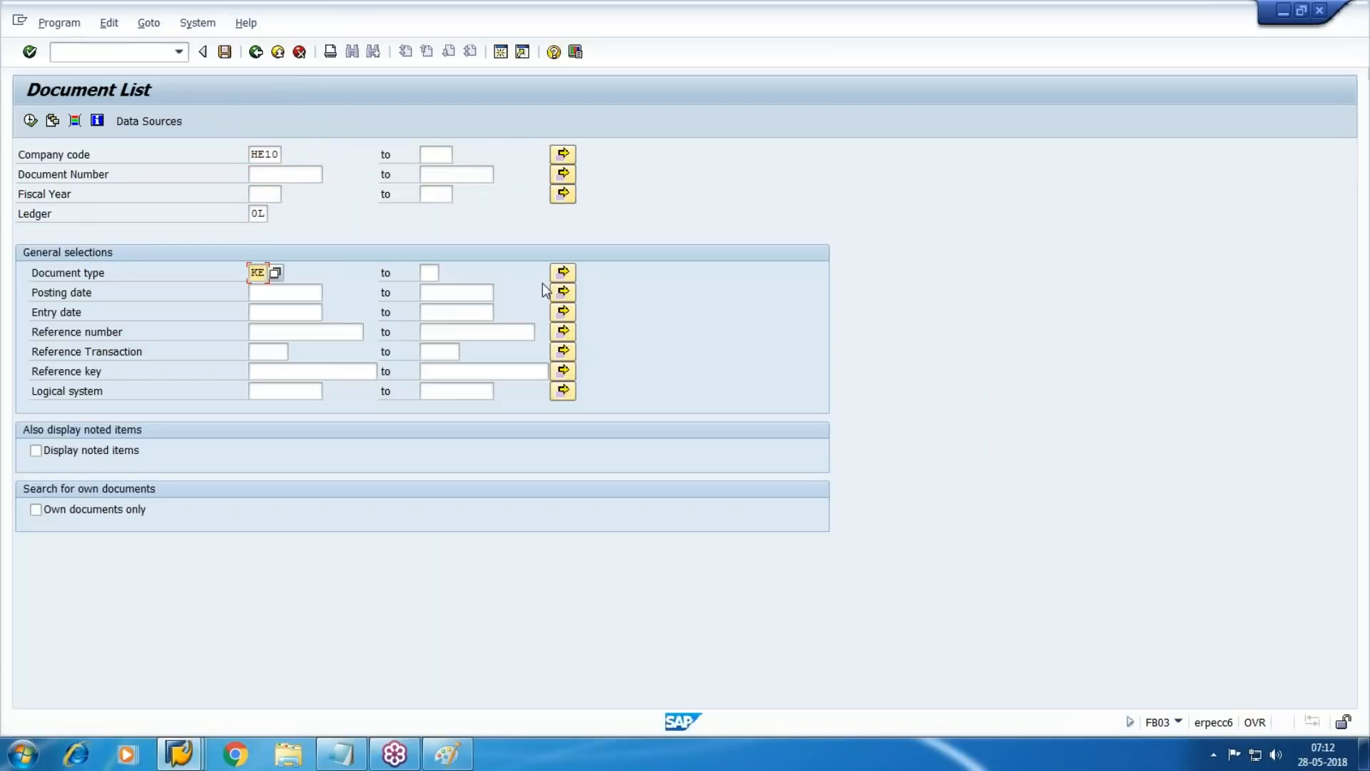
pyautogui.press('BackSpace')
pyautogui.write('R')
pyautogui.press('F8')
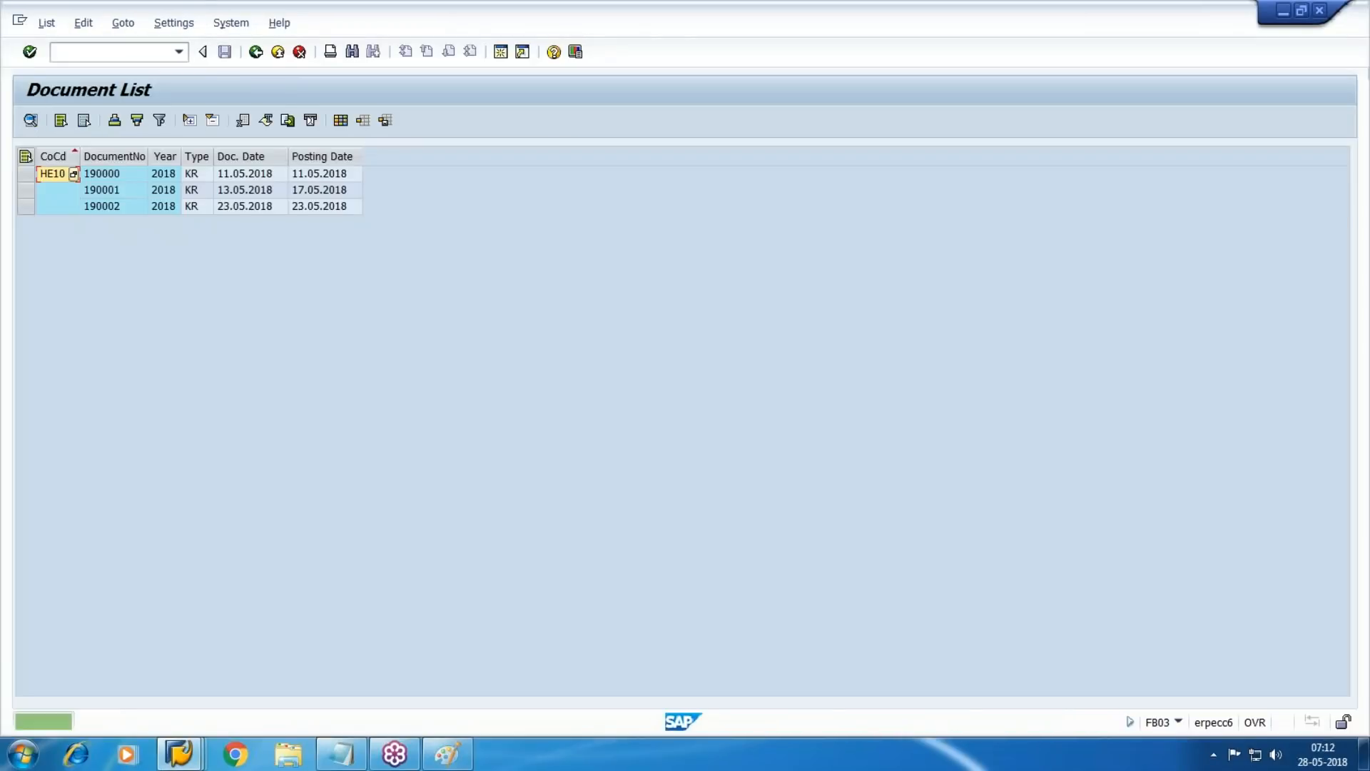
pyautogui.doubleClick(211, 176)
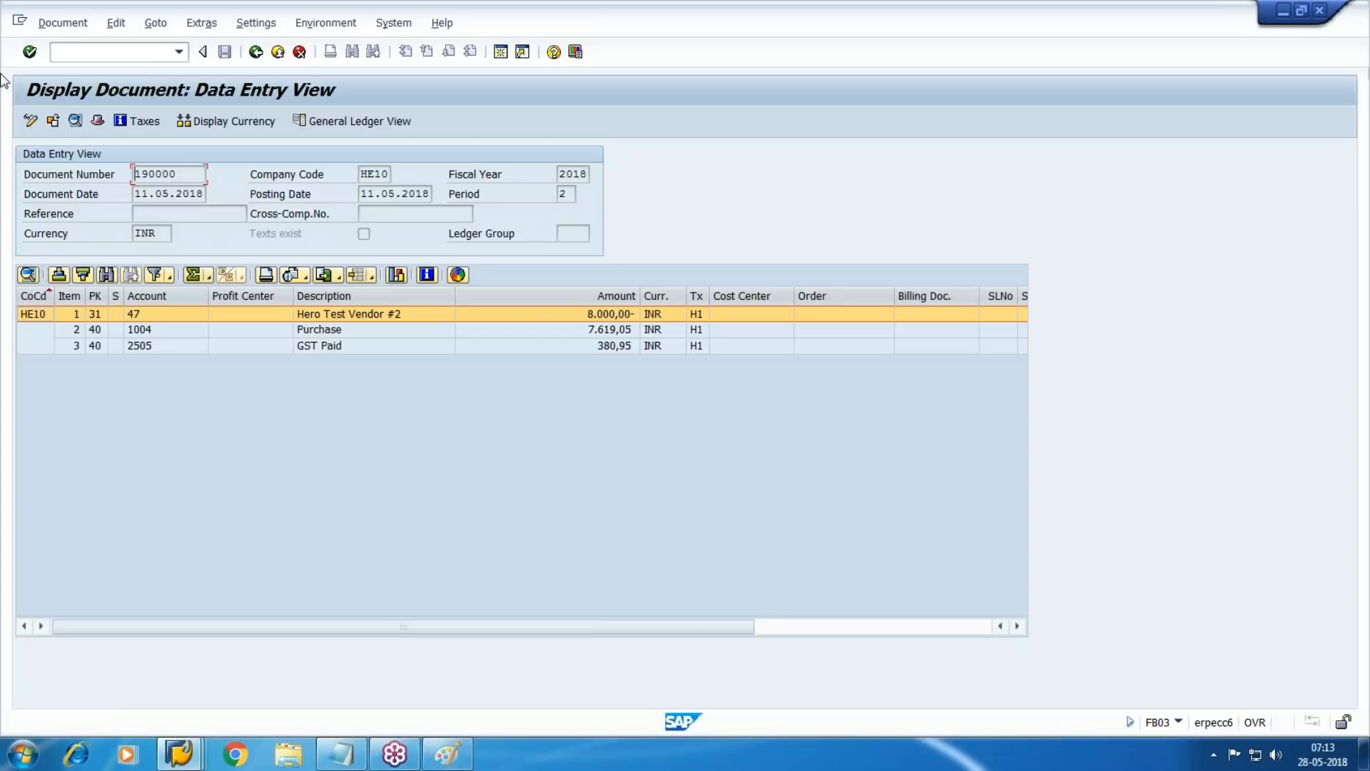
# Try to display the original document behind the KR vendor invoice
pyautogui.click(326, 22)
pyautogui.moveTo(430, 123)
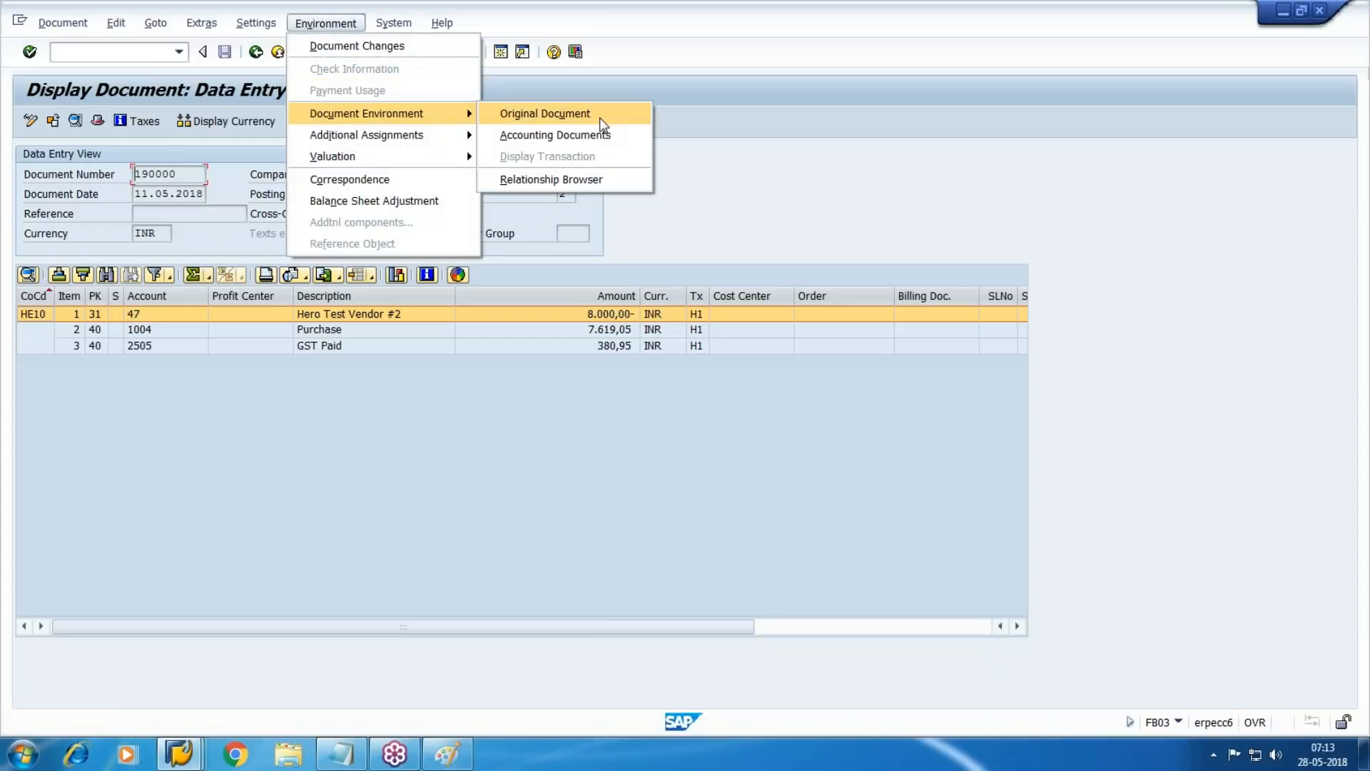
pyautogui.click(597, 114)
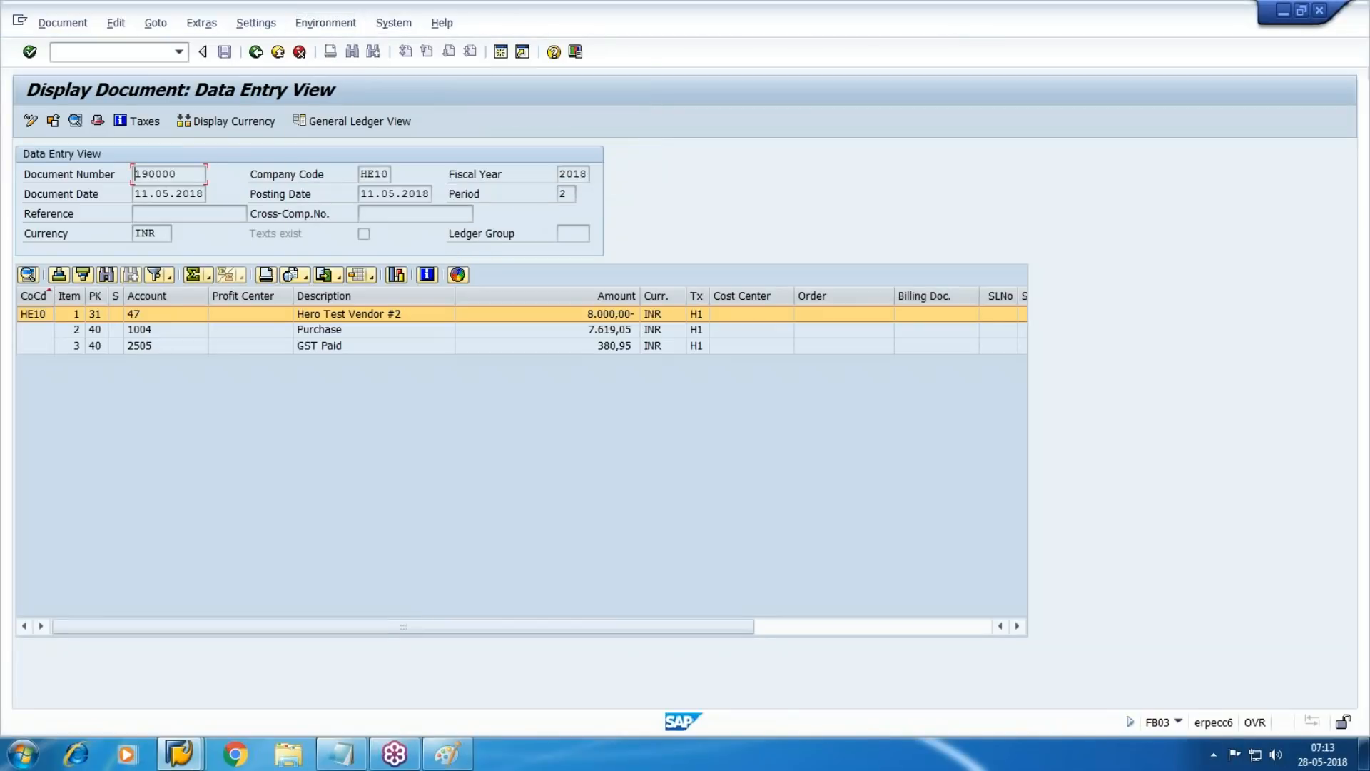
pyautogui.click(1358, 54)
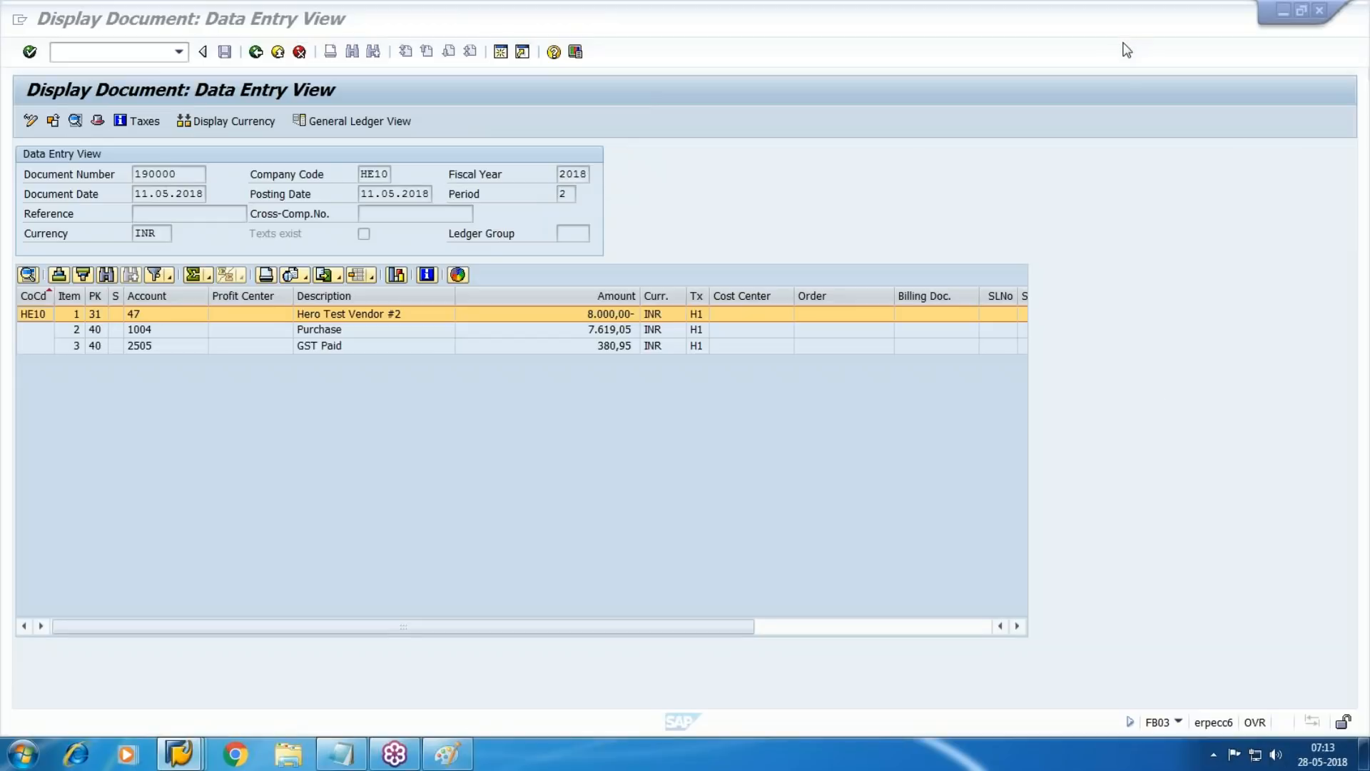
pyautogui.click(1193, 126)
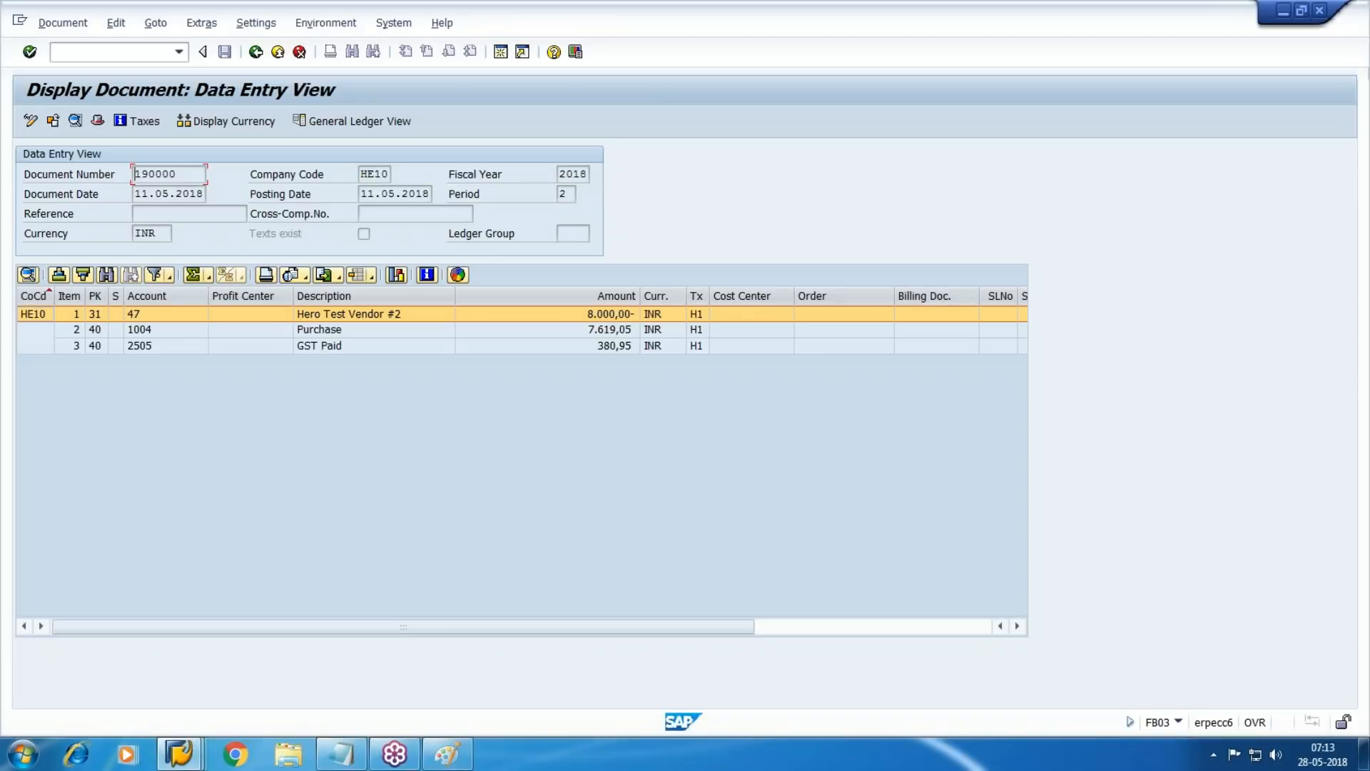
# View the KR document in the Document Relationship Browser and return to the RE invoice document
pyautogui.click(347, 27)
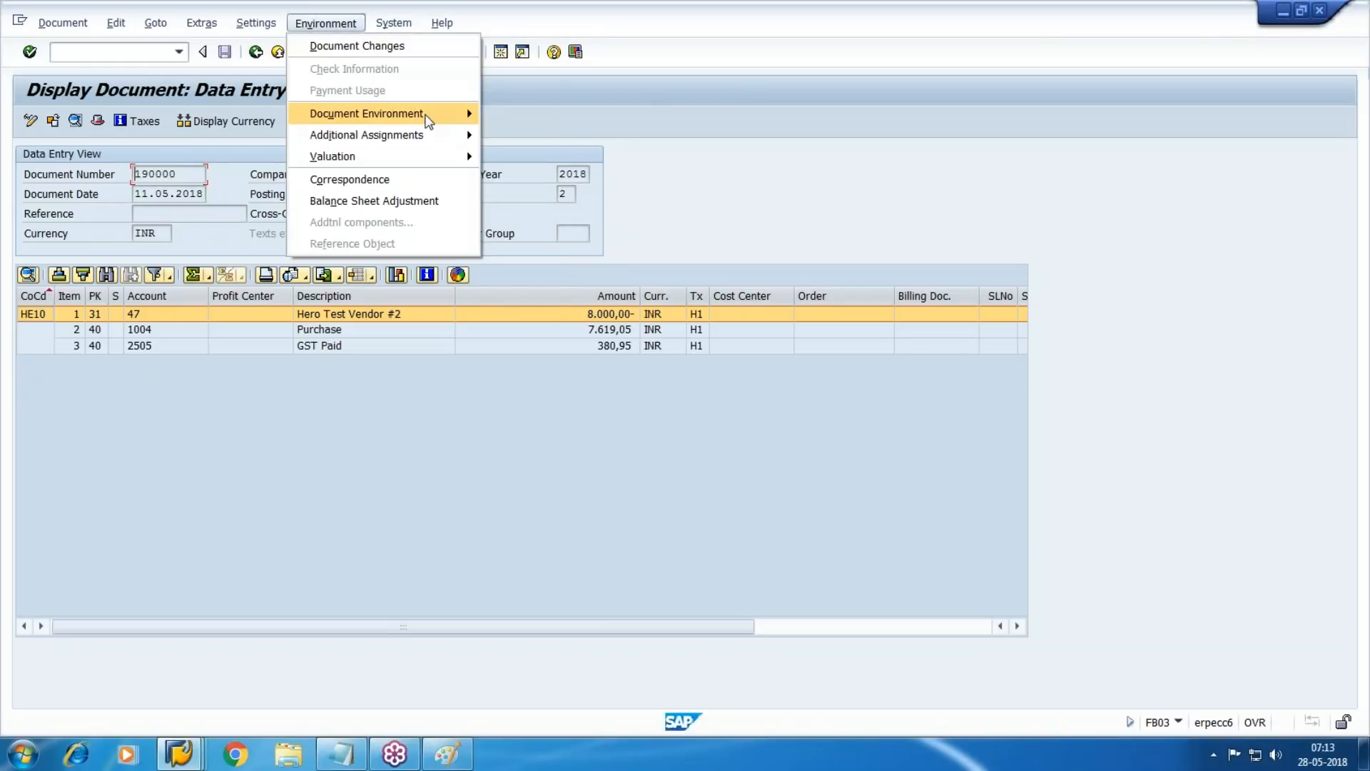
pyautogui.moveTo(427, 119)
pyautogui.click(580, 178)
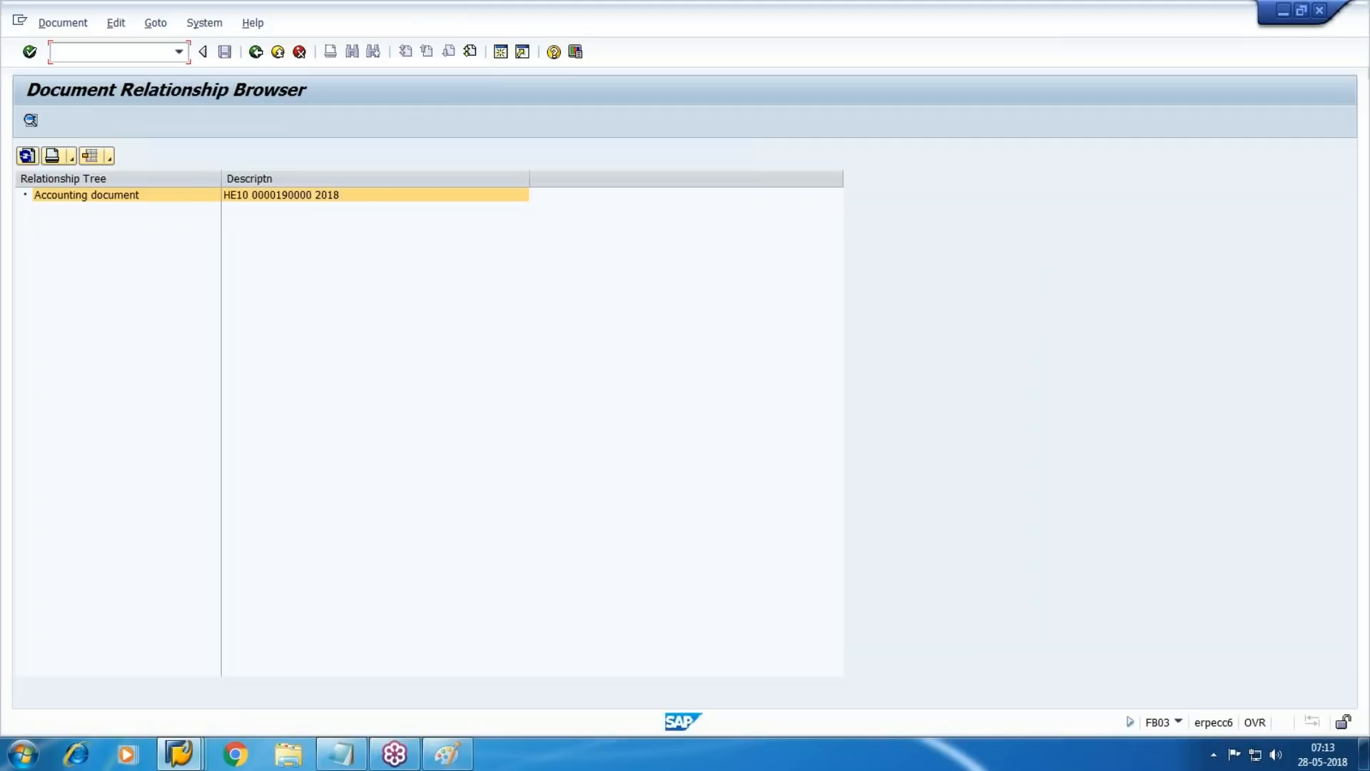
pyautogui.press('F3')
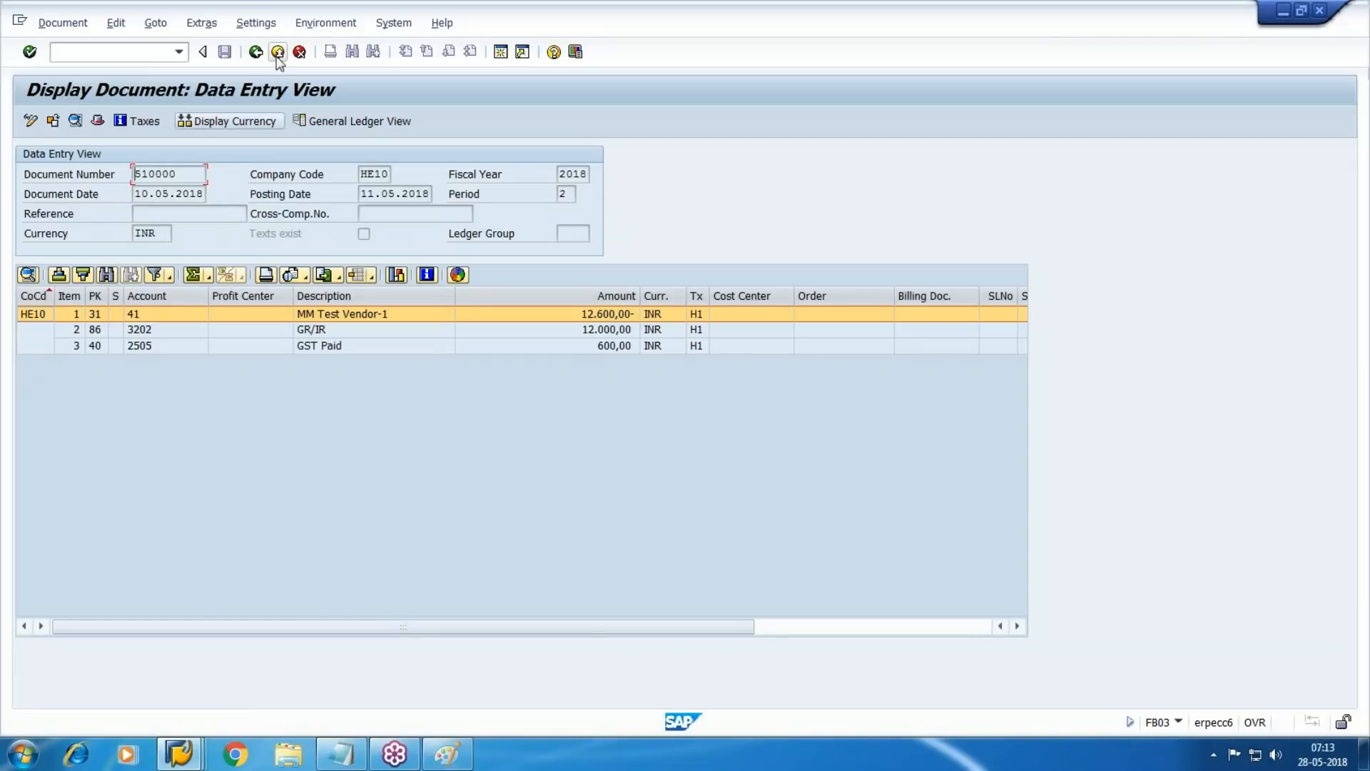
# Display the original invoice document behind the RE accounting document and go back to the data entry view
pyautogui.click(315, 27)
pyautogui.click(863, 230)
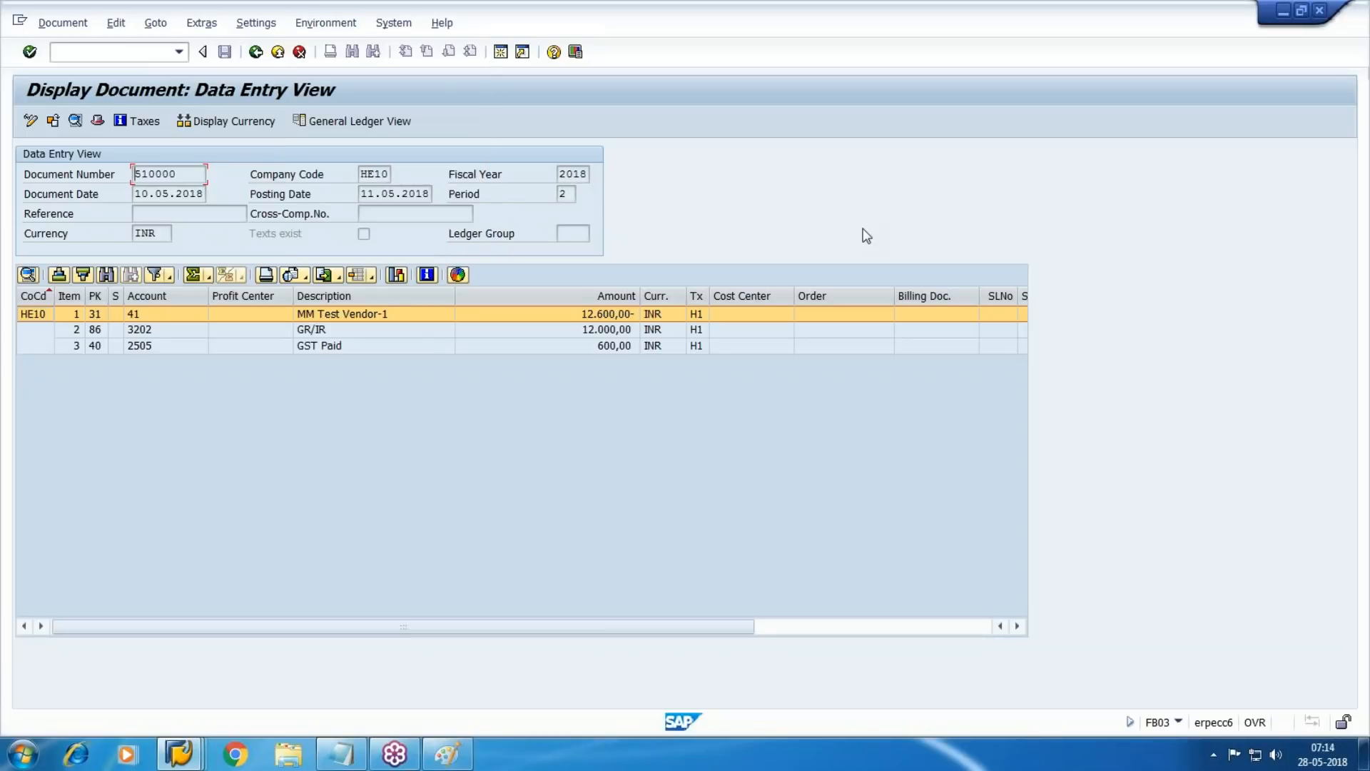
pyautogui.click(326, 23)
pyautogui.moveTo(456, 118)
pyautogui.click(590, 113)
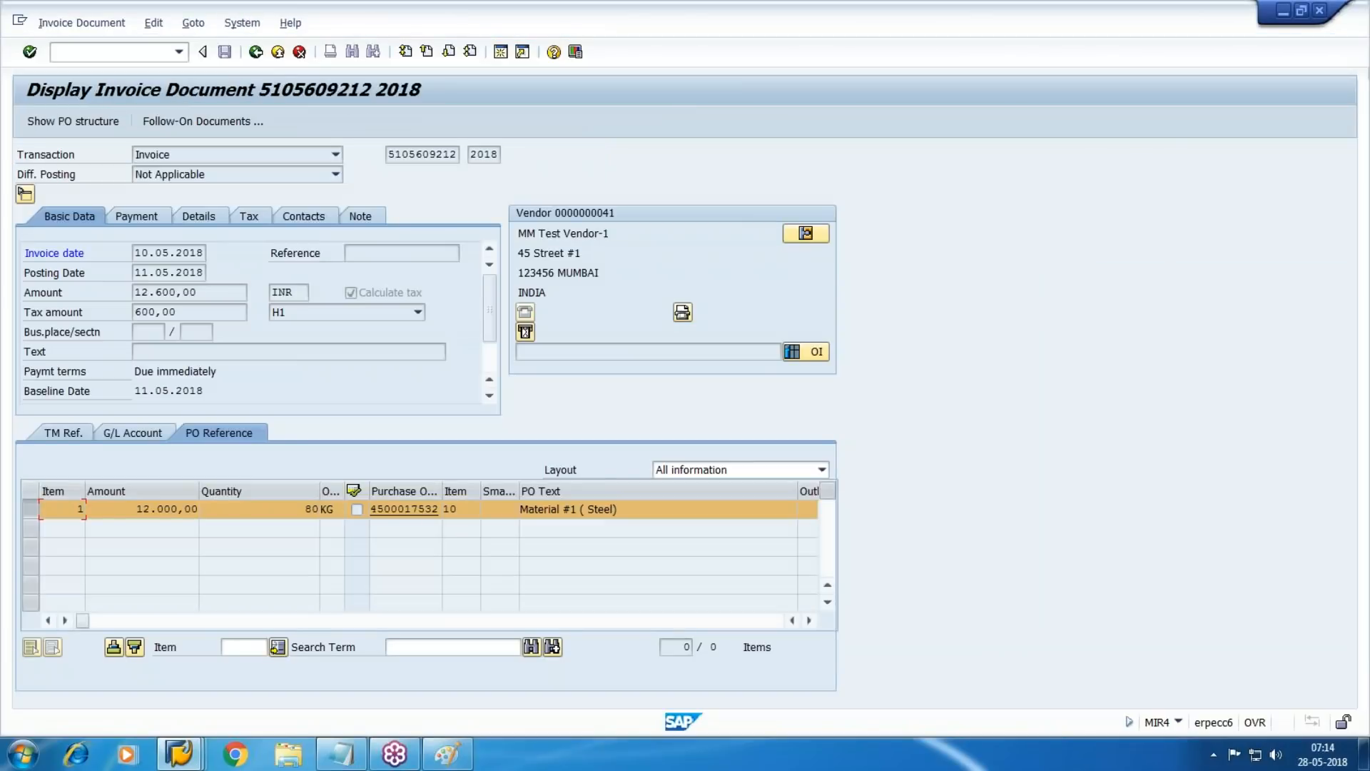
pyautogui.press('F3')
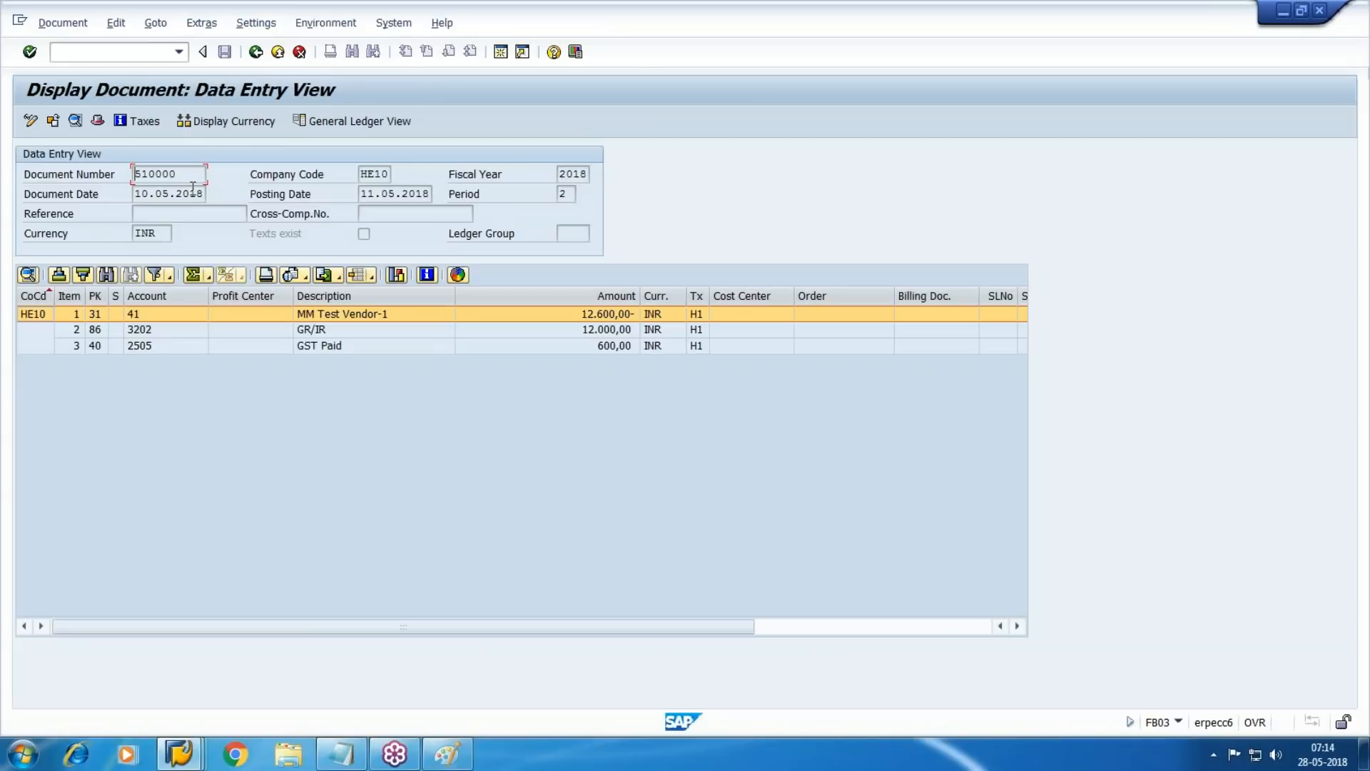
# Open the Relationship Browser for the RE document and expand its incoming invoice down to the purchase order and material document
pyautogui.click(325, 23)
pyautogui.moveTo(457, 114)
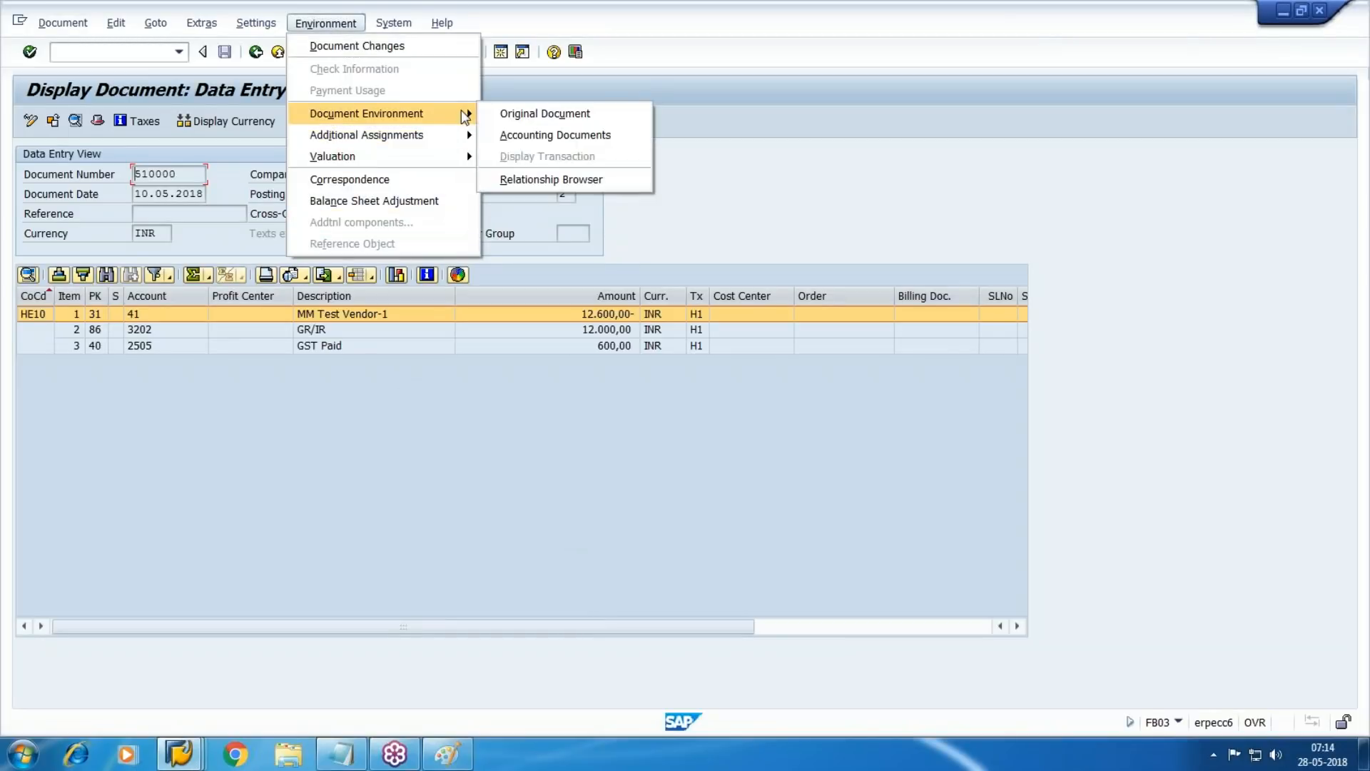
pyautogui.click(554, 178)
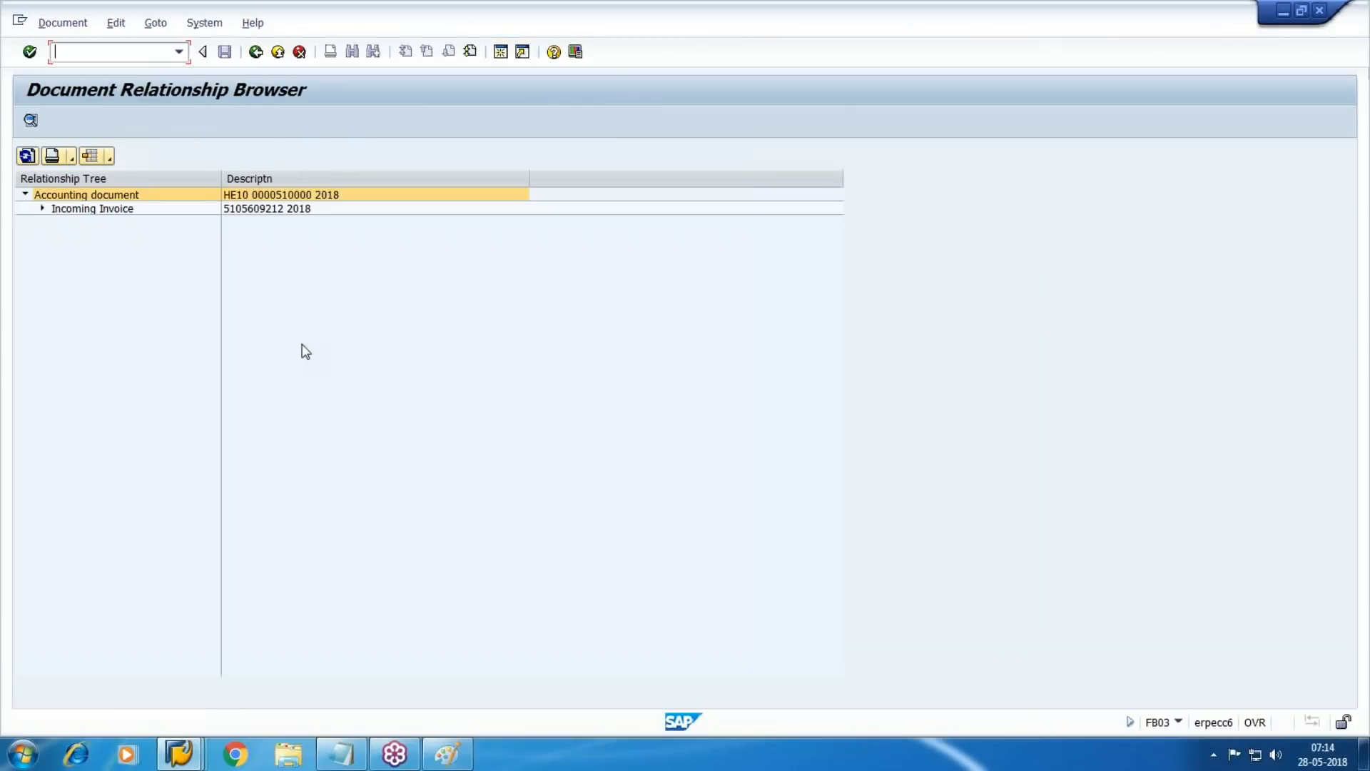
pyautogui.click(42, 209)
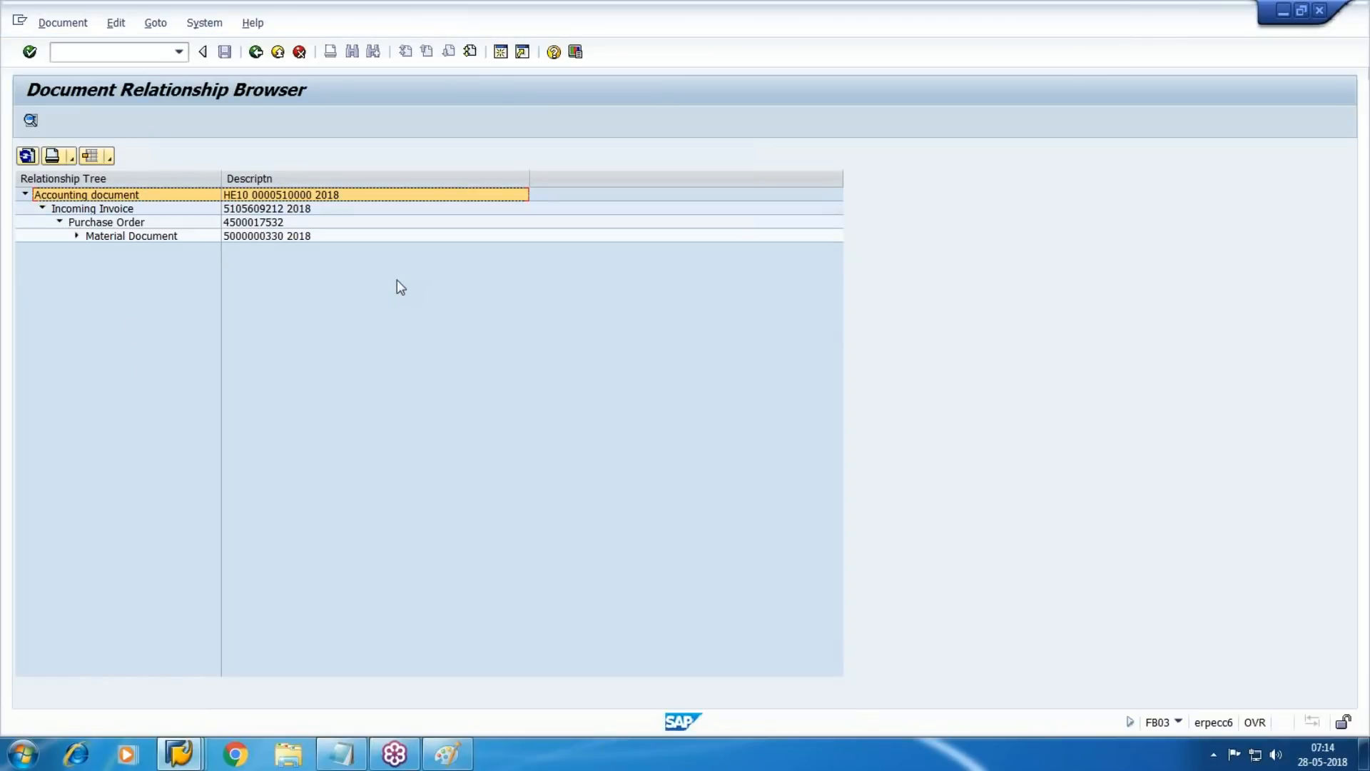
# Examine the incoming invoice, purchase order and material document in the relationship tree, expanding the material document to its accounting document
pyautogui.click(120, 210)
pyautogui.click(180, 223)
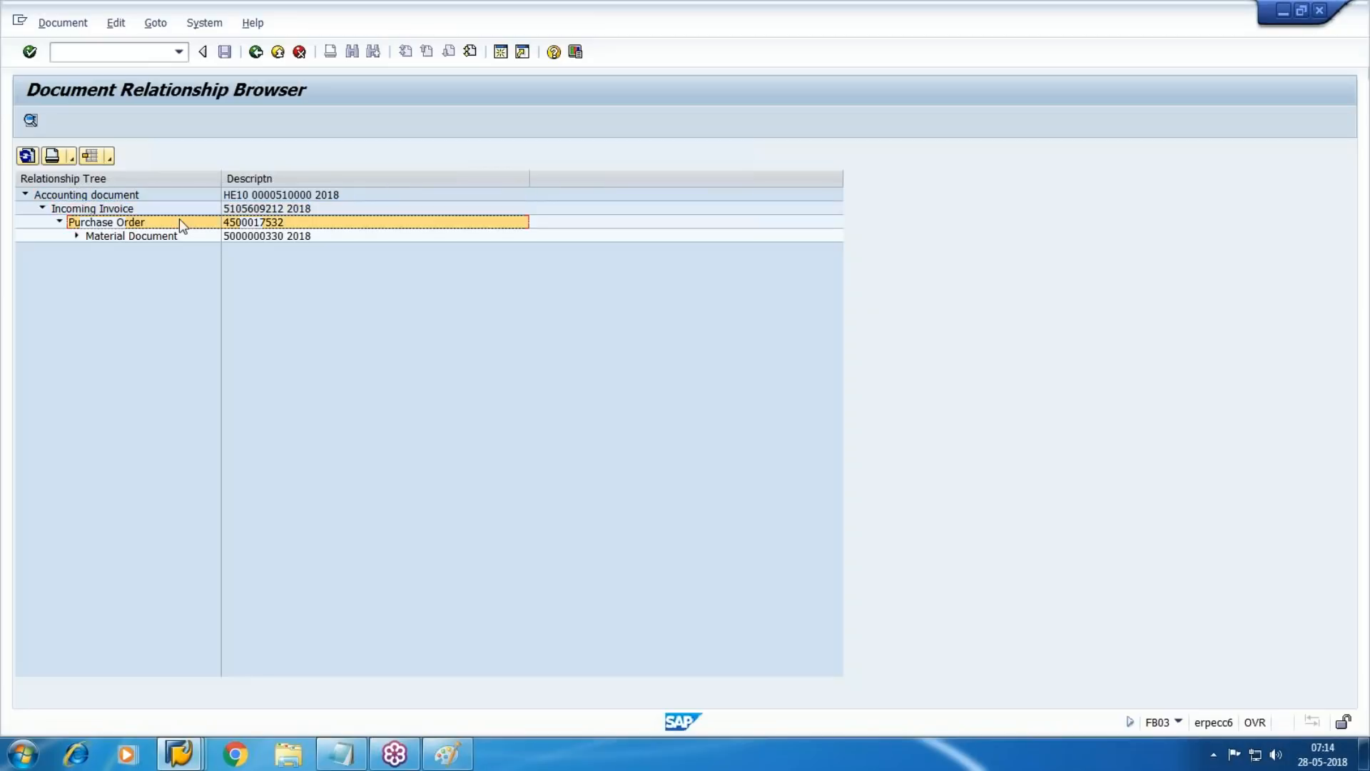
pyautogui.click(135, 236)
pyautogui.click(76, 236)
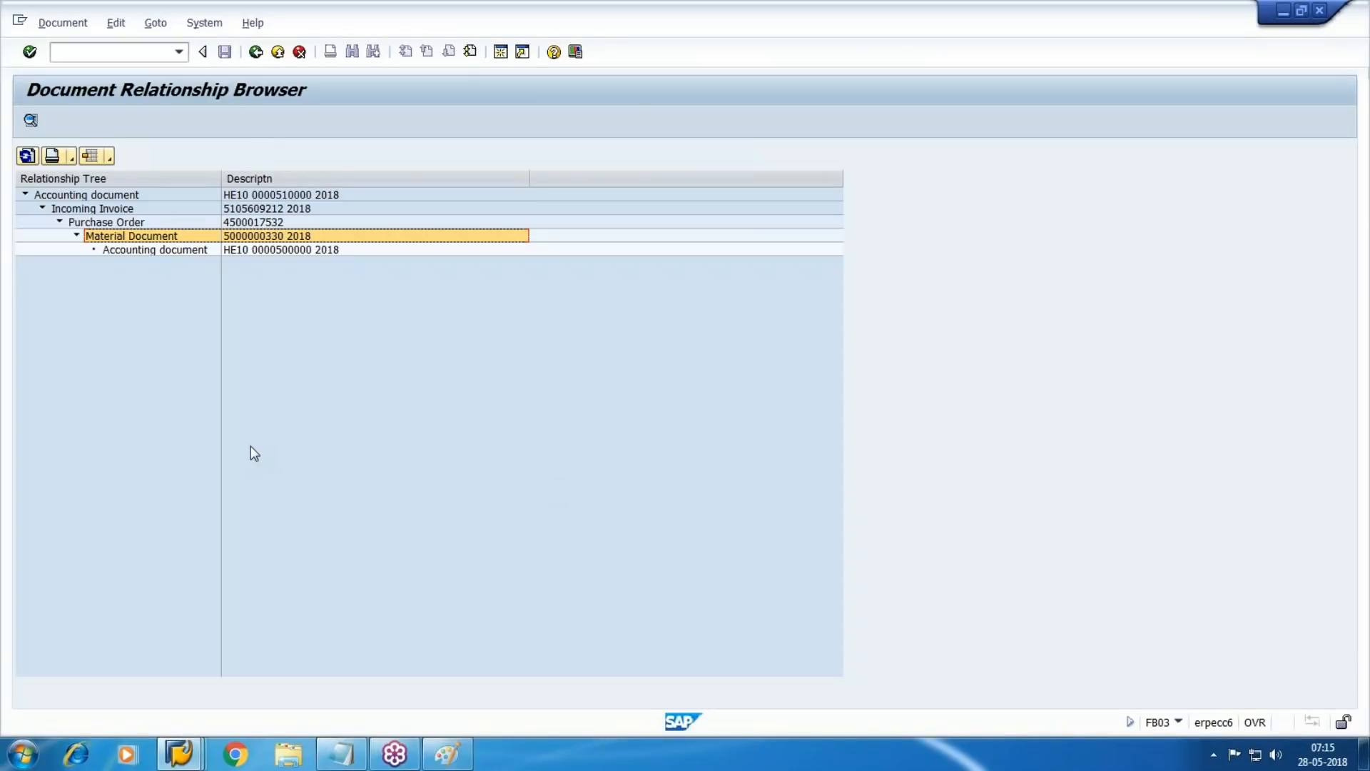
# Exit the Document Relationship Browser and the RE document list back to the SAP Easy Access screen
pyautogui.click(278, 52)
pyautogui.click(277, 51)
pyautogui.click(277, 52)
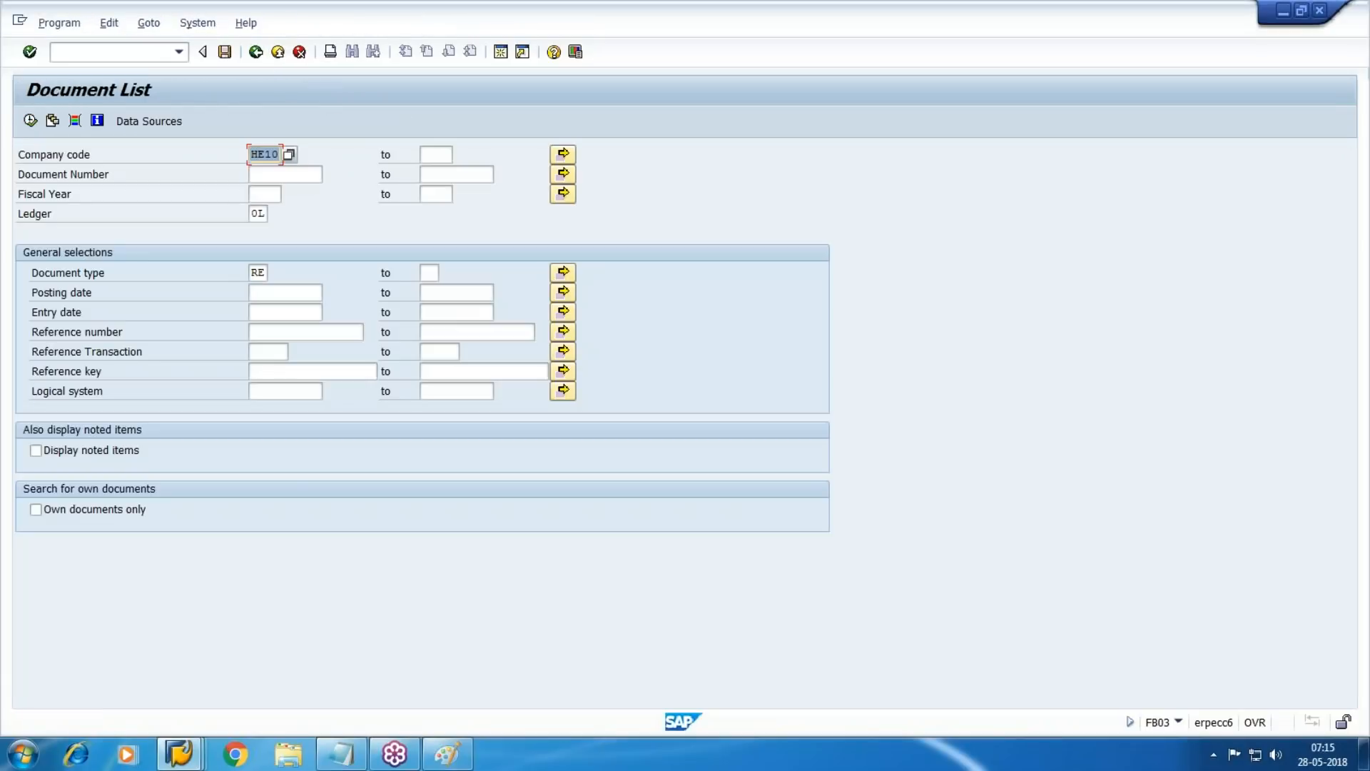
pyautogui.click(278, 51)
pyautogui.click(278, 51)
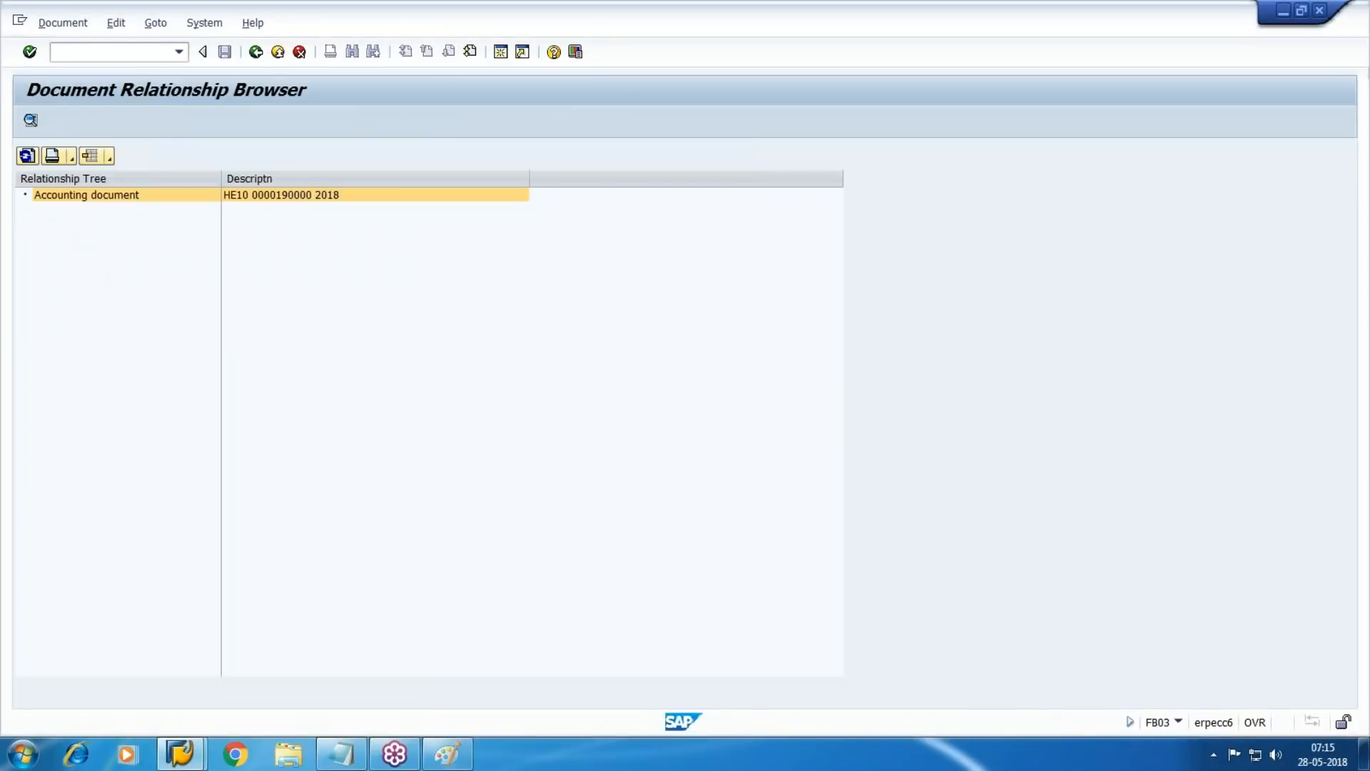
# Leave the KR vendor invoice display and its document list in the other session, returning to SAP Easy Access
pyautogui.press('F3')
pyautogui.press('F3')
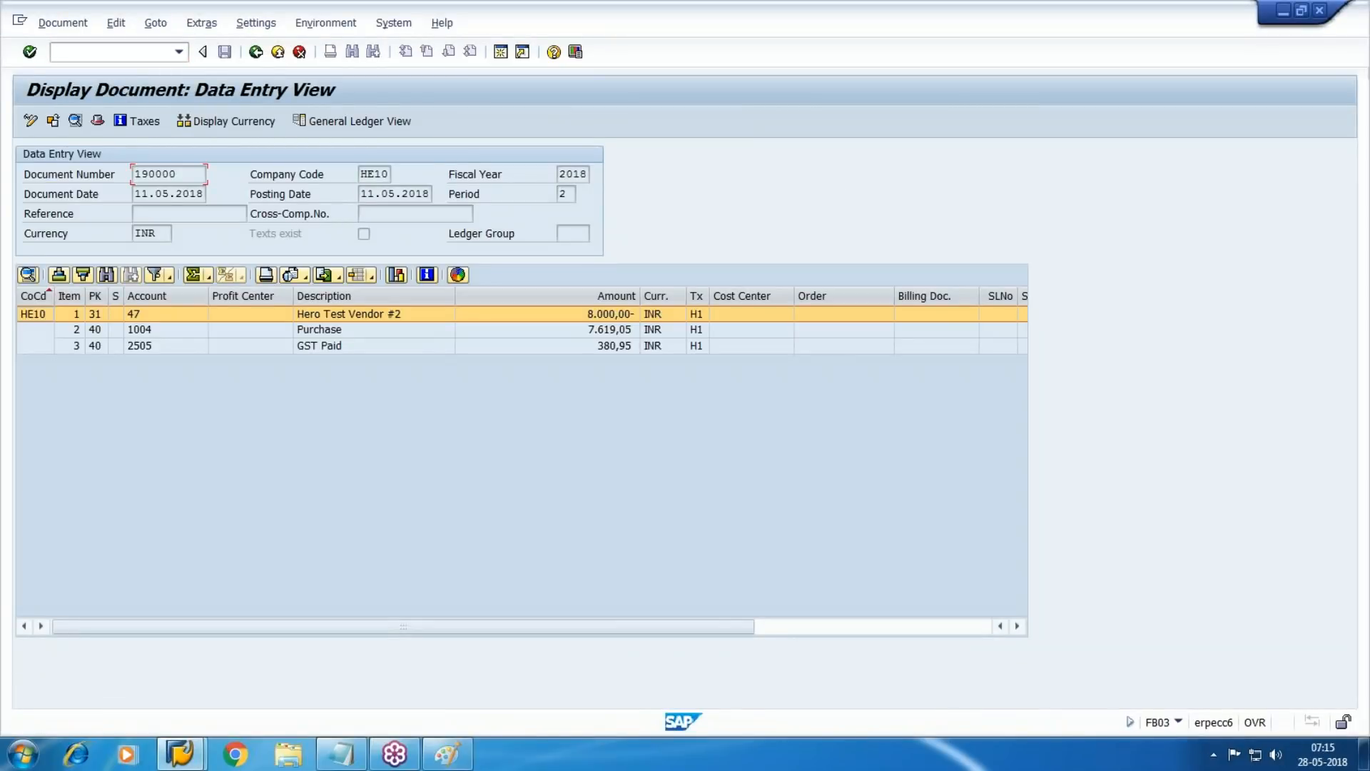
pyautogui.click(277, 51)
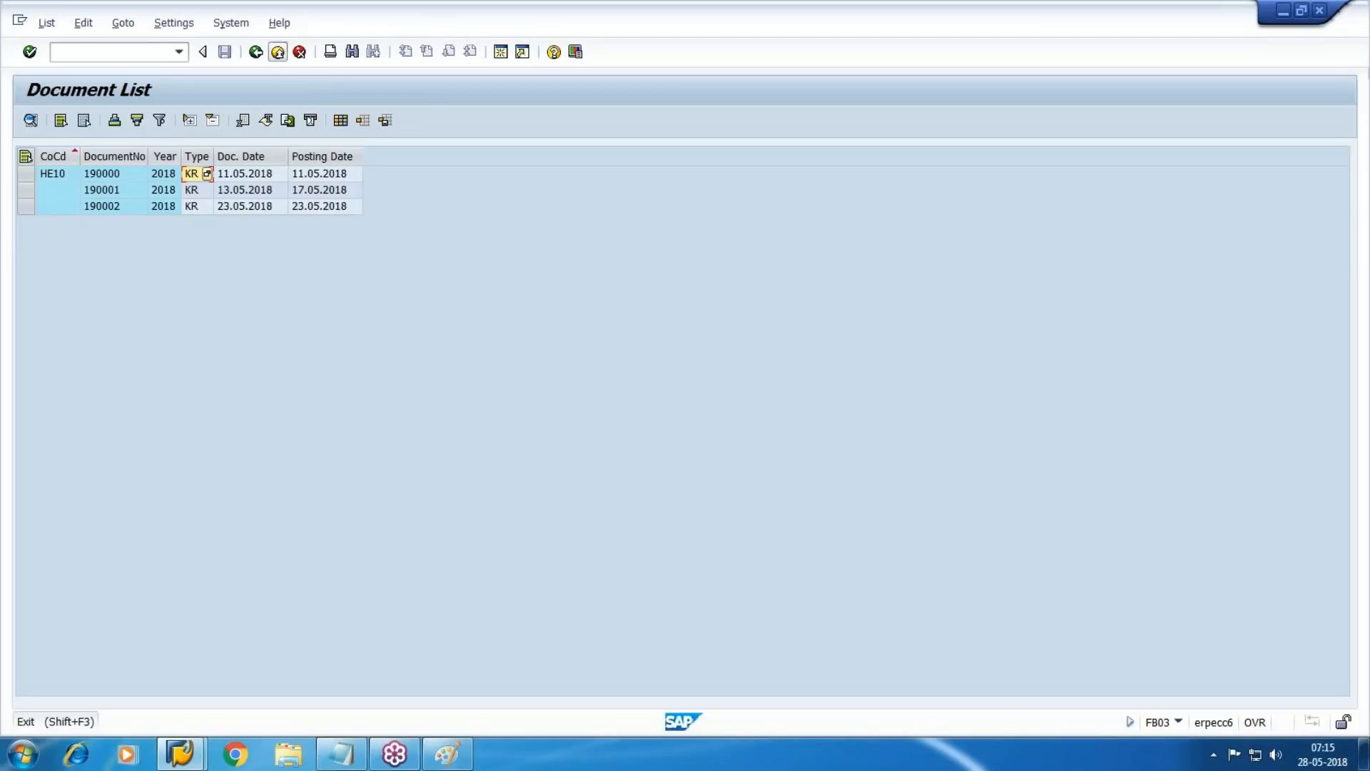
pyautogui.click(278, 52)
pyautogui.click(277, 51)
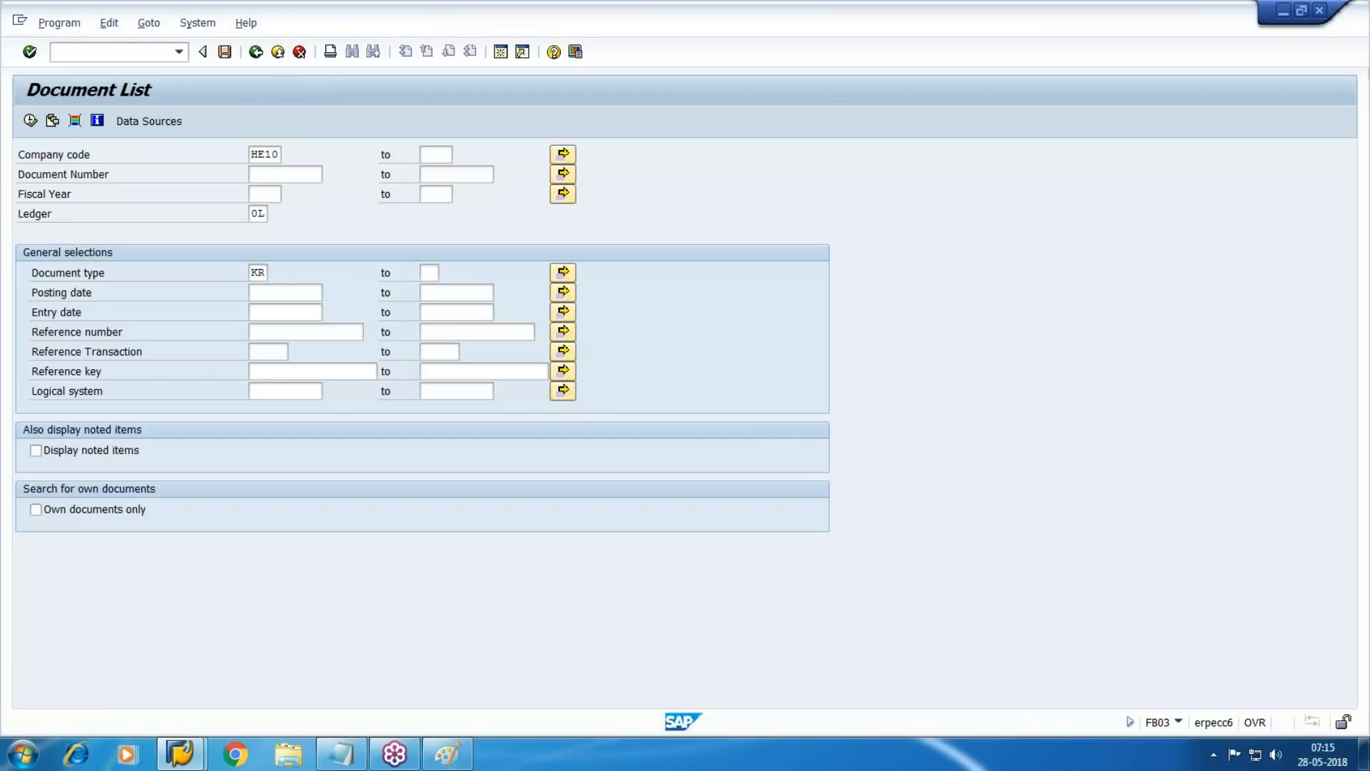
pyautogui.click(278, 51)
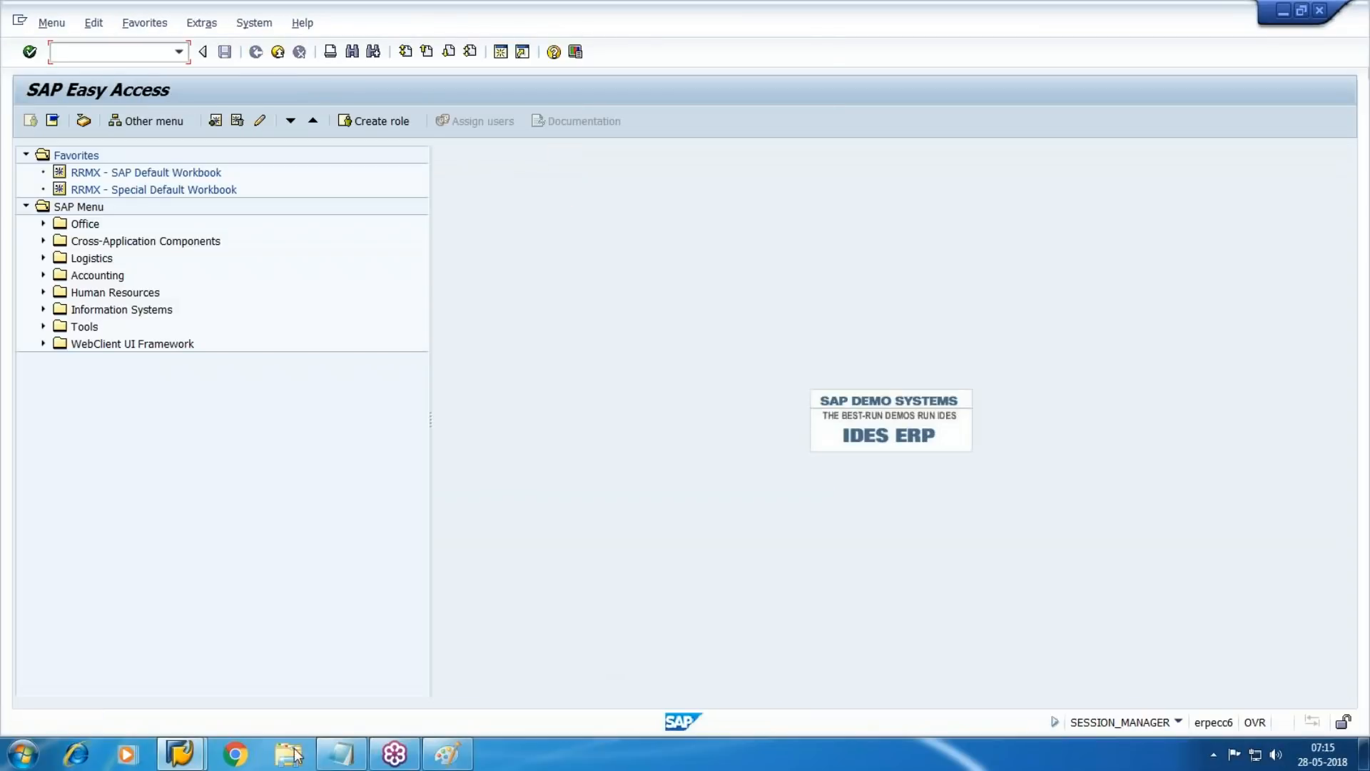
# Switch to Paint and start a new blank picture, discarding the unsaved Accounts Payable diagram
pyautogui.click(448, 754)
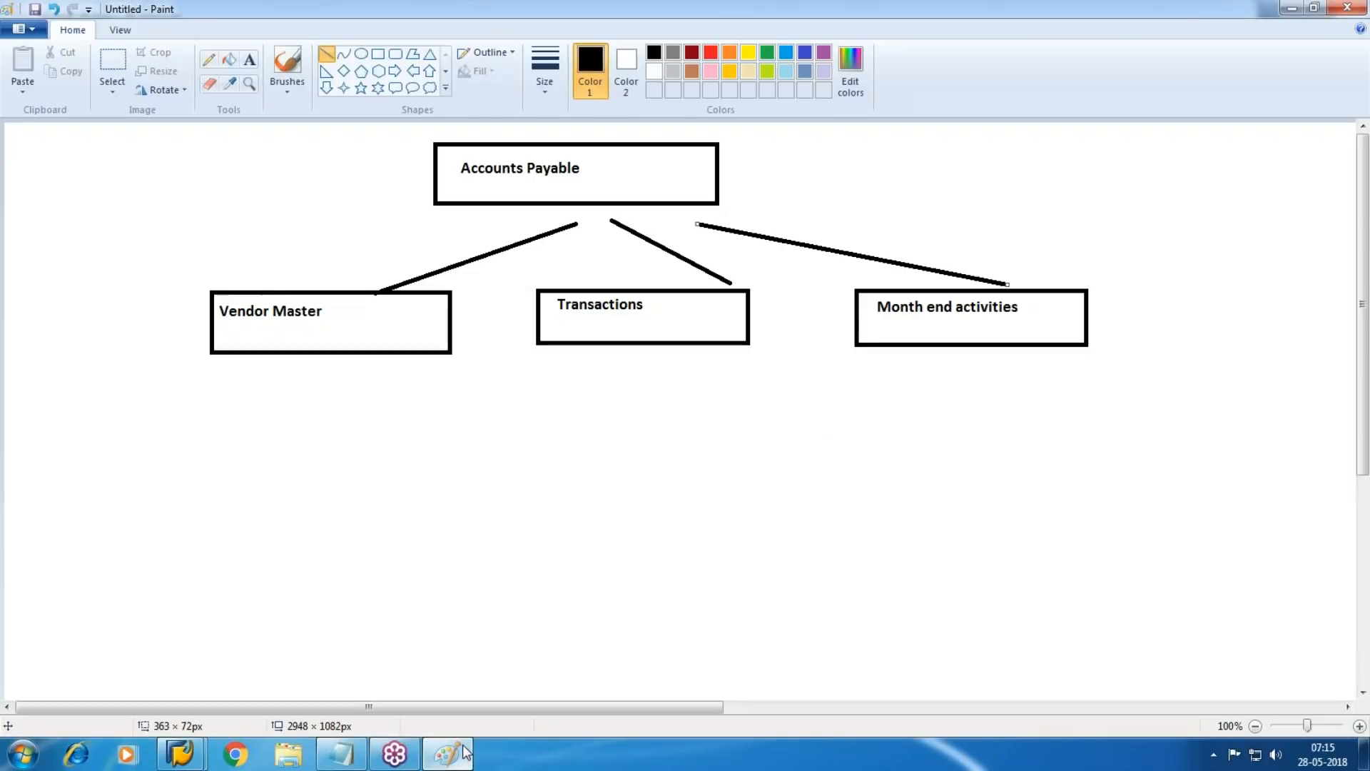
pyautogui.click(24, 30)
pyautogui.click(44, 62)
pyautogui.click(712, 379)
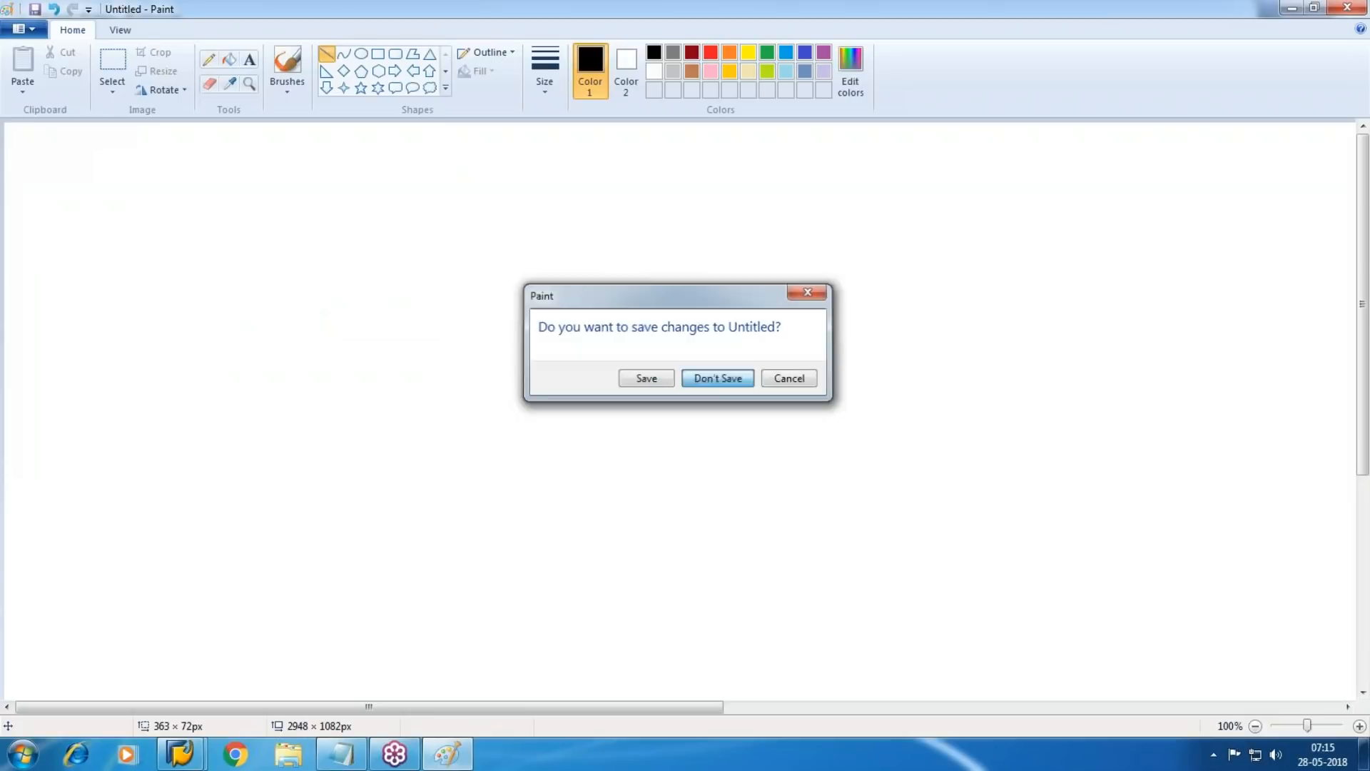
# Draw two separate rectangles side by side near the canvas's upper edge, the first about 348 × 65 px
pyautogui.click(378, 54)
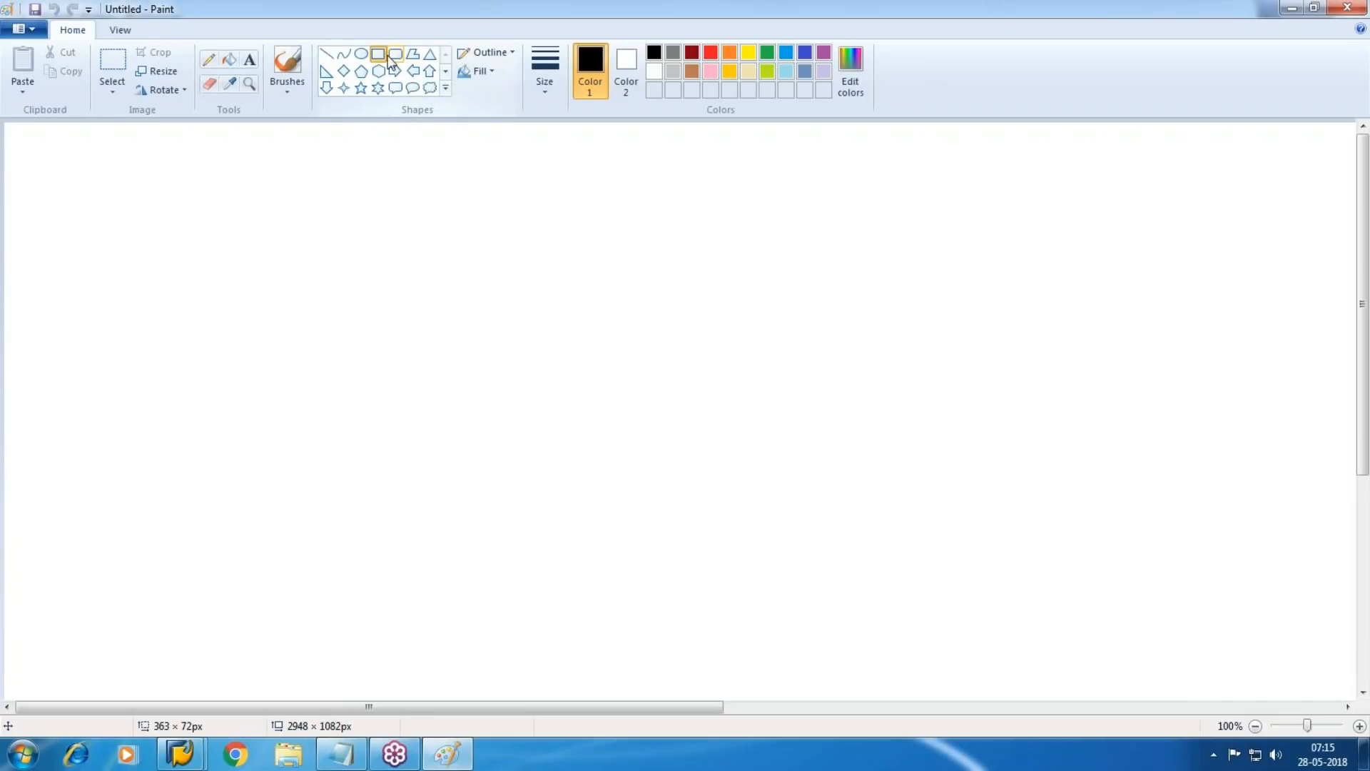
pyautogui.moveTo(398, 152); pyautogui.dragTo(697, 208)
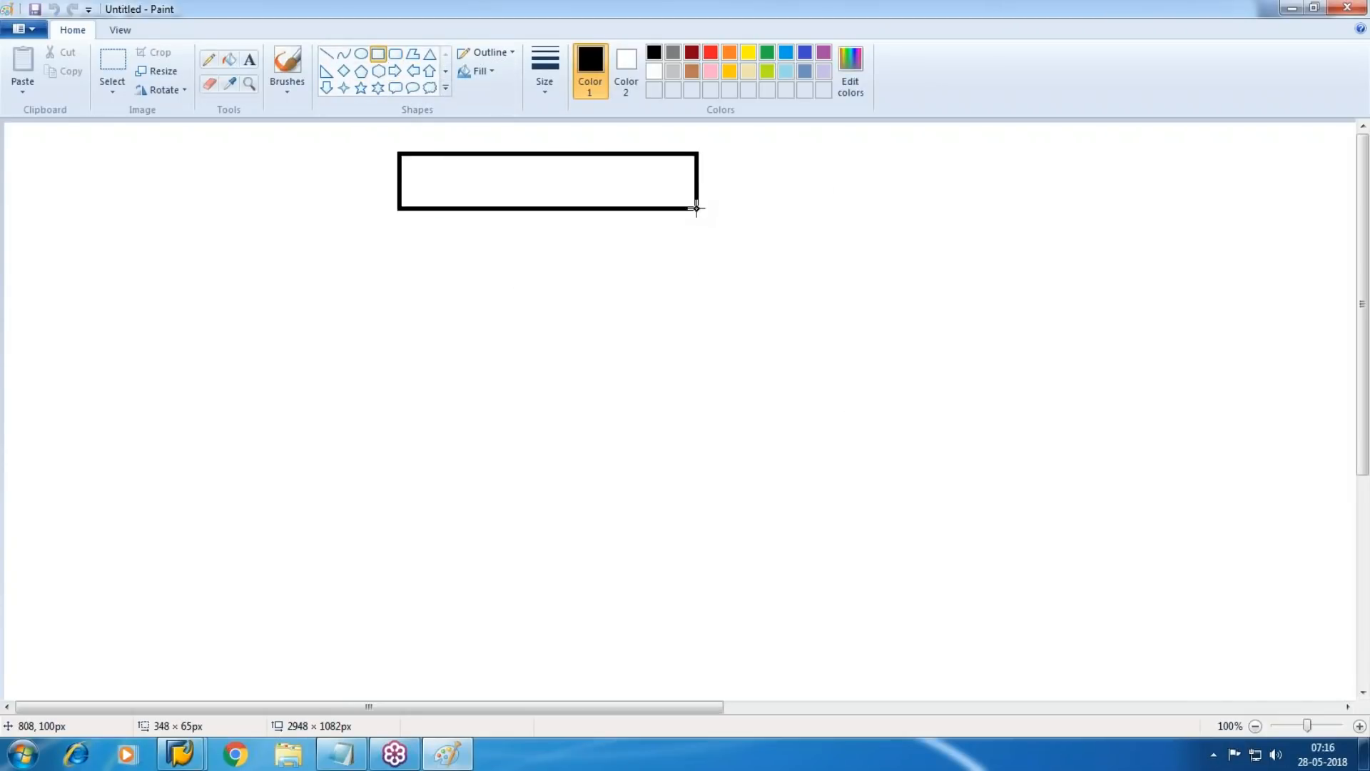
pyautogui.moveTo(820, 136); pyautogui.dragTo(1054, 200)
# Label the two upper rectangles "Plant-1" and "Plant-2" from left to right
pyautogui.click(250, 61)
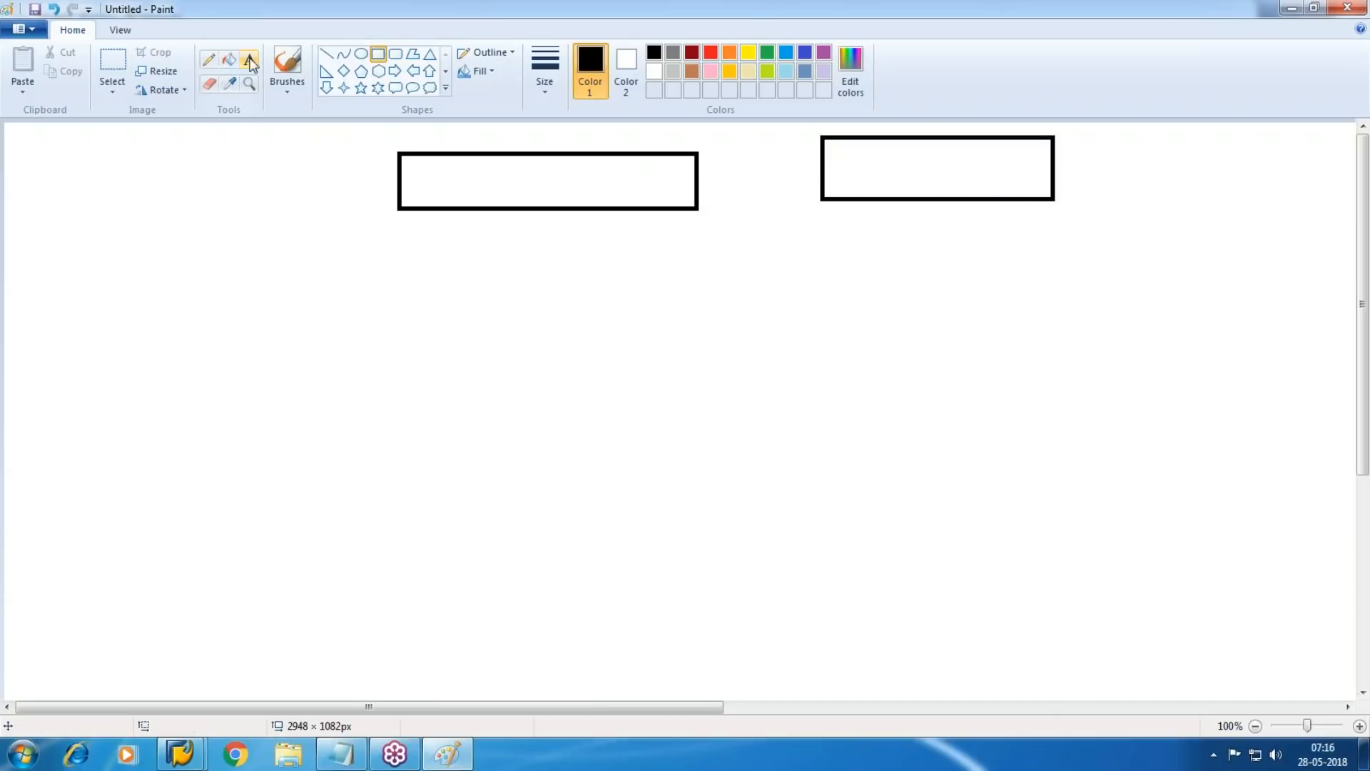
pyautogui.moveTo(419, 159); pyautogui.dragTo(655, 203)
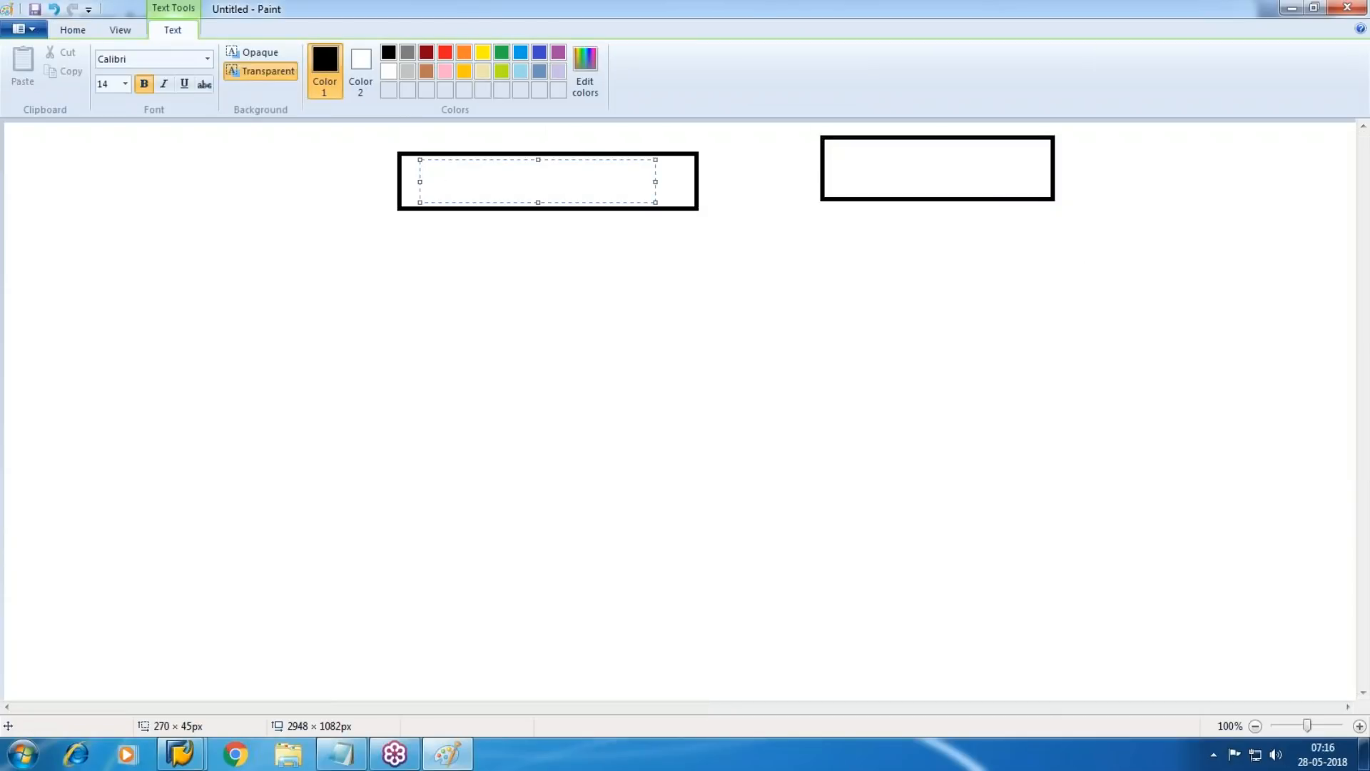
pyautogui.write('Plant-1')
pyautogui.click(859, 137)
pyautogui.moveTo(856, 145); pyautogui.dragTo(1013, 189)
pyautogui.write('Plant-2')
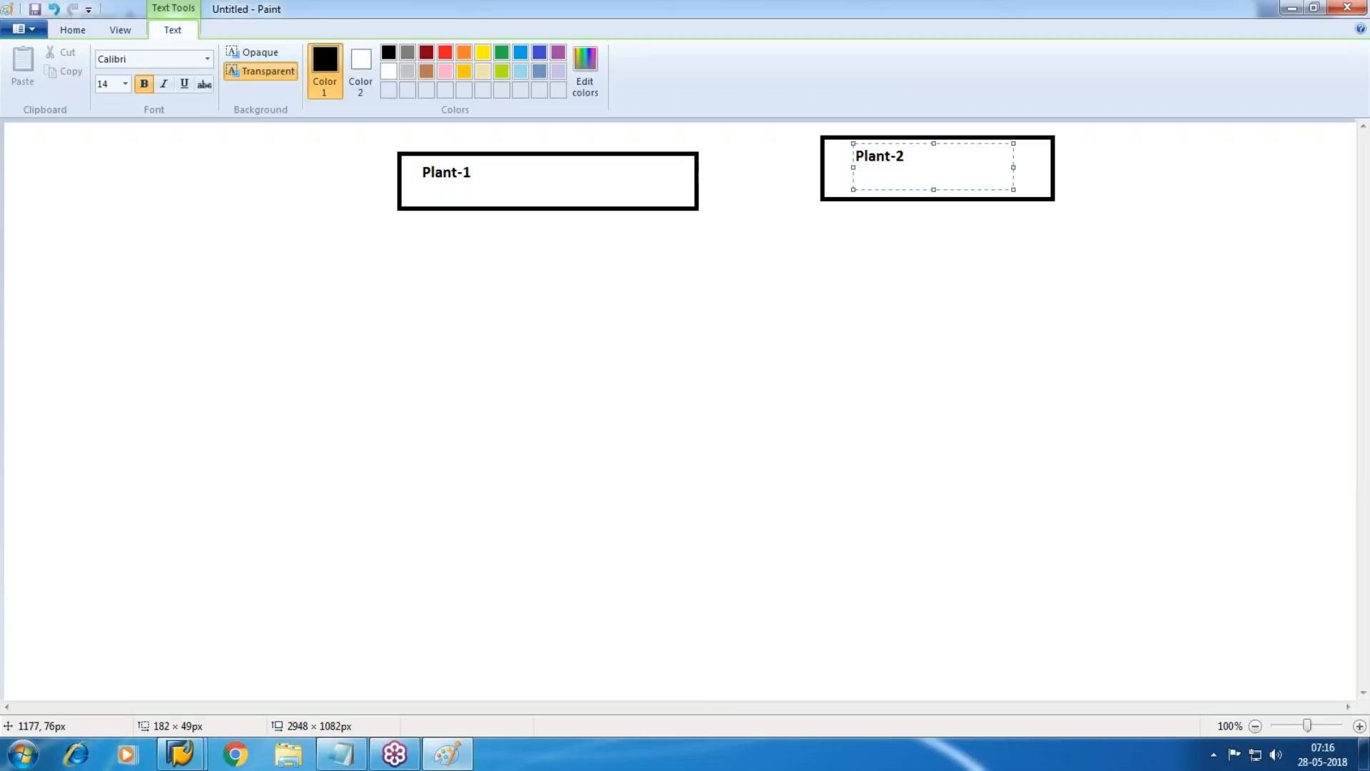
pyautogui.click(781, 353)
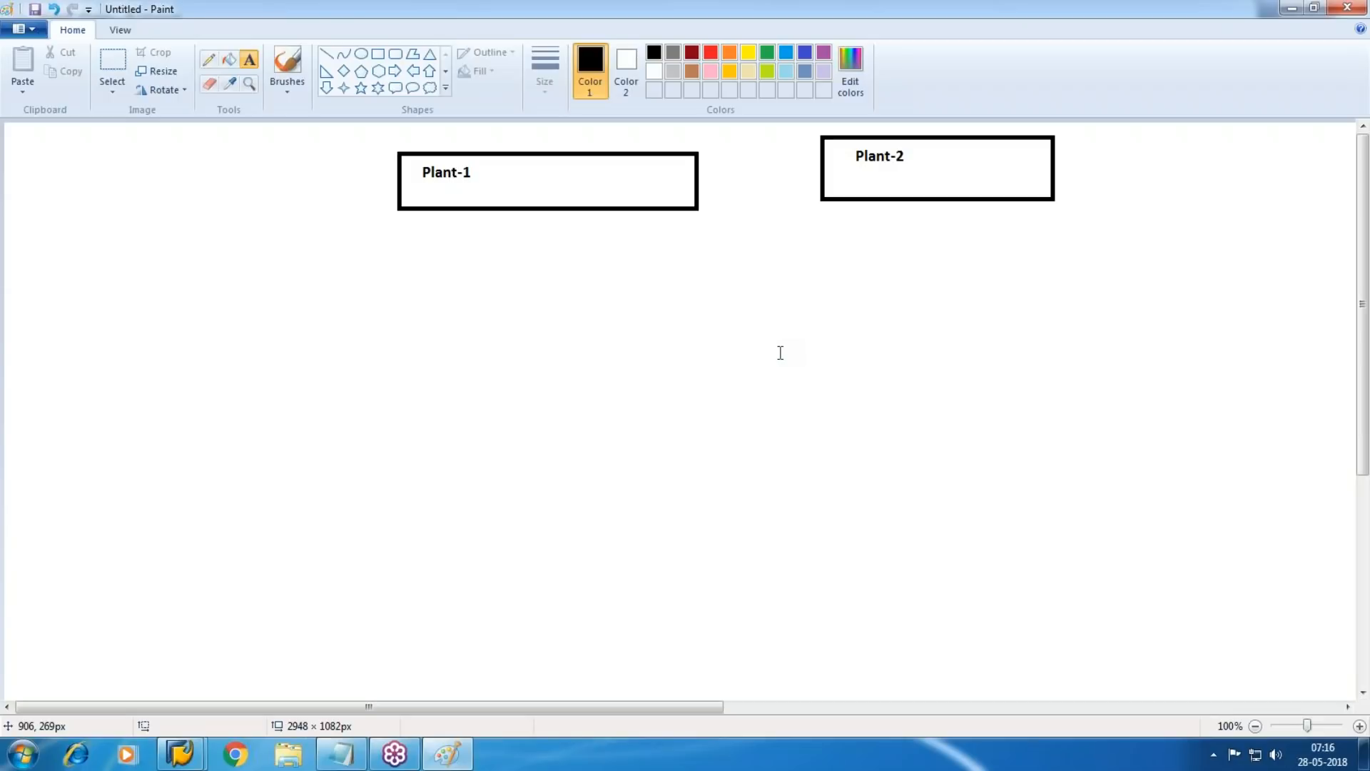
pyautogui.click(630, 289)
# Draw three rectangles in a row below the plant boxes, the rightmost about 255 × 63 px
pyautogui.click(360, 87)
pyautogui.click(378, 53)
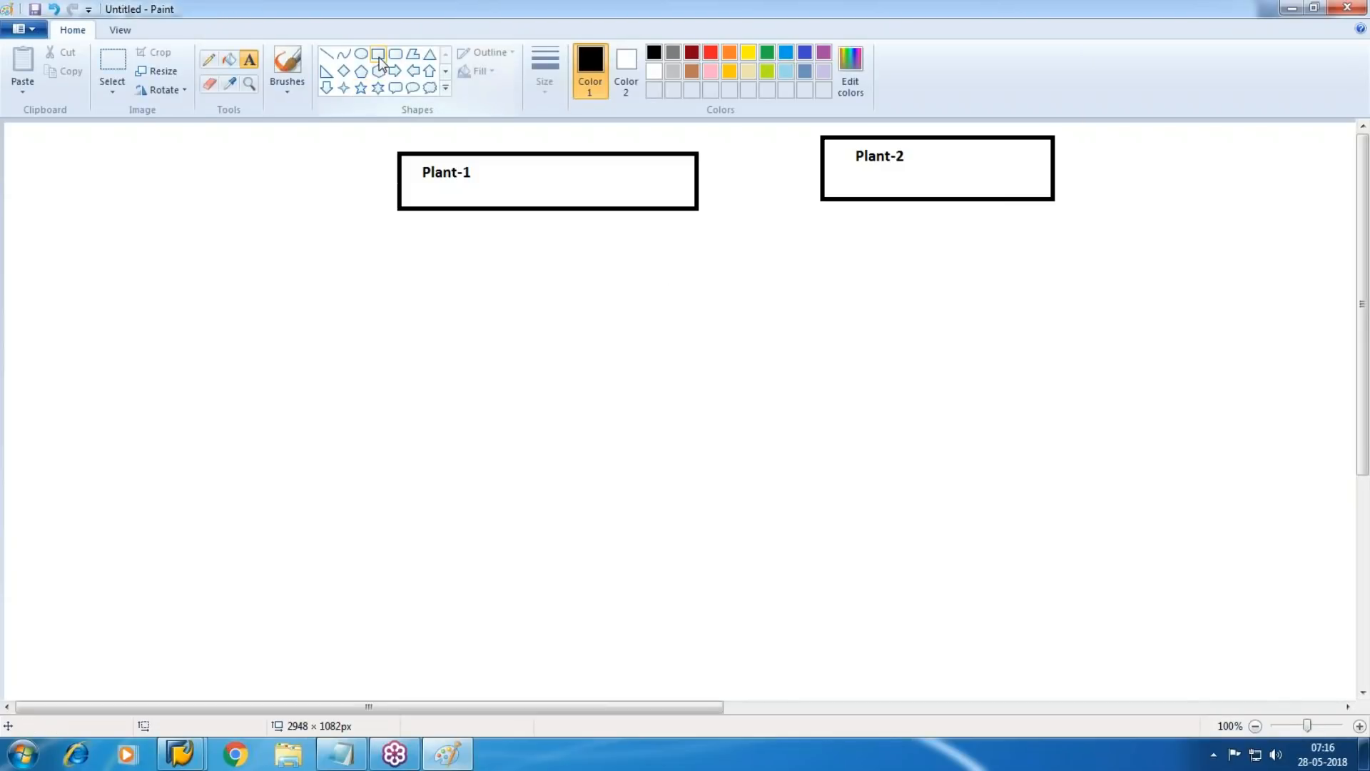
pyautogui.moveTo(225, 259); pyautogui.dragTo(464, 314)
pyautogui.moveTo(511, 256); pyautogui.dragTo(681, 307)
pyautogui.moveTo(783, 254); pyautogui.dragTo(1004, 307)
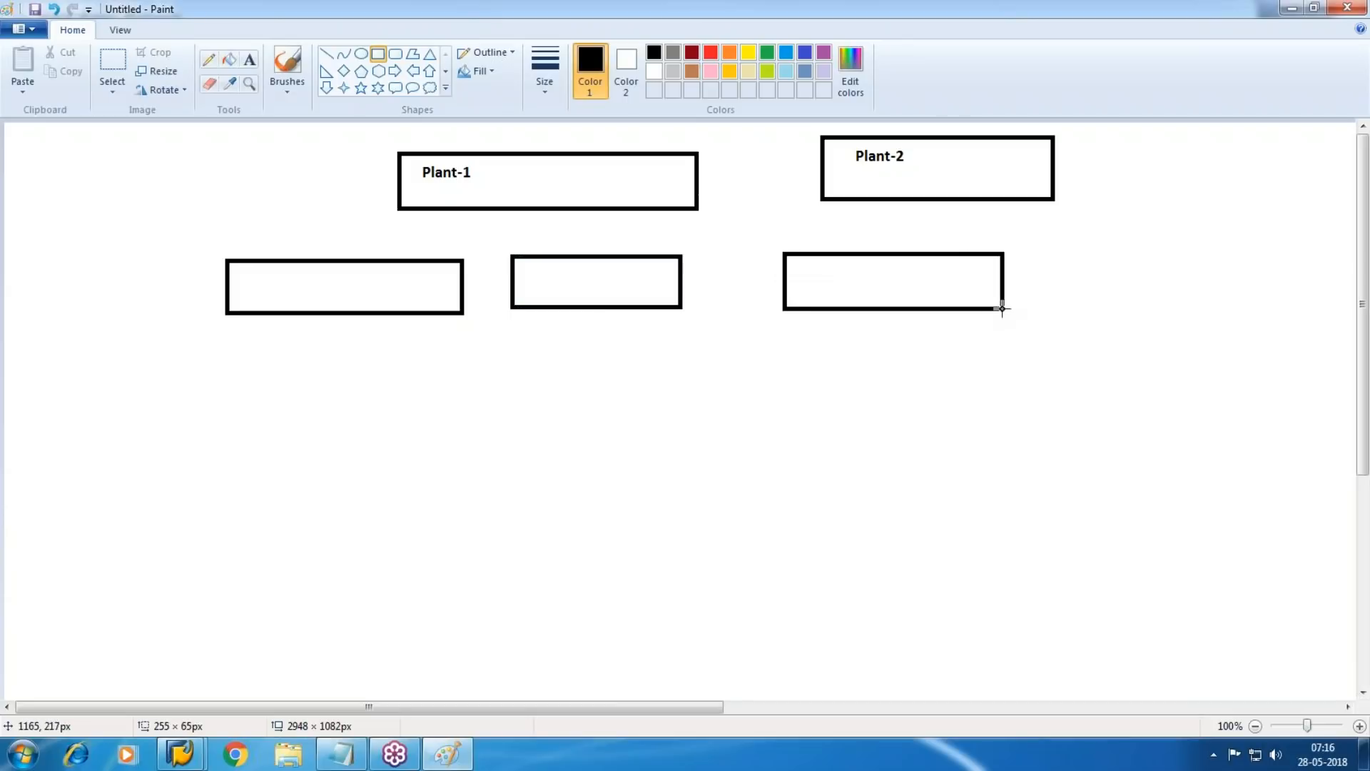
# Label the three lower rectangles "Purchase", "Sales" and "Production" from left to right
pyautogui.click(250, 61)
pyautogui.moveTo(244, 271); pyautogui.dragTo(436, 305)
pyautogui.write('Purchase')
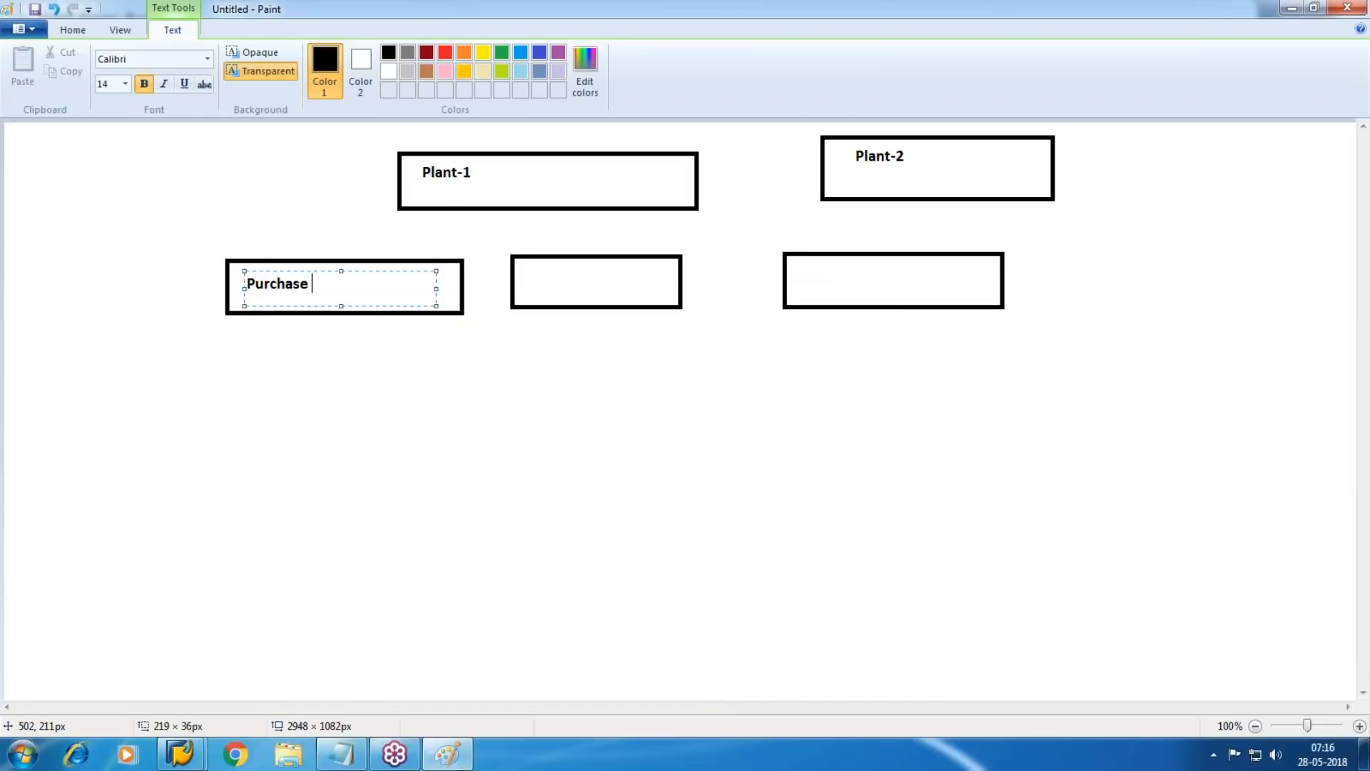
pyautogui.click(564, 353)
pyautogui.moveTo(526, 276); pyautogui.dragTo(666, 298)
pyautogui.write('Sales')
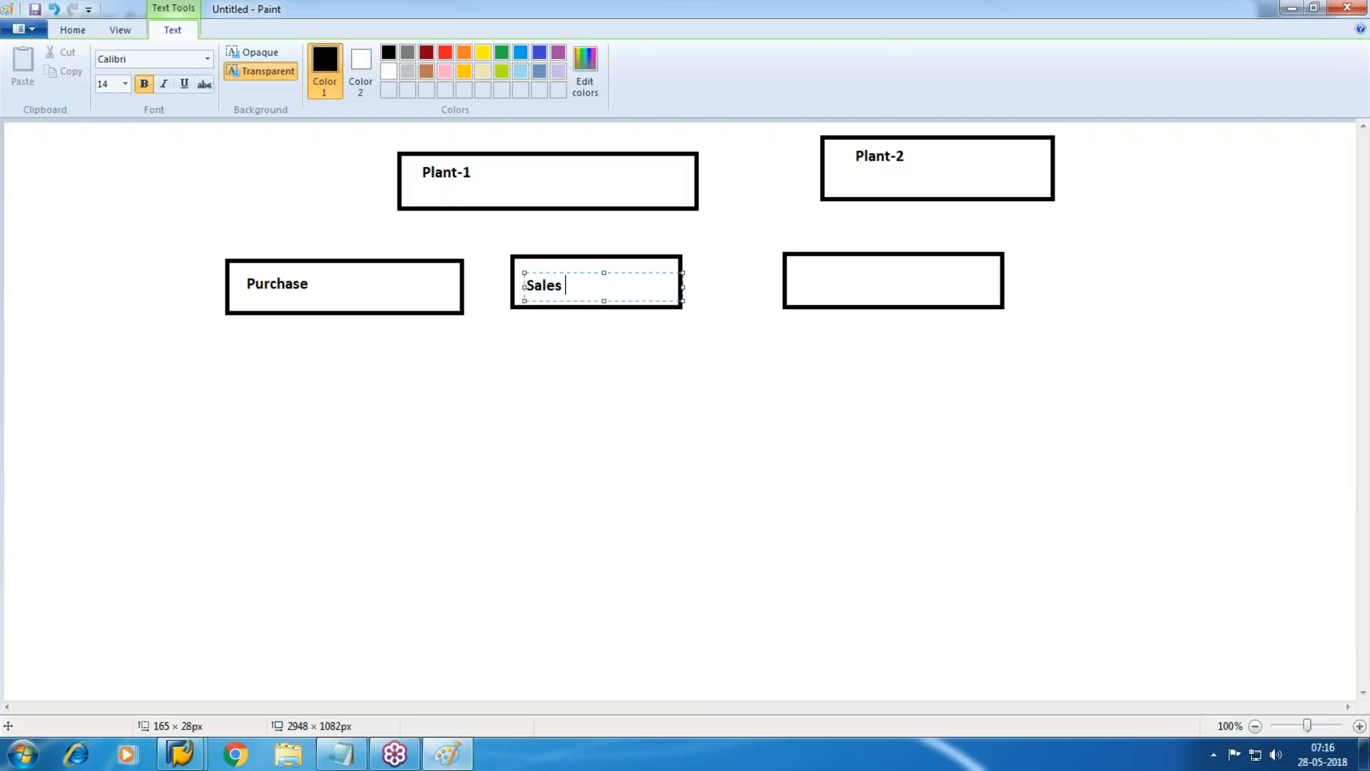
pyautogui.click(578, 380)
pyautogui.moveTo(797, 267); pyautogui.dragTo(970, 296)
pyautogui.write('Pr')
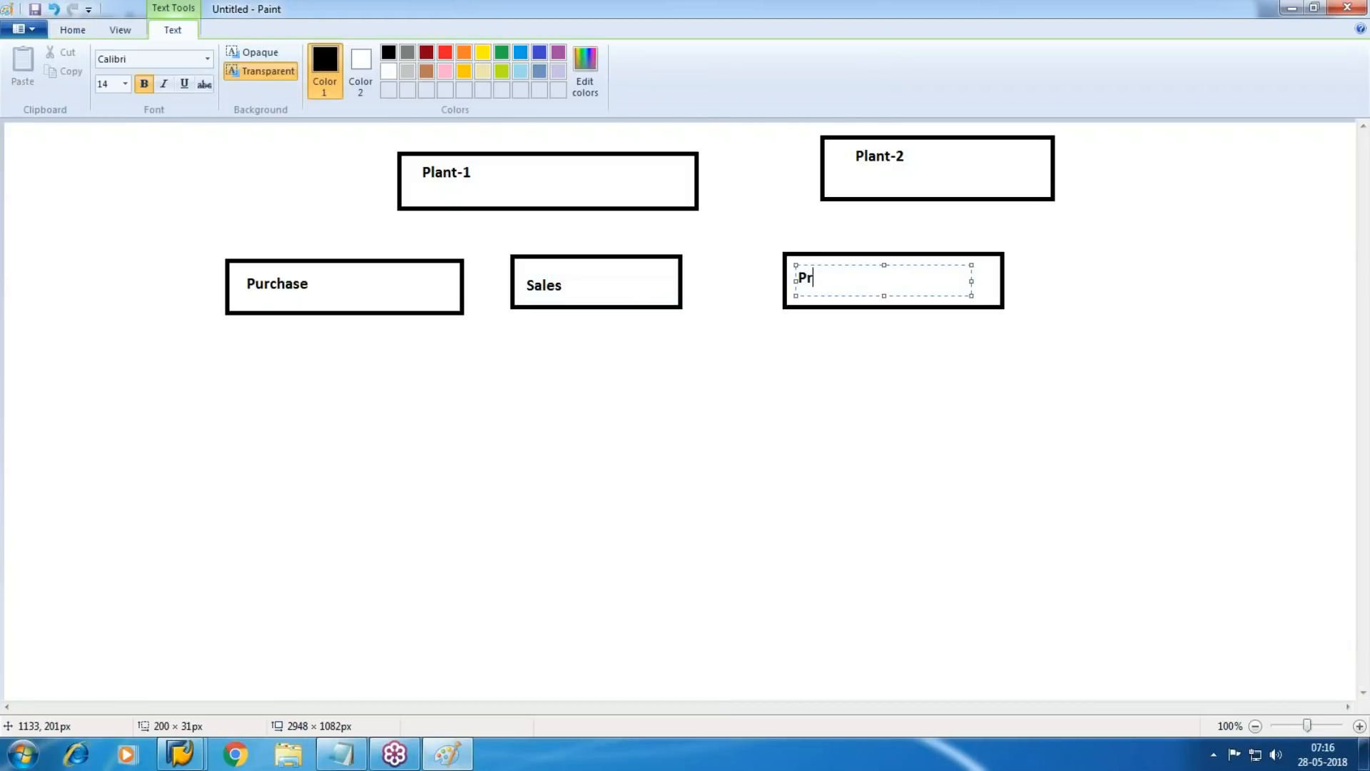
pyautogui.write('oduction')
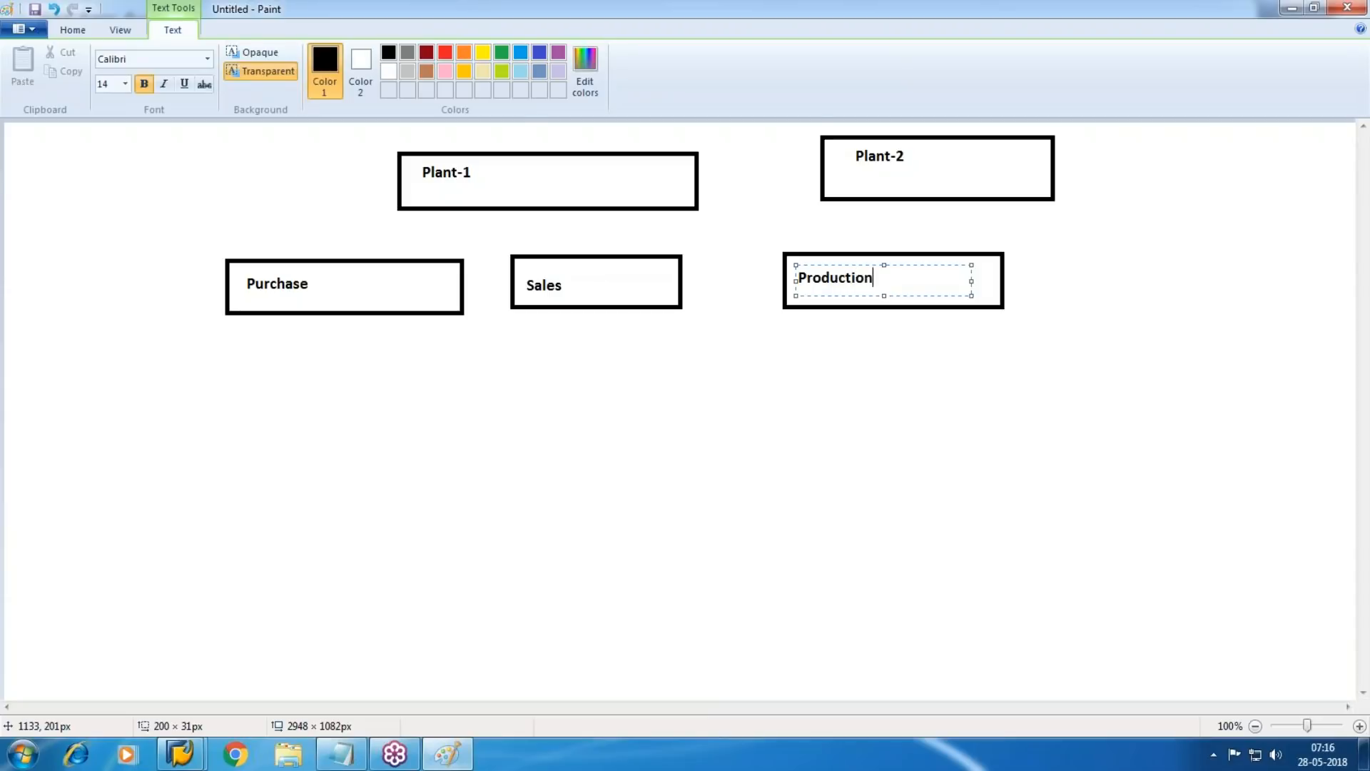
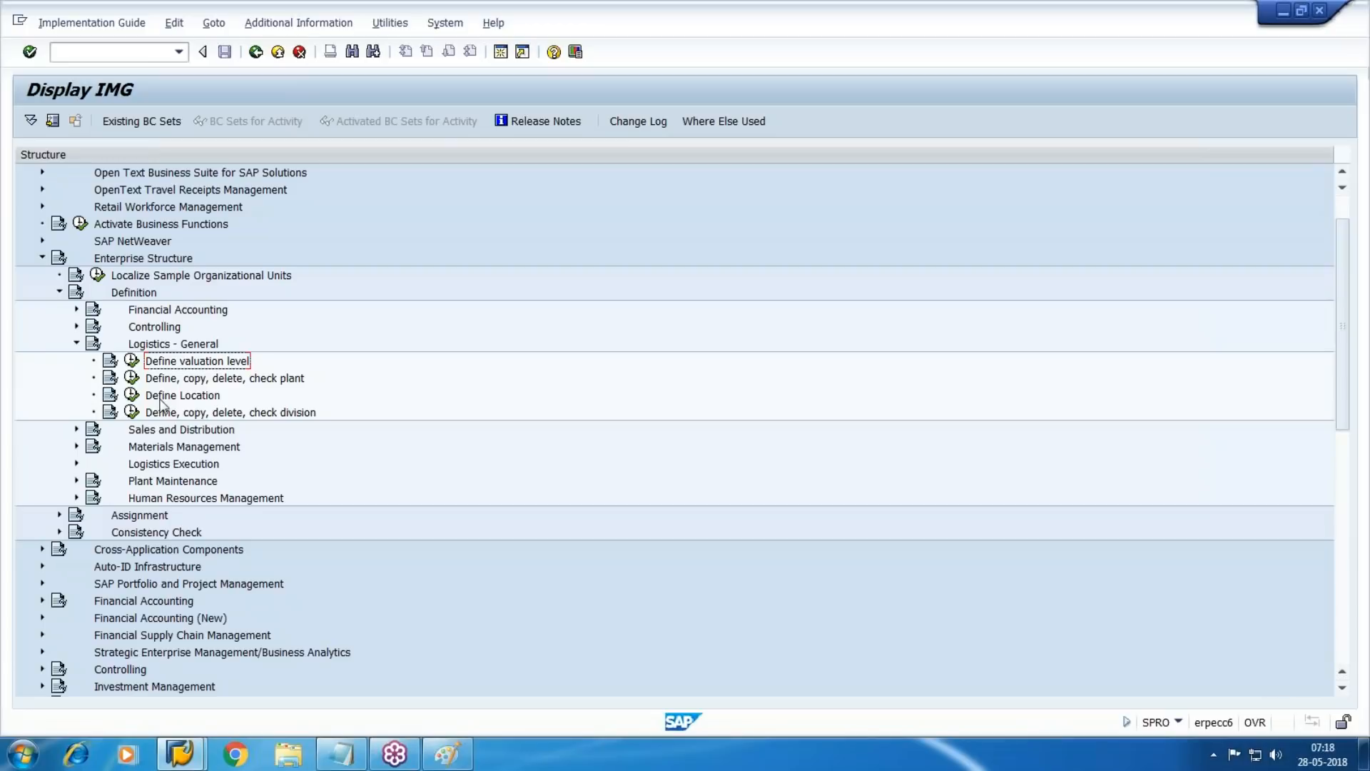
# Check the defined valuation level, then open the plant definition activity under Logistics - General in the enterprise structure
pyautogui.click(132, 363)
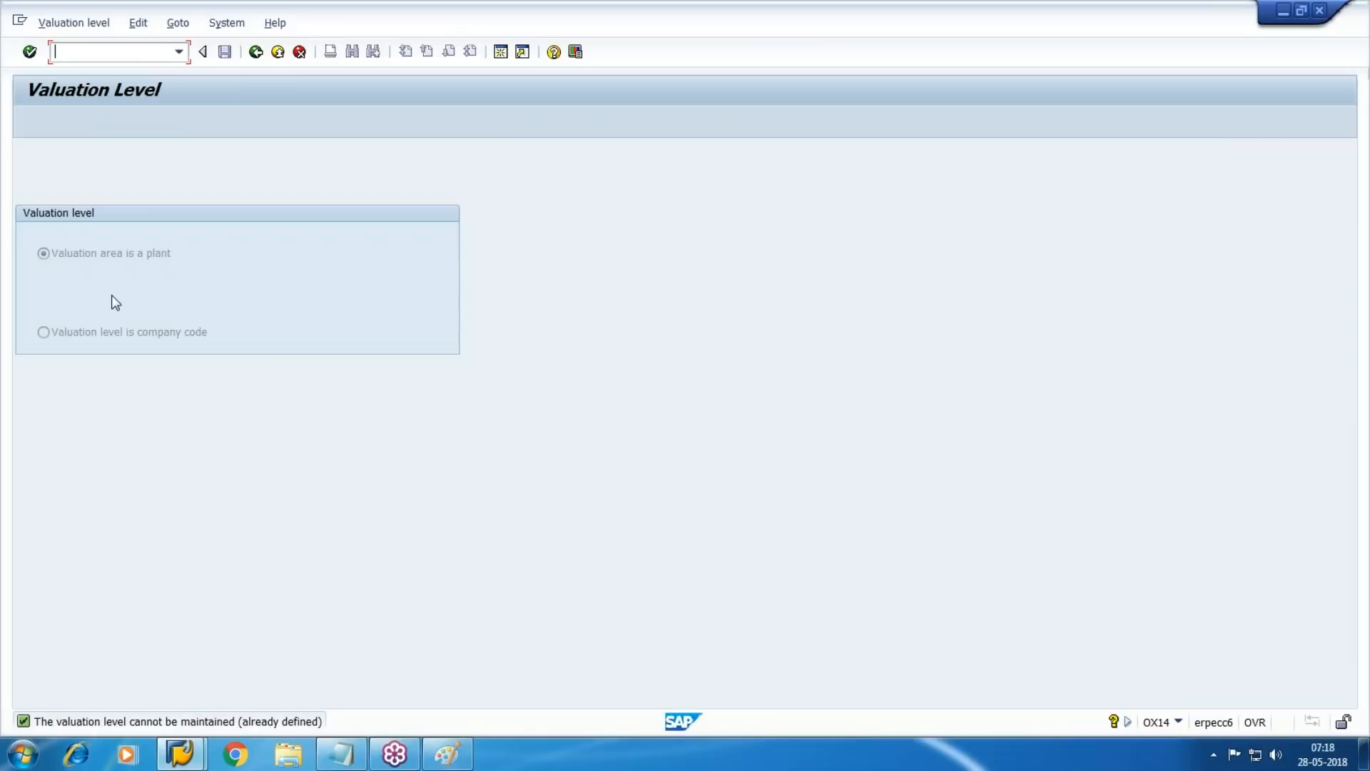
pyautogui.click(255, 52)
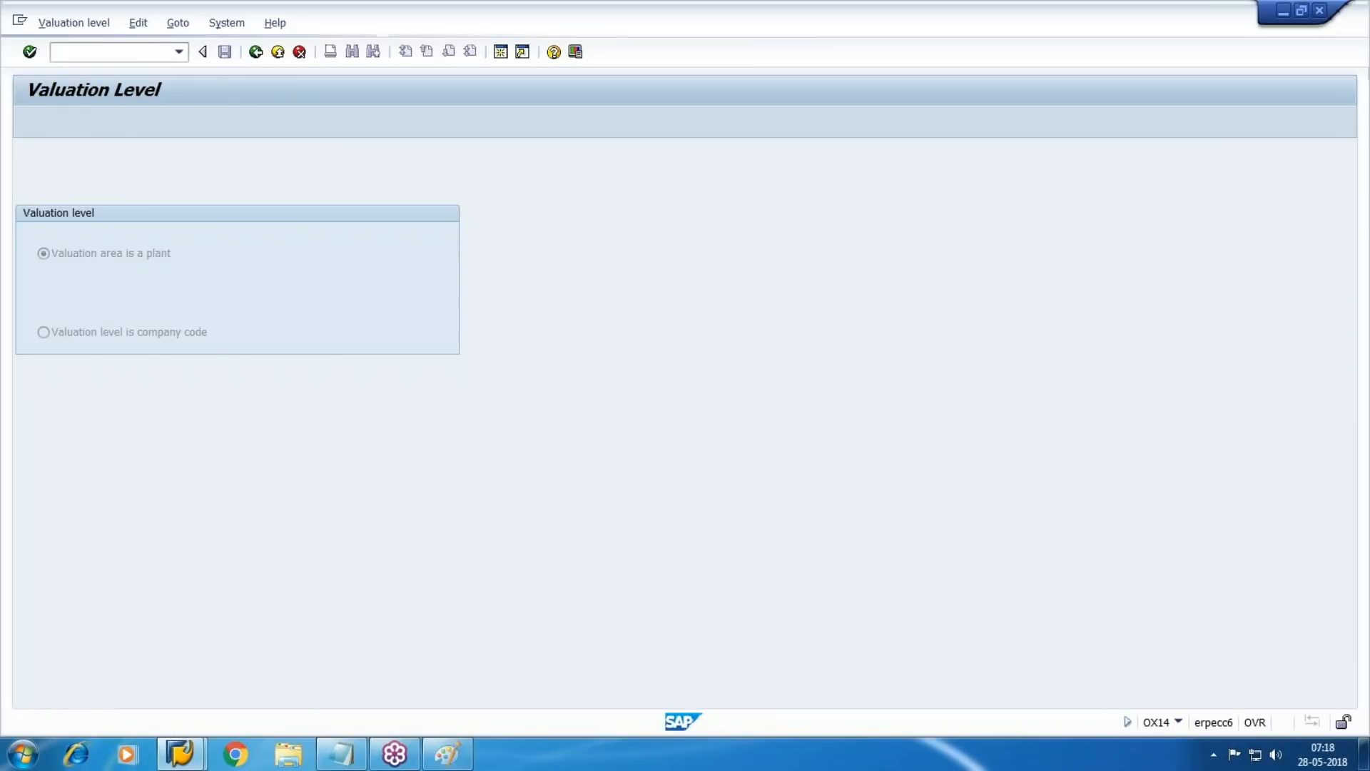
pyautogui.scroll(-2, 399, 282)
pyautogui.press('Down')
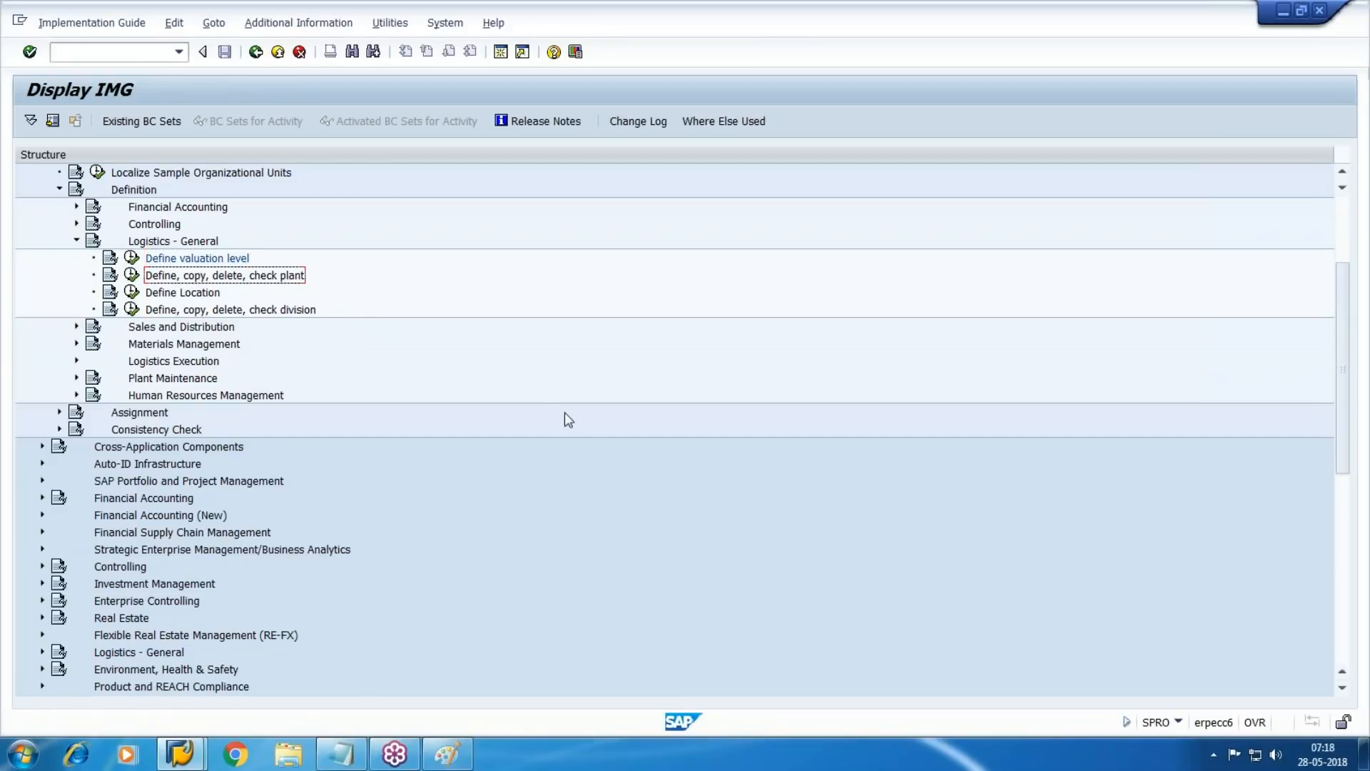
pyautogui.click(132, 275)
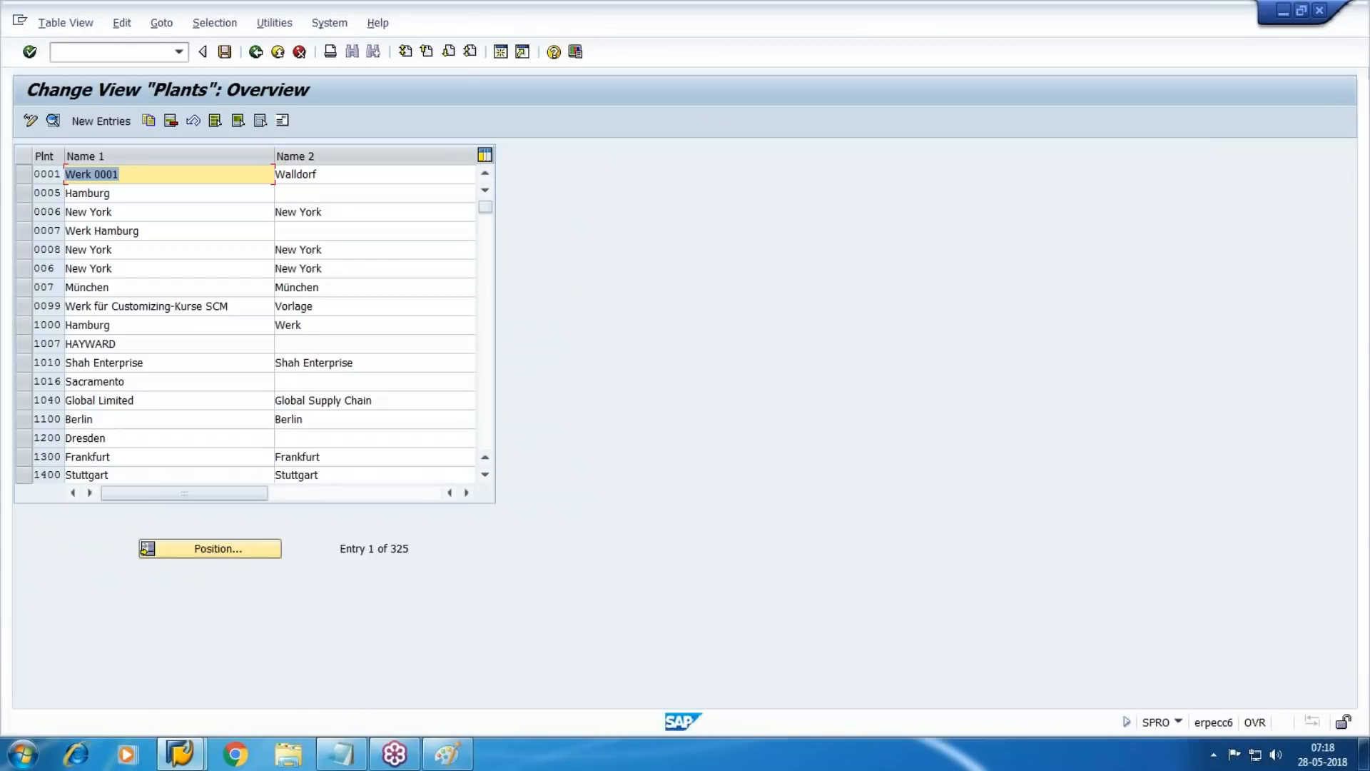
# Launch Microsoft Word with a blank document by running WINWORD
pyautogui.press('super+r')
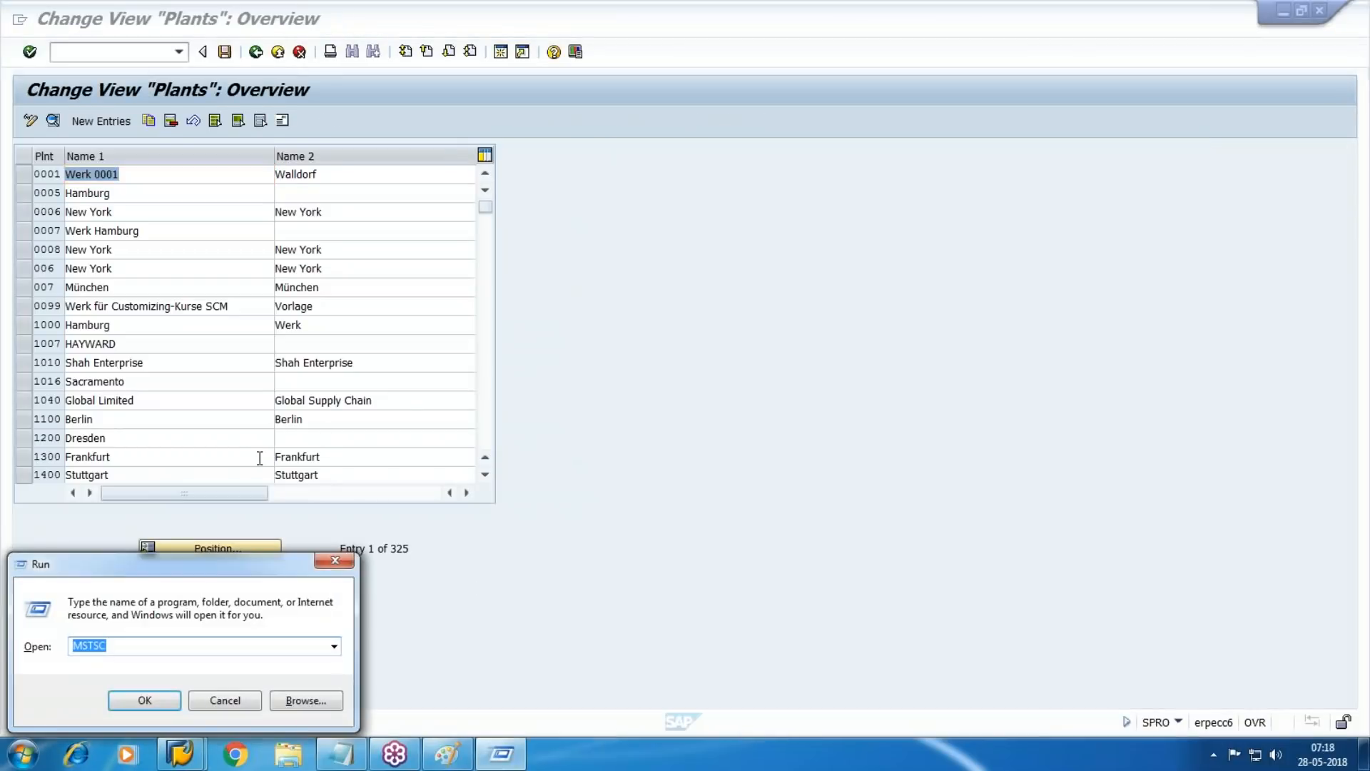
pyautogui.press('BackSpace')
pyautogui.write('WINWO')
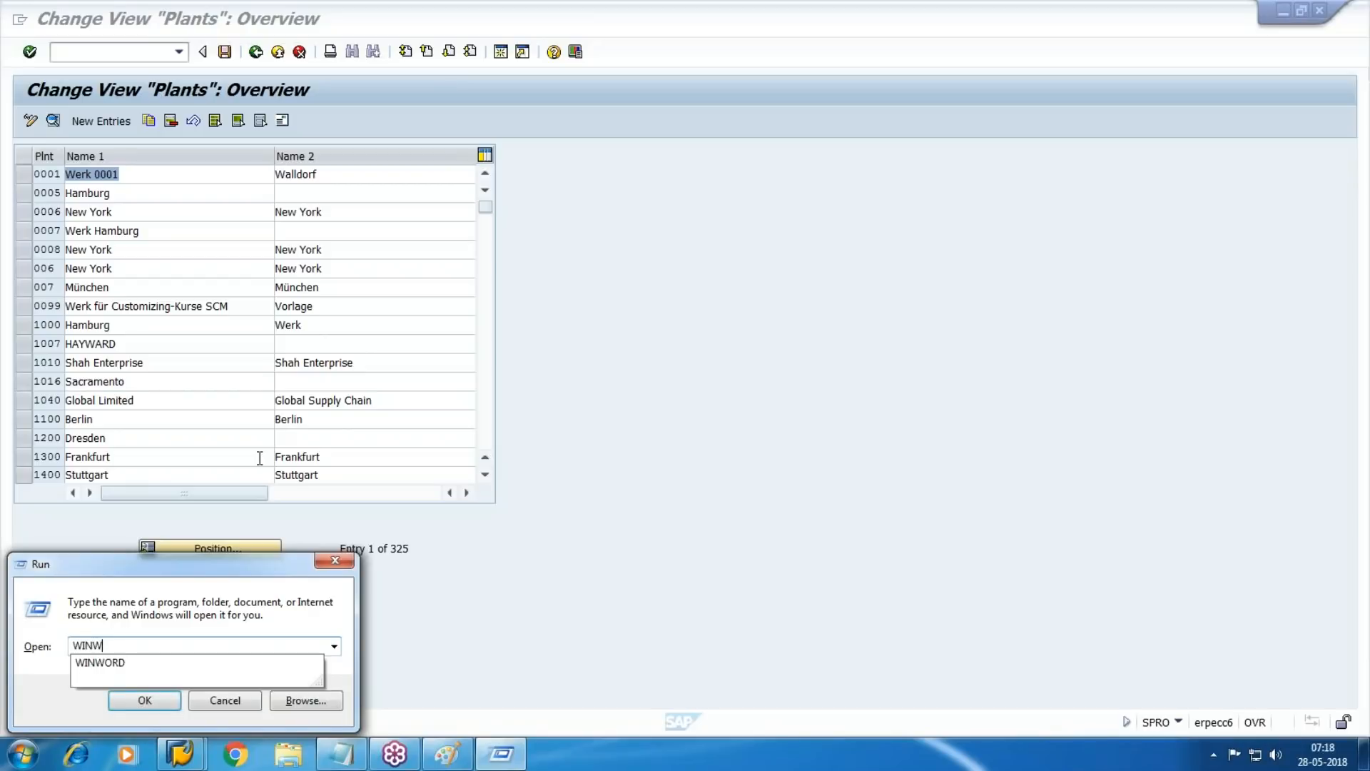
pyautogui.write('RD')
pyautogui.press('Return')
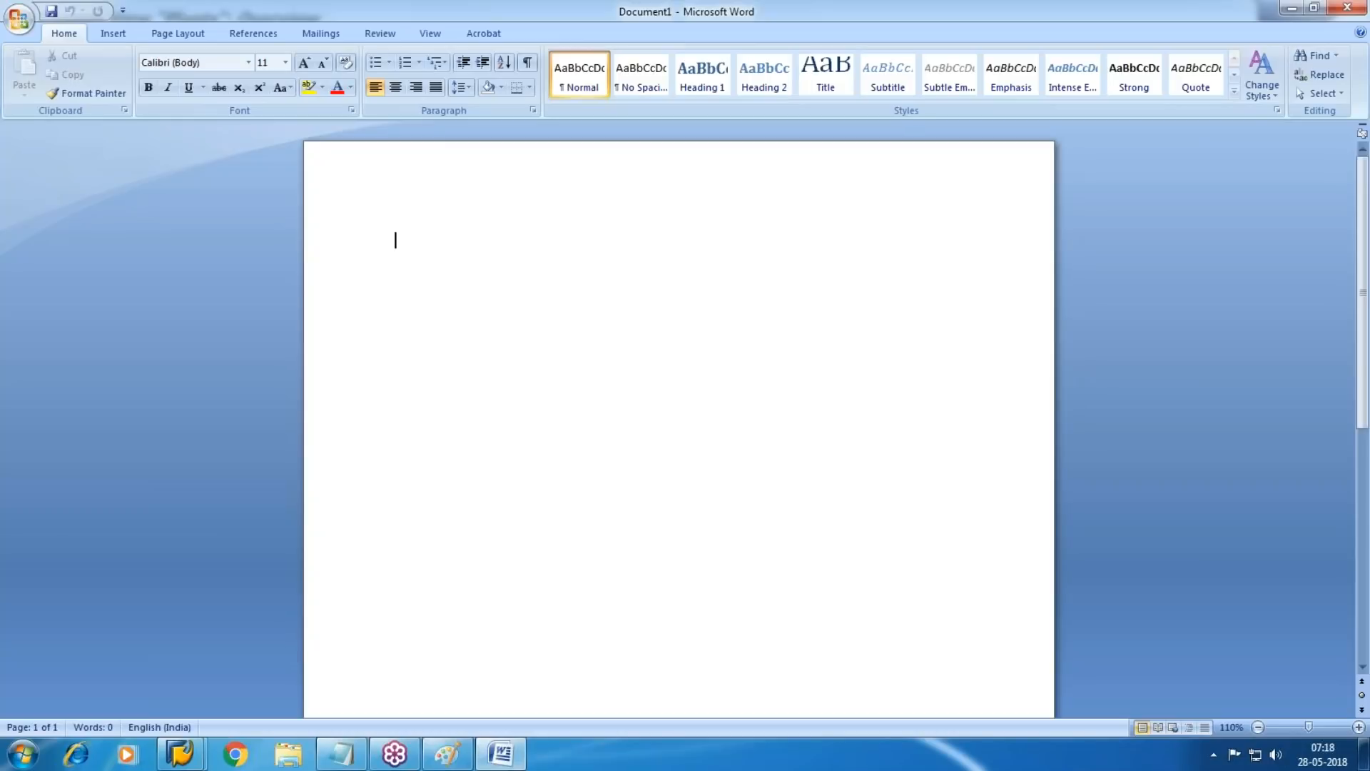
# Write "Plant-1- WM1" on the first line and an indented "2-WM2" on the line below
pyautogui.write('Plant')
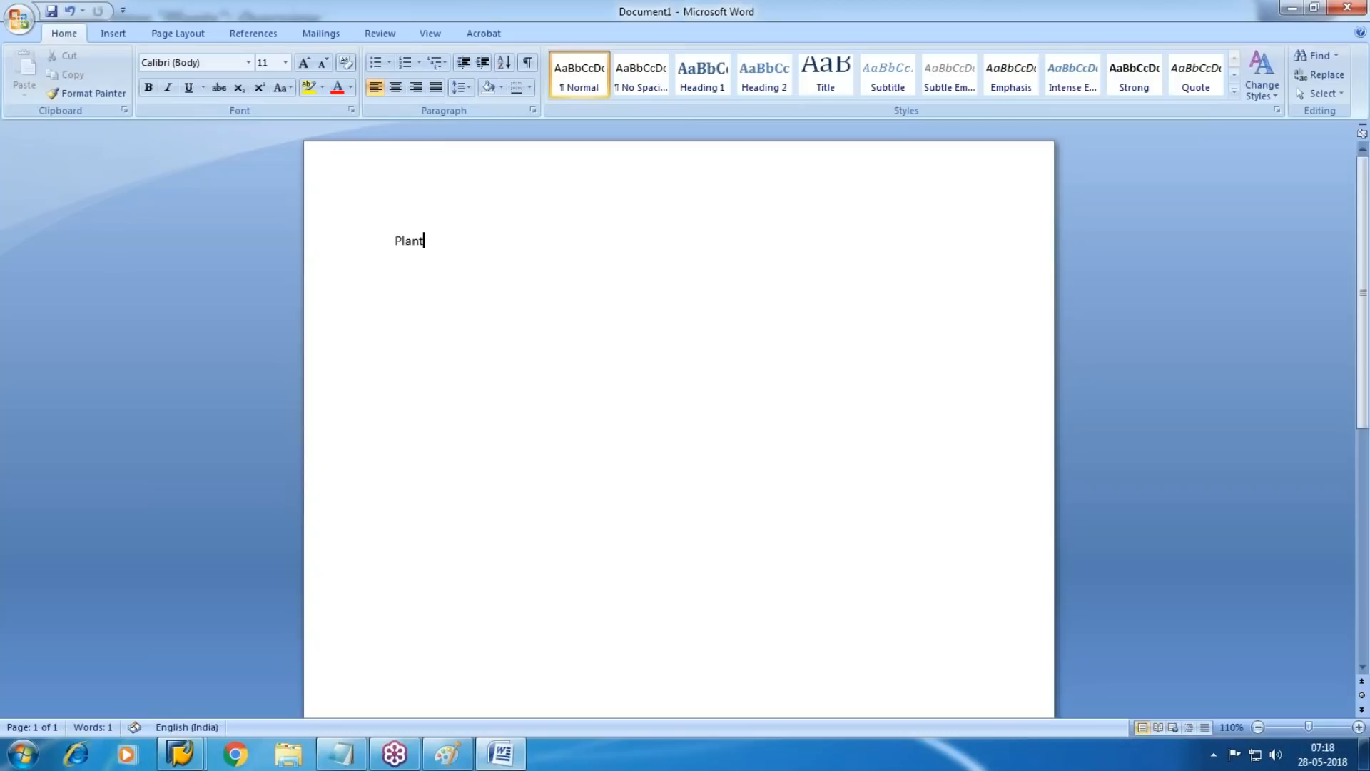
pyautogui.write('-1- WM1')
pyautogui.press('Return')
pyautogui.press('Tab')
pyautogui.write('2-')
pyautogui.press('BackSpace')
pyautogui.press('BackSpace')
pyautogui.write('2-WM2')
# Append a hyphen after WM1 on the first line
pyautogui.press('Up')
pyautogui.write('-Pho')
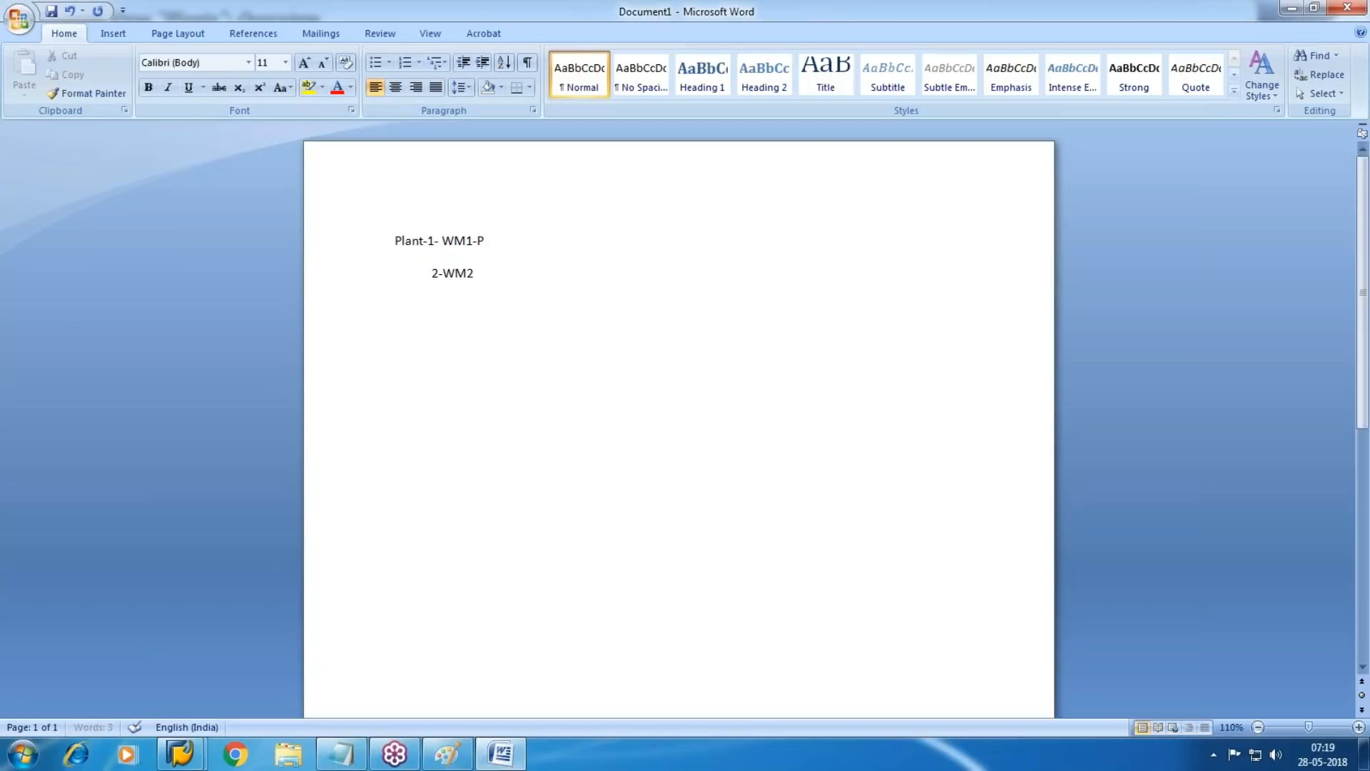
pyautogui.press('BackSpace')
pyautogui.press('BackSpace')
pyautogui.press('BackSpace')
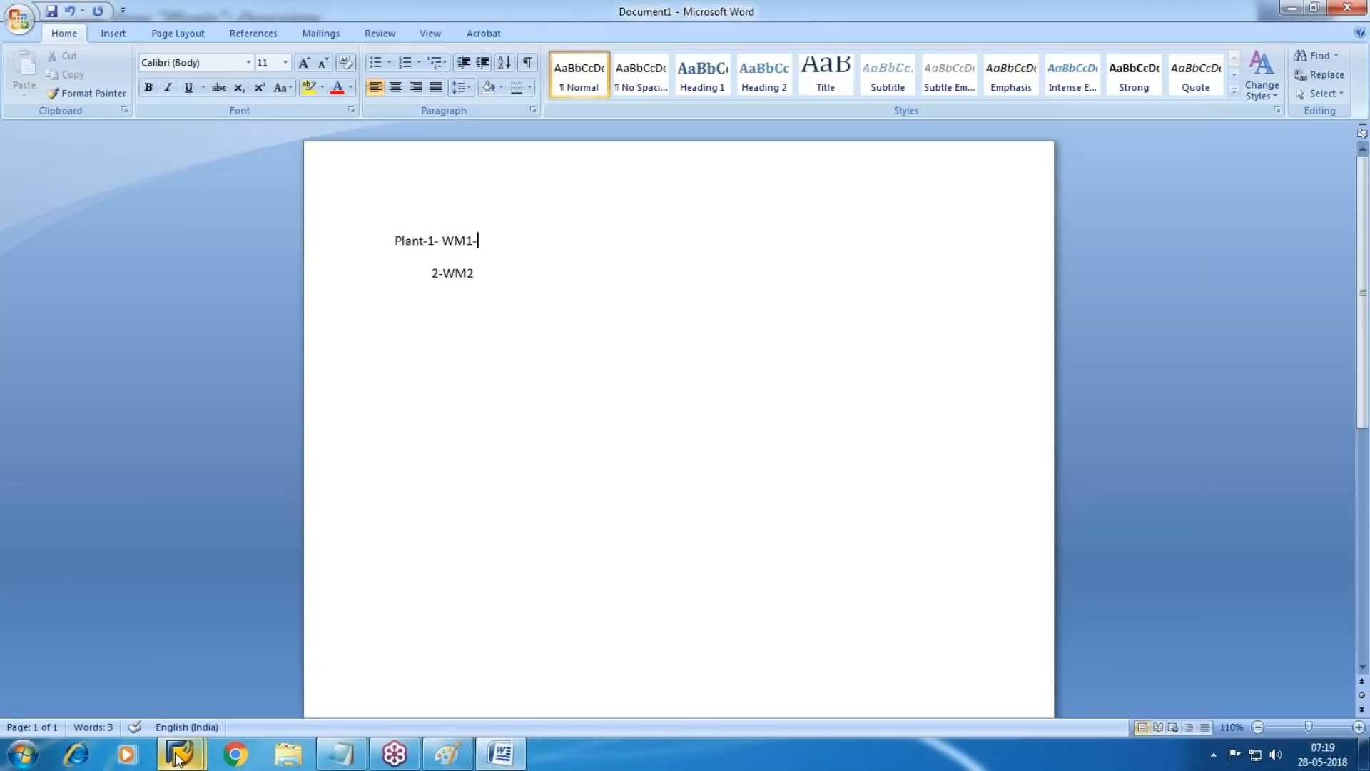
# Switch back to SAP, reopen the Define Plant activity and start a new plant entry
pyautogui.moveTo(179, 754)
pyautogui.click(351, 677)
pyautogui.click(257, 53)
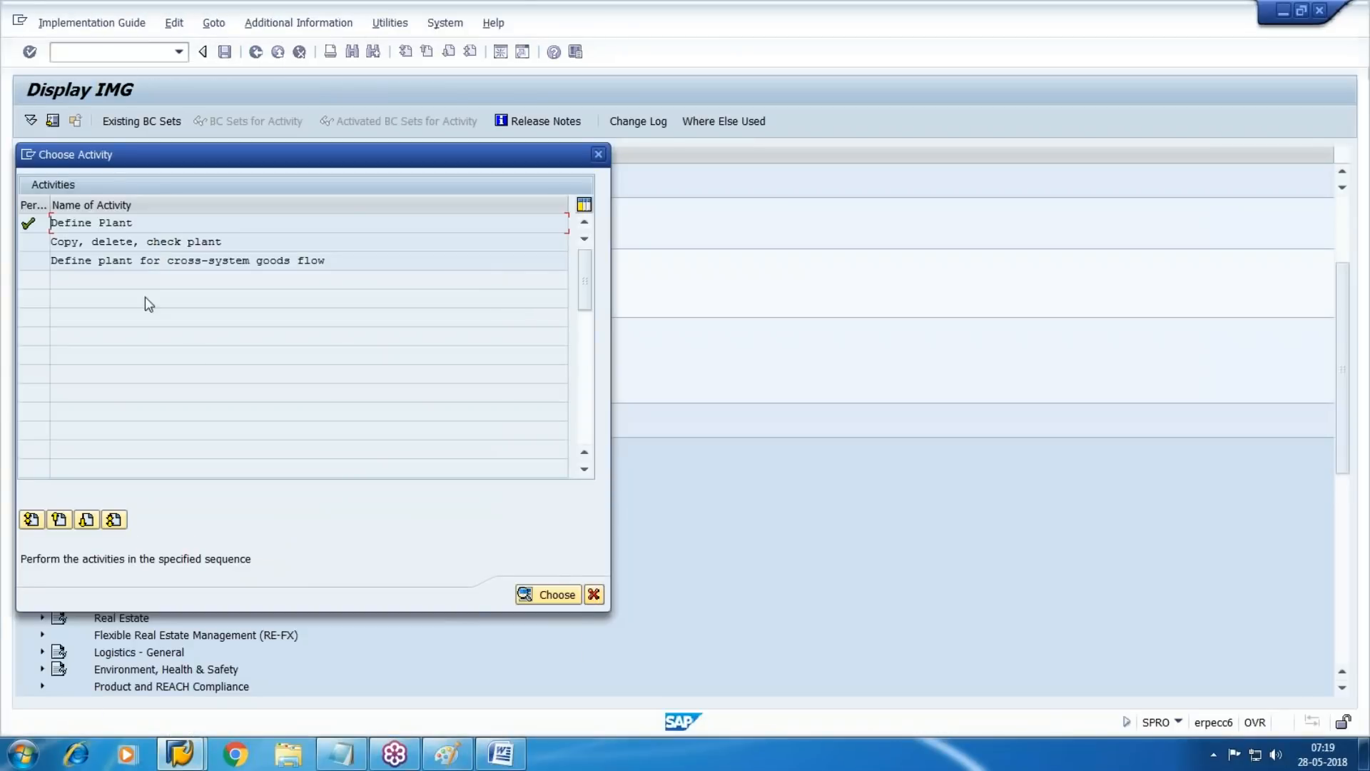
pyautogui.doubleClick(75, 222)
pyautogui.press('F5')
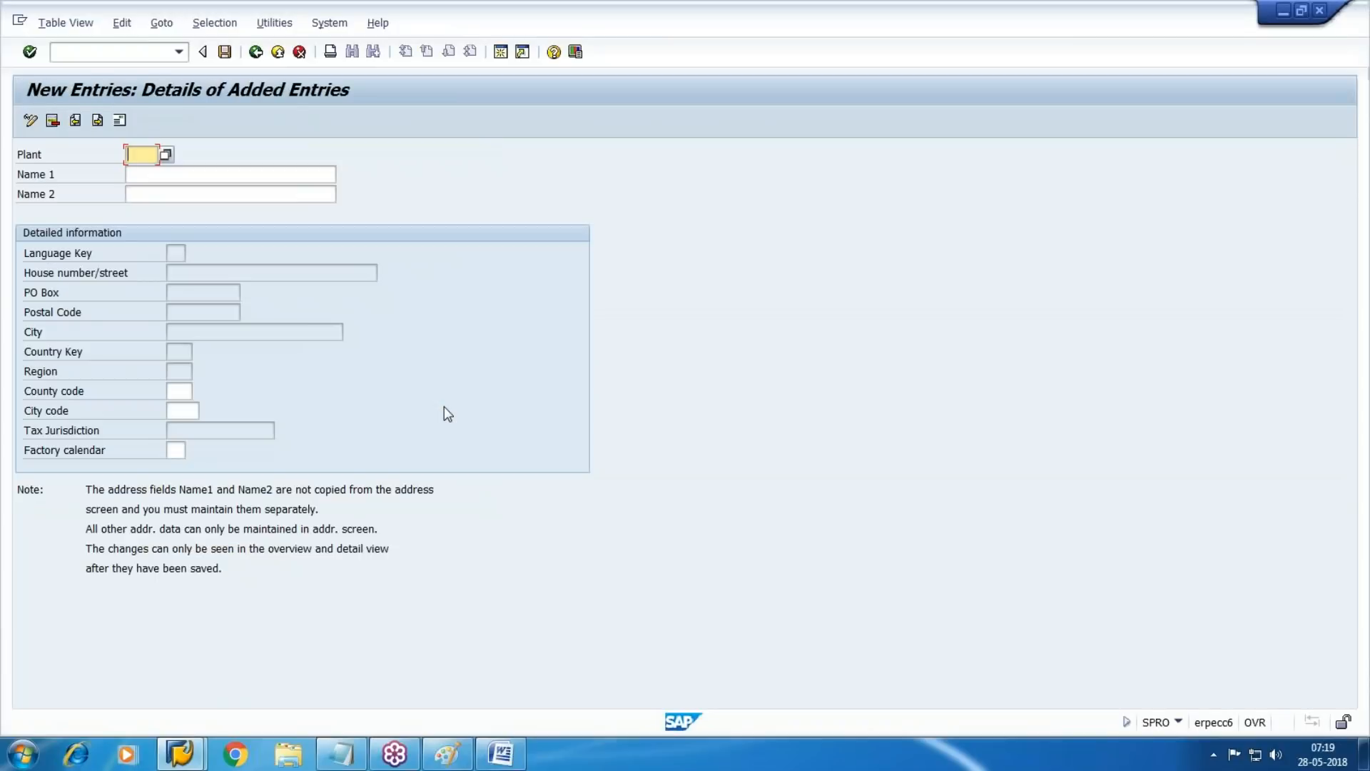
# Enter plant WM1 with the name "Walmart Phoenix plant" and factory calendar 01
pyautogui.write('WM1')
pyautogui.press('Tab')
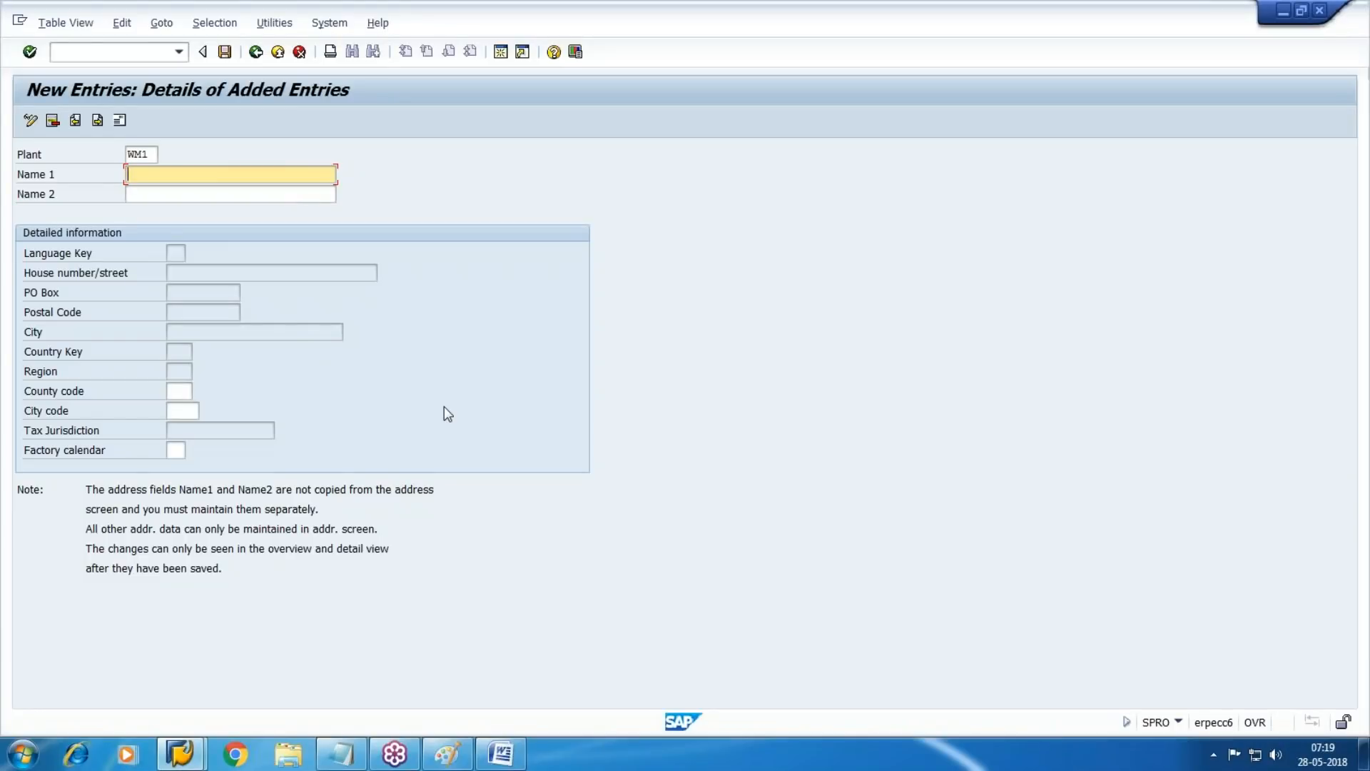
pyautogui.write('Walmart Phoenix plant')
pyautogui.press('Tab')
pyautogui.press('Tab')
pyautogui.press('Tab')
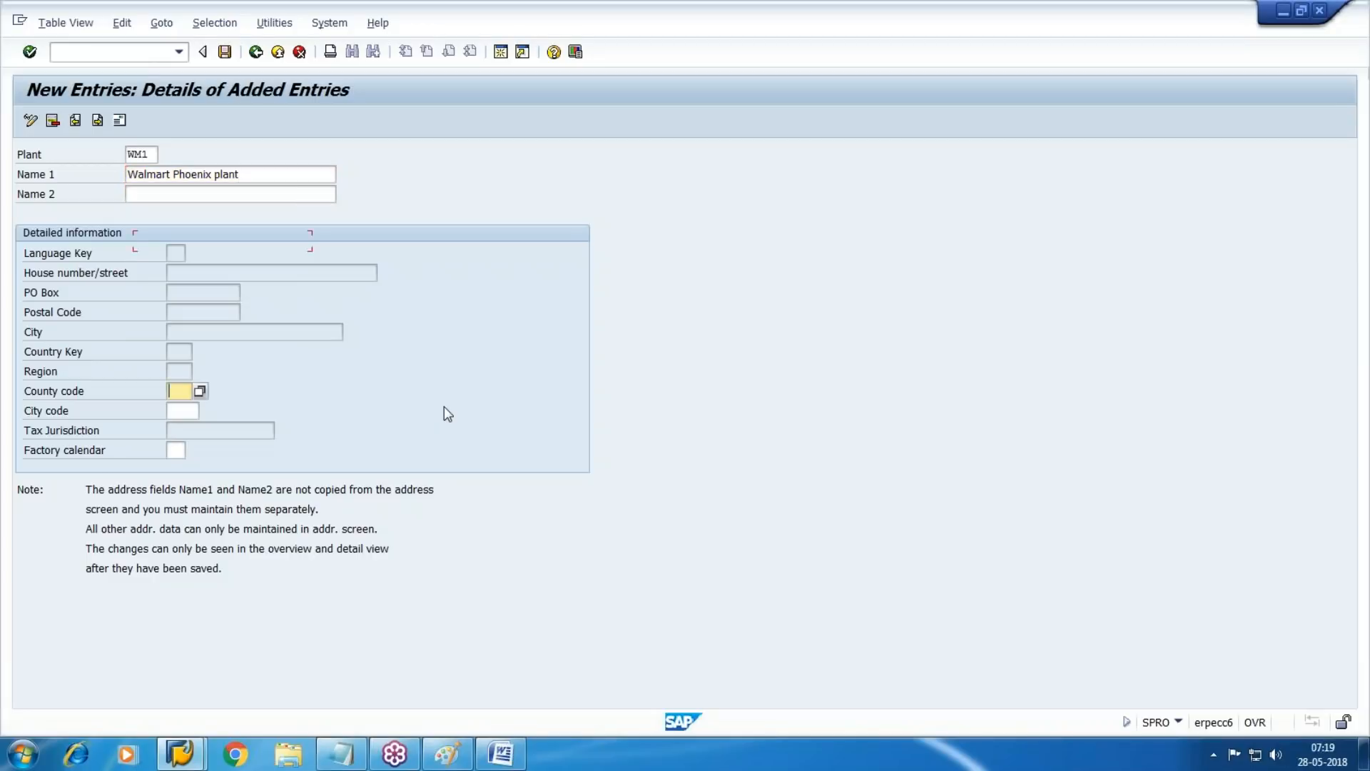
pyautogui.press('Tab')
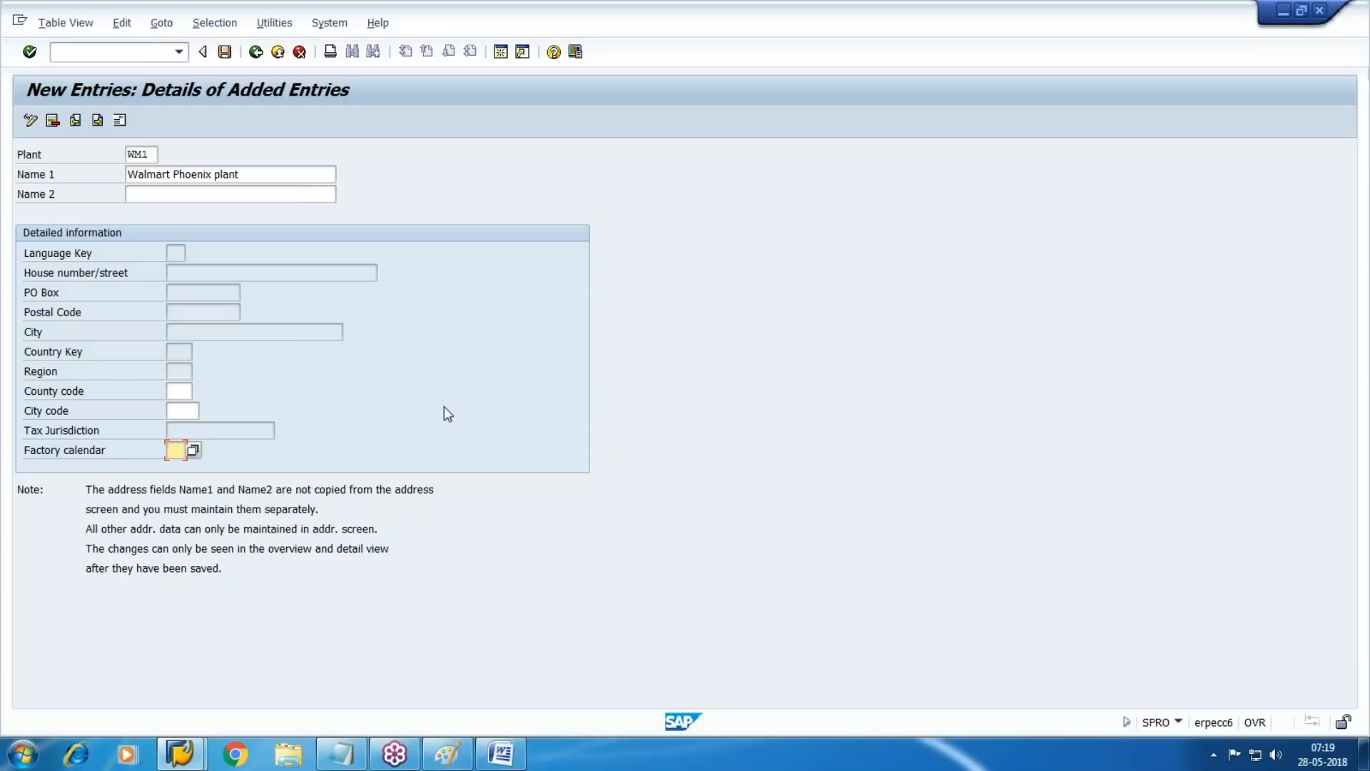
pyautogui.write('01')
# Open the address of plant WM1 and enter "Walmart Phoenix Plant" as its name
pyautogui.click(120, 120)
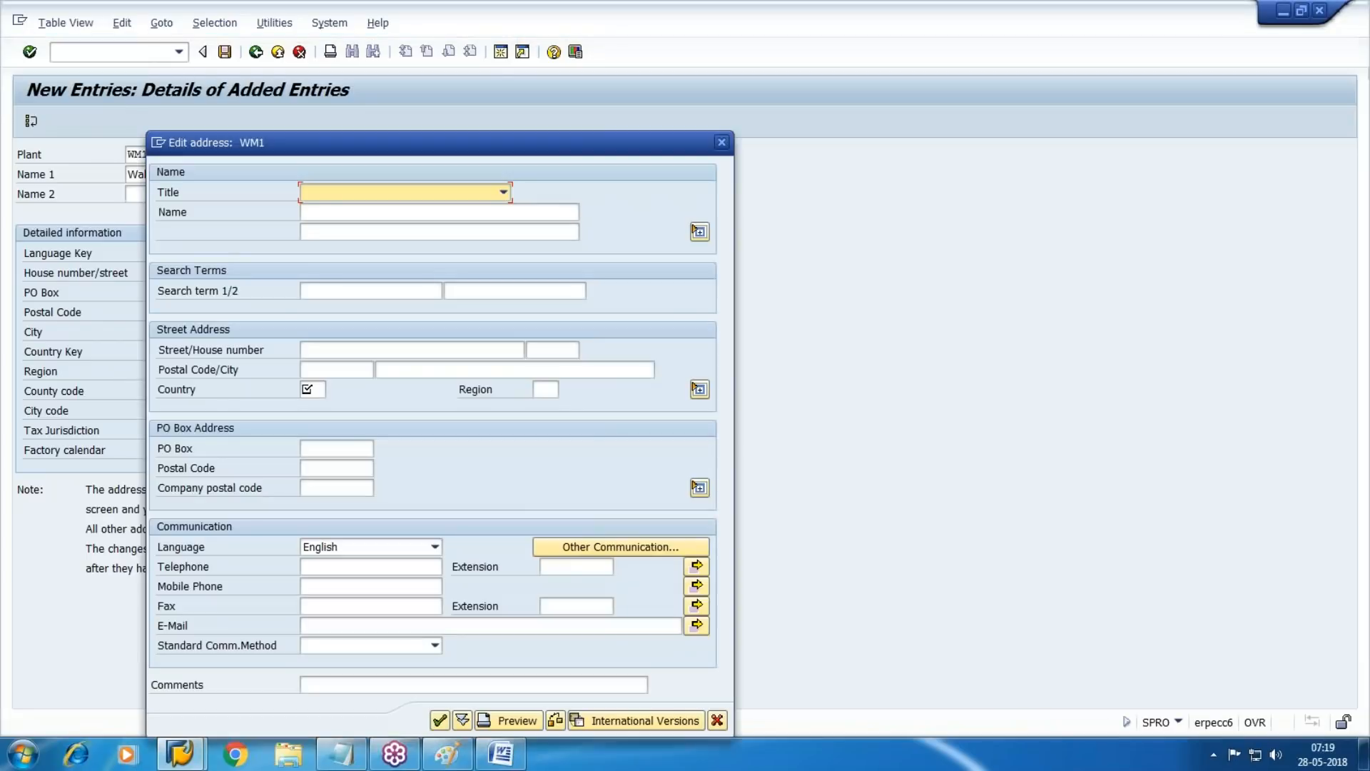
pyautogui.write('Walmart ')
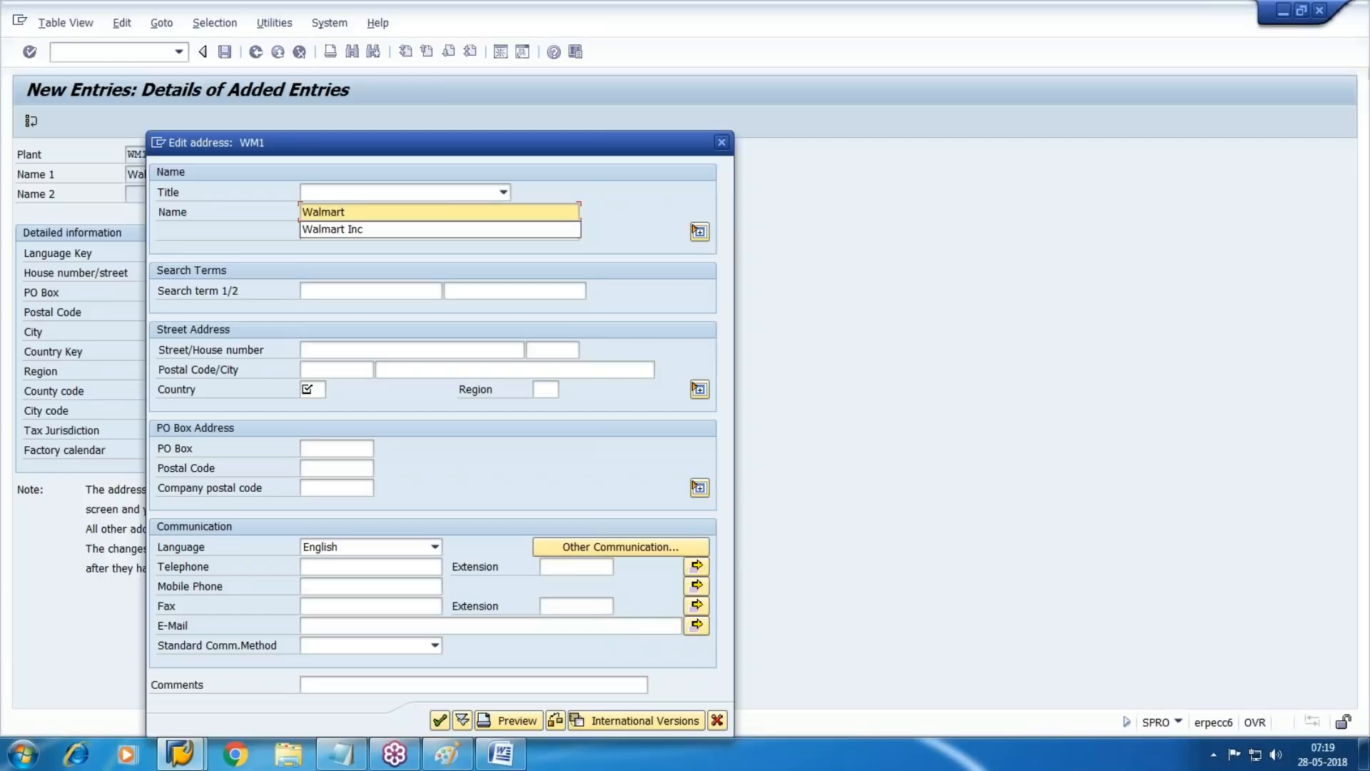
pyautogui.write('Phoe')
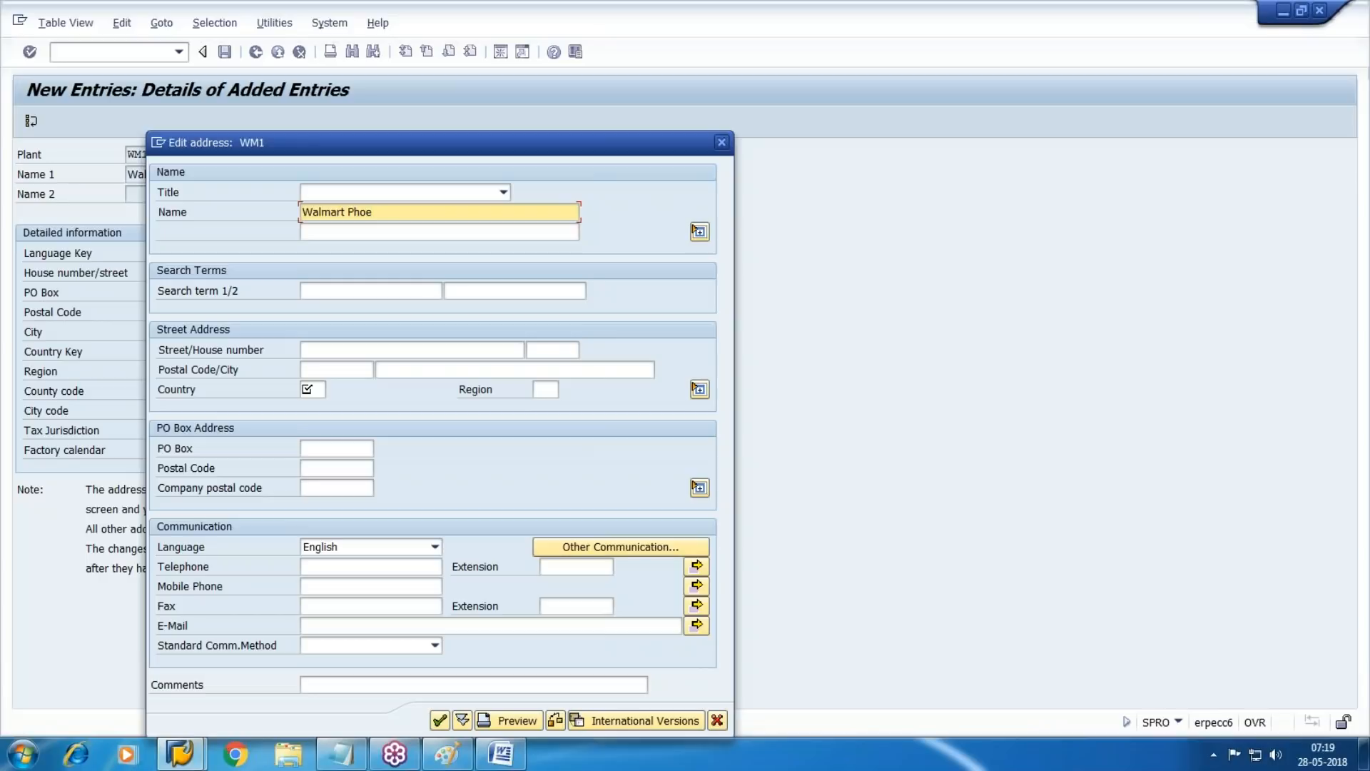
pyautogui.write('nix Plant')
# Set the WM1 address to country US and region AZ, and accept the address
pyautogui.press('Tab')
pyautogui.press('Tab')
pyautogui.press('Tab')
pyautogui.press('Tab')
pyautogui.press('Tab')
pyautogui.press('Tab')
pyautogui.press('Tab')
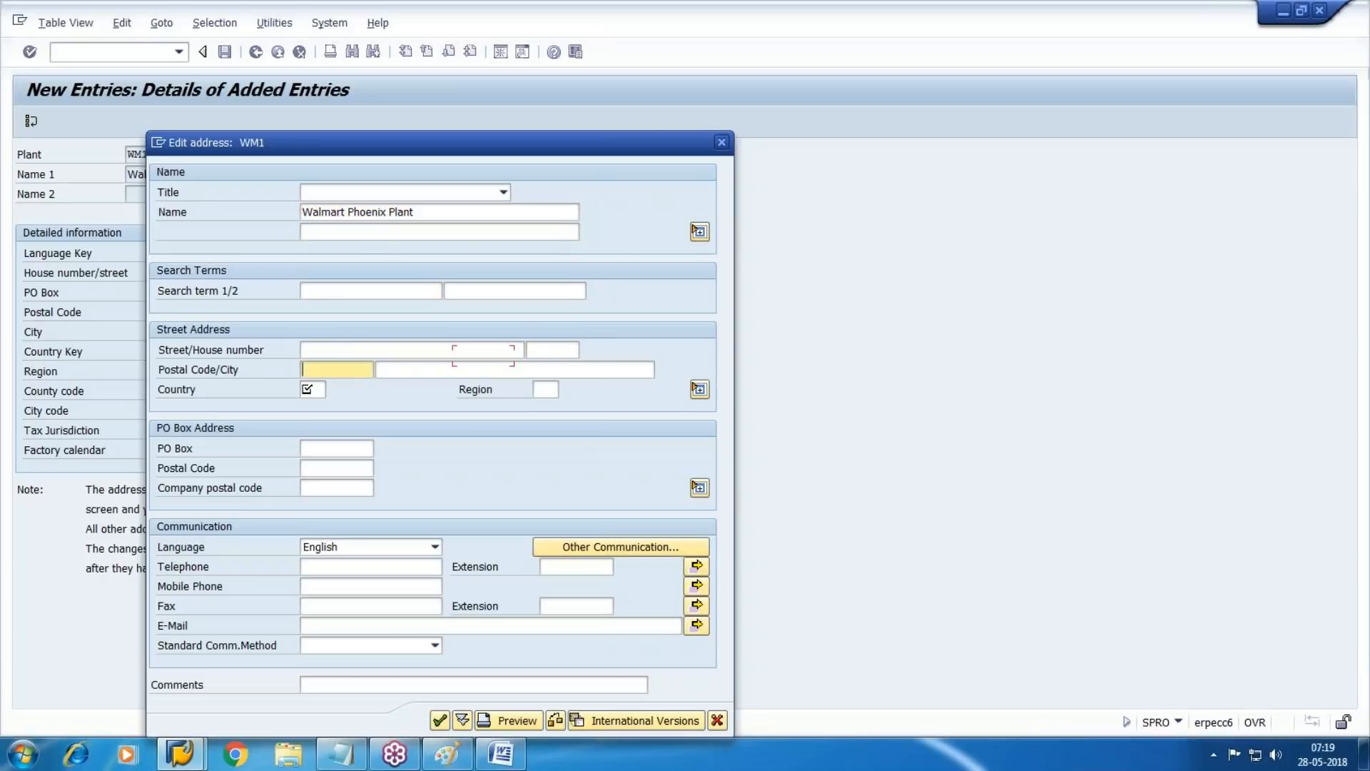
pyautogui.press('Tab')
pyautogui.write('US')
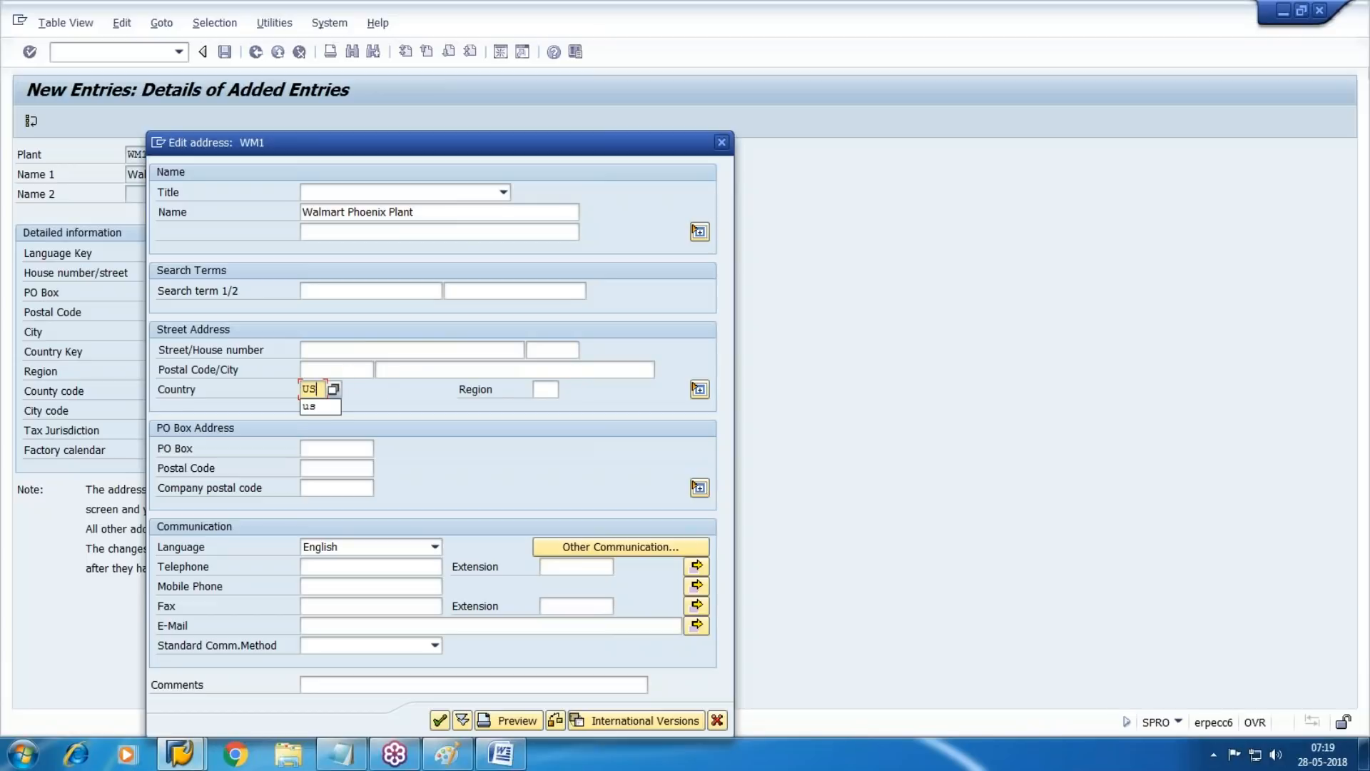
pyautogui.press('Tab')
pyautogui.write('AZ')
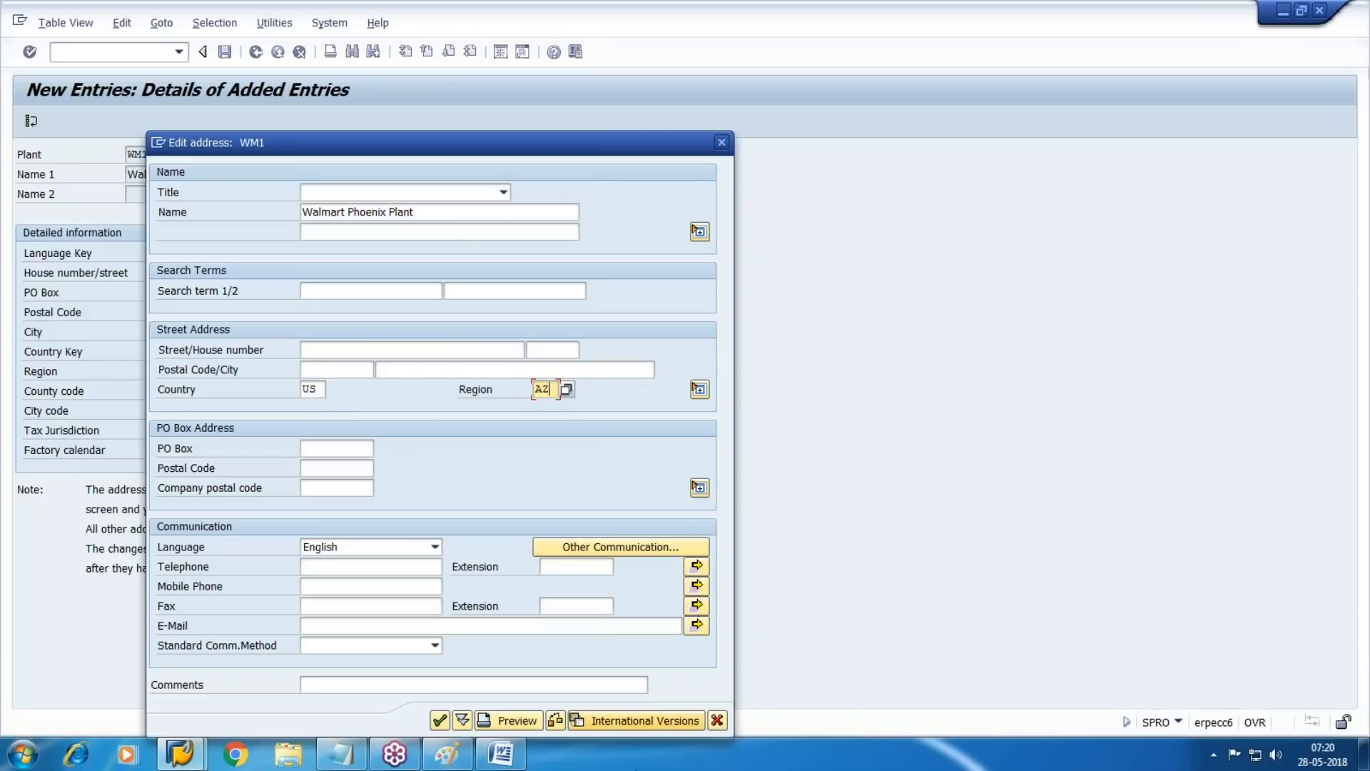
pyautogui.click(439, 720)
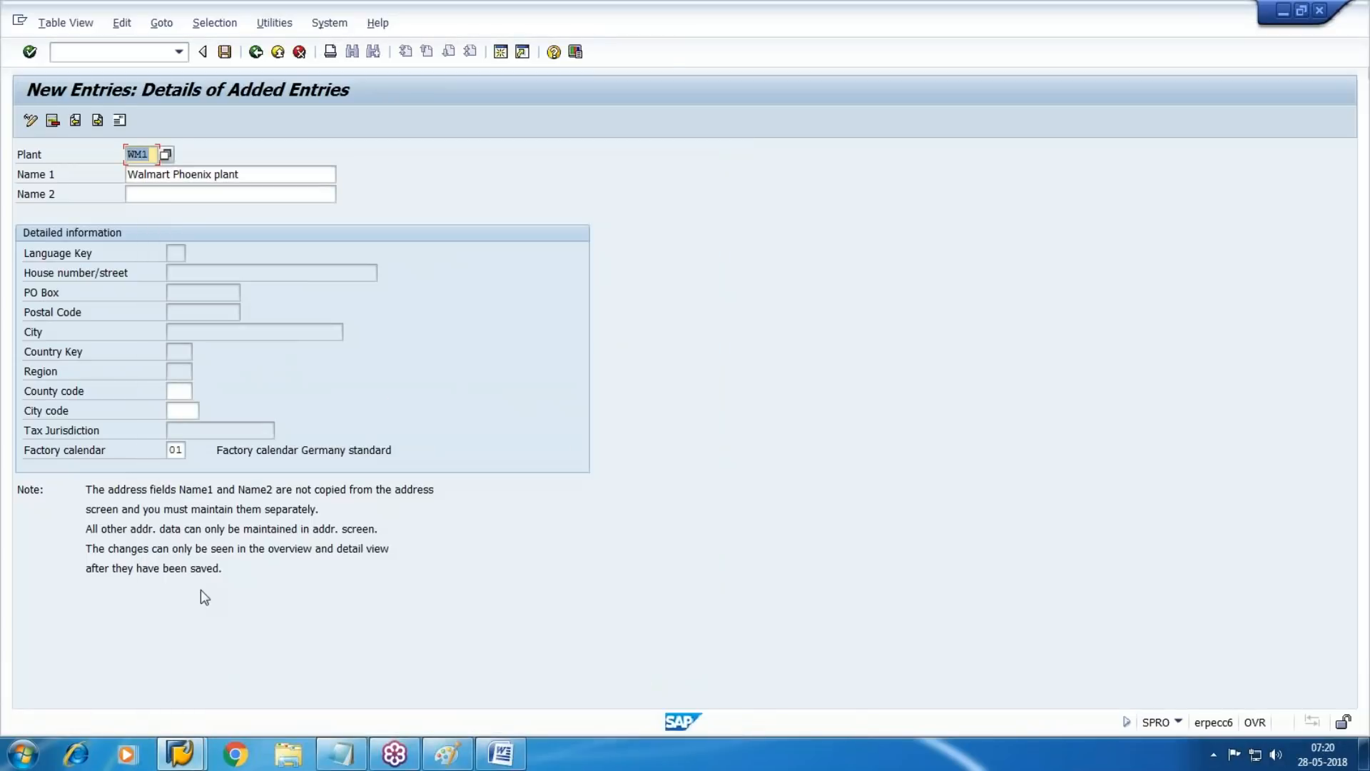
# Save plant WM1 in a new customizing request described as "WM10-MM & AP"
pyautogui.click(227, 52)
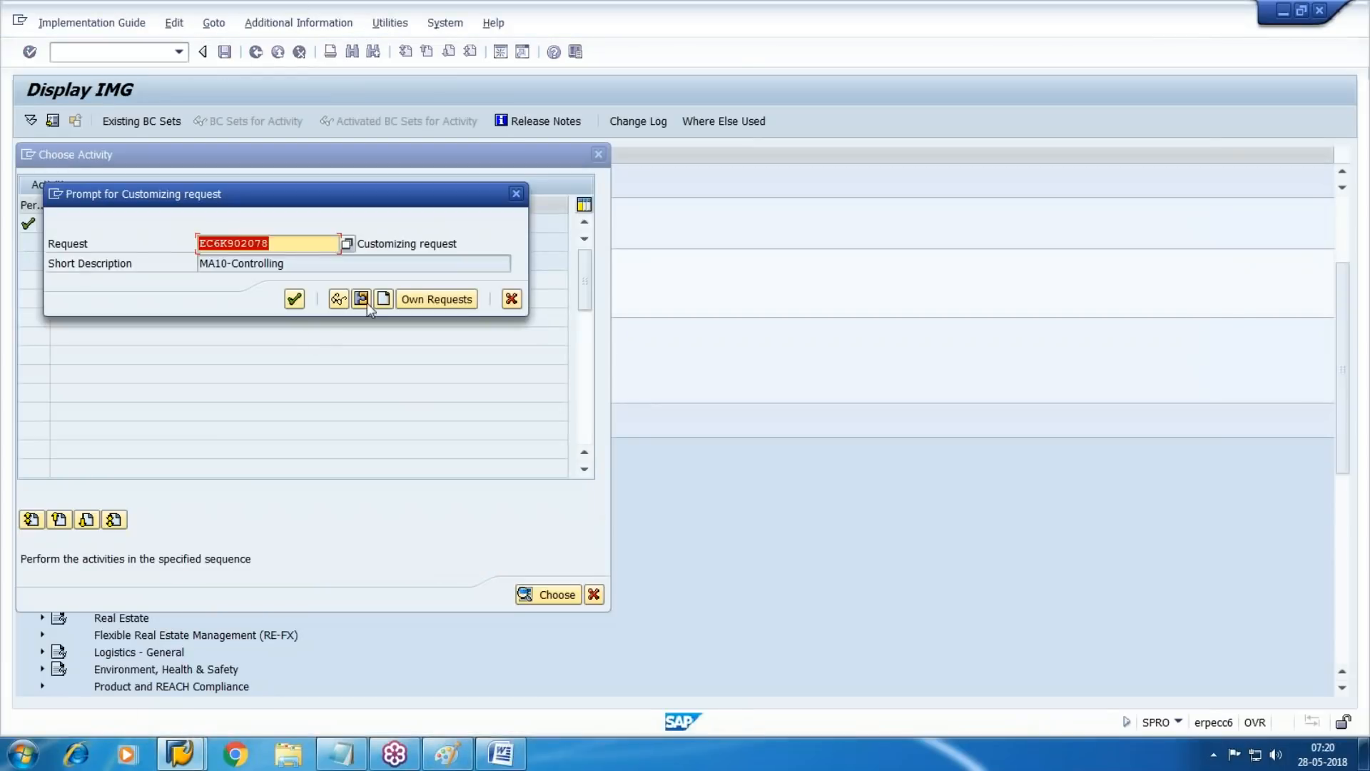
pyautogui.click(361, 298)
pyautogui.write('WM10-MM & AP')
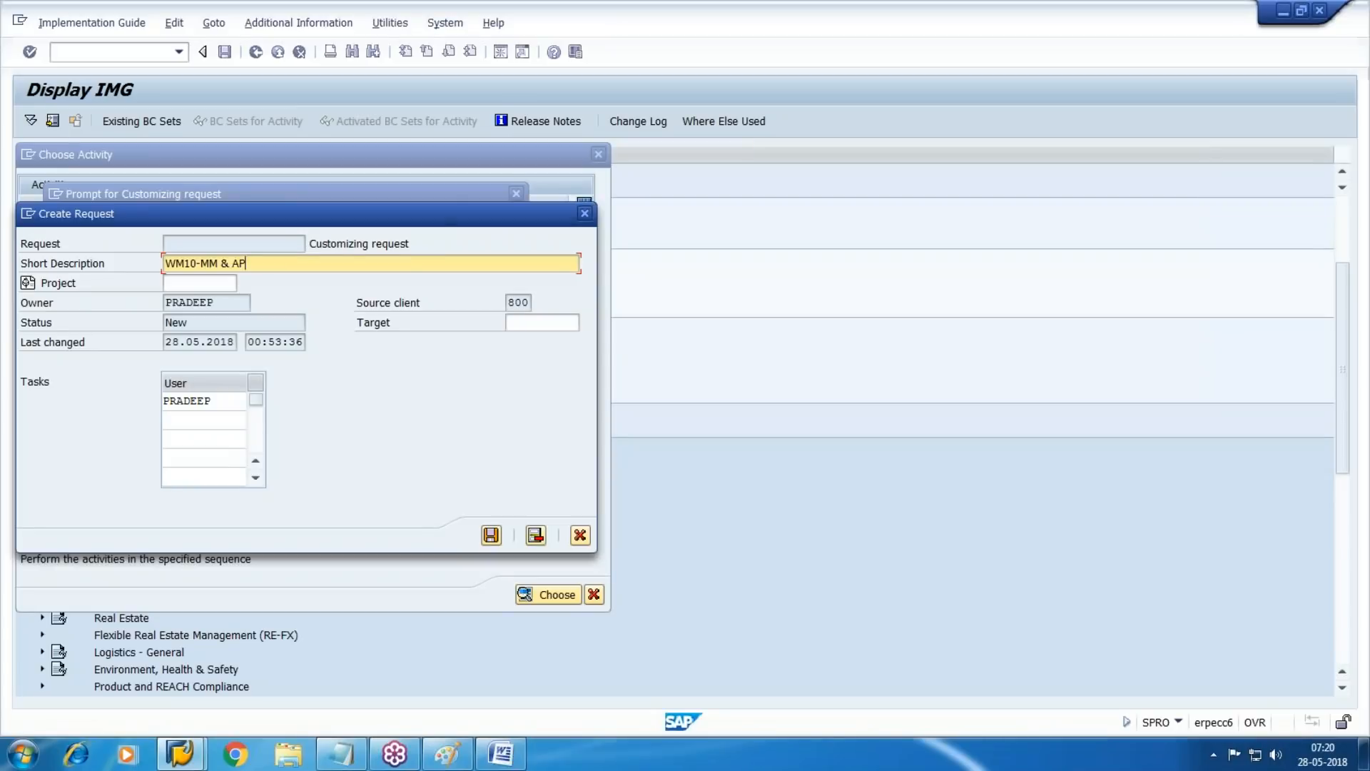
pyautogui.click(491, 534)
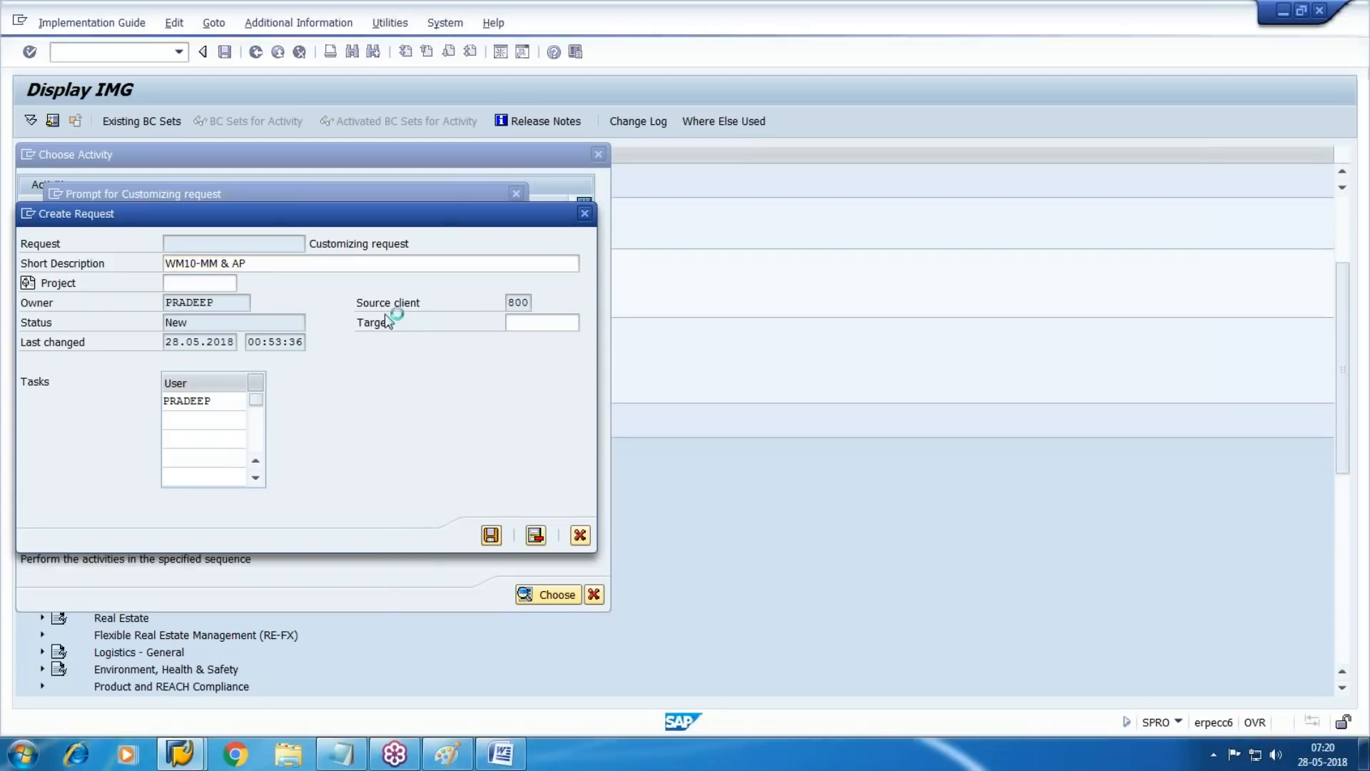
pyautogui.click(303, 301)
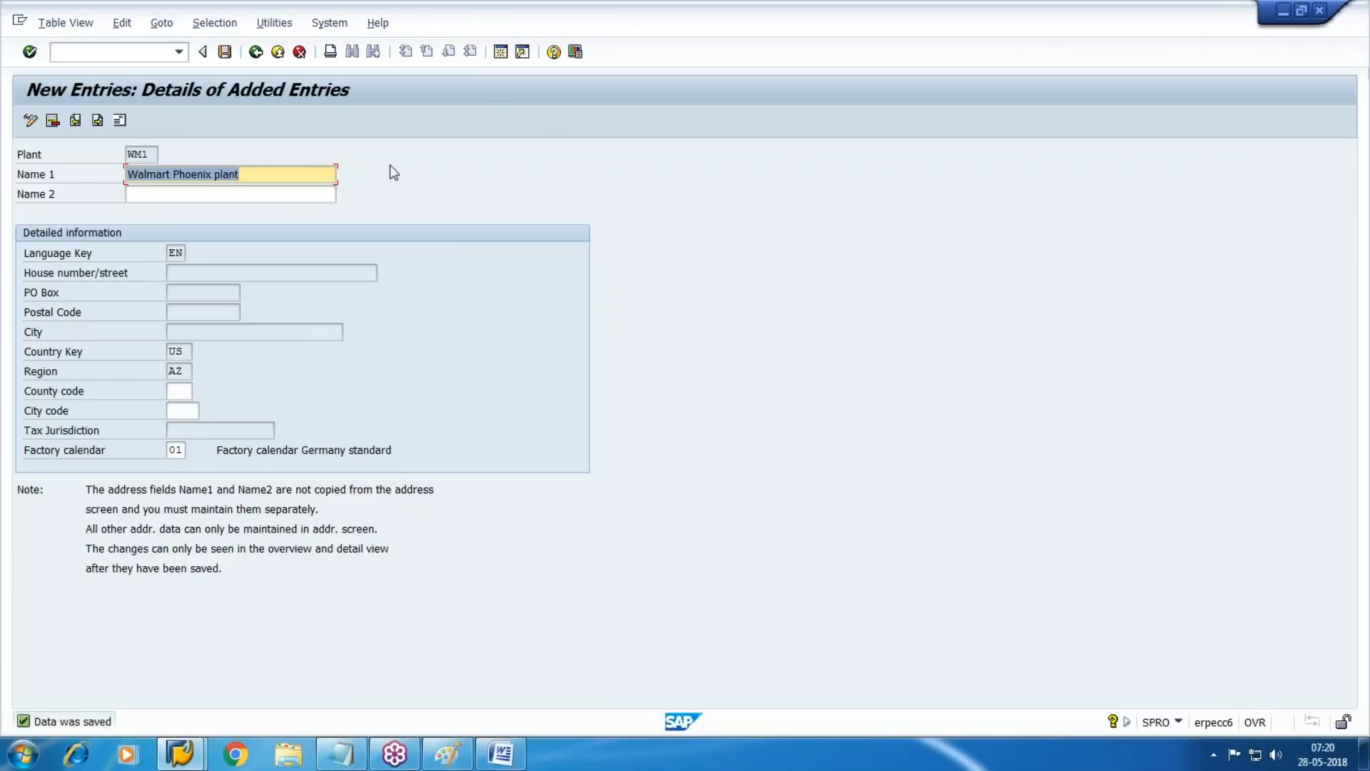
# Start the next plant entry with code WM2 and the name "Walmart Greenvile Plant"
pyautogui.click(98, 121)
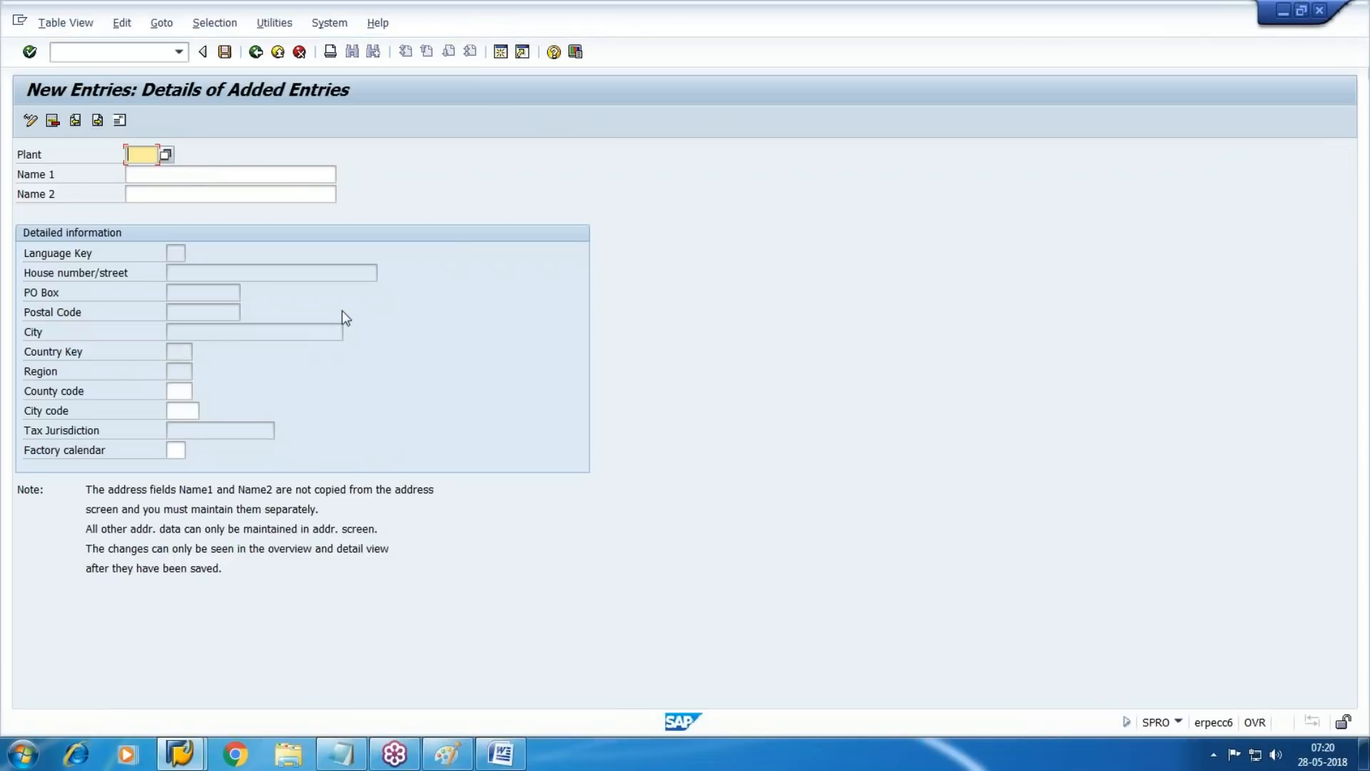
pyautogui.write('WM2')
pyautogui.press('Return')
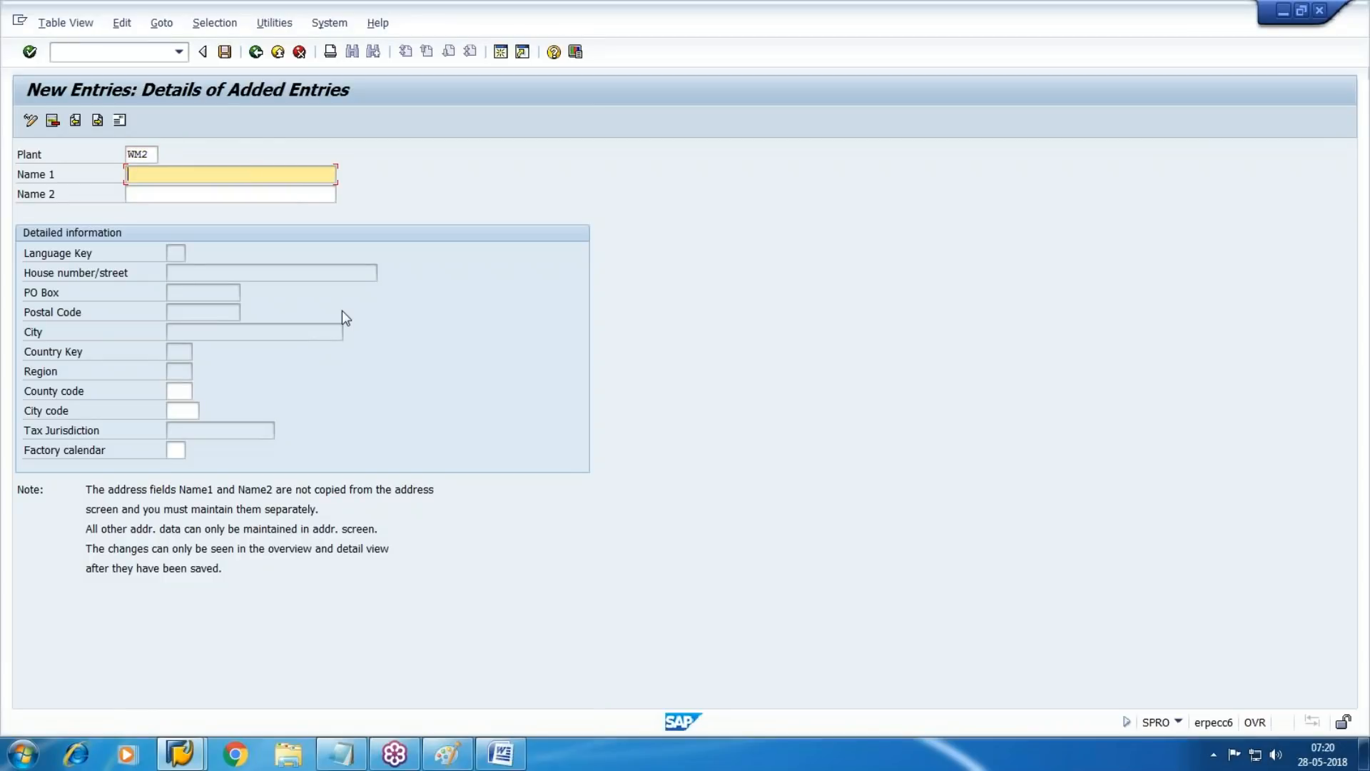
pyautogui.write('Walmart Phoenix plant')
pyautogui.press('Down')
pyautogui.press('Return')
pyautogui.press('BackSpace')
pyautogui.press('BackSpace')
pyautogui.press('BackSpace')
pyautogui.press('BackSpace')
pyautogui.press('BackSpace')
pyautogui.press('BackSpace')
pyautogui.press('BackSpace')
pyautogui.press('BackSpace')
pyautogui.press('BackSpace')
pyautogui.press('BackSpace')
pyautogui.press('BackSpace')
pyautogui.press('BackSpace')
pyautogui.press('BackSpace')
pyautogui.write('Greenvile Plant')
# Set the factory calendar of plant WM2 to 01
pyautogui.press('Tab')
pyautogui.press('Tab')
pyautogui.press('Tab')
pyautogui.press('Tab')
pyautogui.write('0')
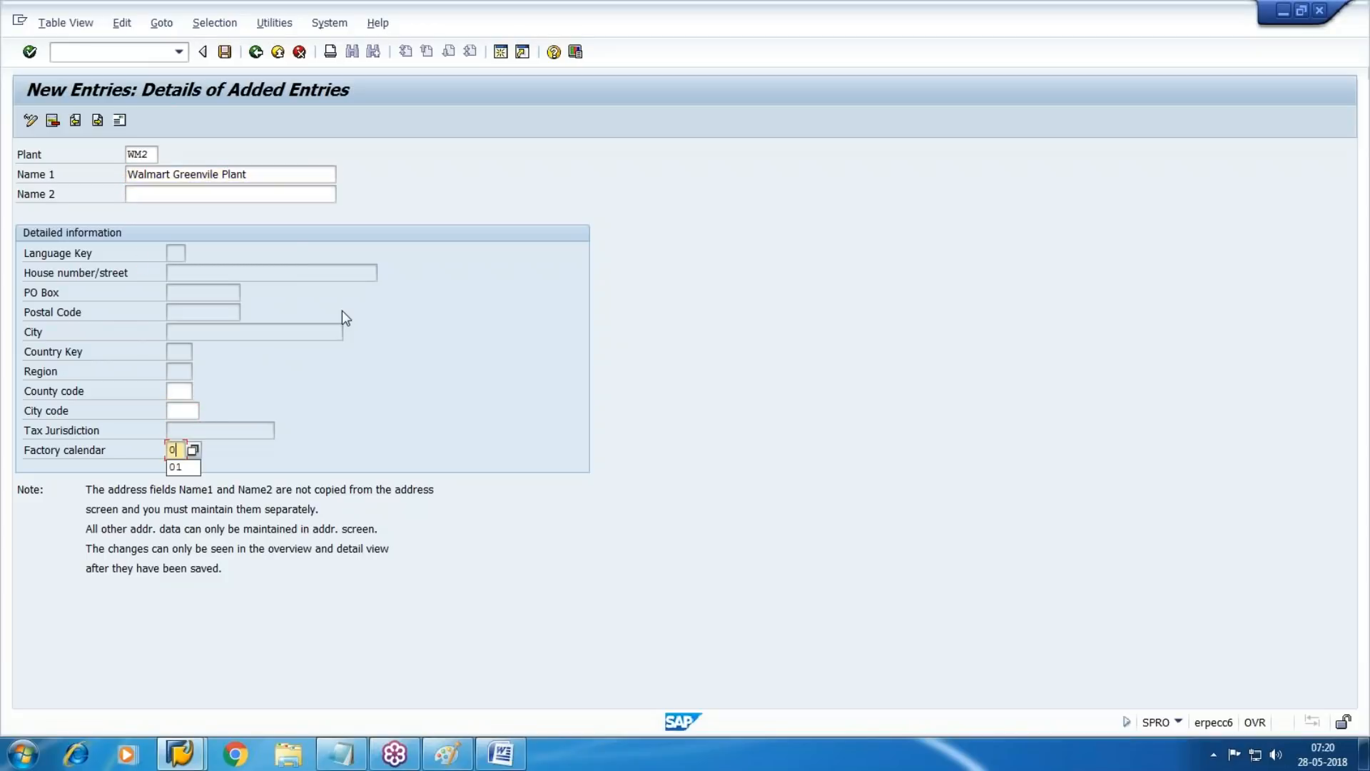
pyautogui.write('1')
pyautogui.press('Return')
# Open the address of plant WM2 and enter "Walmart Greenvile Plant" as its name
pyautogui.click(119, 121)
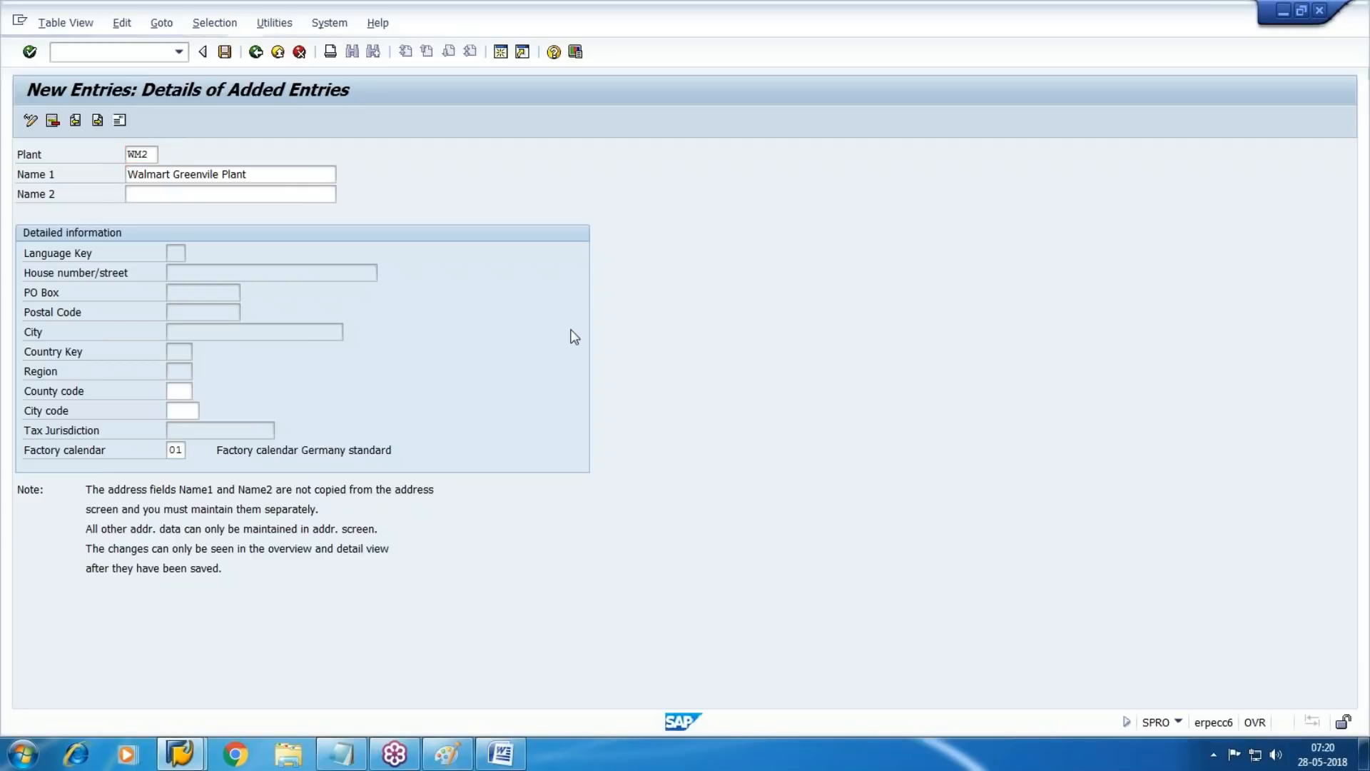
pyautogui.click(357, 212)
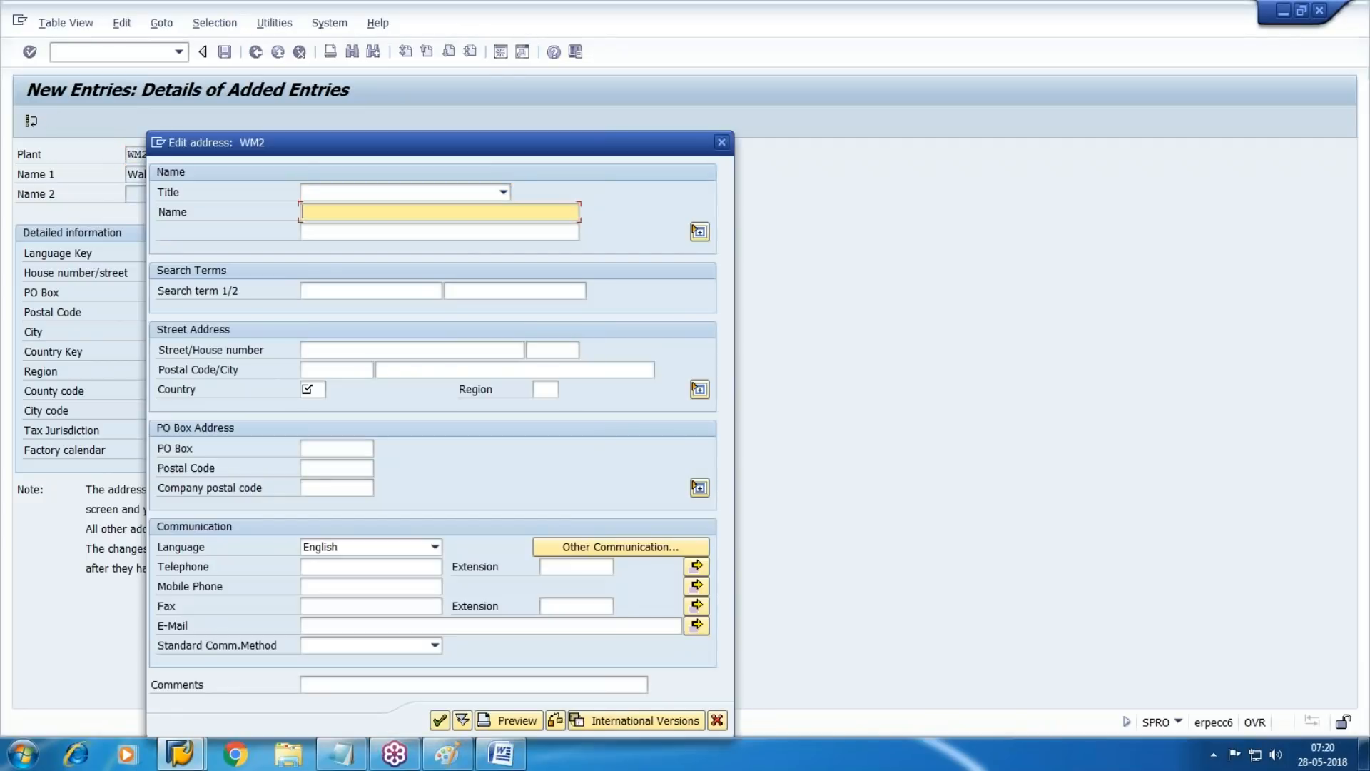
pyautogui.write('Walmart')
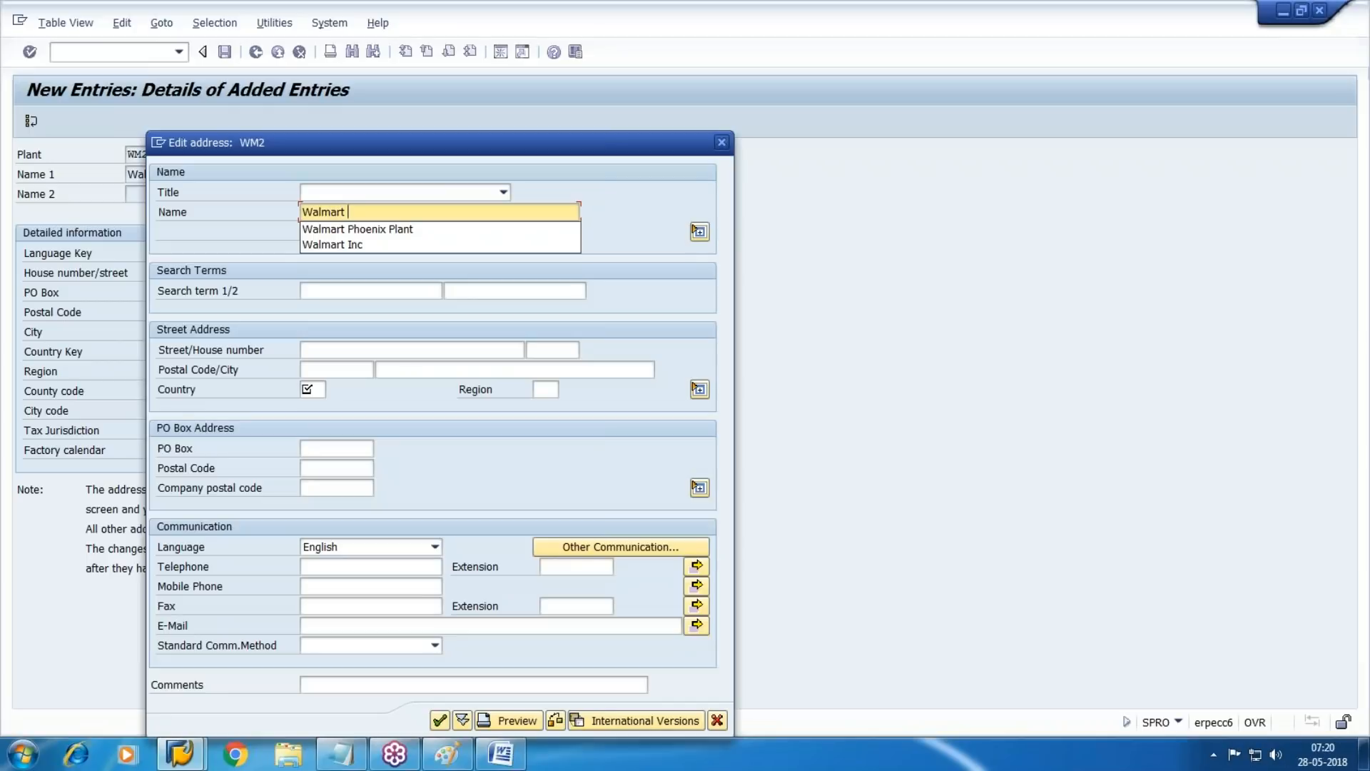
pyautogui.write(' Greenvile Planr')
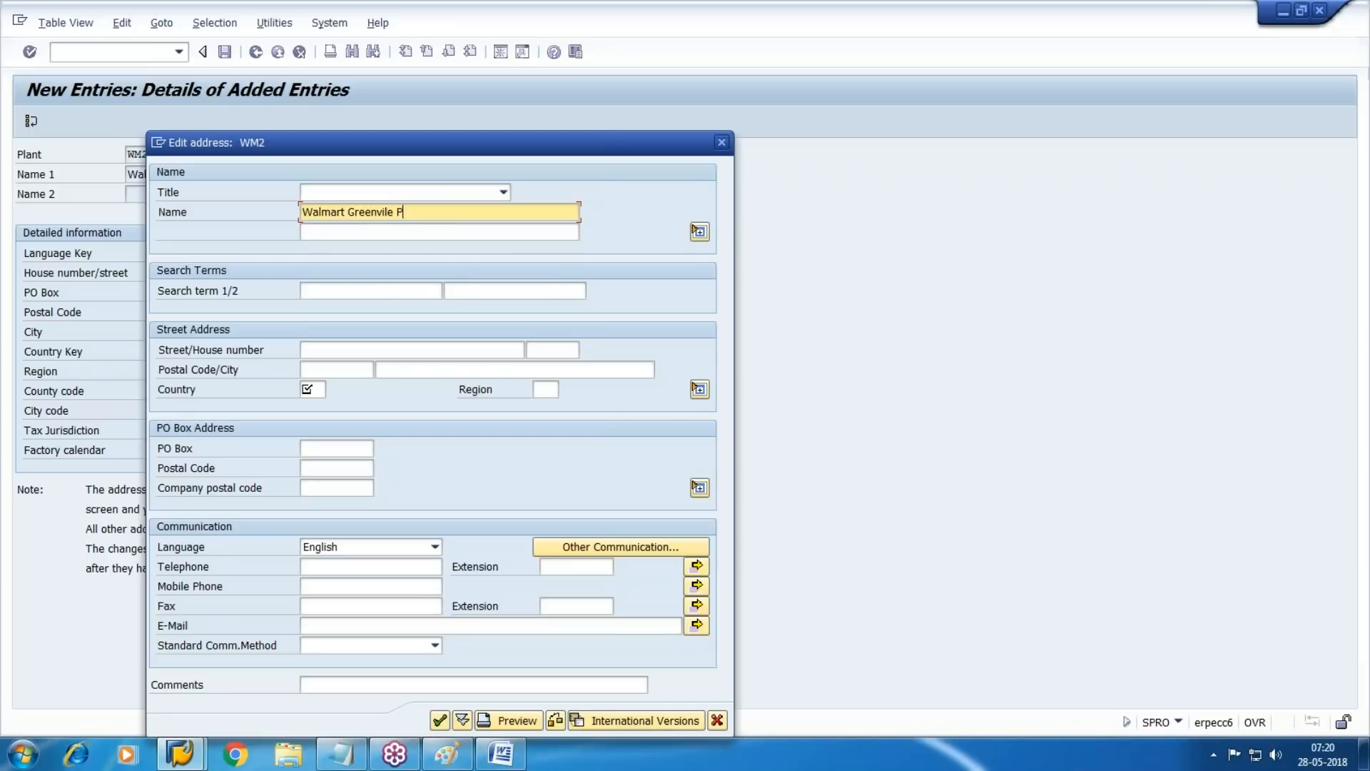
pyautogui.press('BackSpace')
pyautogui.write('t')
# Set the address of plant WM2 to country US and region SC, save it and return to the implementation guide
pyautogui.press('Tab')
pyautogui.press('Tab')
pyautogui.press('Tab')
pyautogui.press('Tab')
pyautogui.press('Tab')
pyautogui.press('Tab')
pyautogui.press('Tab')
pyautogui.press('Tab')
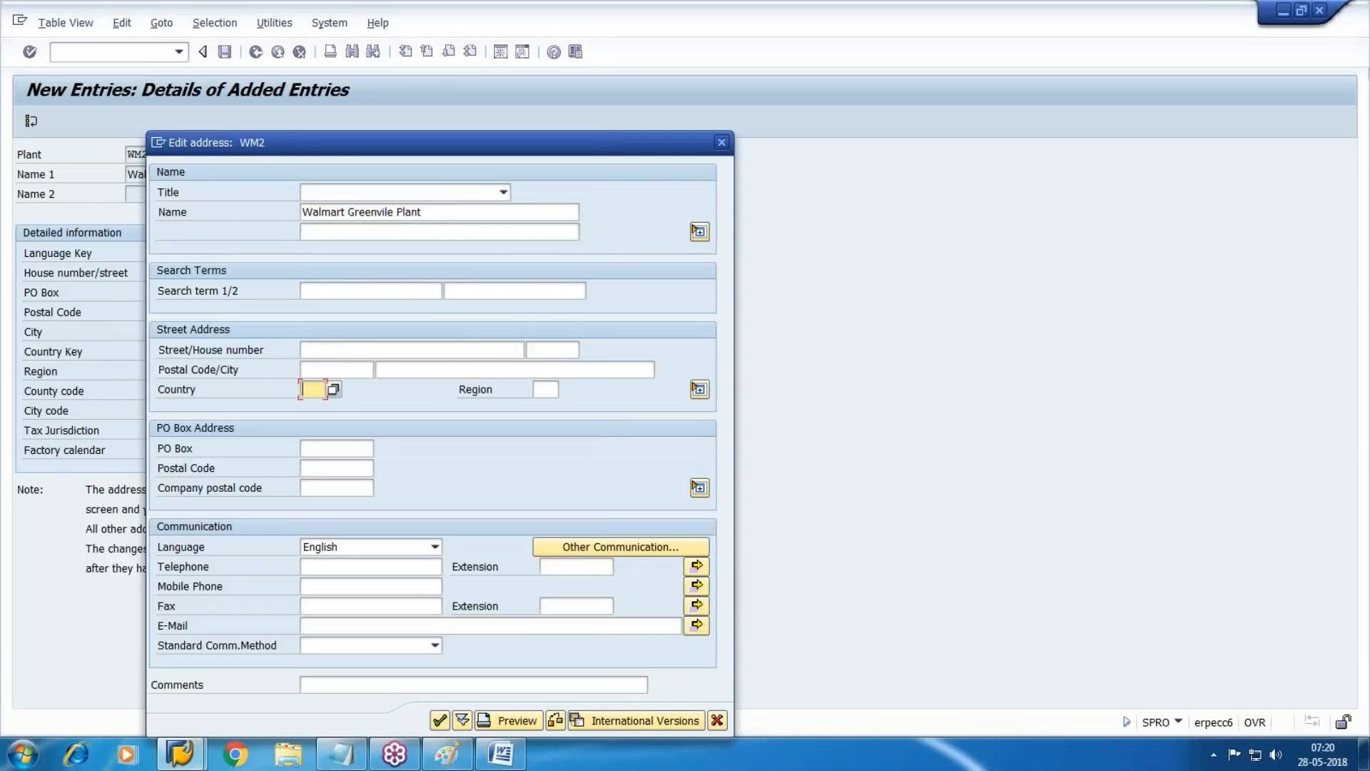
pyautogui.write('US')
pyautogui.press('Tab')
pyautogui.write('SC')
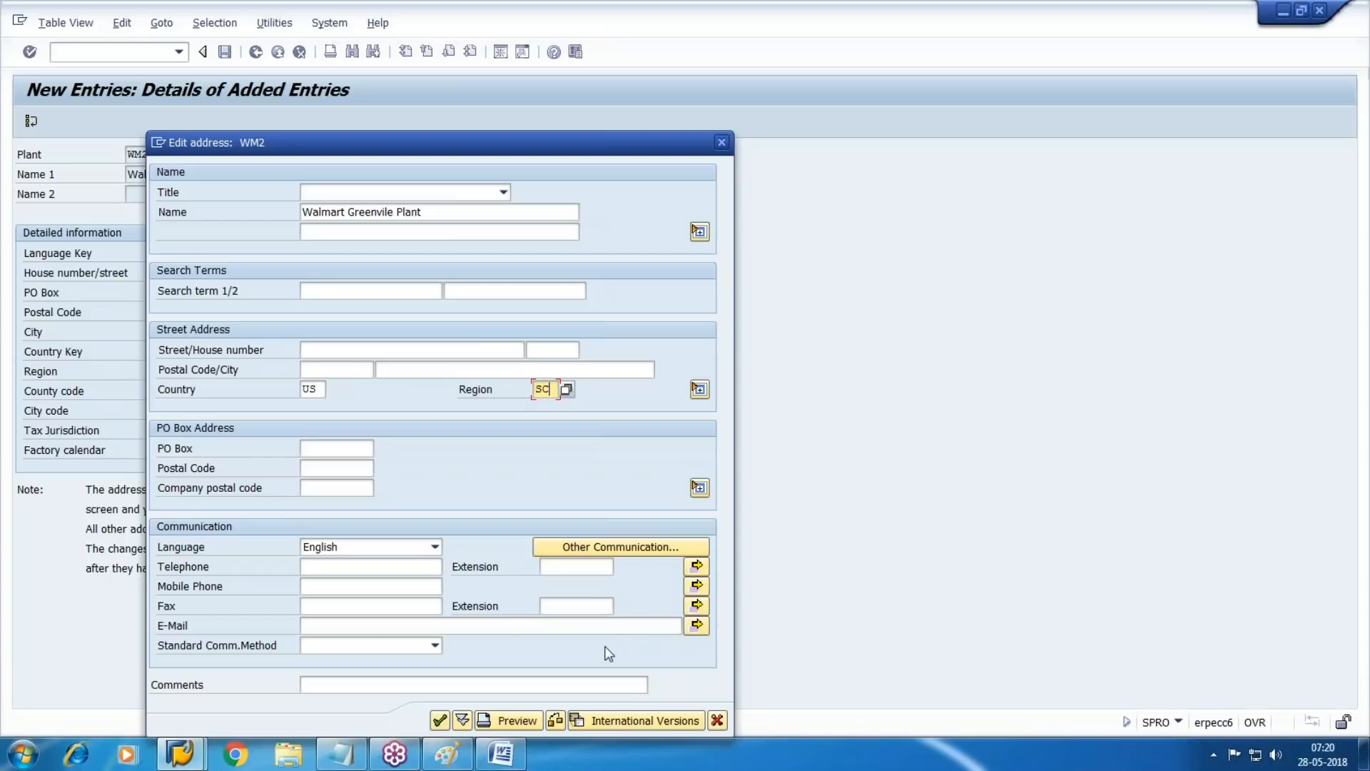
pyautogui.click(440, 720)
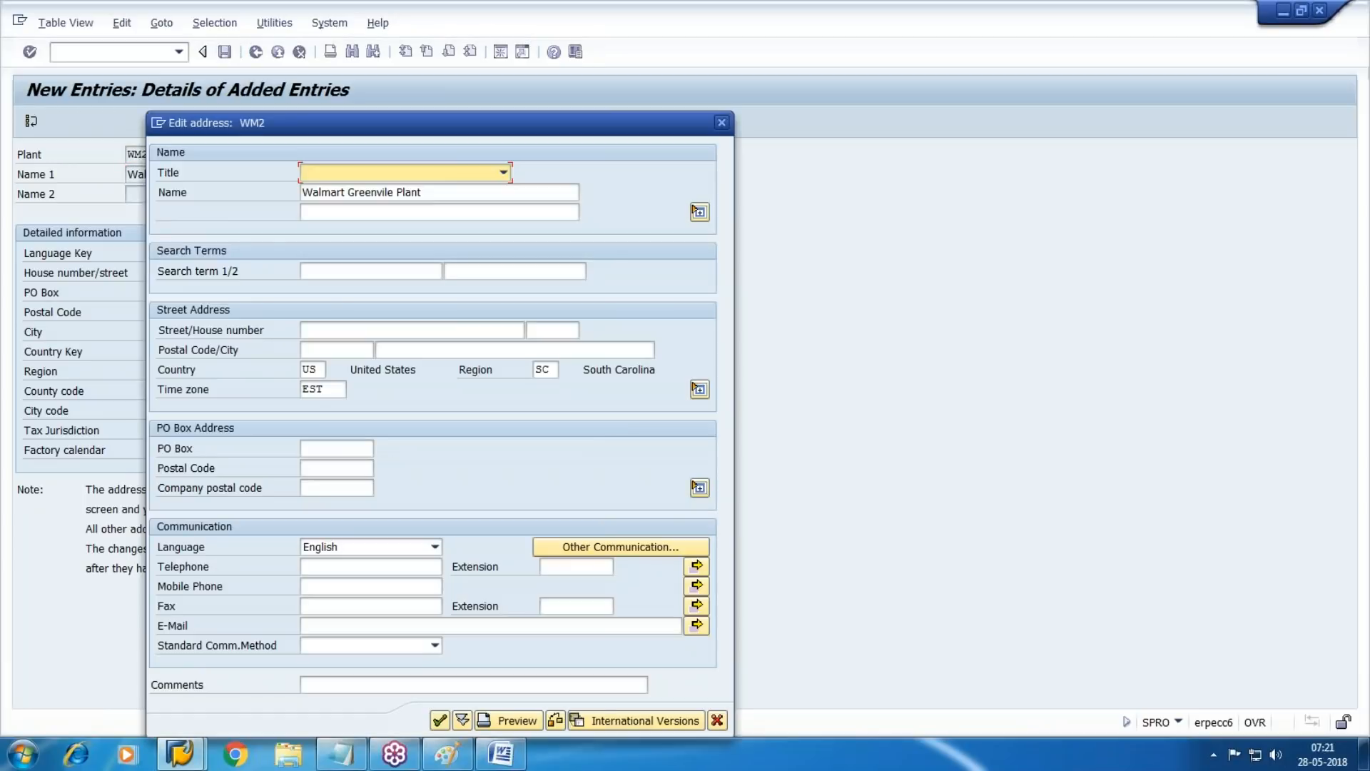
pyautogui.click(439, 721)
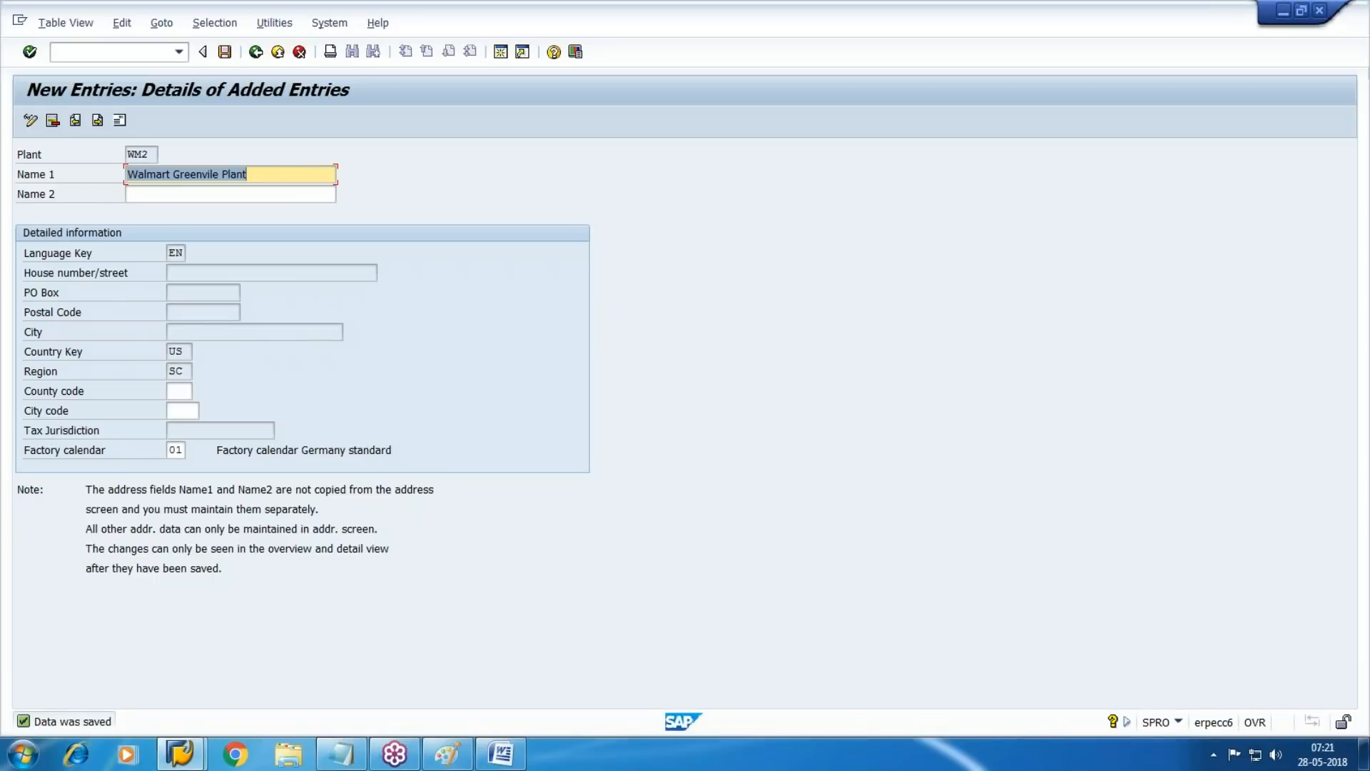
pyautogui.click(278, 52)
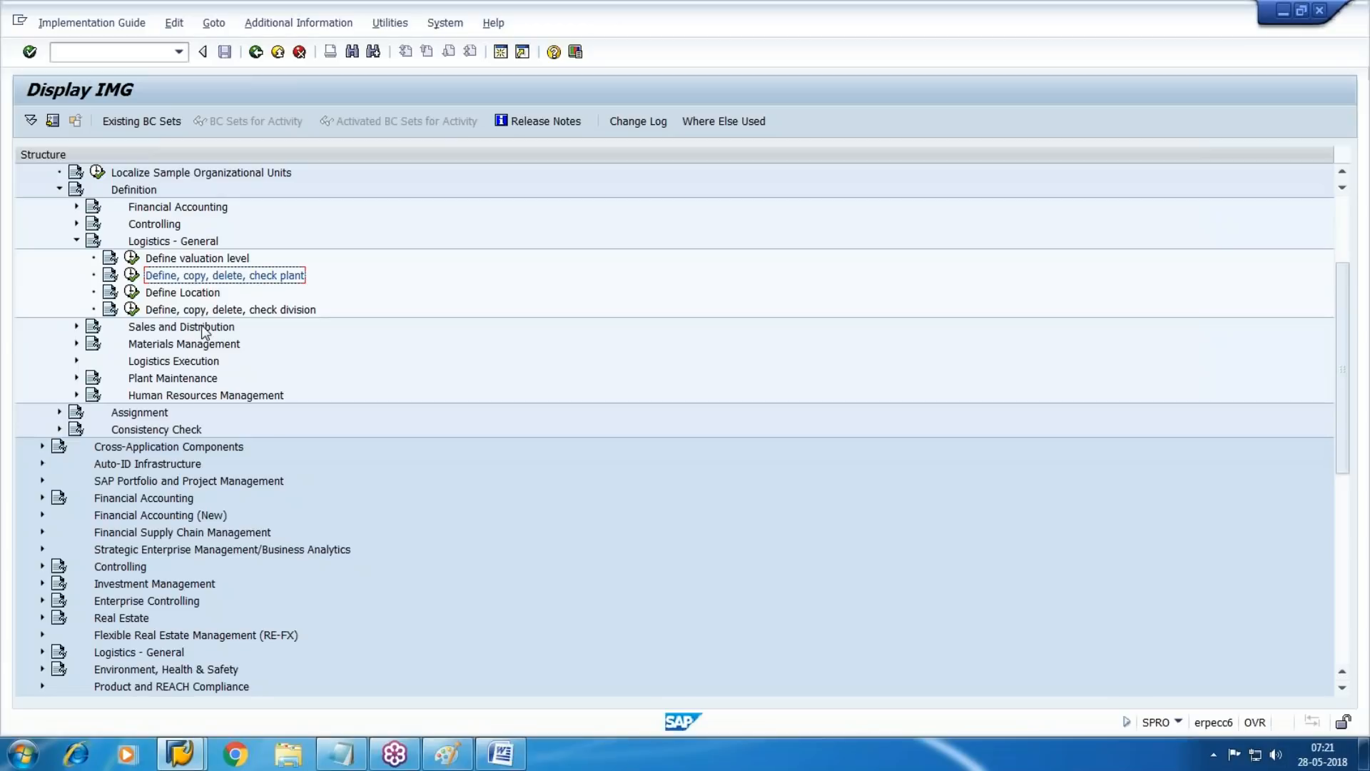
# Open the Define Division activity under Logistics - General and start a new division with code WM
pyautogui.click(131, 309)
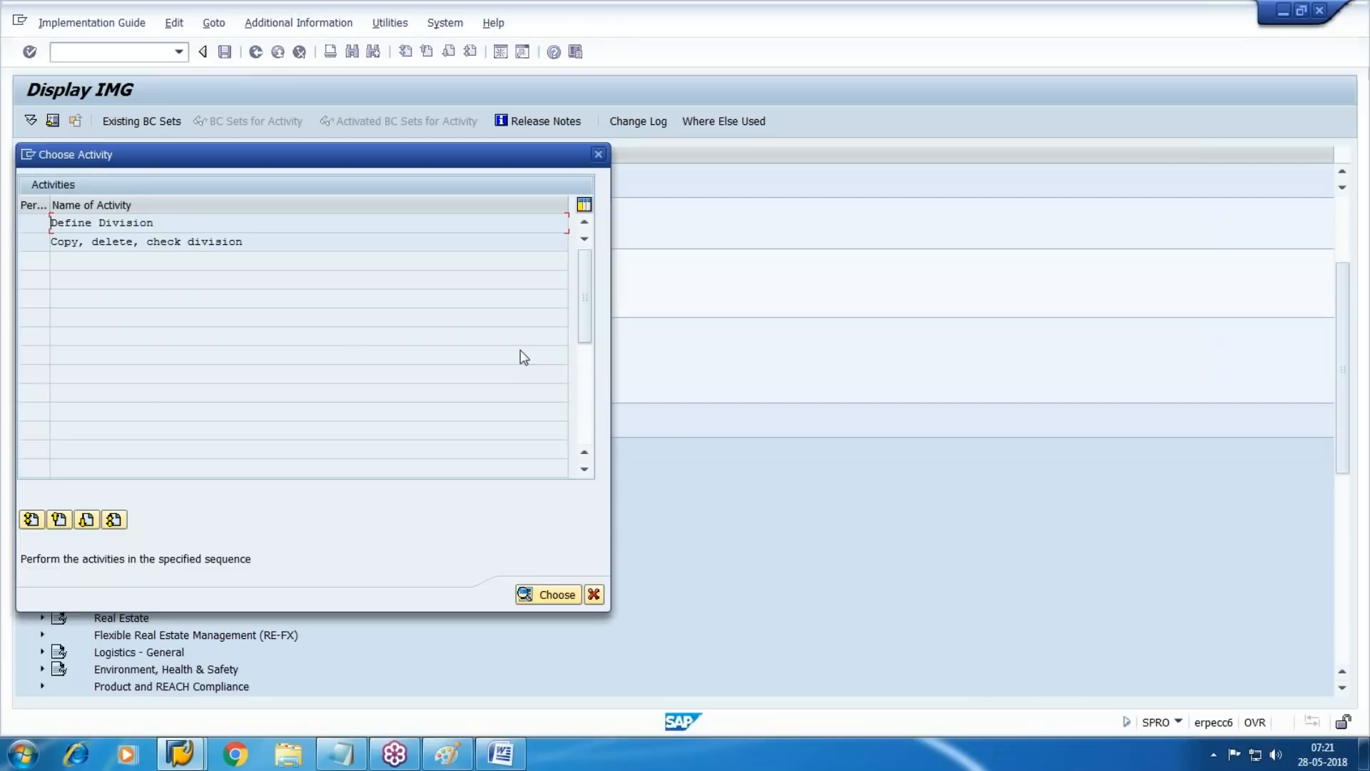
pyautogui.doubleClick(76, 223)
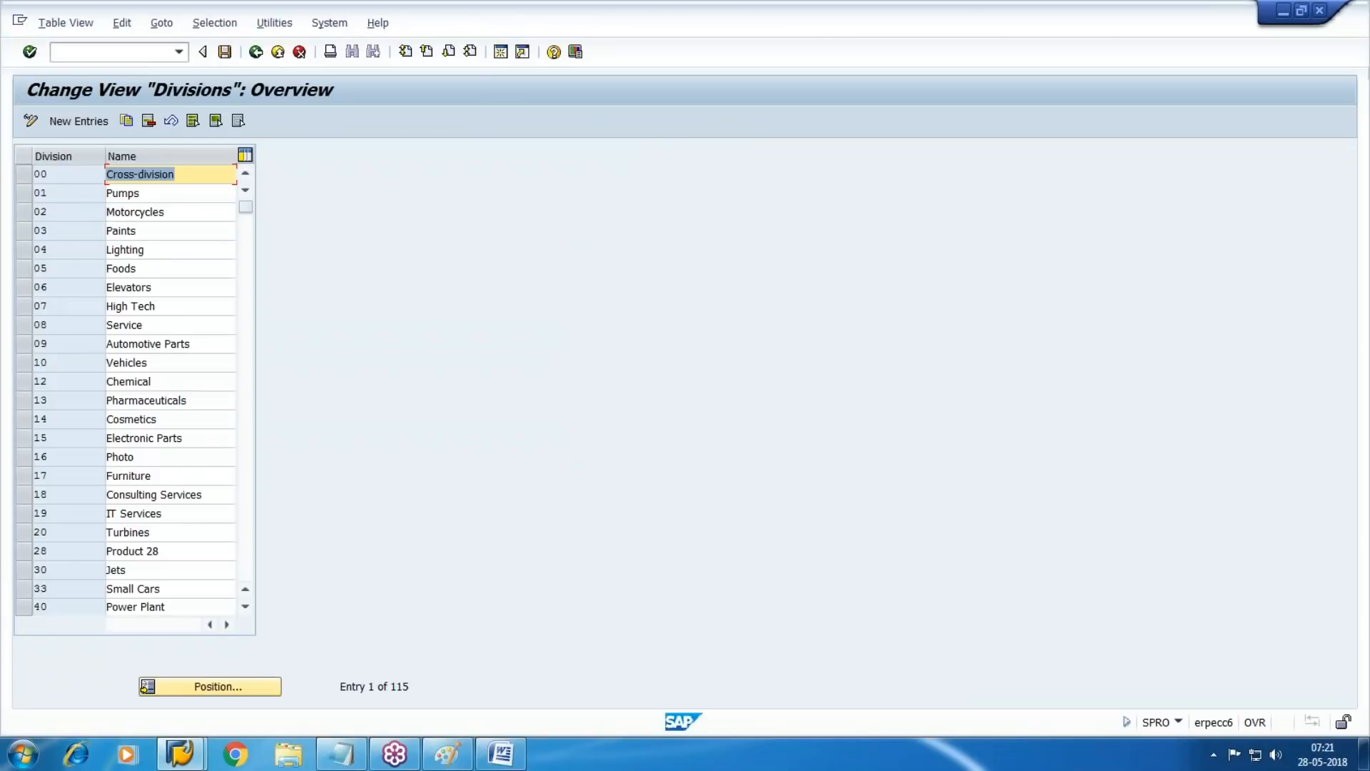
pyautogui.click(60, 123)
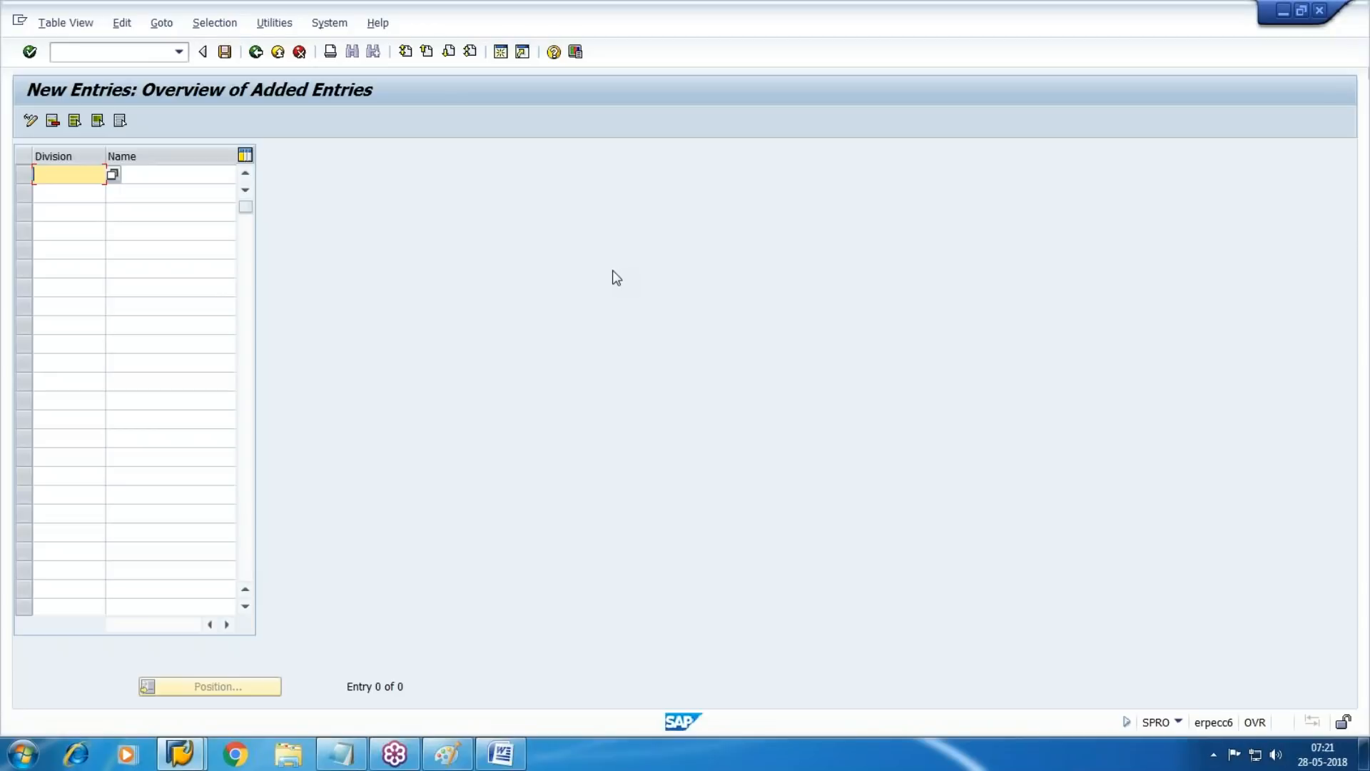
pyautogui.write('WM')
pyautogui.press('Tab')
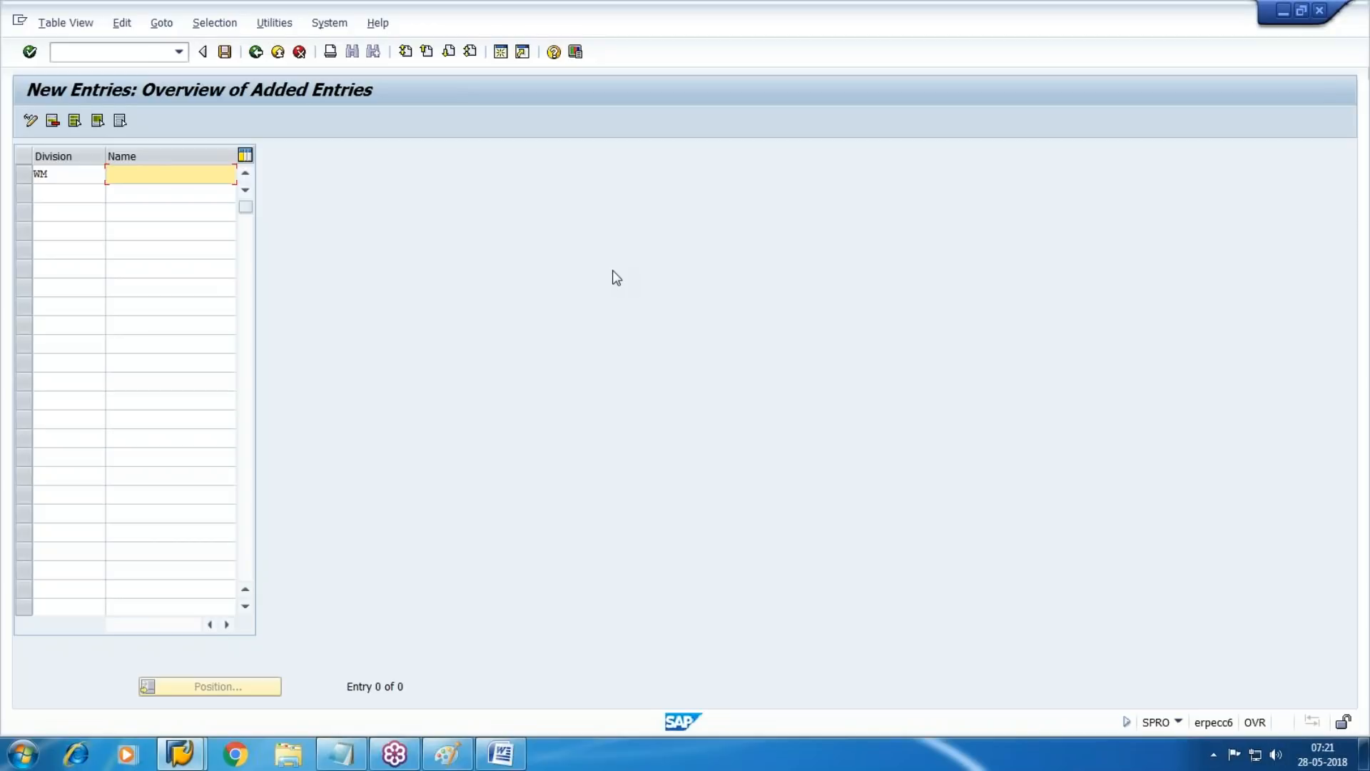
# Name division WM "Small Unit" and save it in the customizing request
pyautogui.write('S')
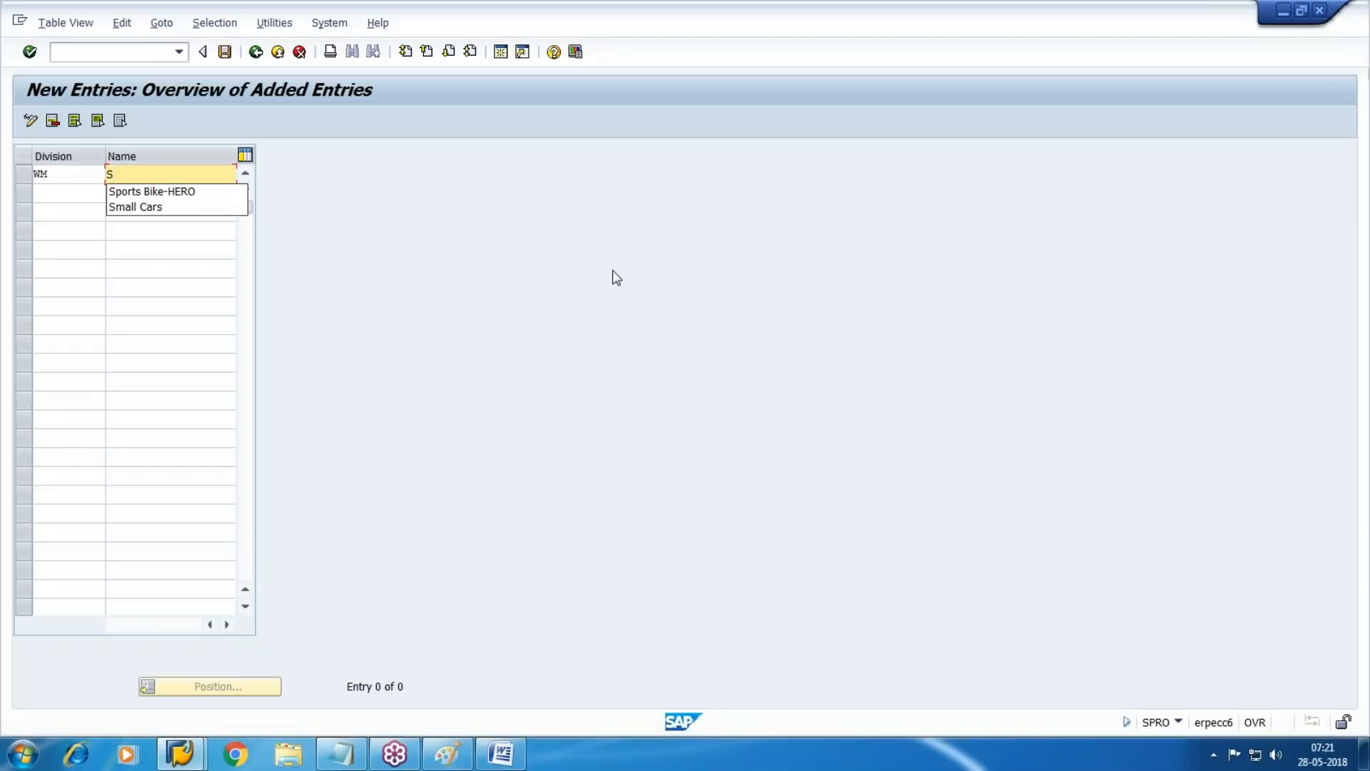
pyautogui.press('Down')
pyautogui.press('Down')
pyautogui.press('Return')
pyautogui.press('BackSpace')
pyautogui.press('BackSpace')
pyautogui.press('BackSpace')
pyautogui.press('BackSpace')
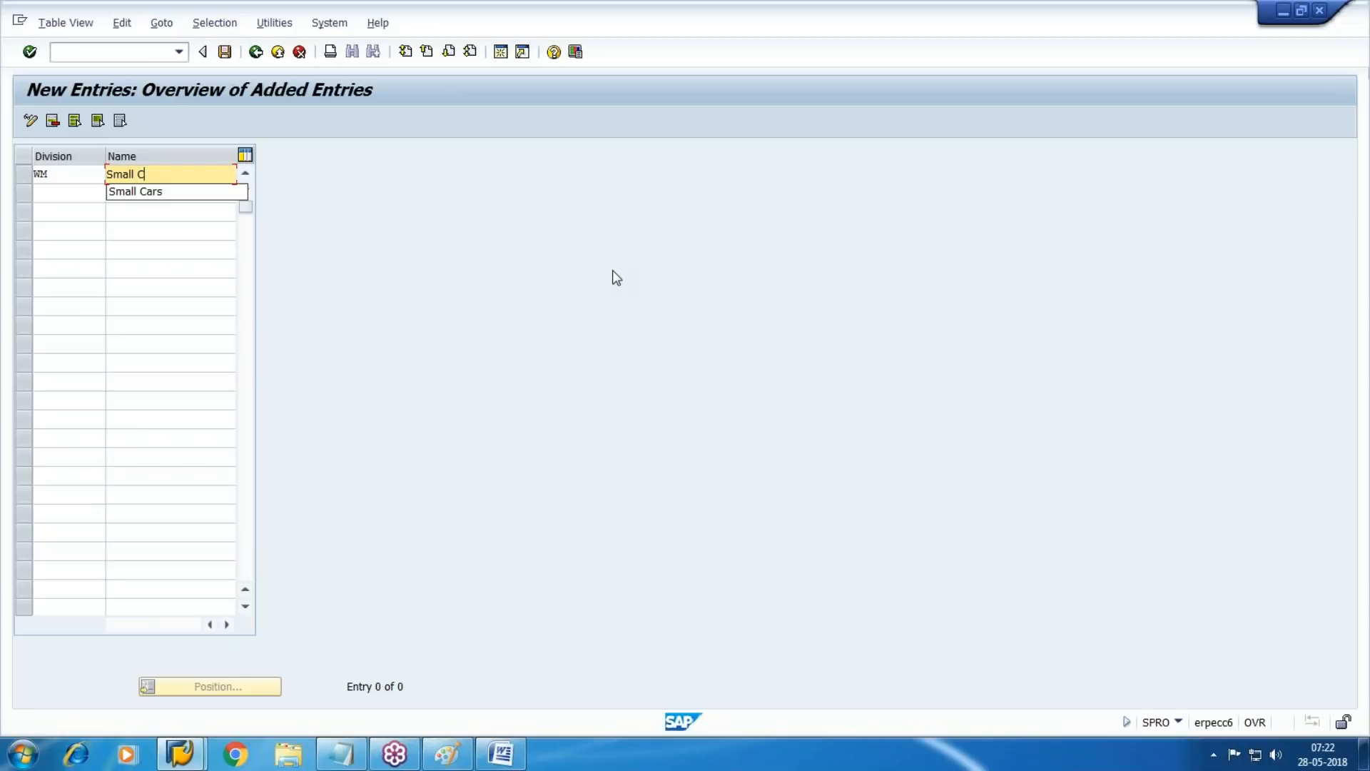
pyautogui.write('Unit')
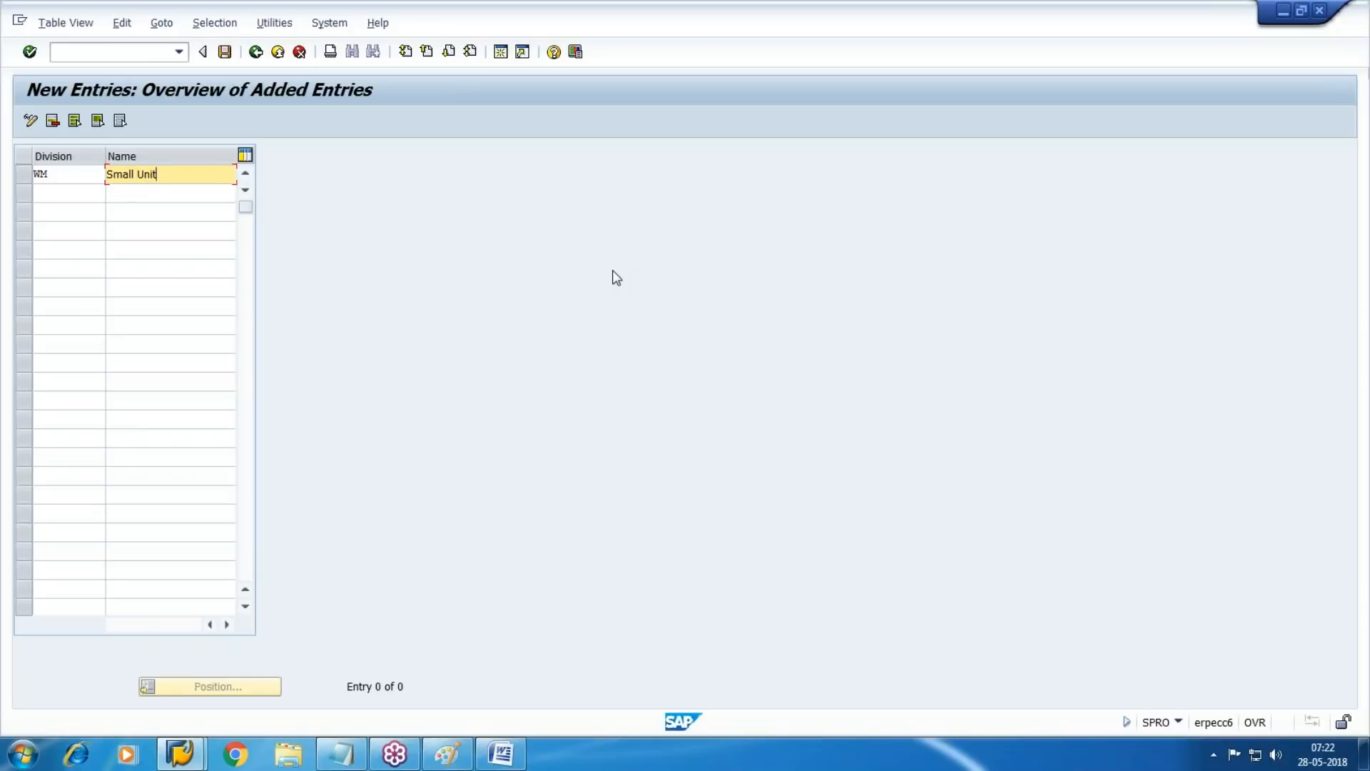
pyautogui.click(225, 52)
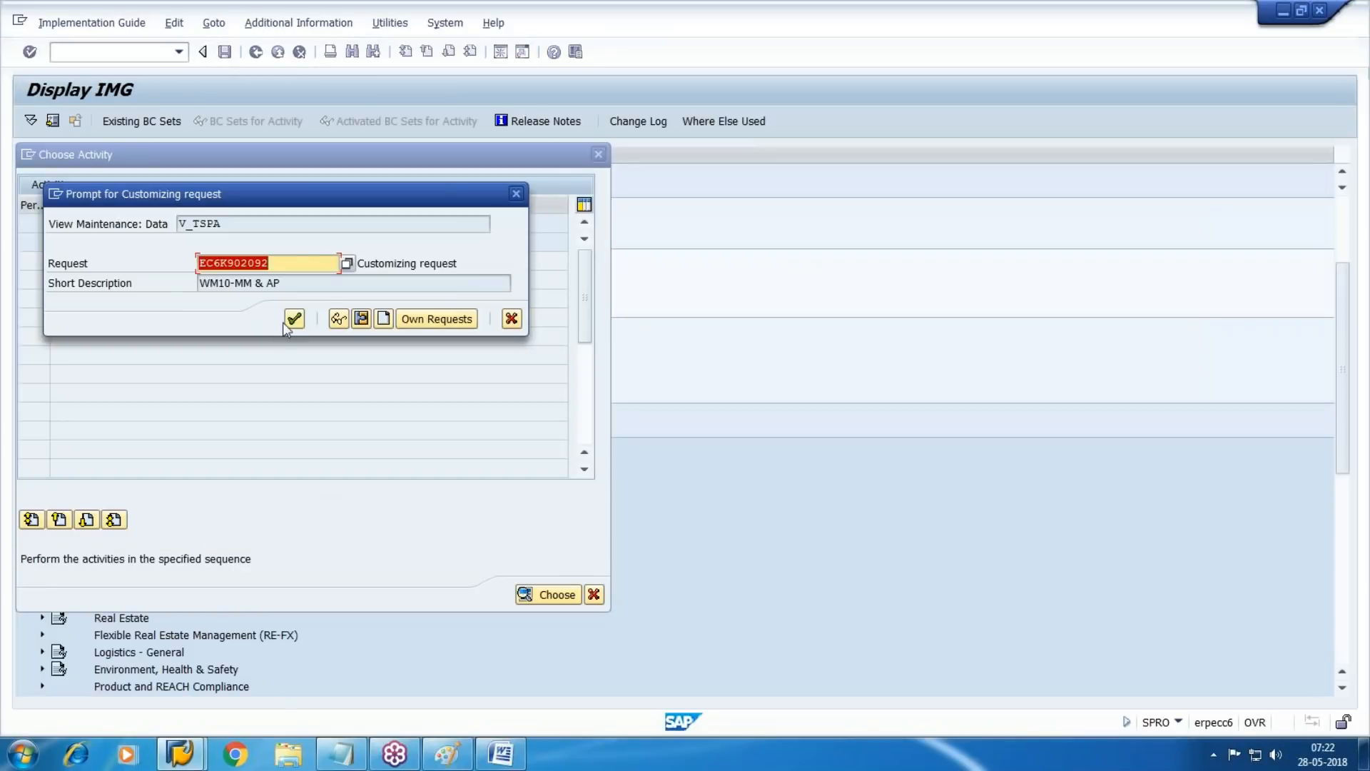
pyautogui.click(291, 319)
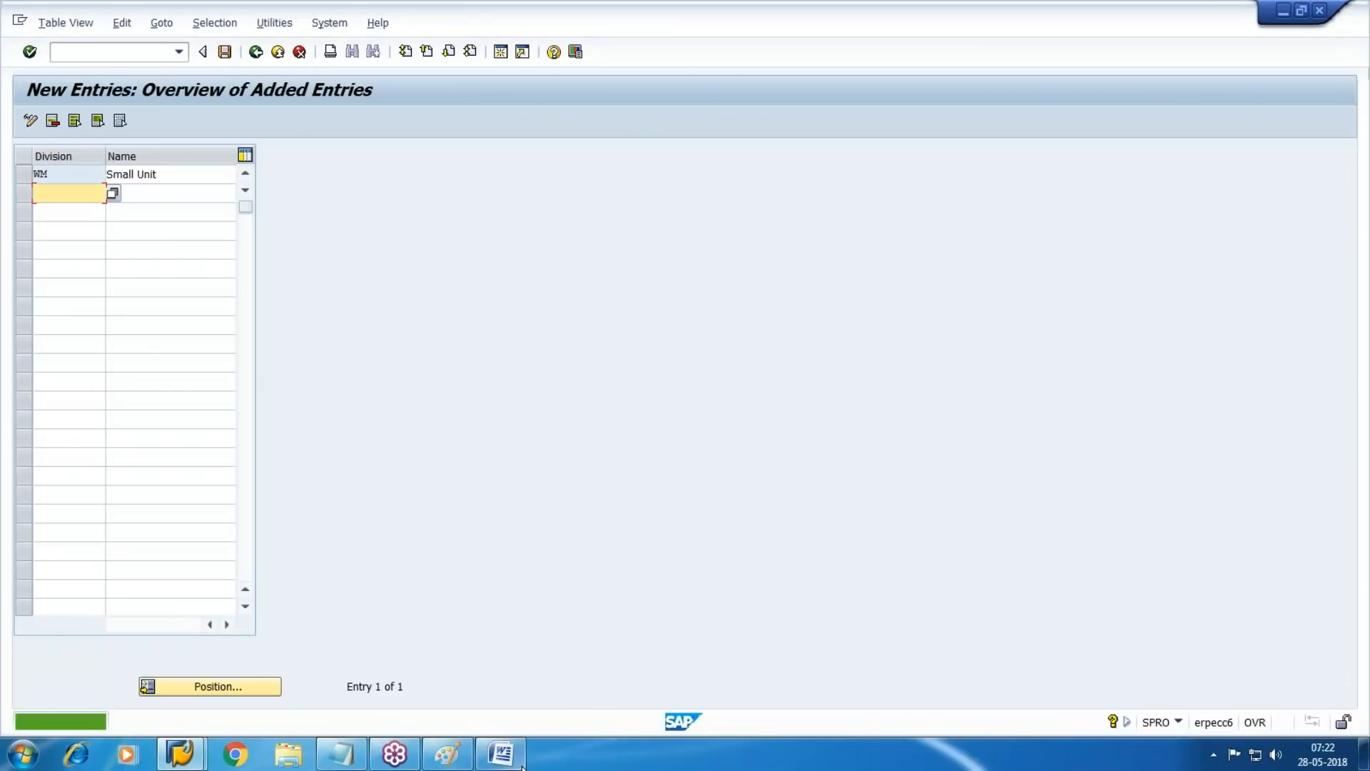
# Switch to the Word document and add the line "Division- WM" below the plant codes
pyautogui.click(511, 758)
pyautogui.press('Return')
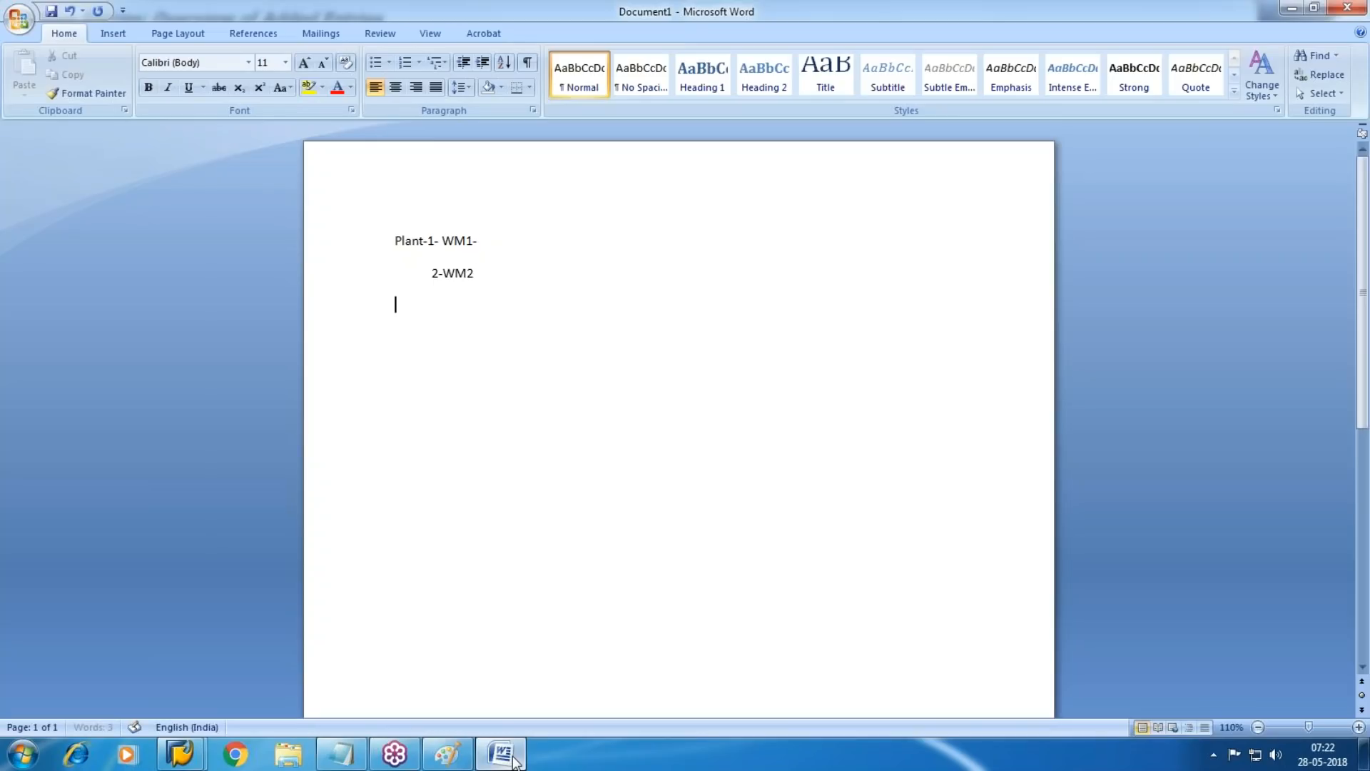
pyautogui.write('Division- E')
pyautogui.press('BackSpace')
pyautogui.write('WM')
pyautogui.click(513, 757)
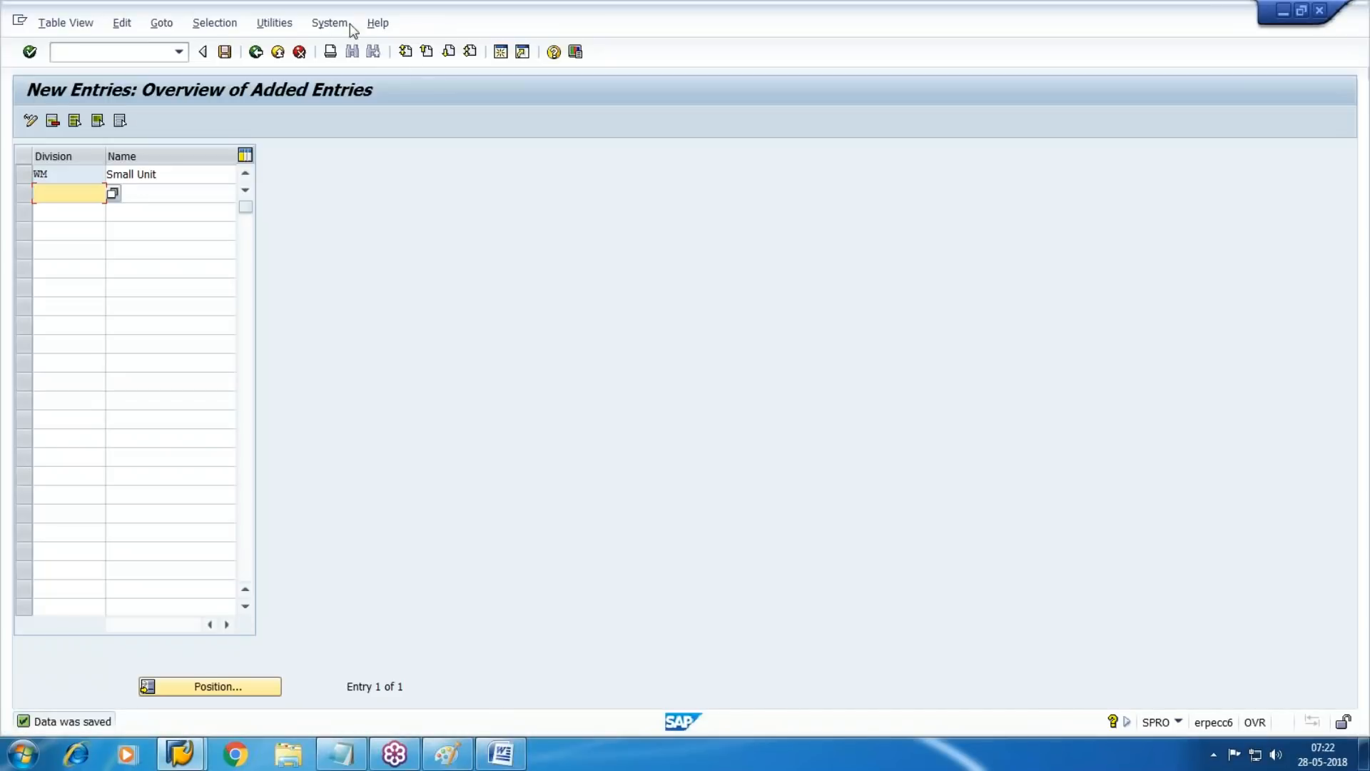
# Switch to SAP, leave the division maintenance and return to the implementation guide structure
pyautogui.click(225, 52)
pyautogui.click(256, 53)
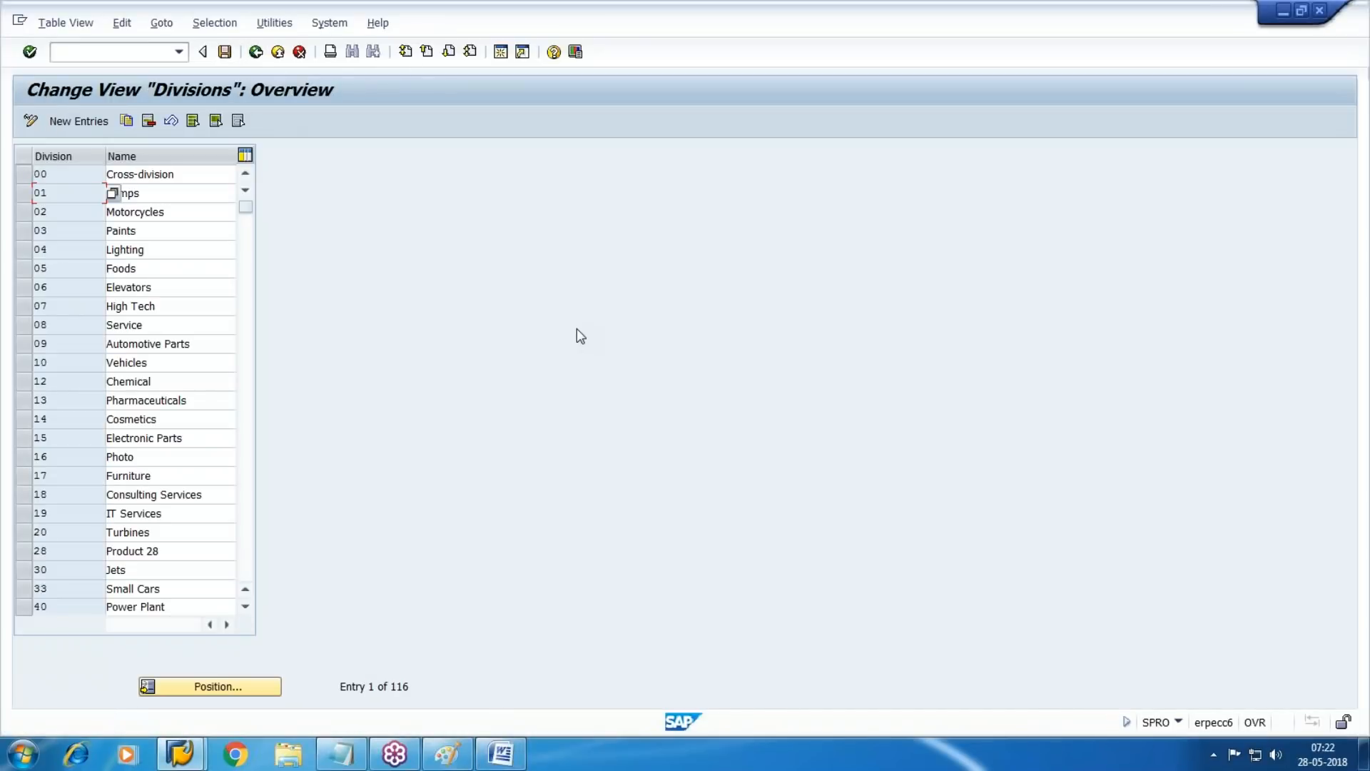
pyautogui.click(258, 56)
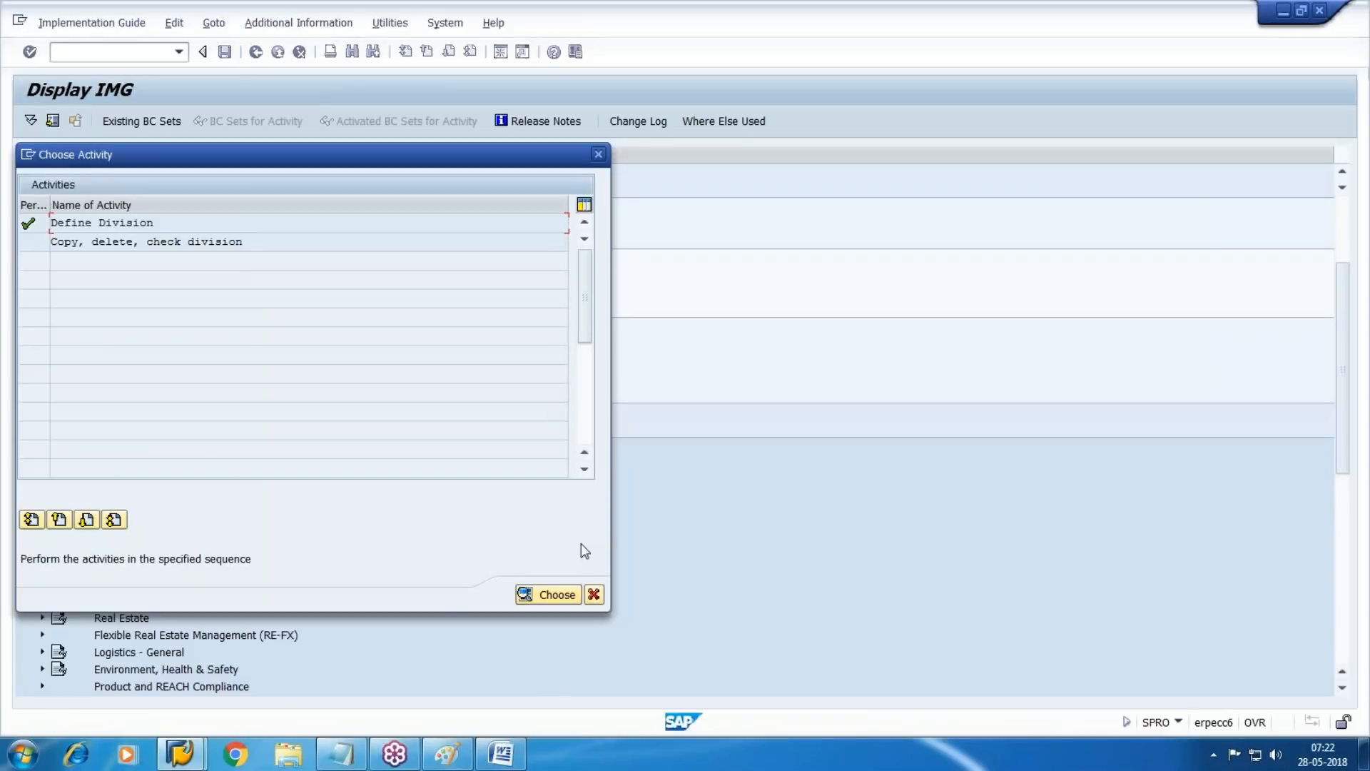
pyautogui.click(602, 605)
# Open Maintain storage location under Materials Management for plant WM1
pyautogui.scroll(-2, 290, 460)
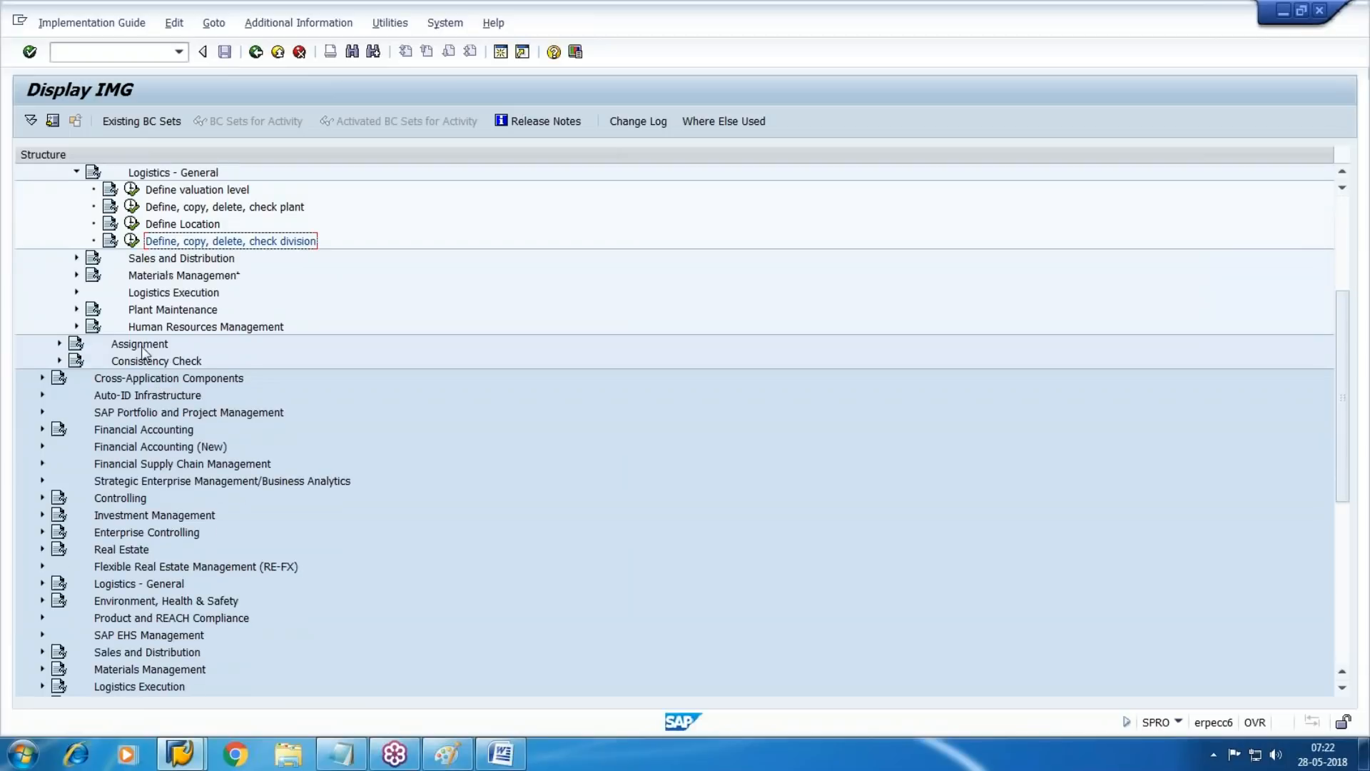
pyautogui.click(194, 277)
pyautogui.doubleClick(194, 277)
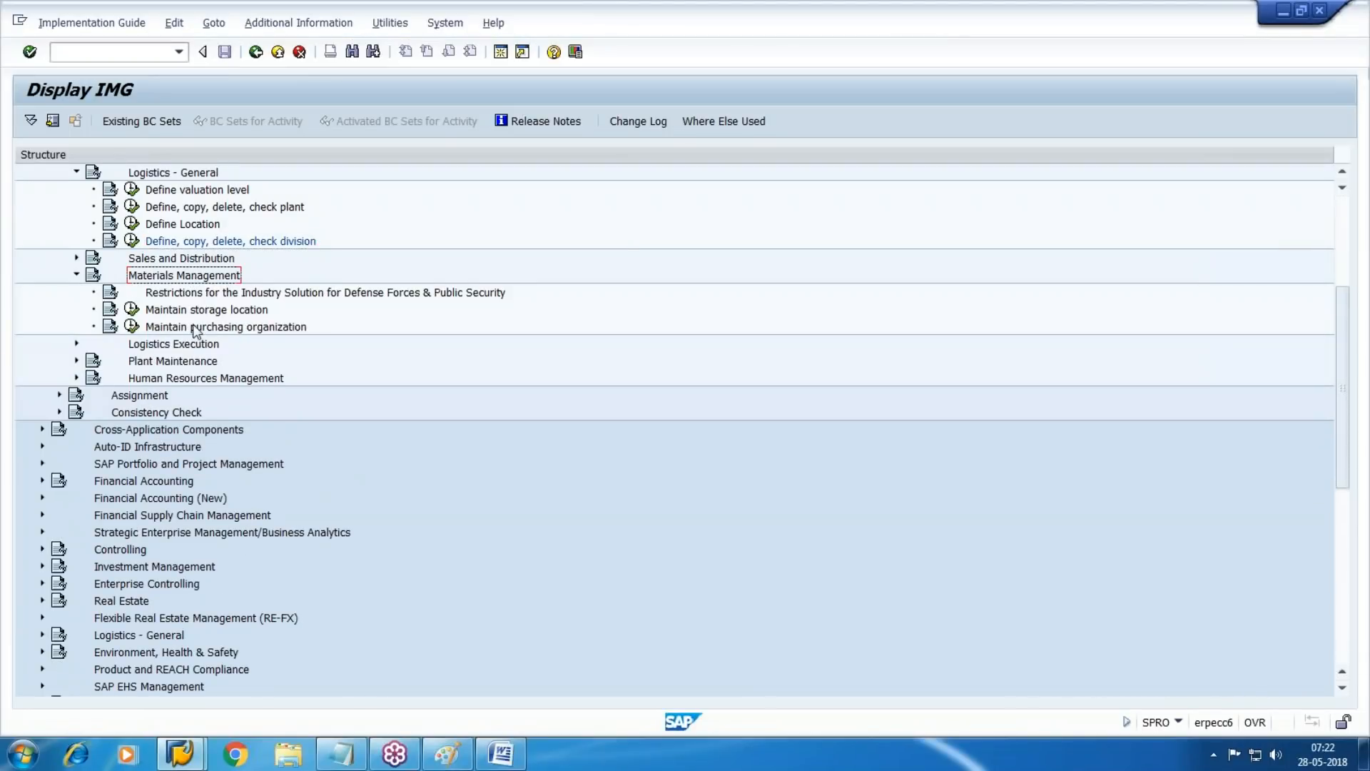
pyautogui.click(132, 309)
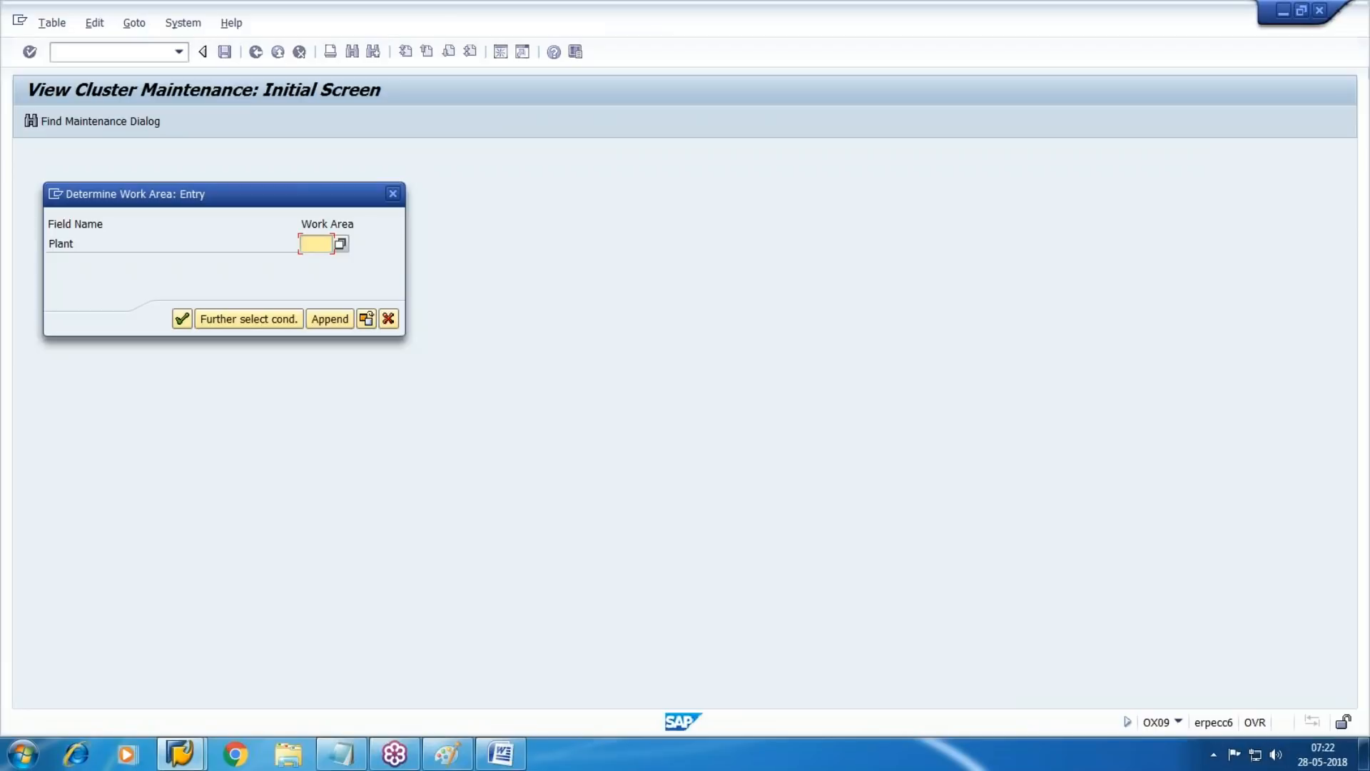
pyautogui.write('WM1')
pyautogui.press('Return')
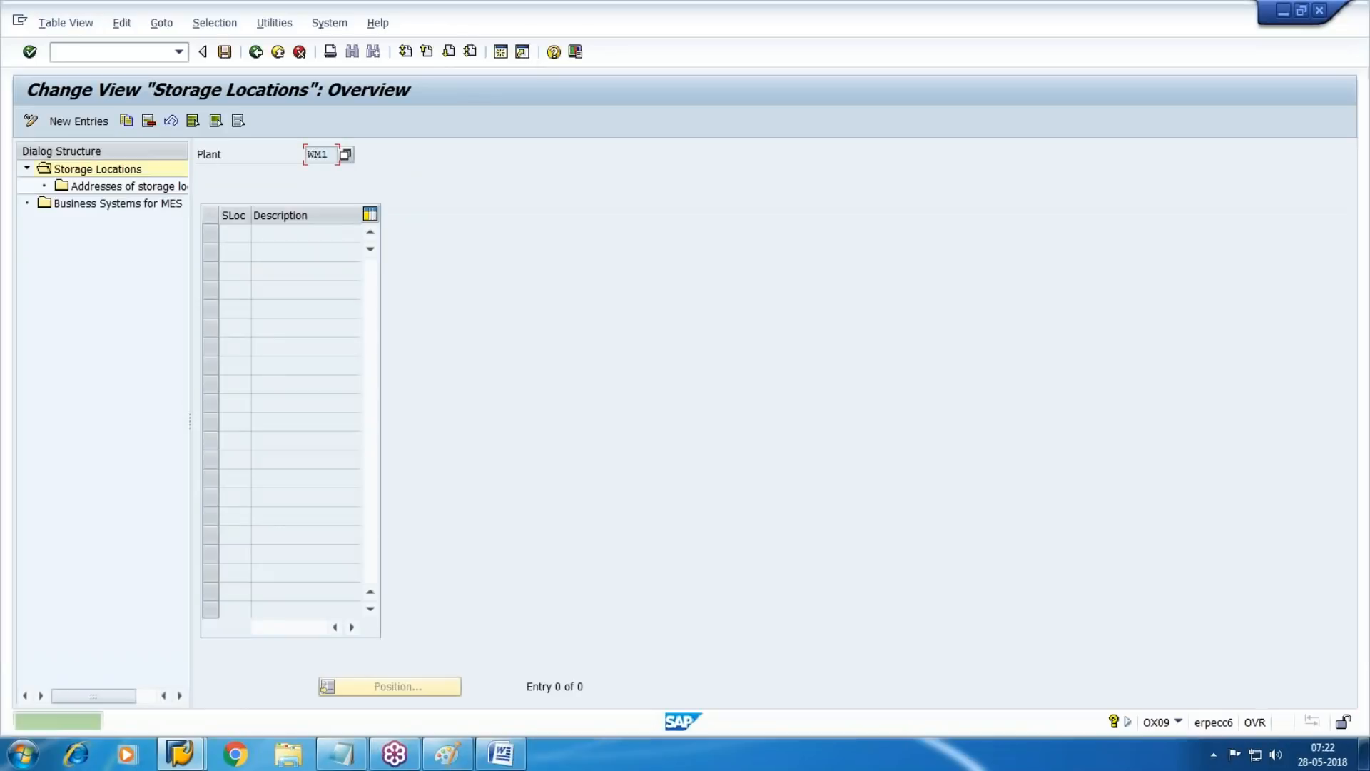
# Add storage location WM01 with the description "Mat WH" to plant WM1 and save it in the customizing request
pyautogui.press('F5')
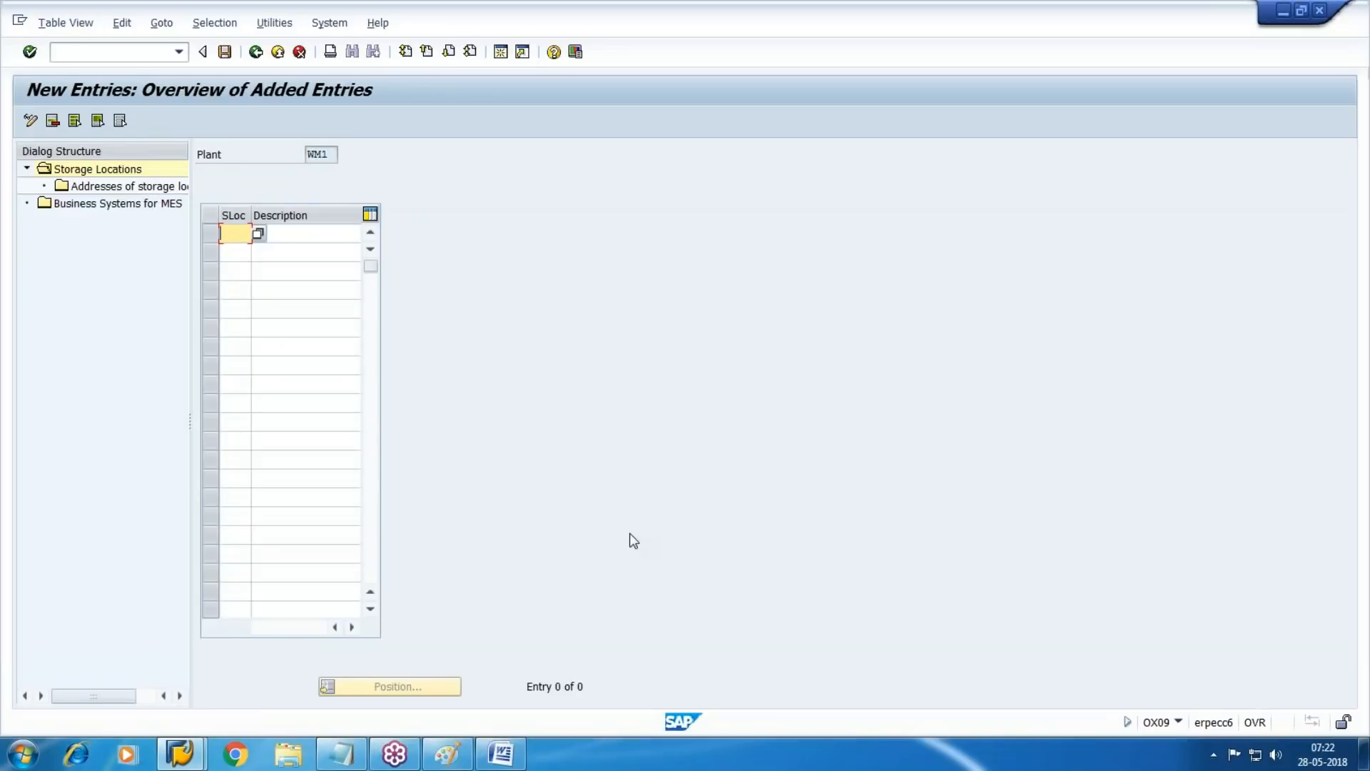
pyautogui.write('WM01')
pyautogui.press('Tab')
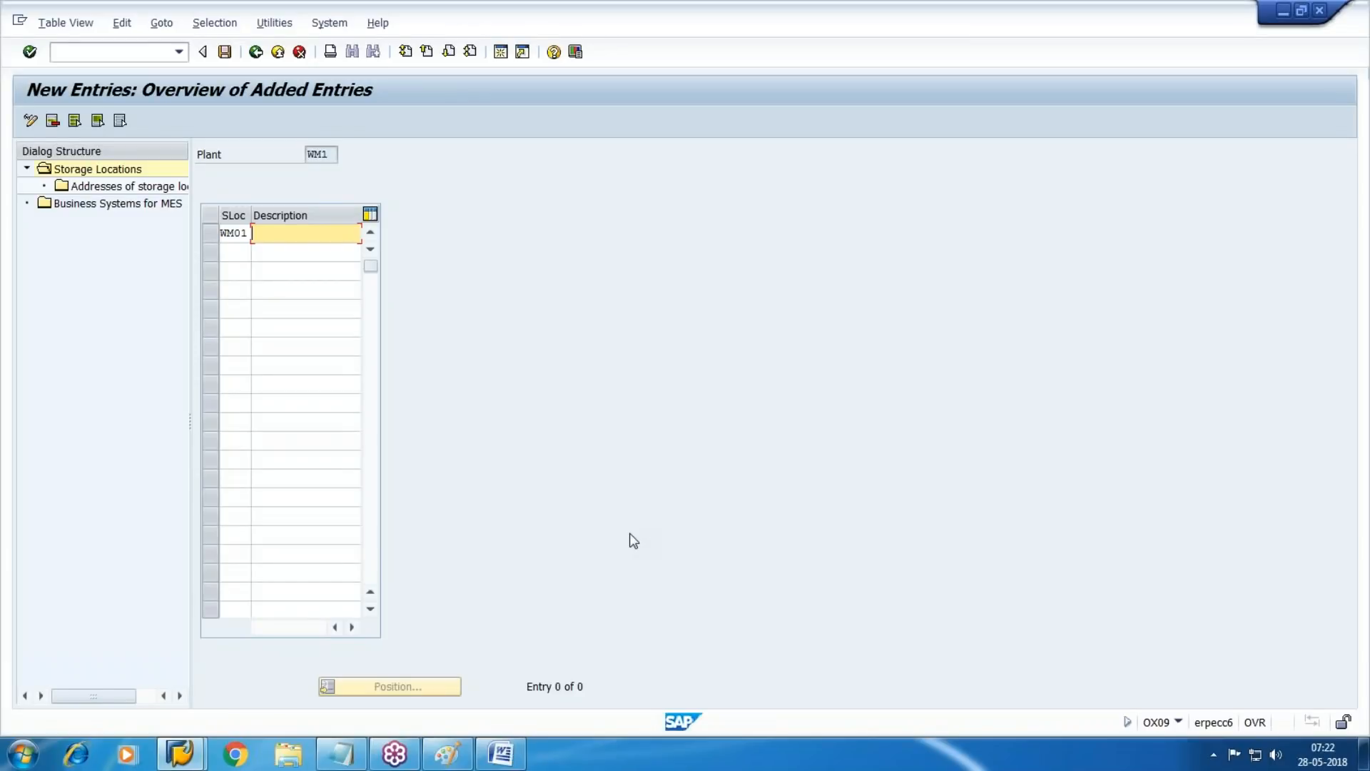
pyautogui.write('Mat')
pyautogui.press('Down')
pyautogui.press('Return')
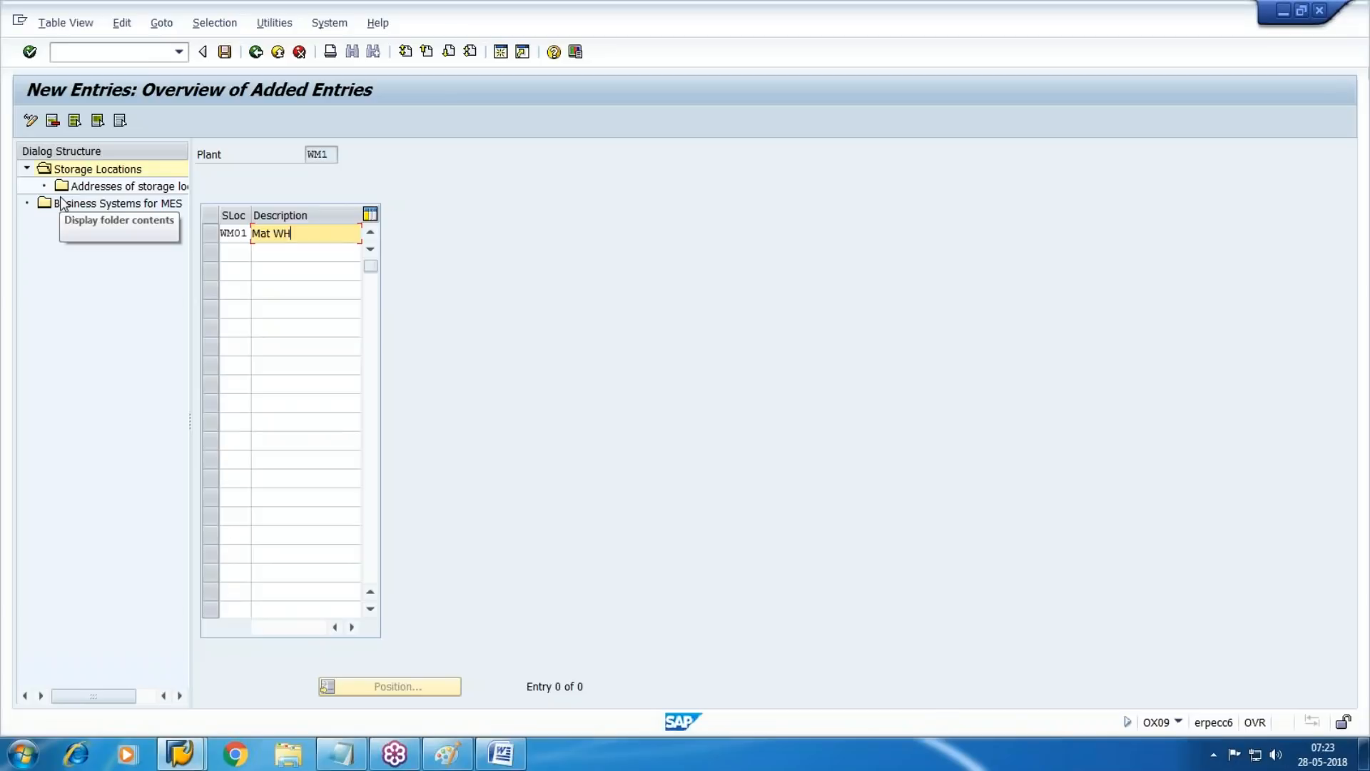
pyautogui.click(224, 51)
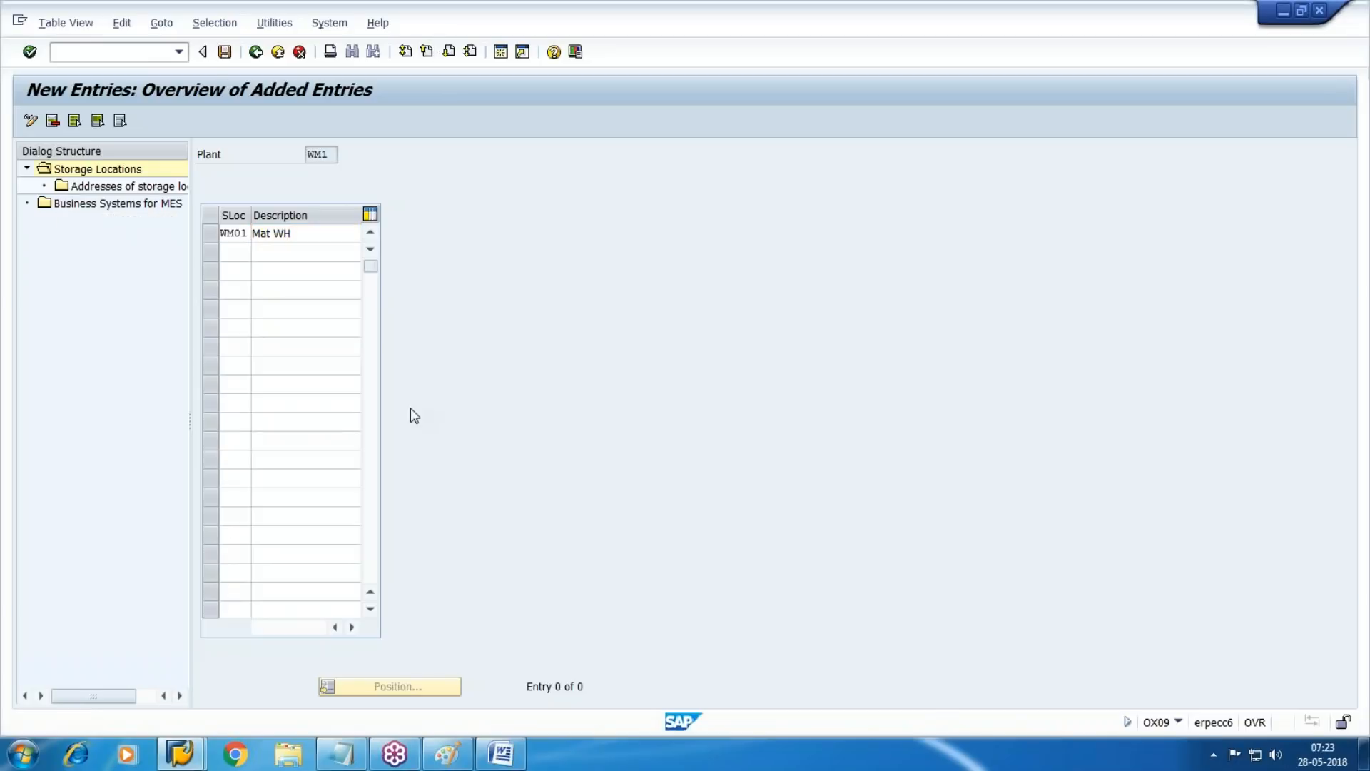
pyautogui.click(294, 319)
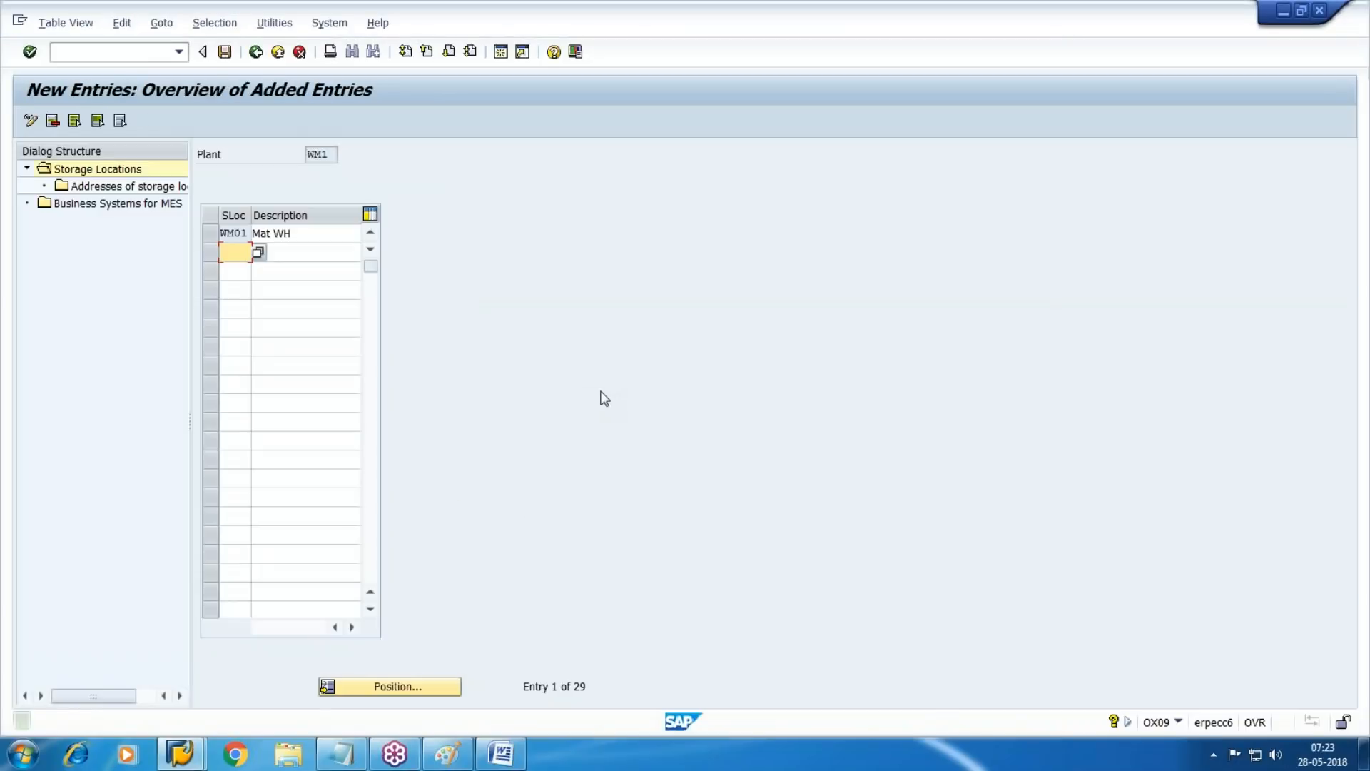
# Leave the storage locations of plant WM1 and restart Maintain storage location to choose another plant
pyautogui.press('F3')
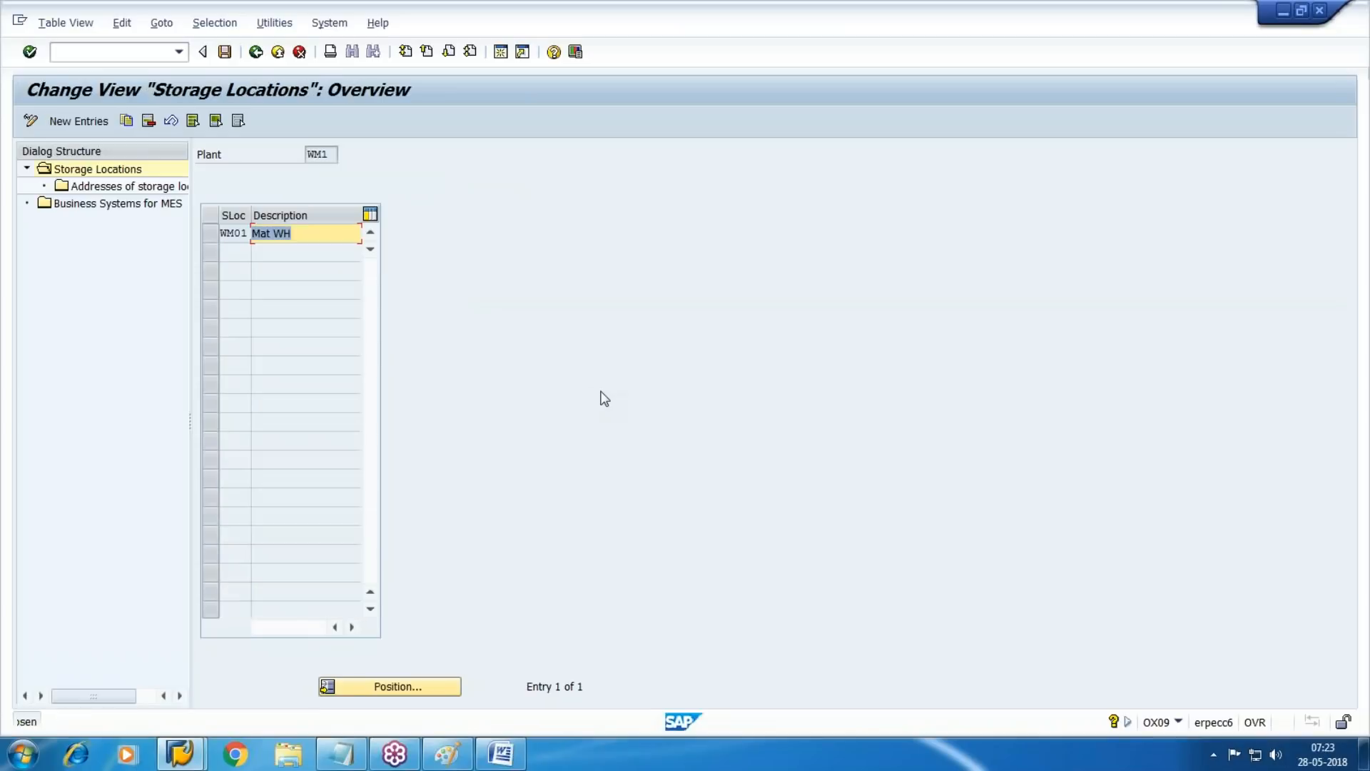
pyautogui.press('F3')
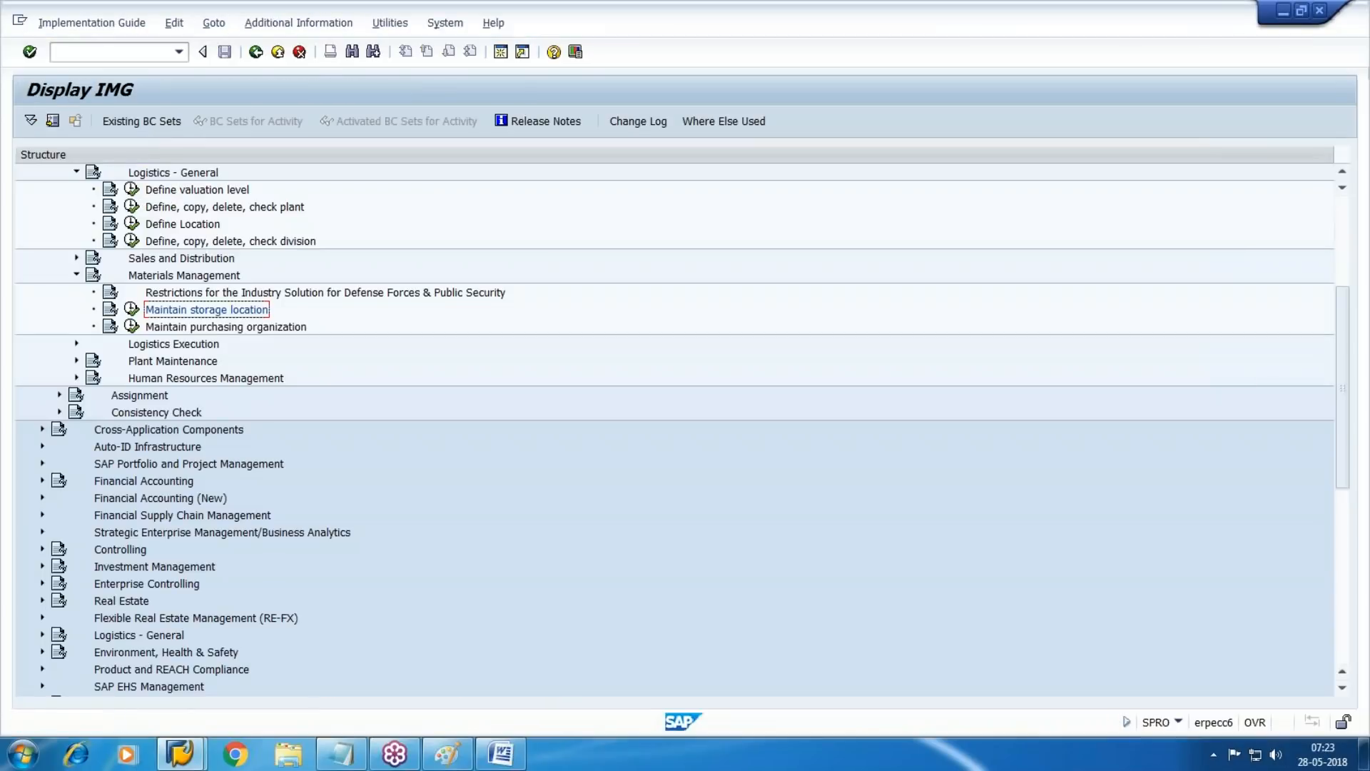
pyautogui.click(131, 309)
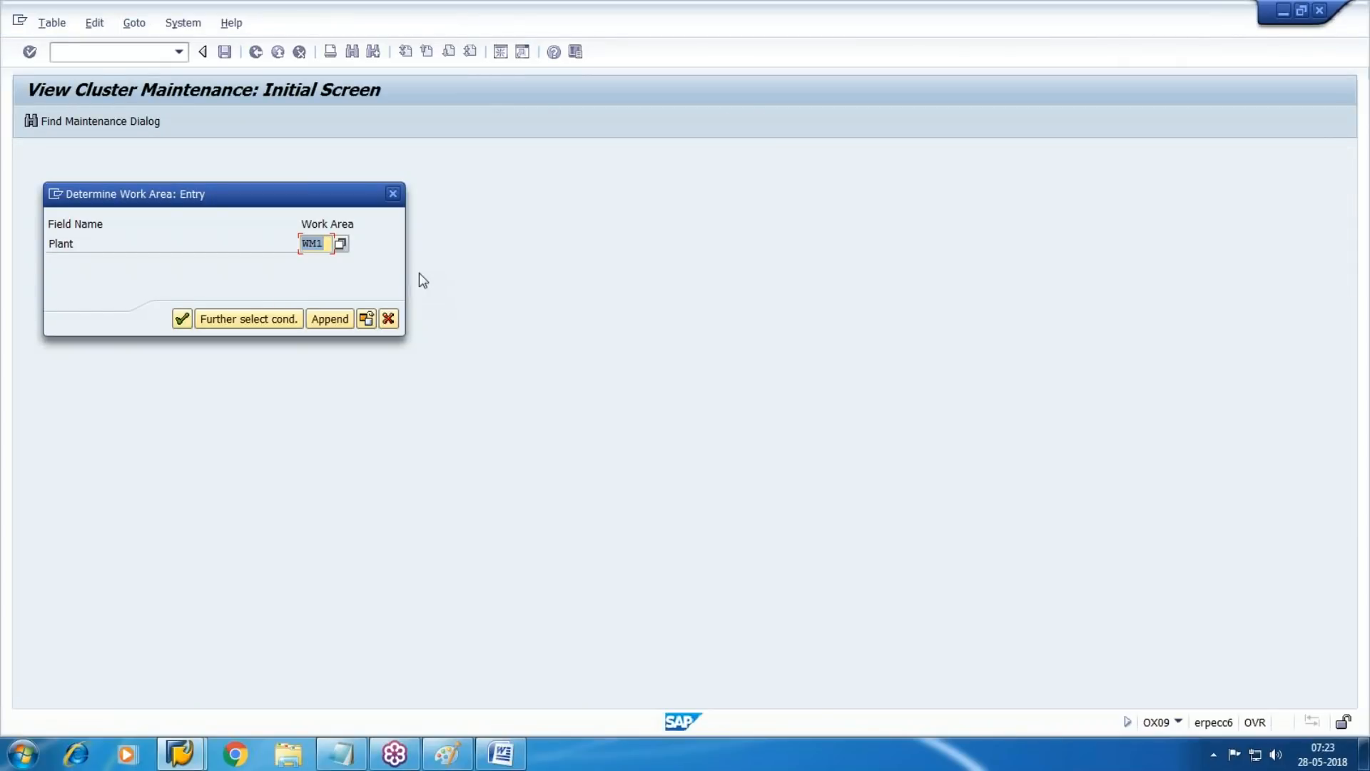
# Switch to the Word document, note storage location code WM01 and return to SAP
pyautogui.click(501, 753)
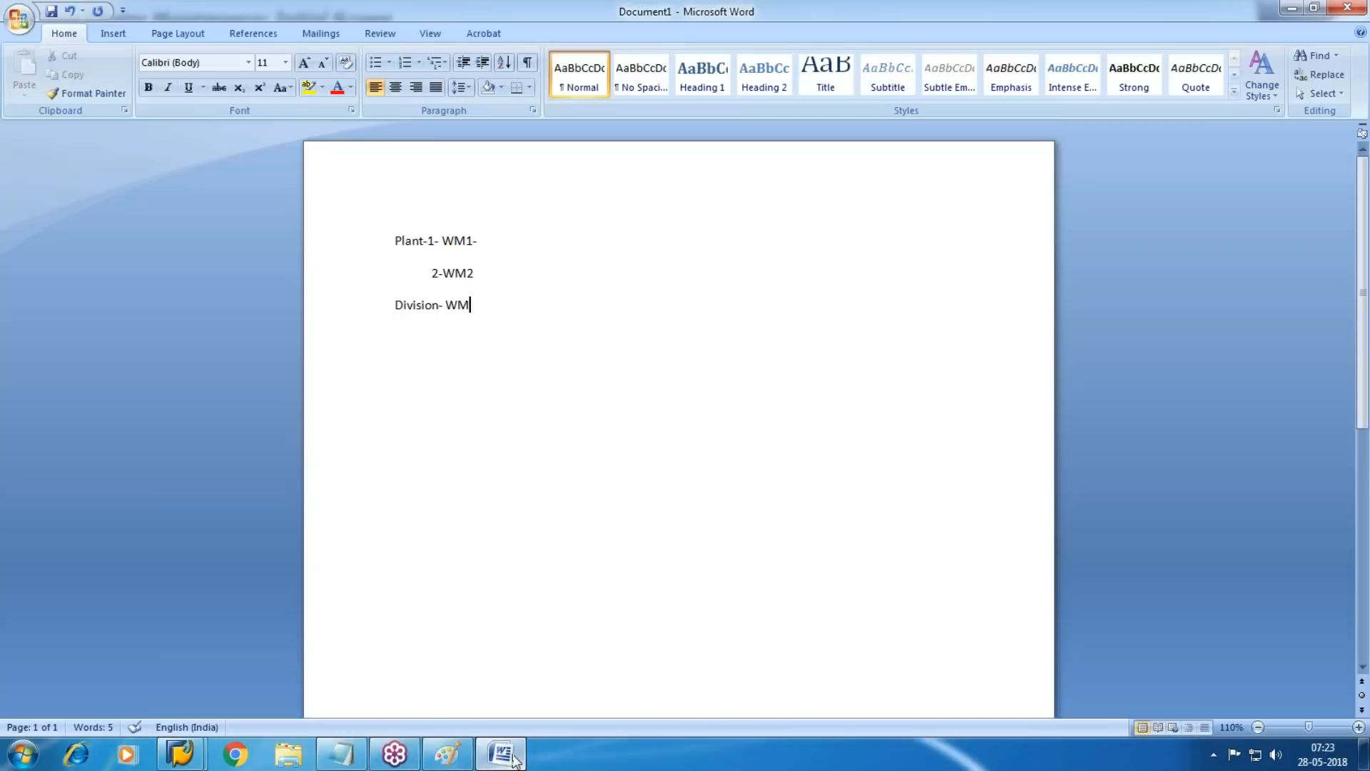
pyautogui.write('WM01')
pyautogui.hotkey('alt', 'Tab')
# Choose plant WM2 and enter a new storage location WM02 with the description "Mat WH"
pyautogui.write('WM2')
pyautogui.press('Return')
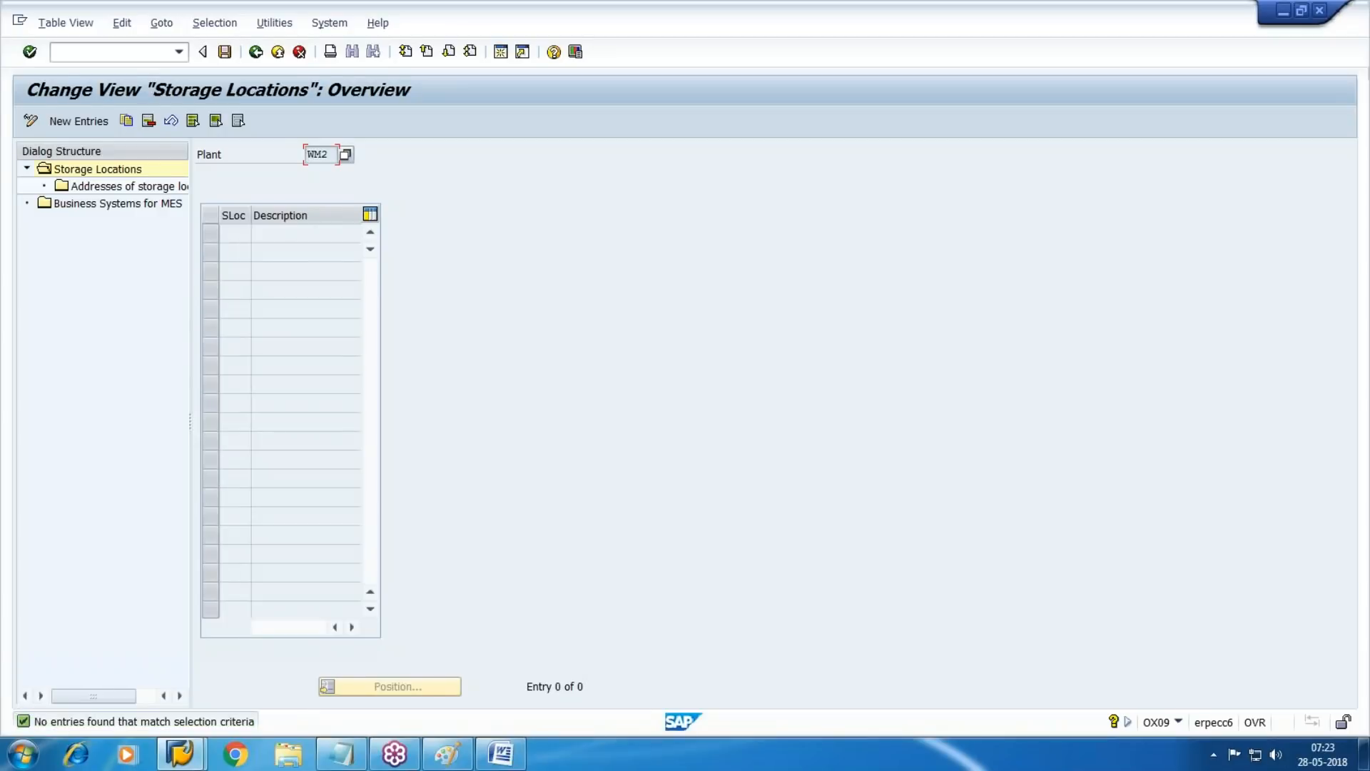
pyautogui.press('F5')
pyautogui.write('WM')
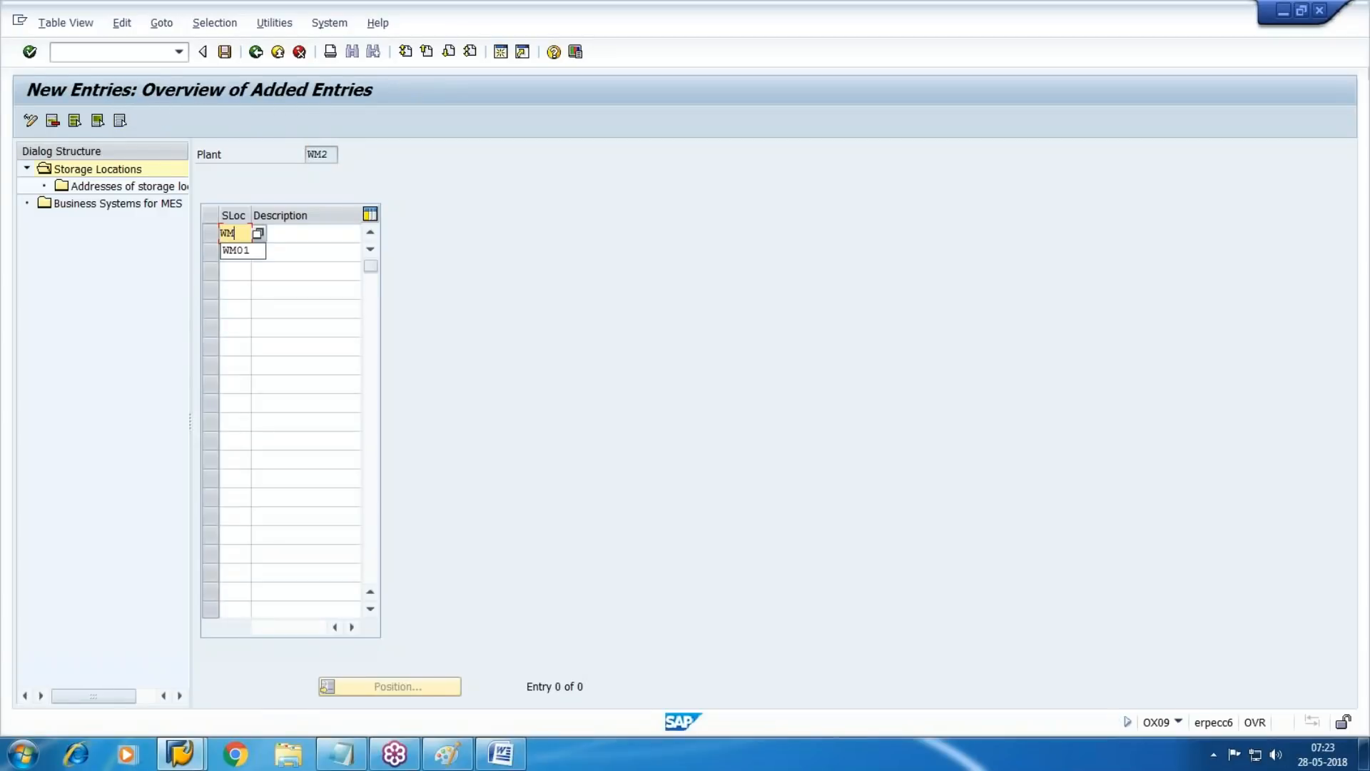
pyautogui.write('02')
pyautogui.press('Tab')
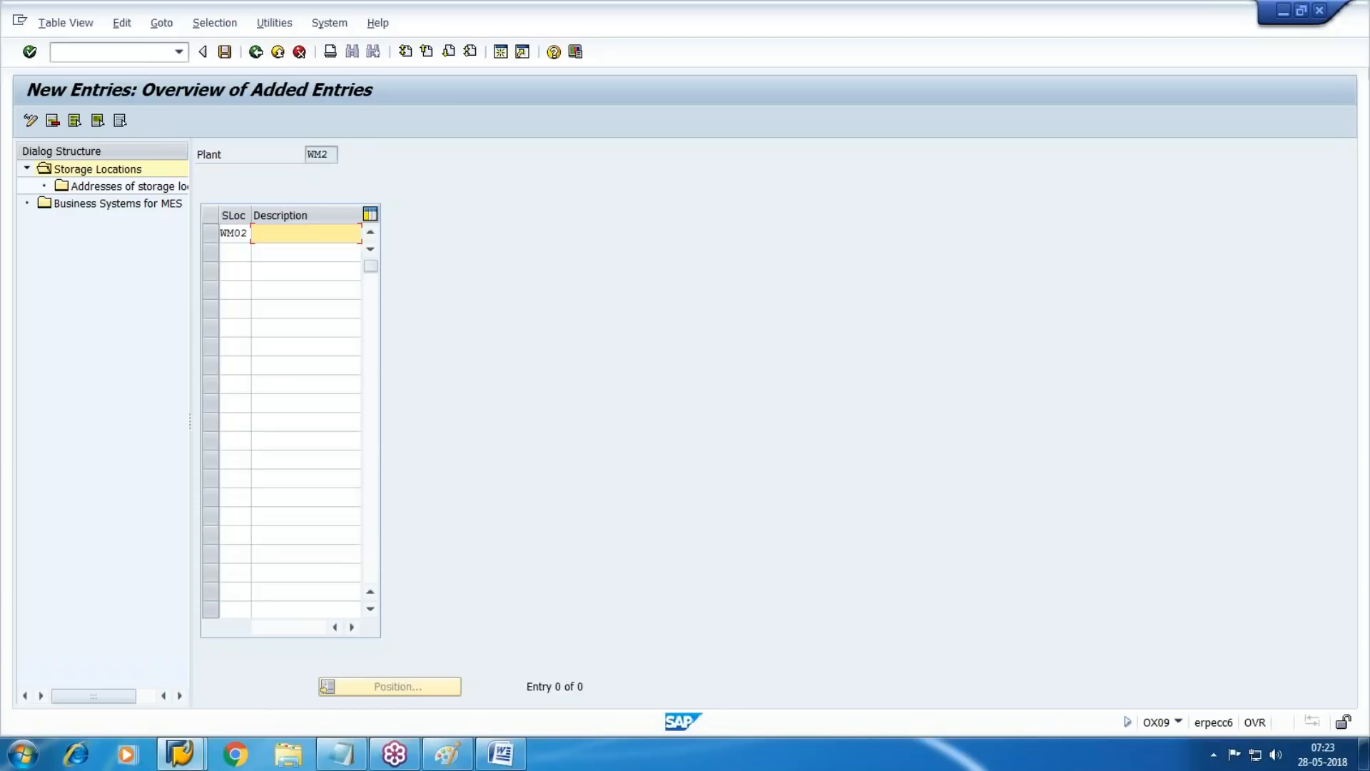
pyautogui.write('Mat')
pyautogui.press('Down')
pyautogui.press('Return')
pyautogui.press('Tab')
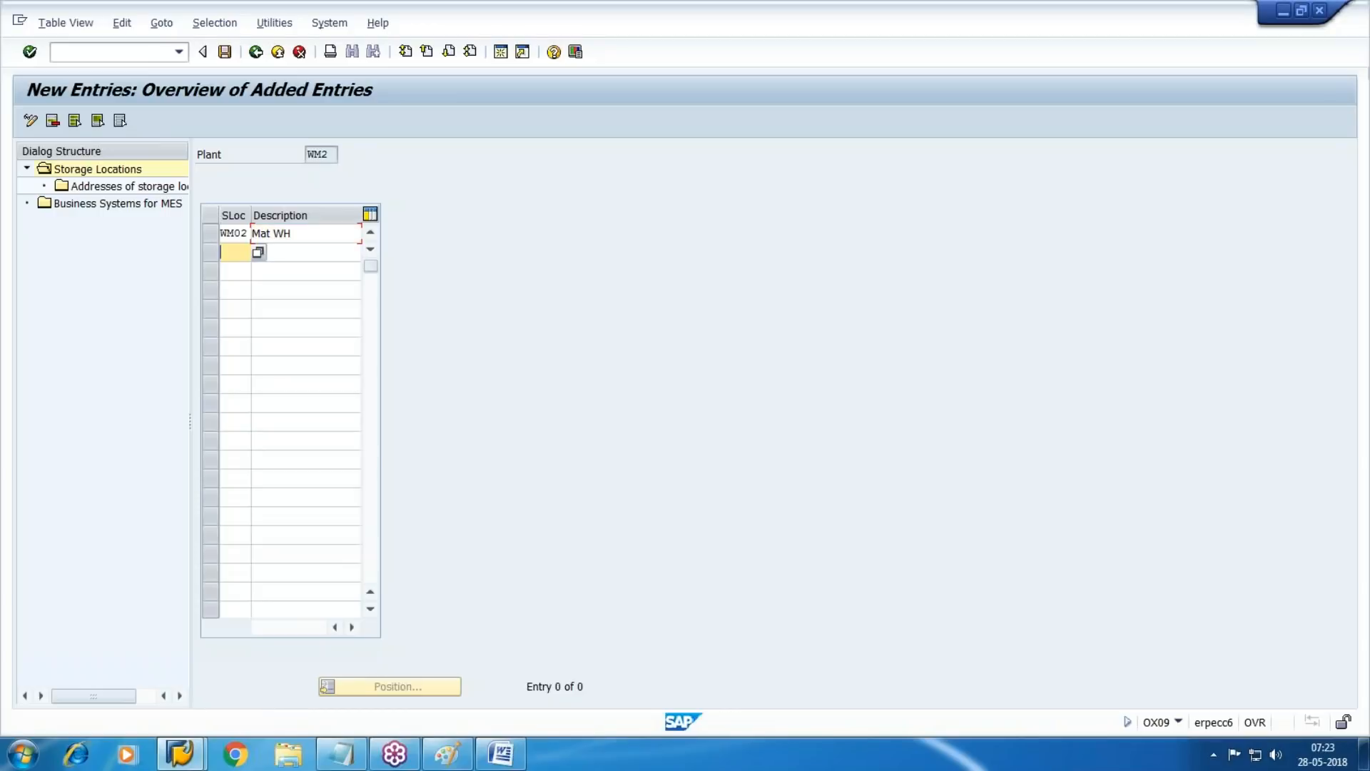
# Add storage location WM03 with the description "FG WH" to plant WM2 and save the entries in the customizing request
pyautogui.write('WM03')
pyautogui.press('Tab')
pyautogui.write('FG')
pyautogui.press('Down')
pyautogui.press('Return')
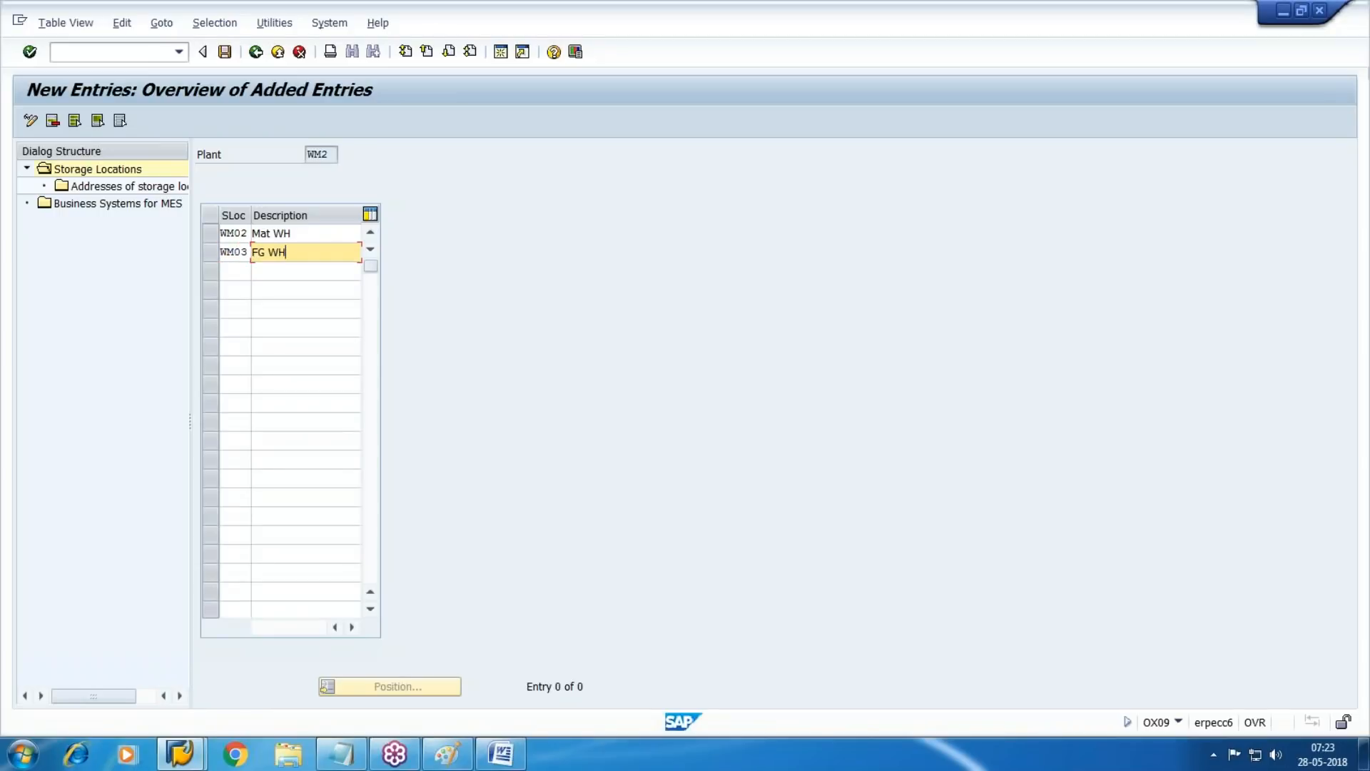
pyautogui.press('Return')
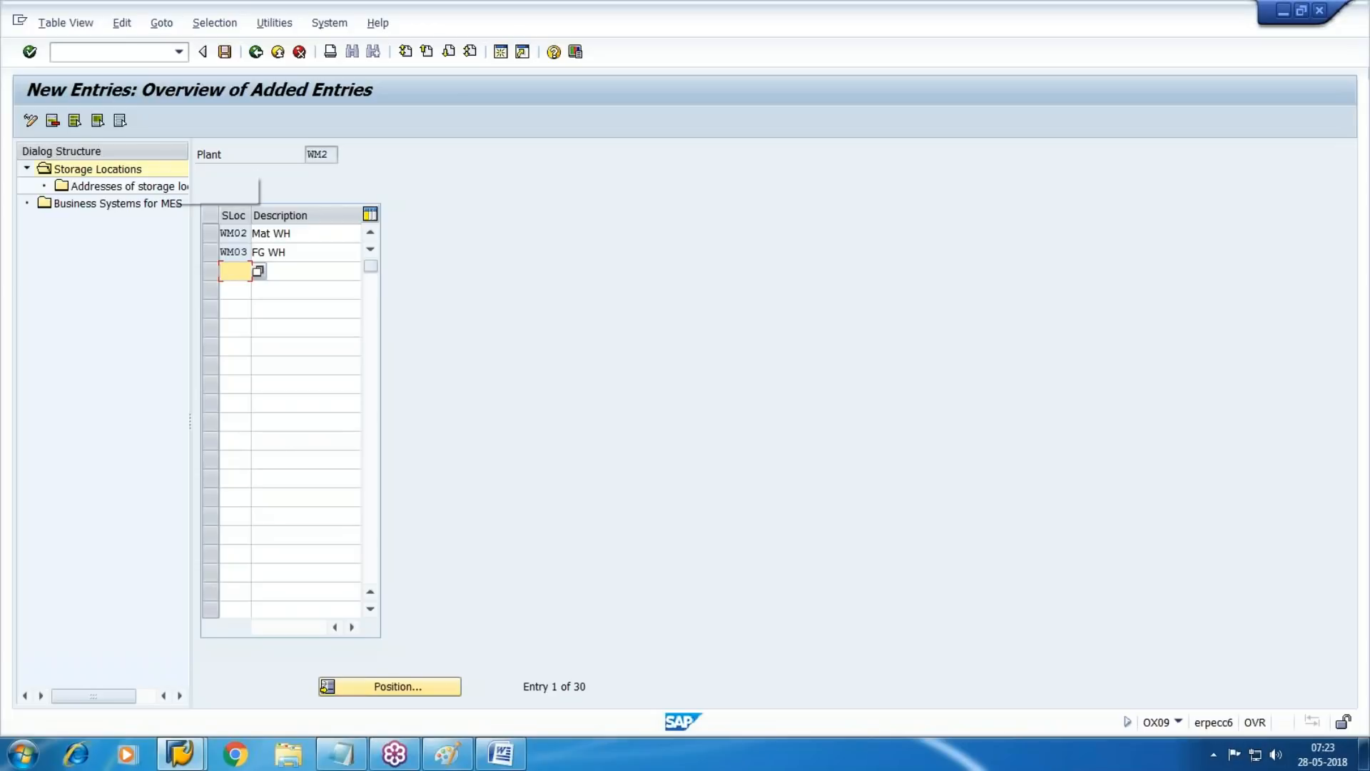
pyautogui.click(224, 52)
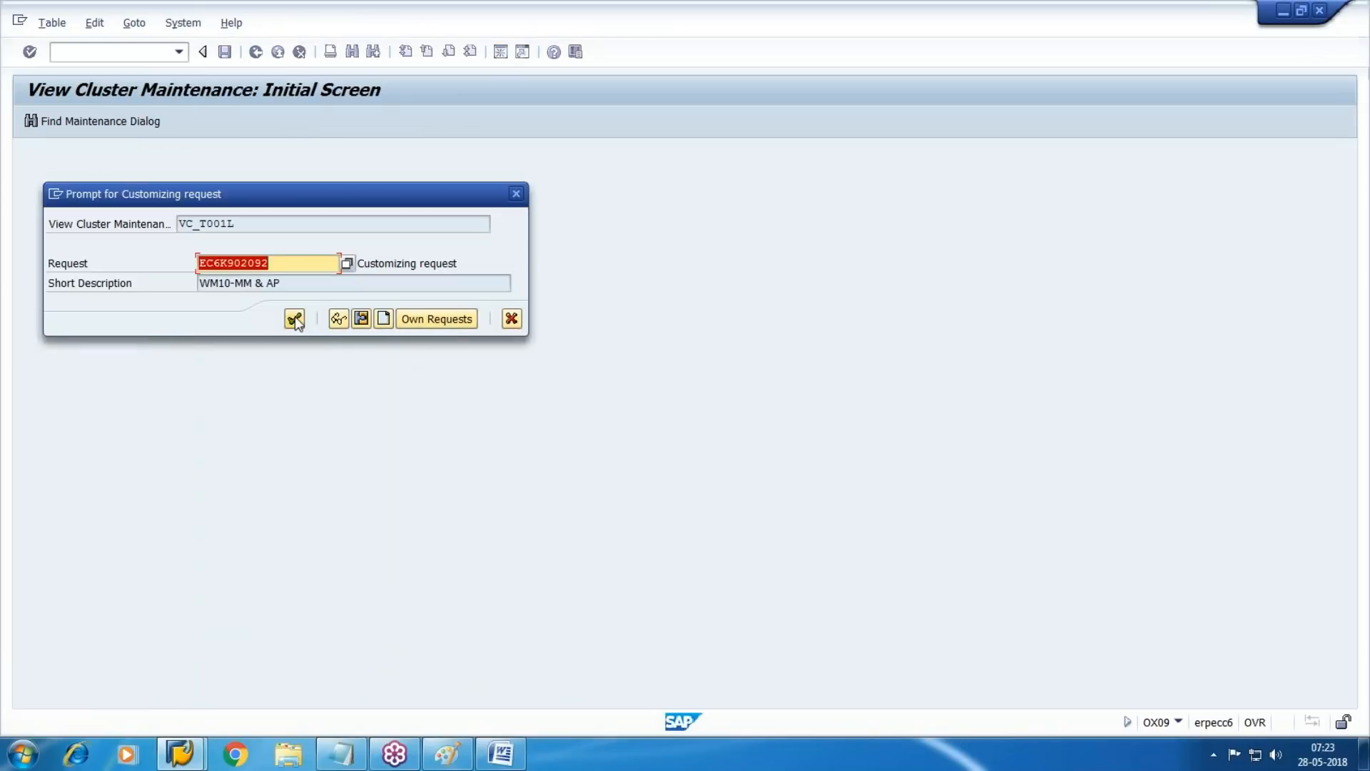
pyautogui.click(293, 317)
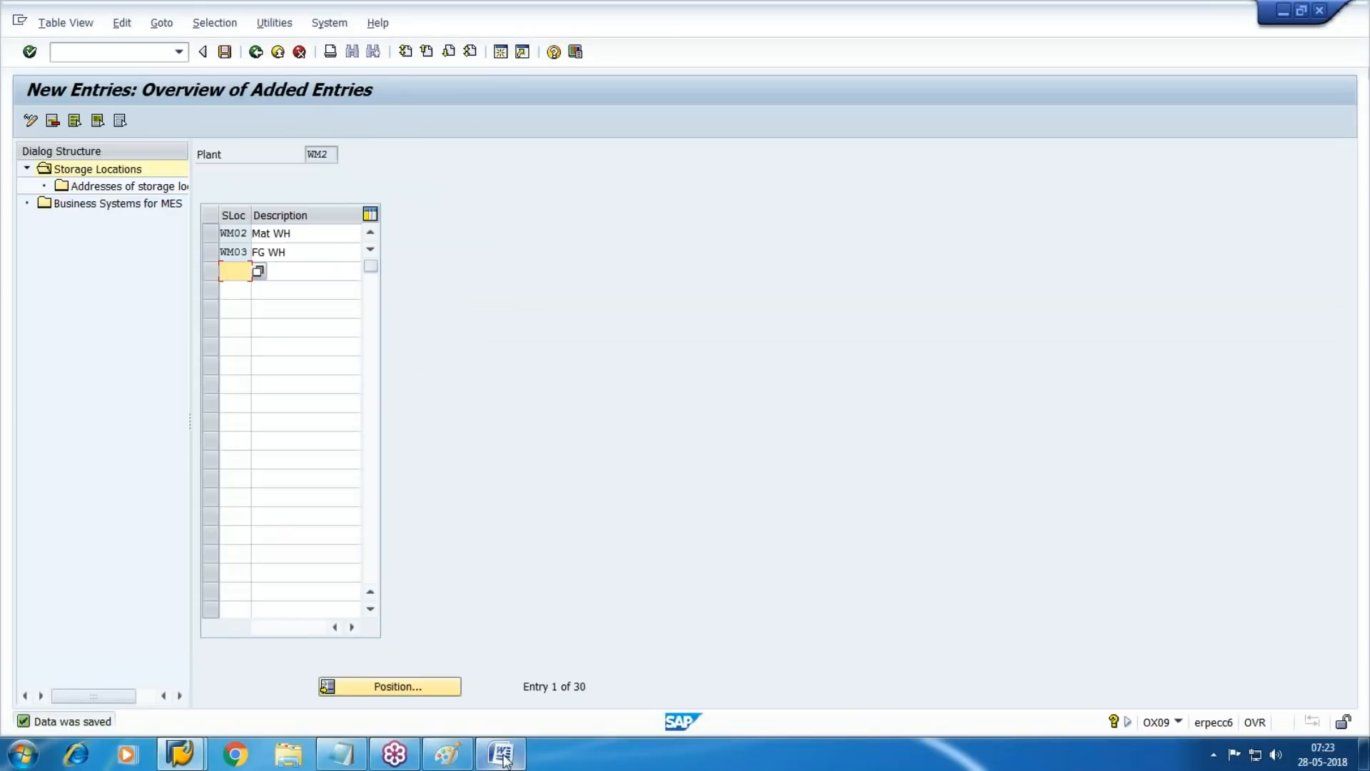
# Switch to the Word document, note storage locations "WM02 & WM03" beside plant WM2 and return to SAP
pyautogui.click(501, 753)
pyautogui.click(492, 273)
pyautogui.write('-')
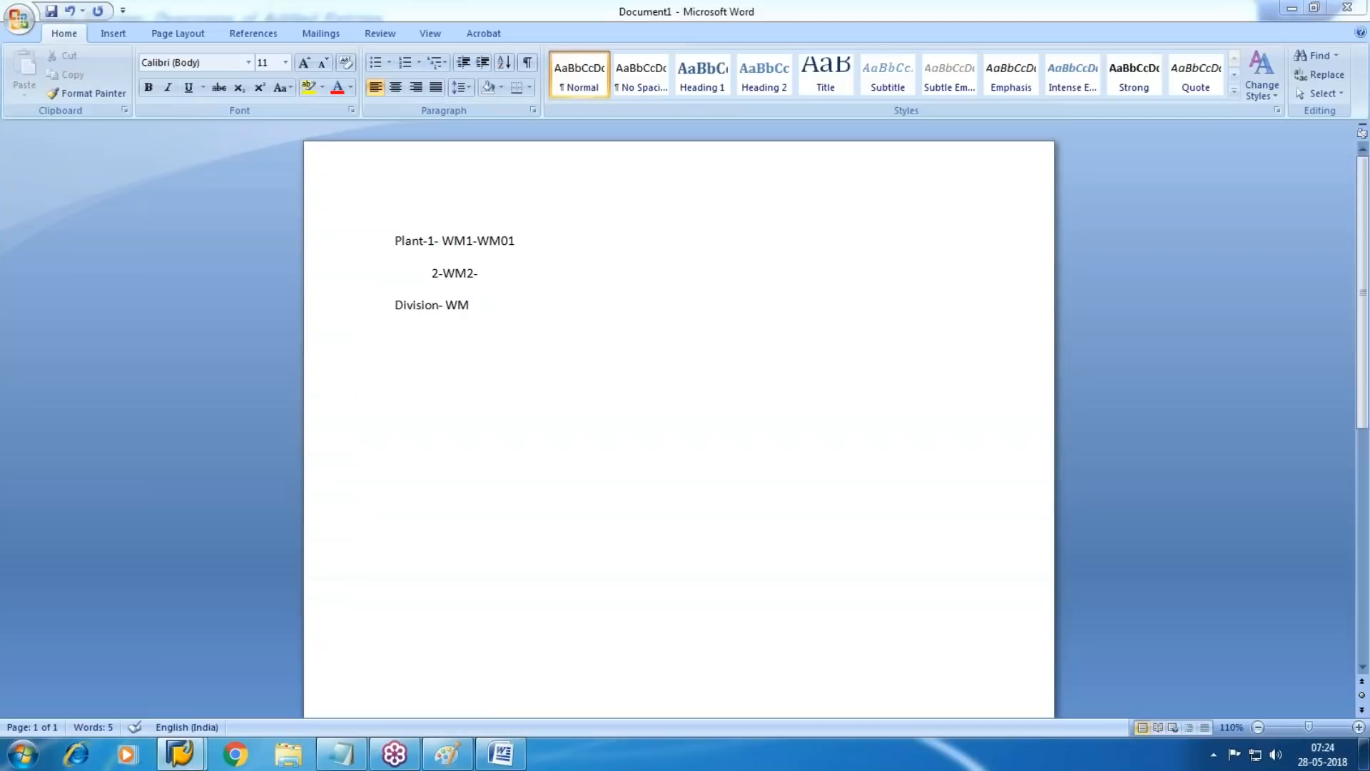
pyautogui.press('BackSpace')
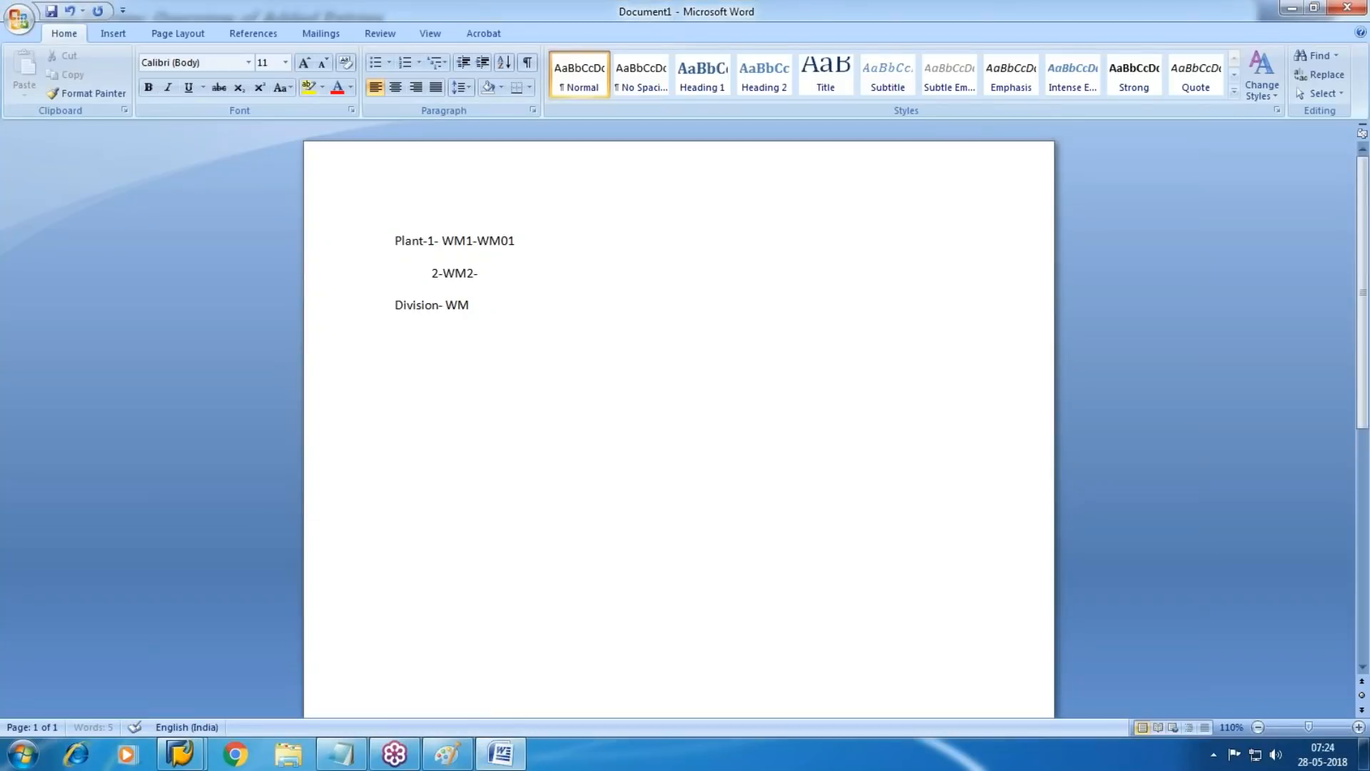
pyautogui.write('-WM02')
pyautogui.hotkey('alt', 'Tab')
pyautogui.hotkey('alt', 'Tab')
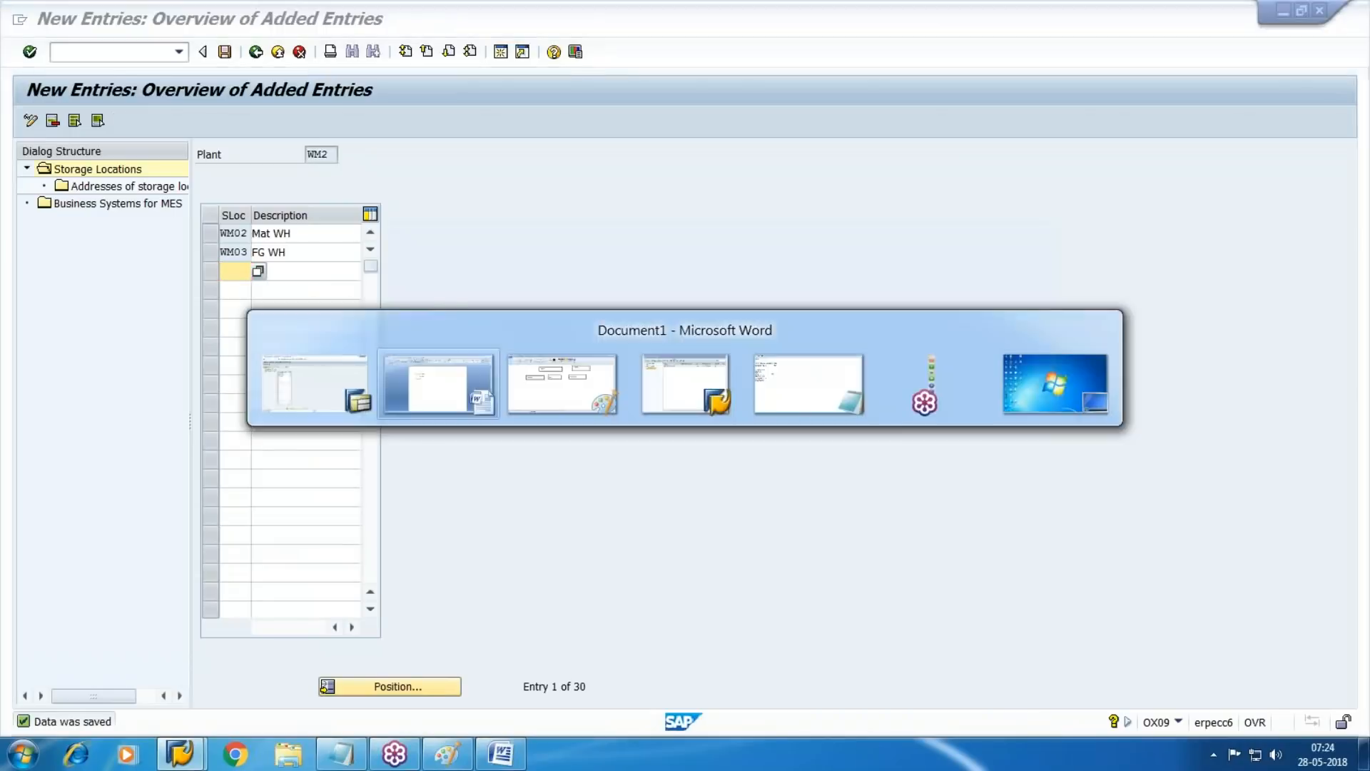
pyautogui.write('& WM03')
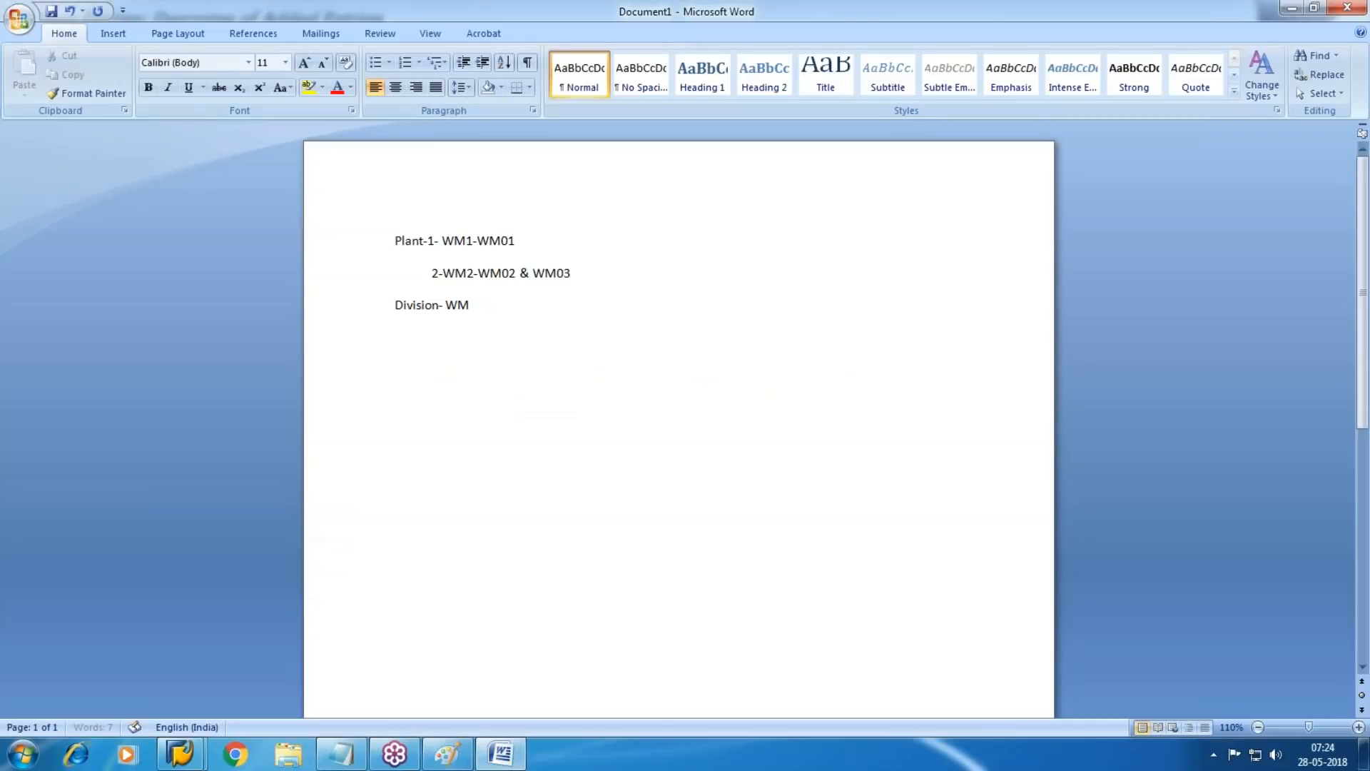
pyautogui.hotkey('alt', 'Tab')
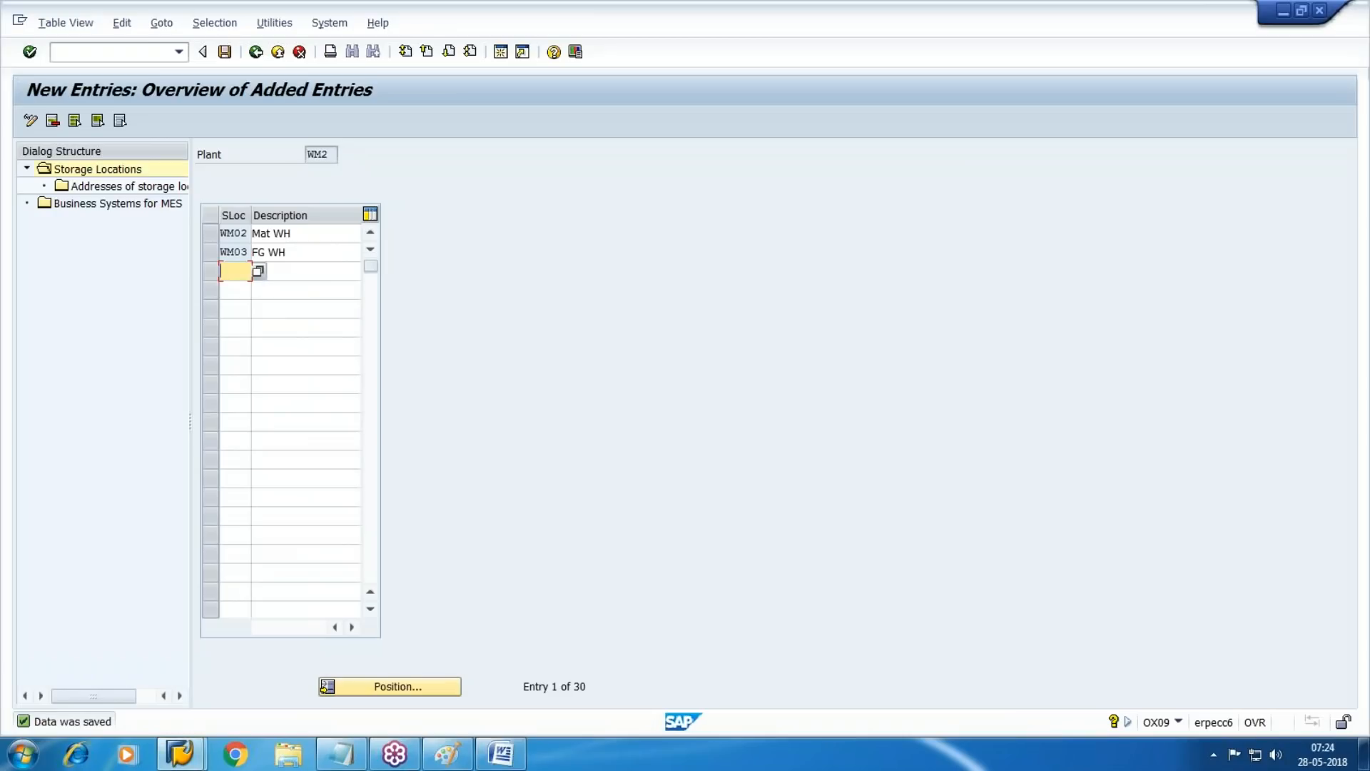
# Leave the storage locations of plant WM2 and enter a new purchasing organization WMPO with the description "Walmart Purch Org"
pyautogui.press('F3')
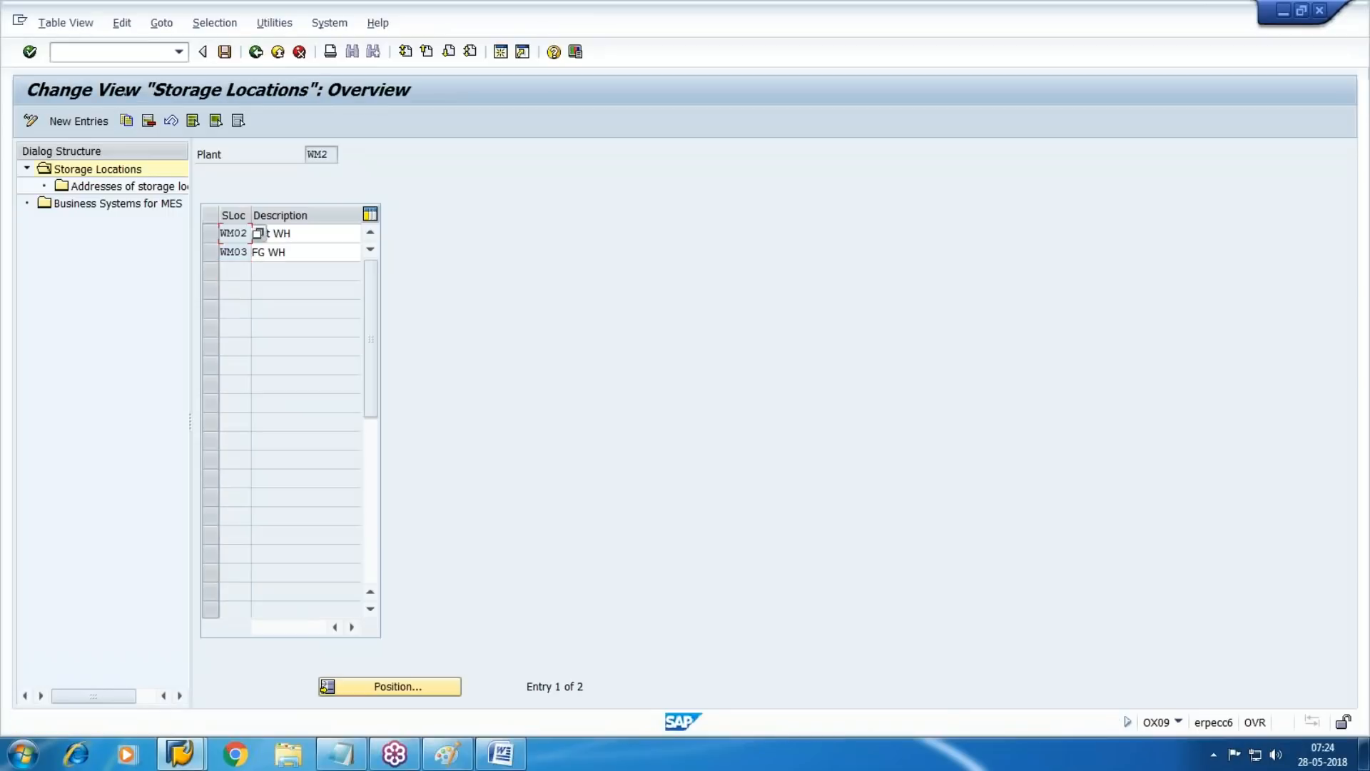
pyautogui.press('F3')
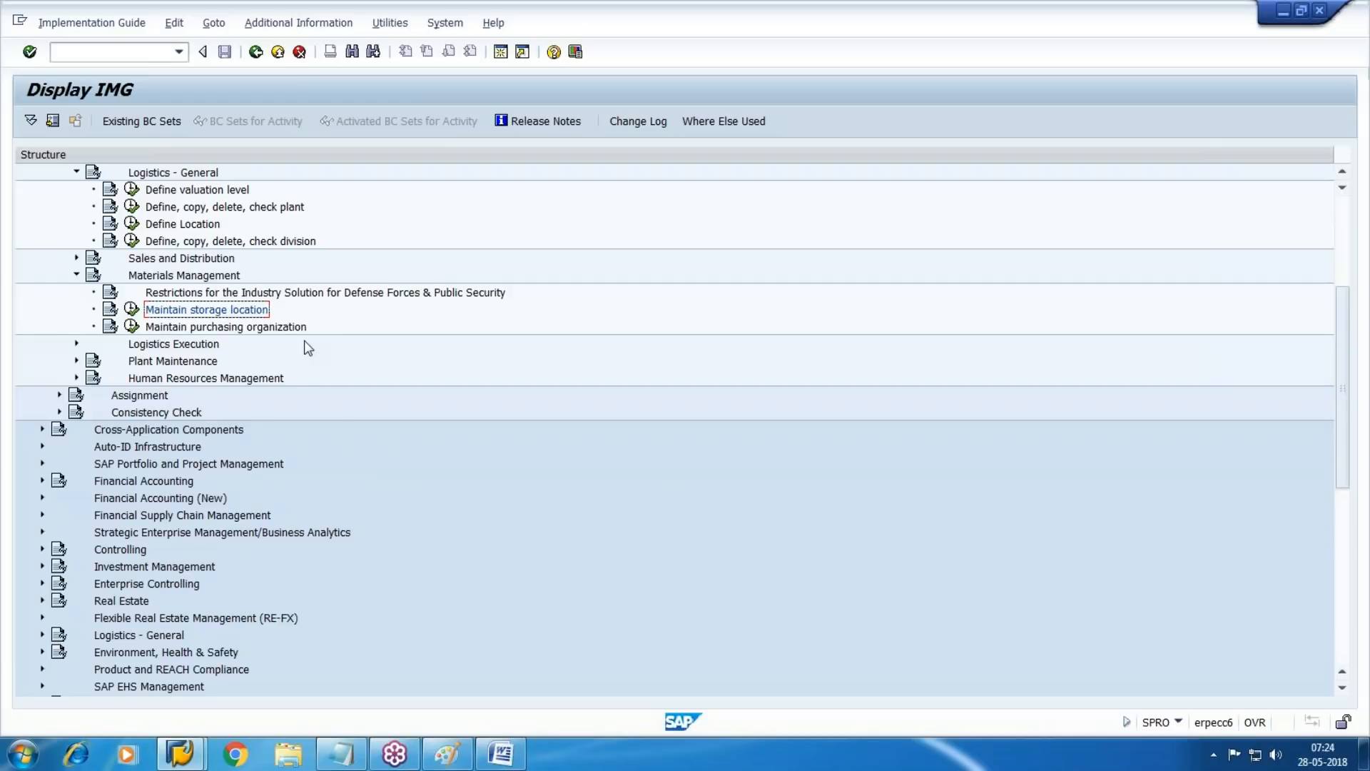
pyautogui.click(131, 326)
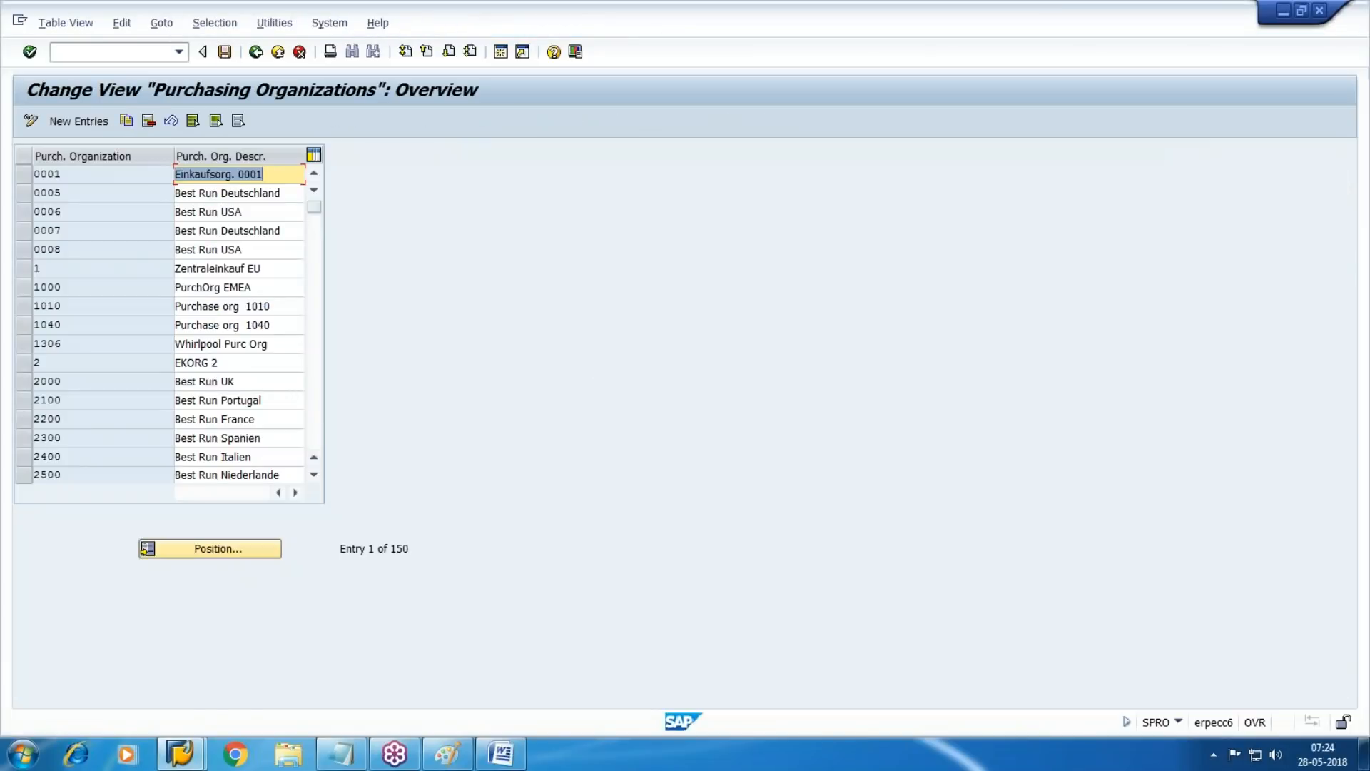
pyautogui.click(99, 121)
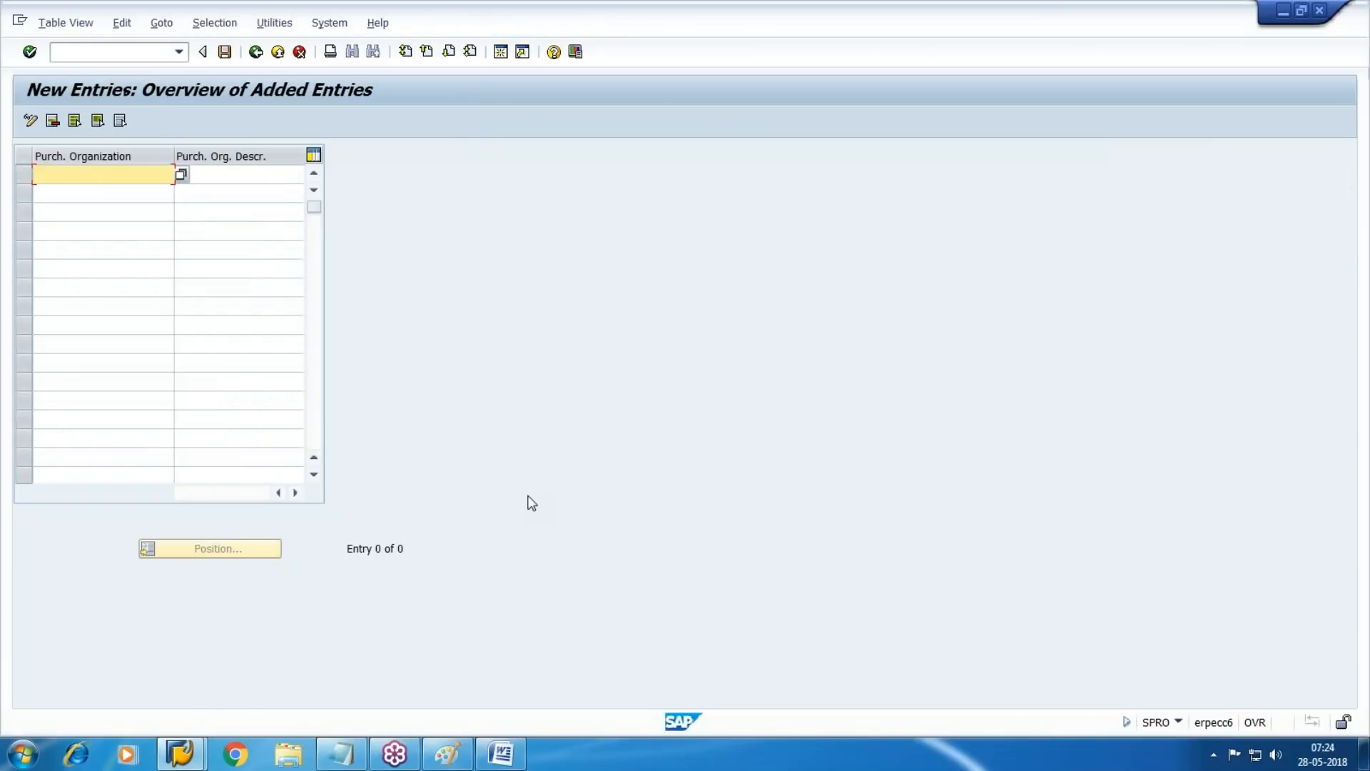
pyautogui.write('WMPO')
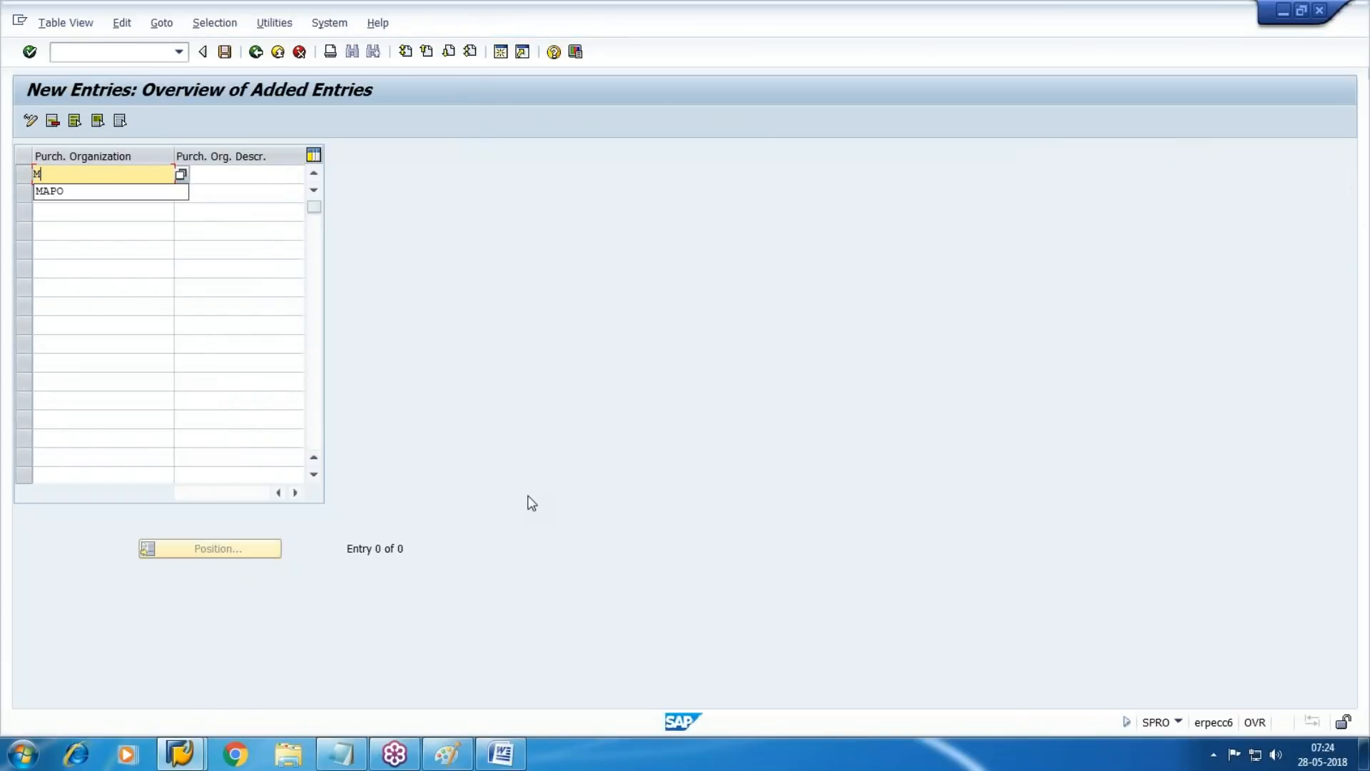
pyautogui.press('Tab')
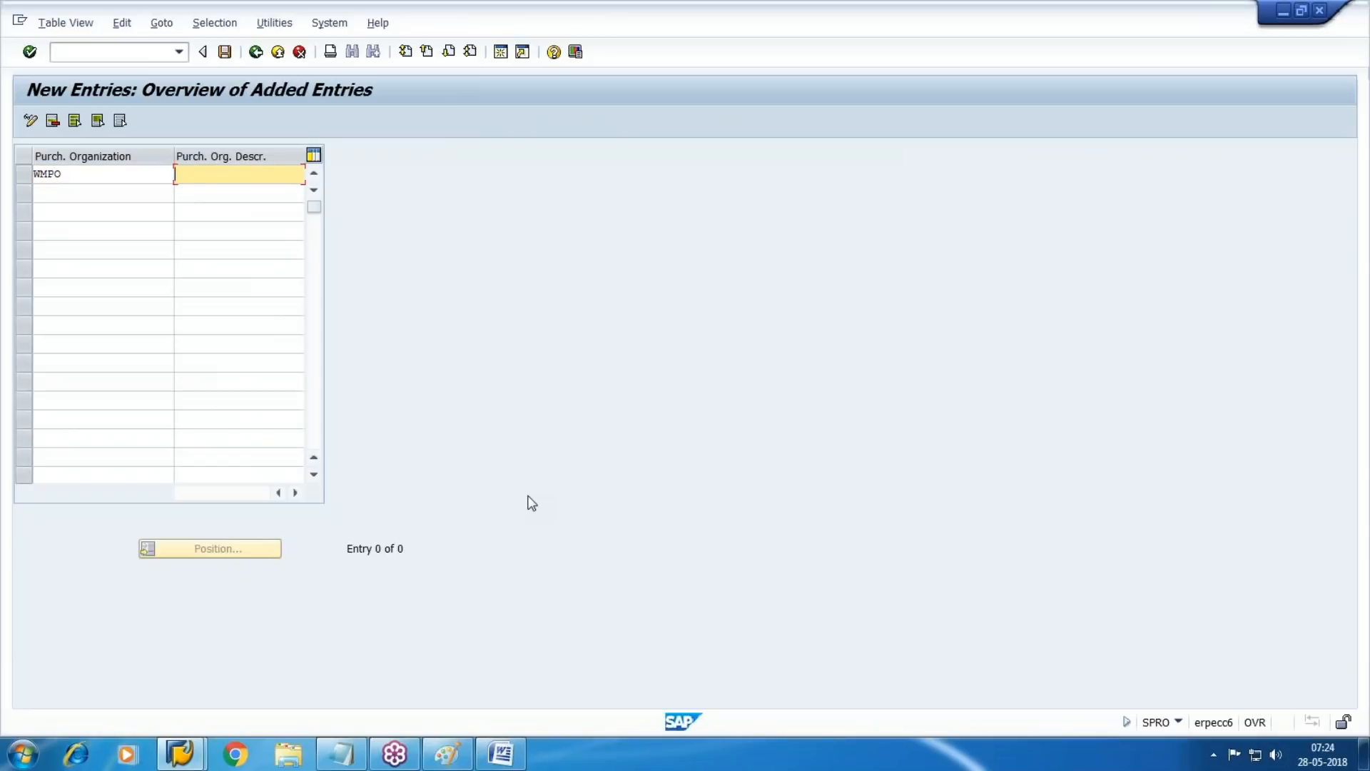
pyautogui.write('Walmart Purch Org')
# Save purchasing organization WMPO in the customizing request and return to the implementation guide
pyautogui.click(225, 52)
pyautogui.click(278, 52)
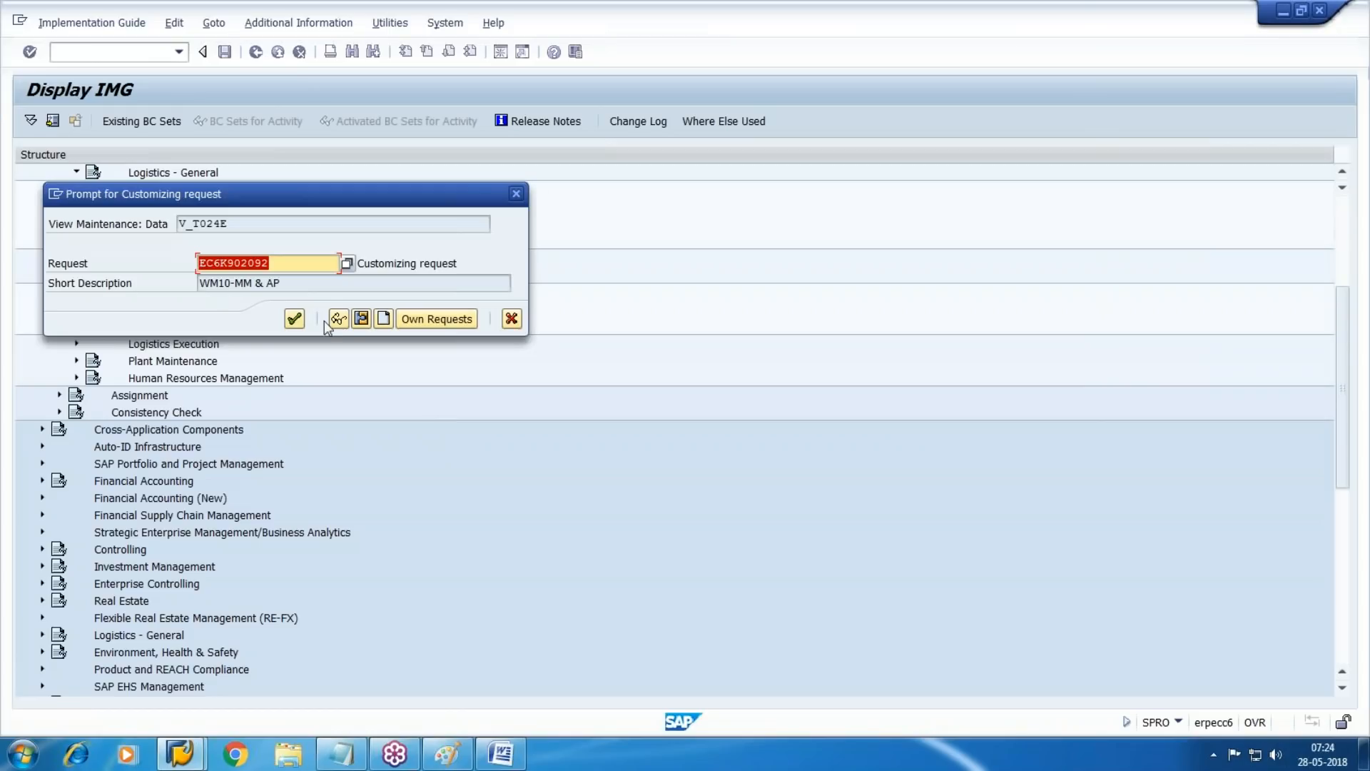
pyautogui.click(295, 320)
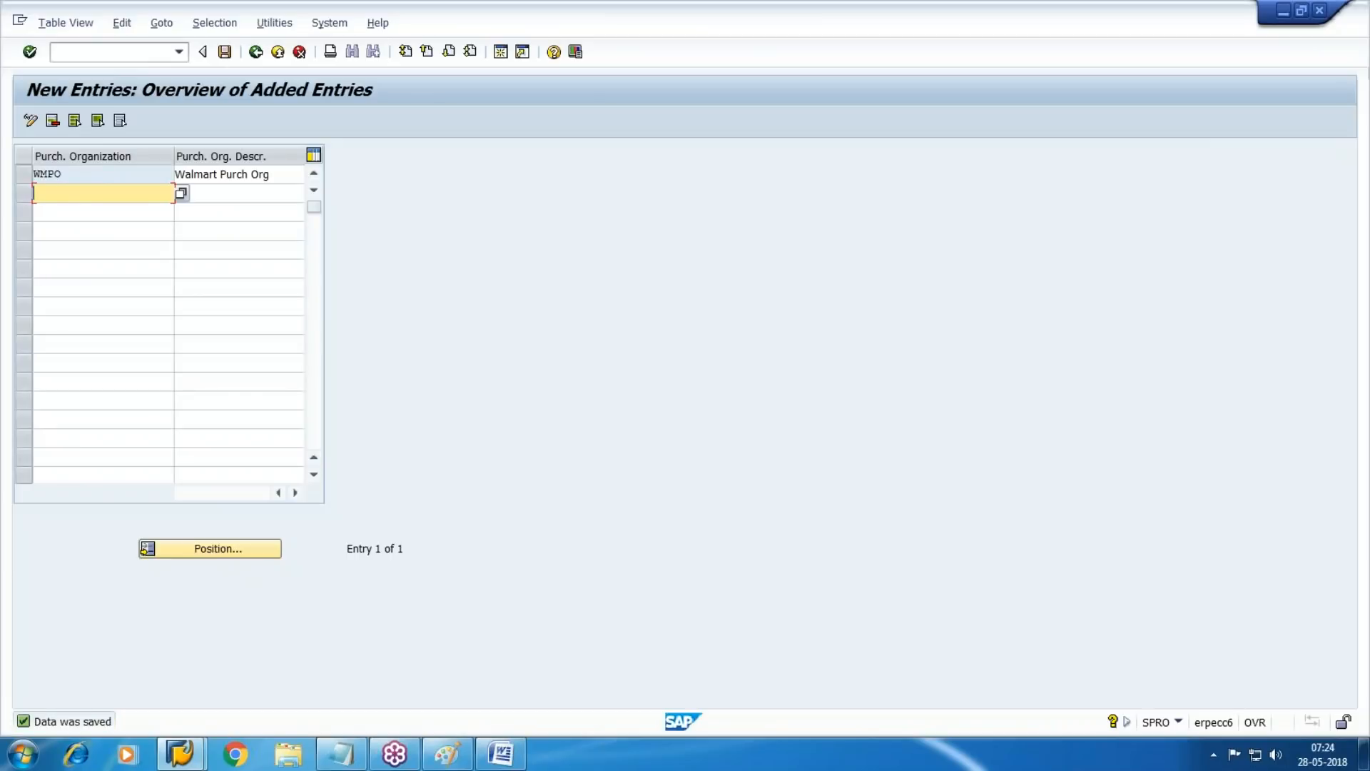
pyautogui.press('F3')
pyautogui.press('F3')
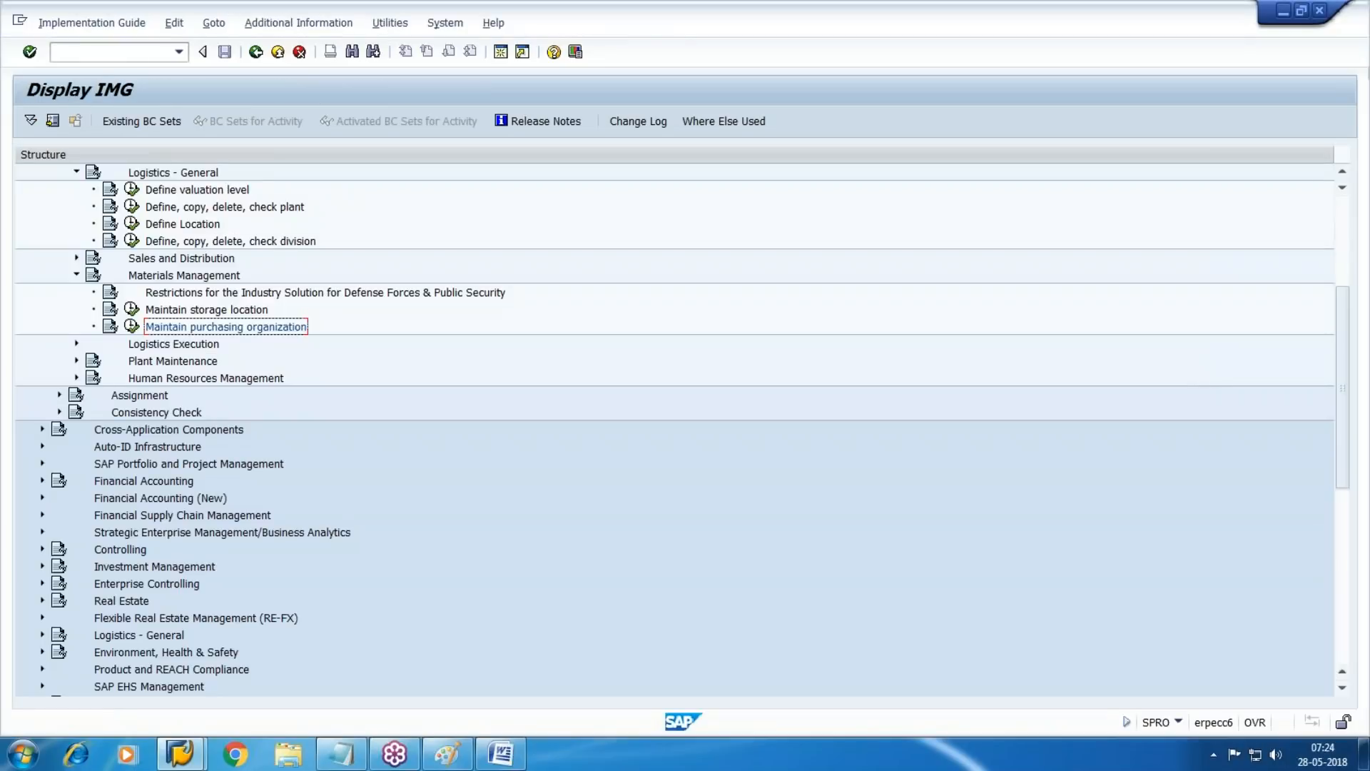
# Open the Materials Management assignment activity that assigns purchasing organizations to company codes
pyautogui.click(59, 395)
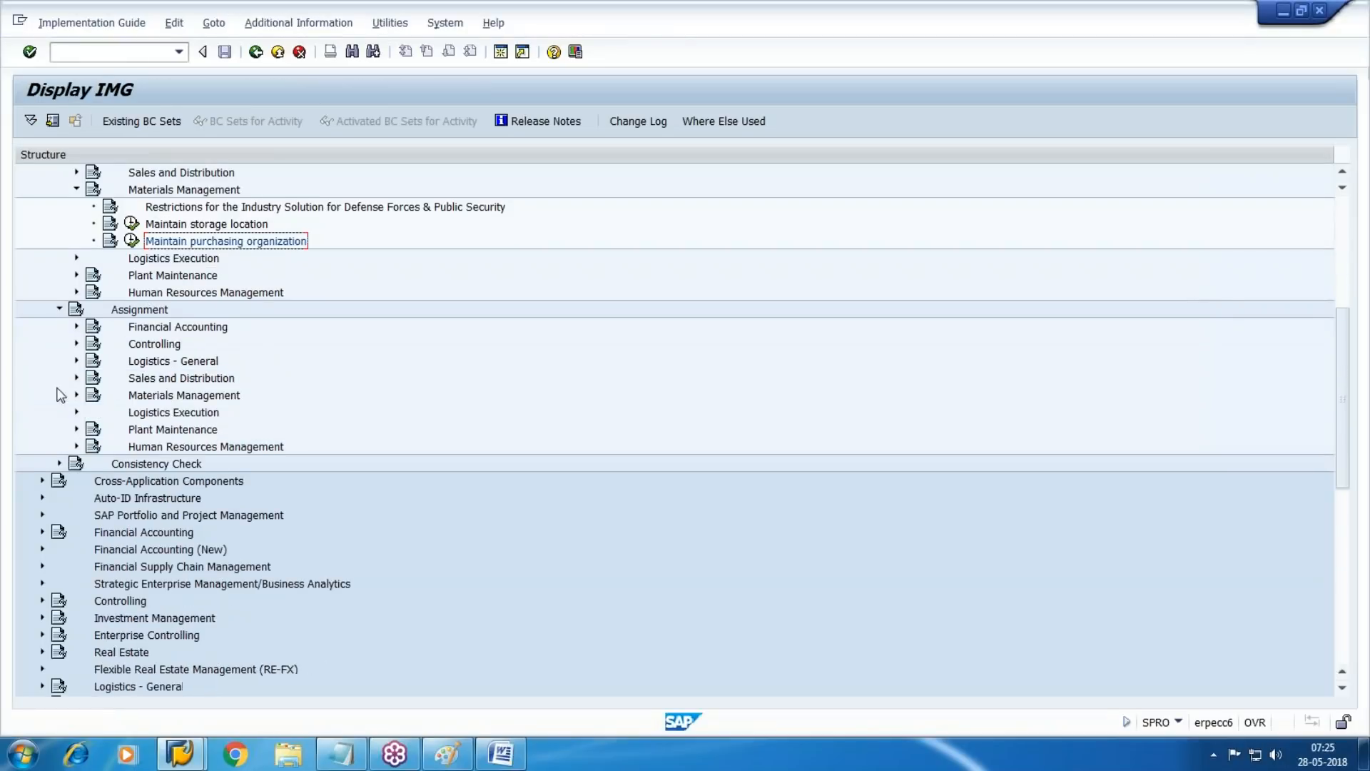
pyautogui.scroll(-1, 122, 360)
pyautogui.click(184, 329)
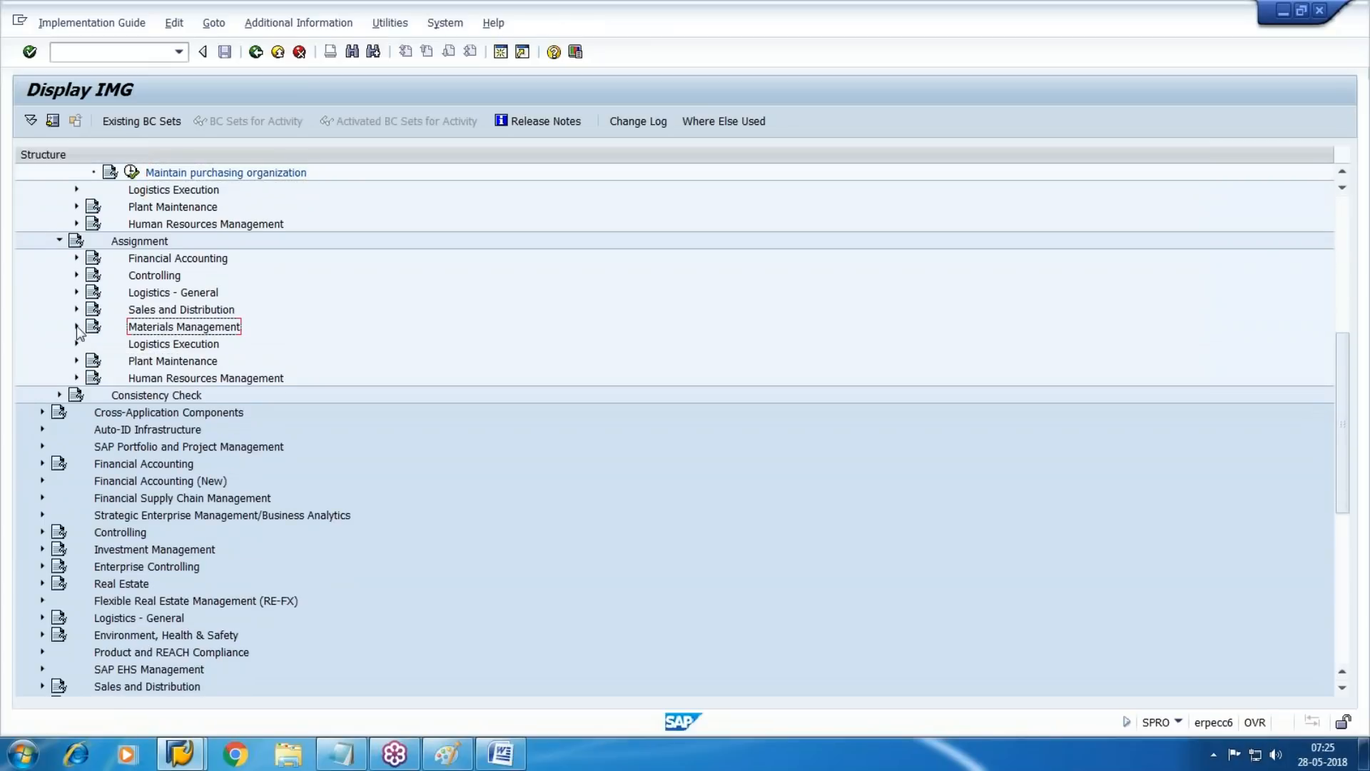
pyautogui.click(77, 329)
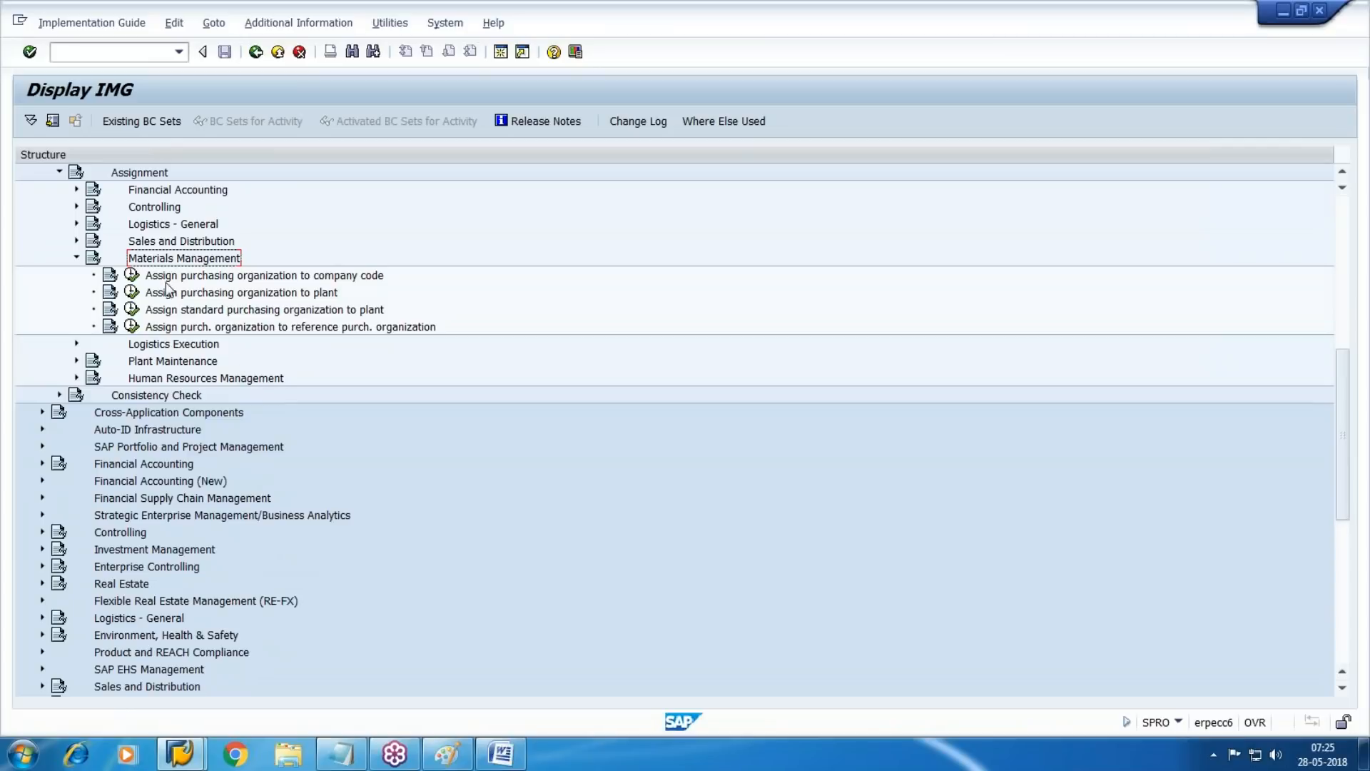
pyautogui.click(132, 275)
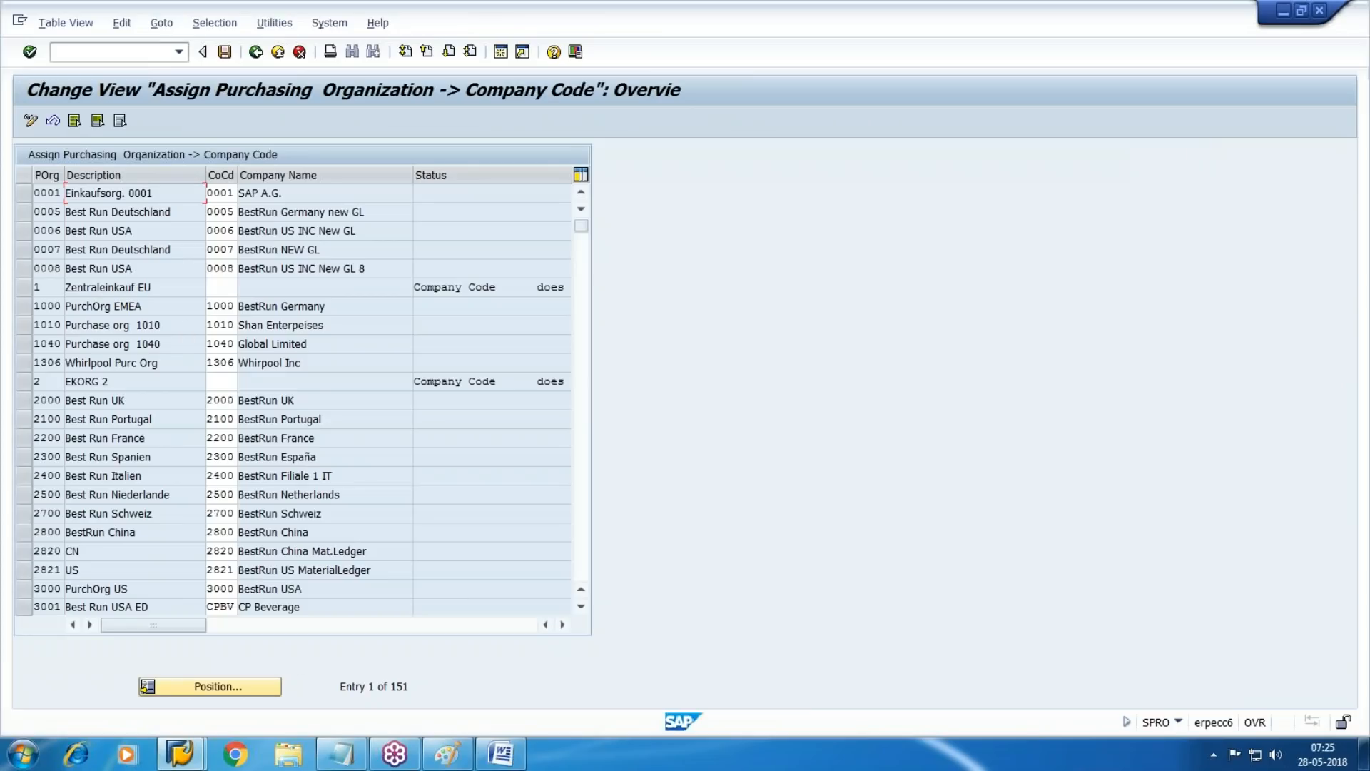
# Assign purchasing organization WMPO to company code WM10, save it in the customizing request and return to the implementation guide
pyautogui.click(256, 683)
pyautogui.write('wmpo')
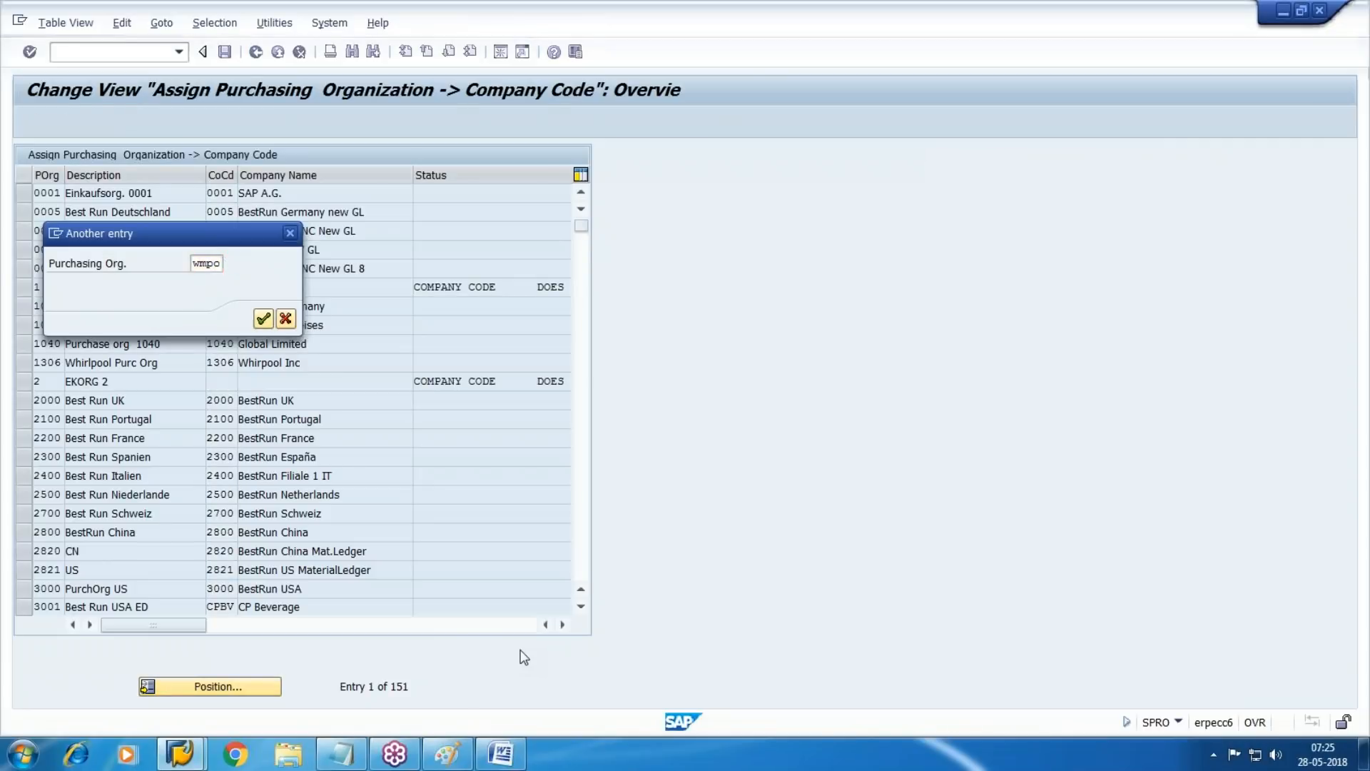
pyautogui.press('Return')
pyautogui.write('wm')
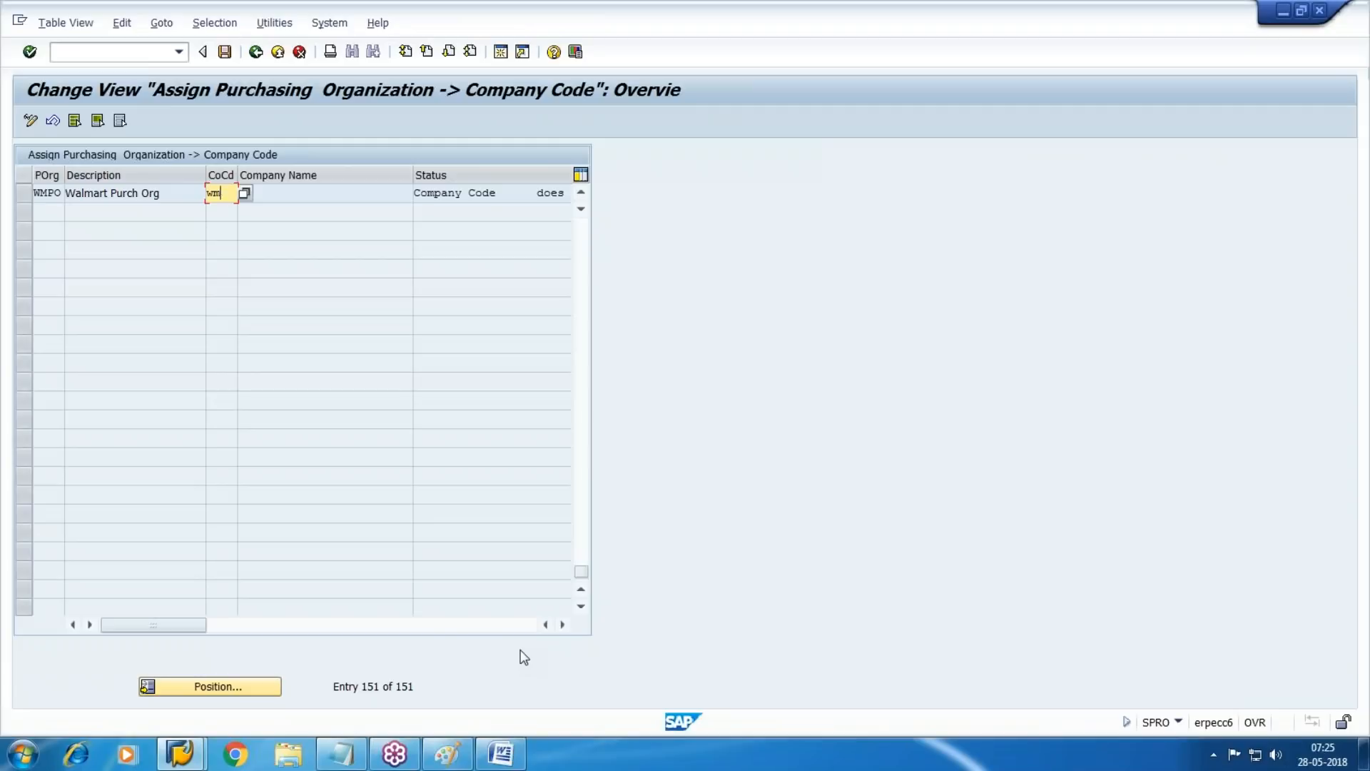
pyautogui.write('10')
pyautogui.press('Return')
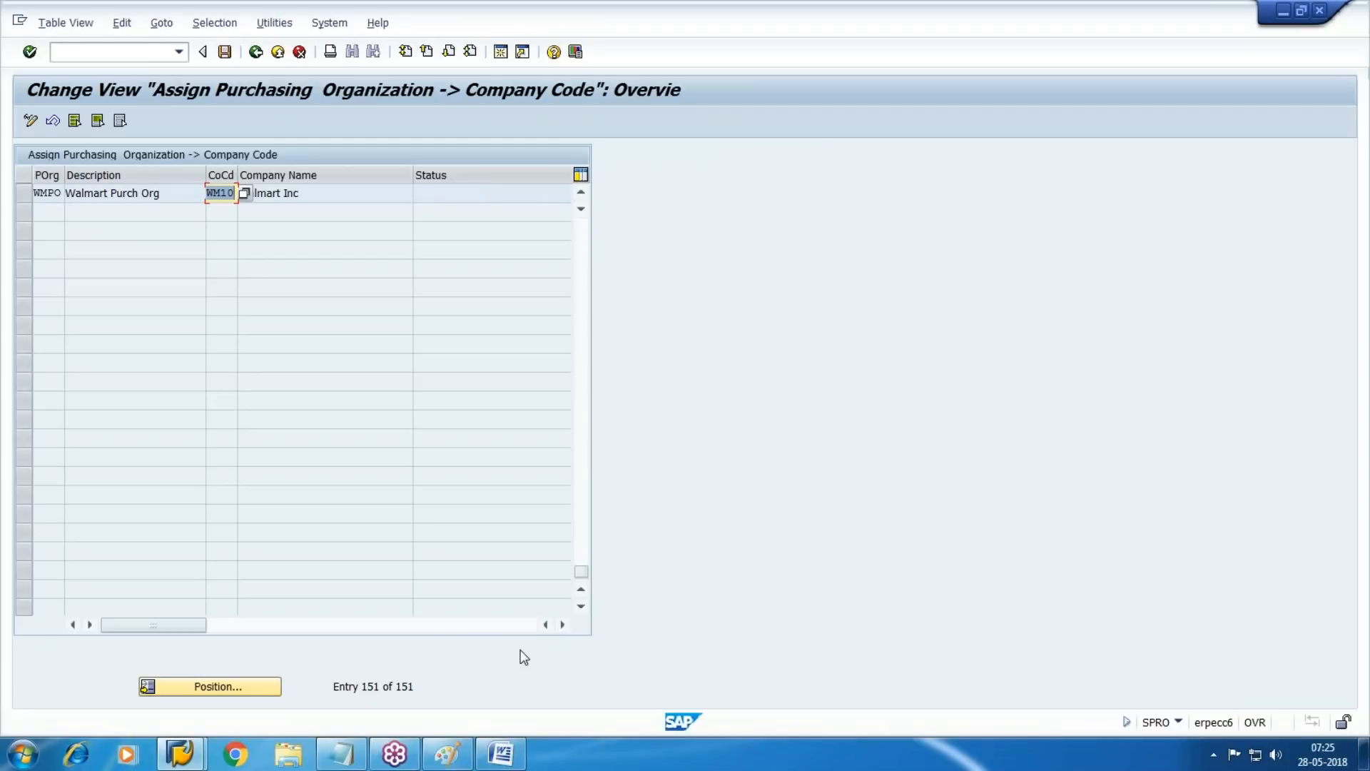
pyautogui.click(225, 51)
pyautogui.click(294, 319)
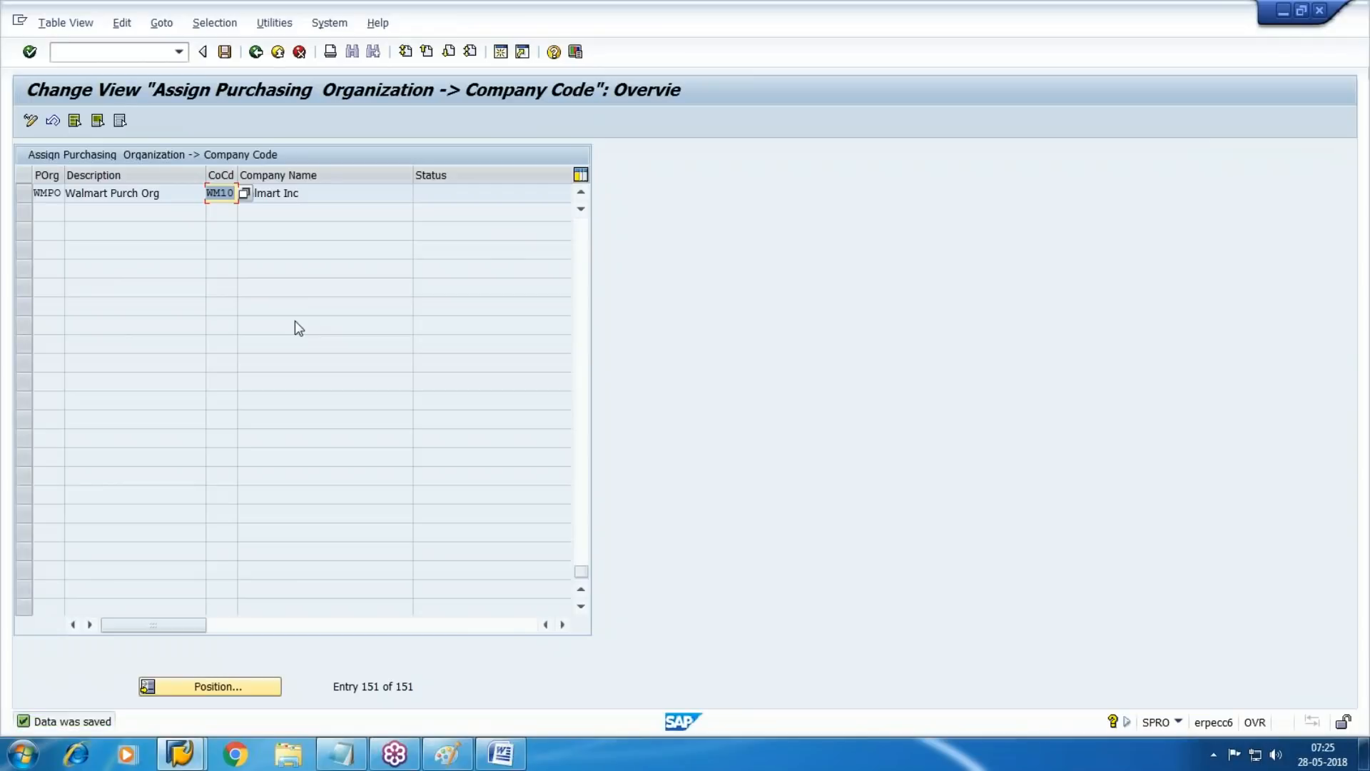
pyautogui.press('F3')
# Start Assign purchasing organization to plant and enter a new assignment of WMPO to plant WM1
pyautogui.press('Down')
pyautogui.press('Right')
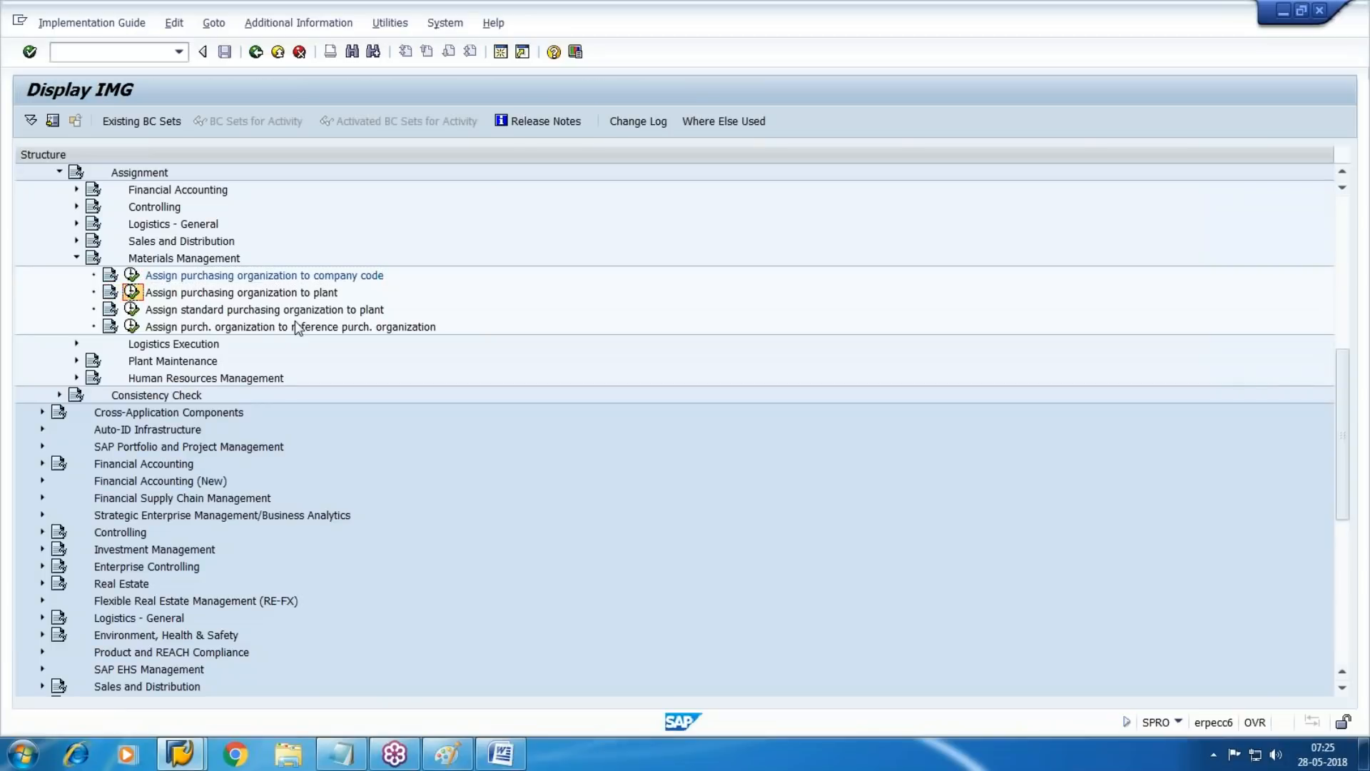
pyautogui.click(130, 296)
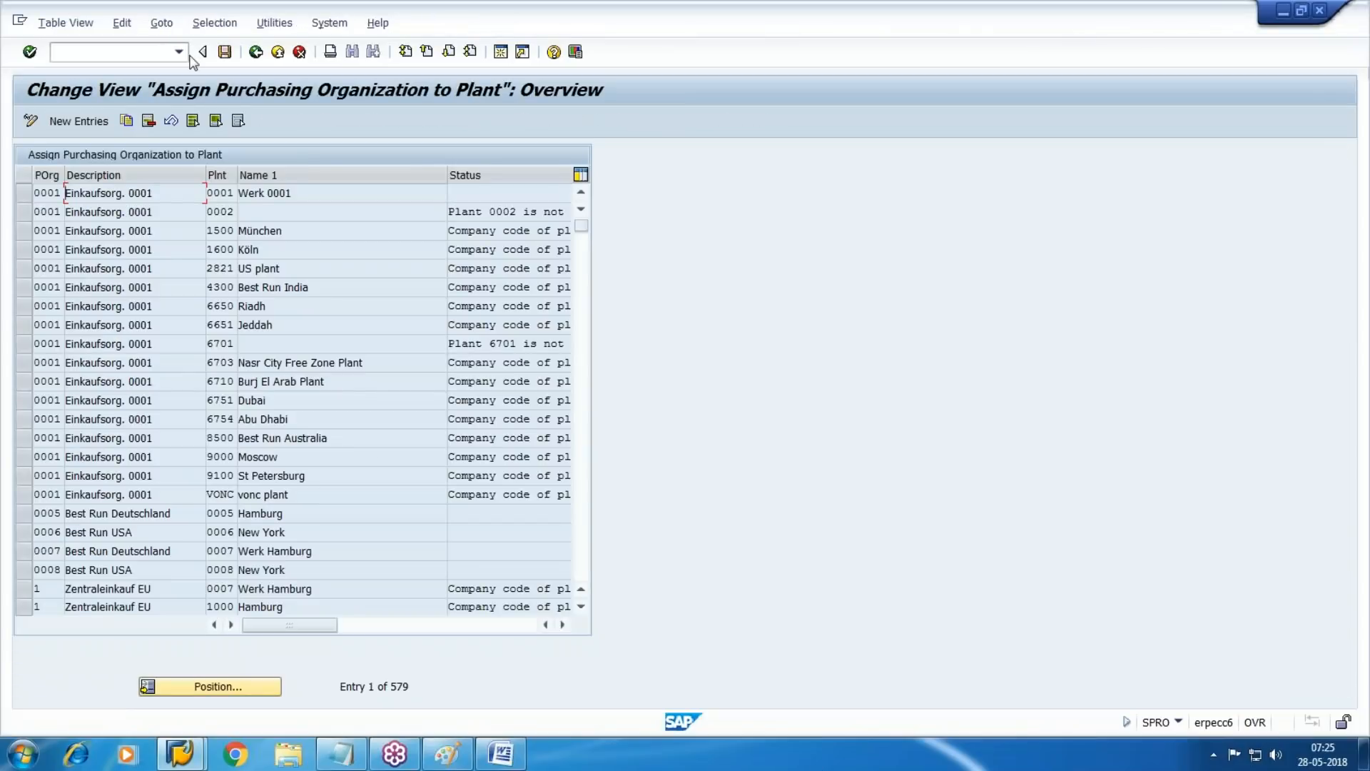
pyautogui.click(79, 121)
pyautogui.write('wmpo')
pyautogui.press('Tab')
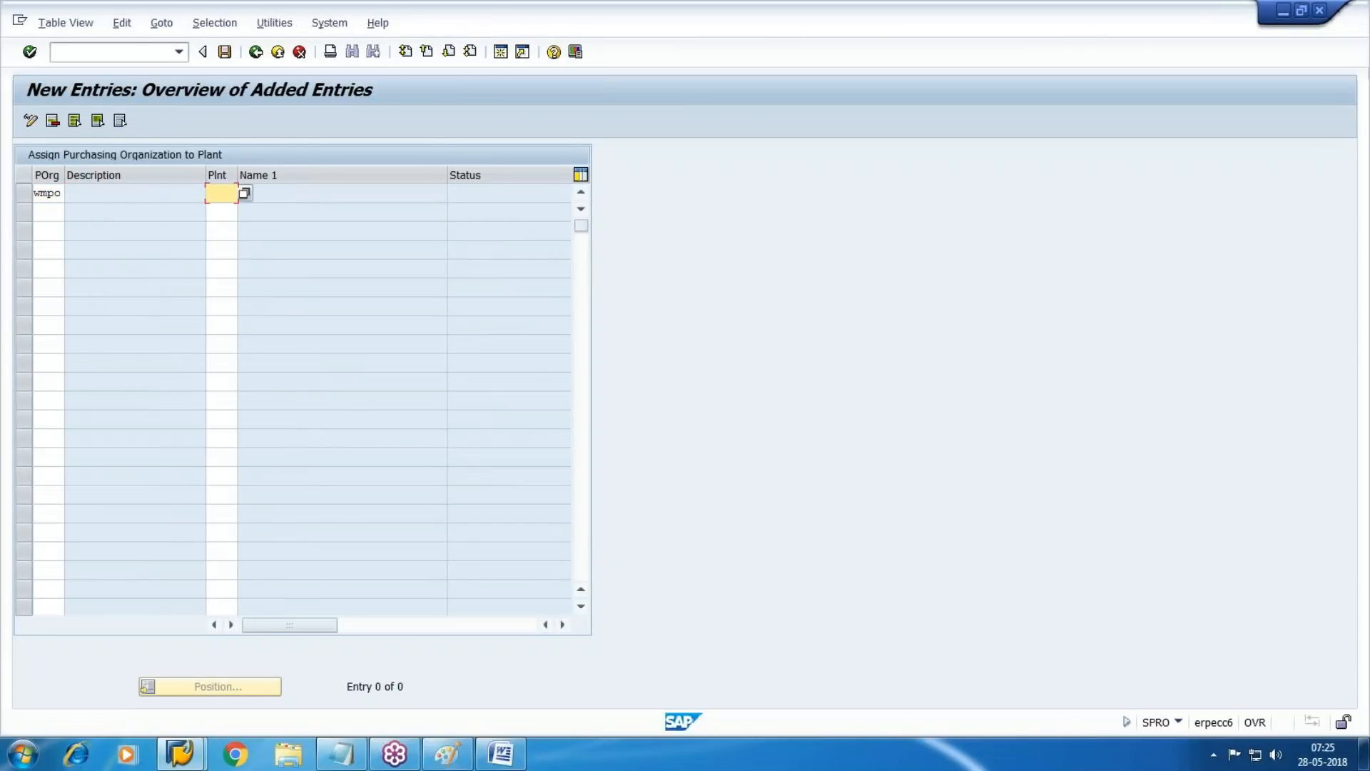
pyautogui.write('wm1')
# Add a second assignment of WMPO to plant WM2, save both in the customizing request and leave the activity
pyautogui.hotkey('shift', 'Tab')
pyautogui.hotkey('shift', 'Tab')
pyautogui.hotkey('shift', 'Tab')
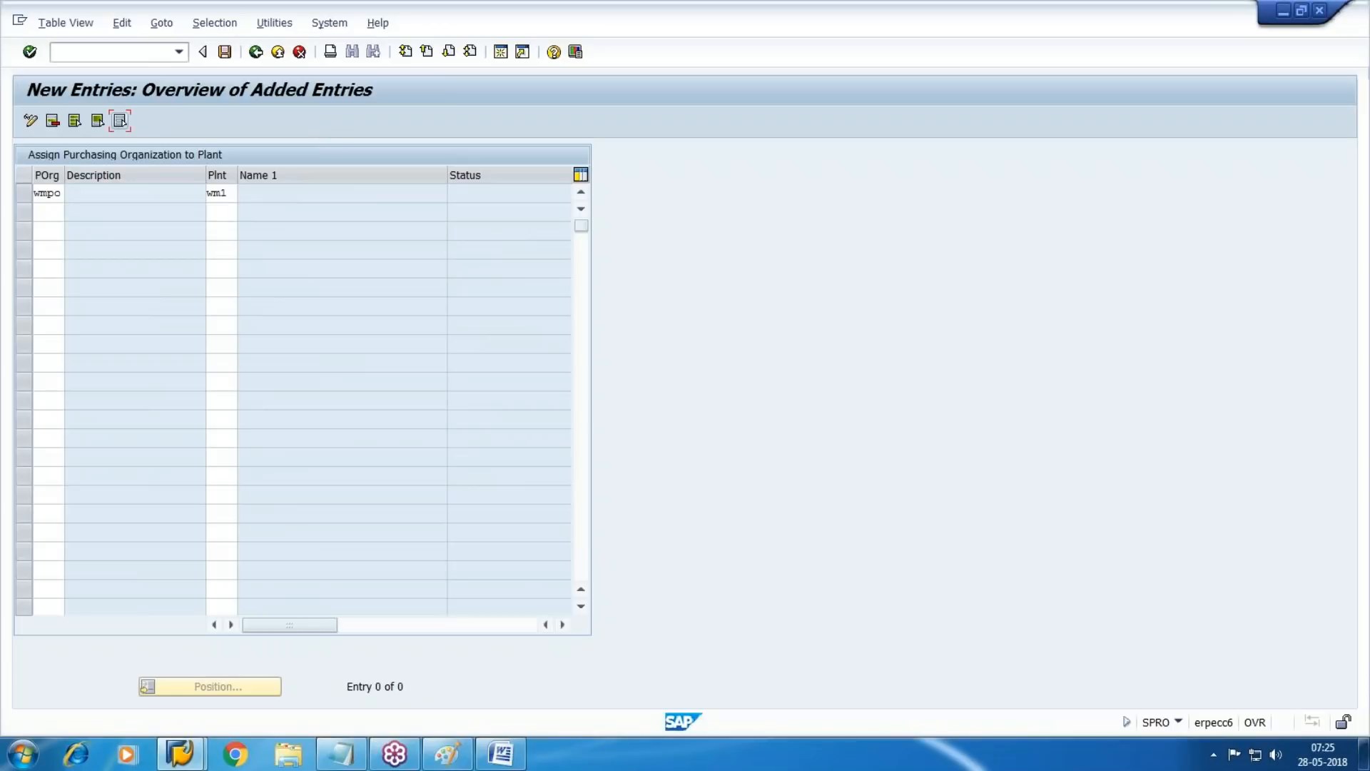
pyautogui.click(49, 211)
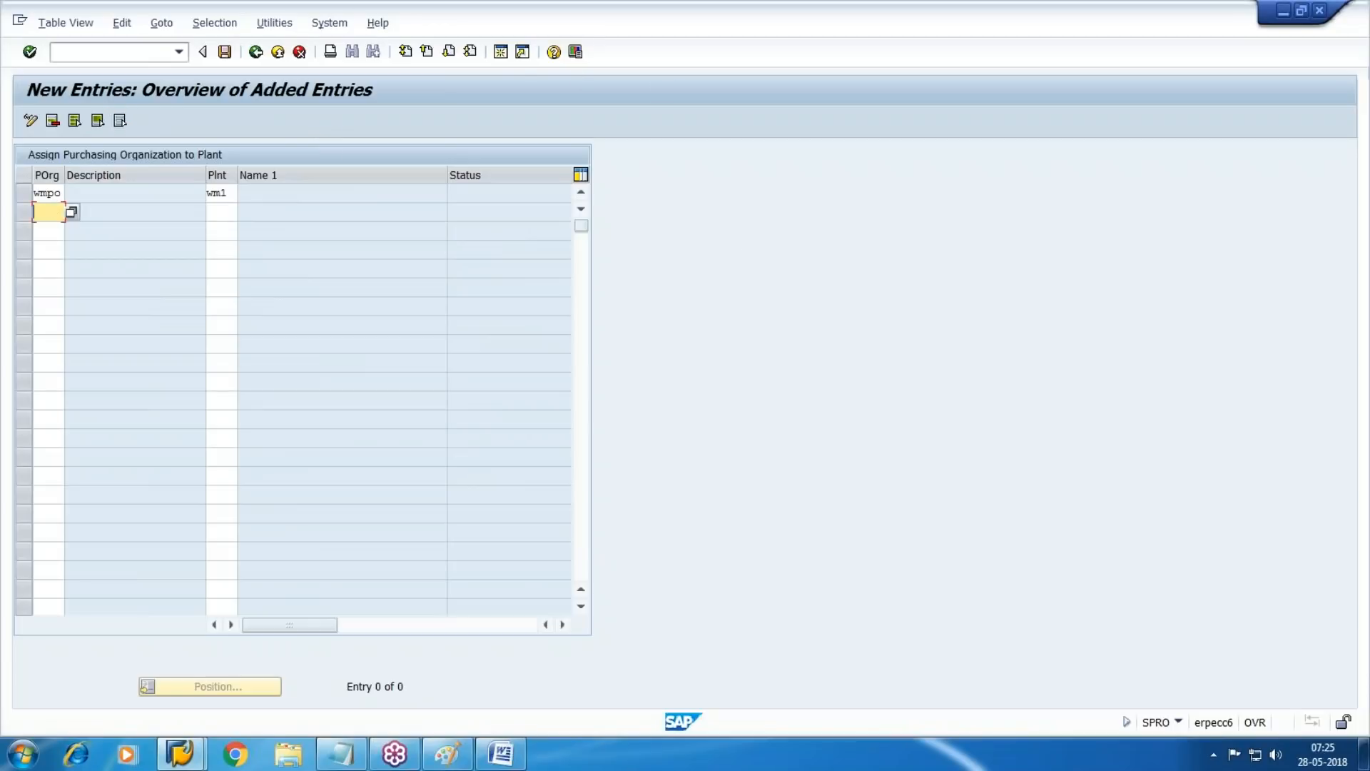
pyautogui.write('wmpo')
pyautogui.press('Tab')
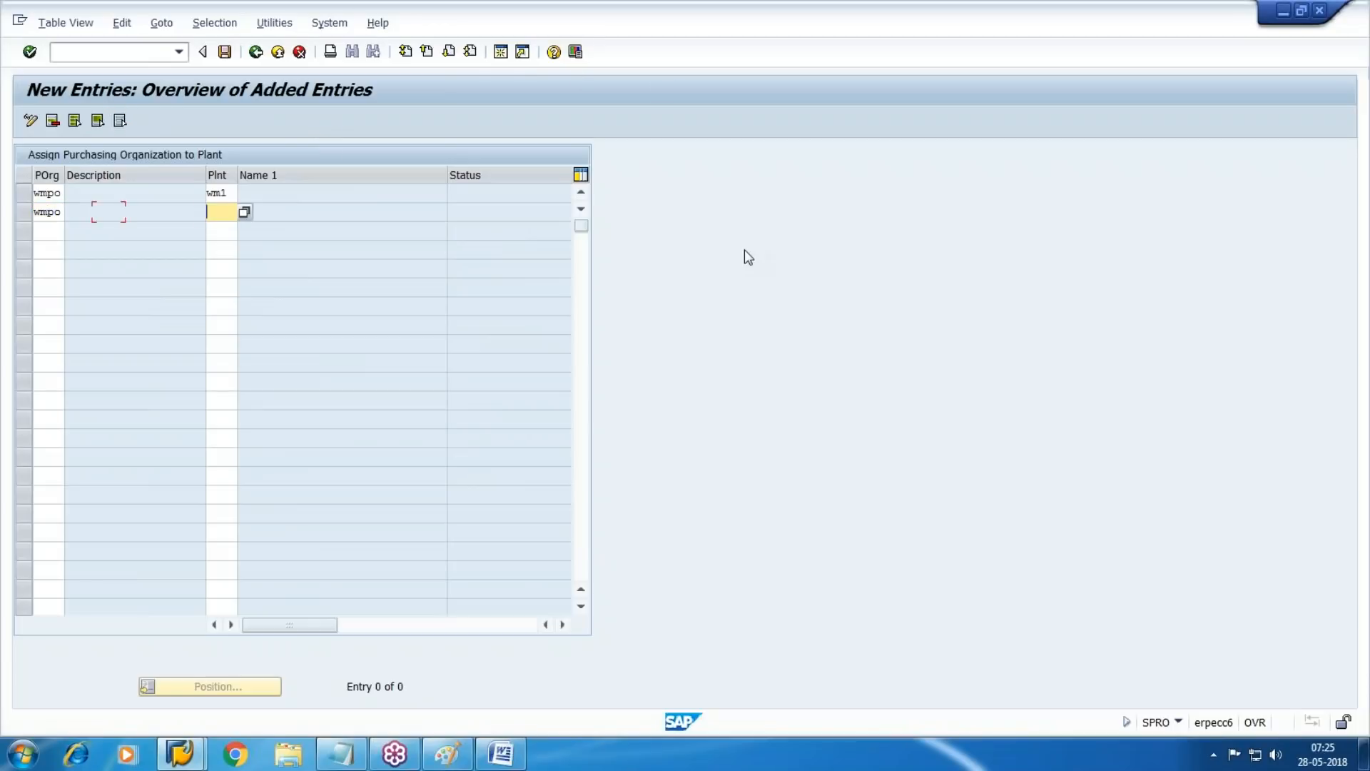
pyautogui.write('wm2')
pyautogui.press('Return')
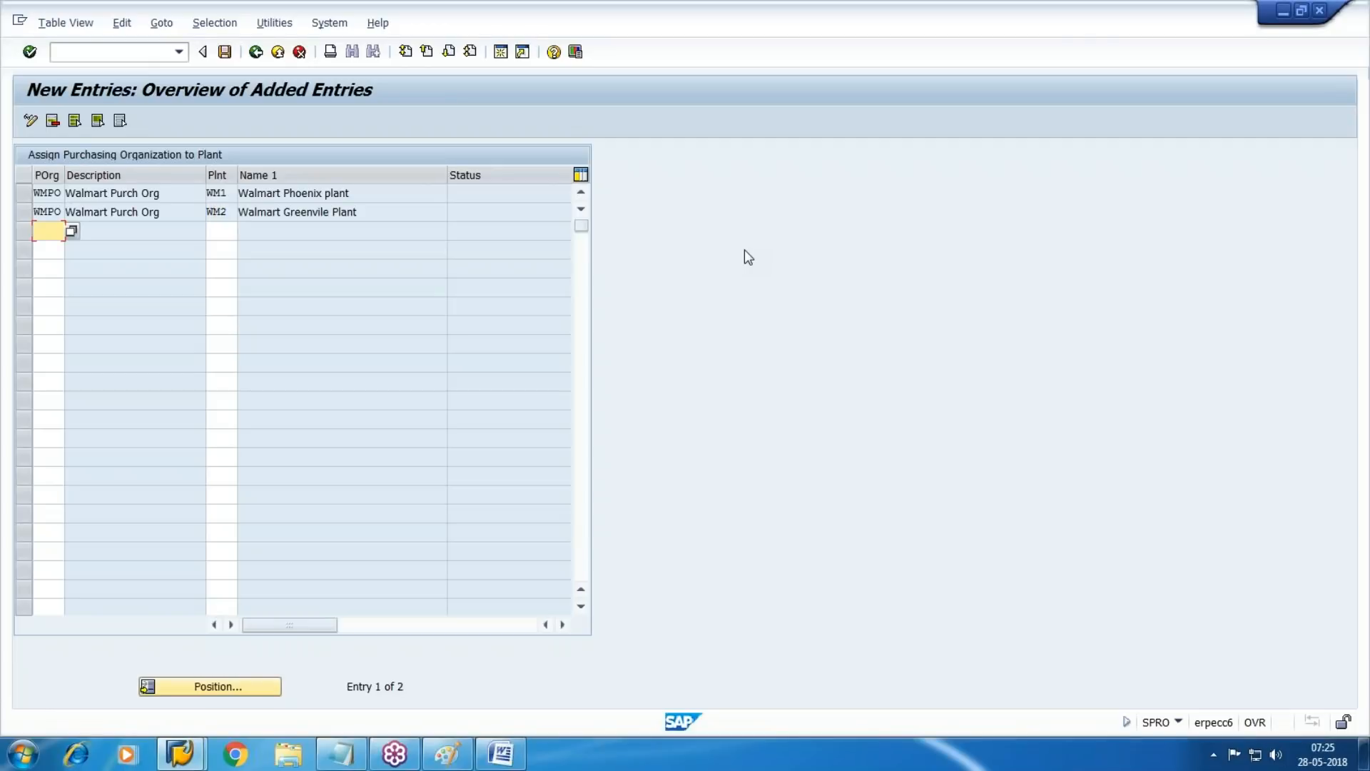
pyautogui.click(225, 51)
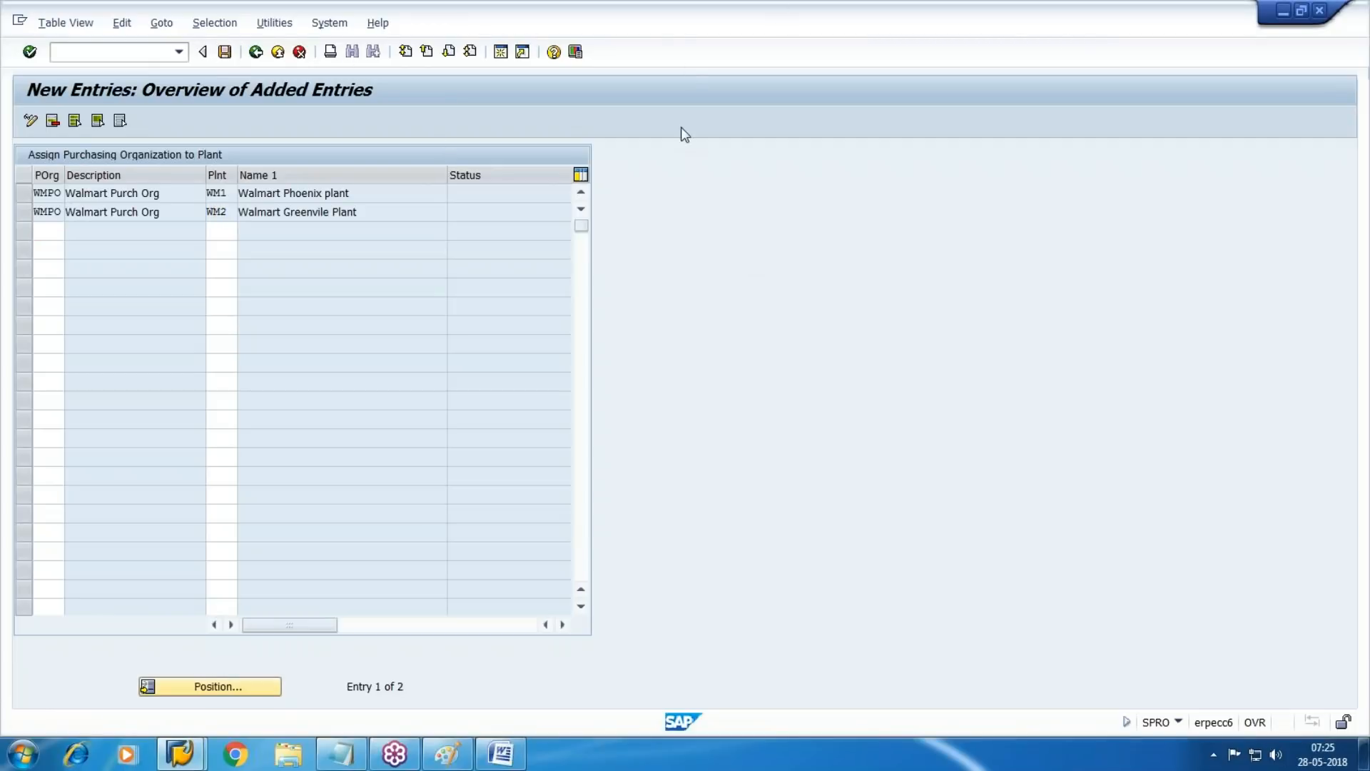
pyautogui.click(292, 326)
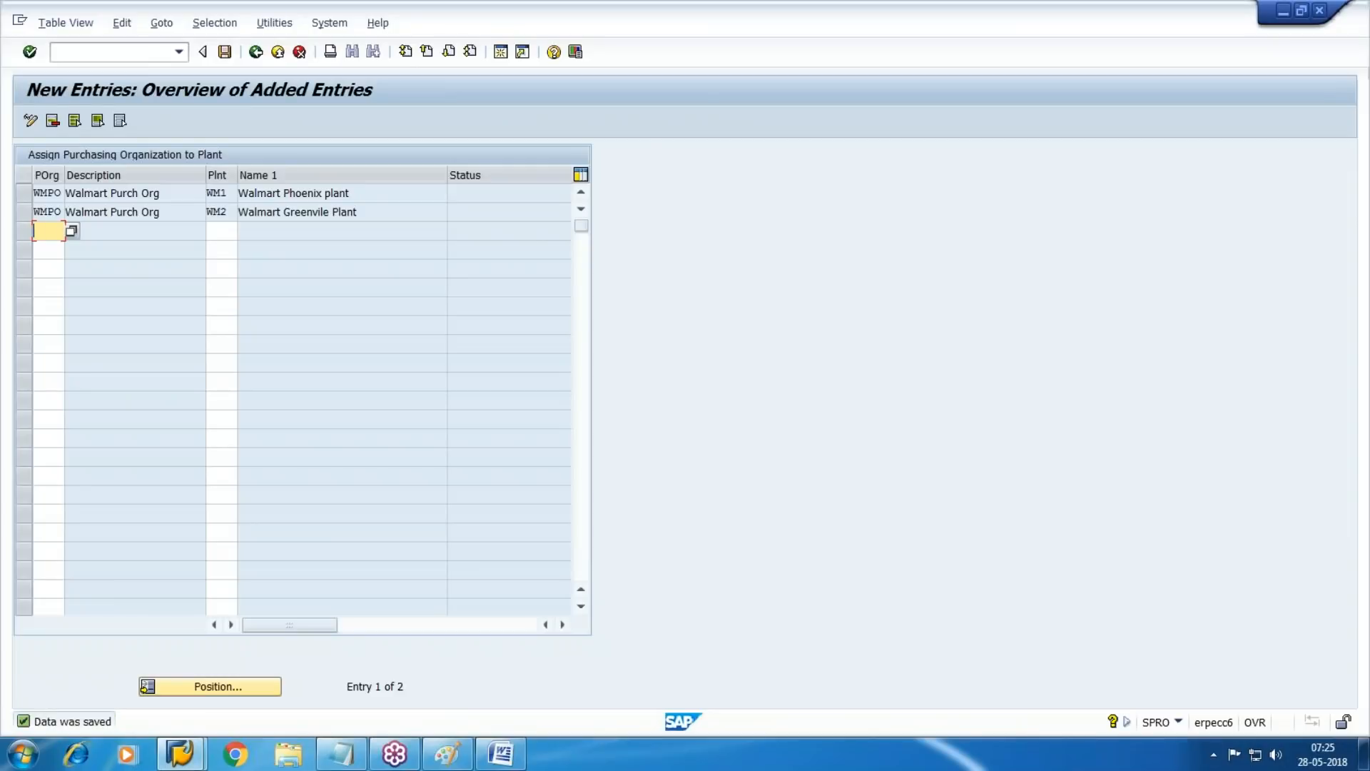
pyautogui.click(281, 52)
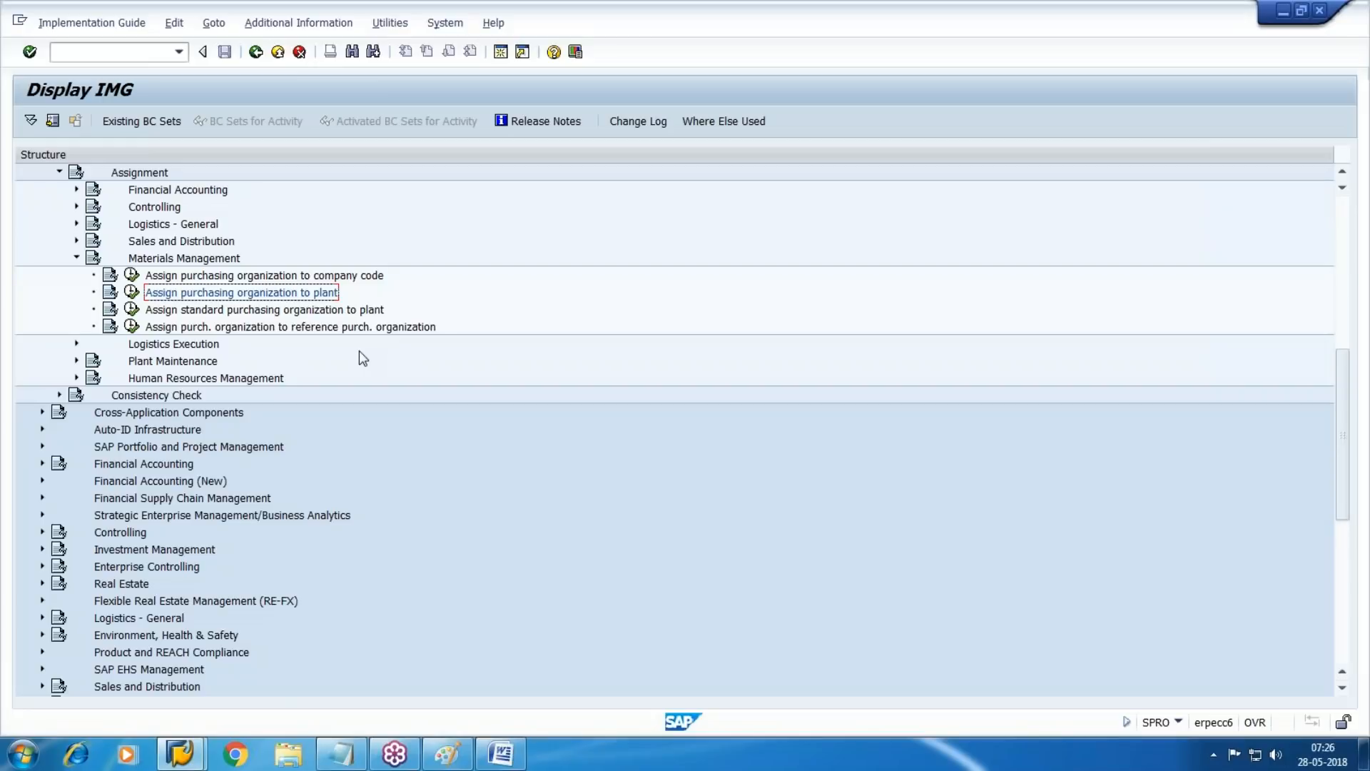
# Open the Logistics - General assignment activity that assigns plants to company codes
pyautogui.click(70, 259)
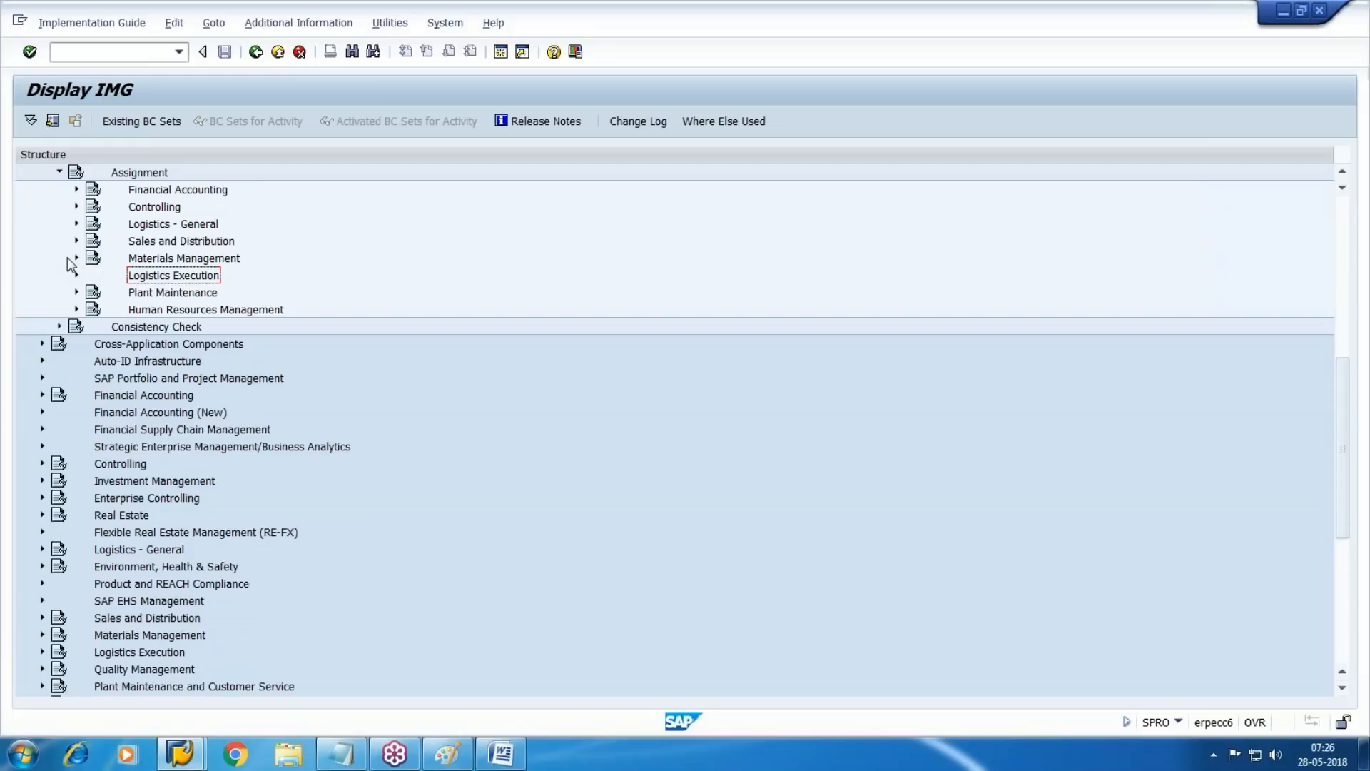
pyautogui.scroll(1, 70, 265)
pyautogui.scroll(1, 136, 325)
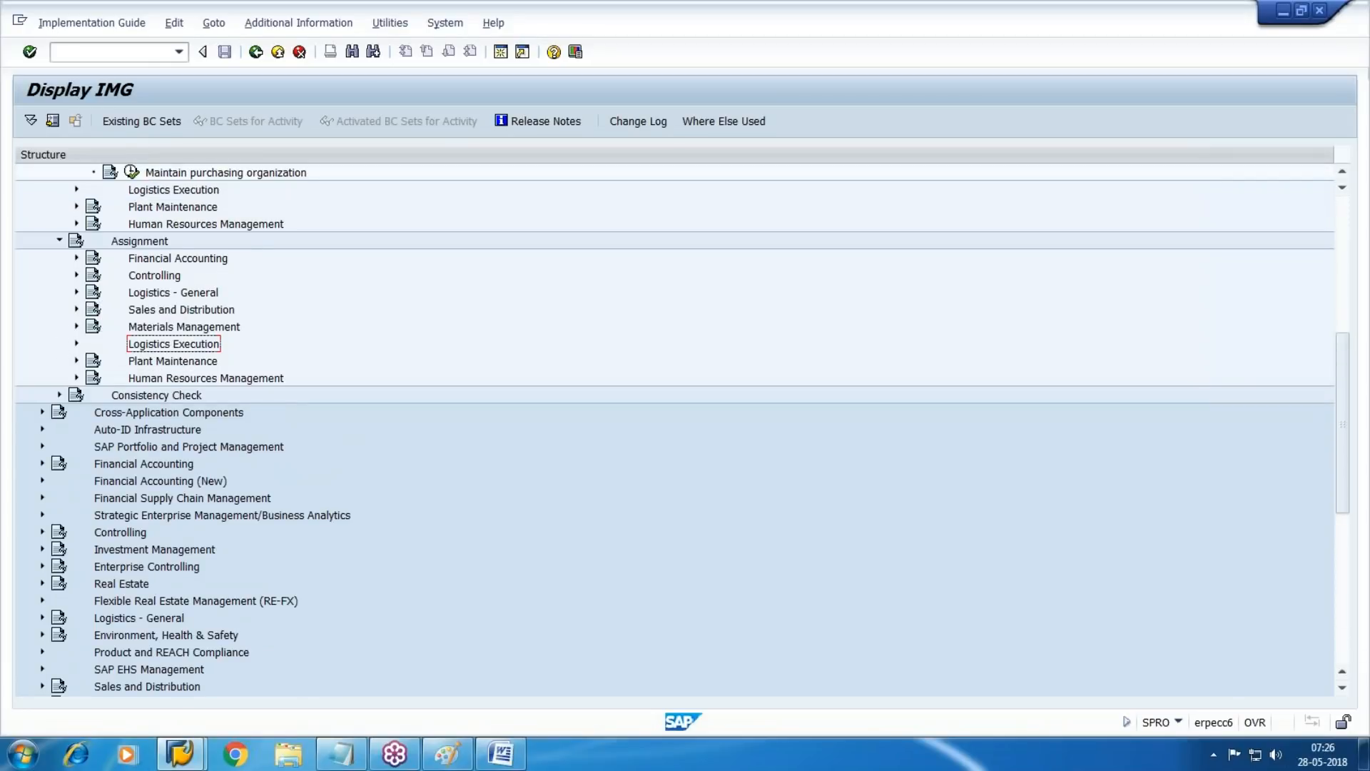
pyautogui.click(76, 327)
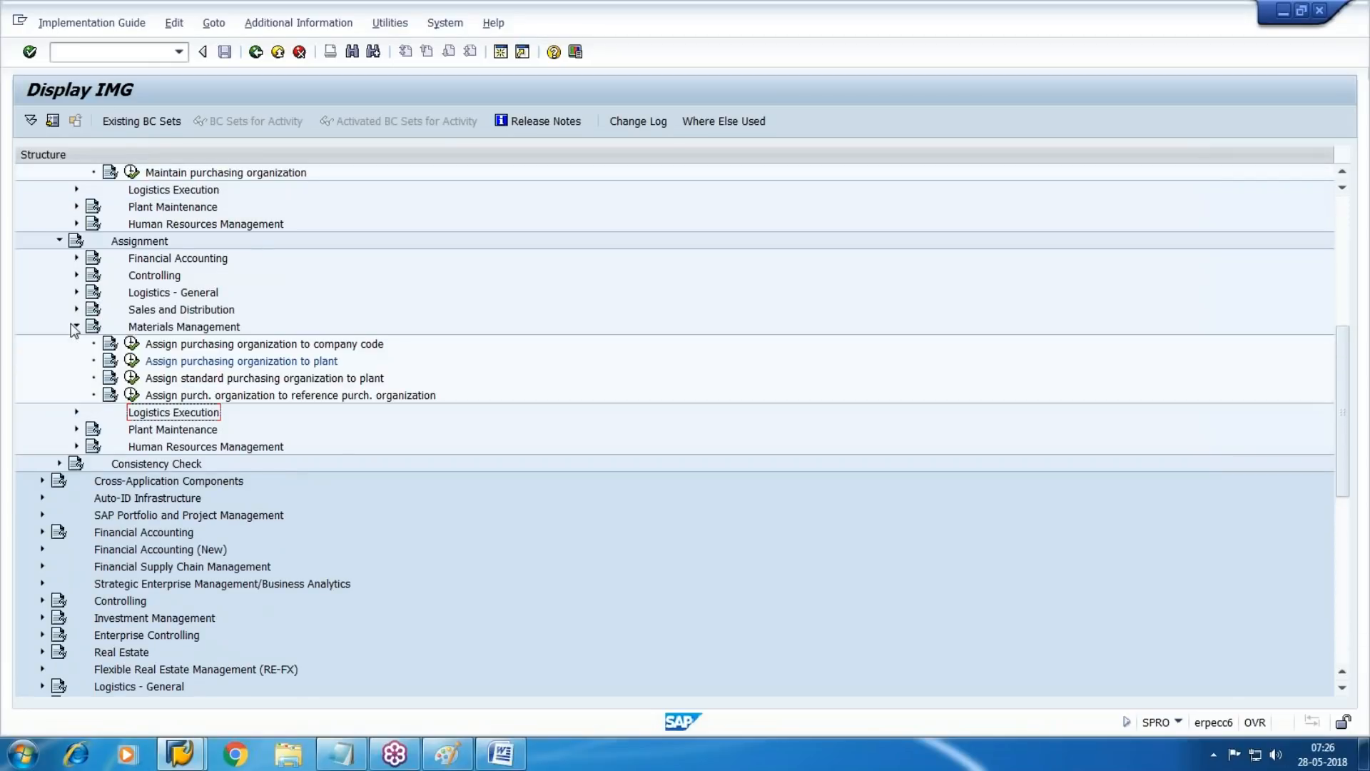
pyautogui.click(76, 292)
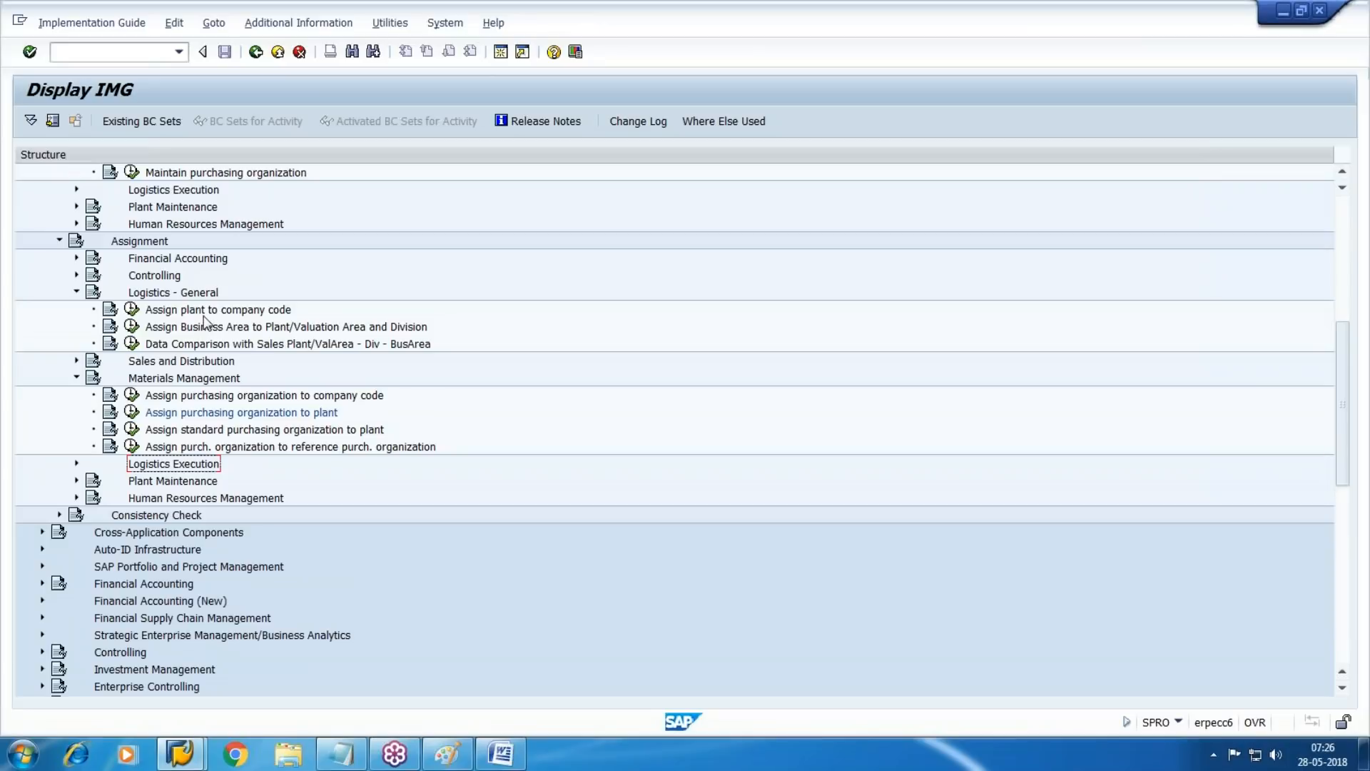
pyautogui.click(132, 309)
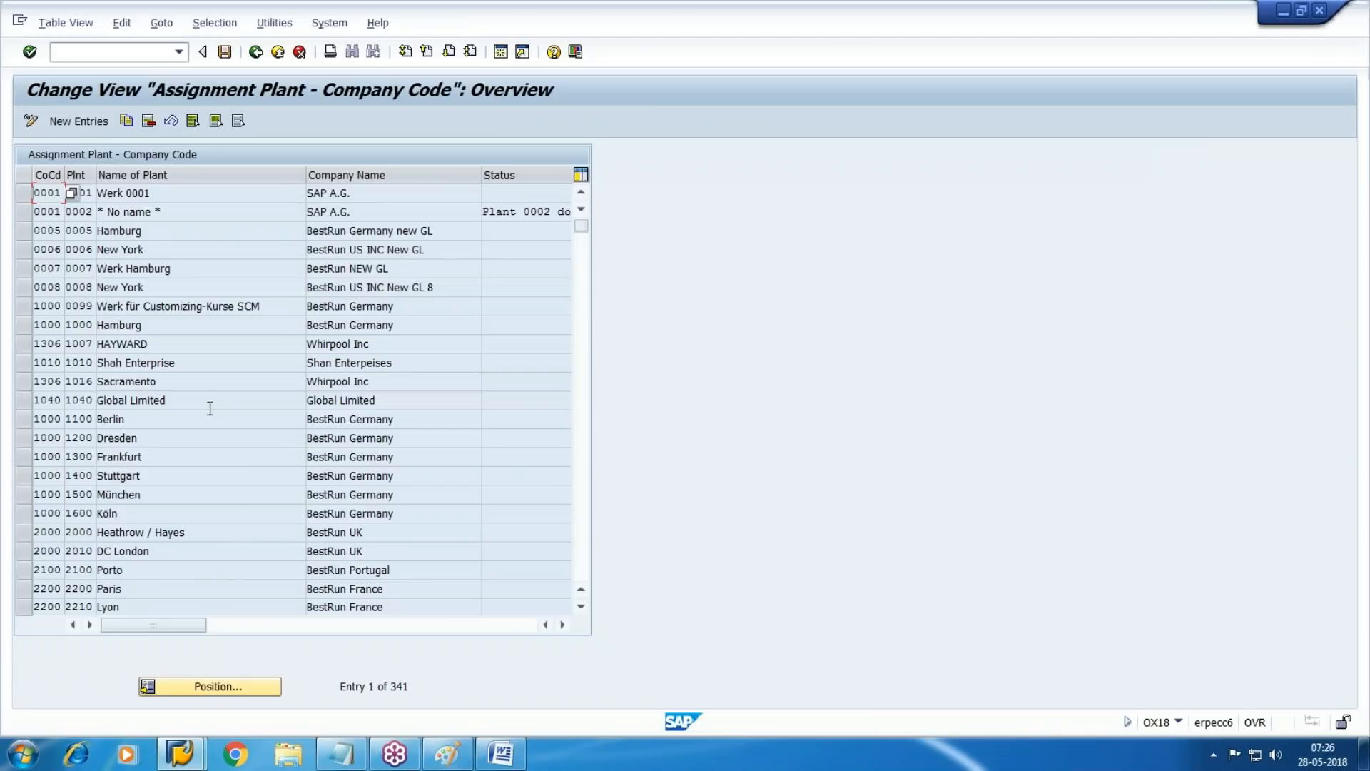
# Add new entries assigning plants WM1 and WM2 to company code WM10
pyautogui.click(77, 121)
pyautogui.write('WM10')
pyautogui.write('WM1')
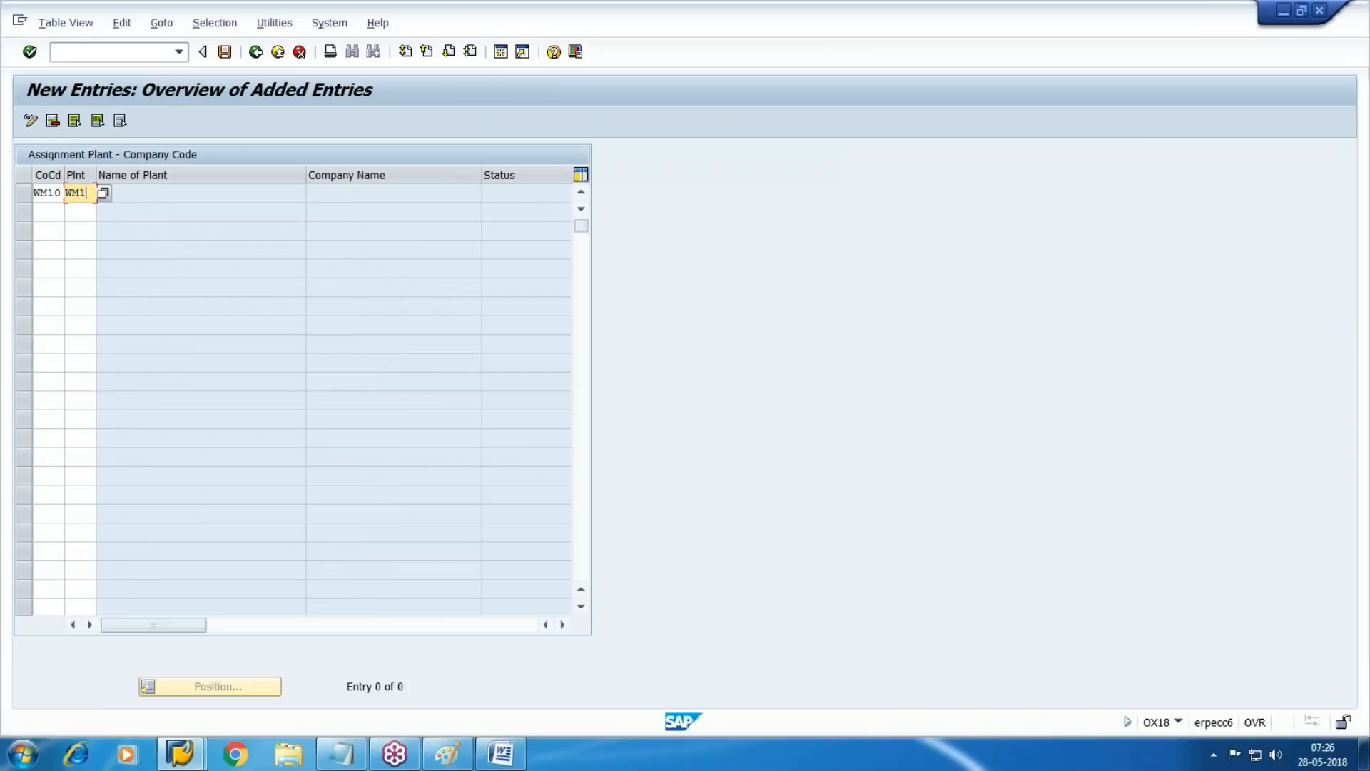
pyautogui.press('Tab')
pyautogui.write('WM')
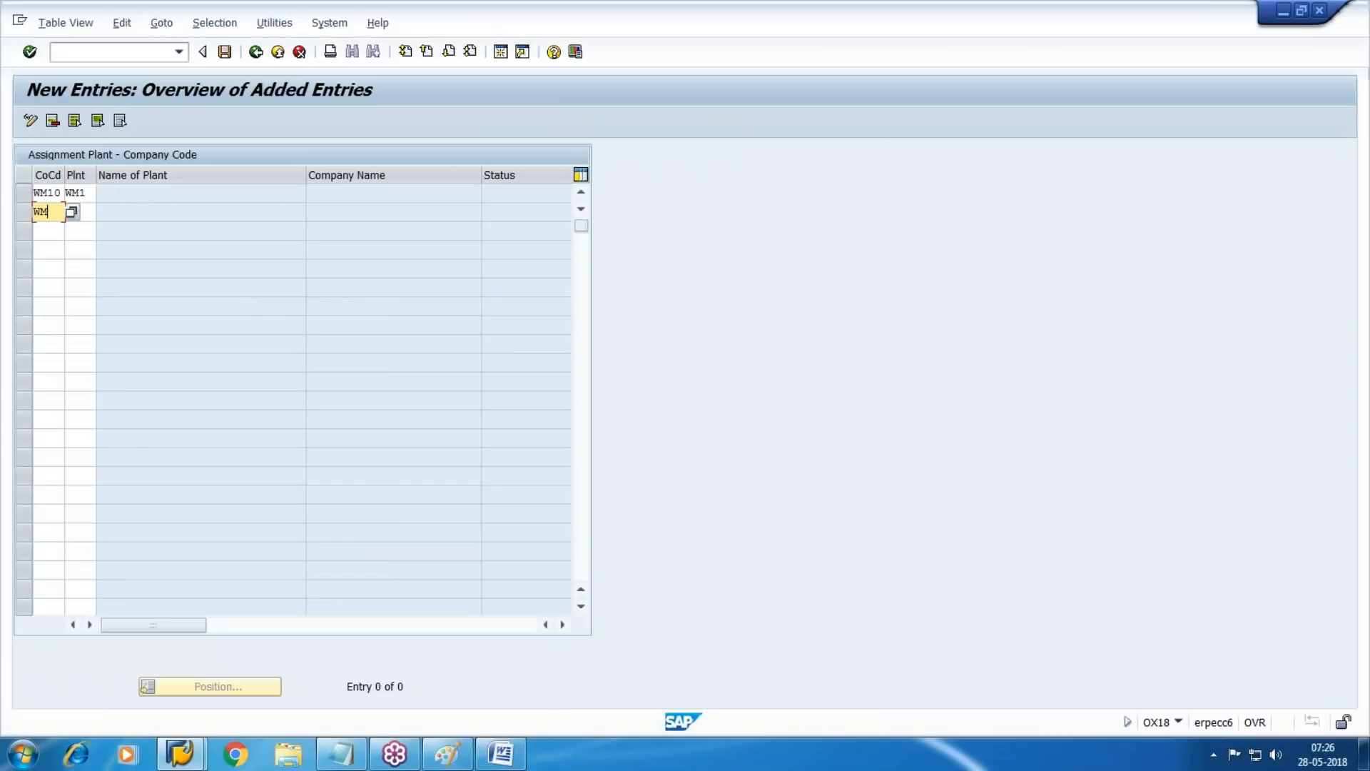
pyautogui.write('10 WM2')
pyautogui.press('Return')
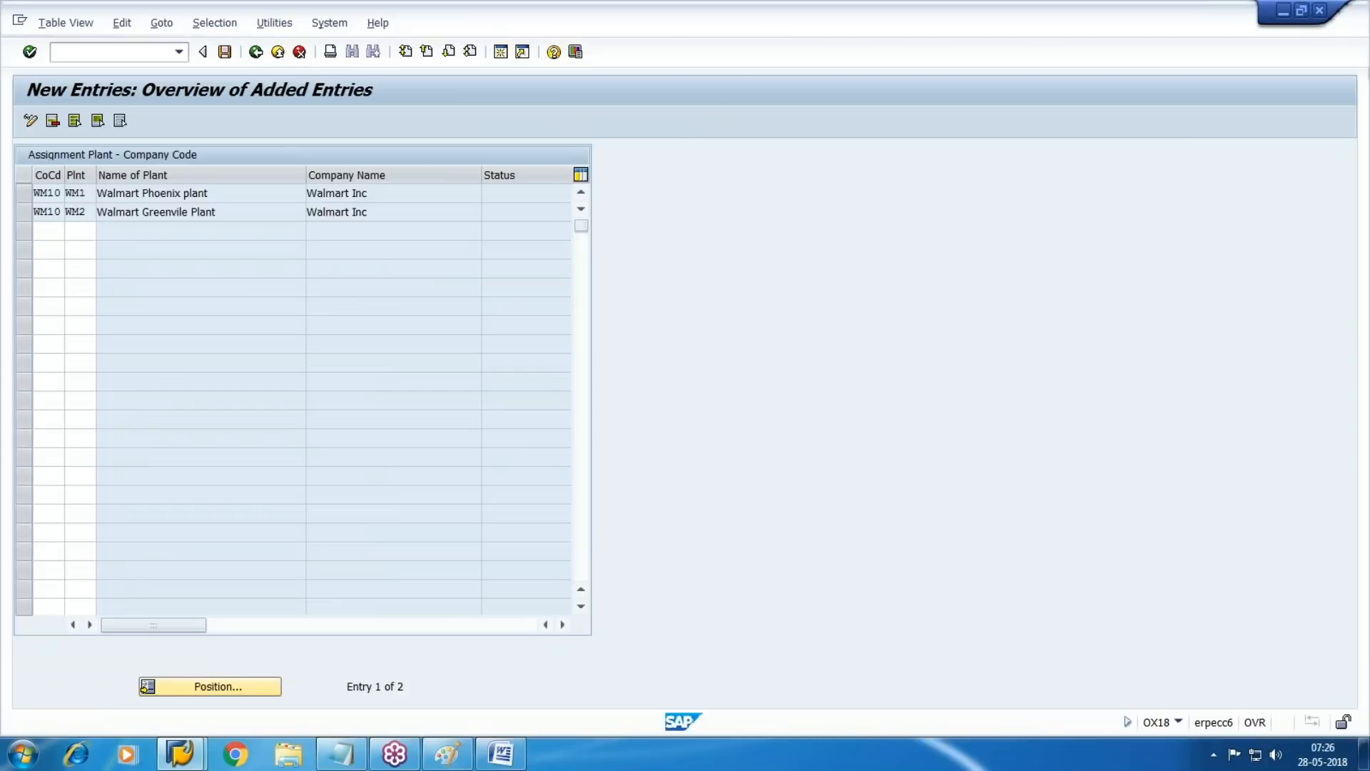
# Save the plant assignments in the customizing request and return to the implementation guide
pyautogui.hotkey('ctrl', 's')
pyautogui.press('Return')
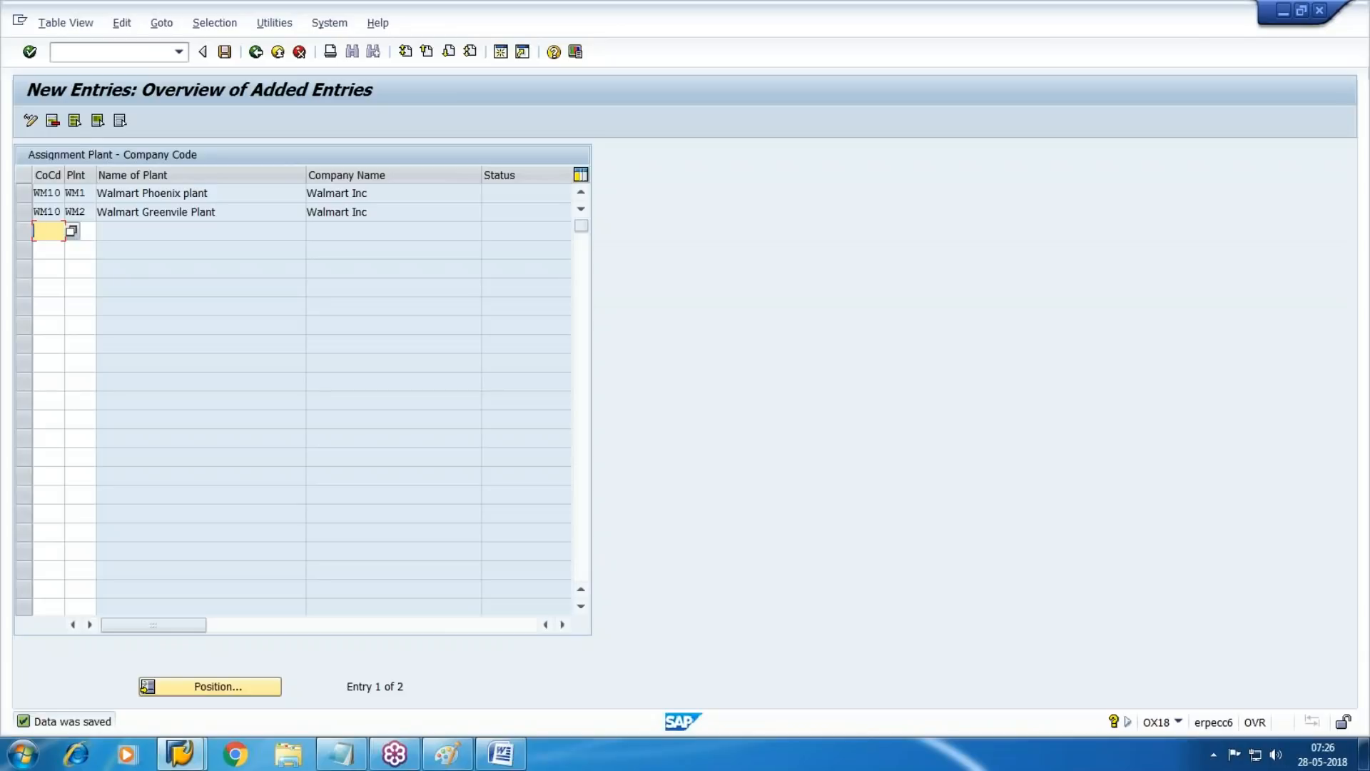
pyautogui.press('F3')
pyautogui.press('F3')
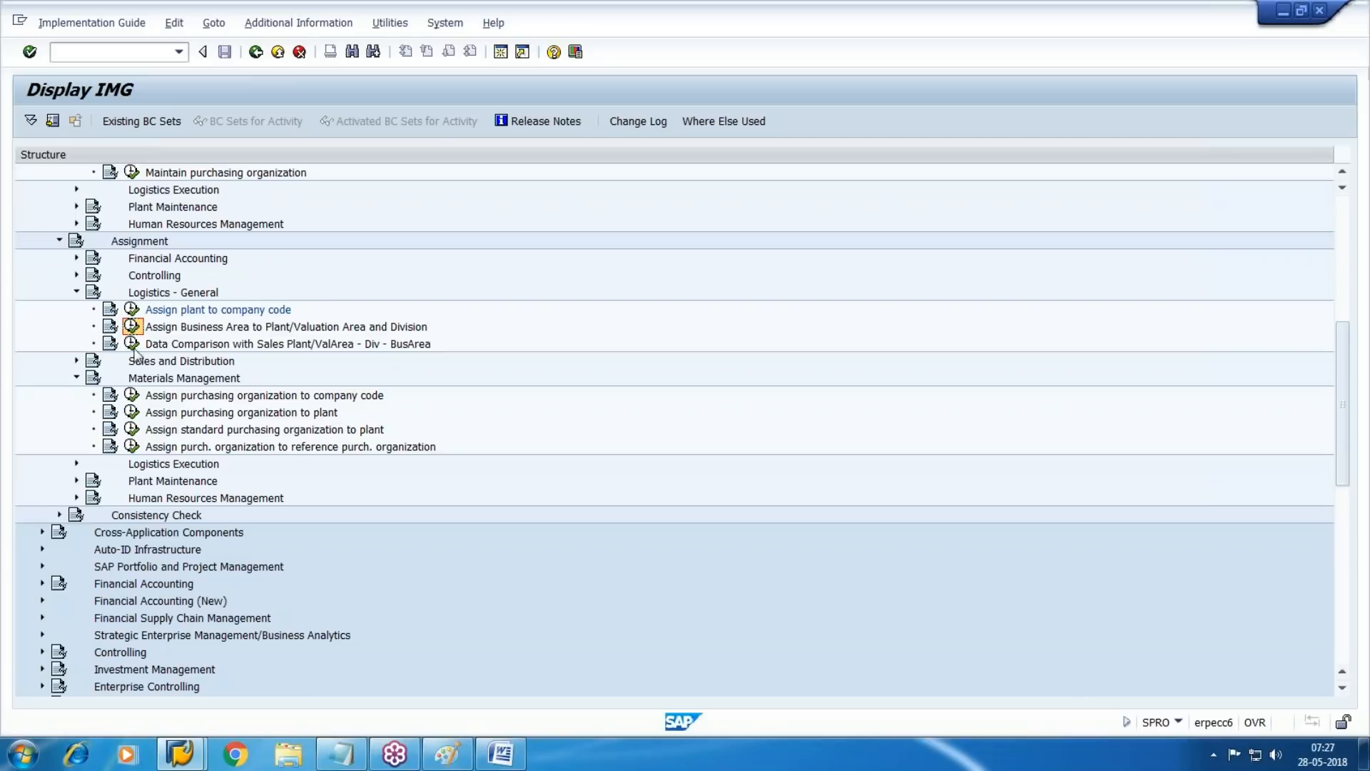
# Start Assign Business Area to Plant/Valuation Area and Division, and enter valuation area WM1 with division WM and business area UN1 under valuation area - division
pyautogui.click(132, 326)
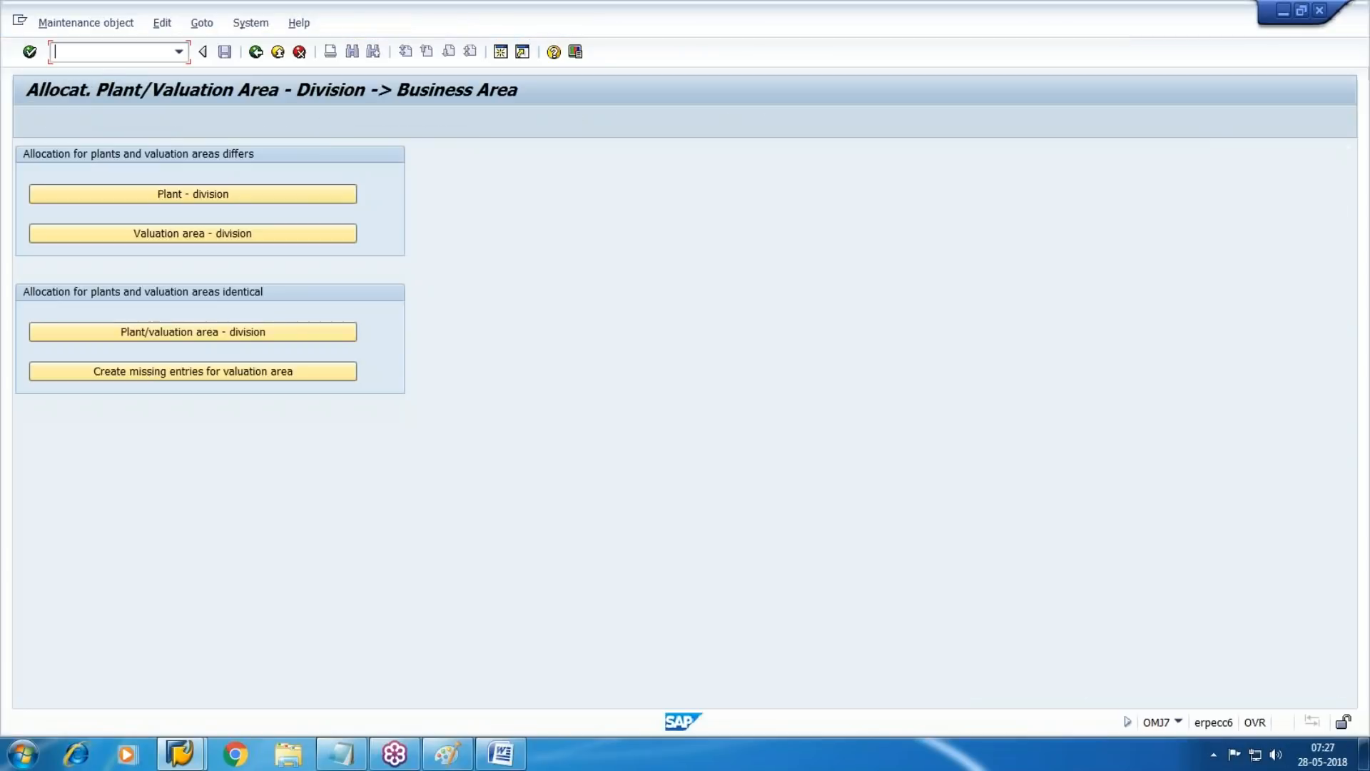
pyautogui.click(174, 230)
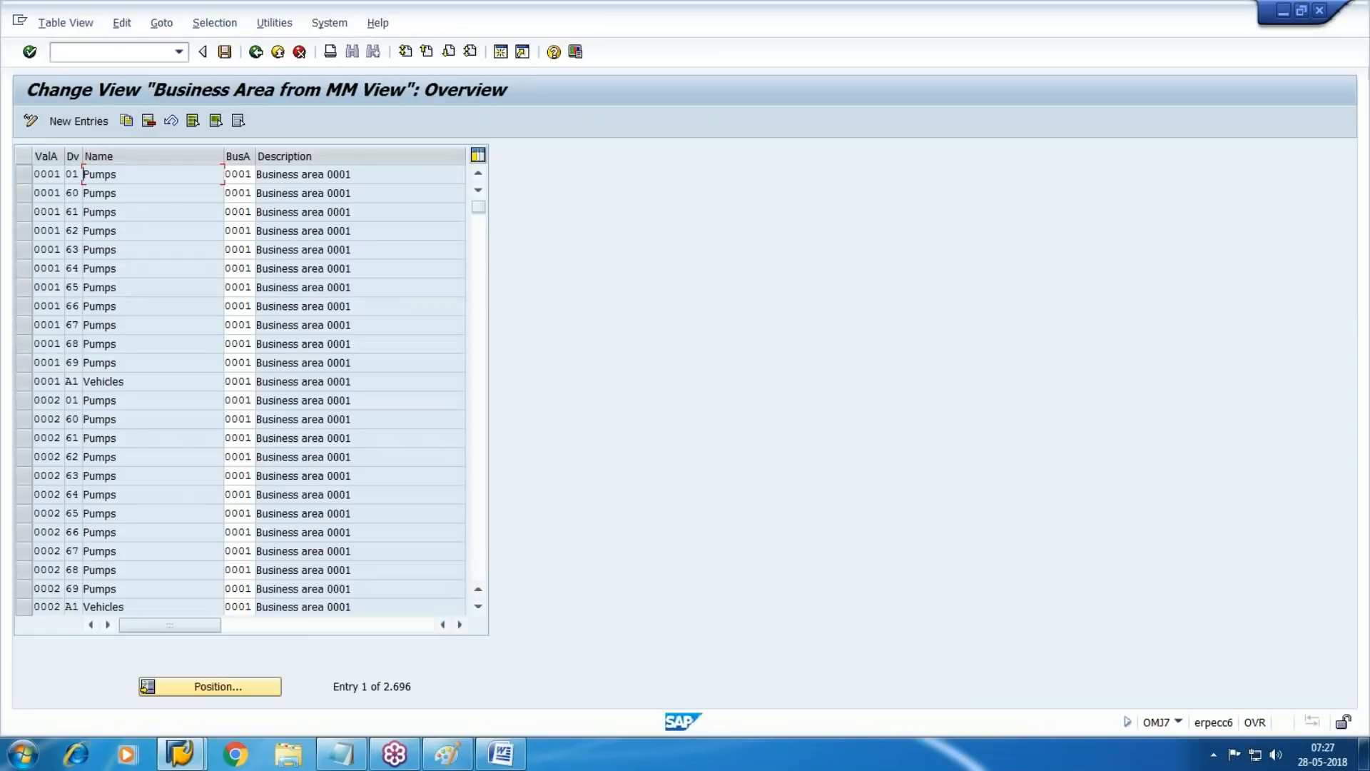
pyautogui.press('F5')
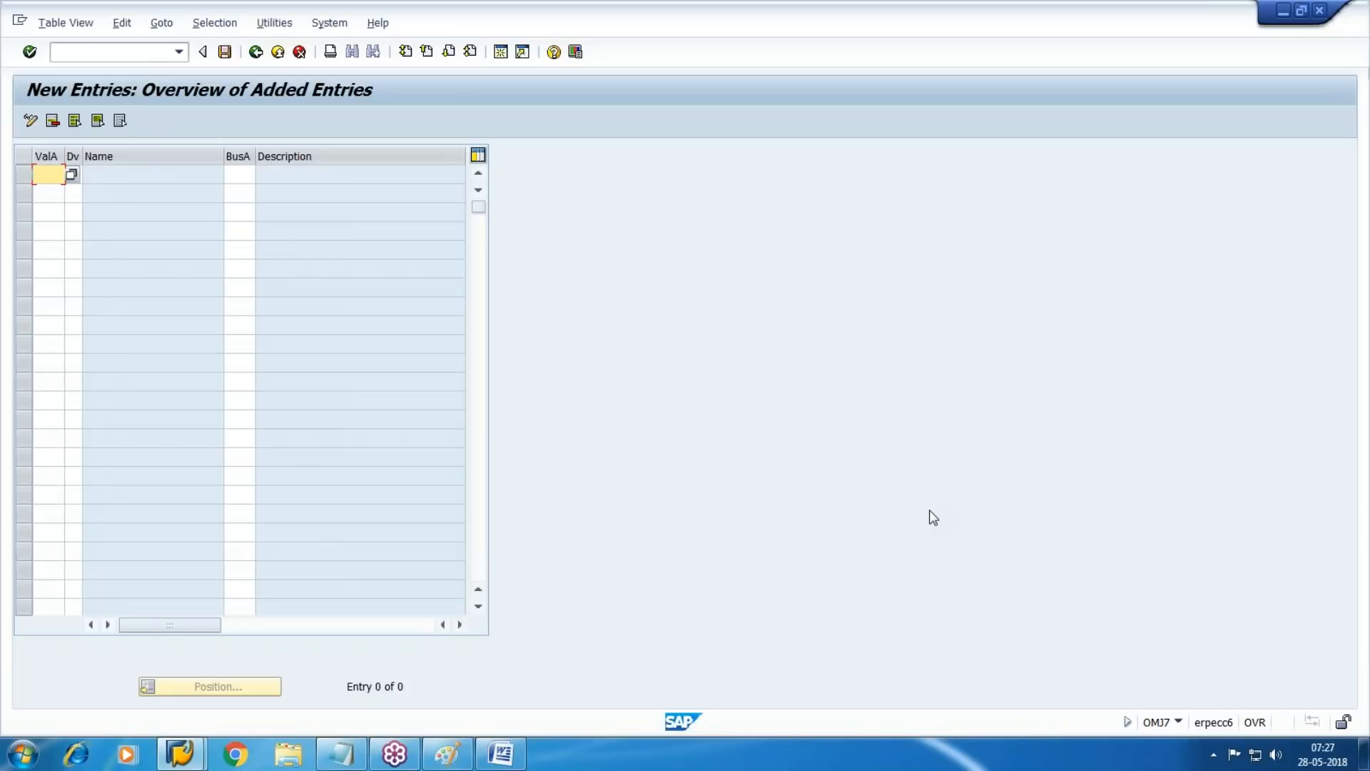
pyautogui.write('WM1')
pyautogui.press('Tab')
pyautogui.write('WM')
pyautogui.press('Tab')
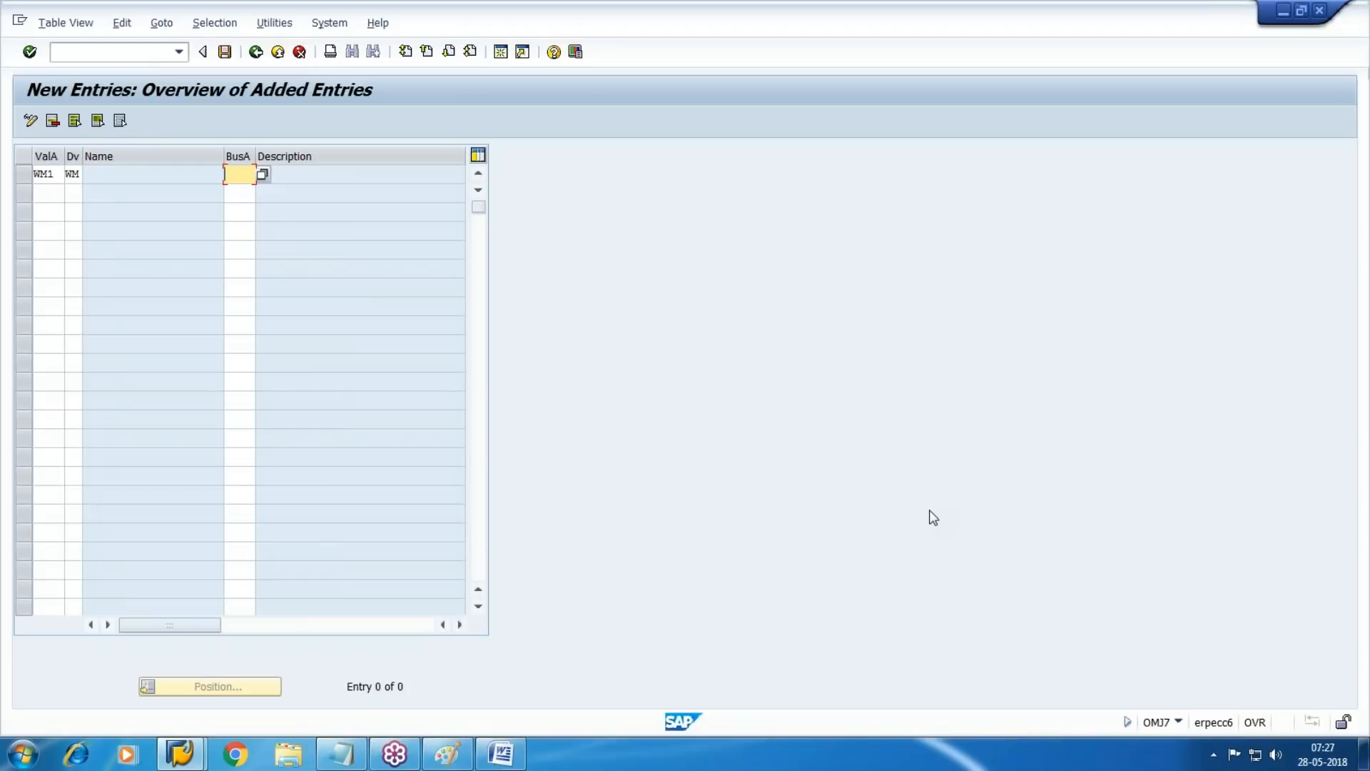
pyautogui.write('UN')
pyautogui.press('Down')
pyautogui.press('Down')
pyautogui.press('Return')
pyautogui.press('Tab')
# Add a second entry for valuation area WM2 with division WM and business area UN2
pyautogui.write('WM2')
pyautogui.press('Tab')
pyautogui.write('WM')
pyautogui.press('Tab')
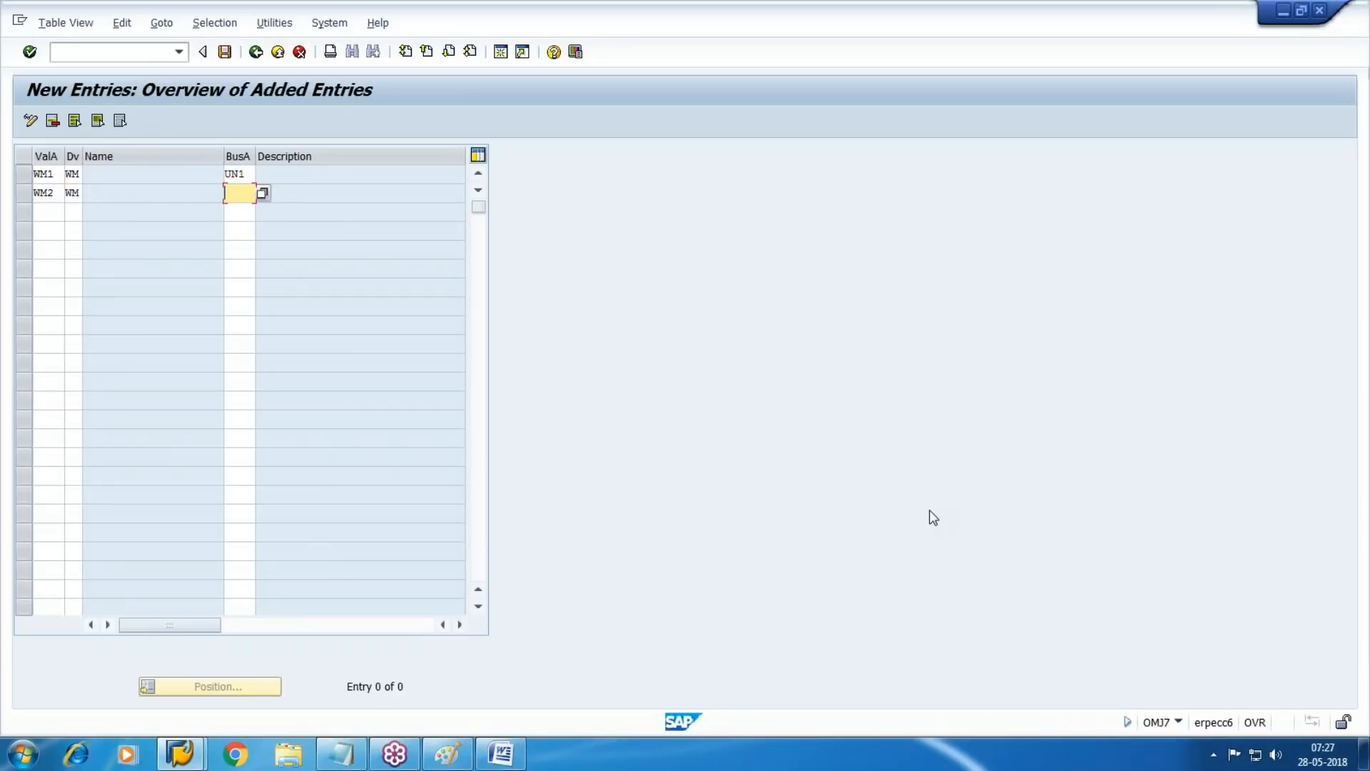
pyautogui.write('UN')
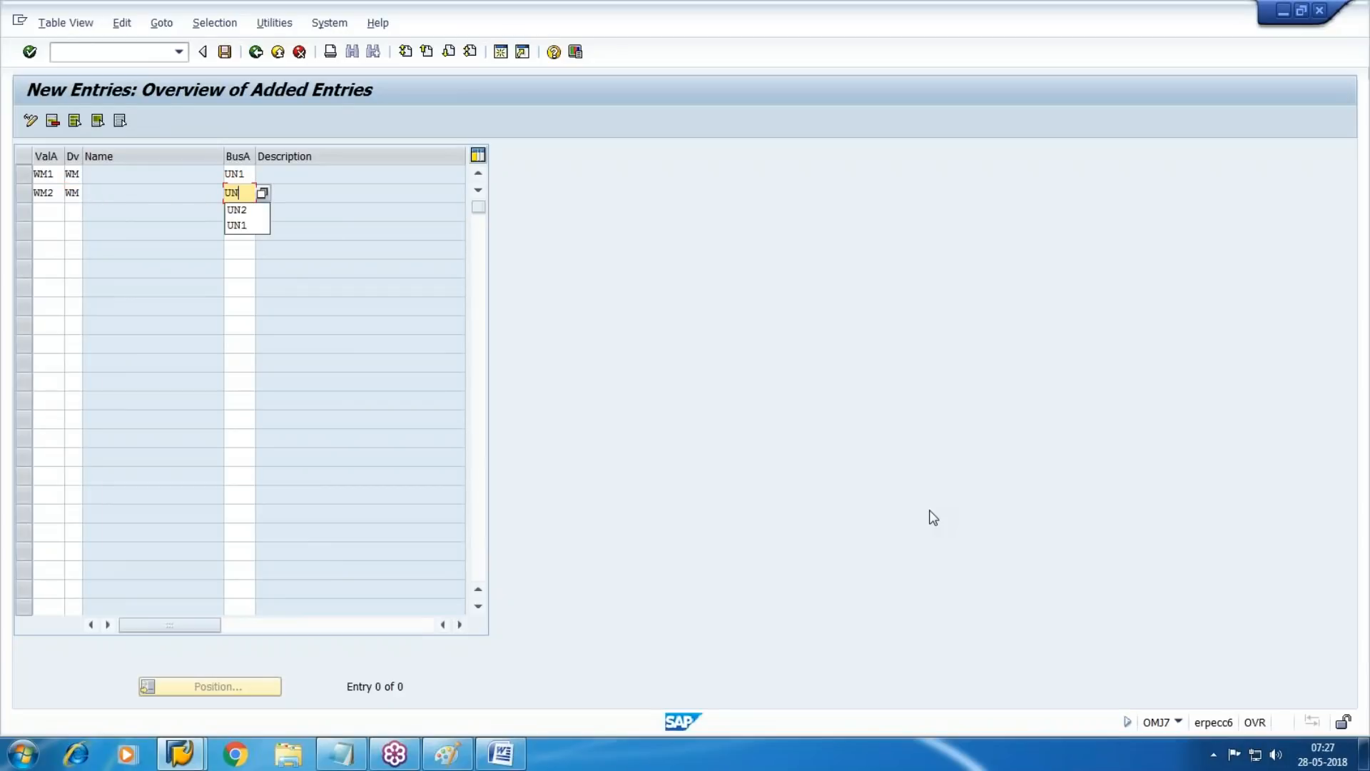
pyautogui.write('2')
pyautogui.press('Return')
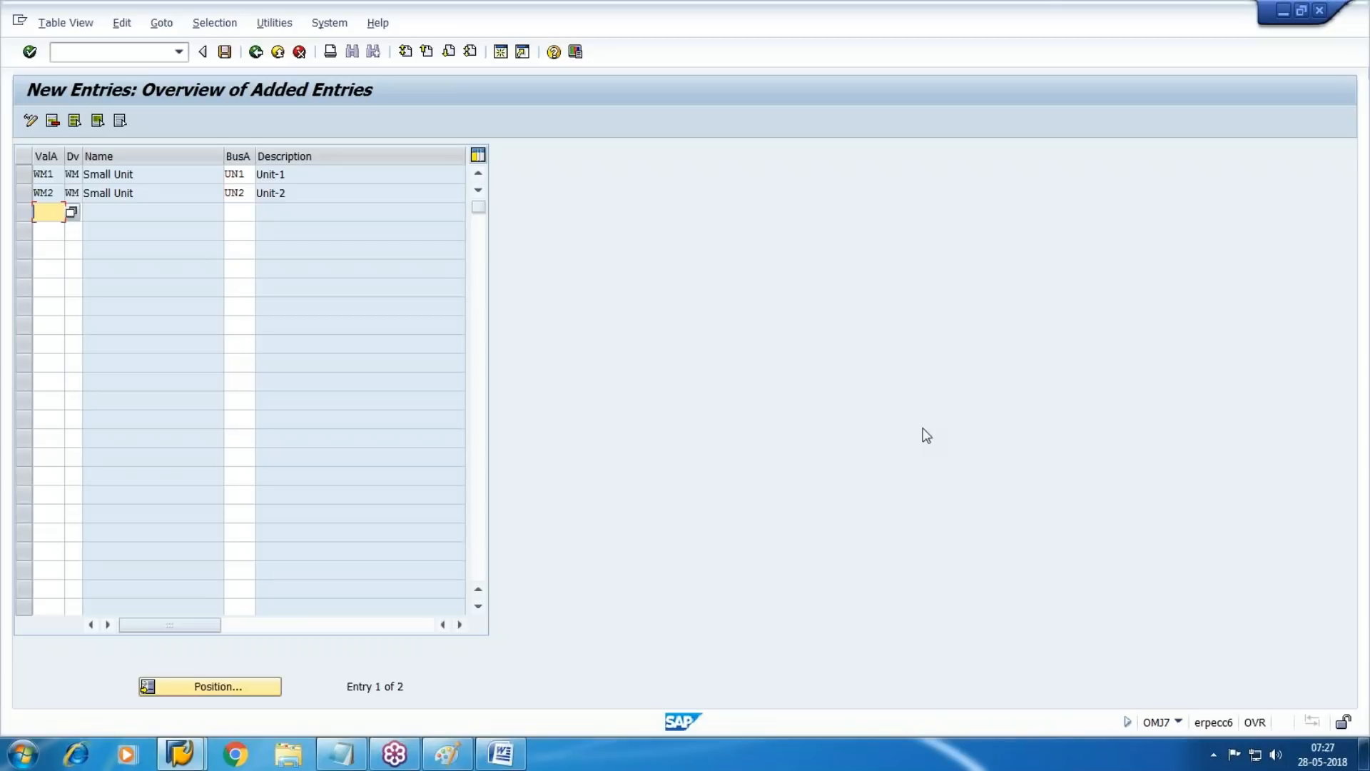
# Save the business area assignments in the customizing request and return to the implementation guide
pyautogui.click(225, 51)
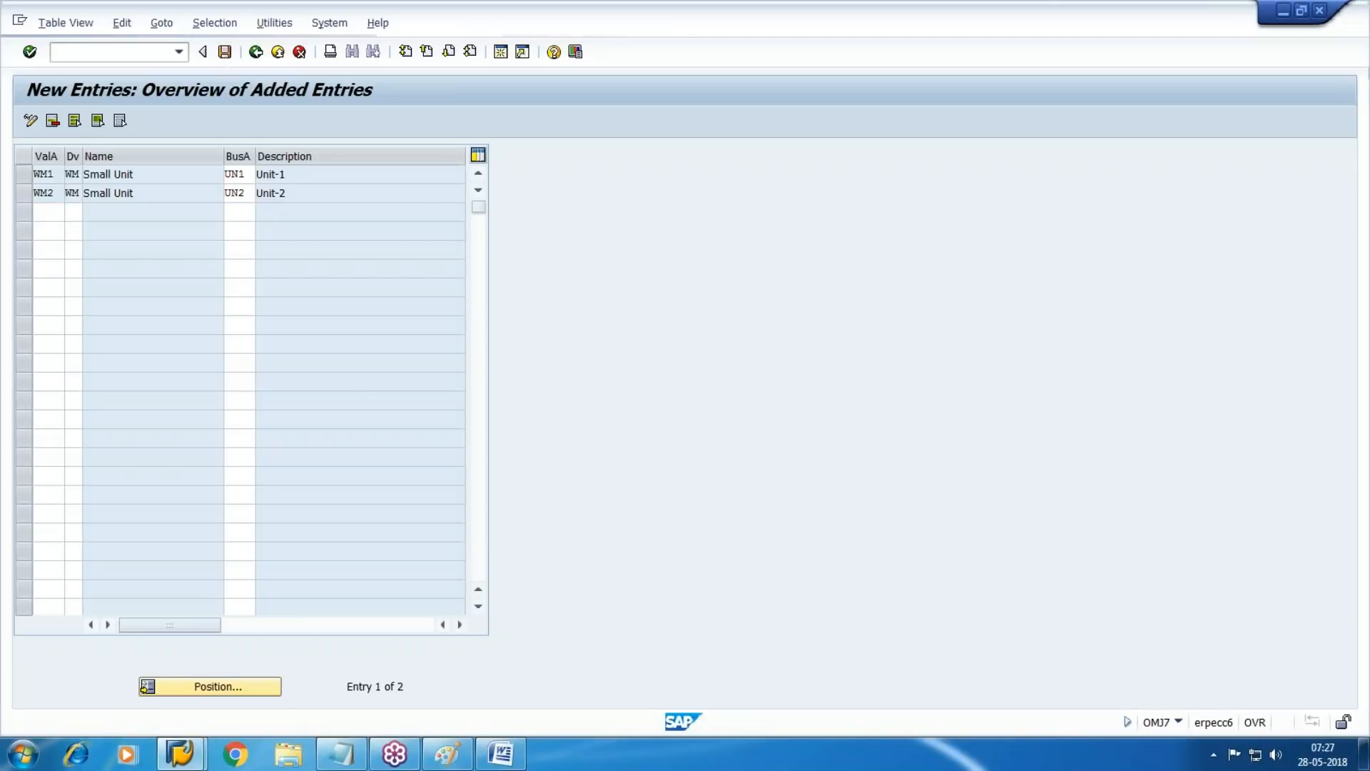
pyautogui.click(294, 318)
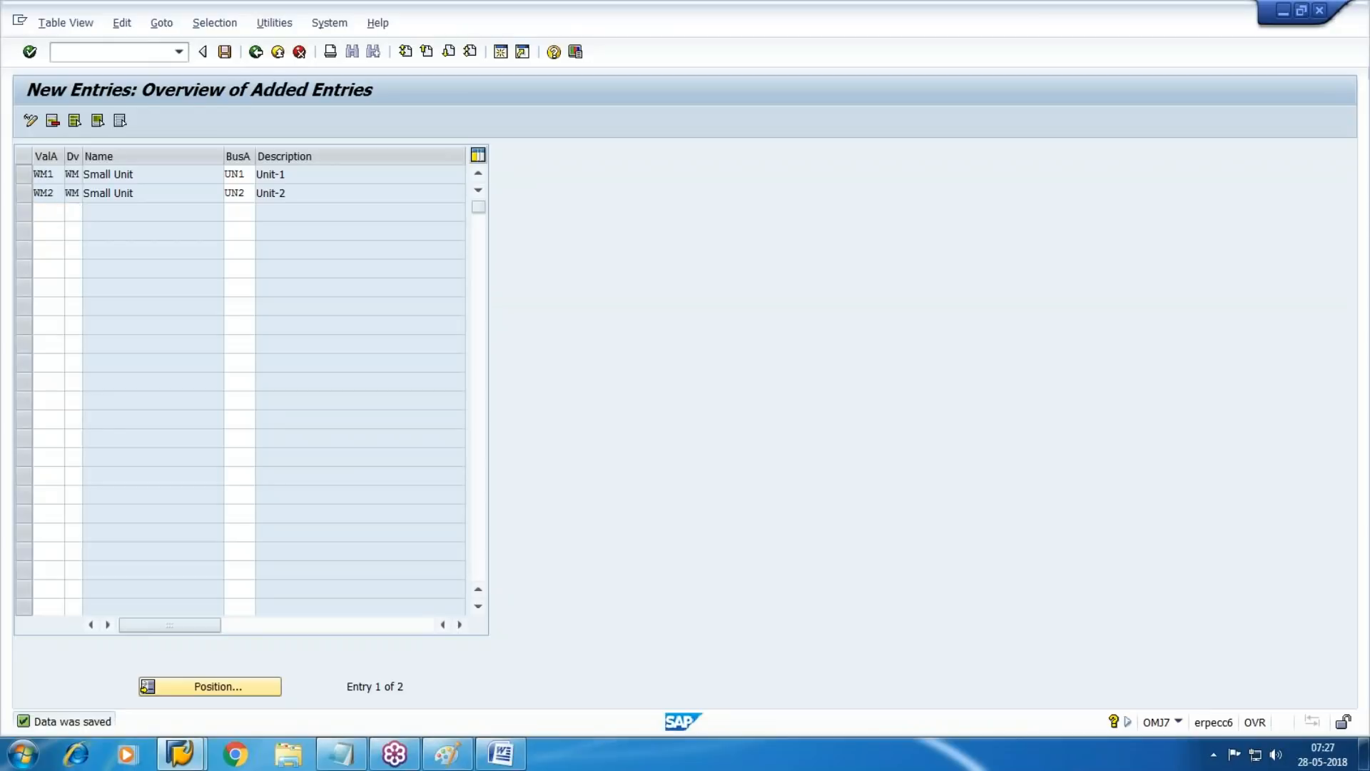
pyautogui.press('F3')
pyautogui.press('F3')
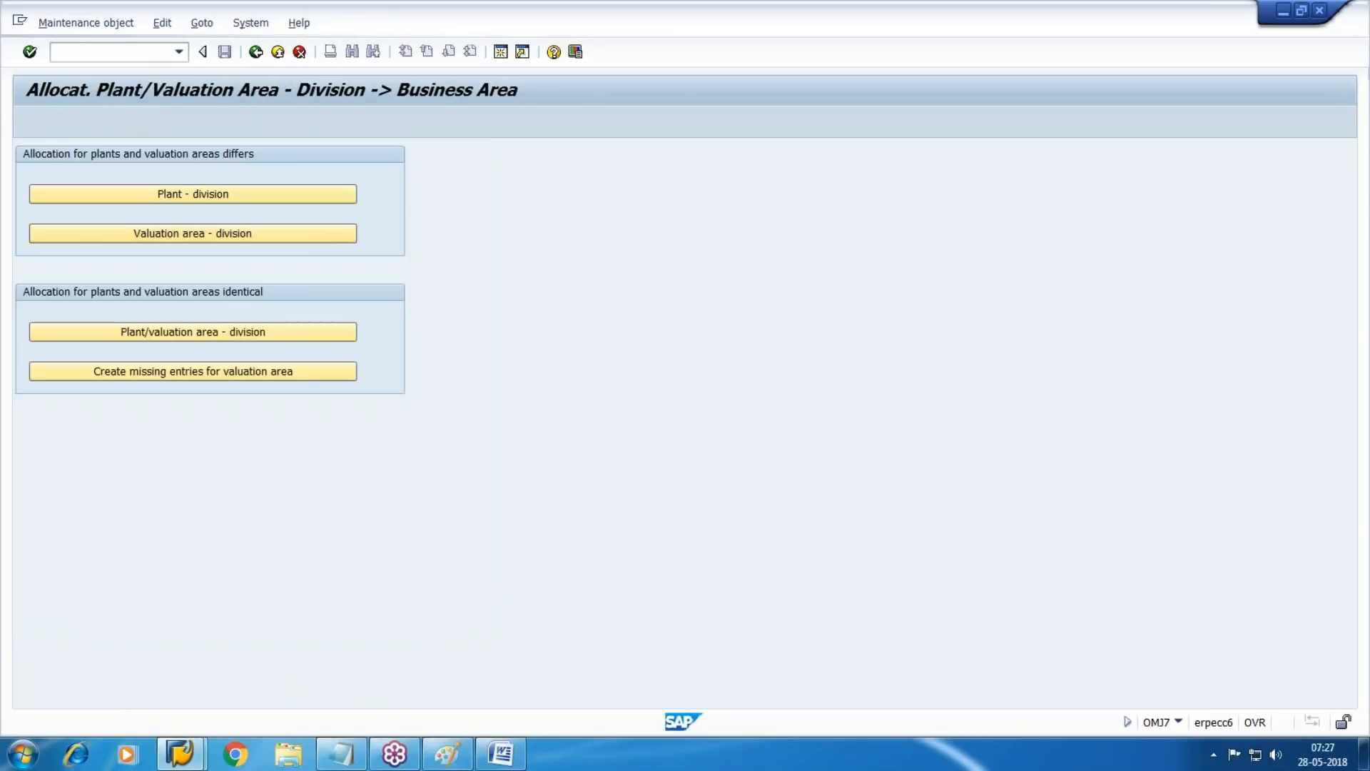
pyautogui.press('F3')
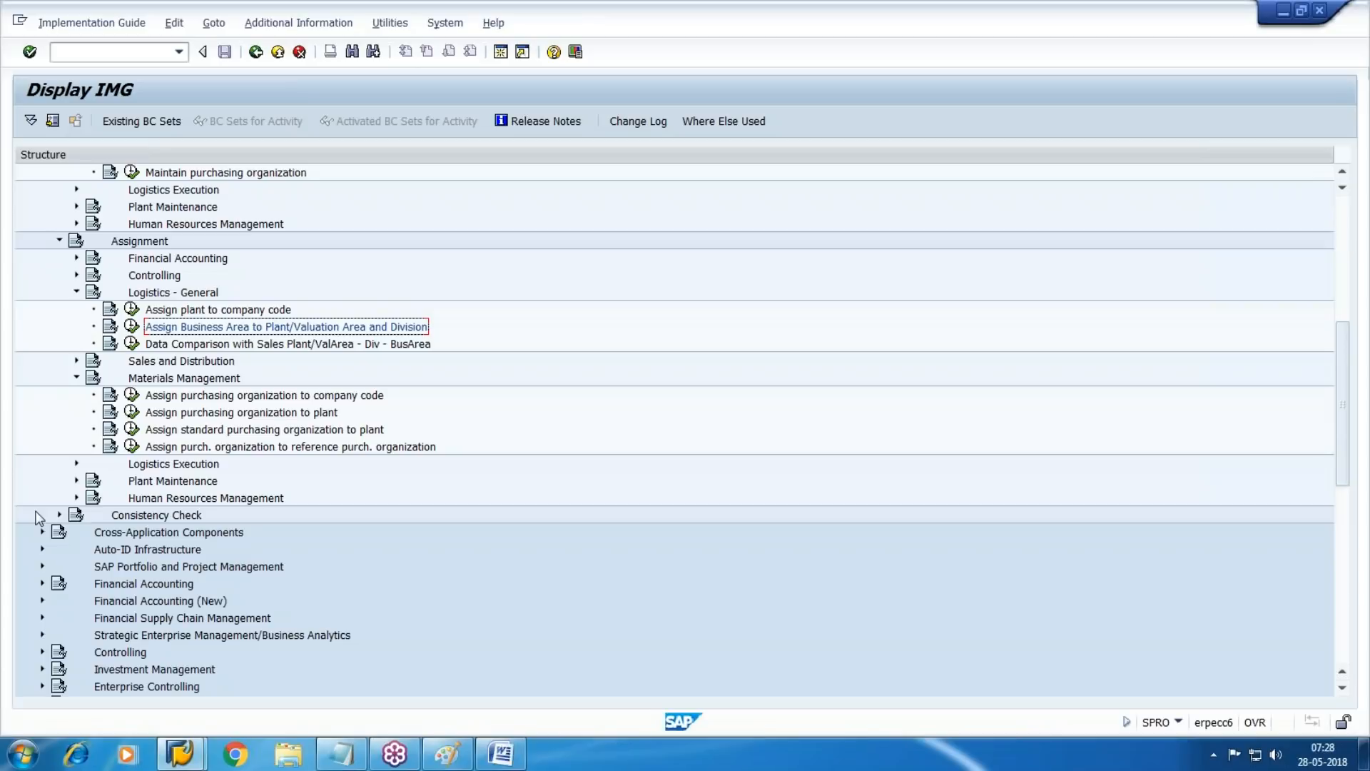
# Open the Create Purchasing Groups activity in the Purchasing section of Materials Management
pyautogui.scroll(-1, 159, 535)
pyautogui.scroll(-5, 159, 535)
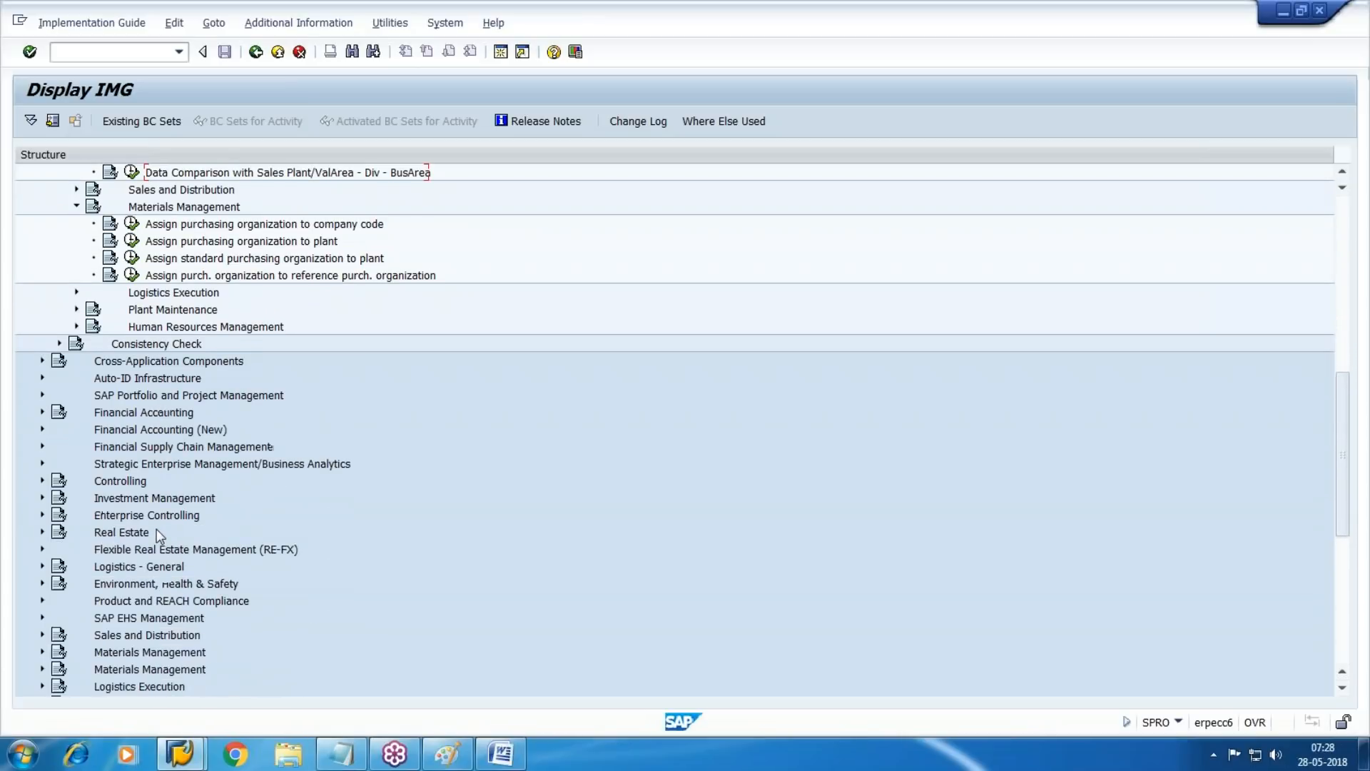
pyautogui.click(43, 515)
pyautogui.scroll(-3, 333, 550)
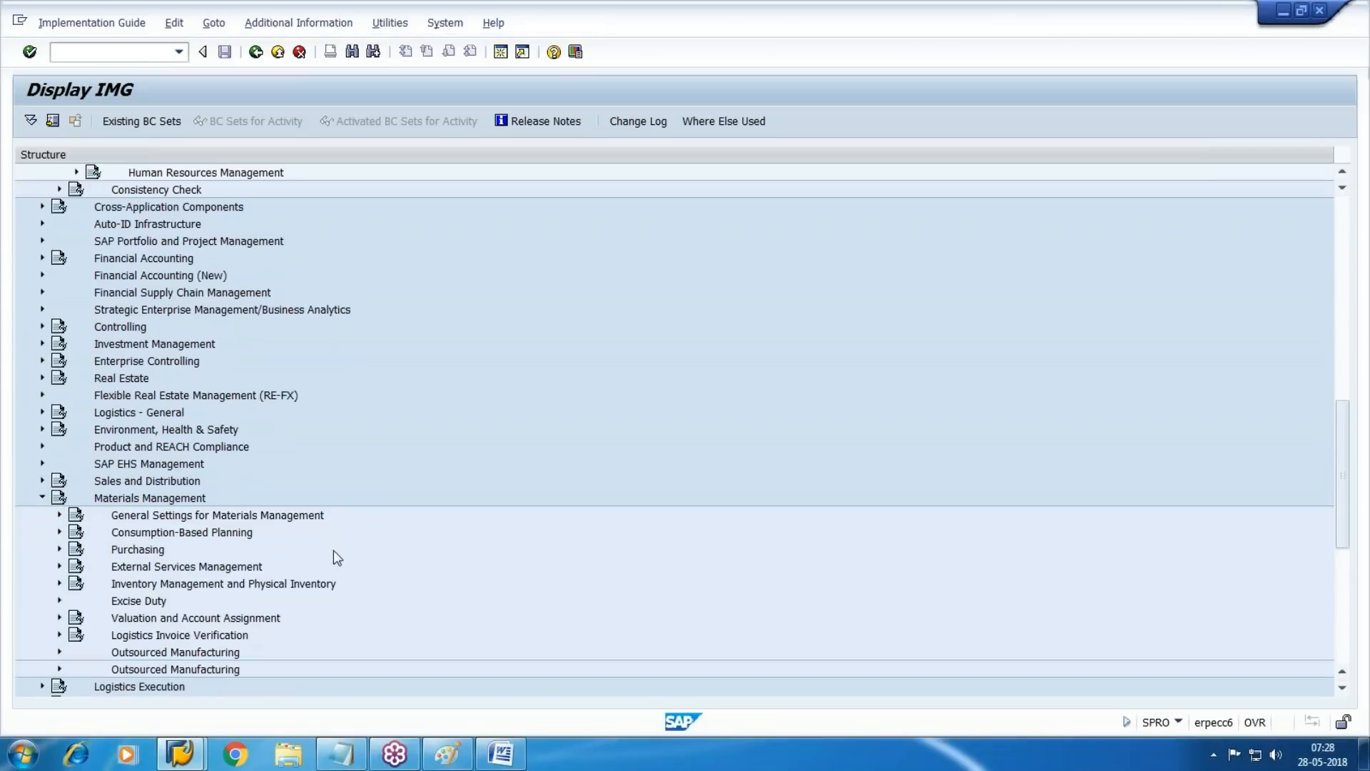
pyautogui.click(59, 394)
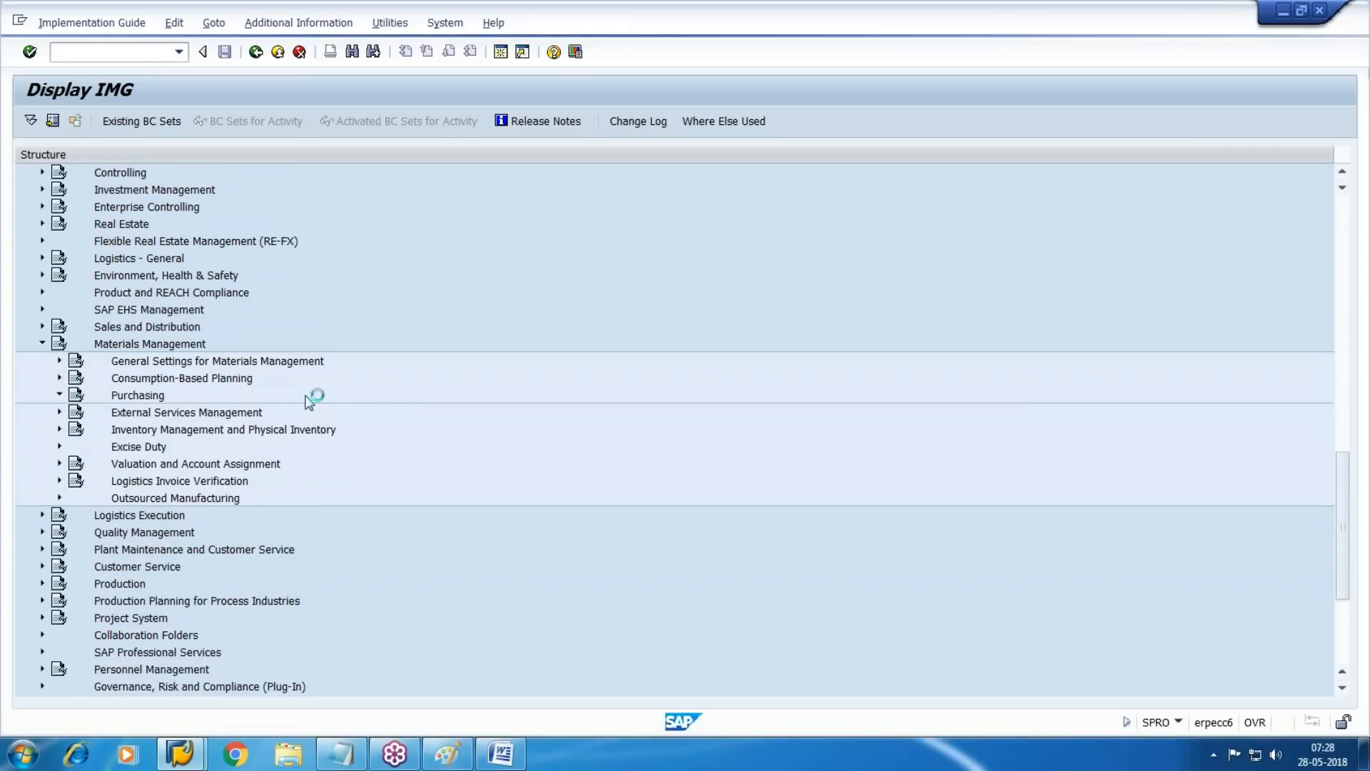
pyautogui.scroll(3, 304, 400)
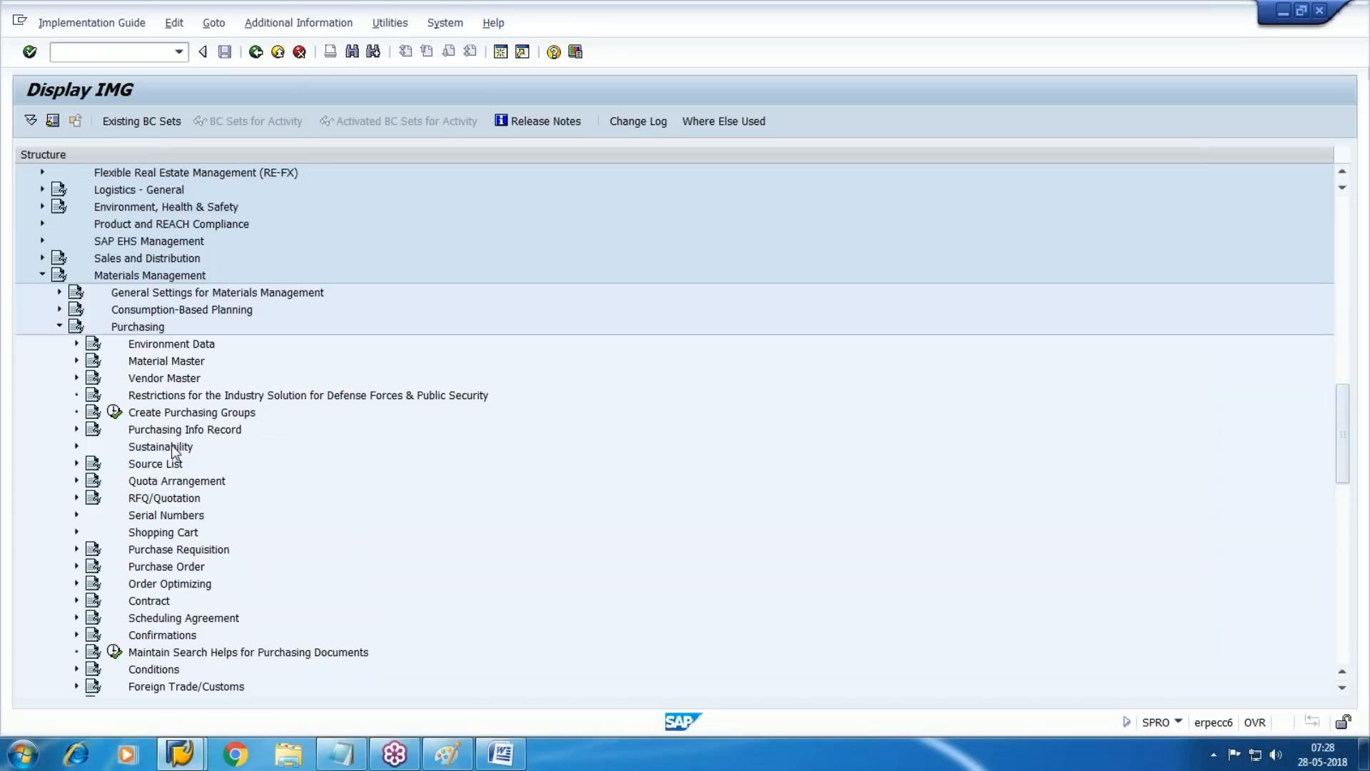
pyautogui.click(114, 412)
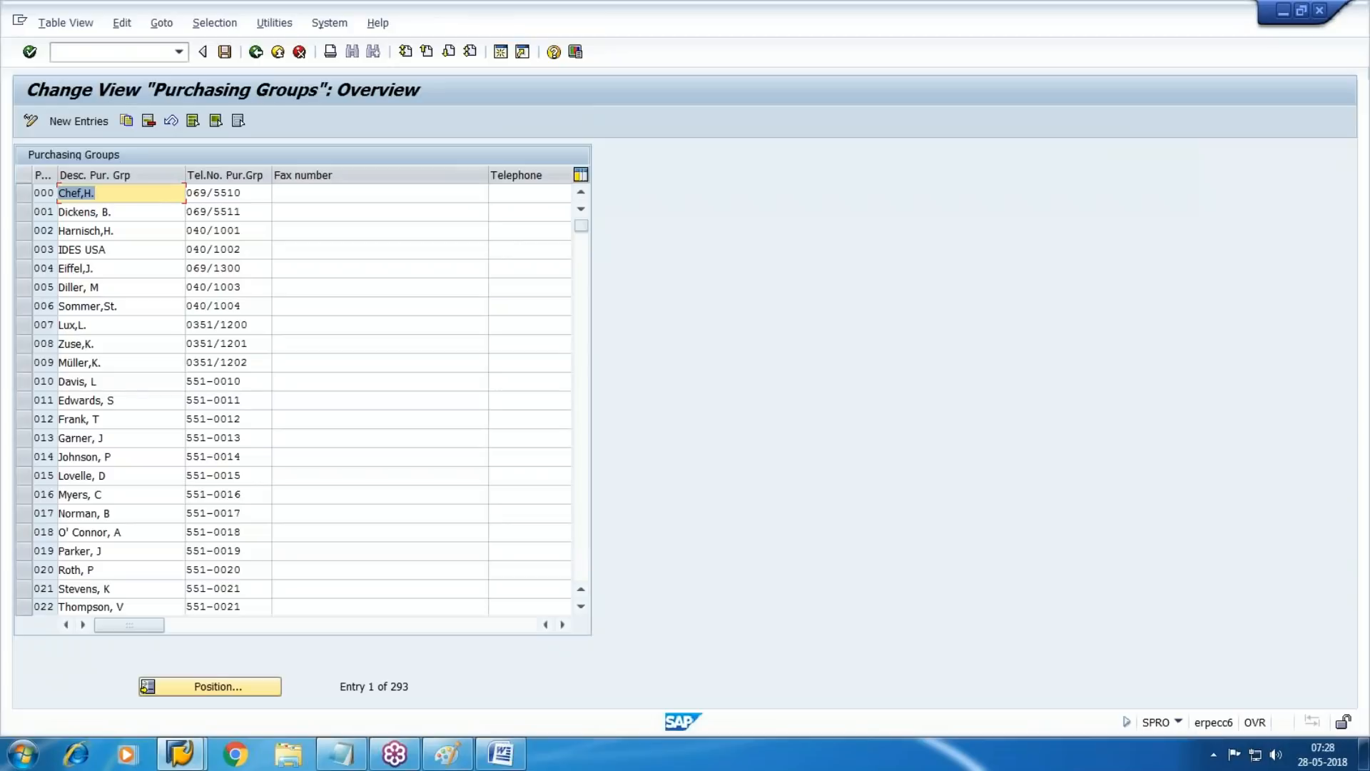
# Create purchasing group WMP with the description "Walmart Purch grp" and save it in the customizing request
pyautogui.click(86, 121)
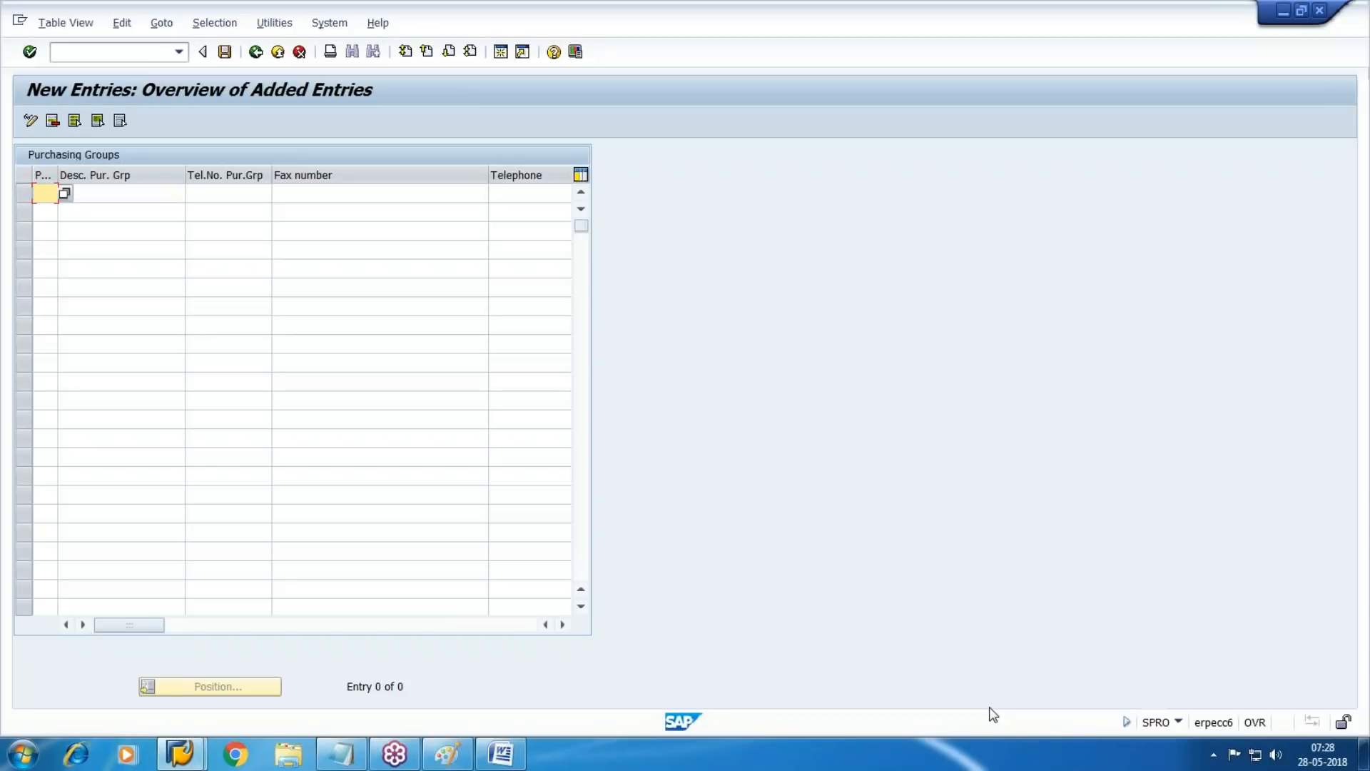
pyautogui.write('WMP')
pyautogui.press('Tab')
pyautogui.write('Walmart Purch grp')
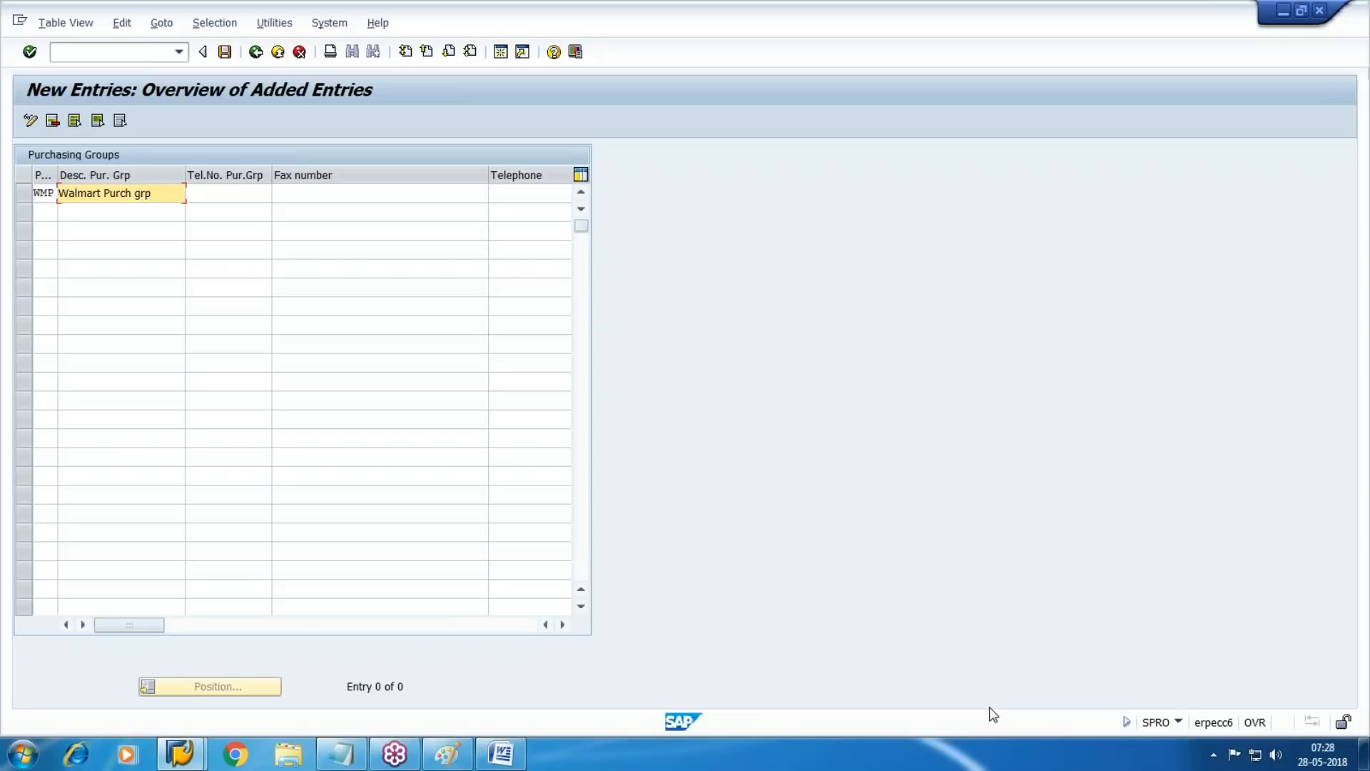
pyautogui.click(226, 52)
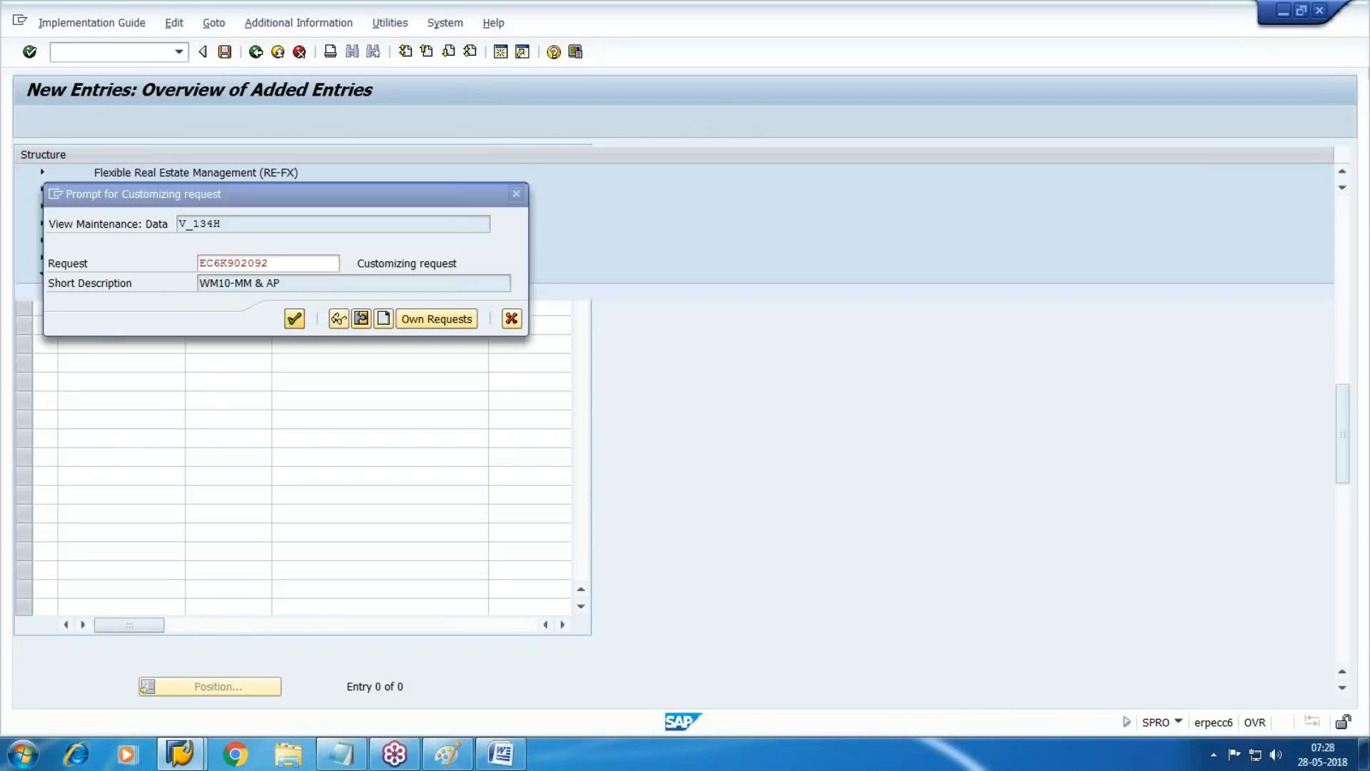
pyautogui.click(293, 316)
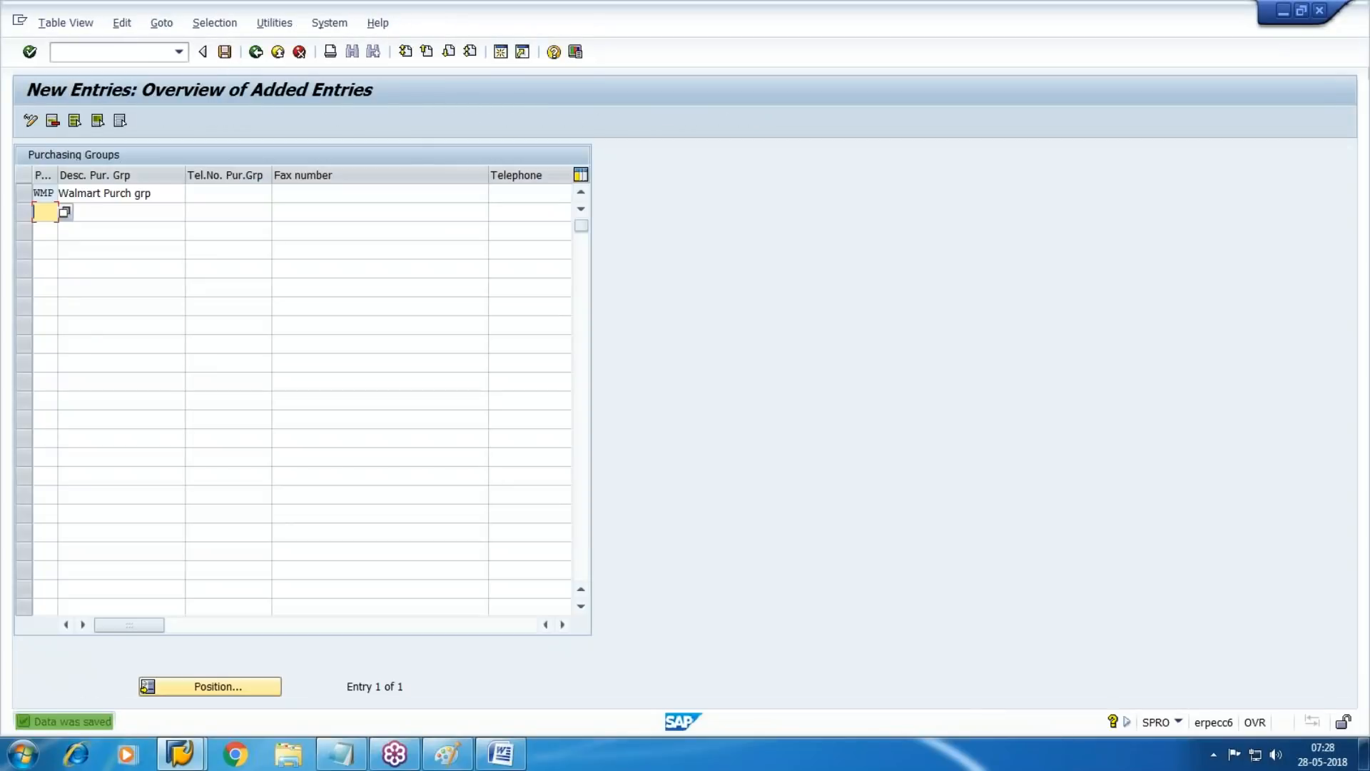
# Switch to the Word notes, add the line "Purchase Grp-WMP" below the division line, and return to SAP
pyautogui.click(503, 751)
pyautogui.click(518, 313)
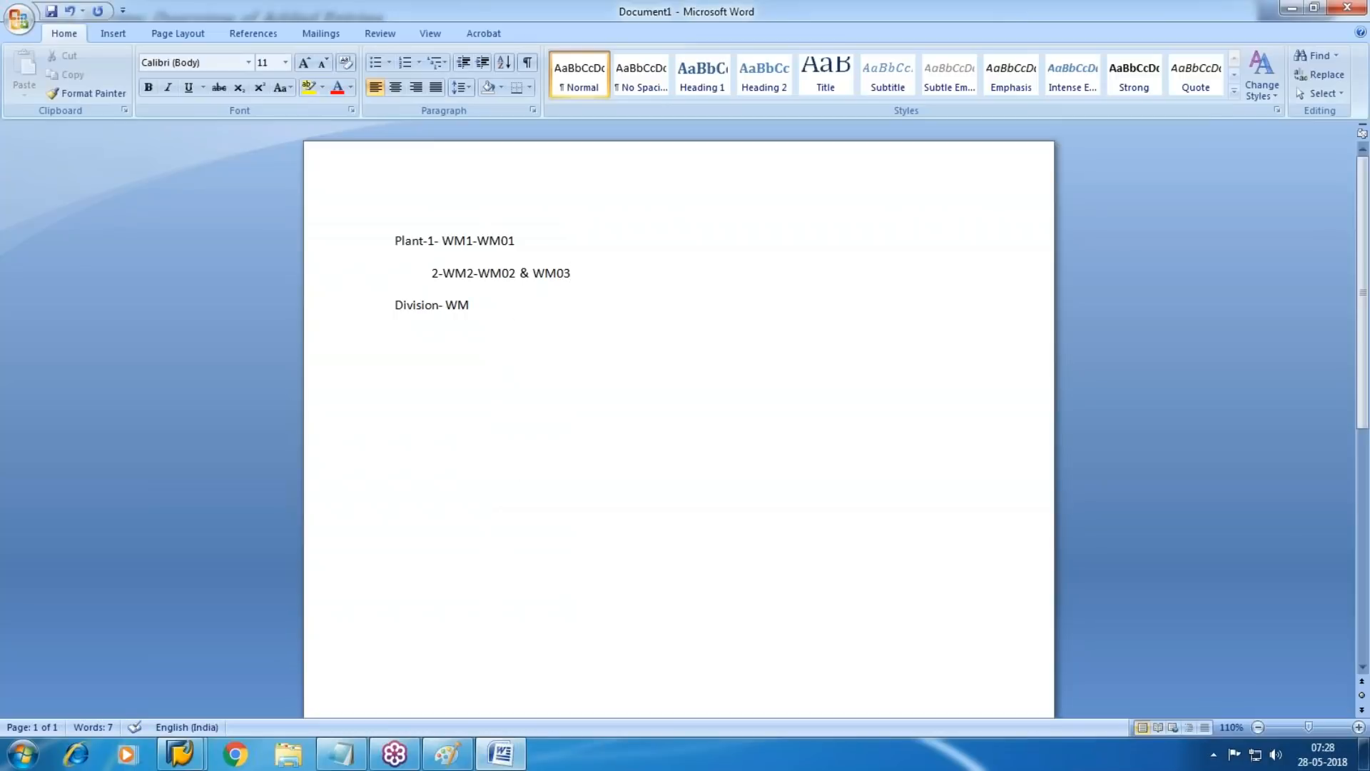
pyautogui.write('Purchase Grp-WMP')
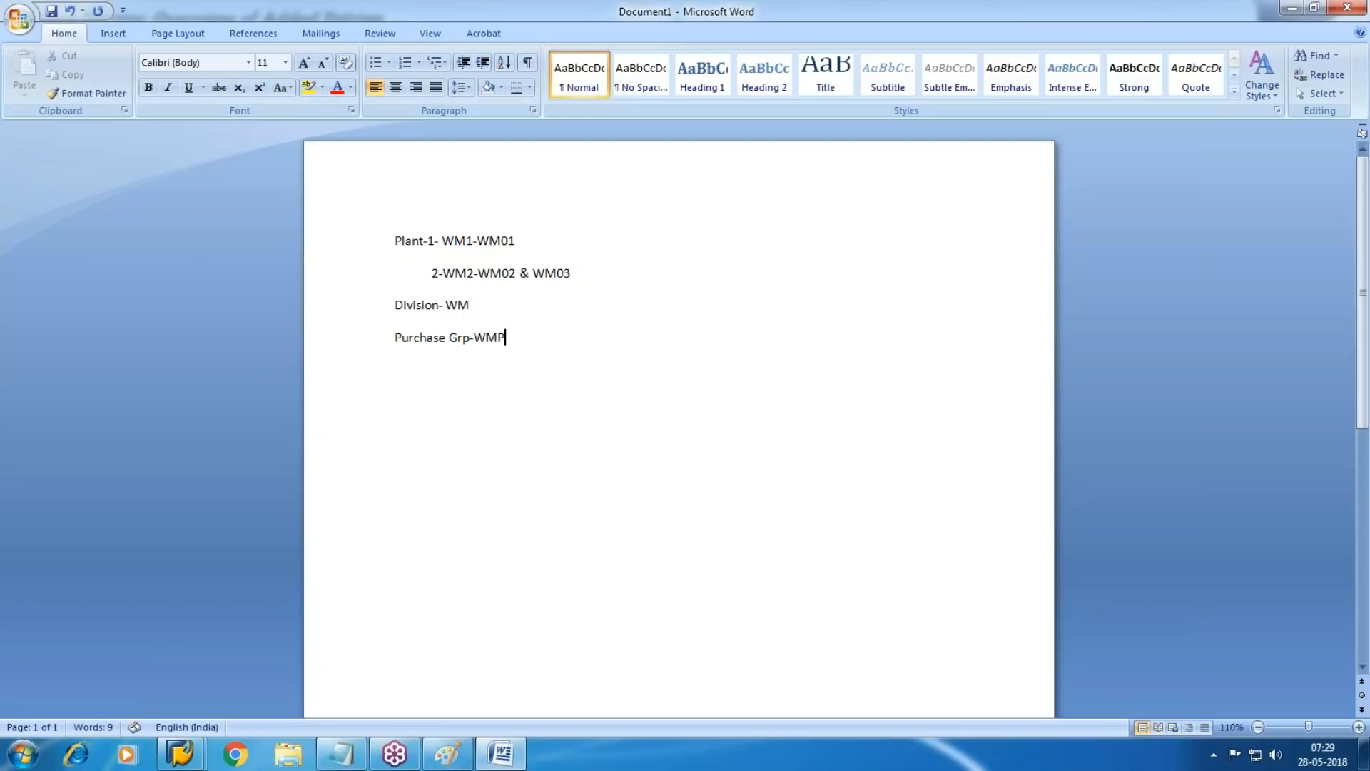
pyautogui.hotkey('alt', 'Tab')
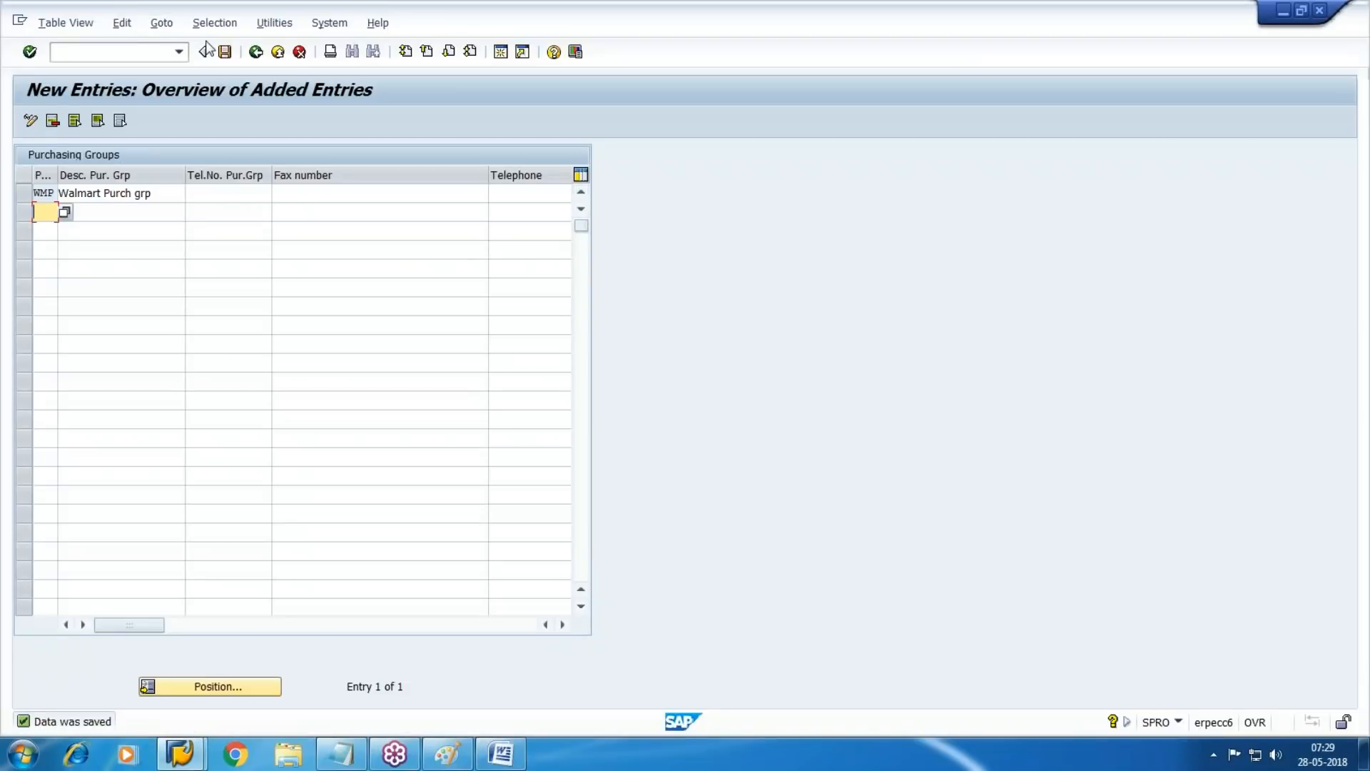
# Save the purchasing group entries again and return to the implementation guide
pyautogui.click(225, 51)
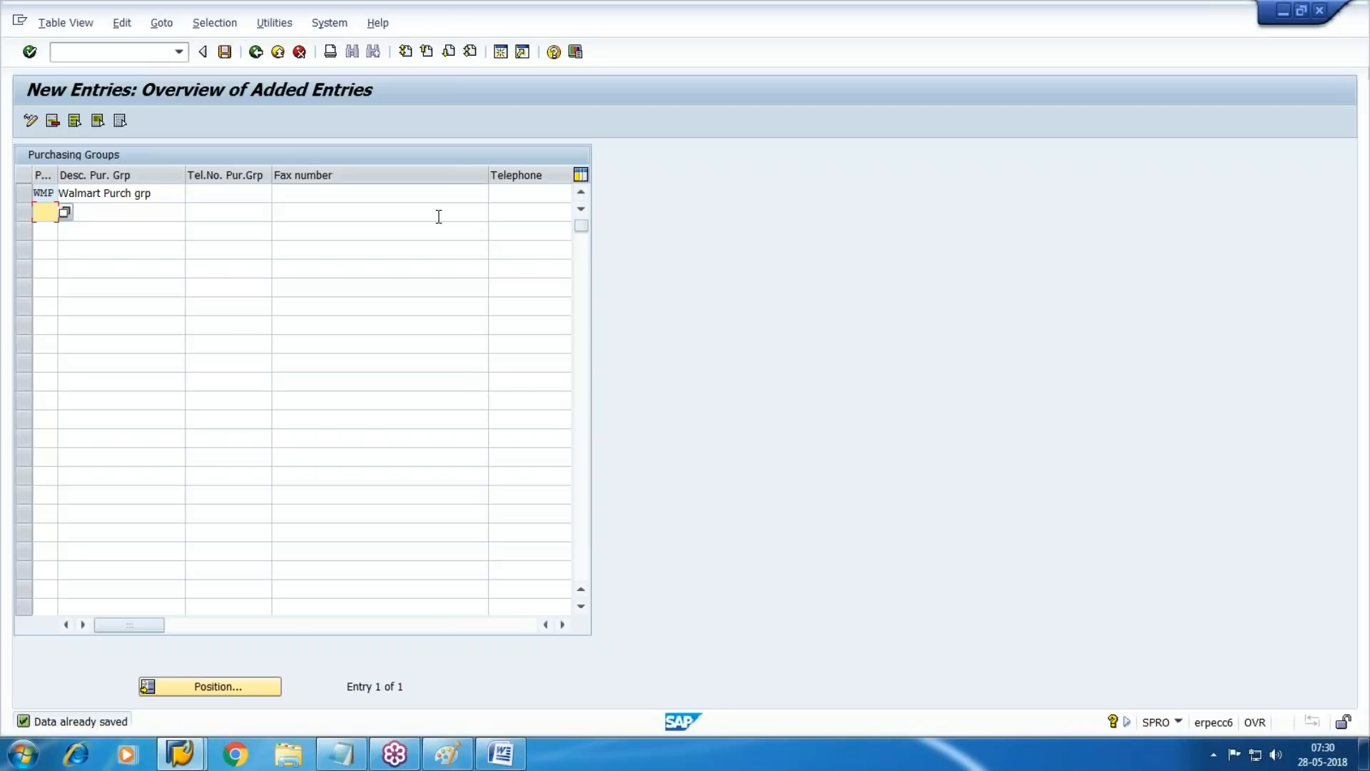
pyautogui.press('F3')
pyautogui.press('F3')
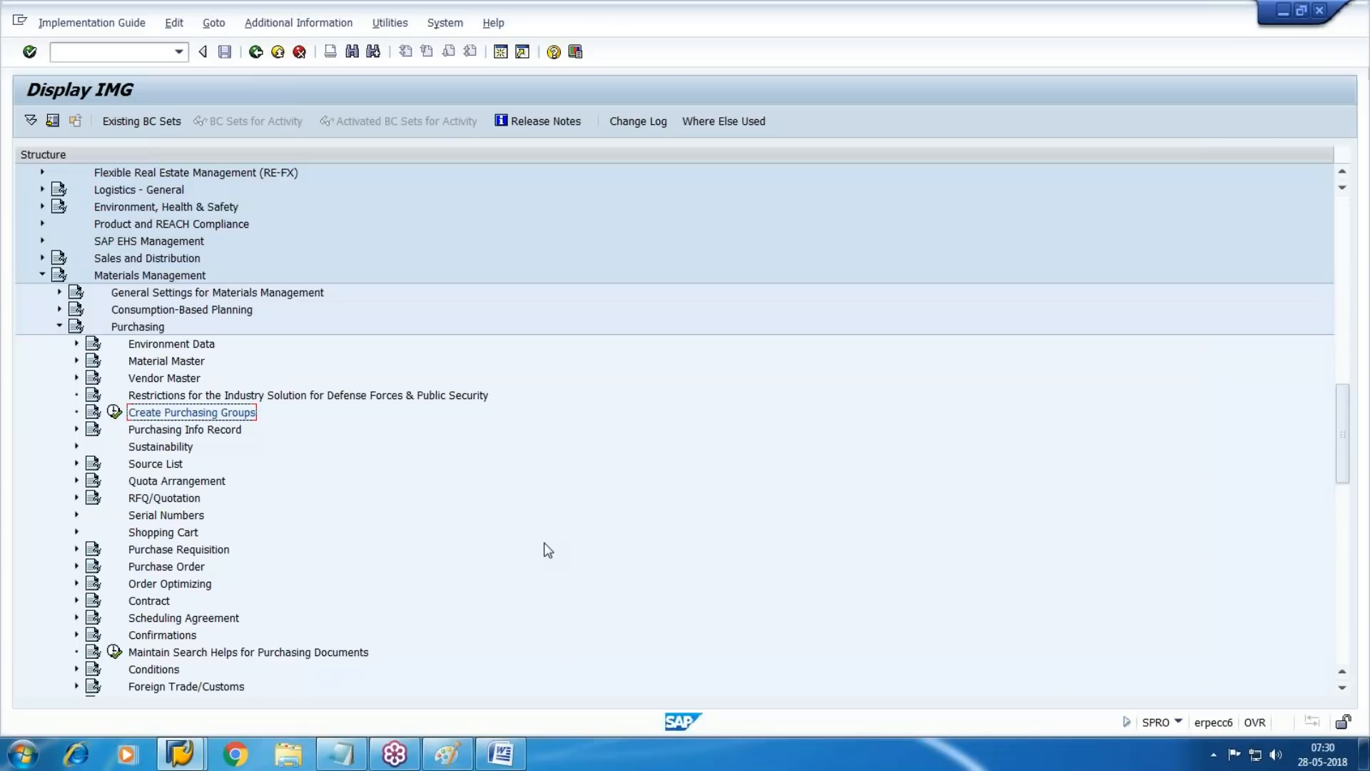
# Collapse the Purchasing and Materials Management sections of the implementation guide
pyautogui.click(59, 326)
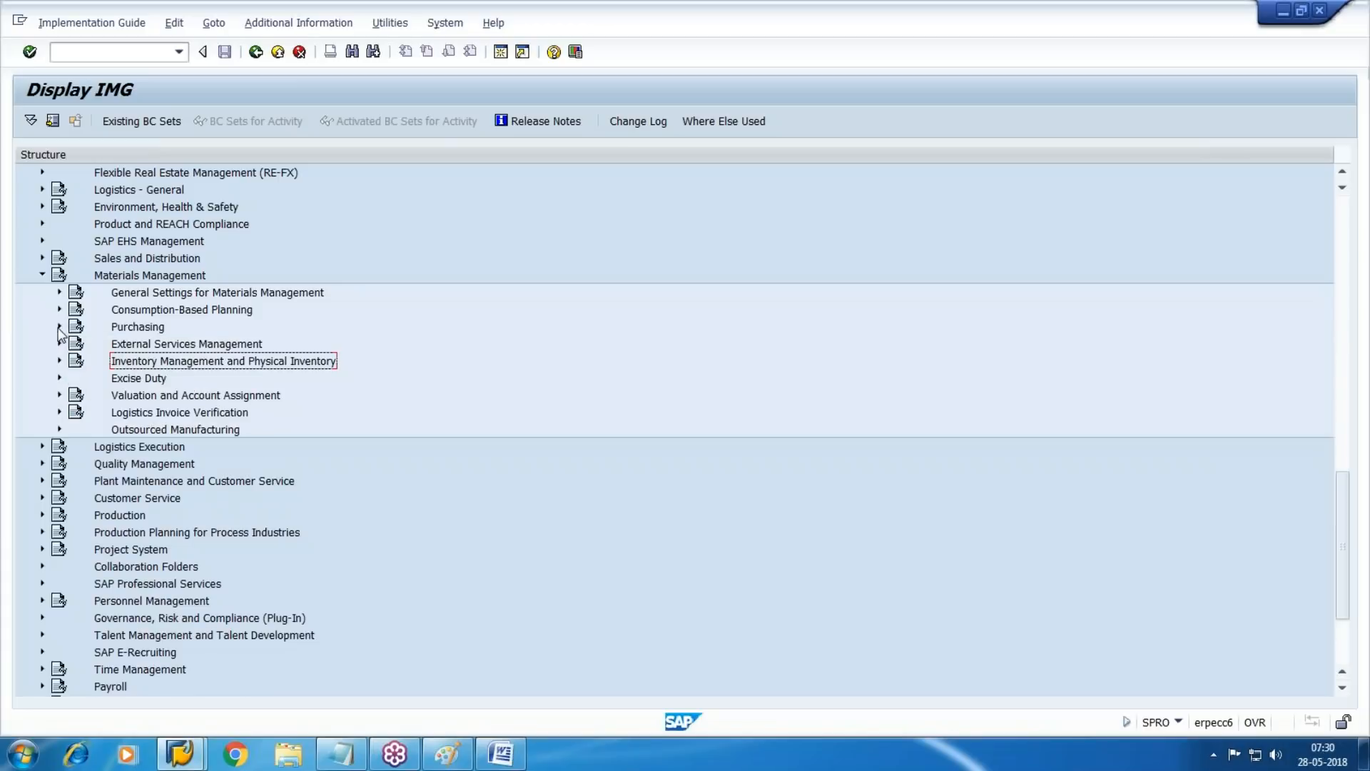
pyautogui.click(41, 277)
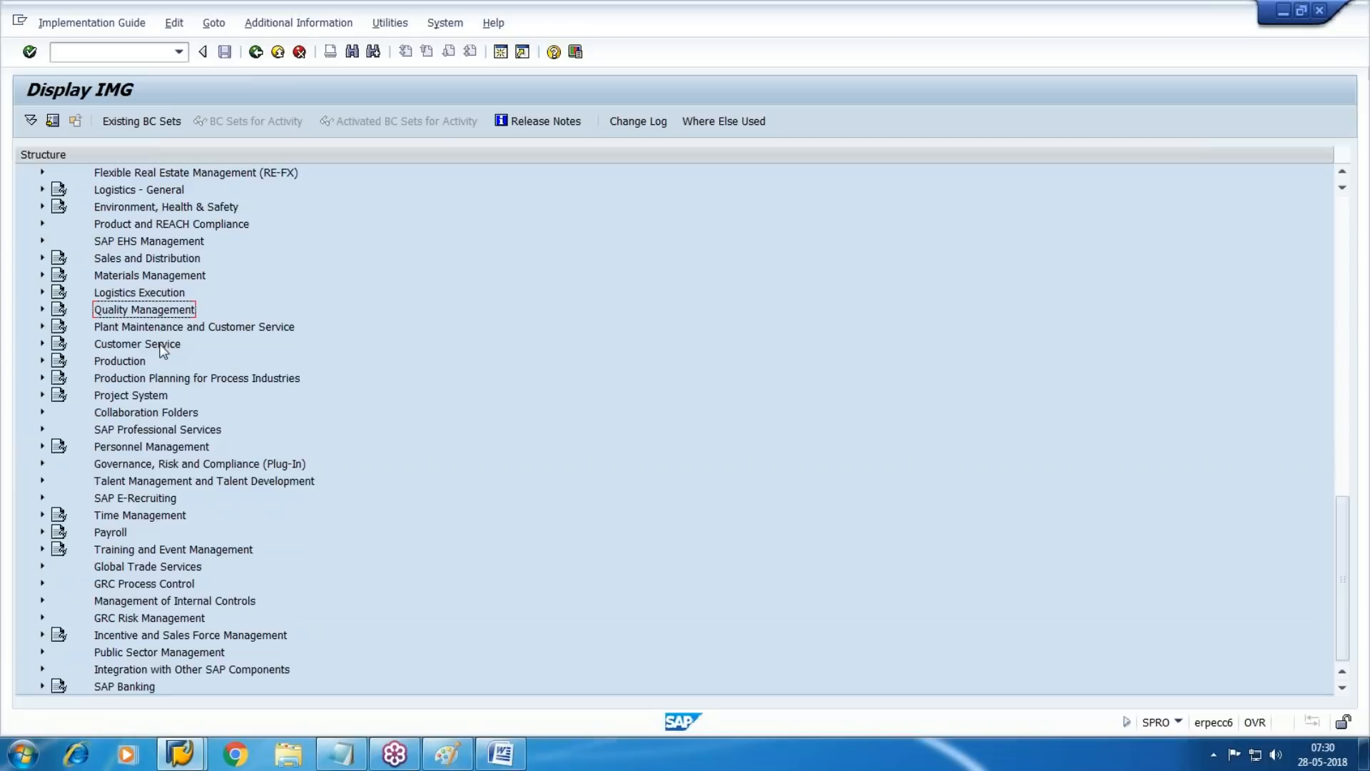
pyautogui.click(42, 275)
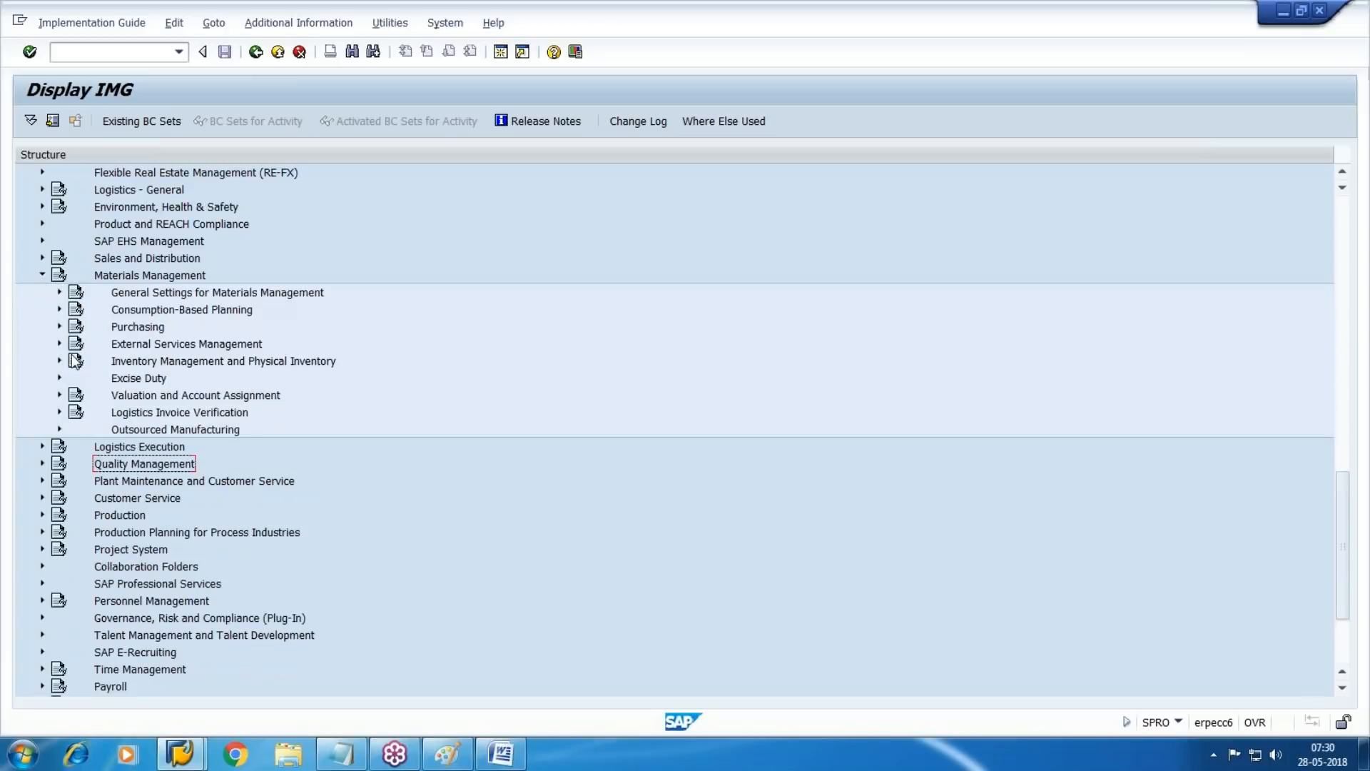
pyautogui.click(42, 276)
pyautogui.scroll(5, 41, 279)
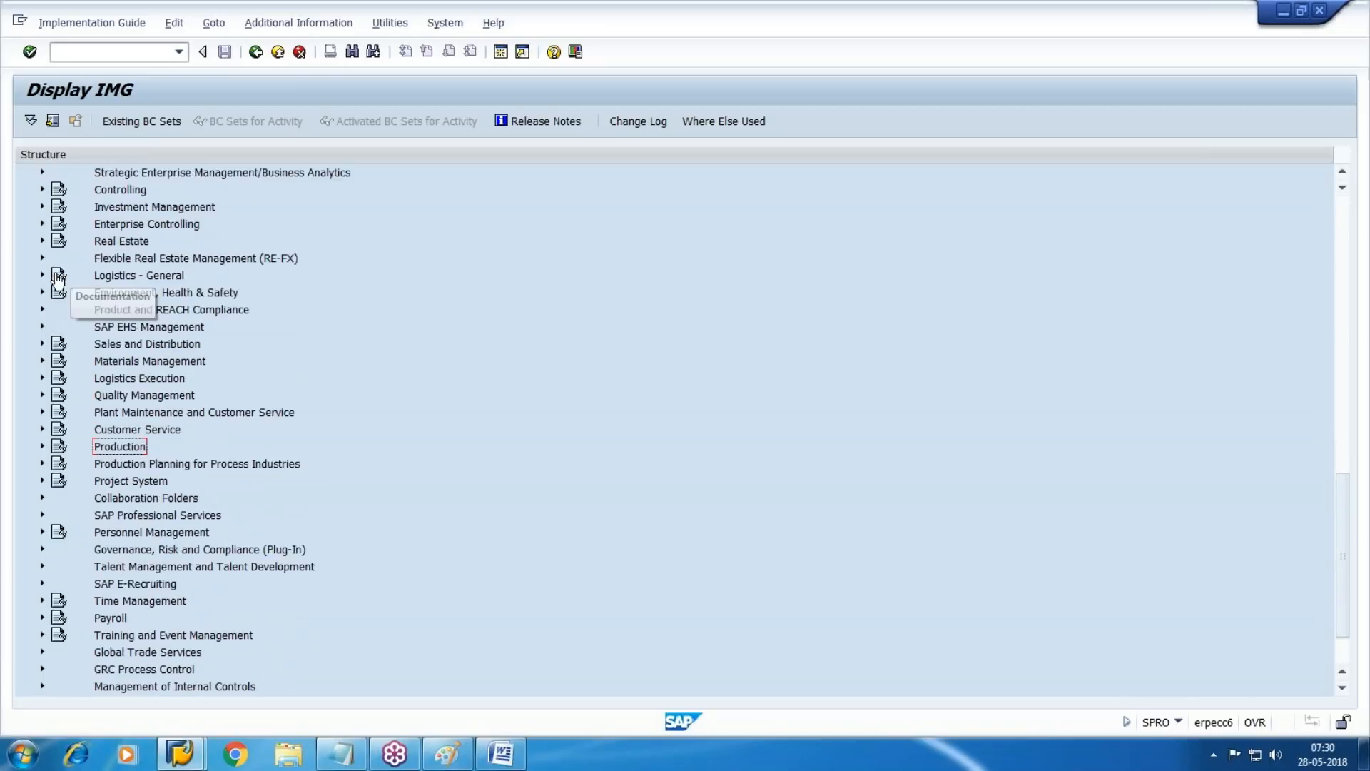
# Open the Define Material Groups activity in Logistics - General, under Material Master's Settings for Key Fields
pyautogui.click(42, 276)
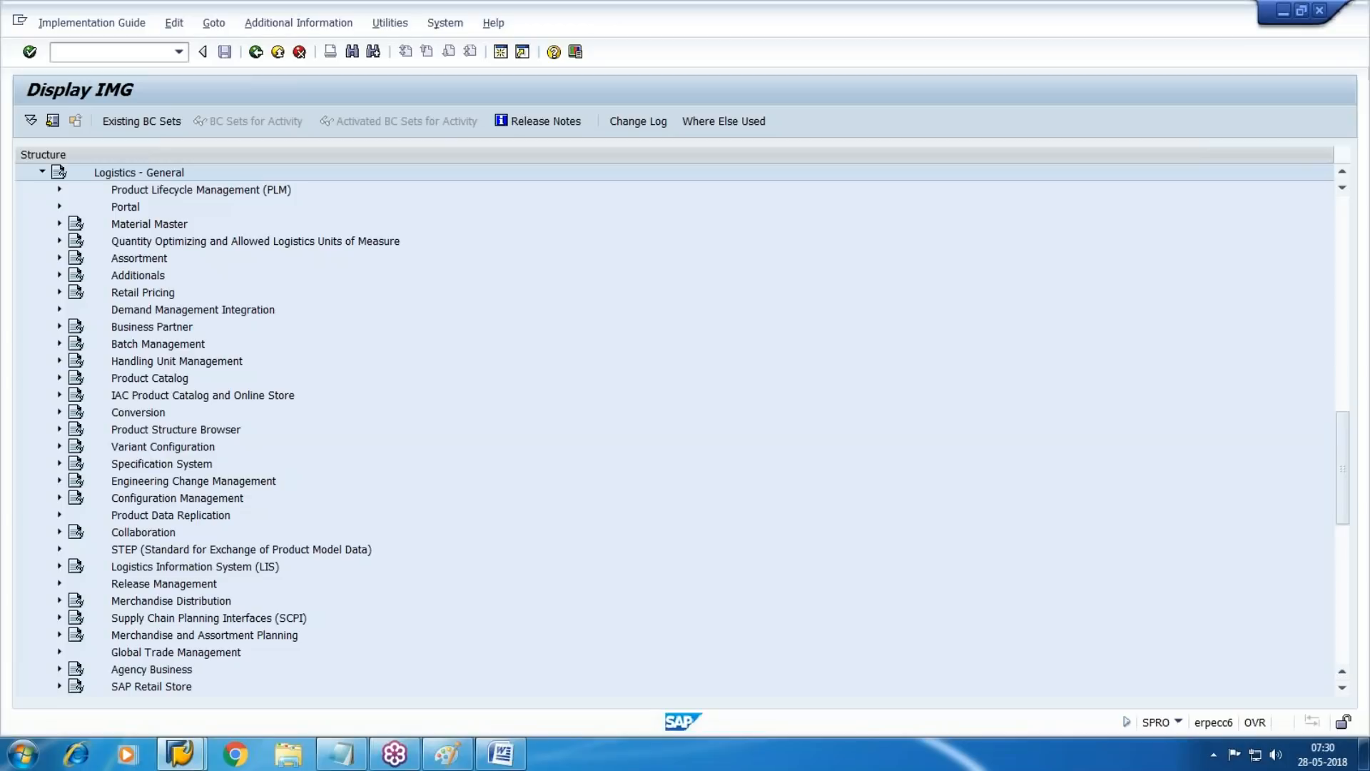
pyautogui.click(1354, 69)
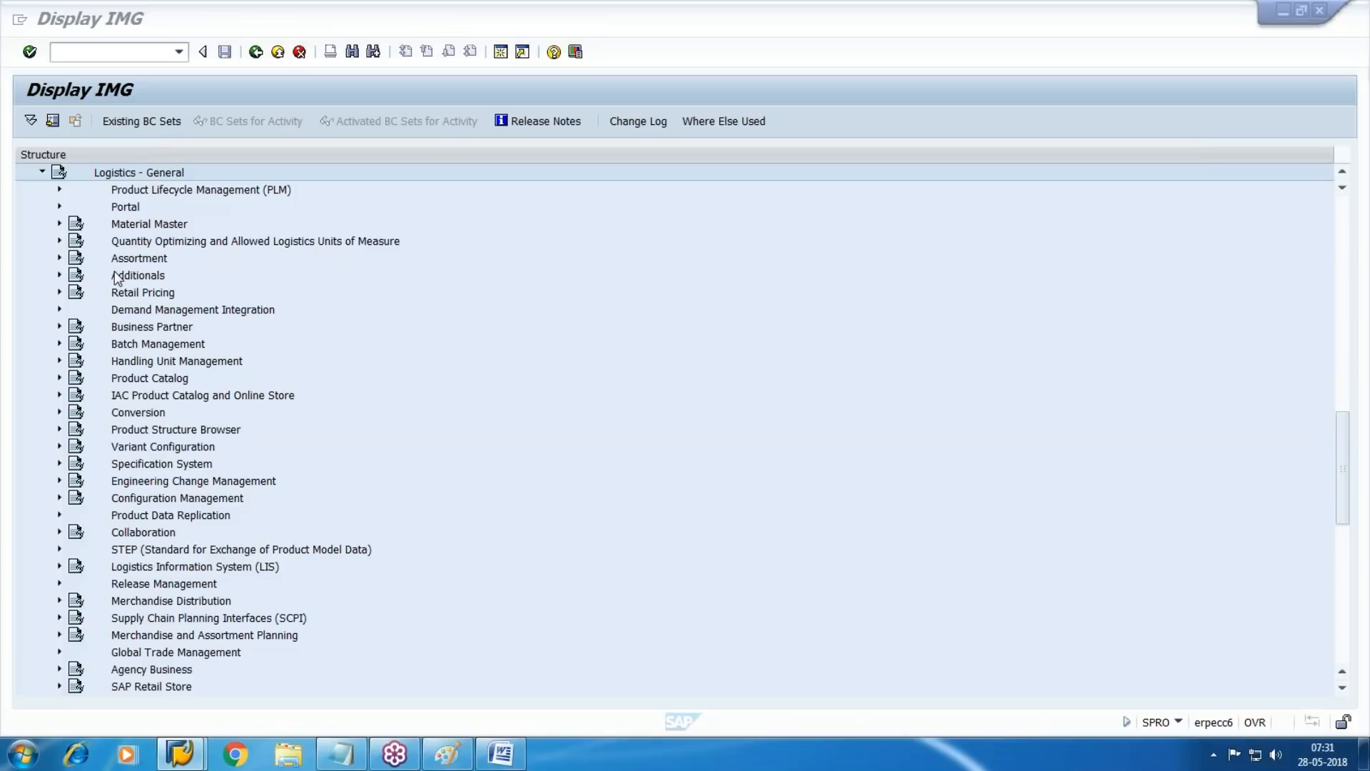
pyautogui.click(60, 224)
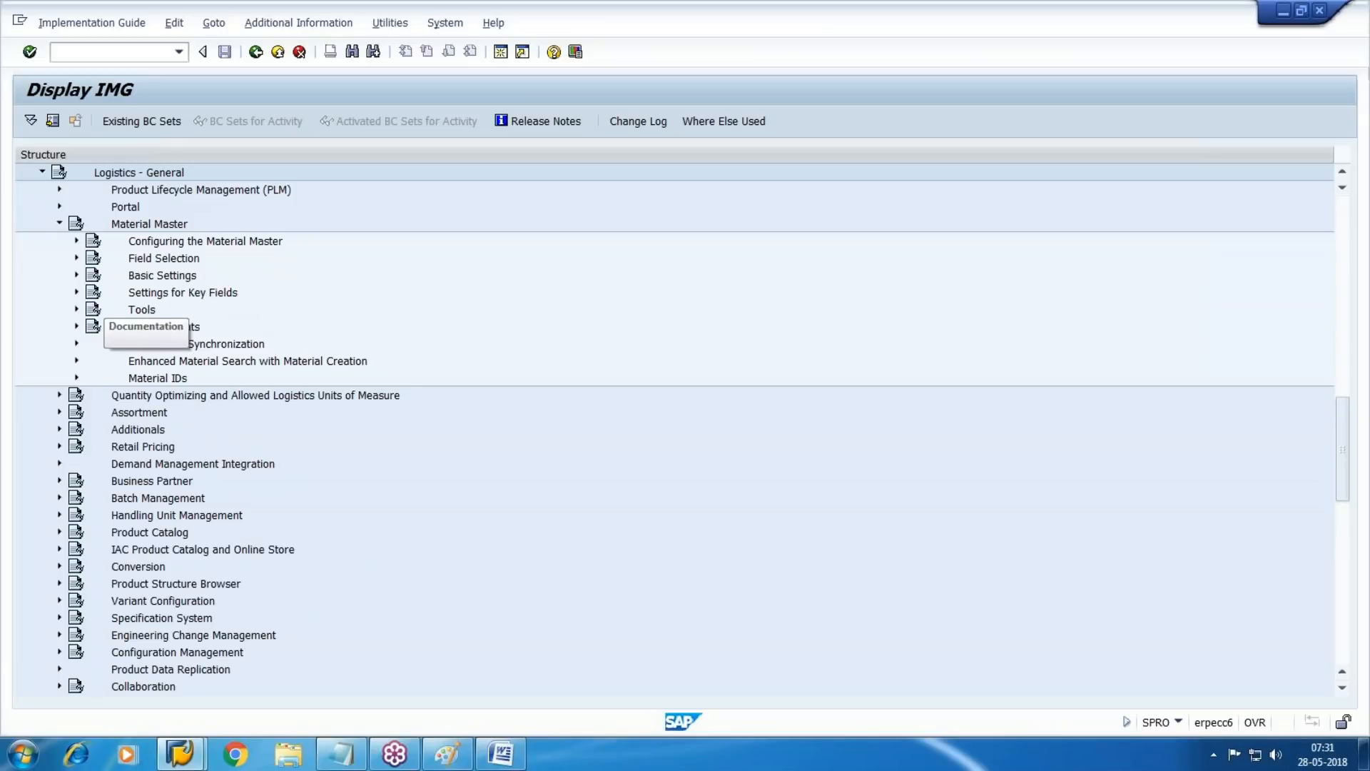
pyautogui.click(75, 275)
pyautogui.click(76, 275)
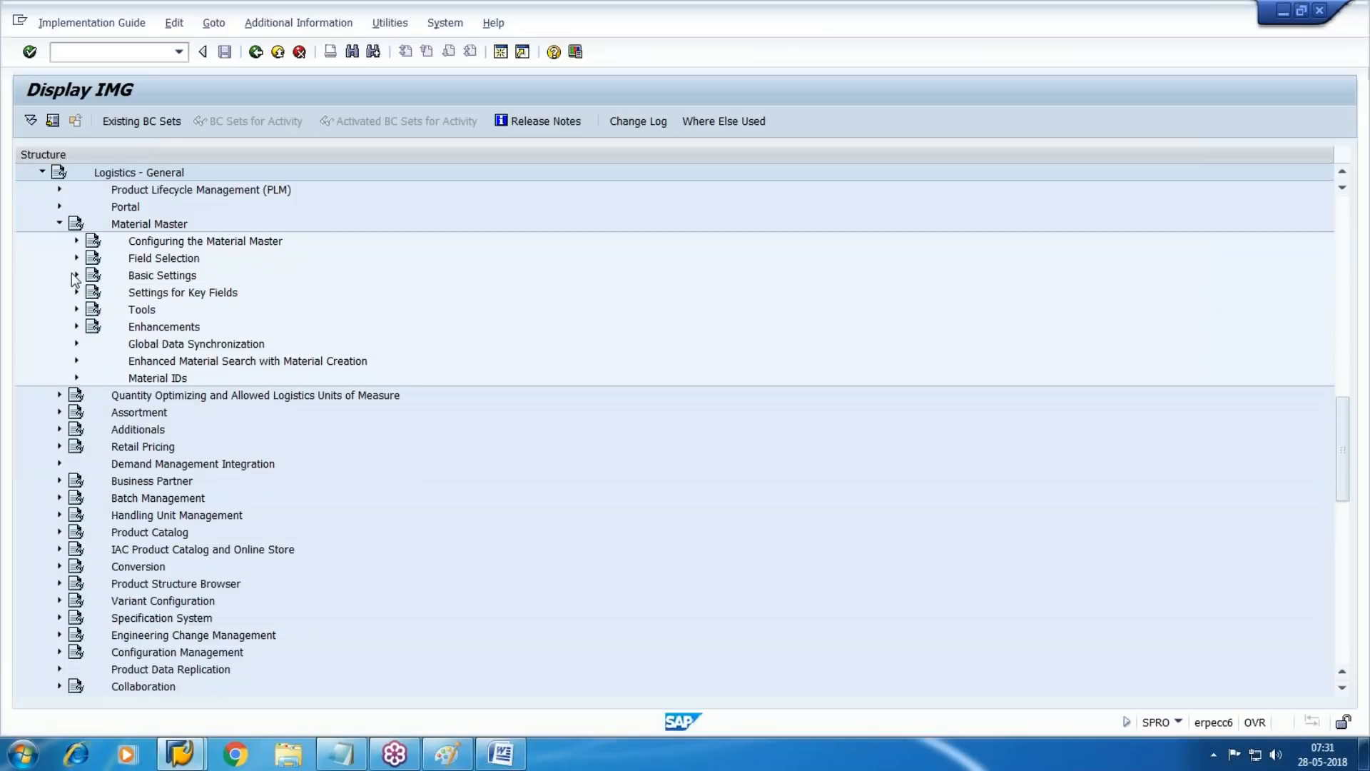
pyautogui.doubleClick(127, 294)
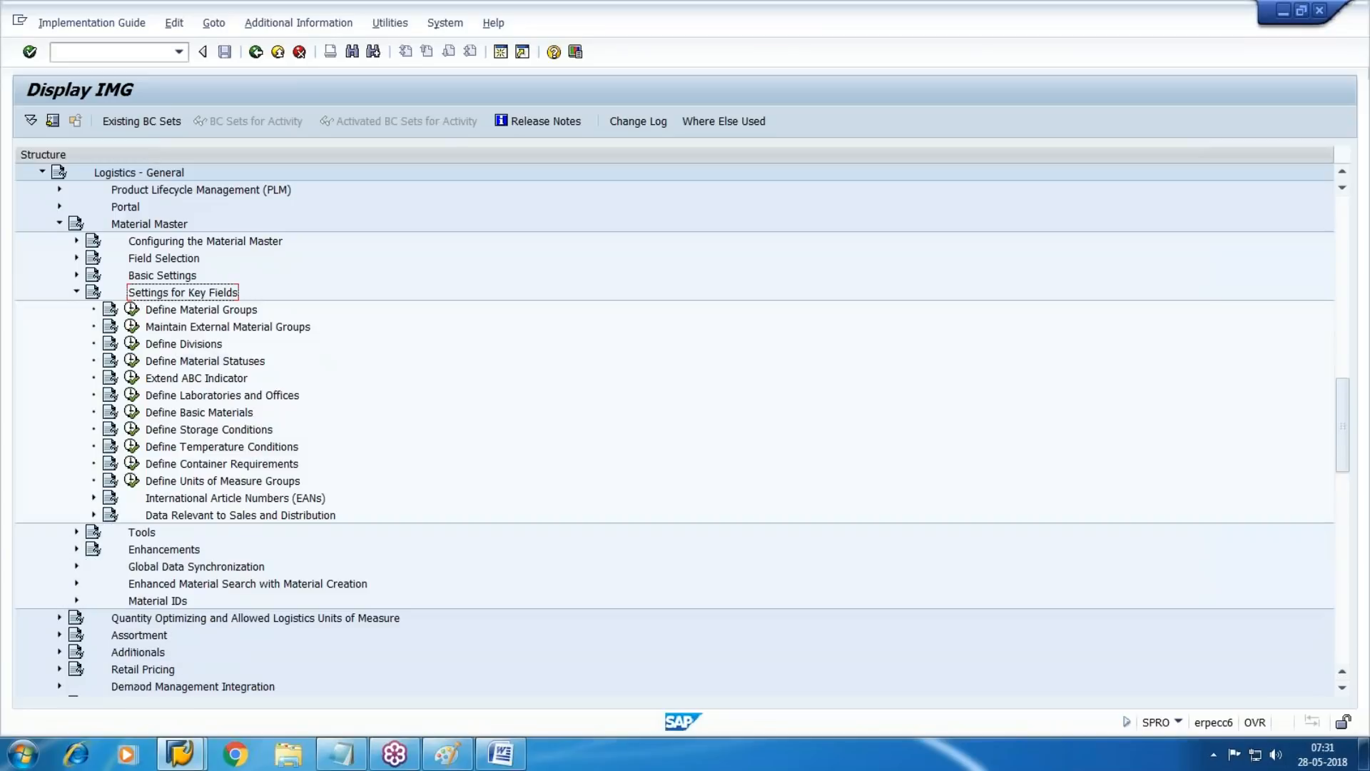
pyautogui.click(196, 314)
pyautogui.click(132, 311)
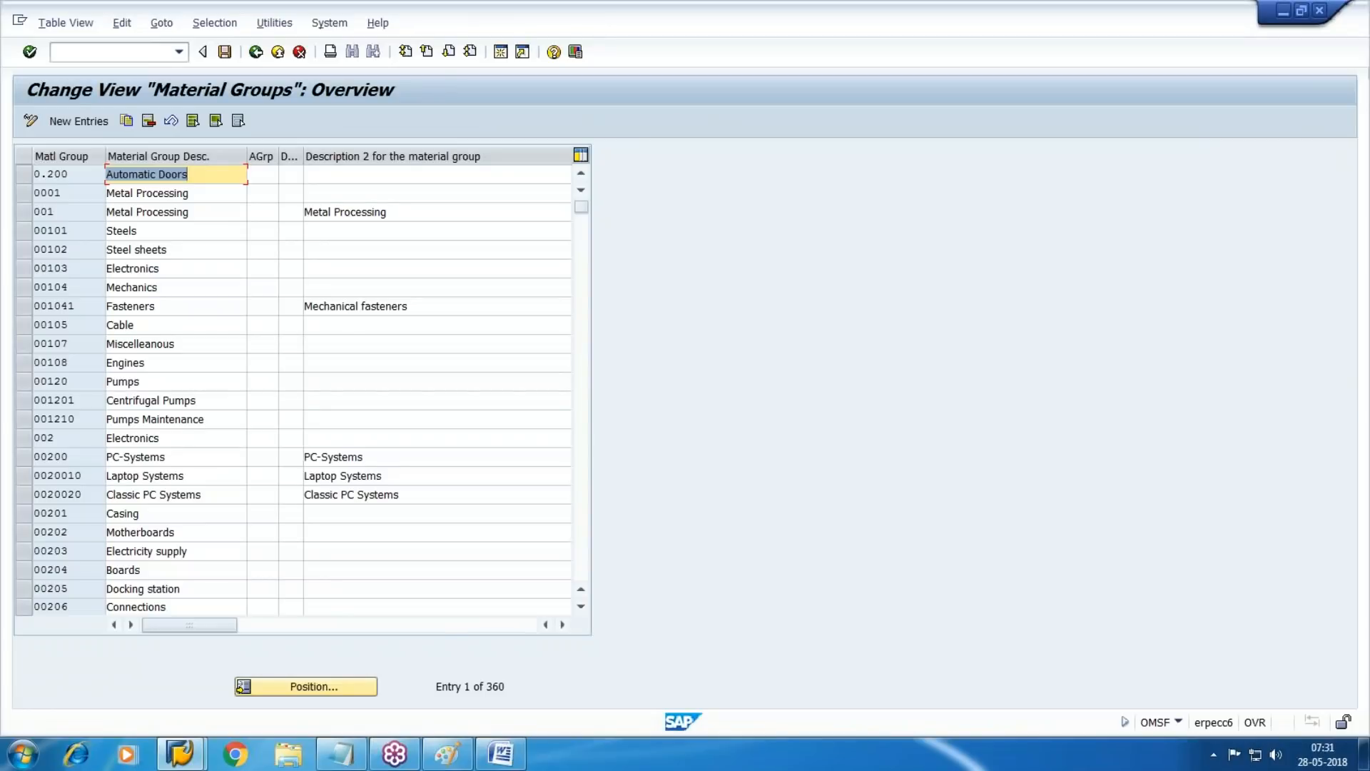
# Create material group WM0001 with the description "General Material" and save it in the customizing request
pyautogui.click(78, 120)
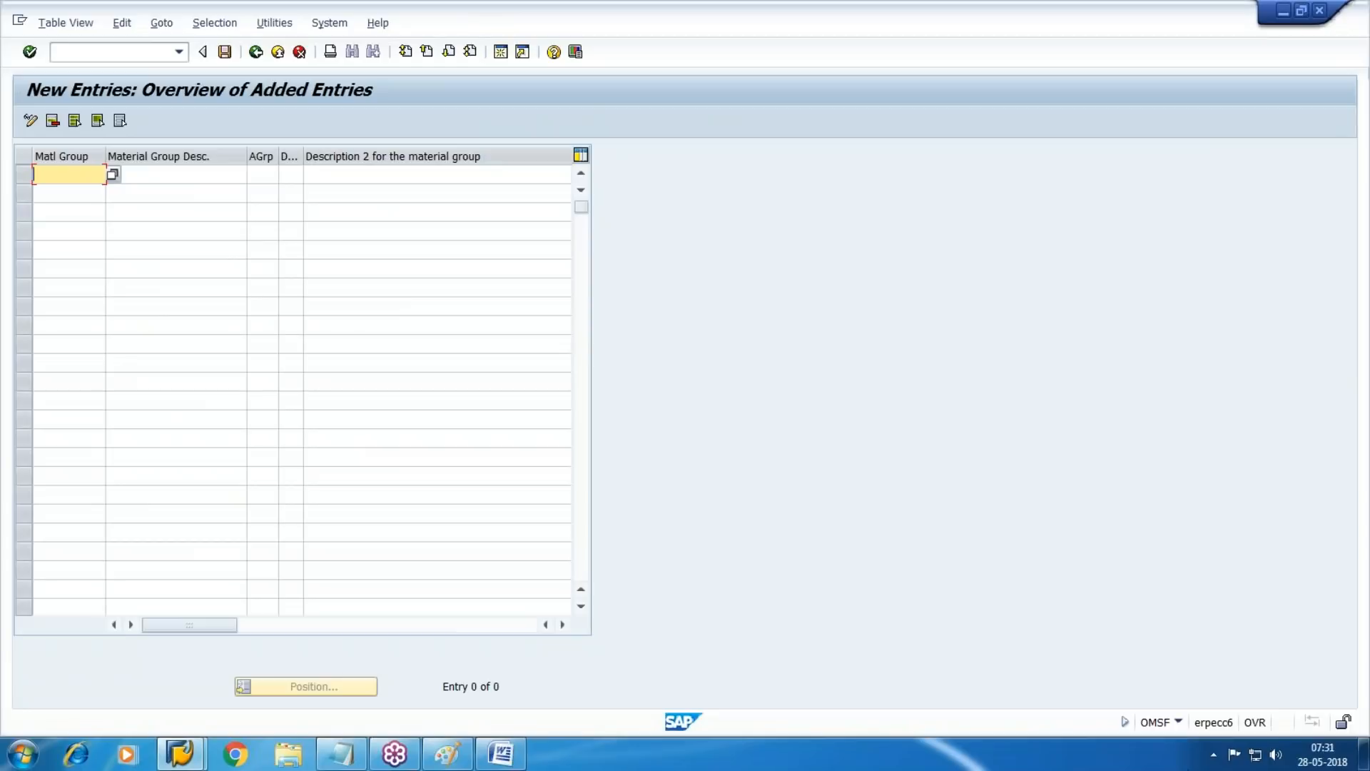
pyautogui.write('WM0001')
pyautogui.press('Tab')
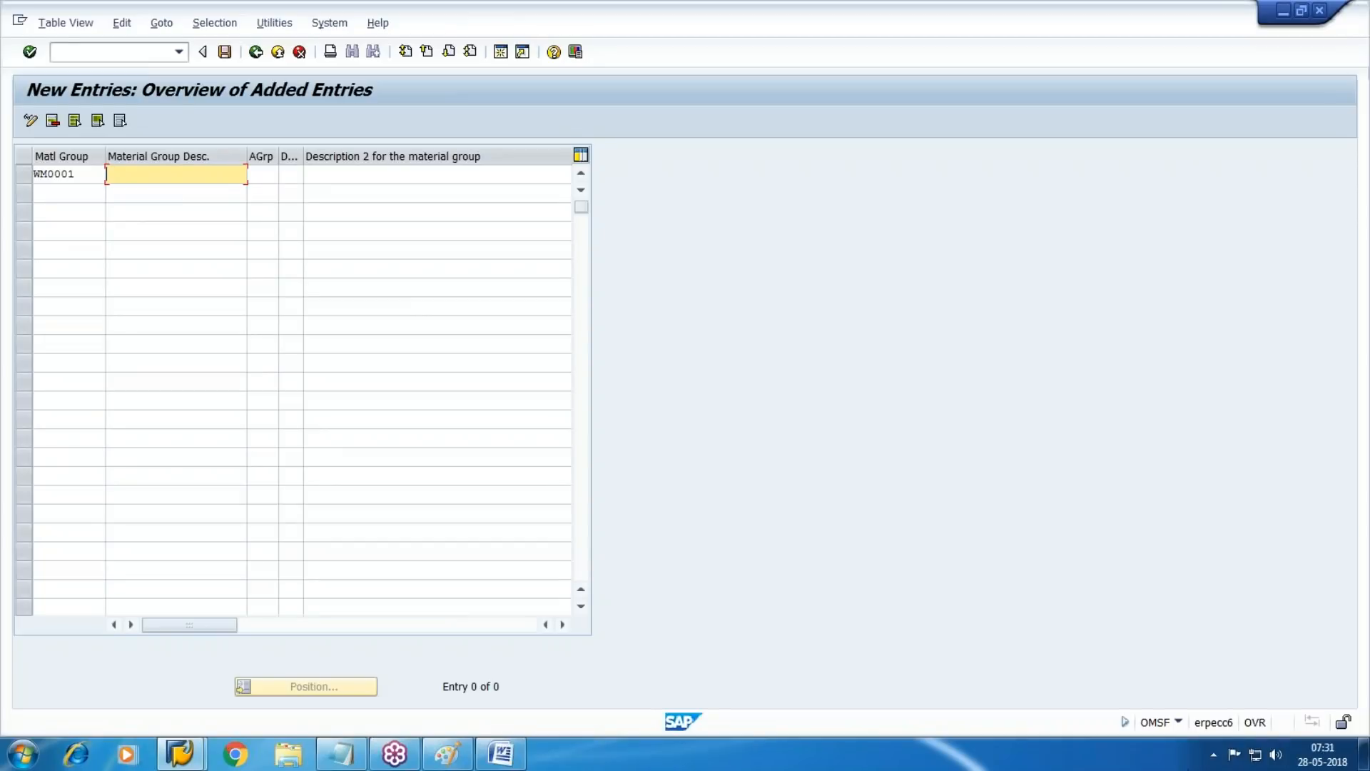
pyautogui.write('Geera')
pyautogui.press('BackSpace')
pyautogui.press('BackSpace')
pyautogui.press('BackSpace')
pyautogui.write('neral Material')
pyautogui.click(225, 51)
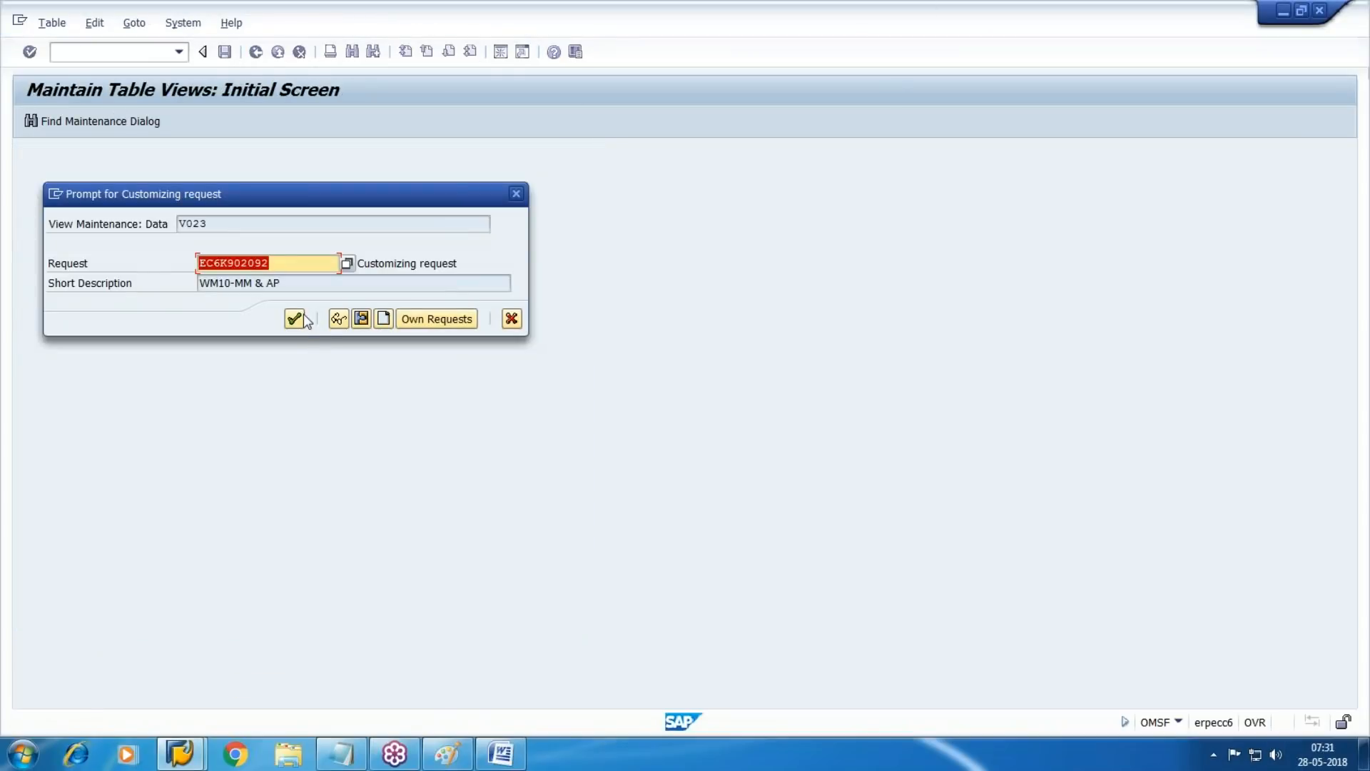
pyautogui.press('Return')
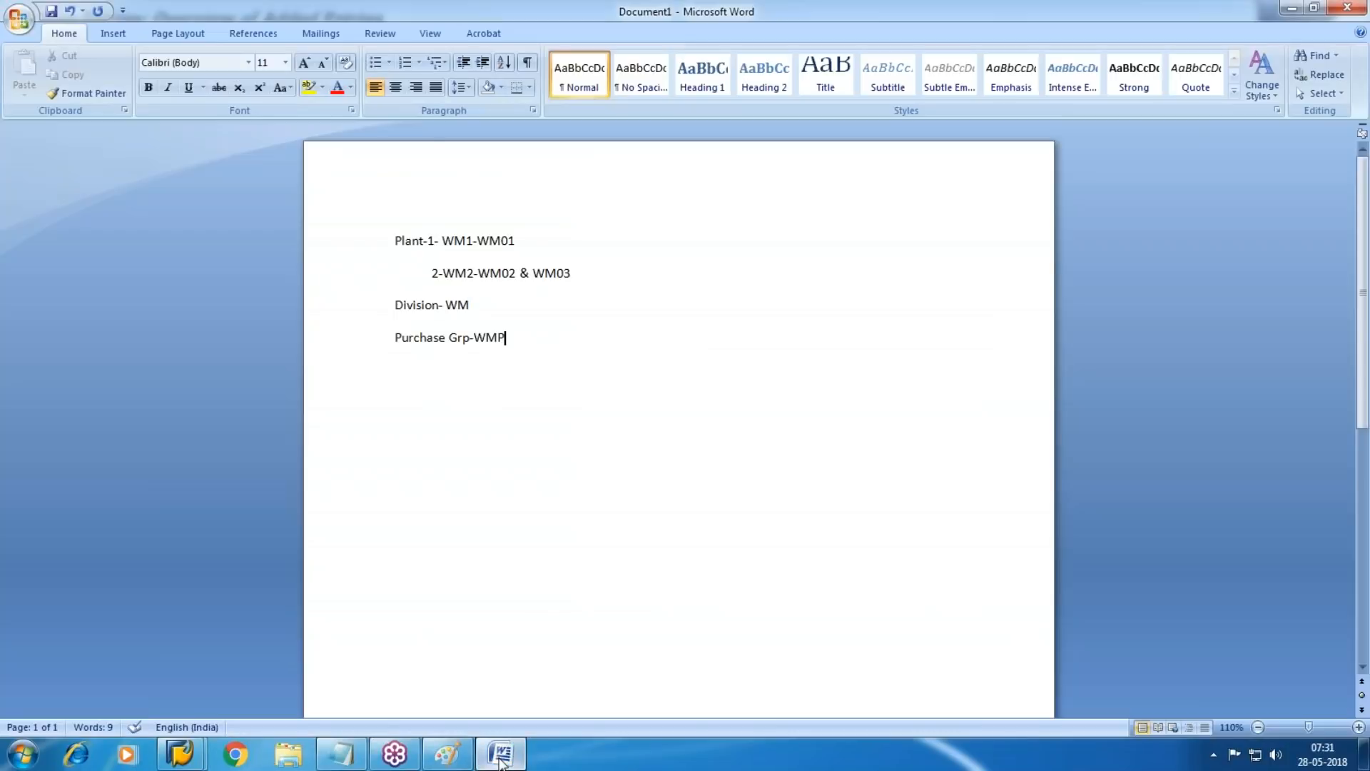
# Switch to the Word notes, add the line "Material Group-WM0001" below the purchase group line, and return to SAP
pyautogui.click(501, 758)
pyautogui.press('Return')
pyautogui.write('Material')
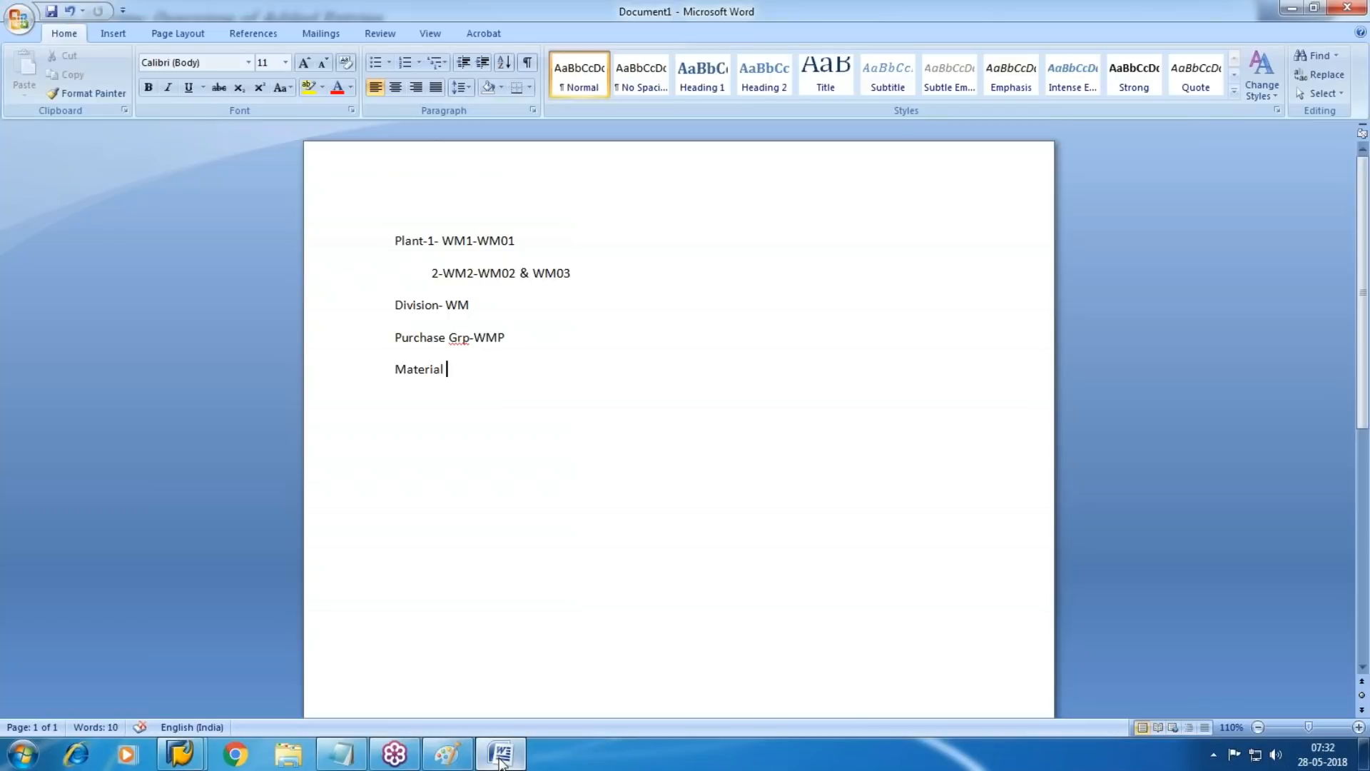
pyautogui.hotkey('alt', 'Tab')
pyautogui.click(501, 754)
pyautogui.write('Group*')
pyautogui.press('BackSpace')
pyautogui.write('-')
pyautogui.click(501, 755)
pyautogui.click(501, 754)
pyautogui.write('WM00')
pyautogui.click(500, 762)
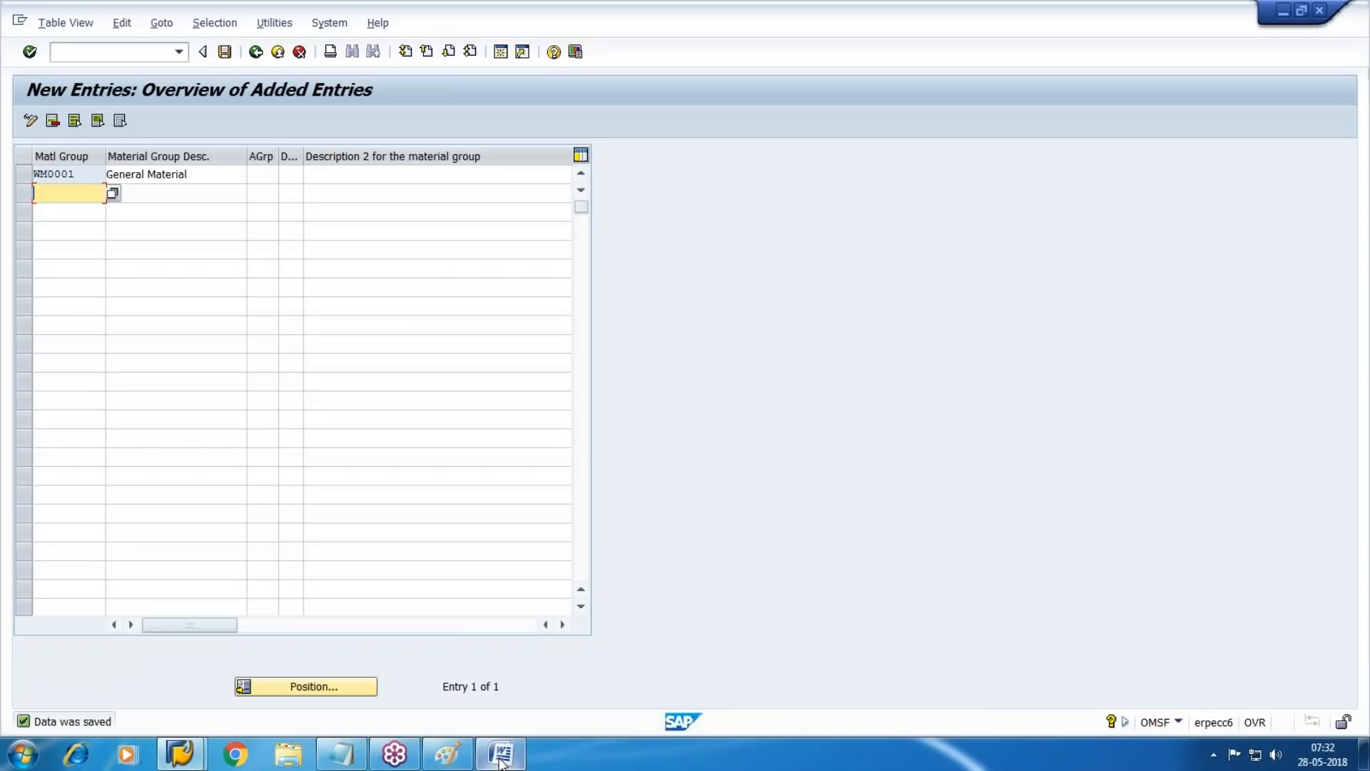
pyautogui.click(500, 762)
pyautogui.write('1')
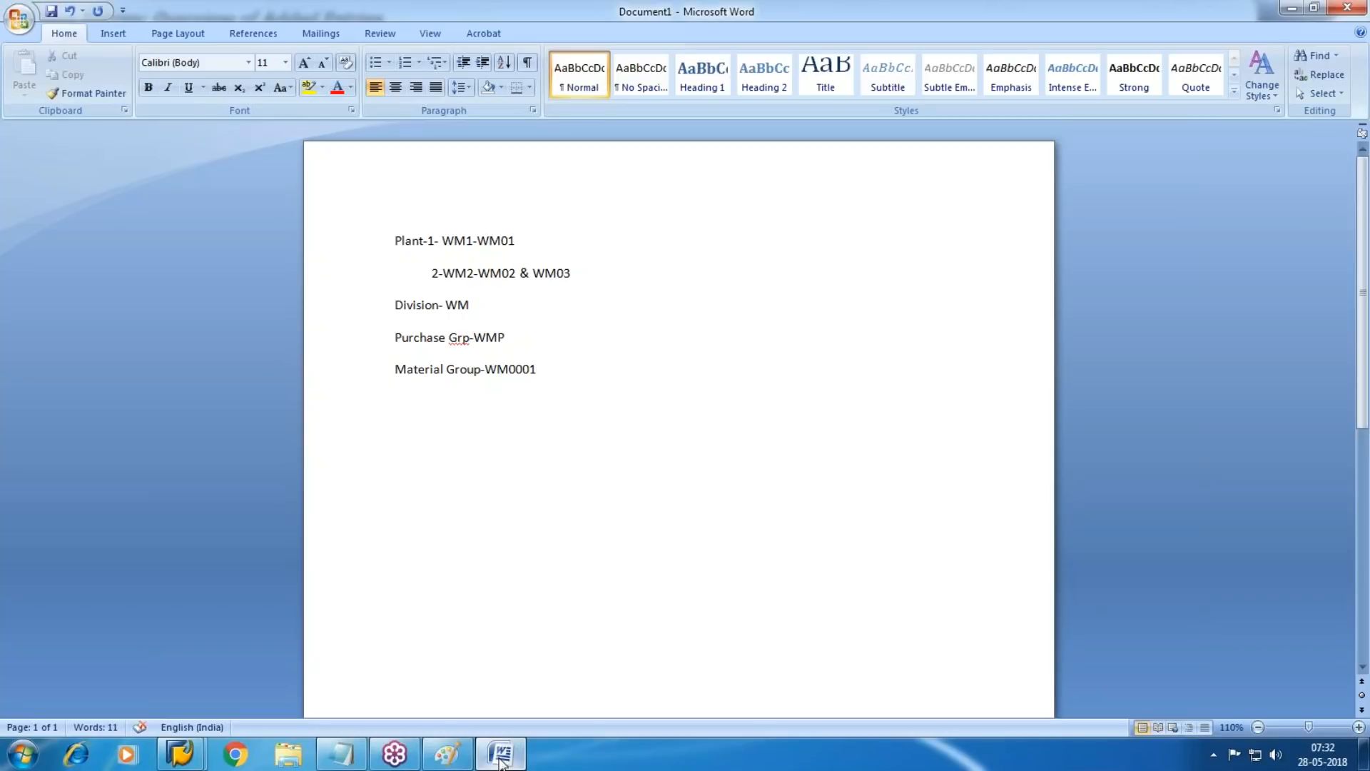
pyautogui.click(499, 758)
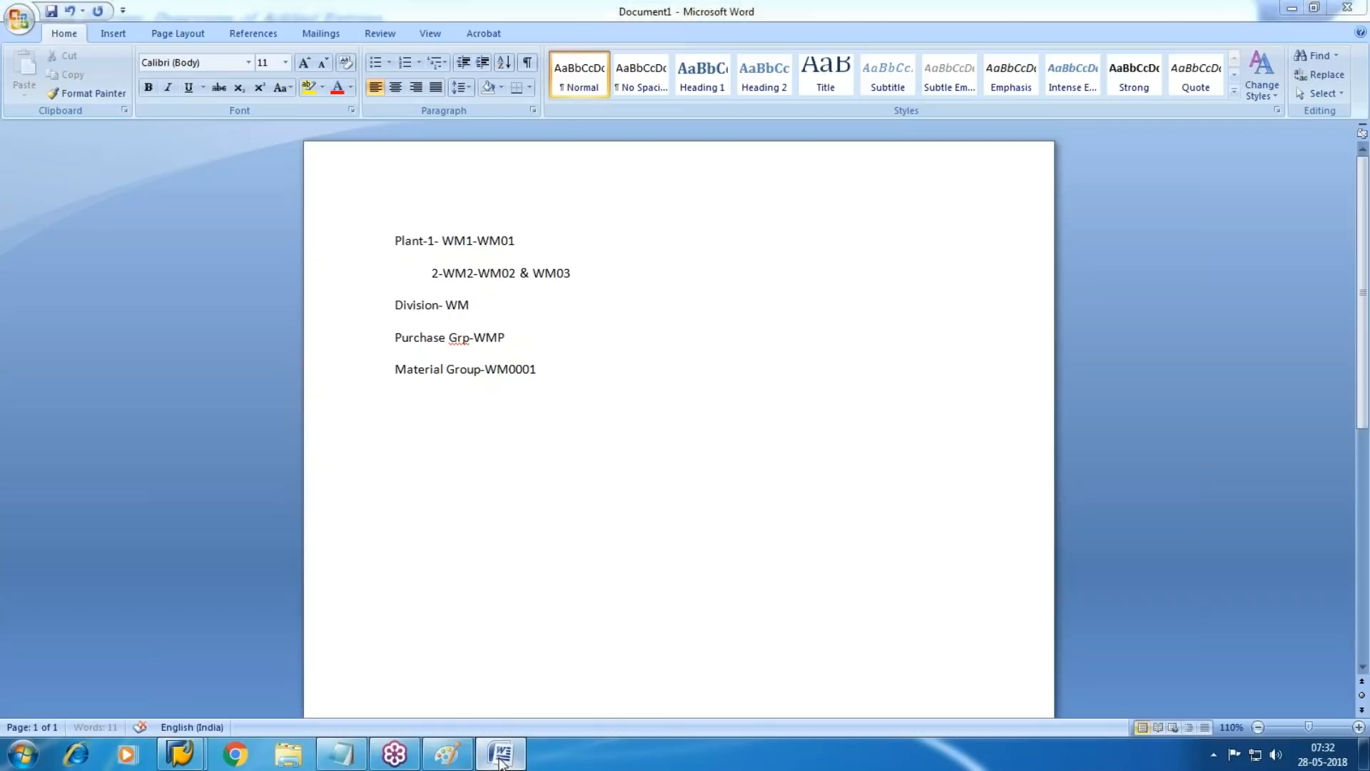
# Return to the implementation guide and collapse the Settings for Key Fields, Material Master and Logistics - General sections
pyautogui.press('F3')
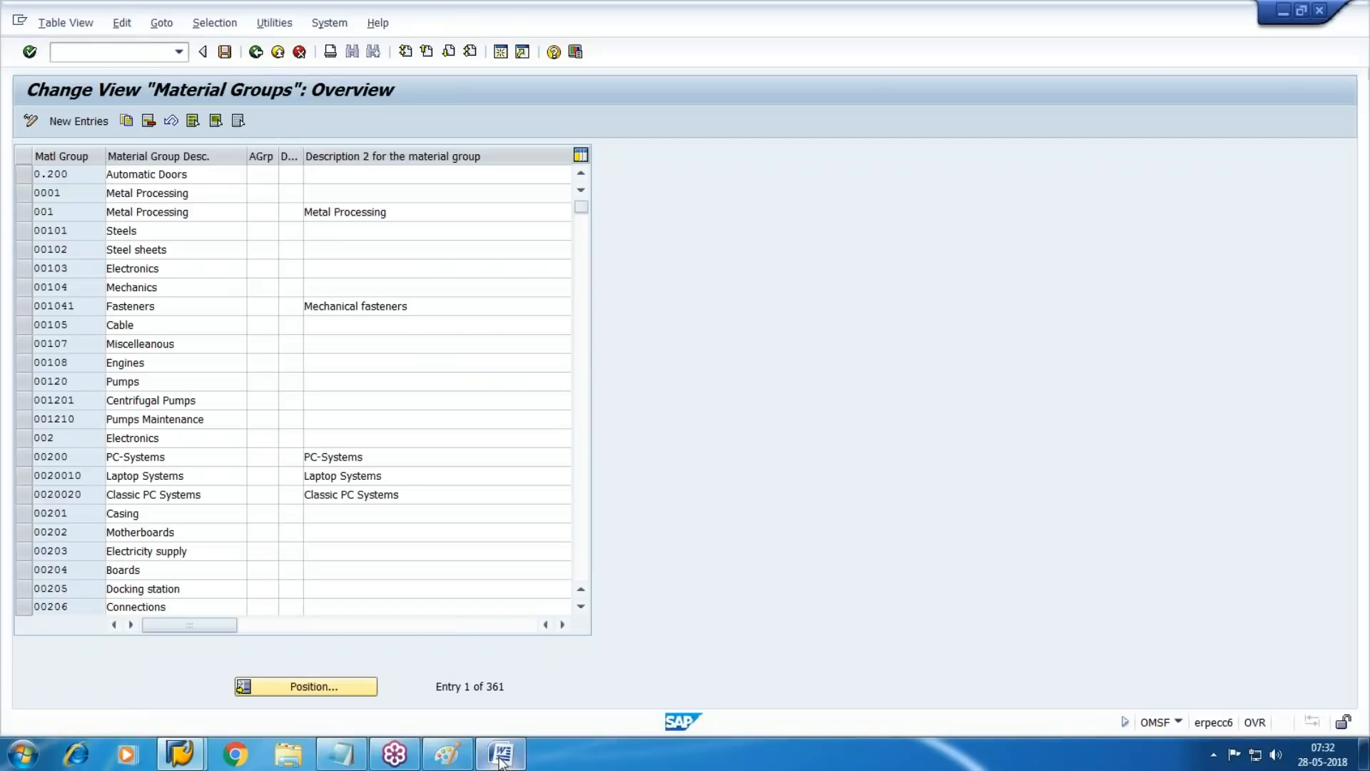
pyautogui.press('F3')
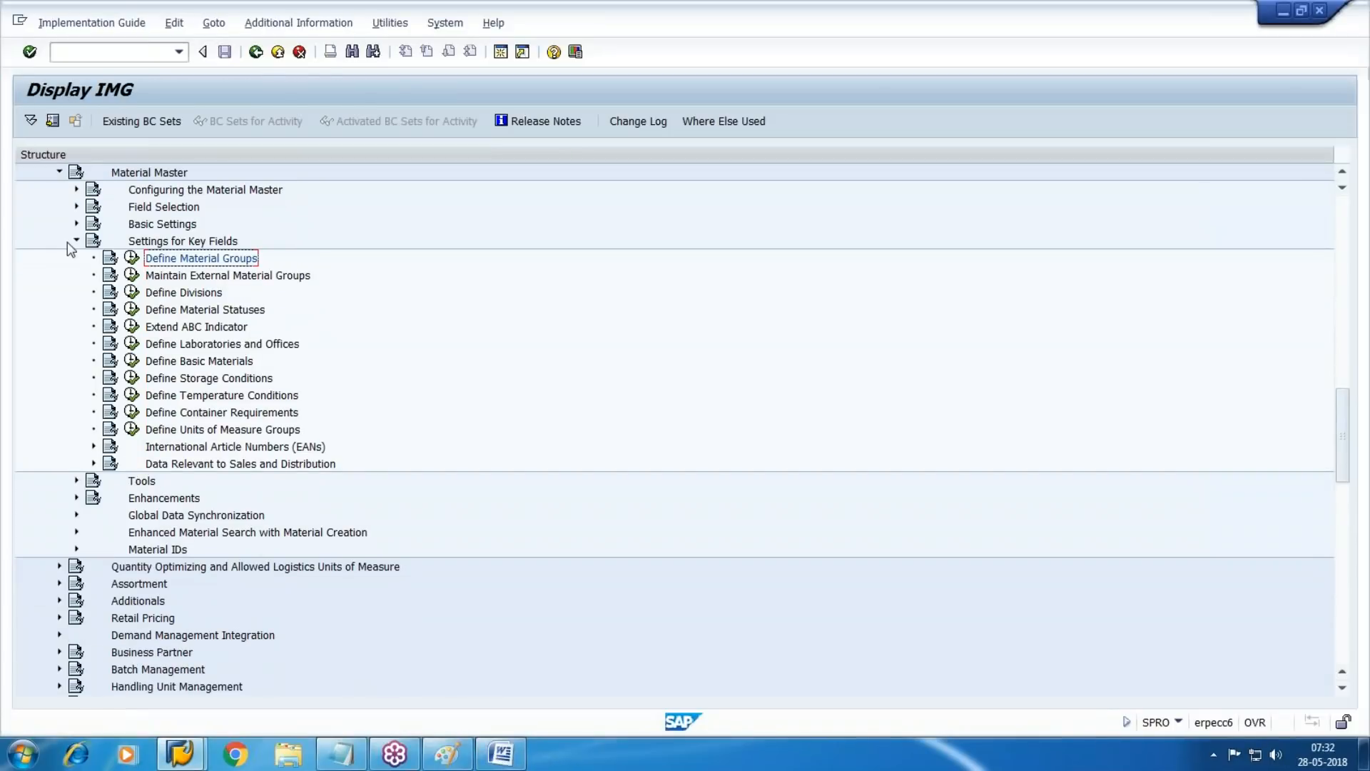
pyautogui.click(76, 241)
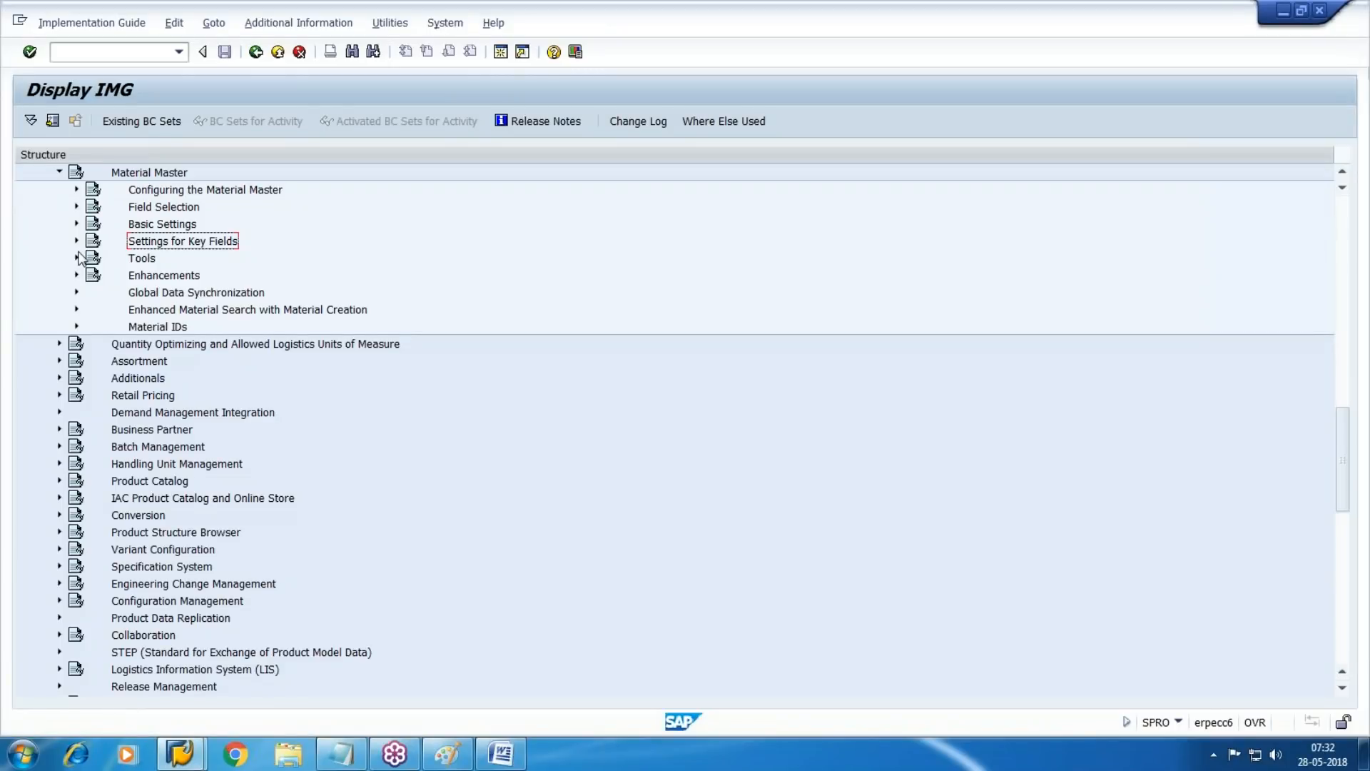
pyautogui.scroll(1, 539, 358)
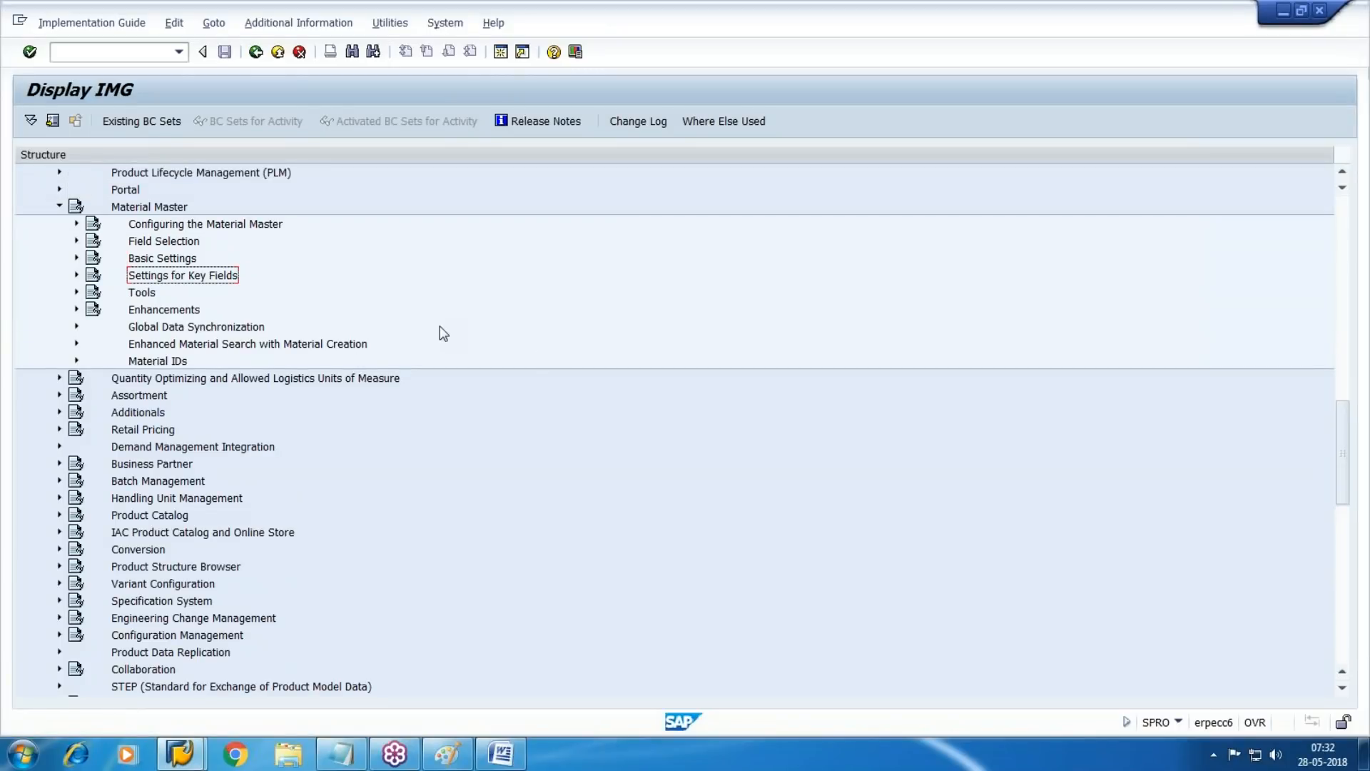
pyautogui.scroll(1, 39, 235)
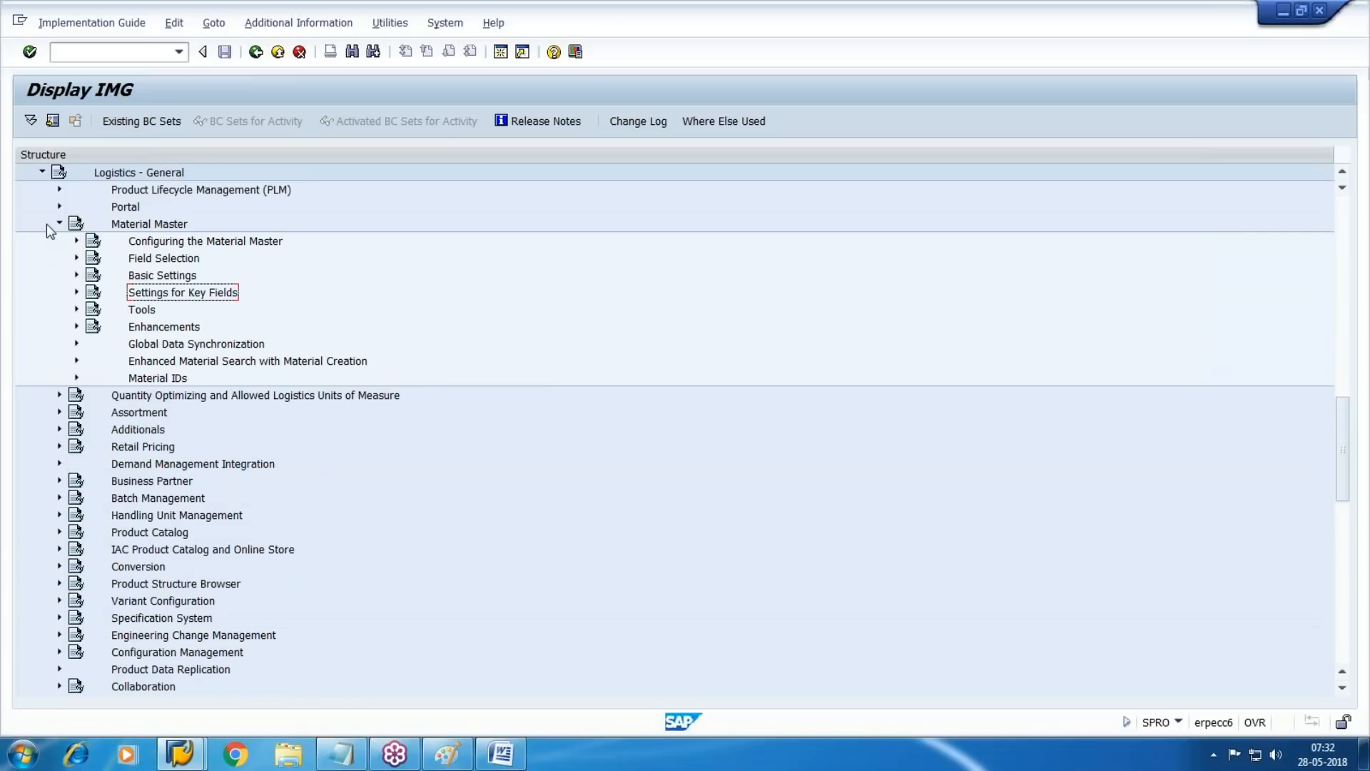
pyautogui.click(59, 224)
pyautogui.scroll(1, 143, 300)
pyautogui.scroll(2, 197, 345)
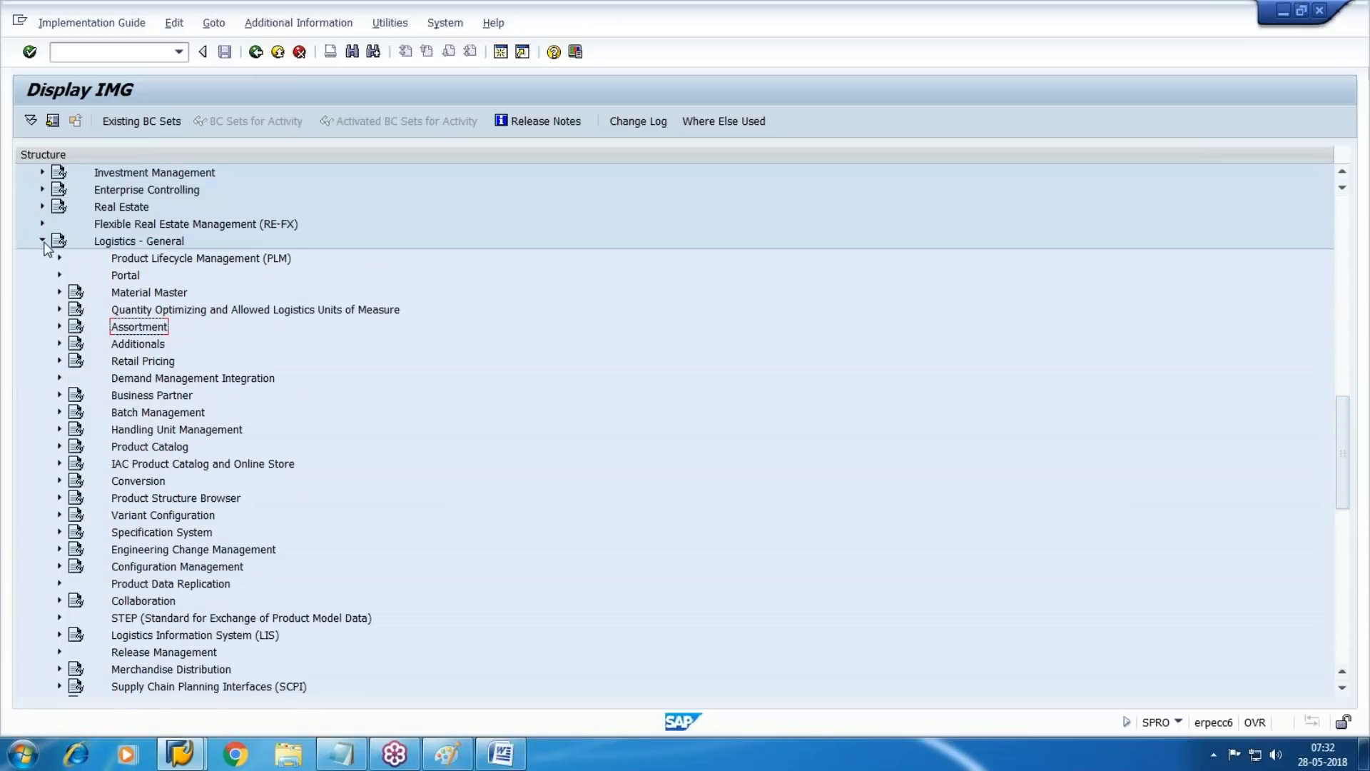
pyautogui.click(42, 241)
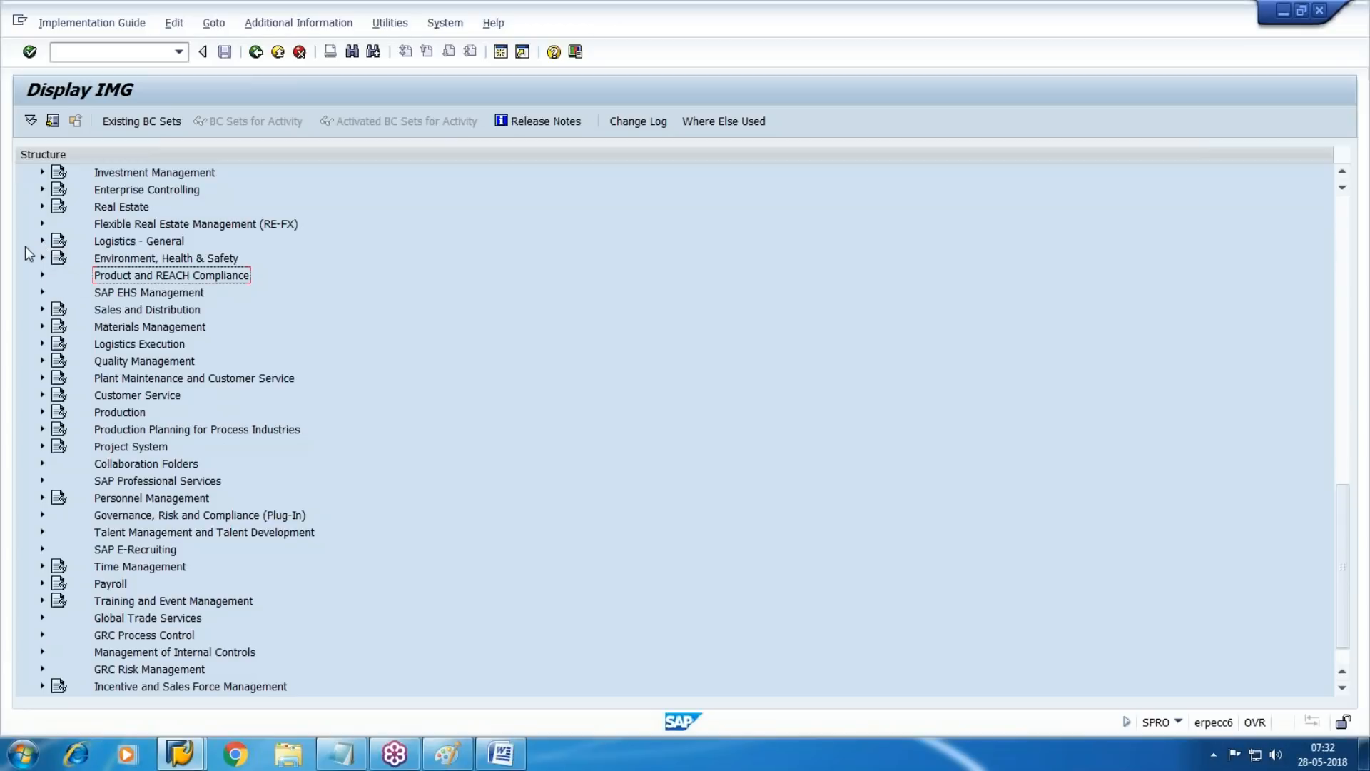
# Open the Maintain Company Codes for Materials Management activity in the Basic Settings of Material Master under Logistics - General
pyautogui.click(42, 241)
pyautogui.click(60, 223)
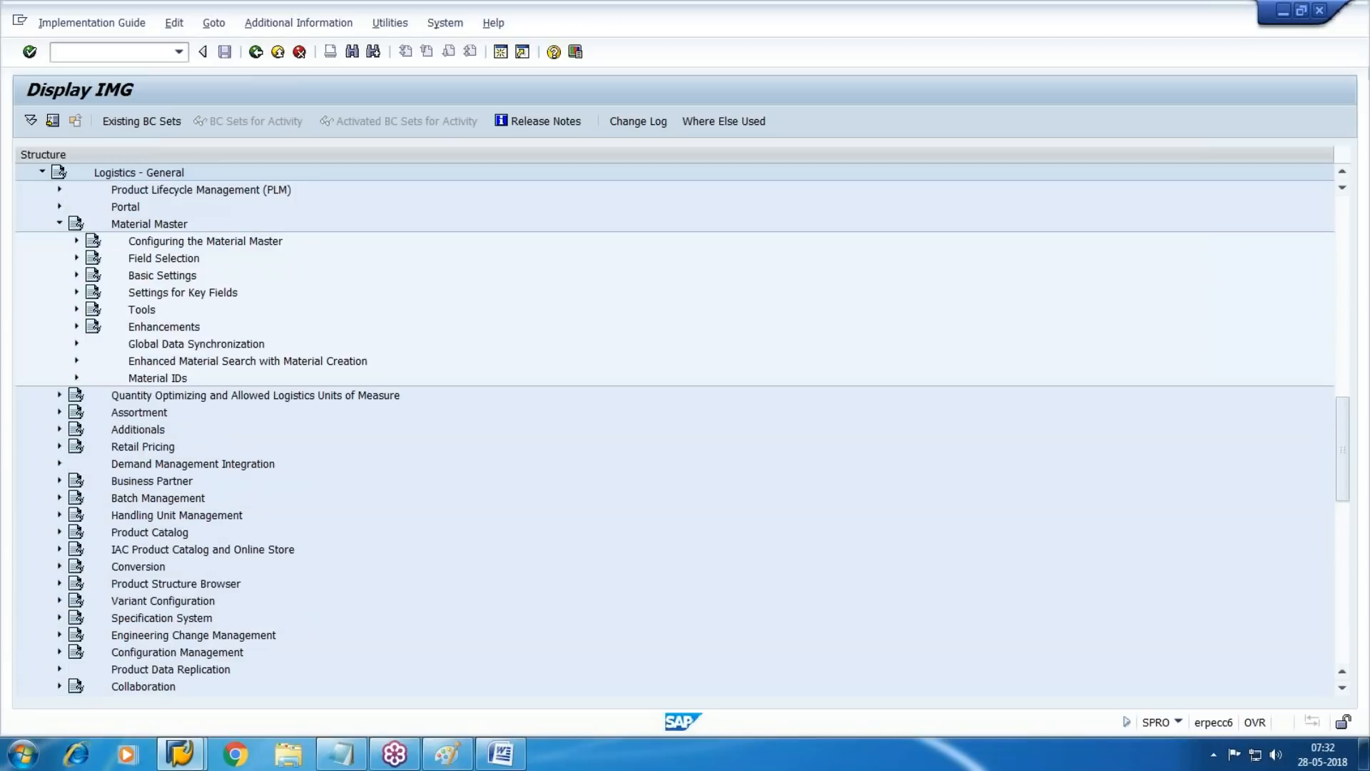
pyautogui.click(77, 275)
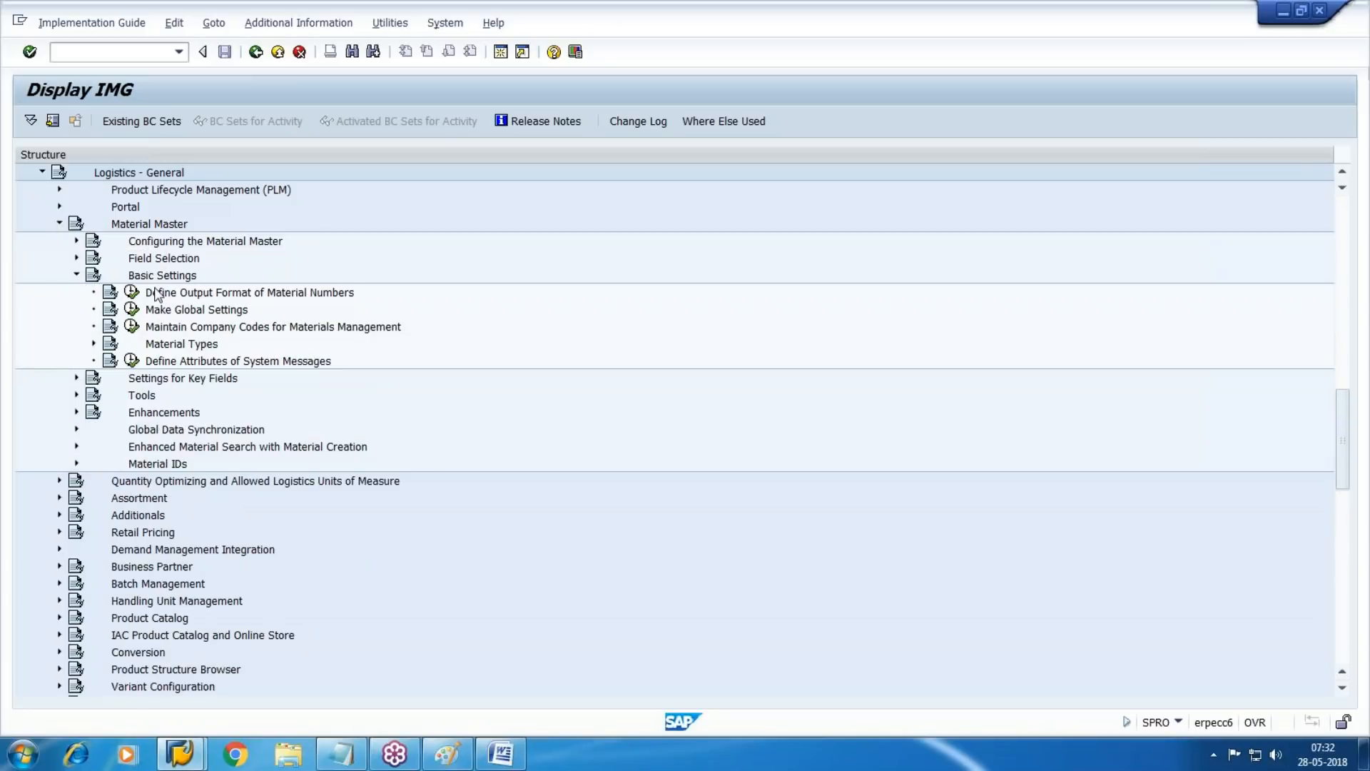
pyautogui.click(193, 331)
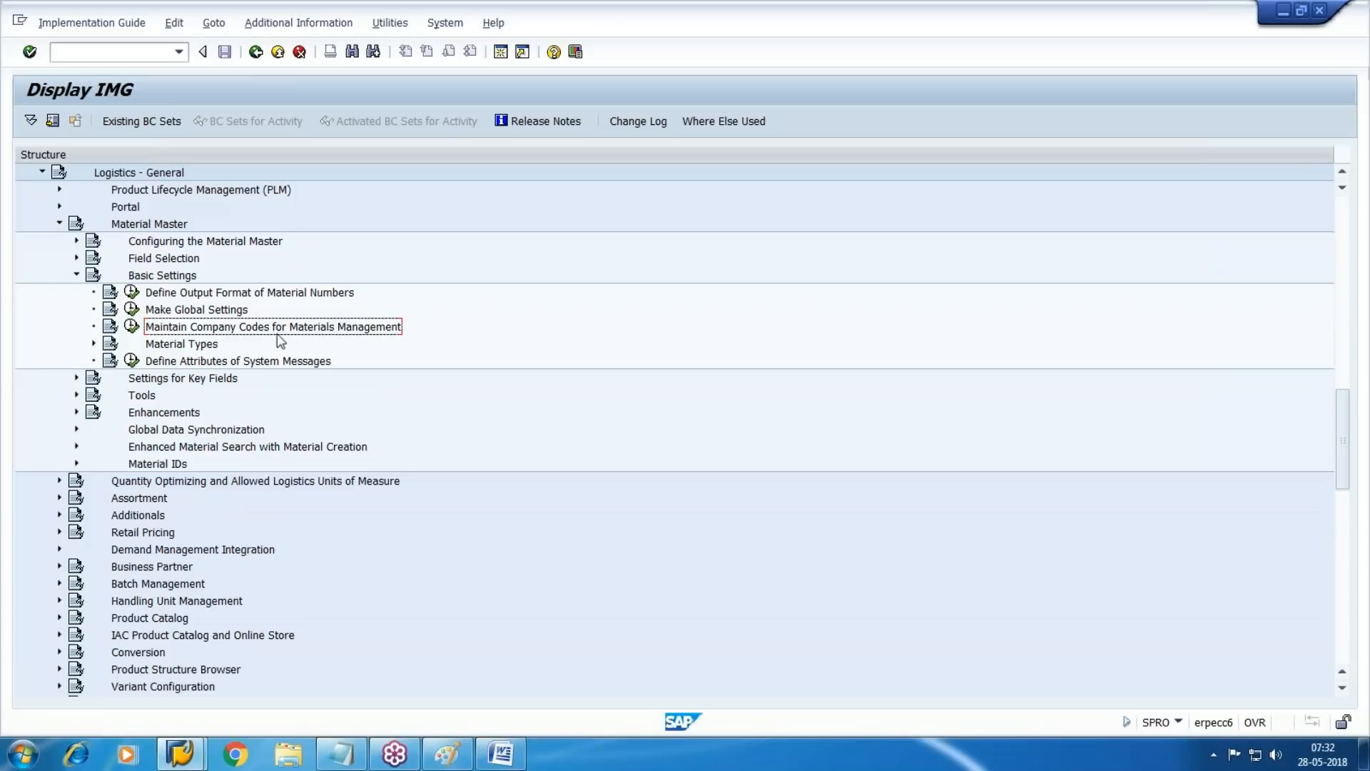
pyautogui.doubleClick(147, 329)
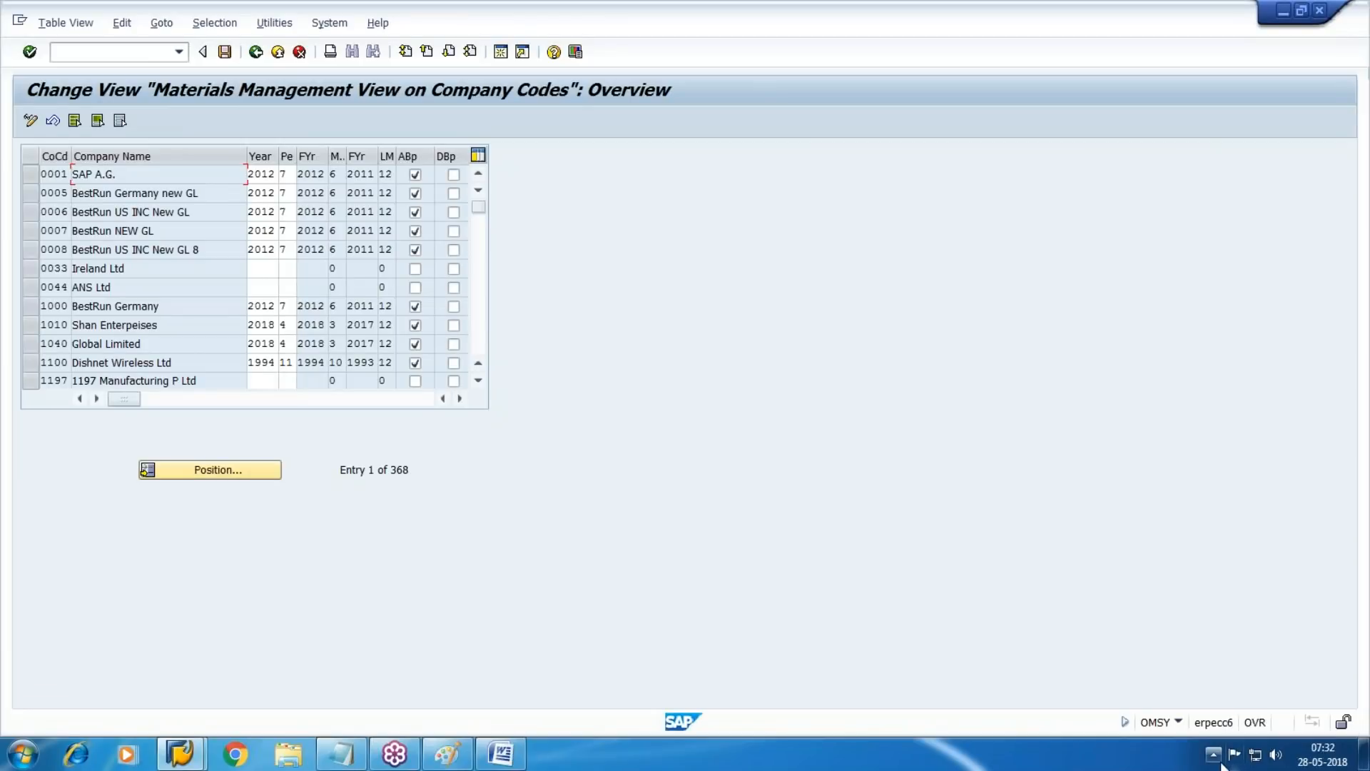
# Locate company code WM10, set its materials management year to 2018 and period to 04, and save the entry
pyautogui.click(229, 469)
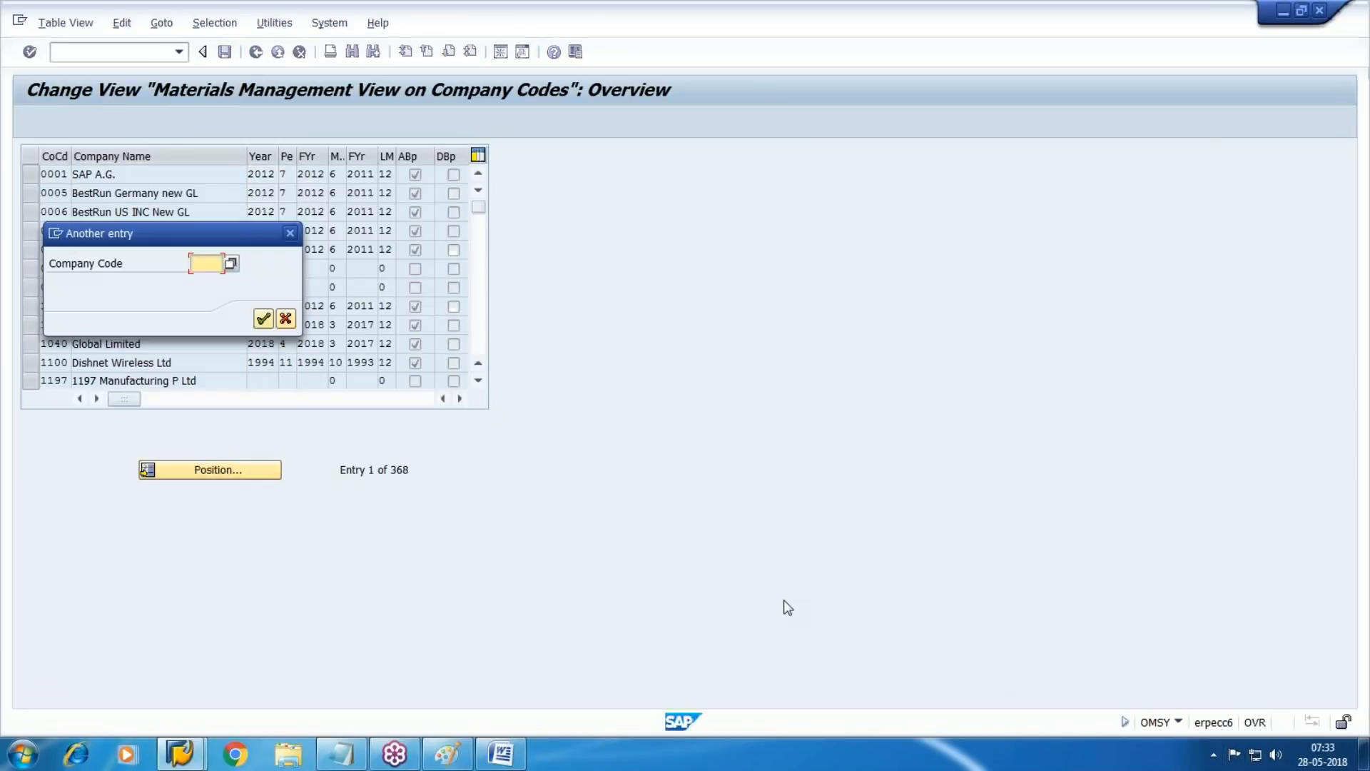
pyautogui.write('WM10')
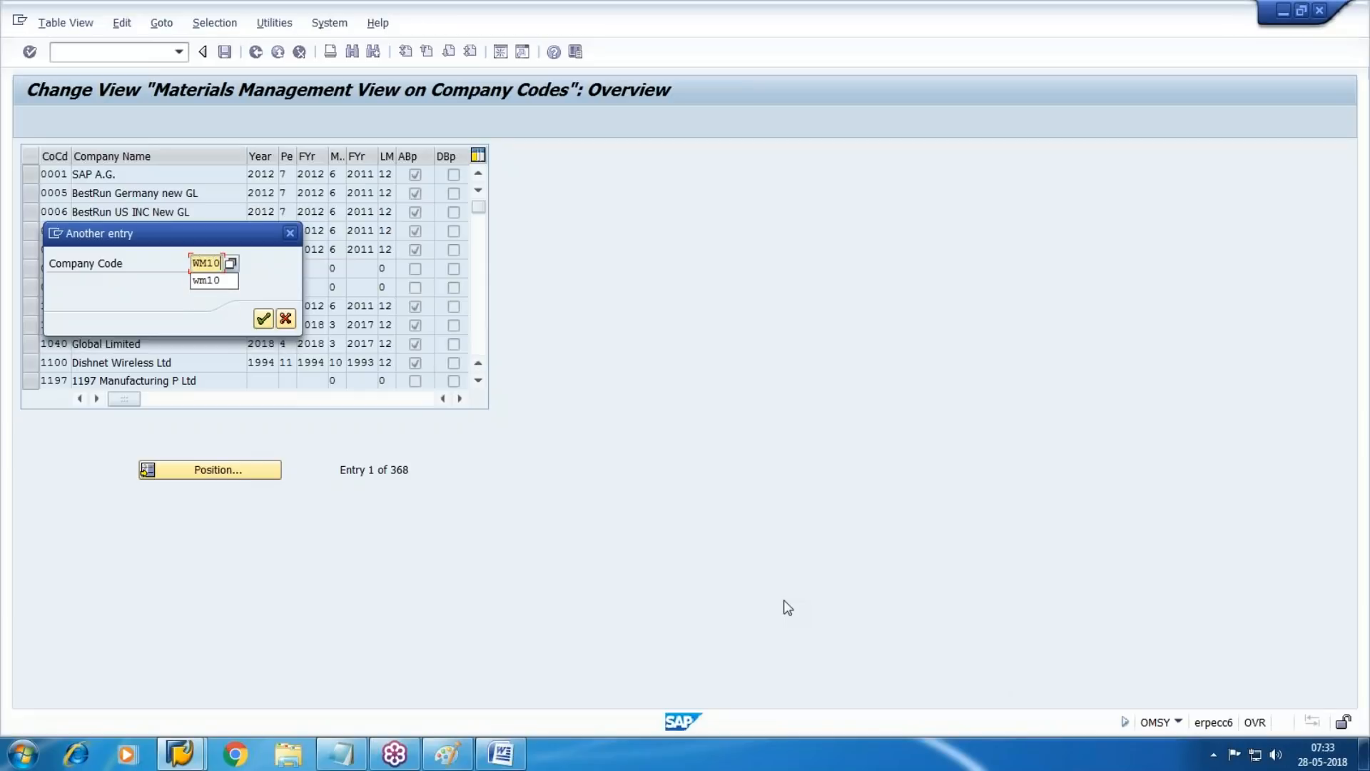
pyautogui.press('Return')
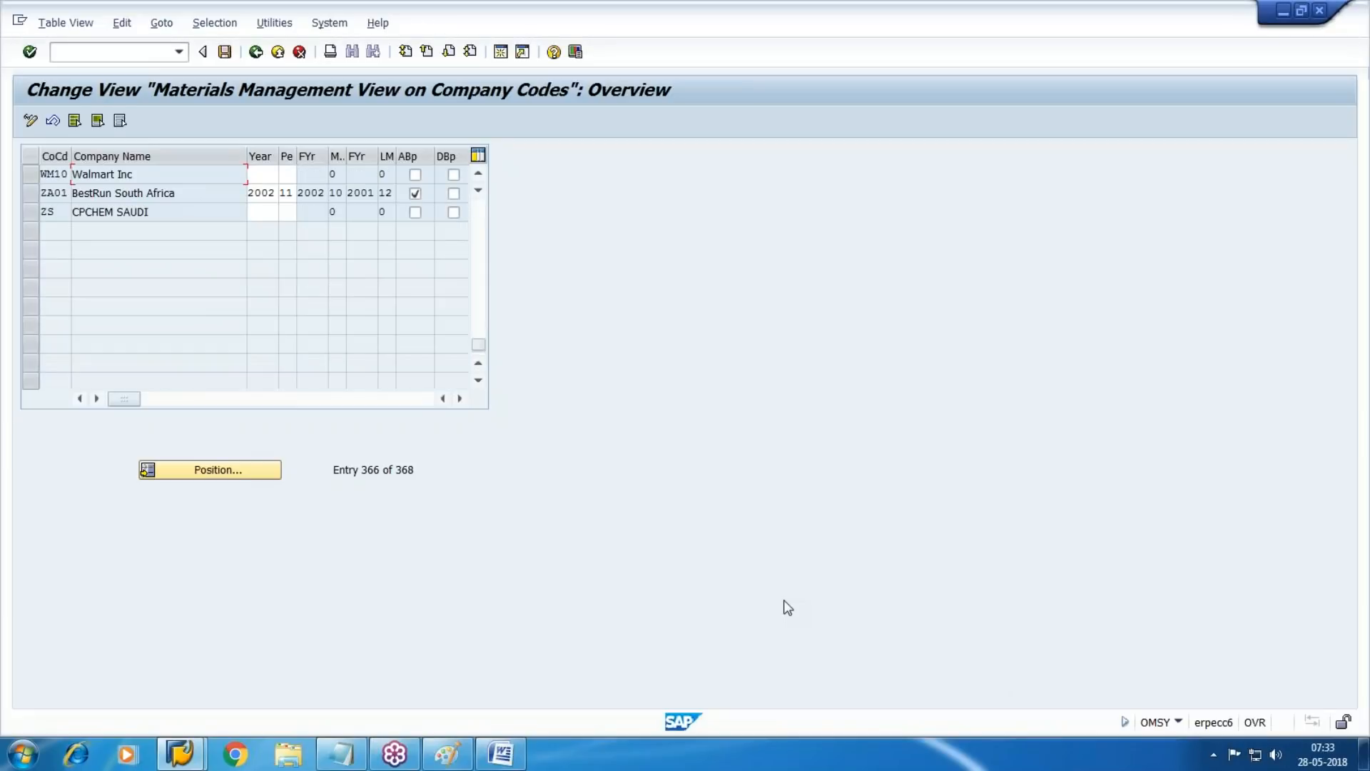
pyautogui.write('2018')
pyautogui.press('Tab')
pyautogui.write('04')
pyautogui.press('Return')
pyautogui.press('Return')
pyautogui.click(290, 315)
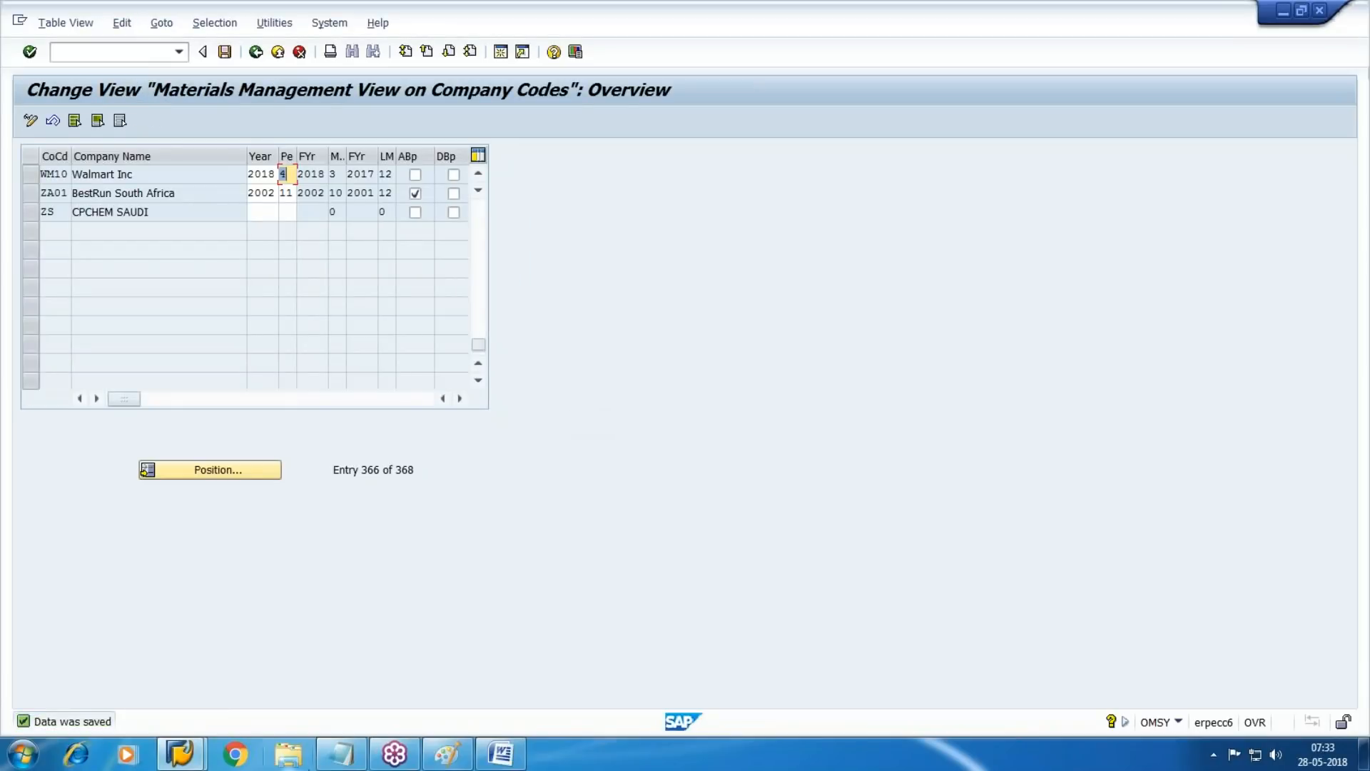
# Switch to the other SAP session, return to SAP Easy Access, and start transaction MMPV for closing material master periods
pyautogui.click(180, 753)
pyautogui.click(375, 679)
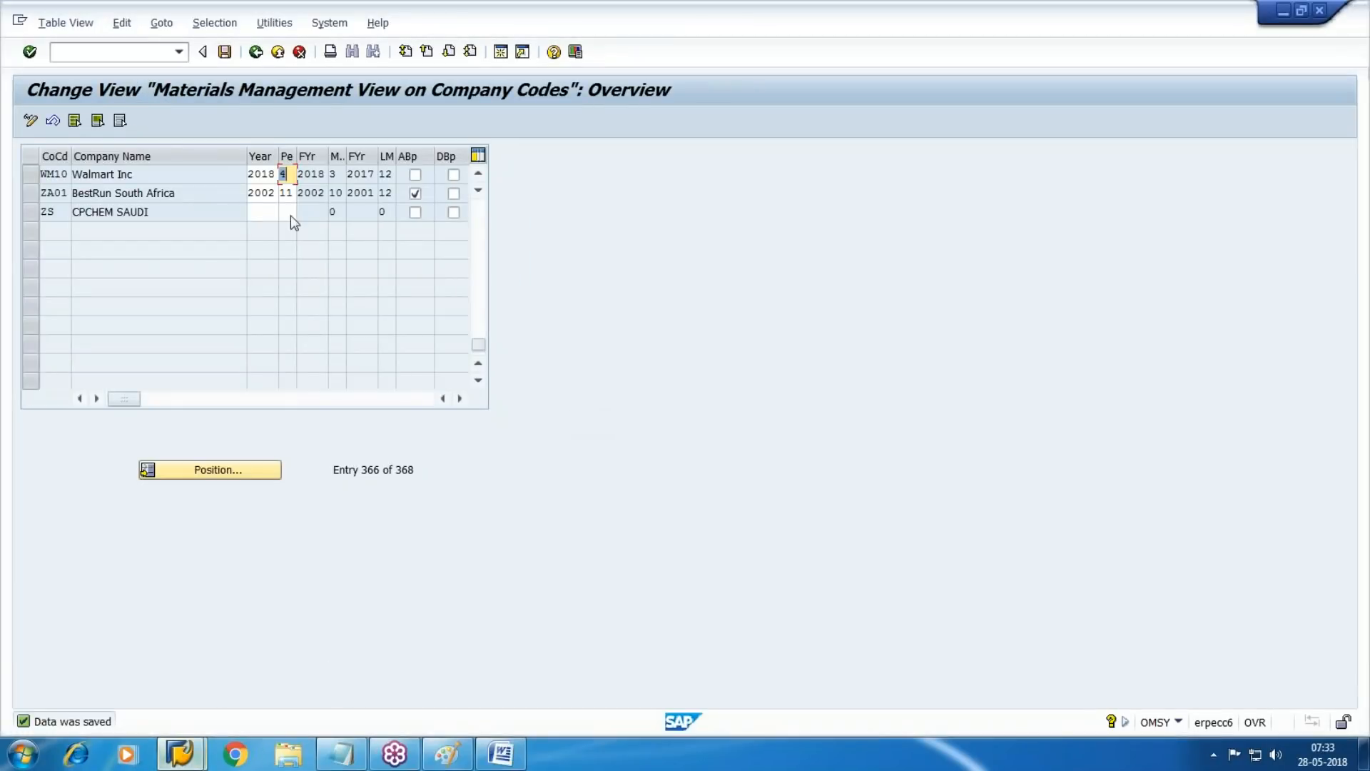
pyautogui.click(296, 55)
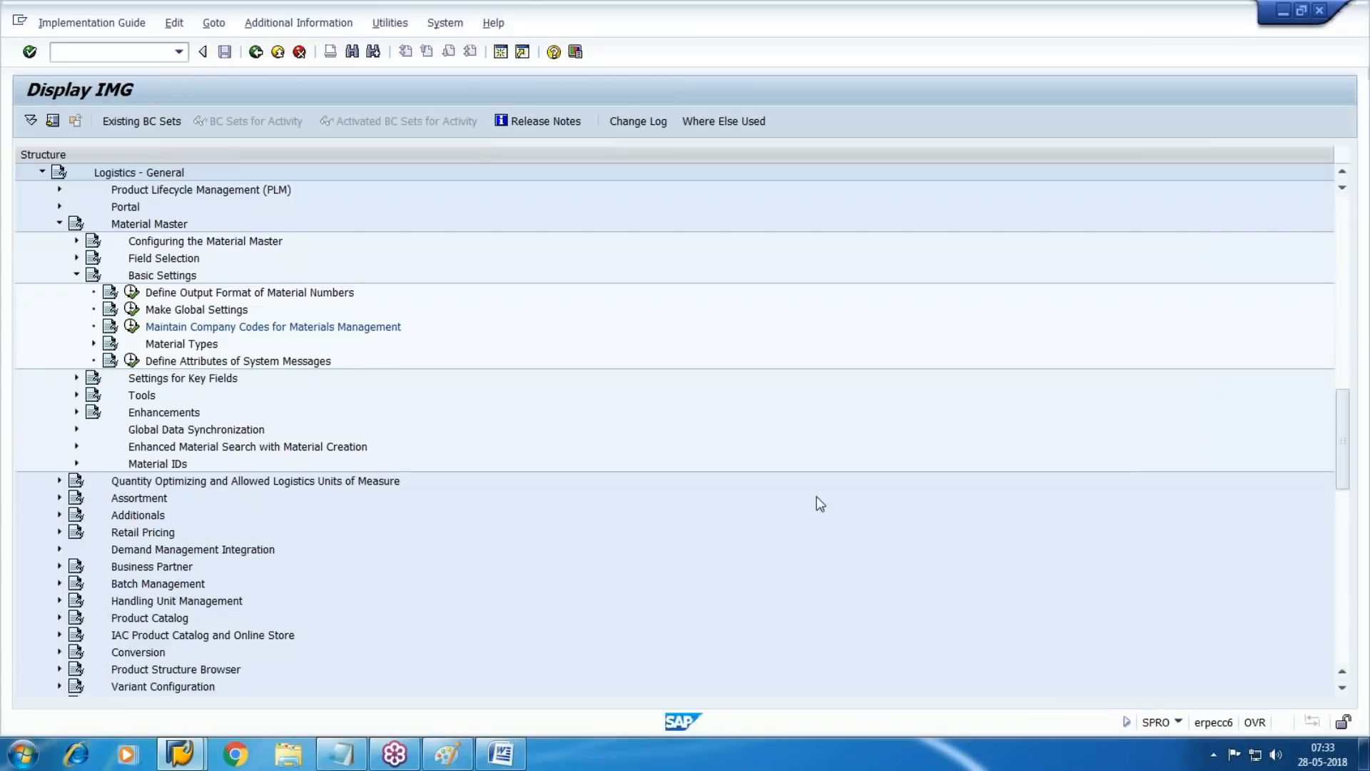
pyautogui.press('F3')
pyautogui.write('MMP')
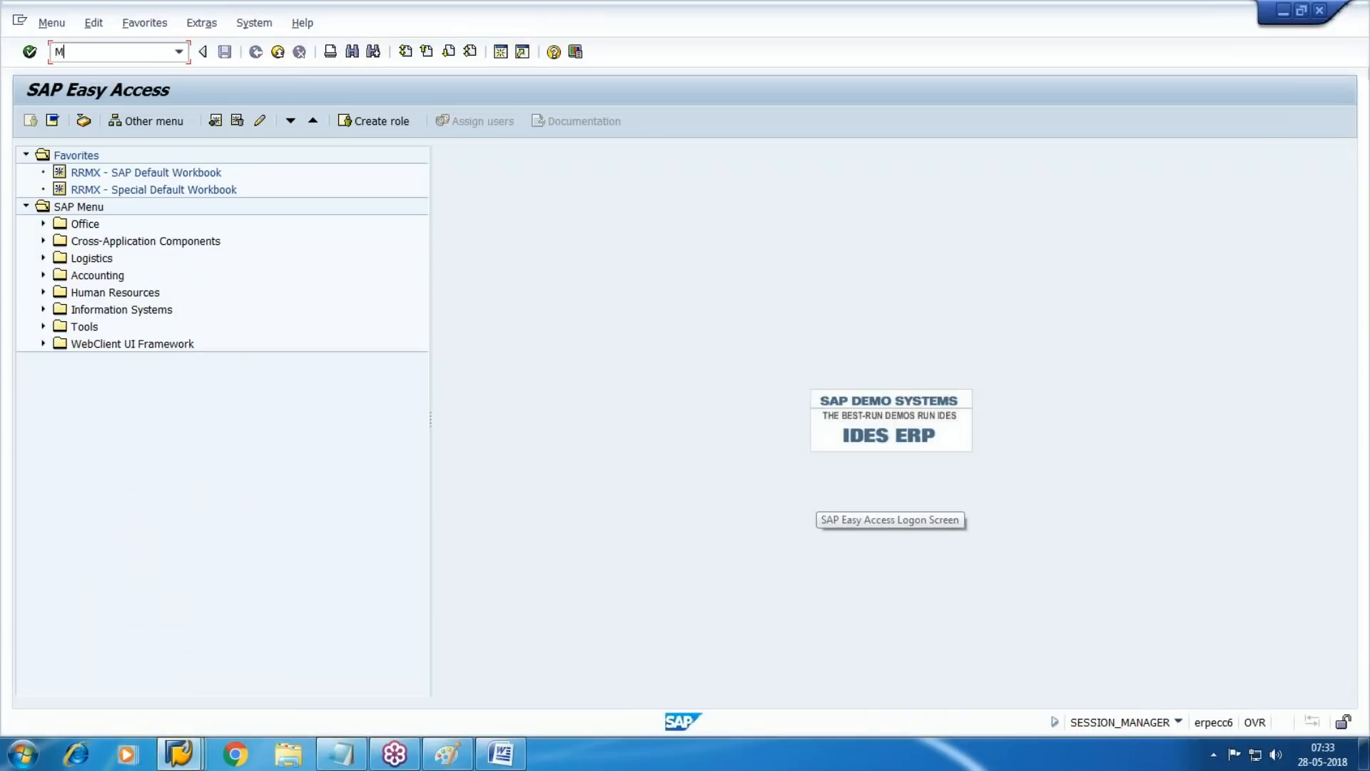
pyautogui.press('BackSpace')
pyautogui.press('BackSpace')
pyautogui.press('BackSpace')
pyautogui.write('MMPV')
pyautogui.press('Return')
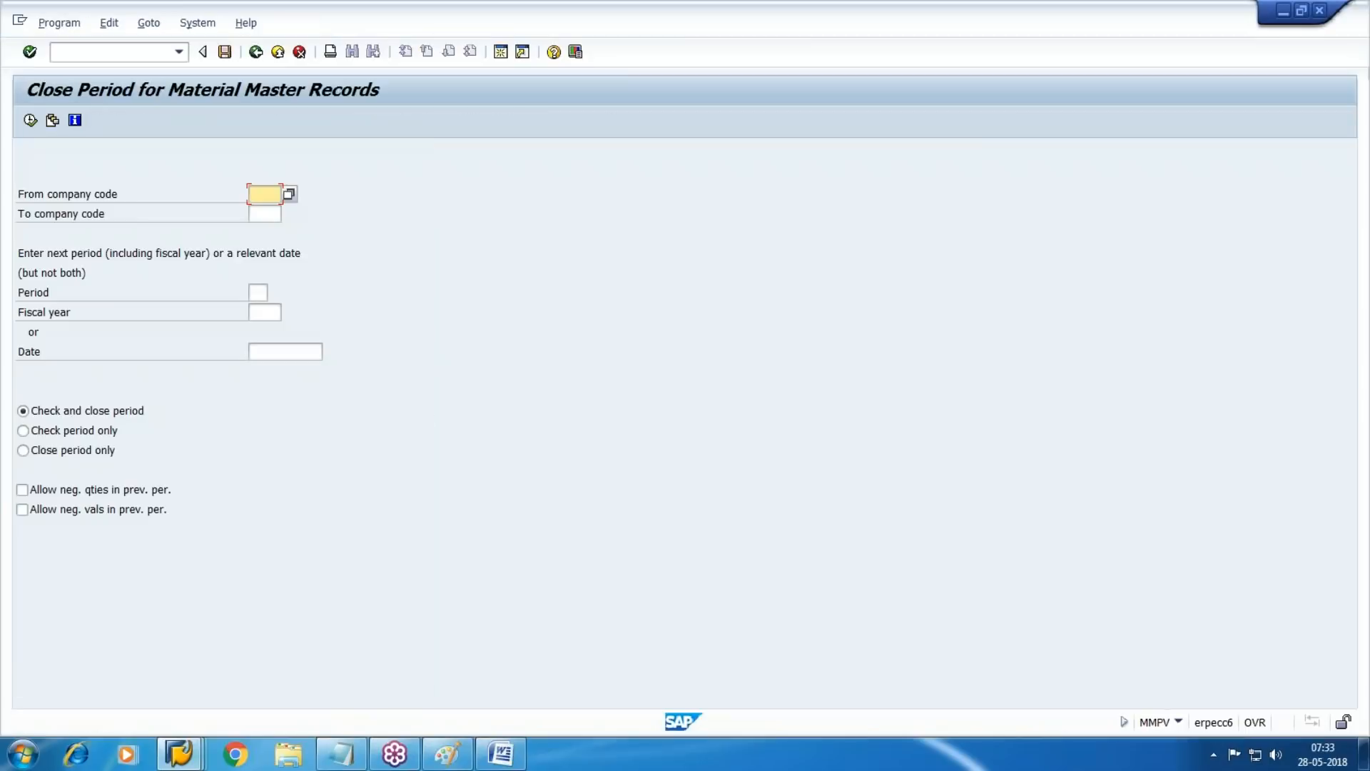
# Run the check and close of the material master period for company code WM10 with period 05 and fiscal year 2018, and exit
pyautogui.write('WM10')
pyautogui.press('Tab')
pyautogui.press('Tab')
pyautogui.write('05')
pyautogui.press('Tab')
pyautogui.write('2018')
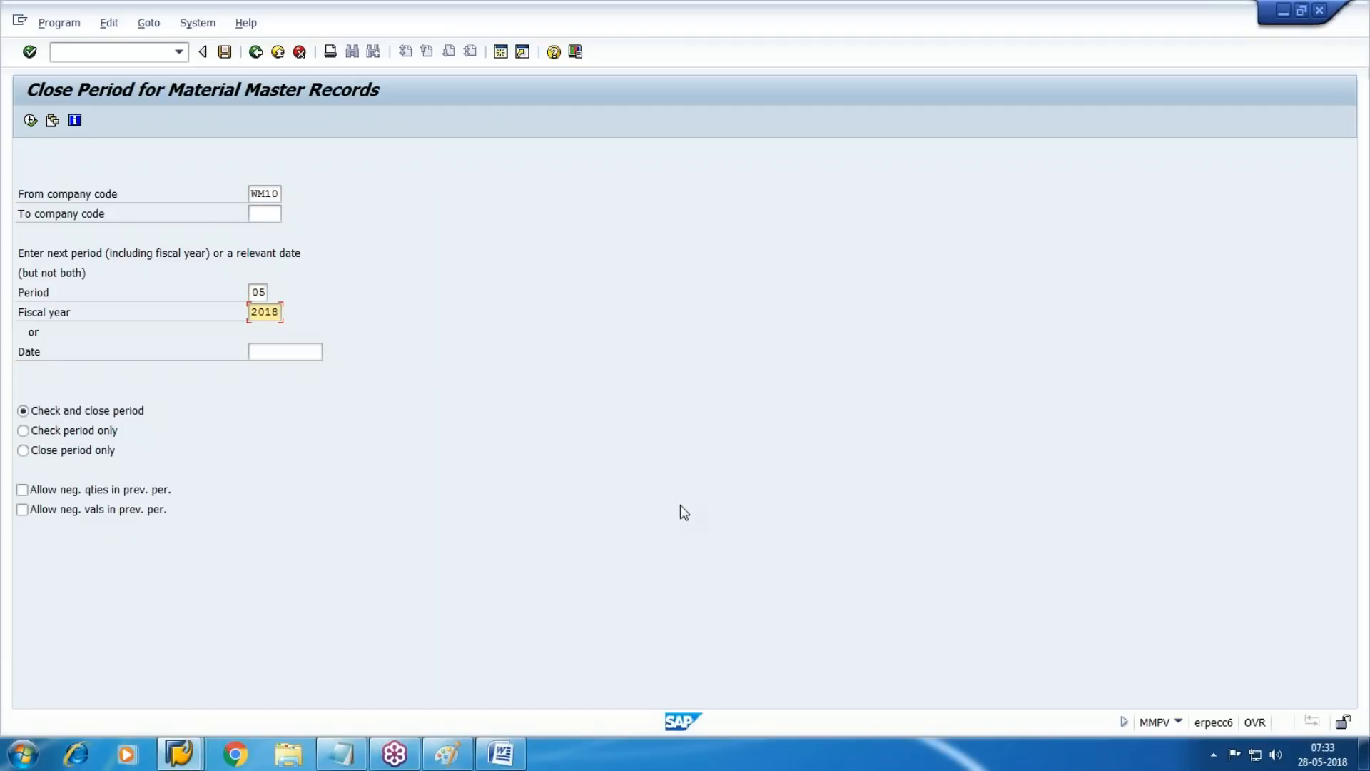
pyautogui.click(30, 120)
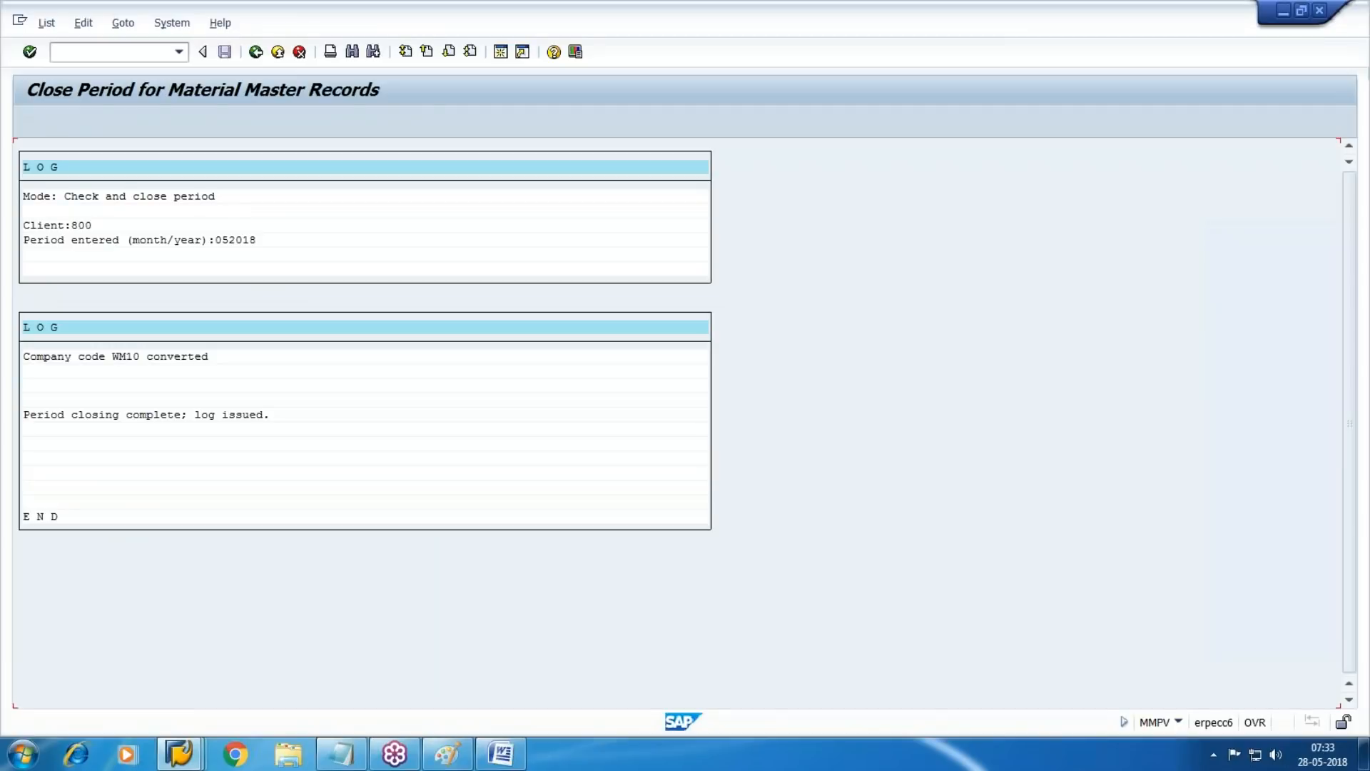
pyautogui.press('F3')
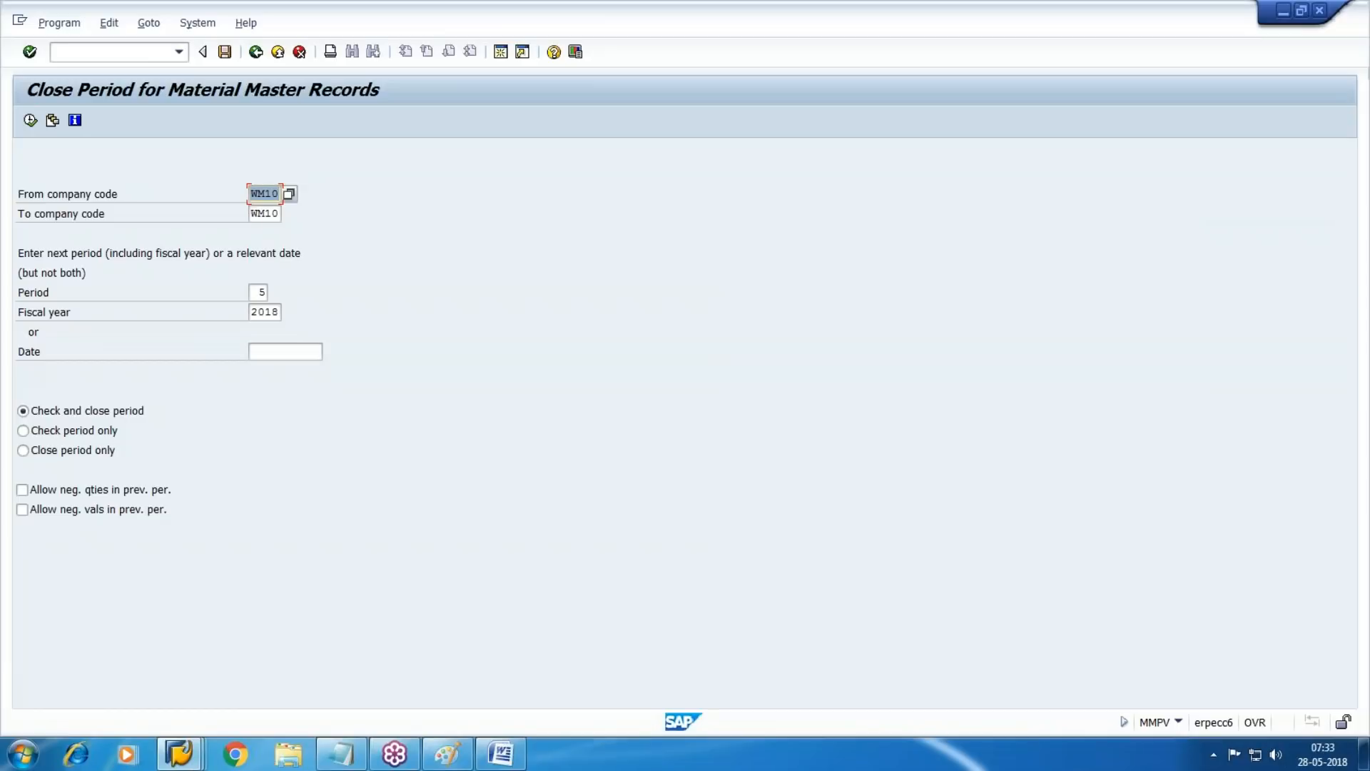
pyautogui.press('F3')
pyautogui.press('F3')
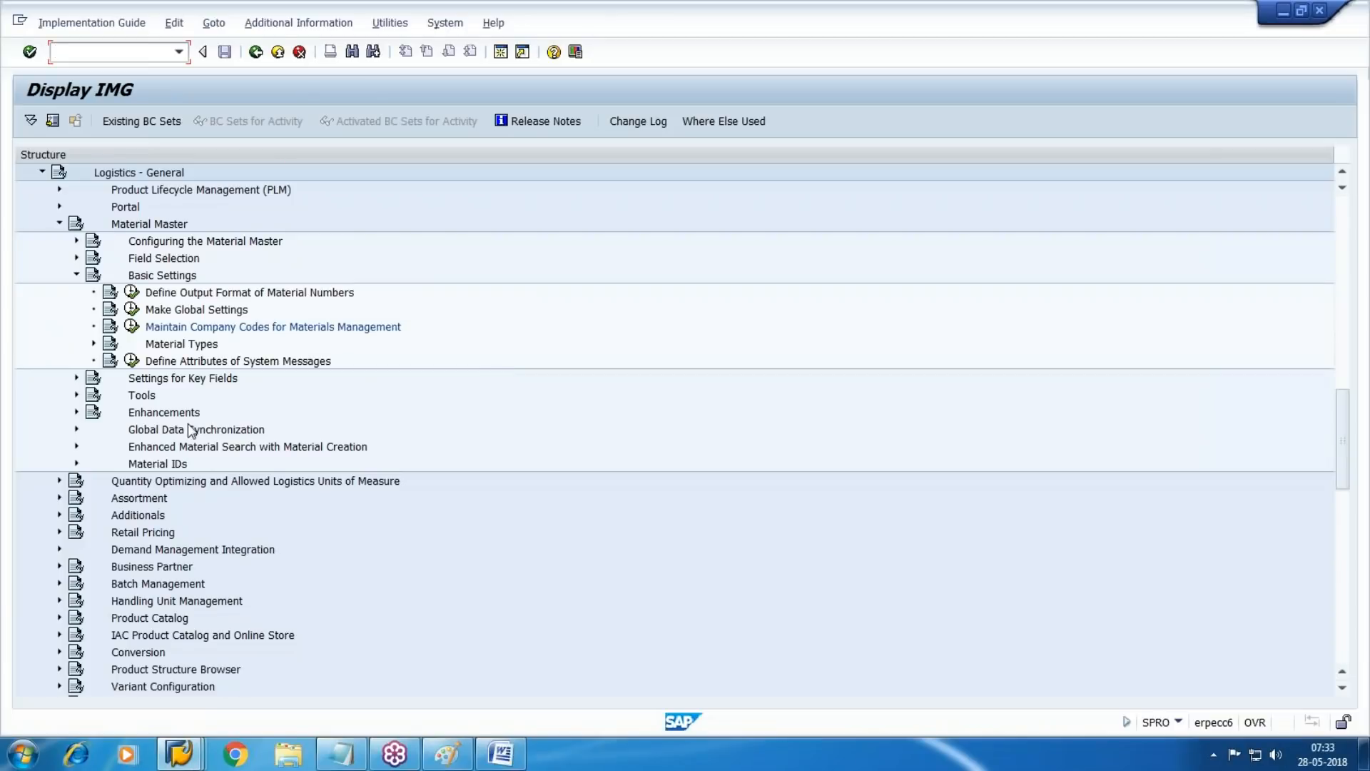
# Reopen the Maintain Company Codes for Materials Management activity and locate company code WM10
pyautogui.click(132, 326)
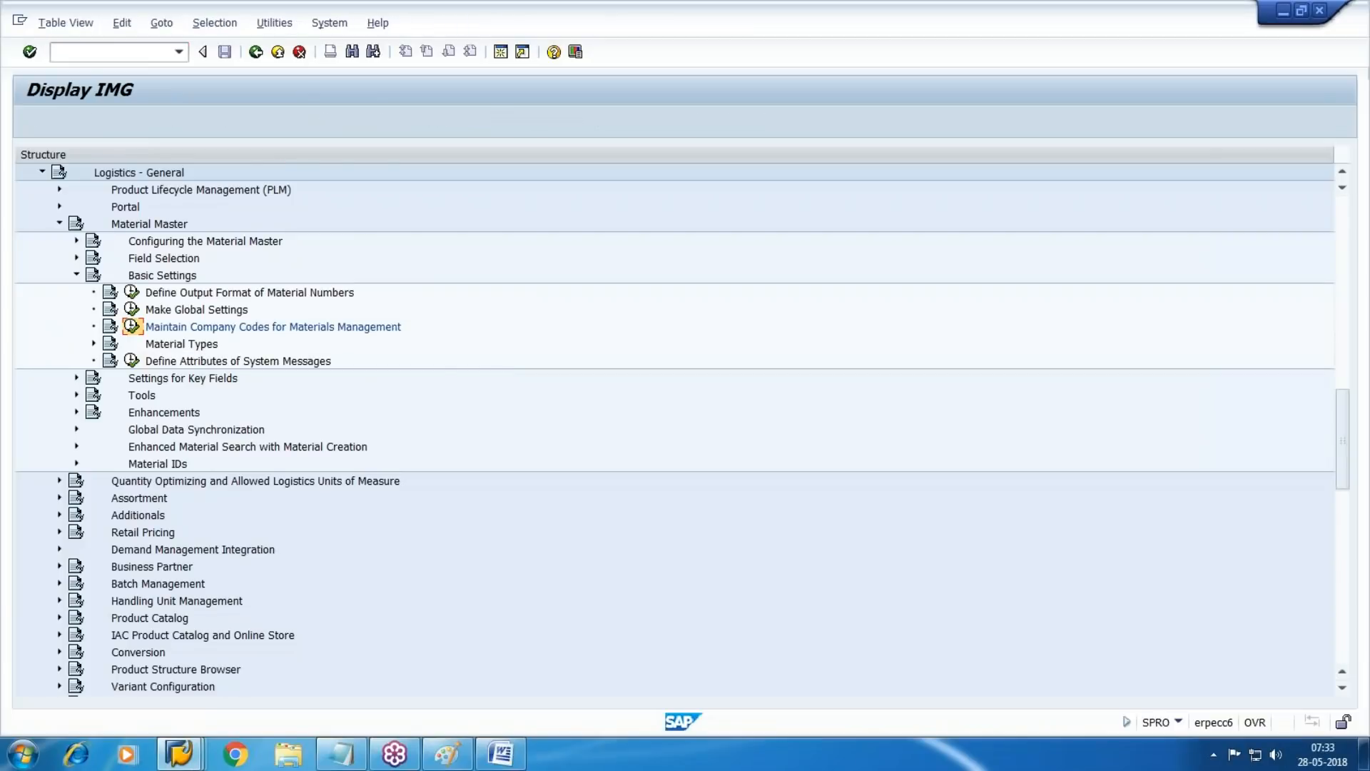
pyautogui.click(251, 470)
pyautogui.write('WM10')
pyautogui.press('Return')
pyautogui.press('Tab')
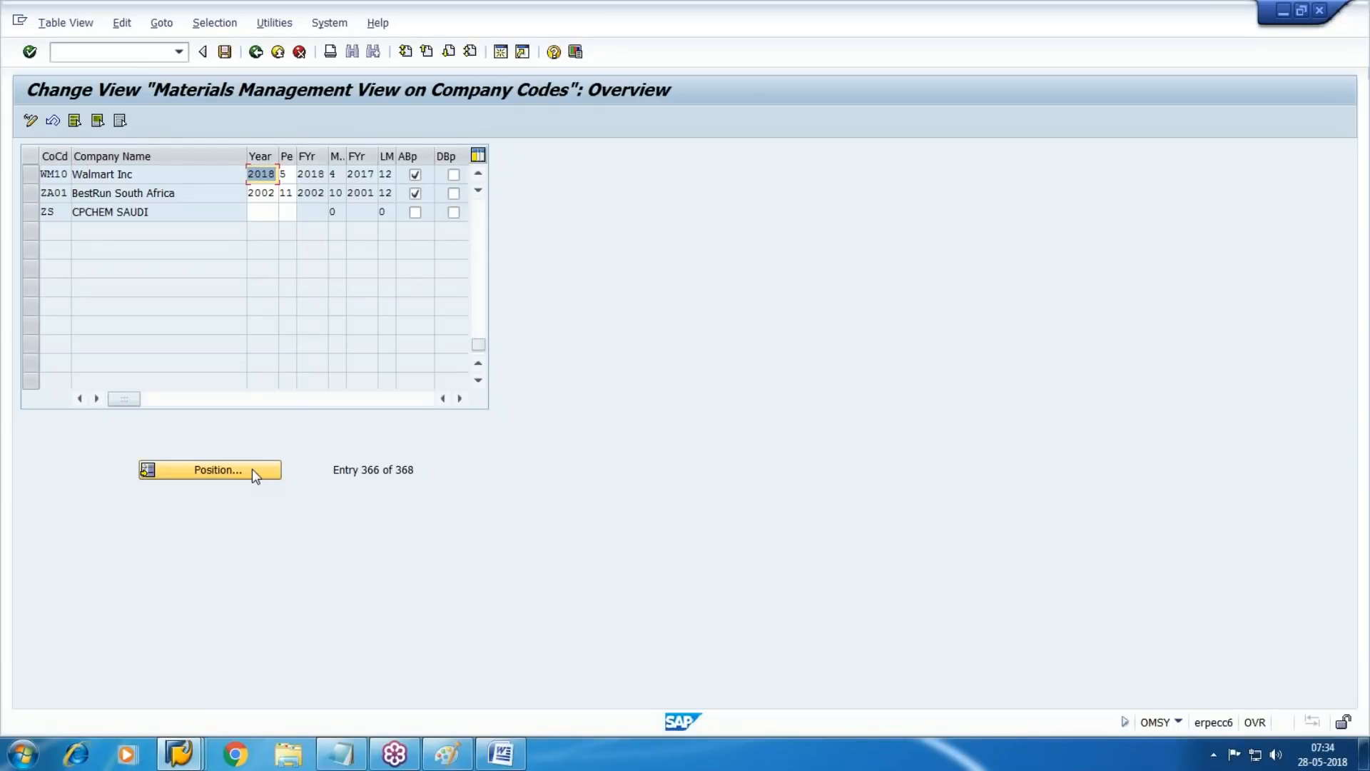
# Check the current period and the back-posting setting for WM10, save the view, and return to the implementation guide
pyautogui.press('Tab')
pyautogui.press('Tab')
pyautogui.press('Tab')
pyautogui.press('Tab')
pyautogui.press('Tab')
pyautogui.press('Tab')
pyautogui.hotkey('shift', 'Tab')
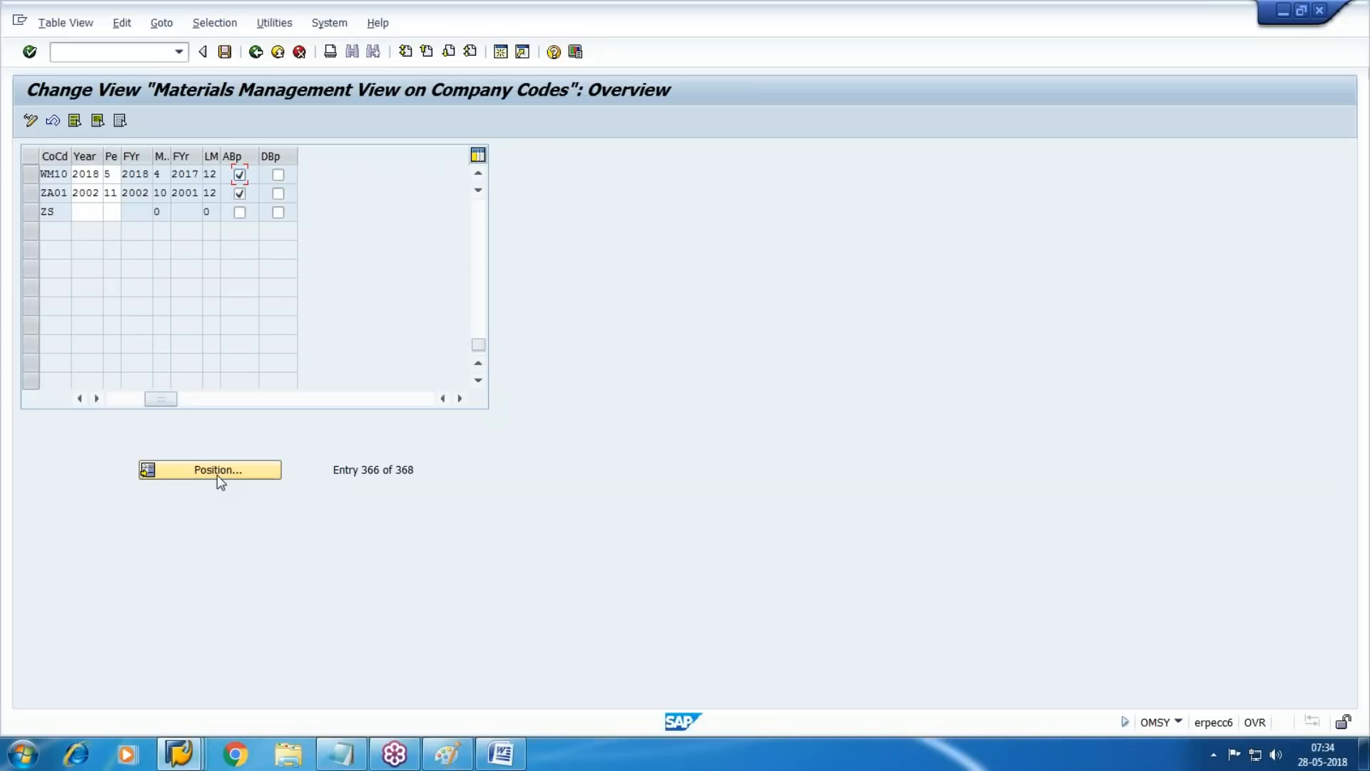
pyautogui.click(225, 53)
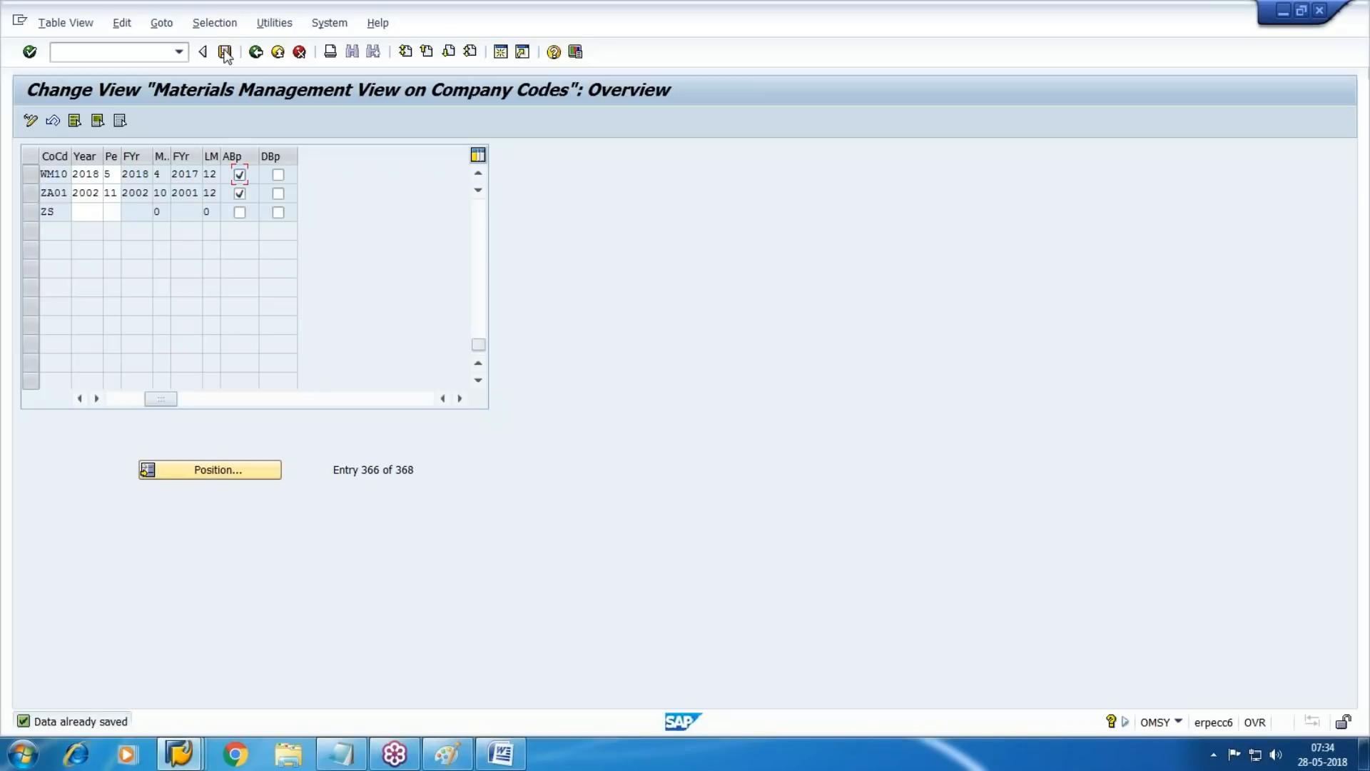
pyautogui.press('F3')
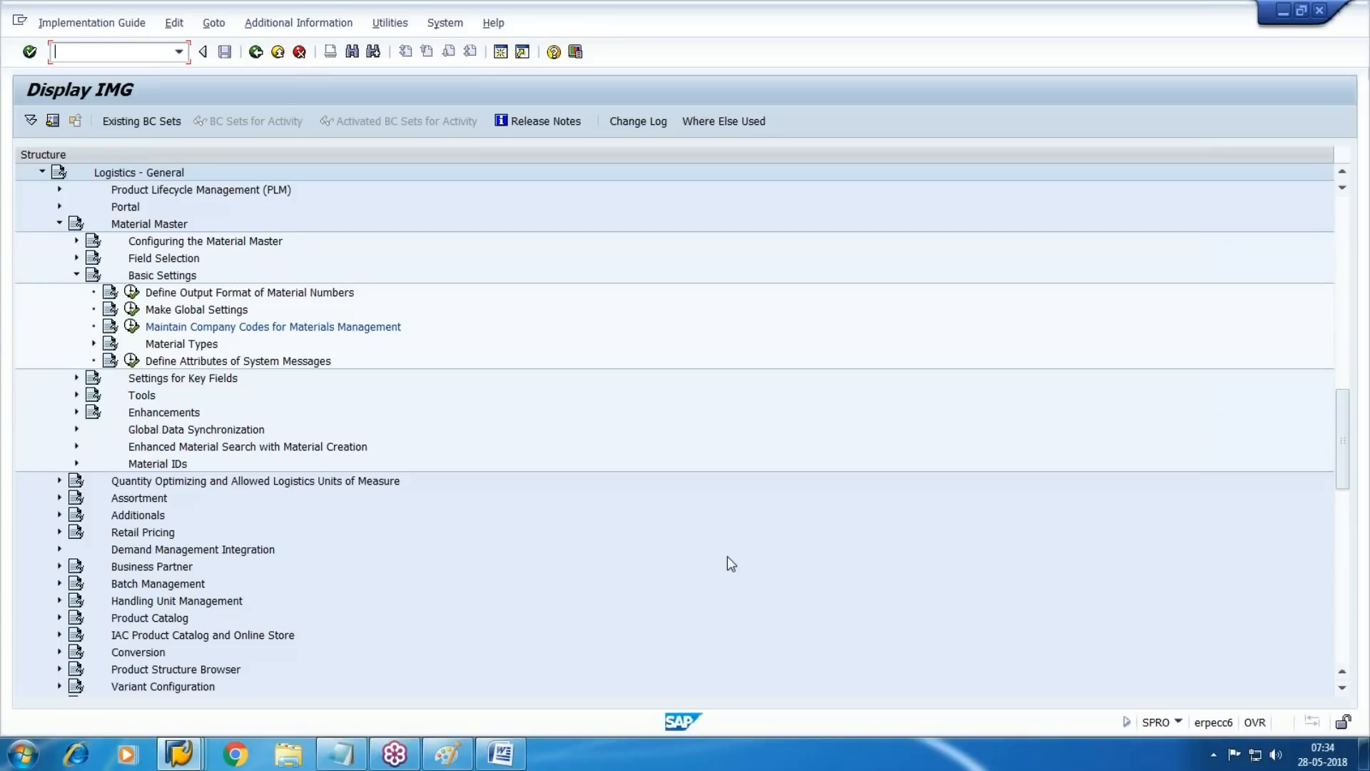
# Switch to Paint and start a new blank picture without saving the existing plant diagram
pyautogui.click(446, 753)
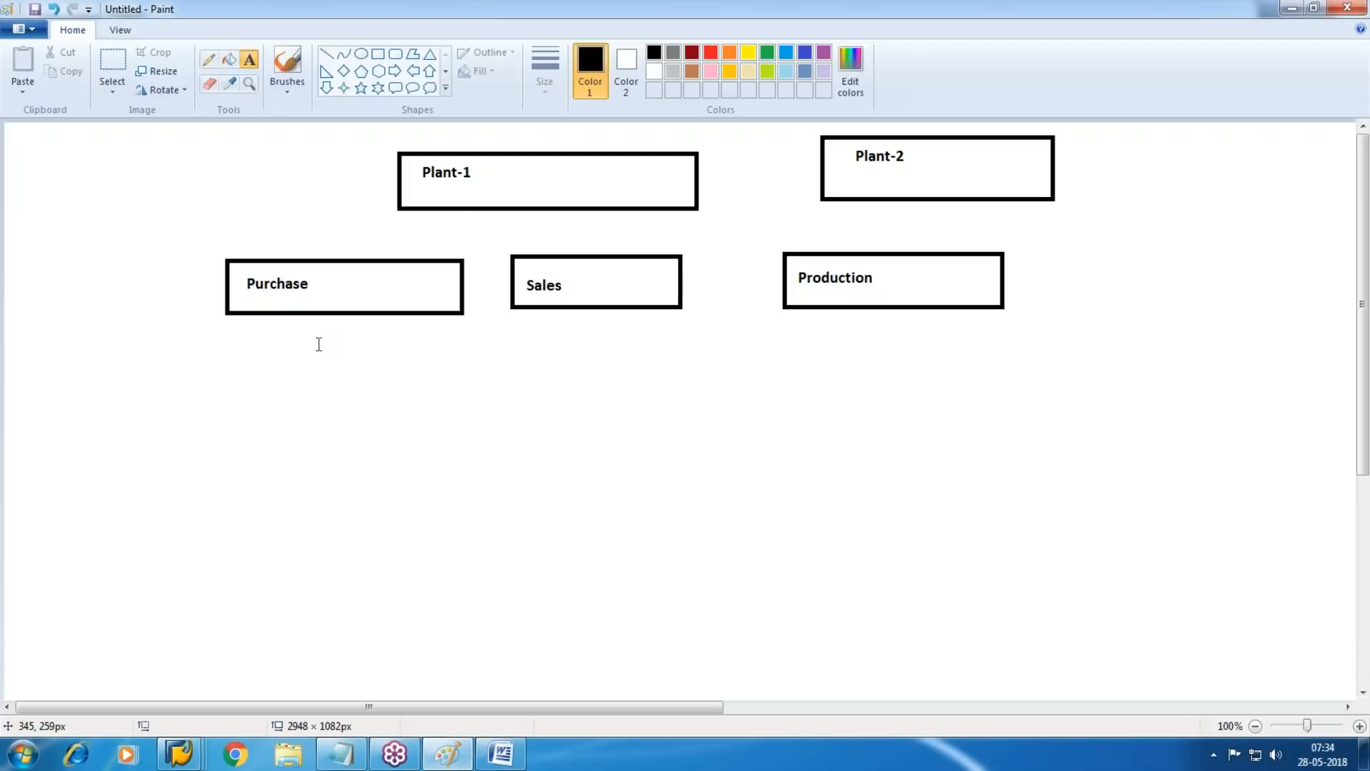
pyautogui.click(24, 29)
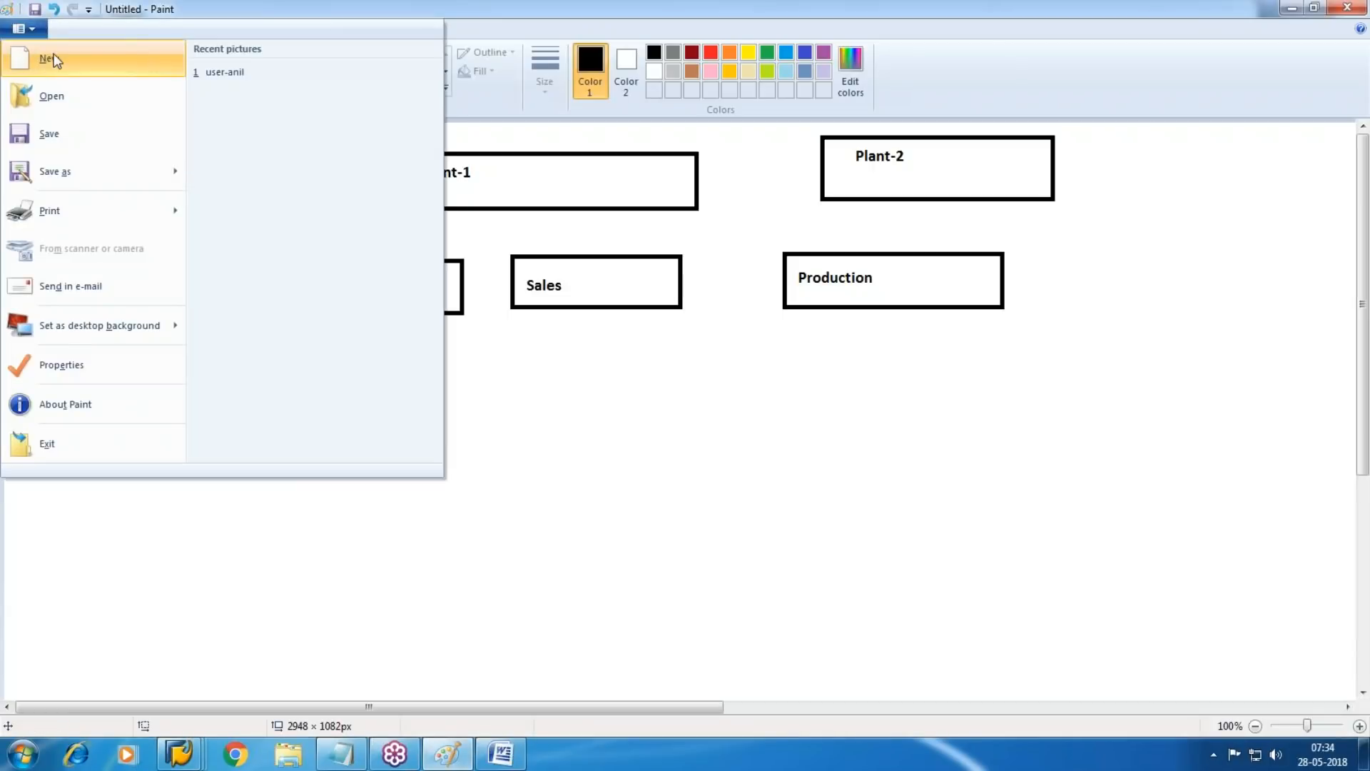
pyautogui.click(43, 443)
pyautogui.click(713, 379)
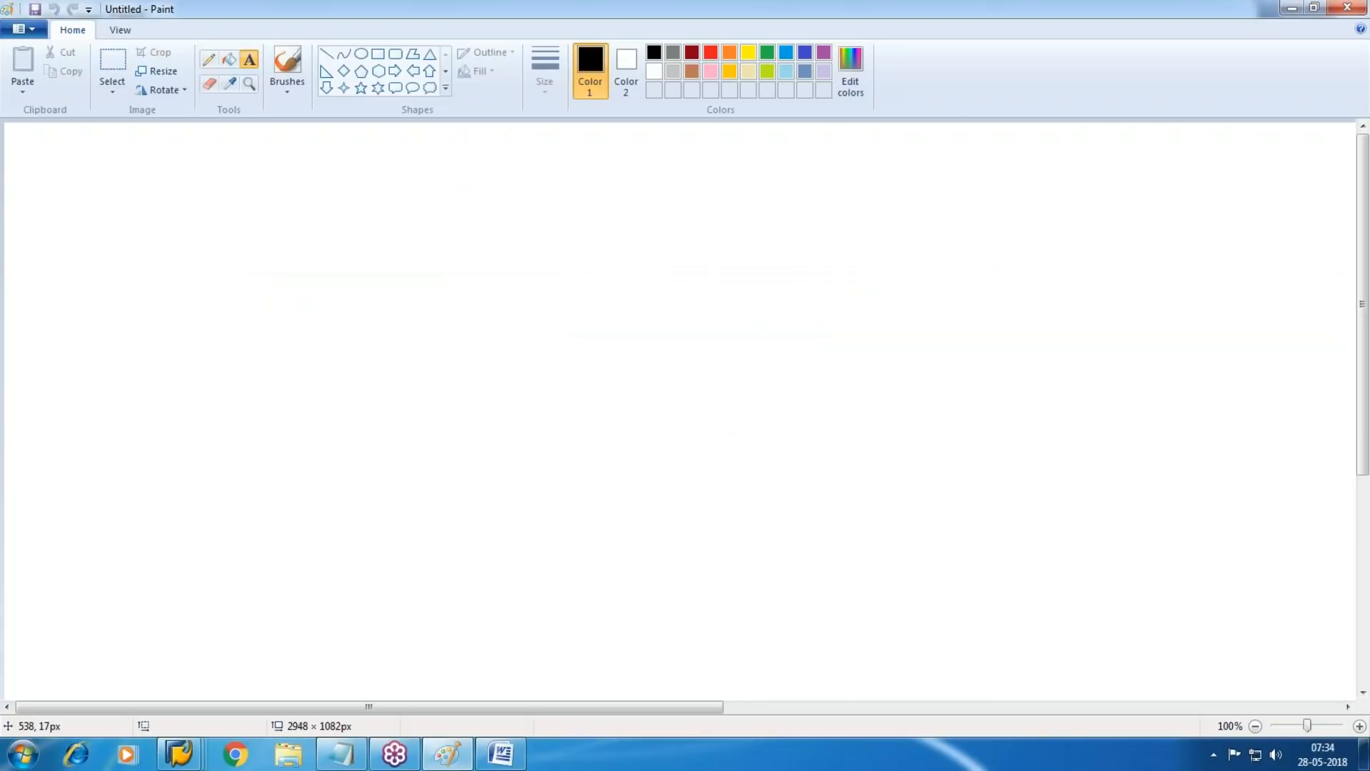
# Draw three separate rectangles in a row near the top of the canvas, the third about 232 × 60 px
pyautogui.click(378, 53)
pyautogui.moveTo(196, 163); pyautogui.dragTo(466, 220)
pyautogui.moveTo(597, 168); pyautogui.dragTo(775, 219)
pyautogui.moveTo(903, 168); pyautogui.dragTo(1103, 220)
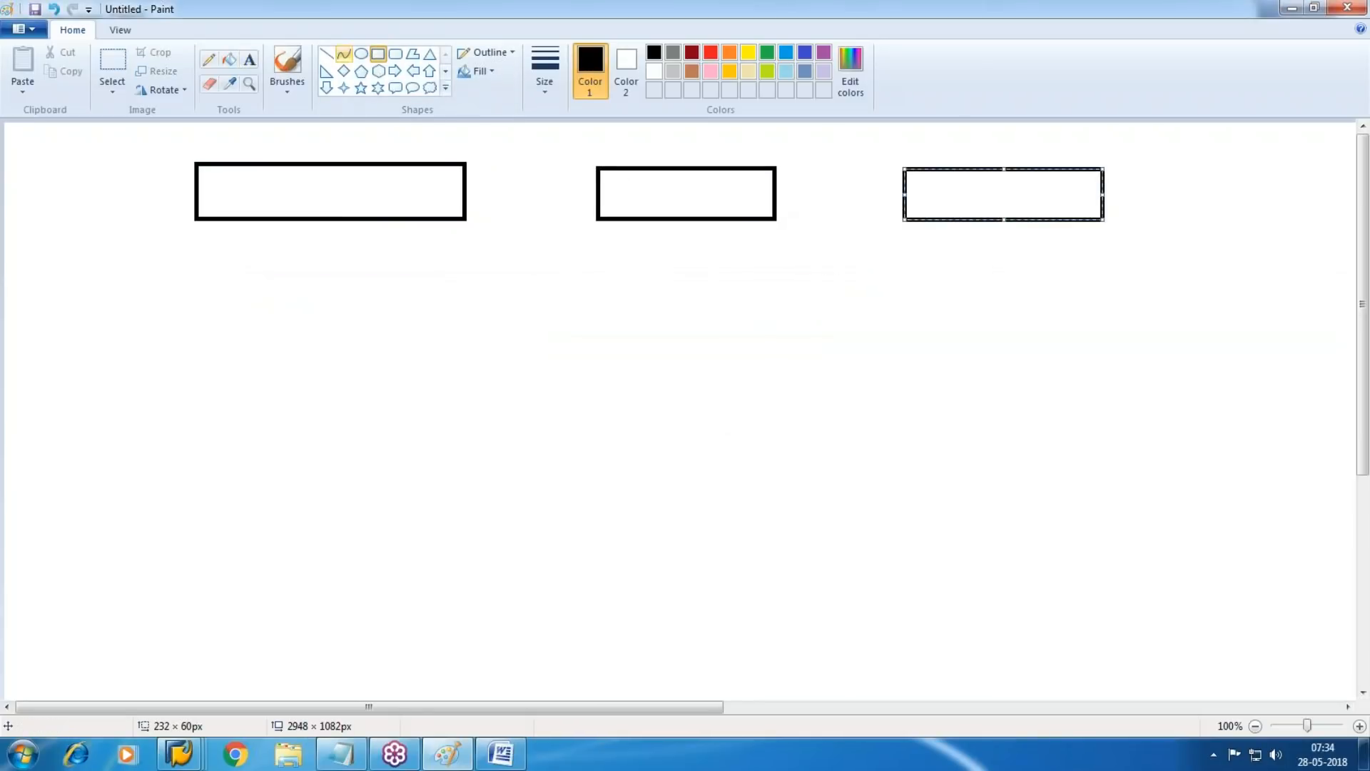
# Label the three rectangles from left to right "Finished Product", "RM" and "SFG"
pyautogui.click(251, 63)
pyautogui.moveTo(203, 169); pyautogui.dragTo(447, 213)
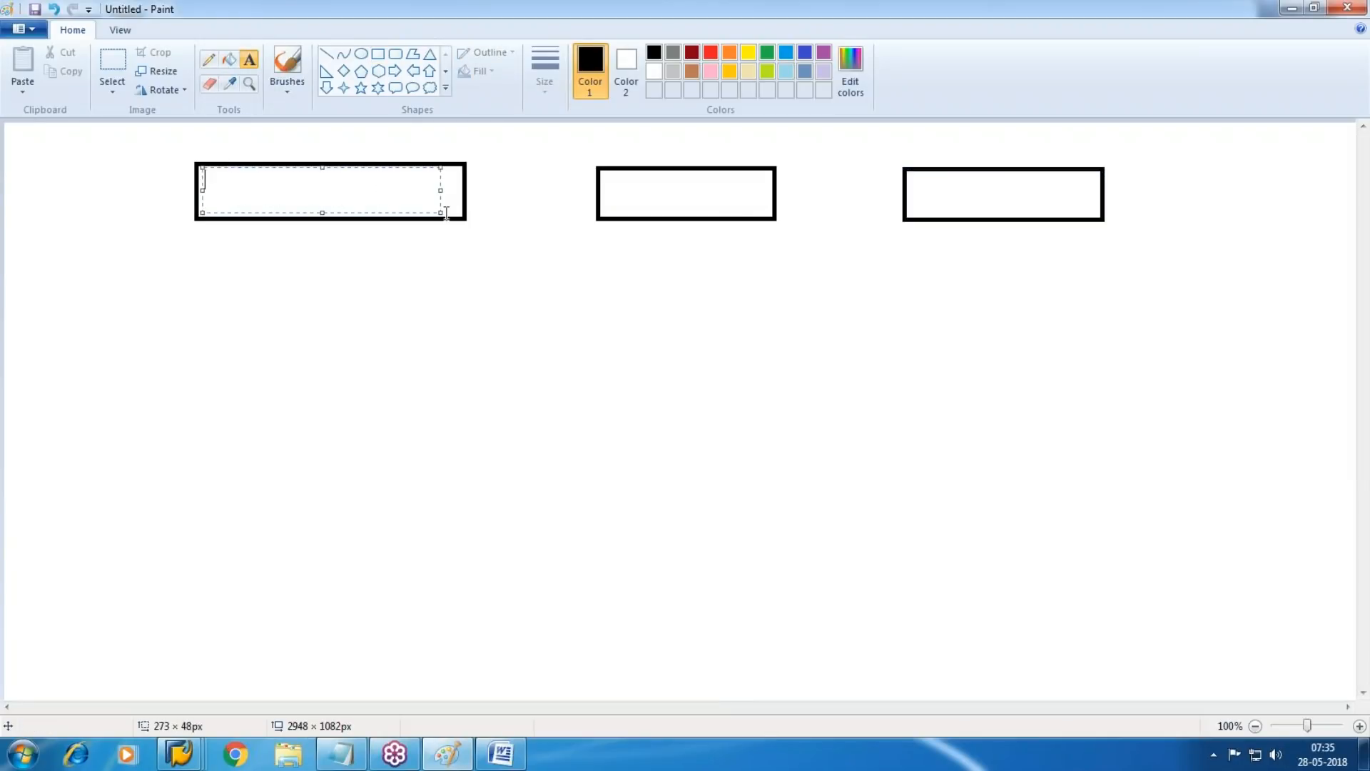
pyautogui.write('Fin')
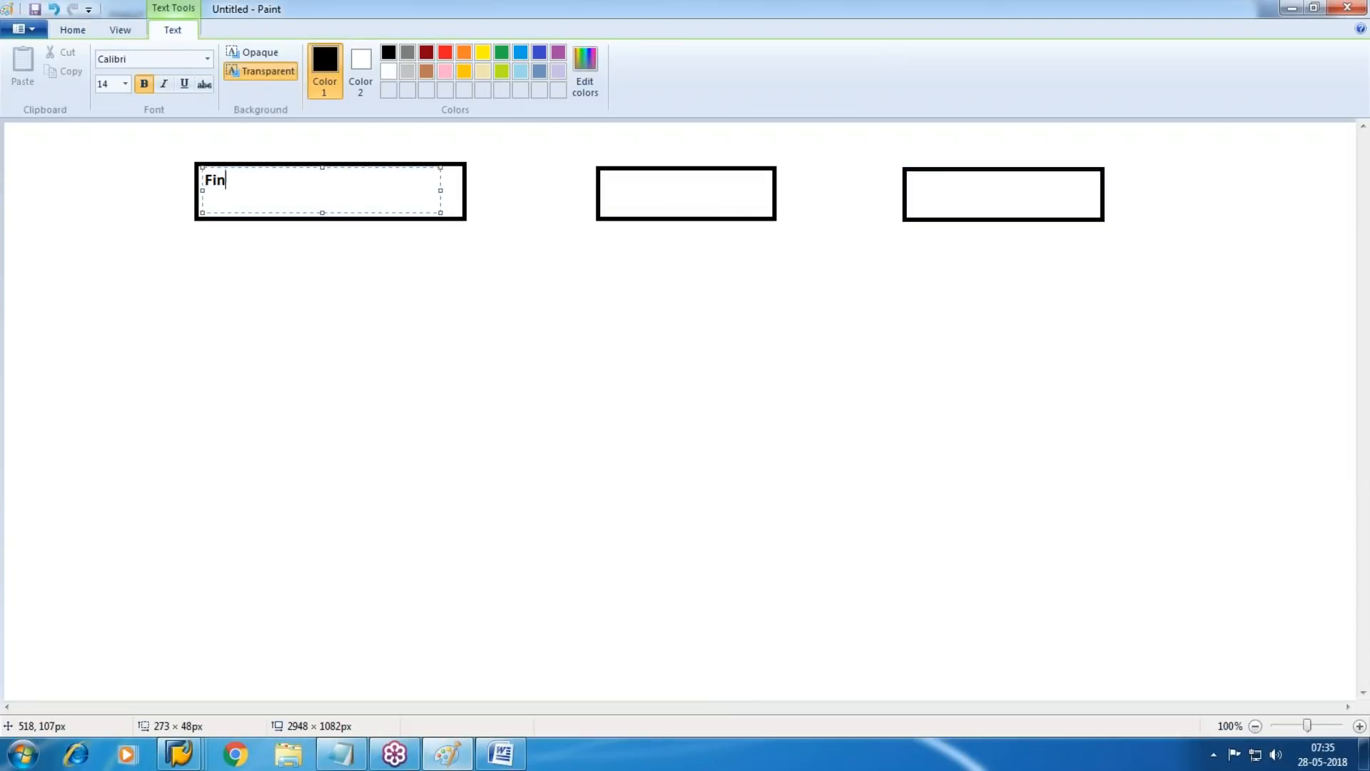
pyautogui.write('ished Product')
pyautogui.click(605, 184)
pyautogui.moveTo(609, 172); pyautogui.dragTo(769, 214)
pyautogui.write('RM')
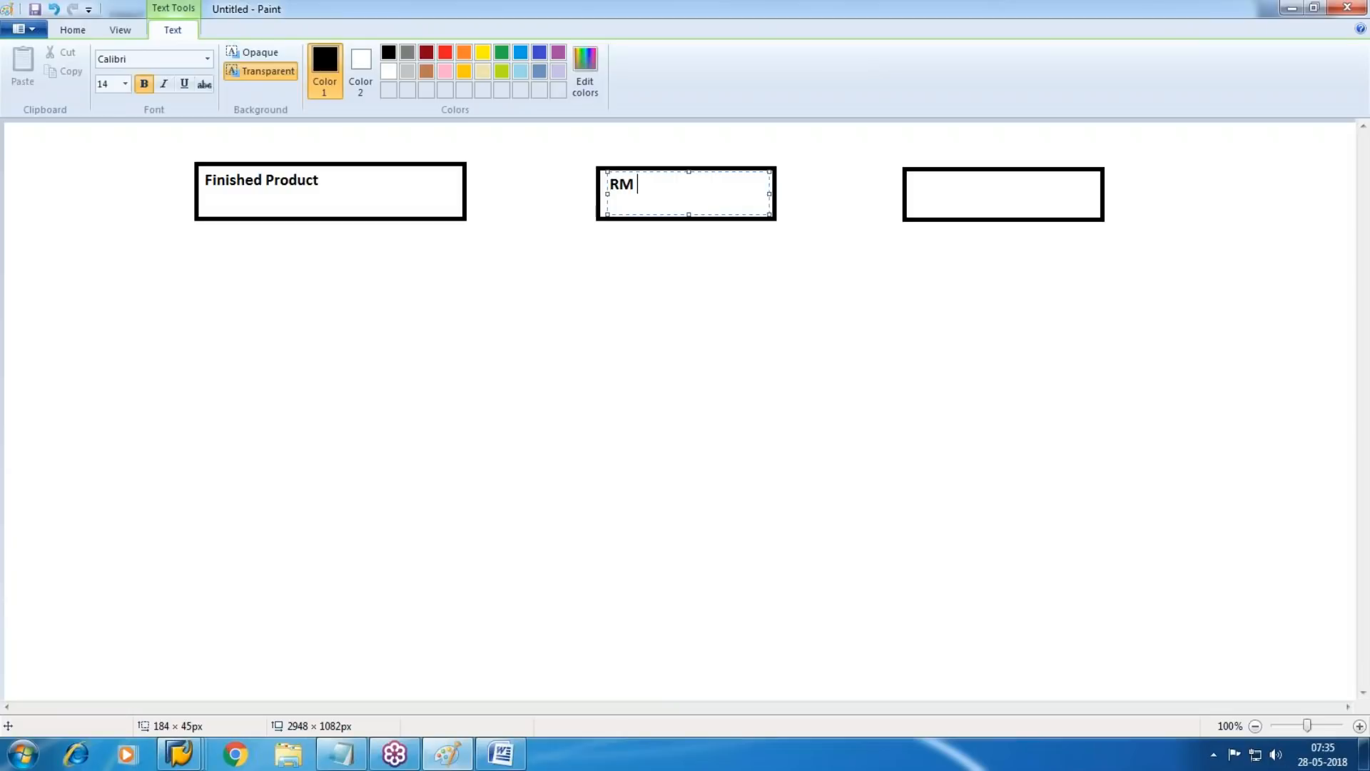
pyautogui.click(913, 202)
pyautogui.moveTo(914, 173); pyautogui.dragTo(1100, 211)
pyautogui.write('SFG')
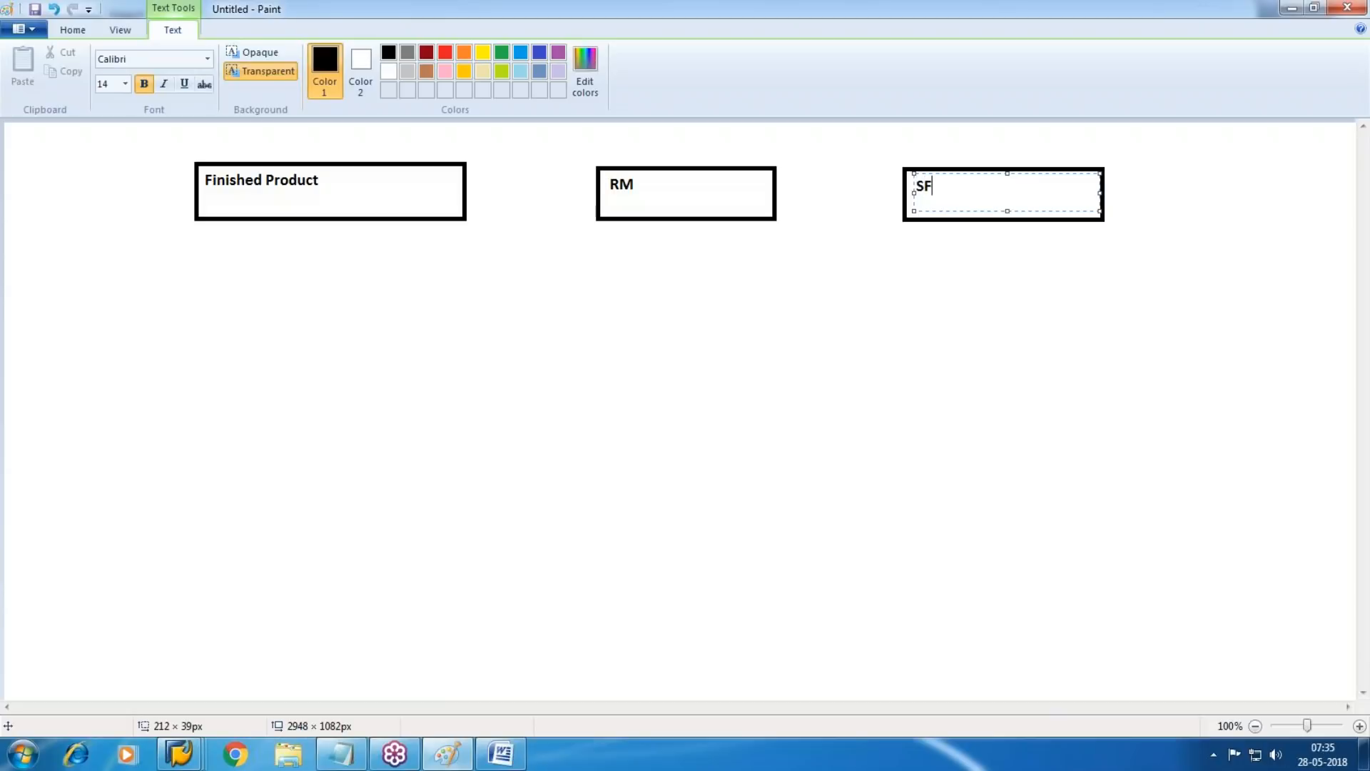
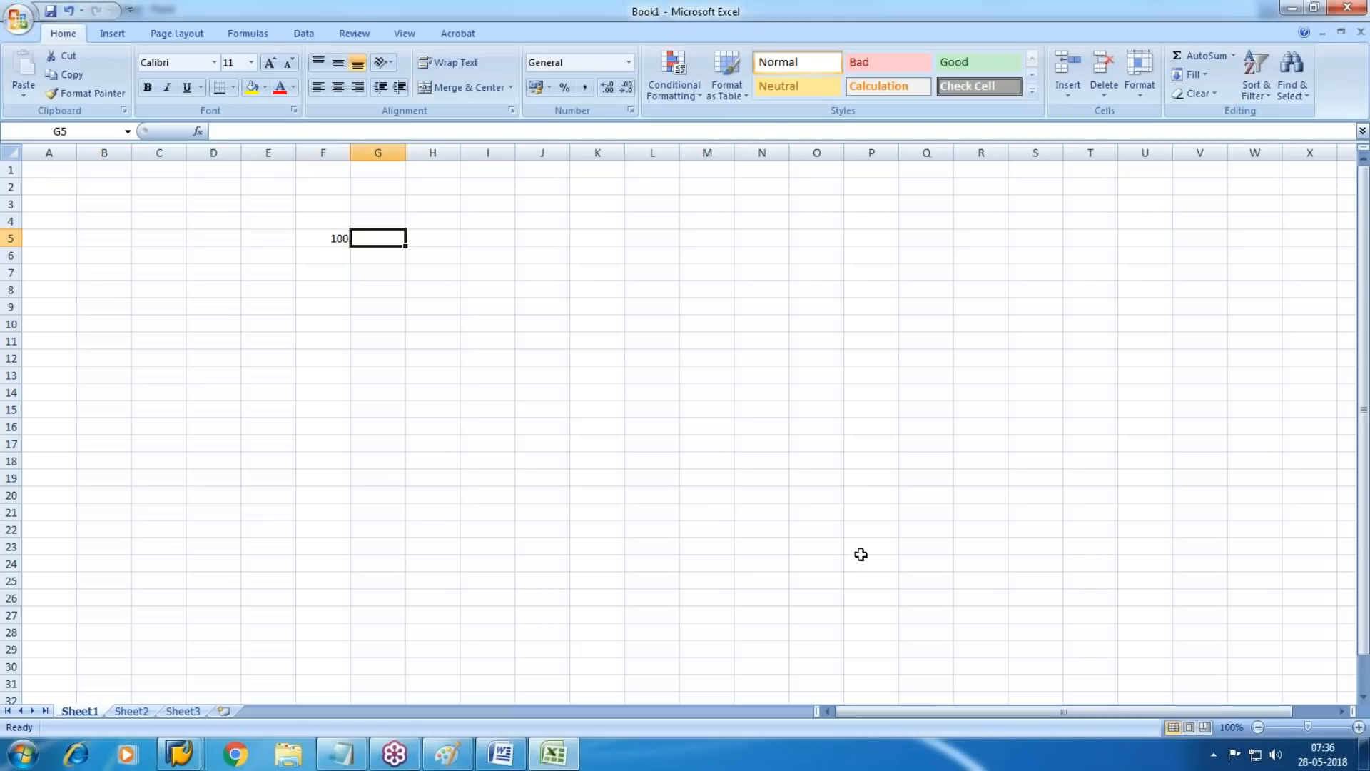
# Enter 50 in G5 and compute the value in H5 by multiplying F5 by G5
pyautogui.write('50')
pyautogui.press('Tab')
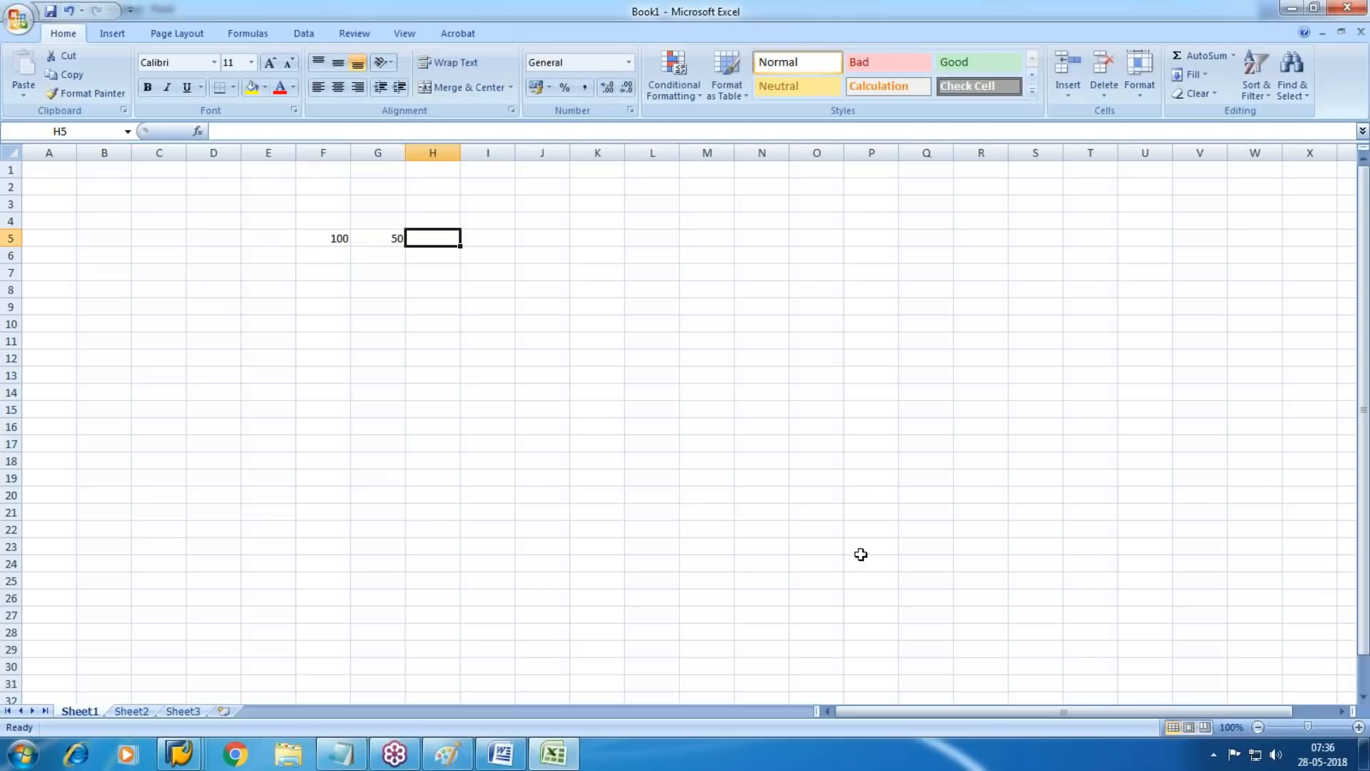
pyautogui.write('=')
pyautogui.press('Left')
pyautogui.press('Left')
pyautogui.write('*')
pyautogui.press('Left')
pyautogui.press('Return')
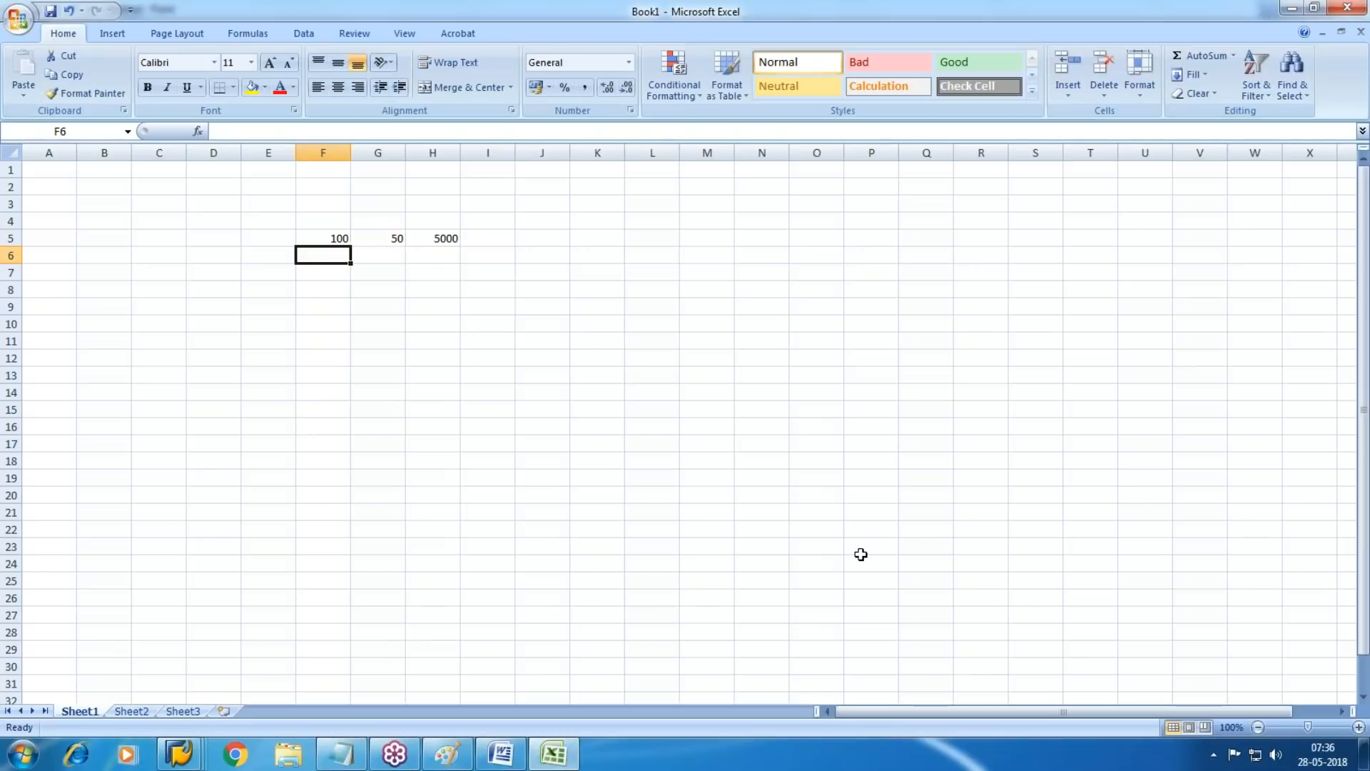
# Enter the date 5/5/18 in E5, beside the quantity of 100
pyautogui.press('Up')
pyautogui.press('Up')
pyautogui.press('Left')
pyautogui.press('Down')
pyautogui.write('5/5/5')
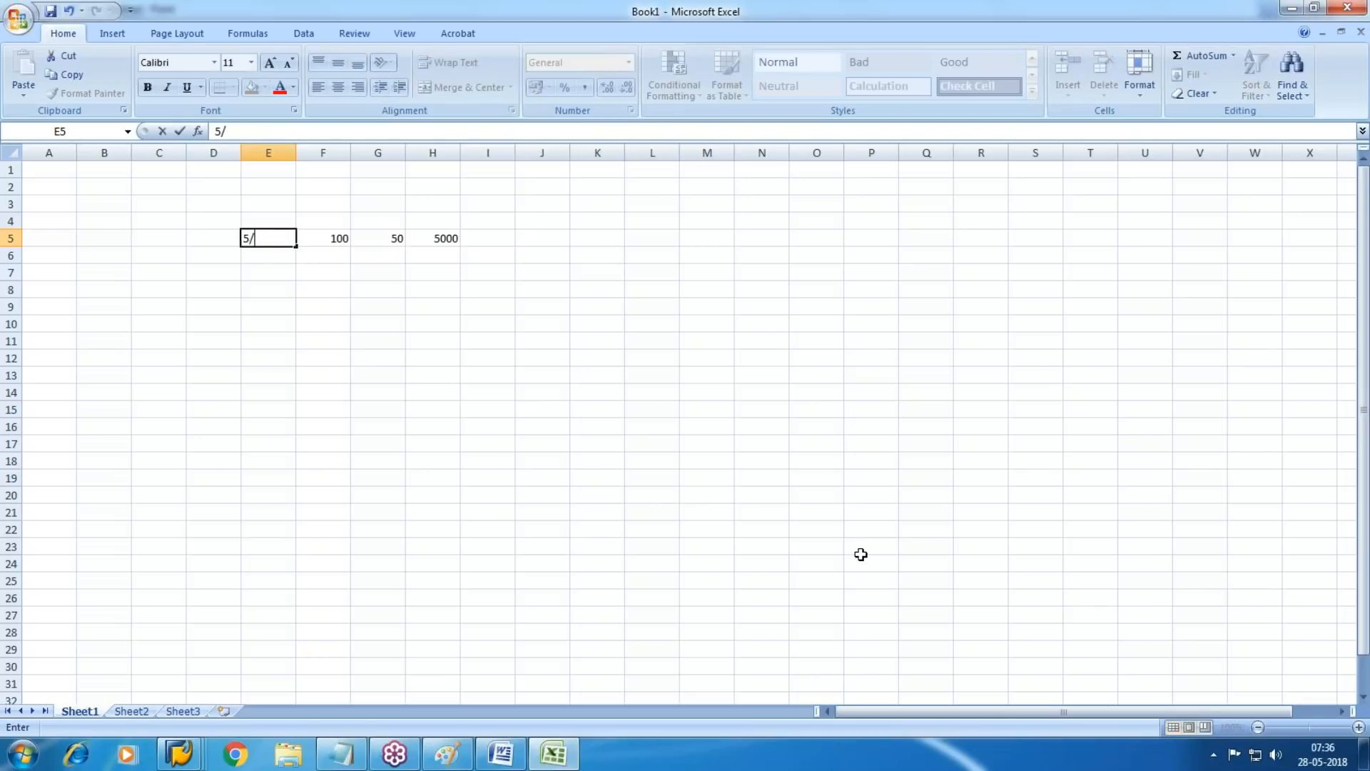
pyautogui.press('BackSpace')
pyautogui.write('18')
pyautogui.press('Return')
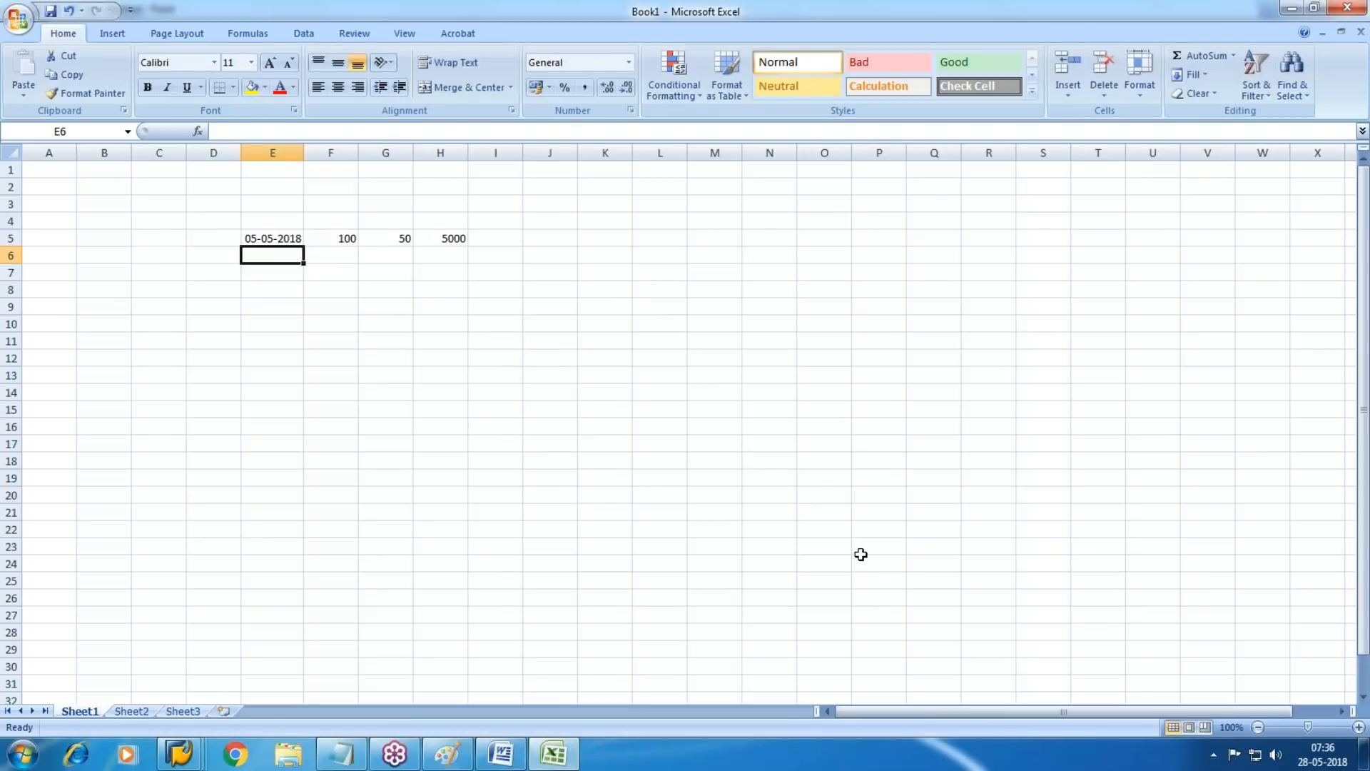
# Fill row 6 with the date 20/5/18 in E6, 40 in F6 and 60 in G6
pyautogui.press('Right')
pyautogui.press('Left')
pyautogui.write('20')
pyautogui.press('Right')
pyautogui.press('Left')
pyautogui.press('Delete')
pyautogui.write('20/5/18')
pyautogui.press('Right')
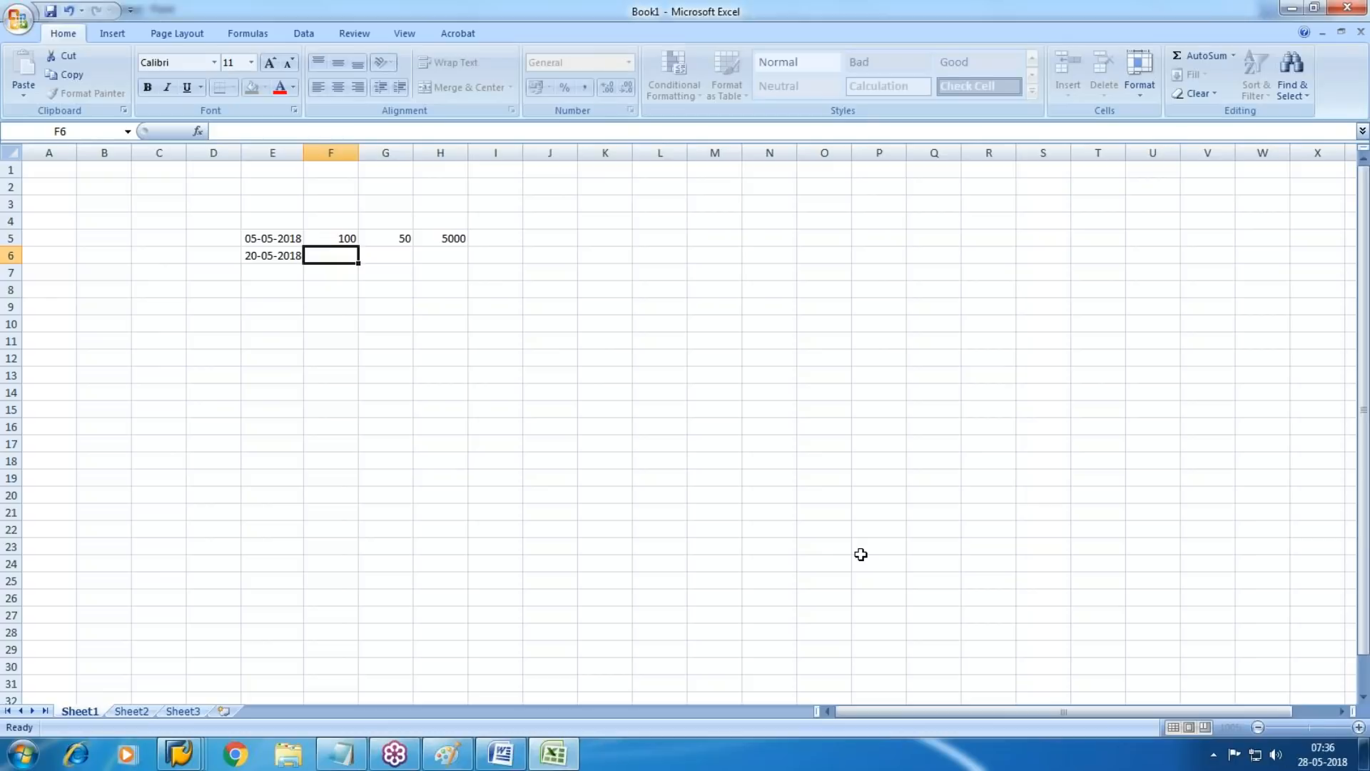
pyautogui.write('40')
pyautogui.press('Right')
pyautogui.write('60')
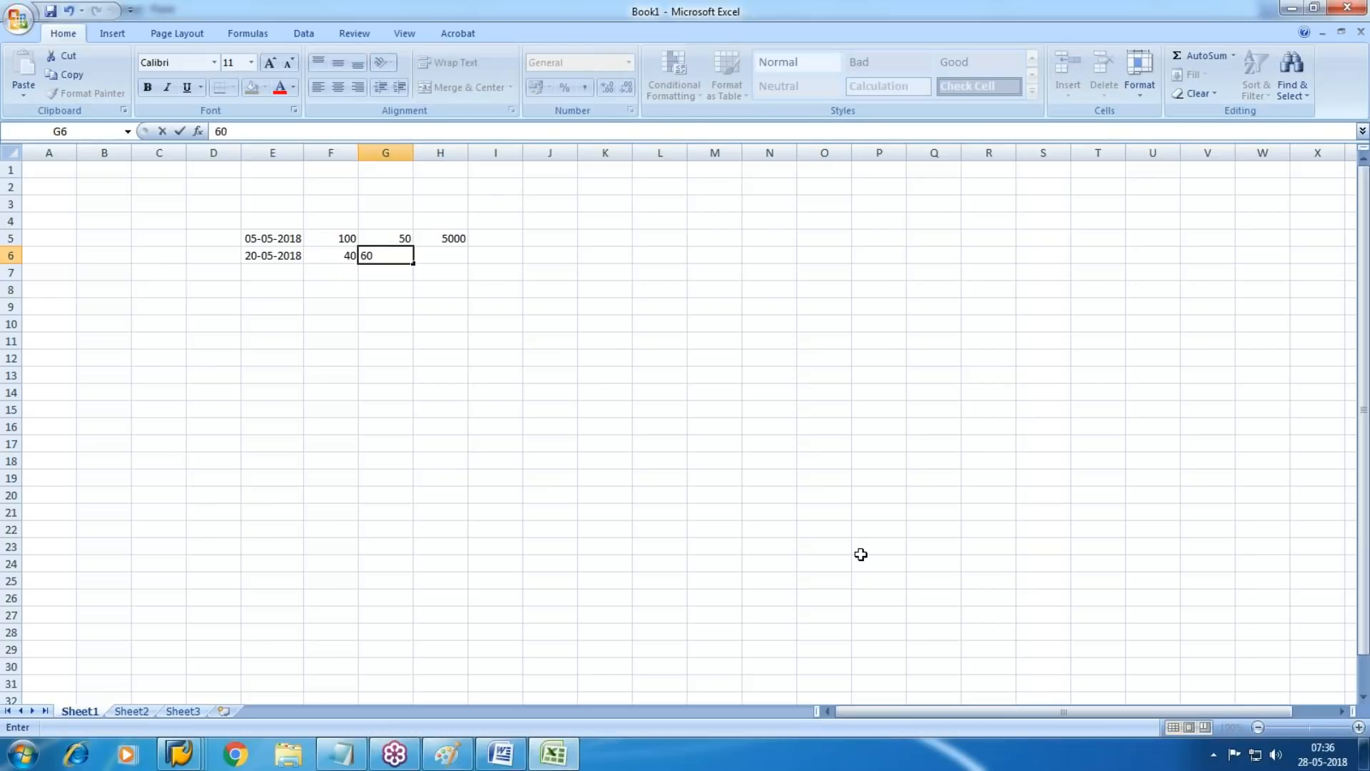
# Copy the multiplication formula from H5 into H6
pyautogui.press('Right')
pyautogui.press('Up')
pyautogui.hotkey('ctrl', 'c')
pyautogui.press('Down')
pyautogui.press('Return')
# Total the values of rows 5 and 6 in H7 and the quantities in F7 with AutoSum
pyautogui.press('Down')
pyautogui.hotkey('alt', '=')
pyautogui.press('Return')
pyautogui.press('Up')
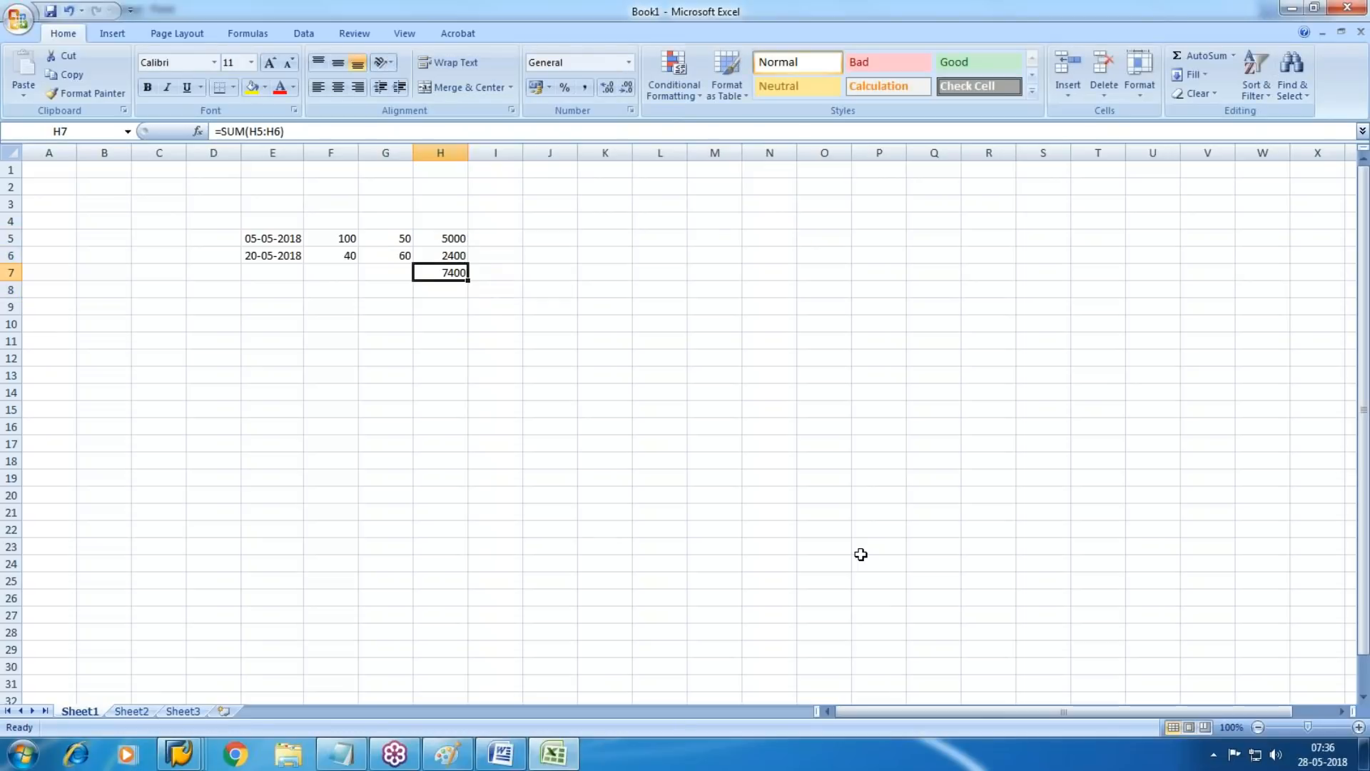
pyautogui.press('Left')
pyautogui.press('Left')
pyautogui.hotkey('alt', '=')
pyautogui.press('Return')
pyautogui.press('Up')
# Calculate the average price in G7 by dividing the total in H7 by the quantity in F7
pyautogui.press('Right')
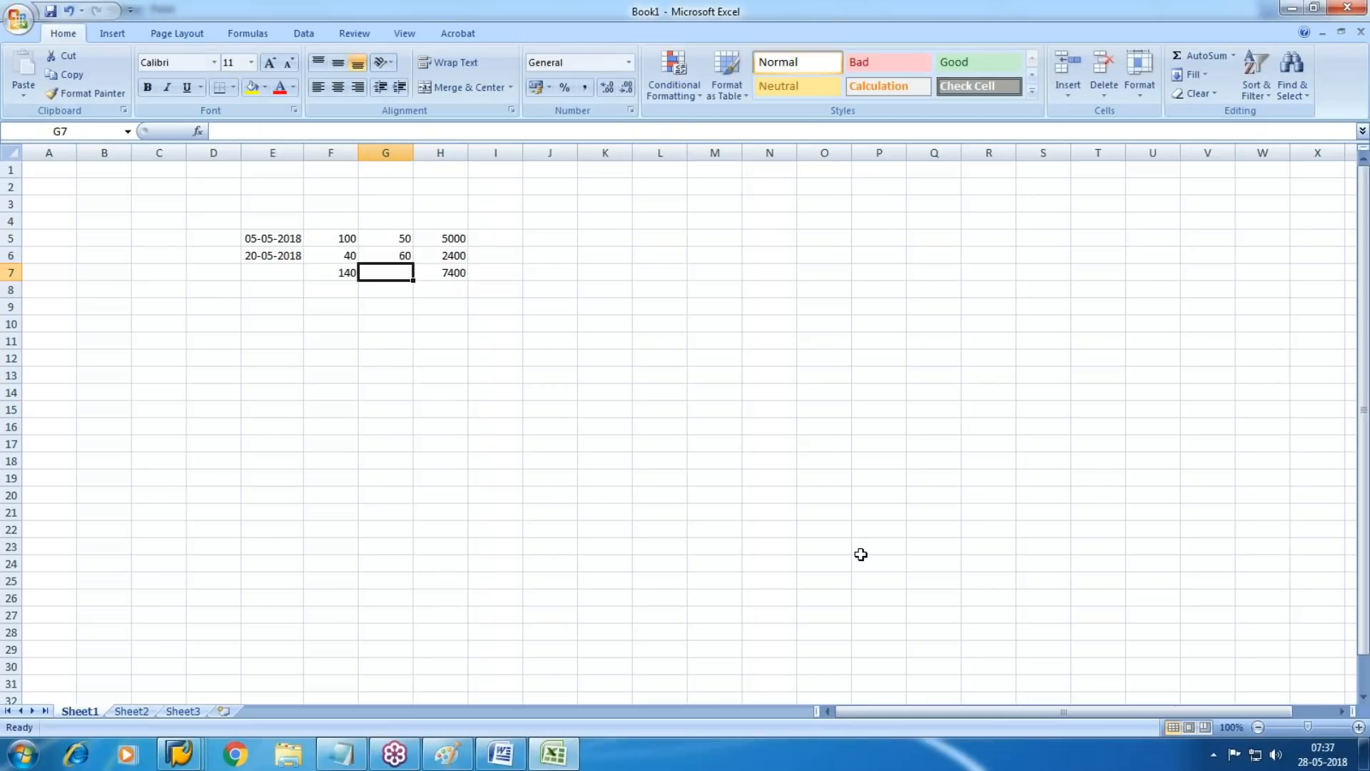
pyautogui.press('Down')
pyautogui.press('Up')
pyautogui.write('=')
pyautogui.press('Right')
pyautogui.write('/')
pyautogui.press('Left')
pyautogui.press('Left')
pyautogui.press('Right')
pyautogui.press('Return')
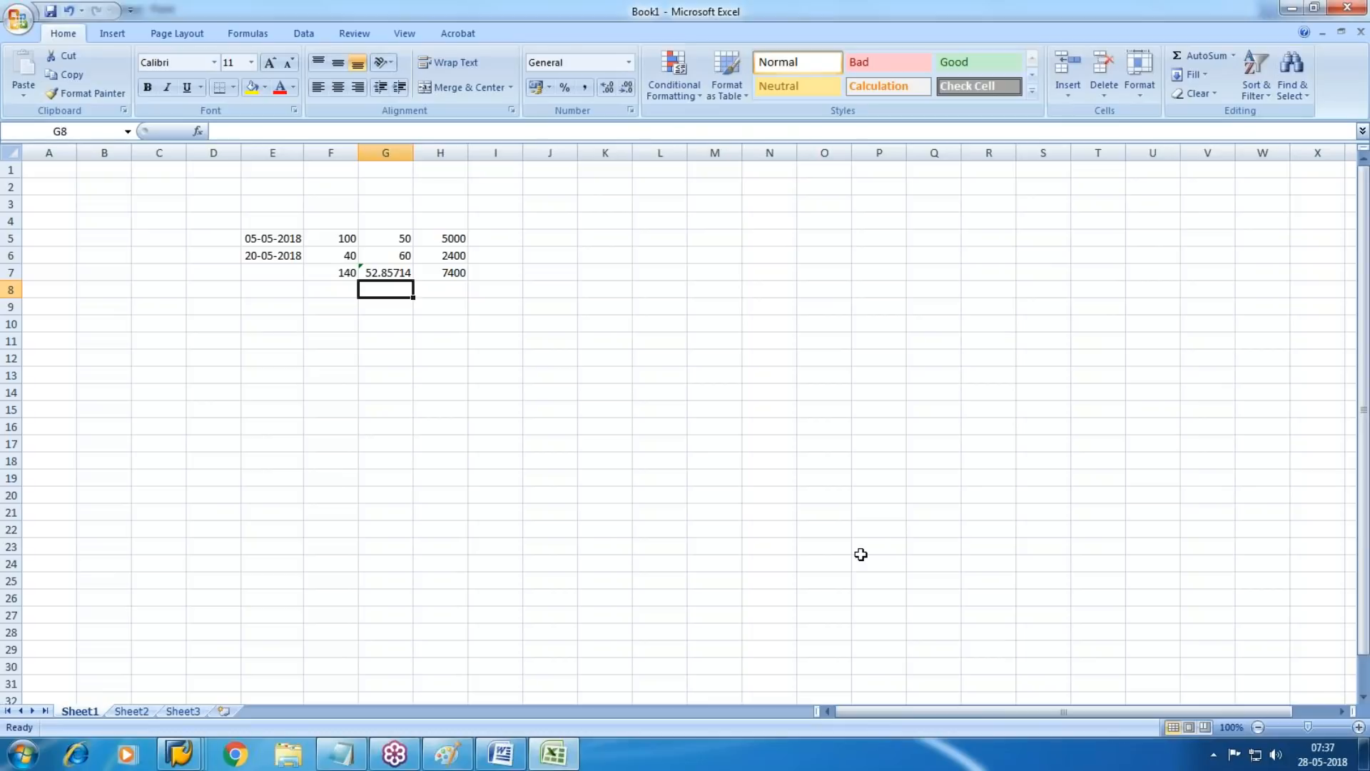
# Enter the date 21/5/2018 in E8 and the quantity 80 in F8
pyautogui.press('Left')
pyautogui.press('Left')
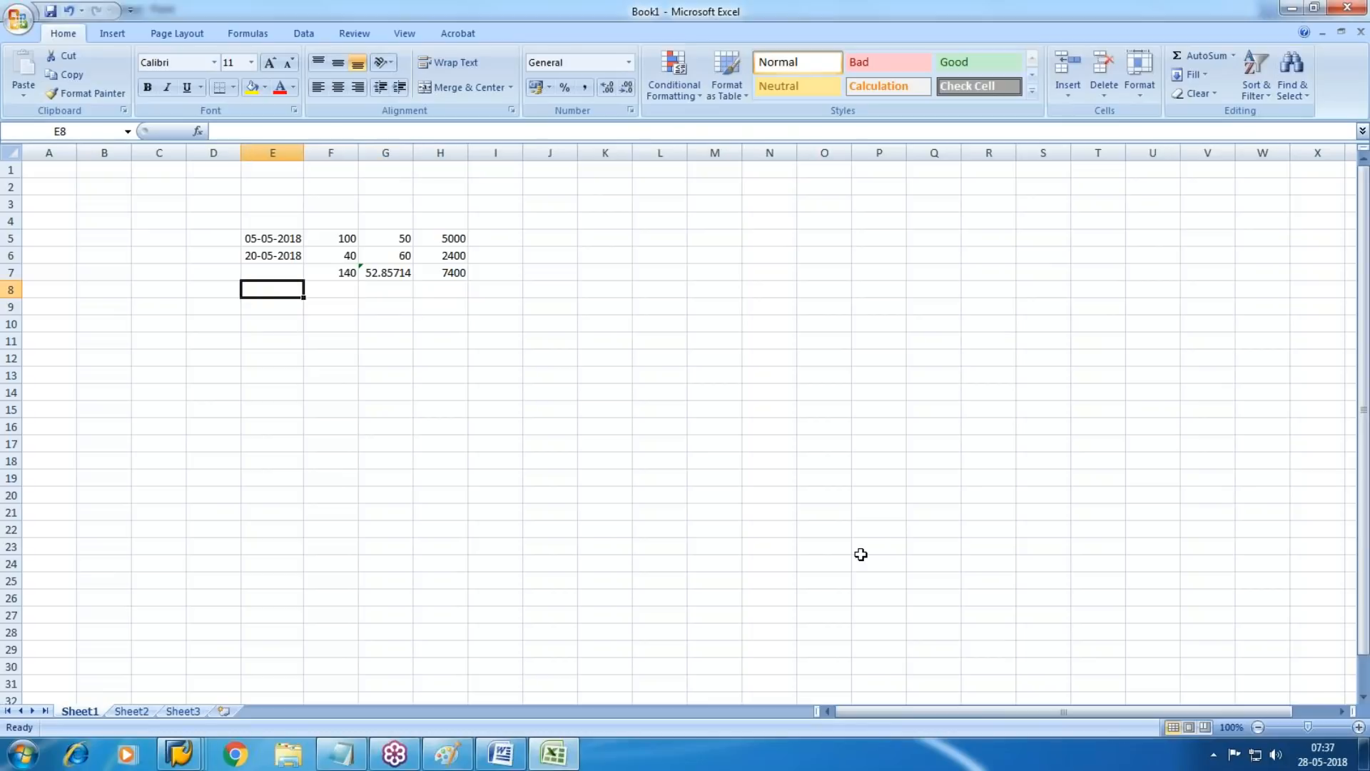
pyautogui.write('2')
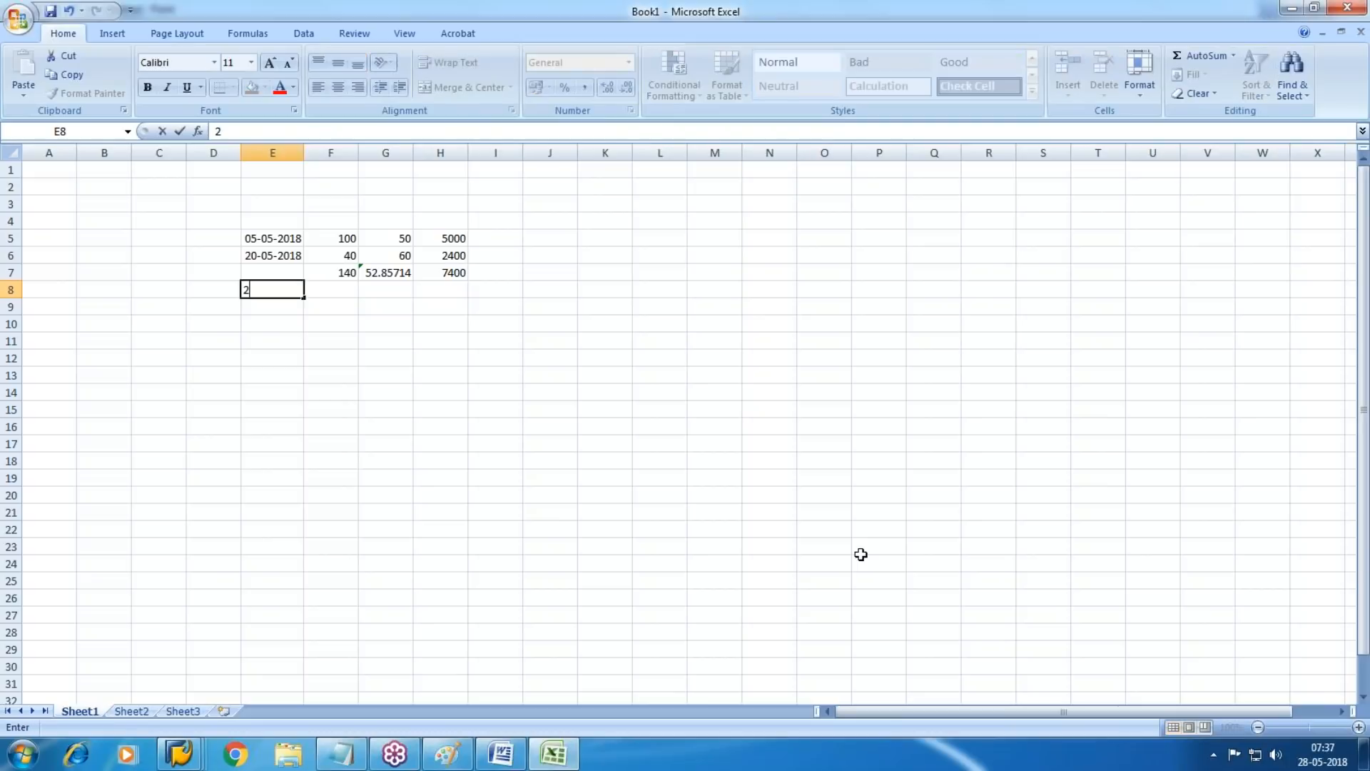
pyautogui.write('1/5/2018')
pyautogui.press('Tab')
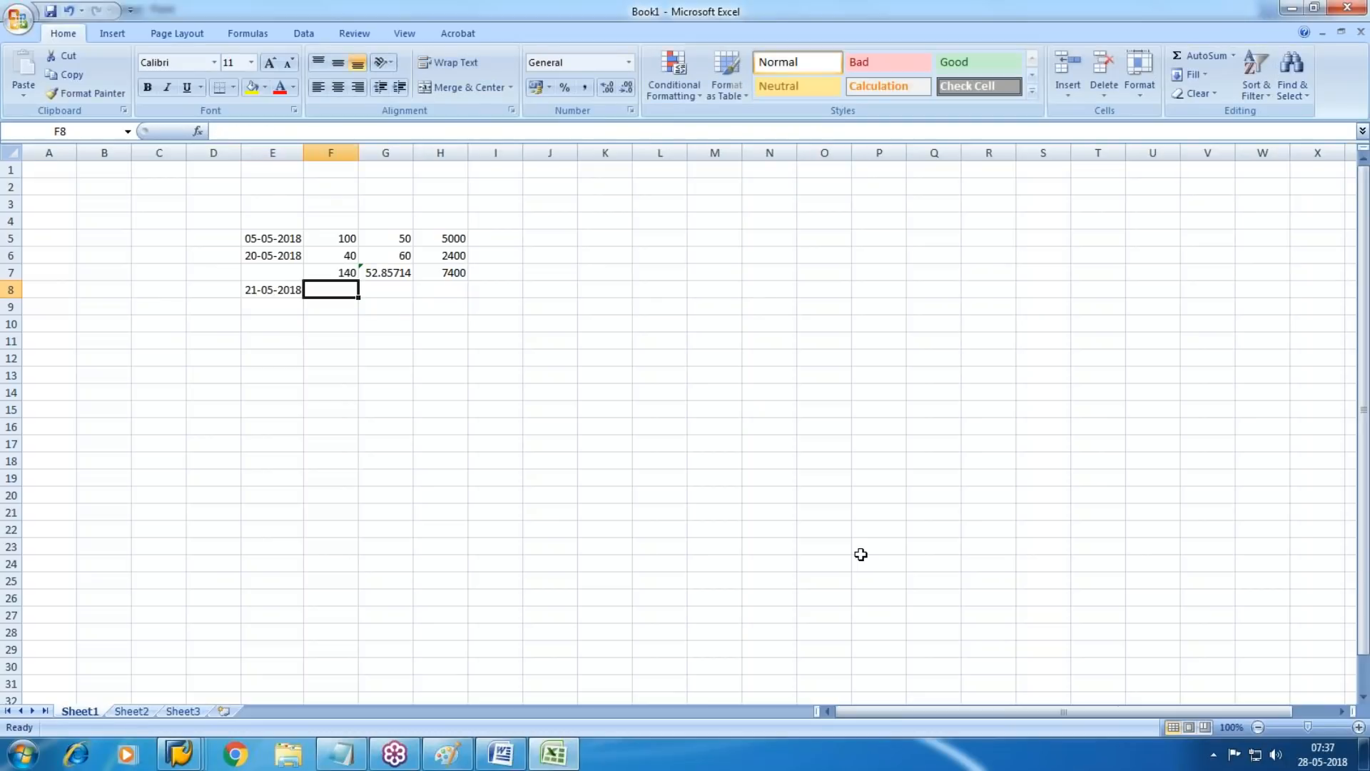
pyautogui.write('80')
pyautogui.press('Tab')
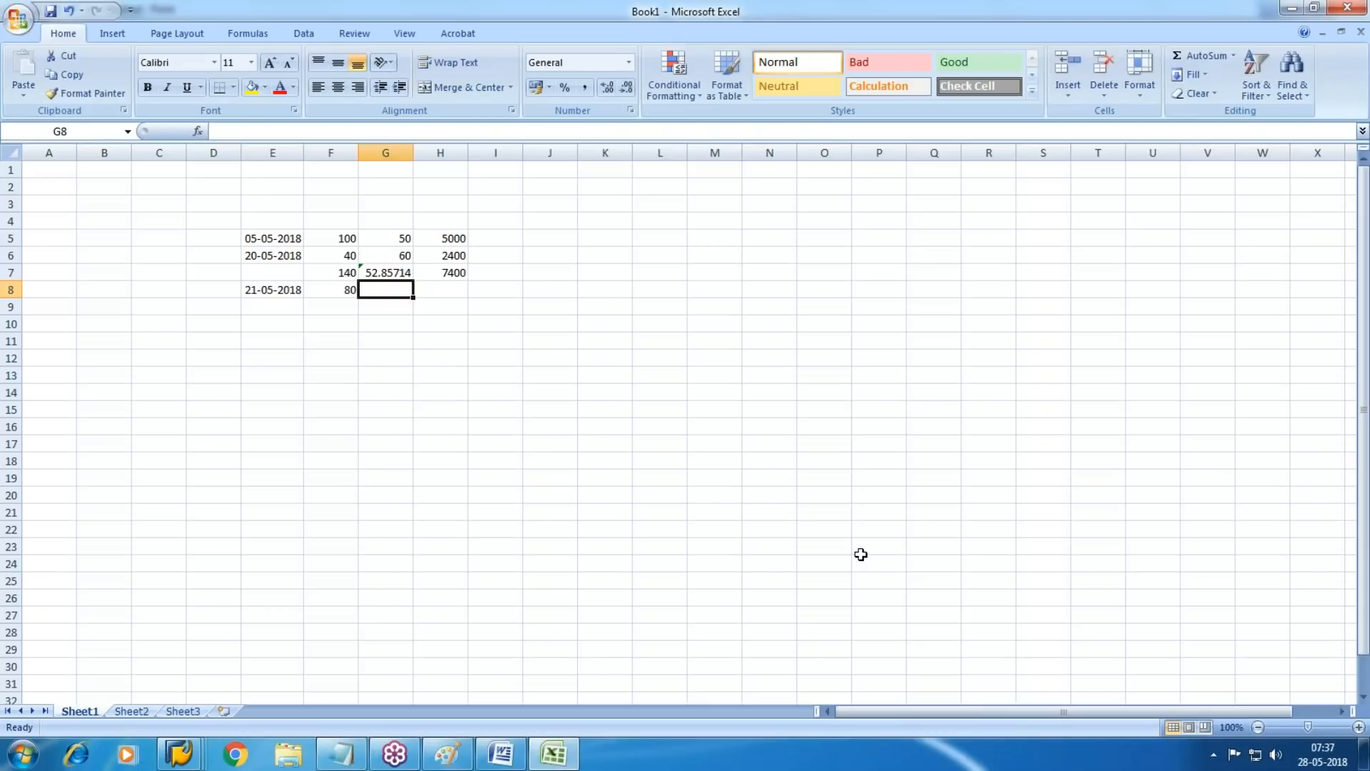
# Calculate the issue value in I8 with the formula =F8*G7
pyautogui.press('Right')
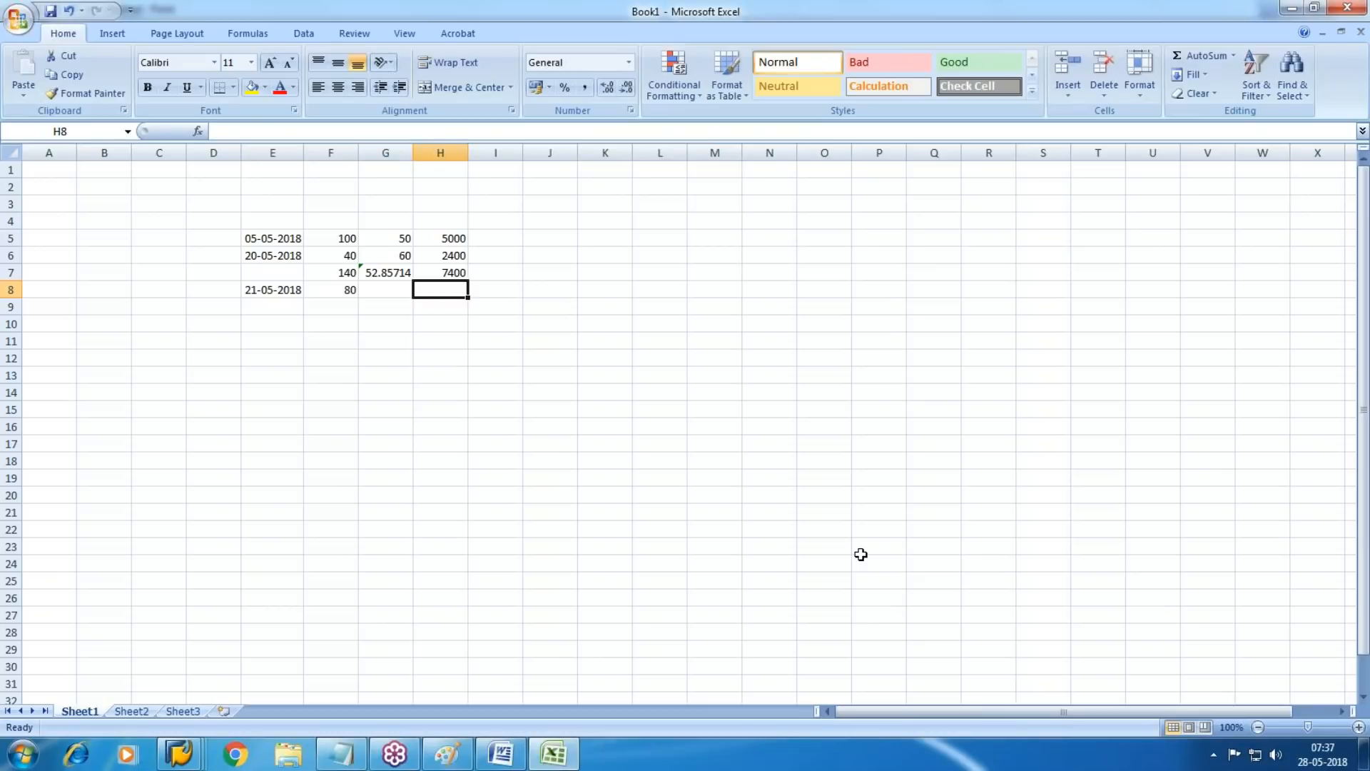
pyautogui.press('Right')
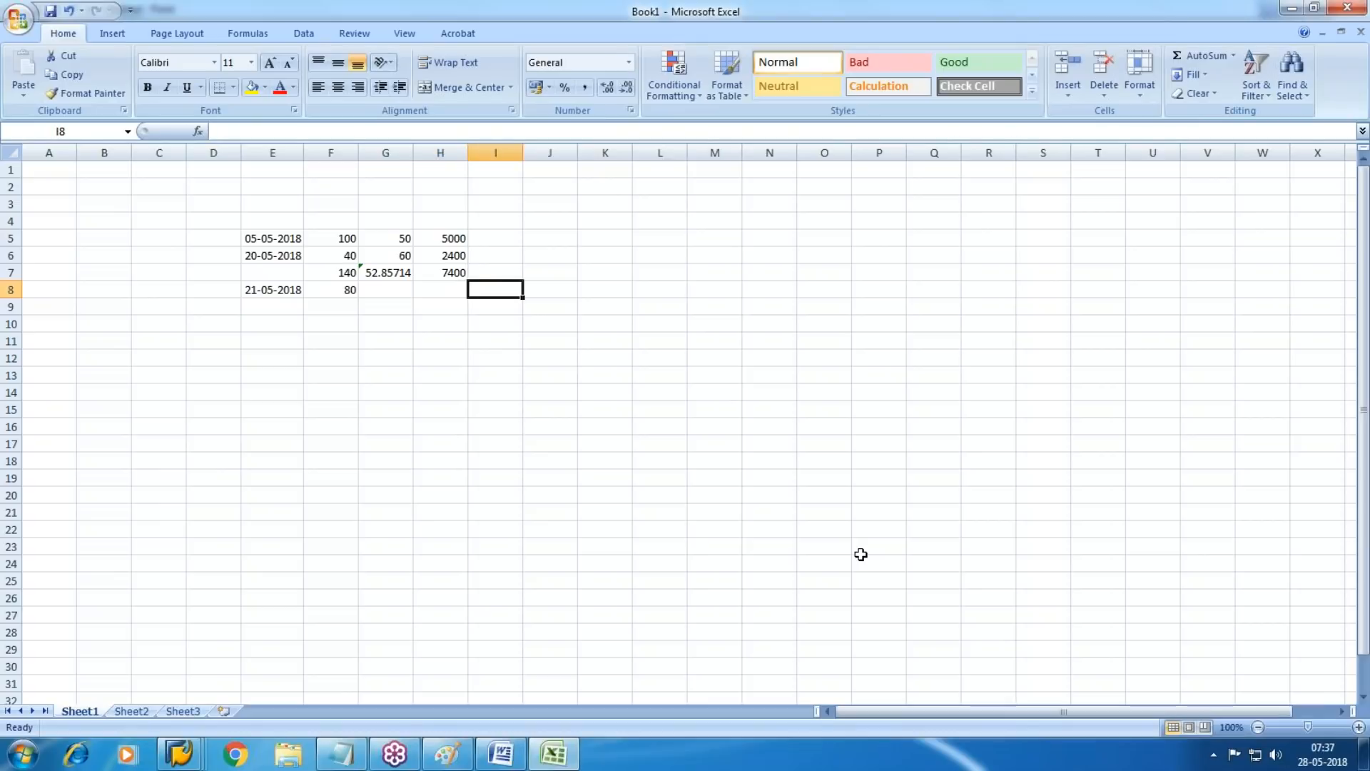
pyautogui.write('=')
pyautogui.press('Left')
pyautogui.press('Left')
pyautogui.press('Left')
pyautogui.write('*')
pyautogui.press('Up')
pyautogui.press('Left')
pyautogui.press('Left')
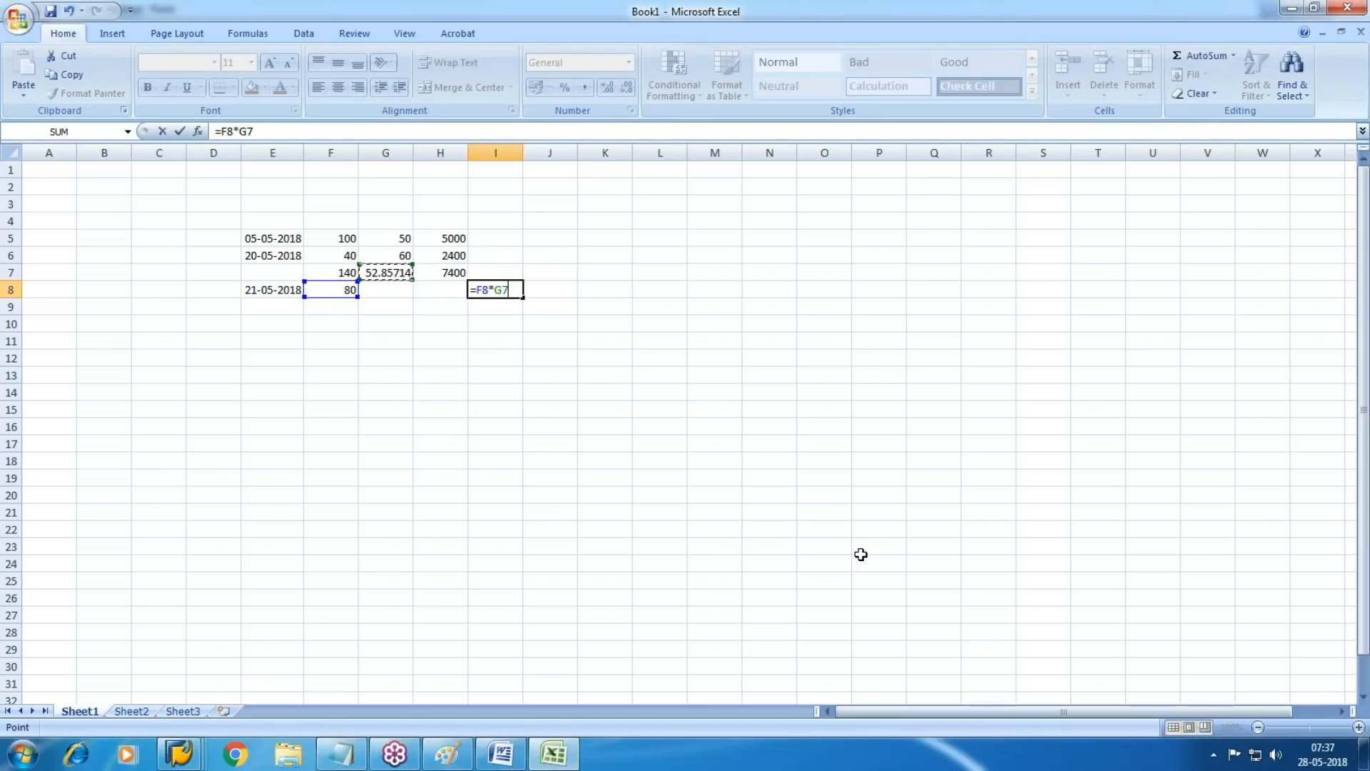
pyautogui.press('Return')
# Apply the comma number style to the issue value in I8
pyautogui.press('Right')
pyautogui.press('Right')
pyautogui.press('Up')
pyautogui.press('Right')
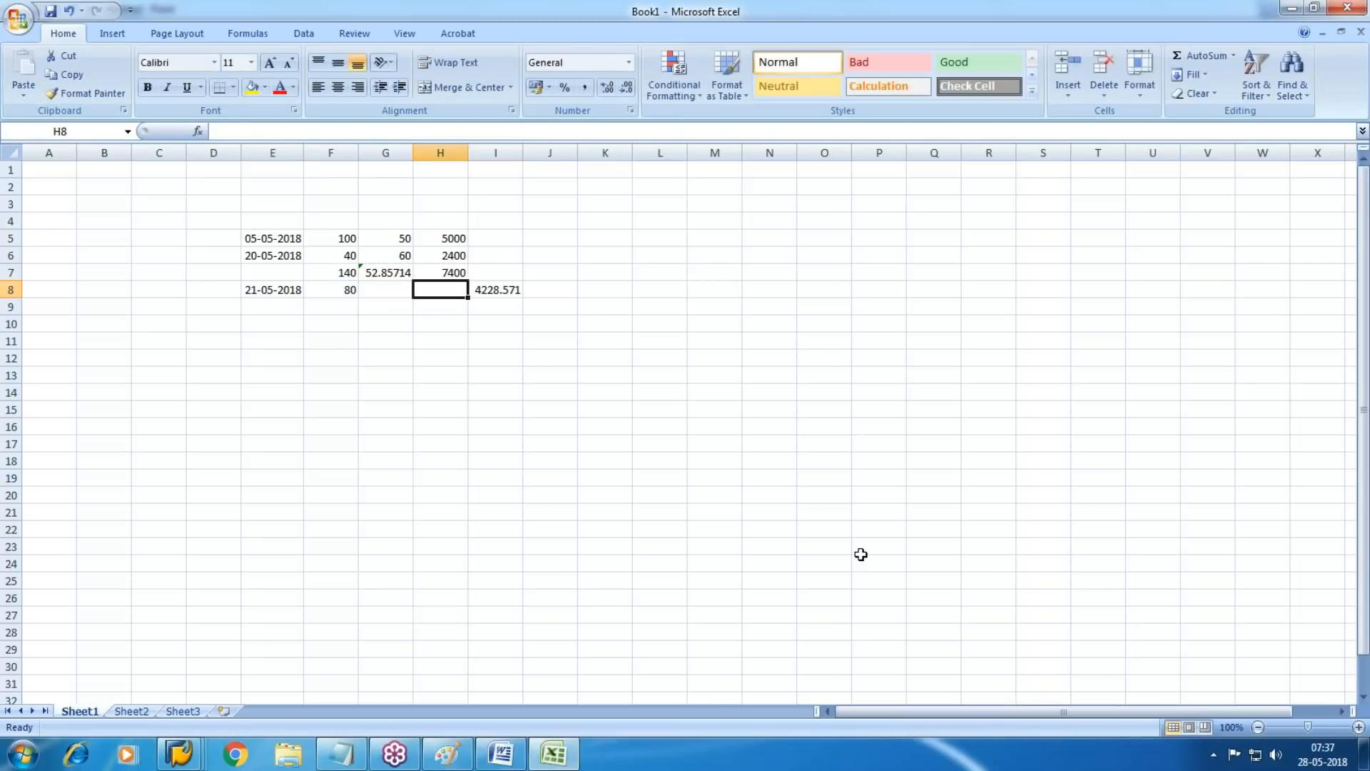
pyautogui.press('Right')
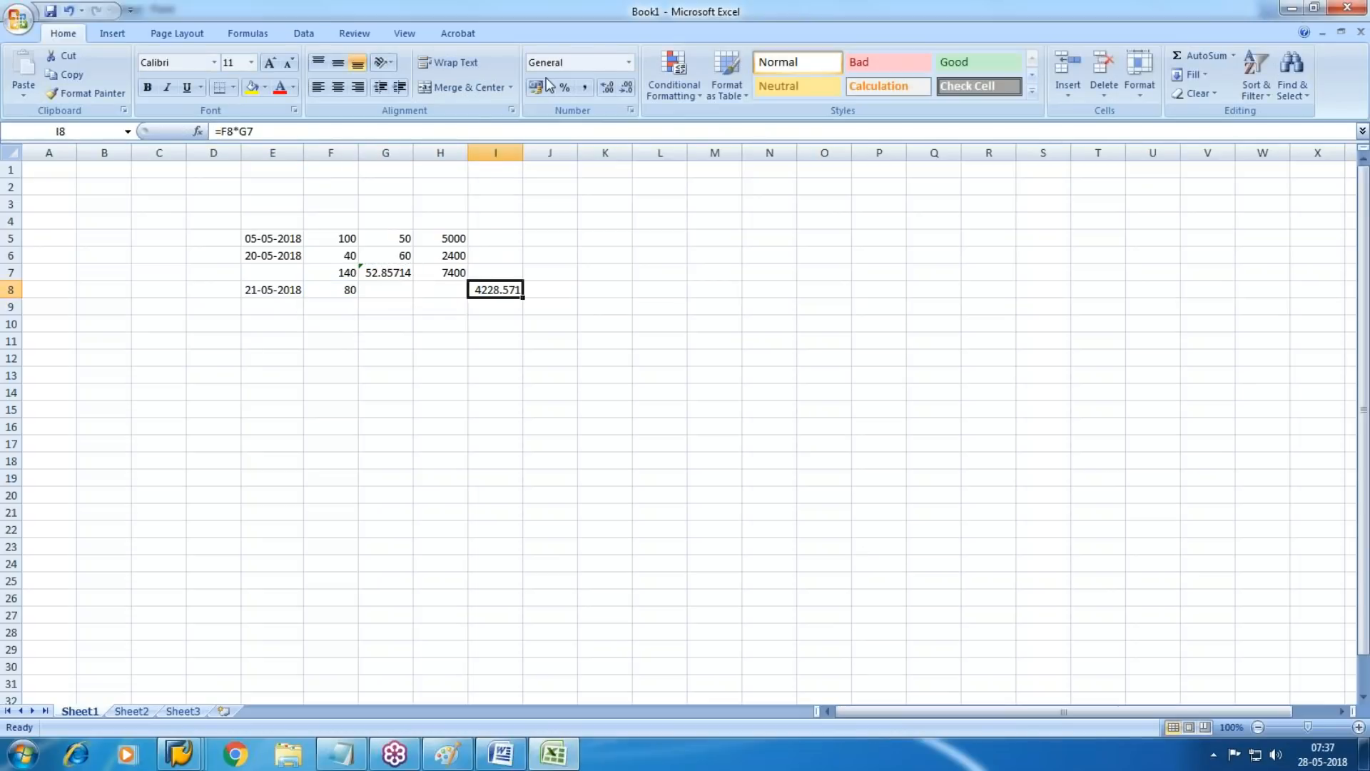
pyautogui.click(583, 89)
pyautogui.click(601, 405)
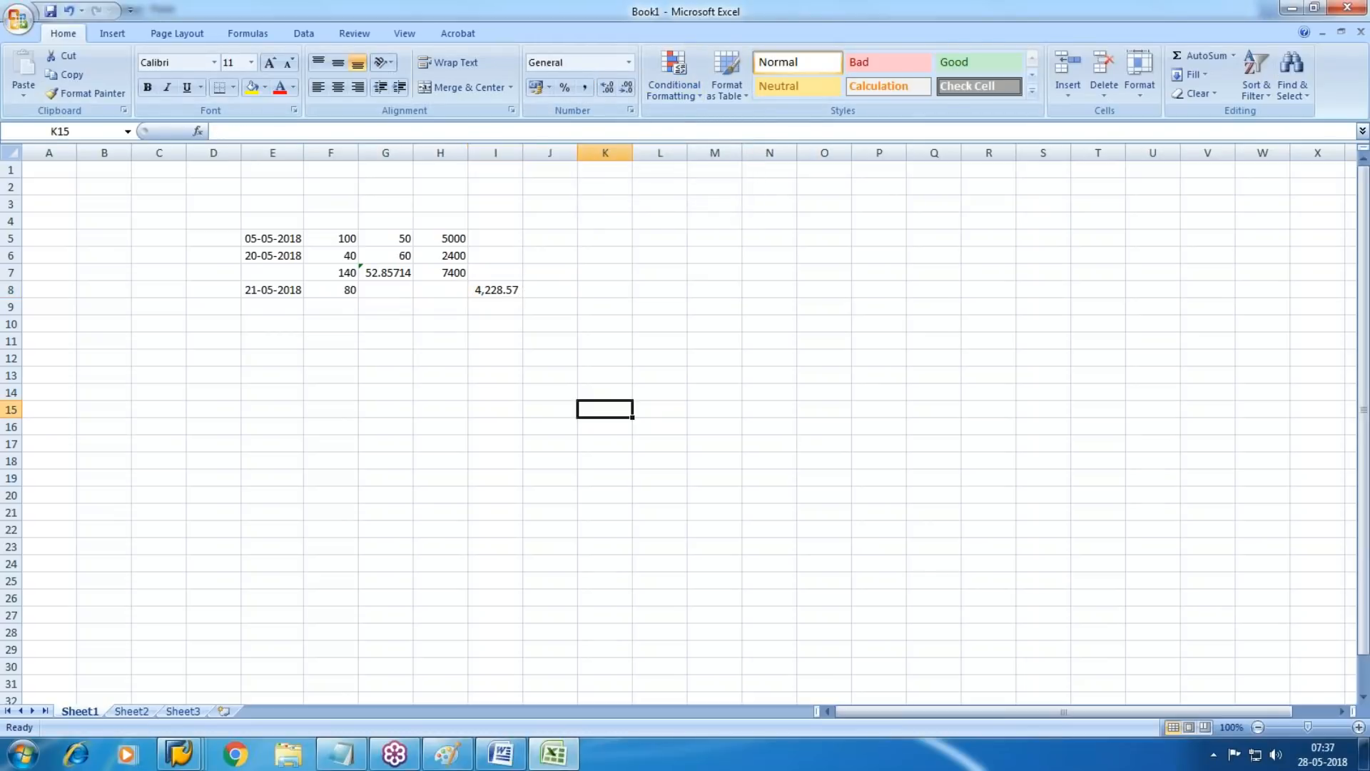
# Enter the account heading "Material stock" in O4
pyautogui.click(776, 222)
pyautogui.press('Right')
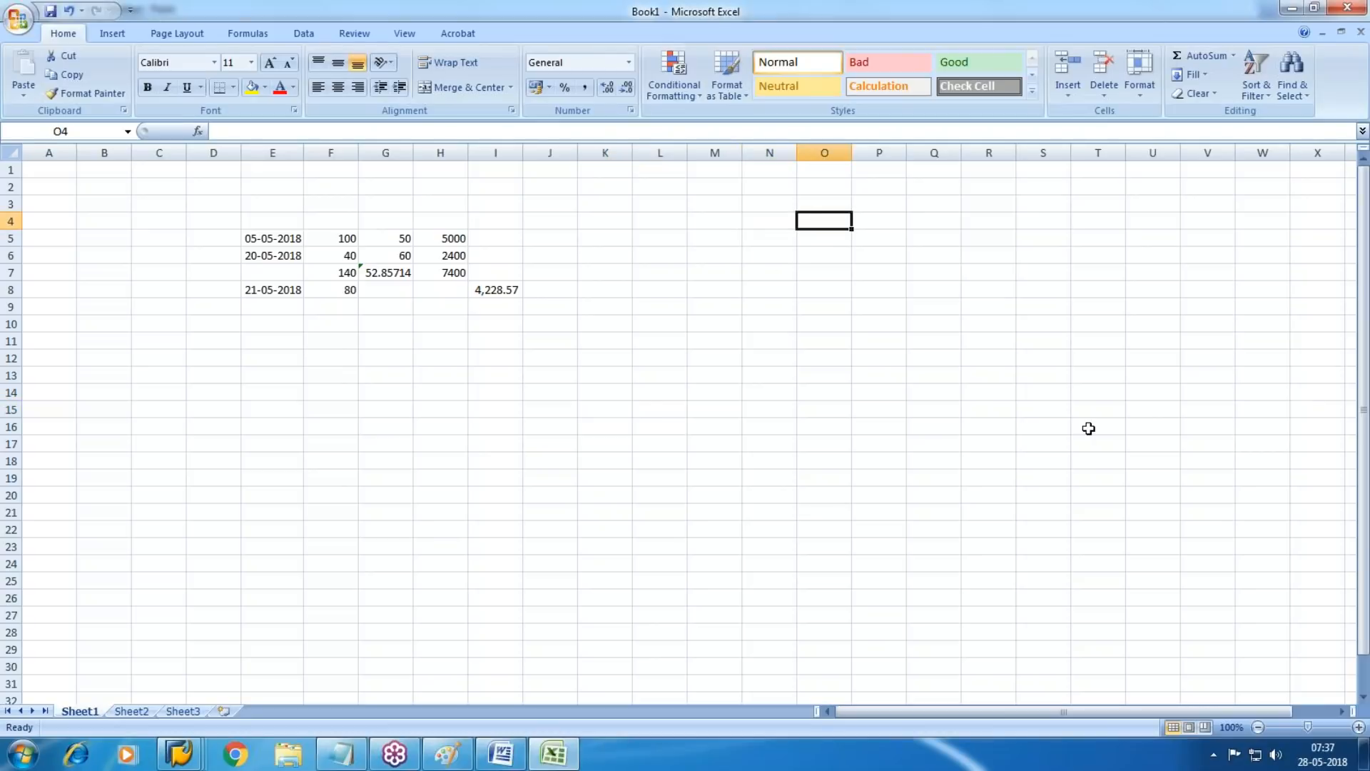
pyautogui.write('Material stock')
pyautogui.press('Return')
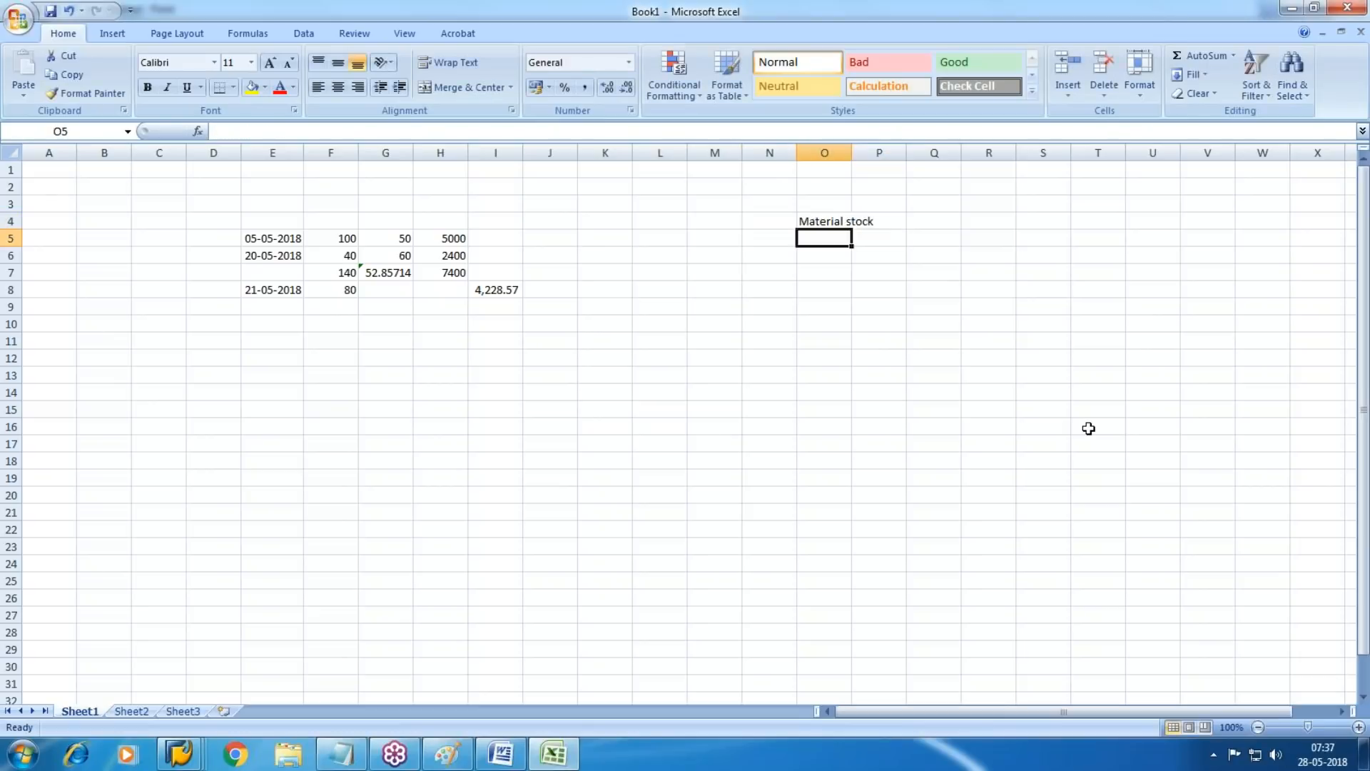
# Add the column headings "Dr" in N5 and "Cr" in Q5 below the account heading
pyautogui.press('Left')
pyautogui.write('Dr')
pyautogui.press('Right')
pyautogui.press('Right')
pyautogui.press('Right')
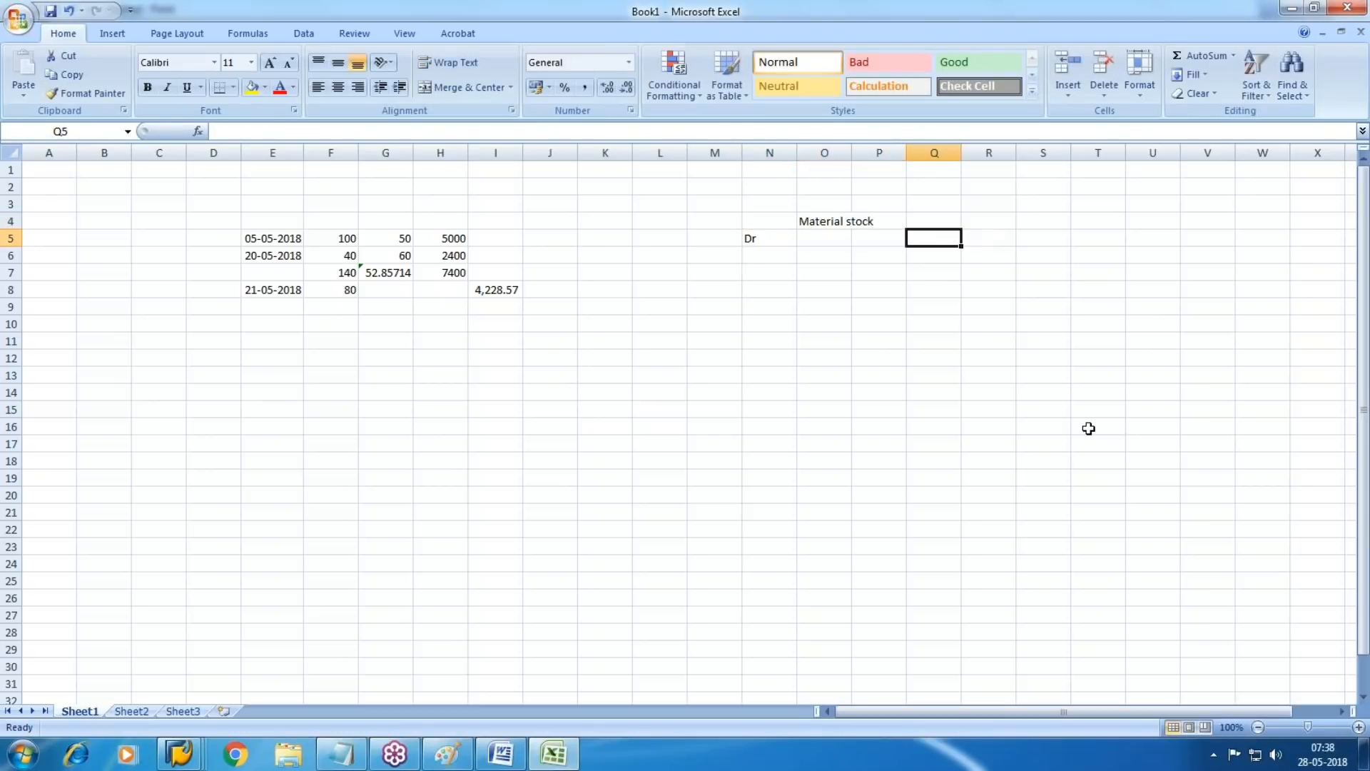
pyautogui.write('Cr')
pyautogui.press('Right')
# Record the first debit in the ledger with the date 5/5/2018 in M6 and 5000 in N6
pyautogui.press('Down')
pyautogui.press('Left')
pyautogui.press('Left')
pyautogui.press('Left')
pyautogui.press('Left')
pyautogui.press('Left')
pyautogui.write('5/5/2018')
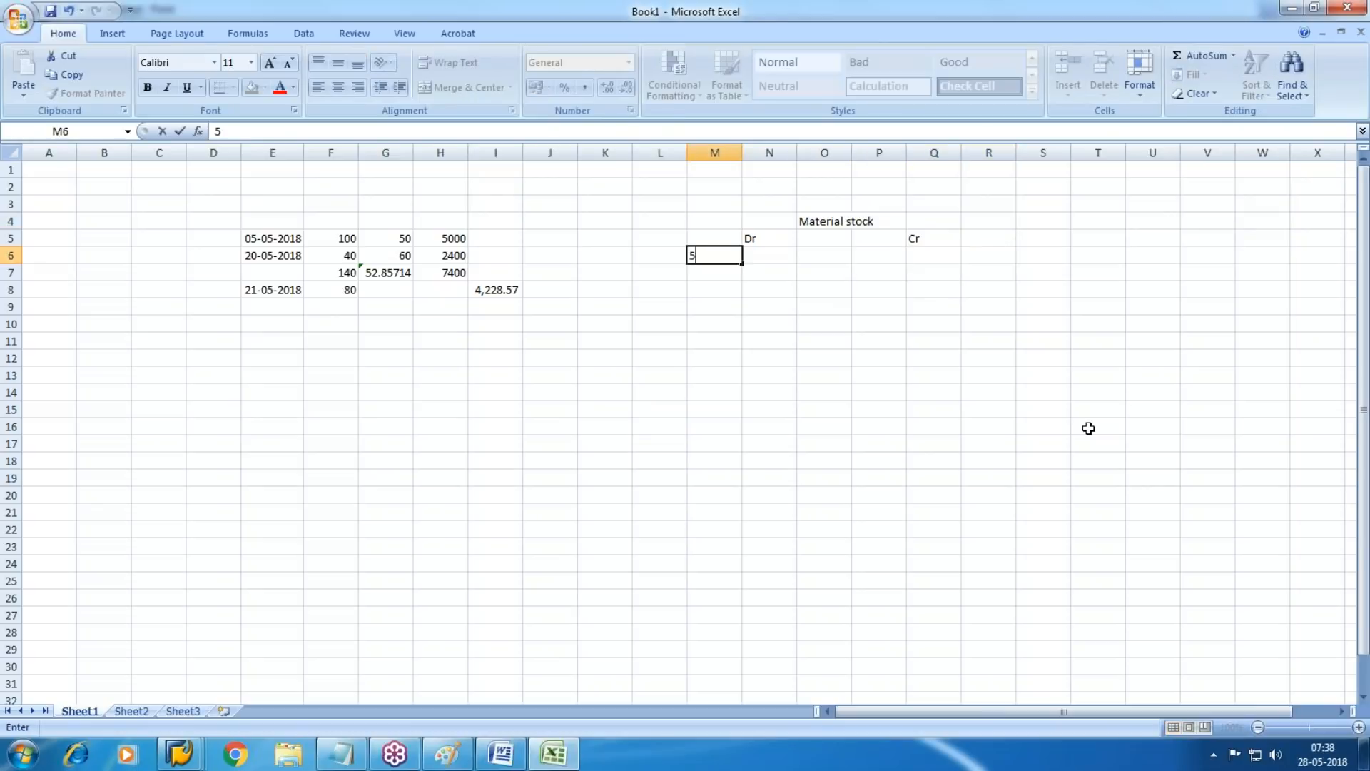
pyautogui.press('Right')
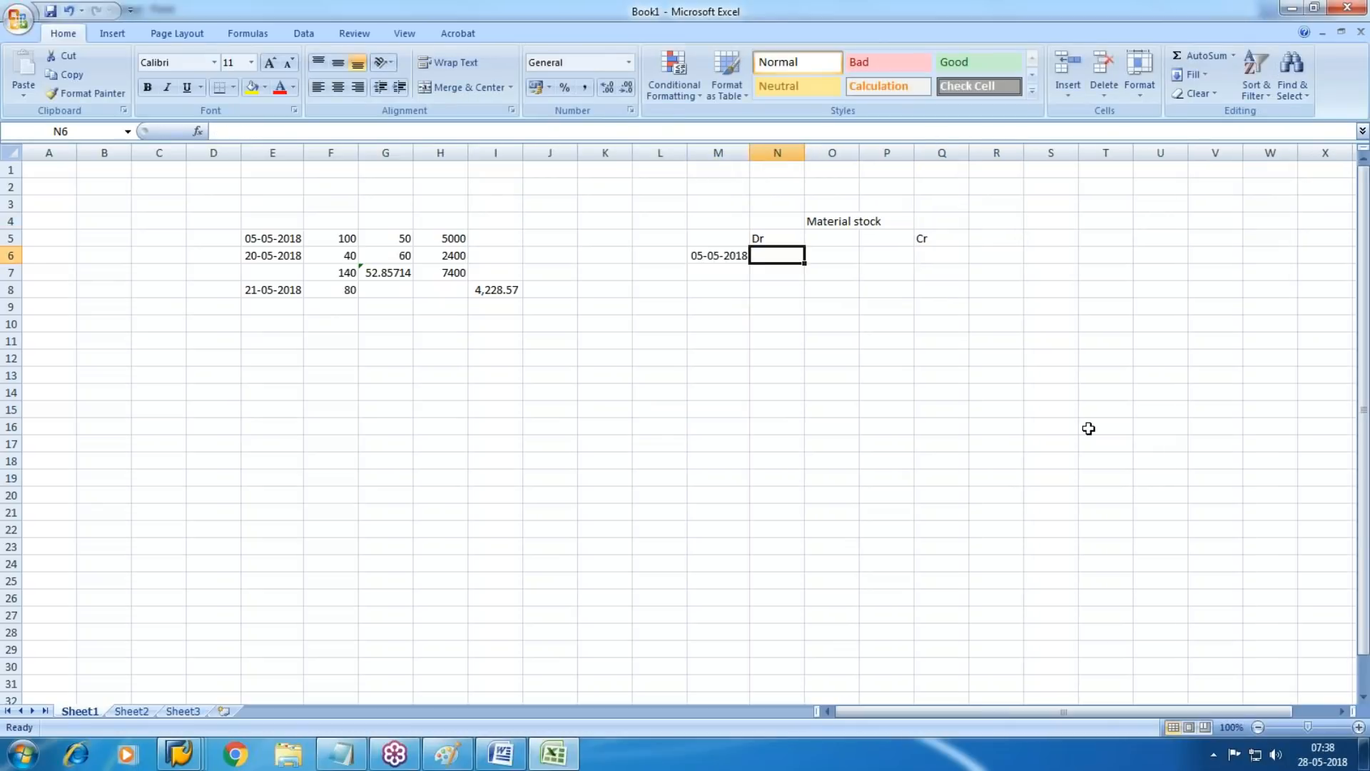
pyautogui.write('50')
pyautogui.press('Escape')
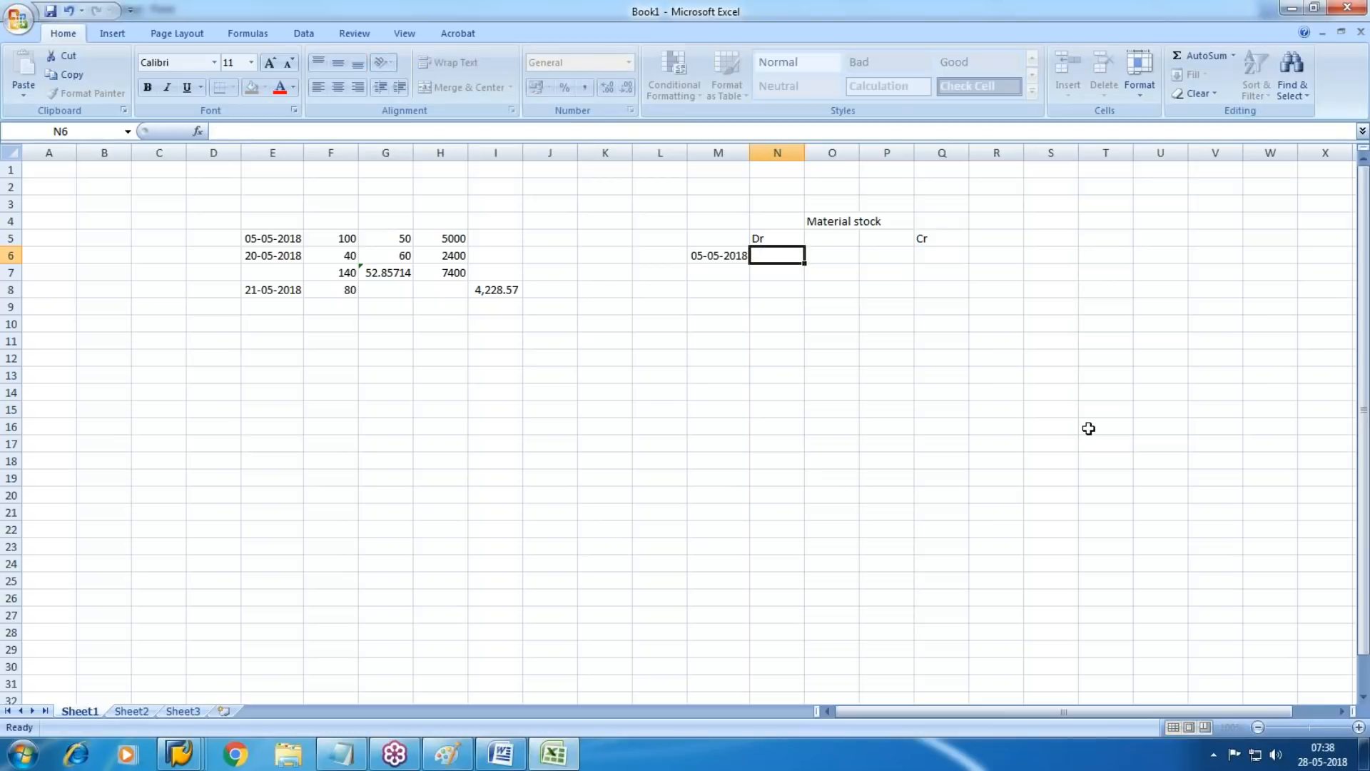
pyautogui.write('5000')
pyautogui.press('Return')
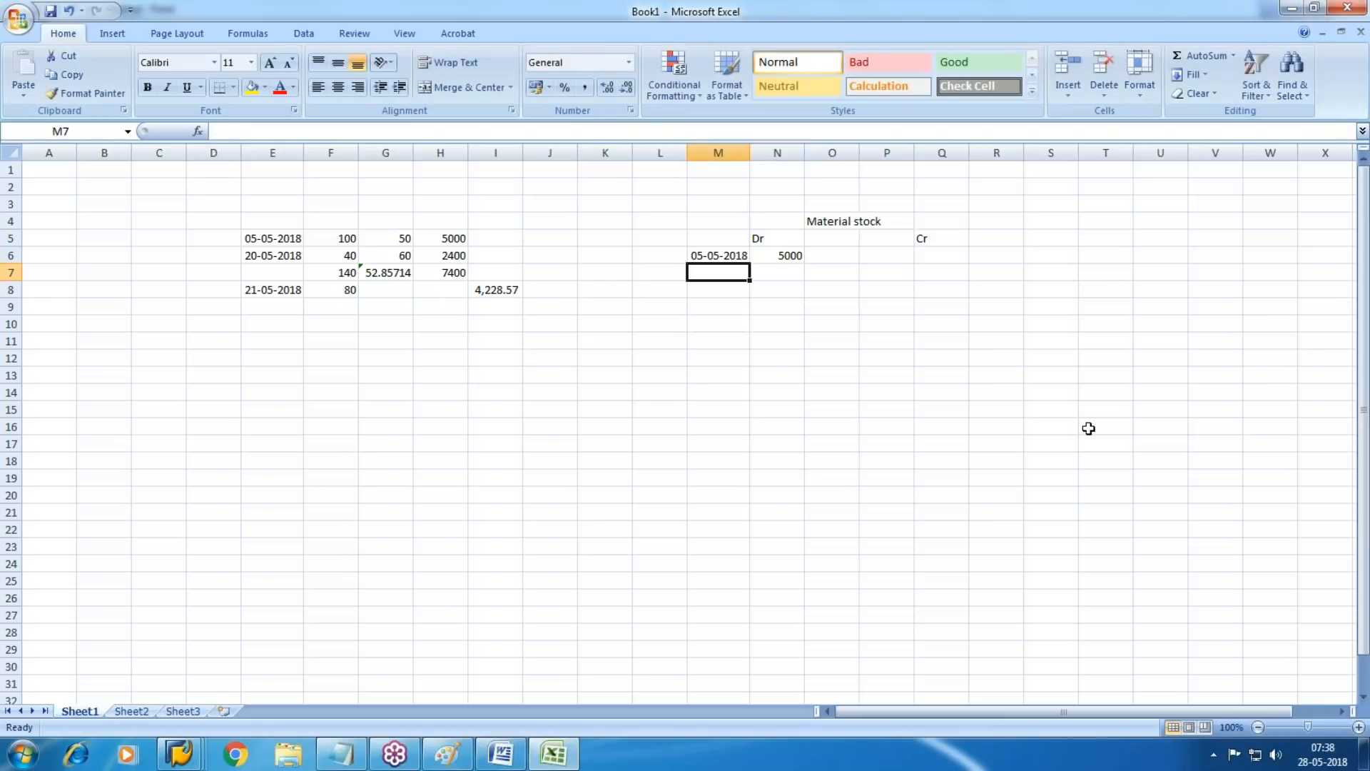
# Record the second debit in the ledger with the date 20/5/2018 in M7 and 2400 in N7
pyautogui.write('20/5/2018')
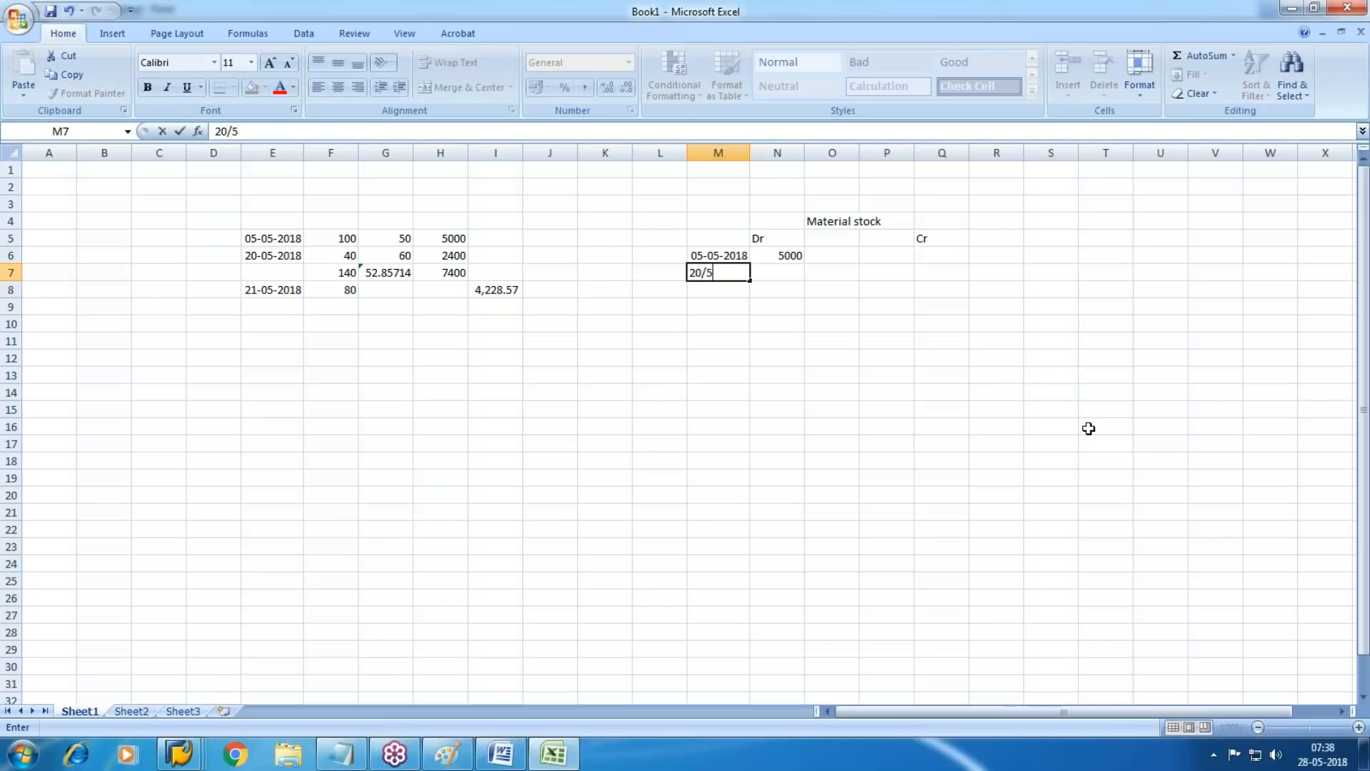
pyautogui.press('Tab')
pyautogui.write('2400')
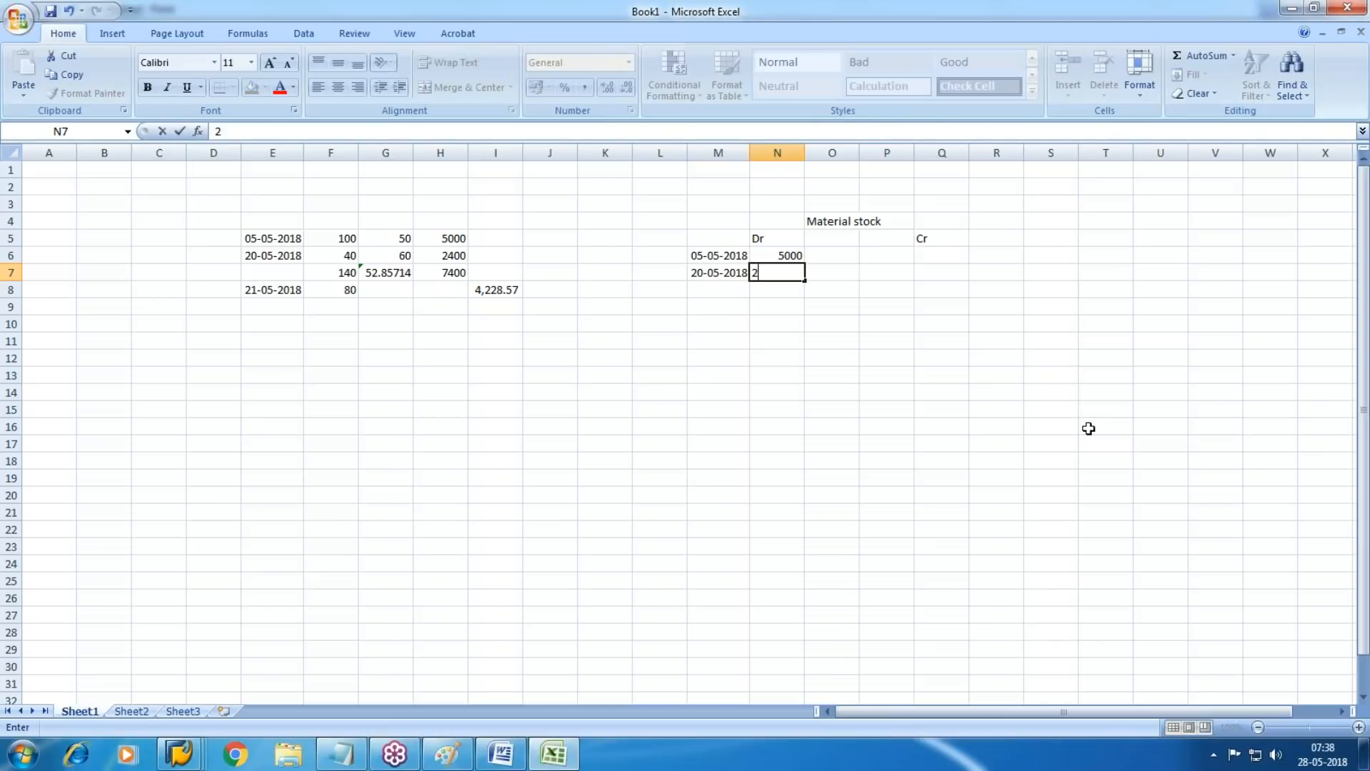
pyautogui.press('Return')
# Enter the date 21/5/2018 in M8 as the third ledger row
pyautogui.press('Right')
pyautogui.press('Right')
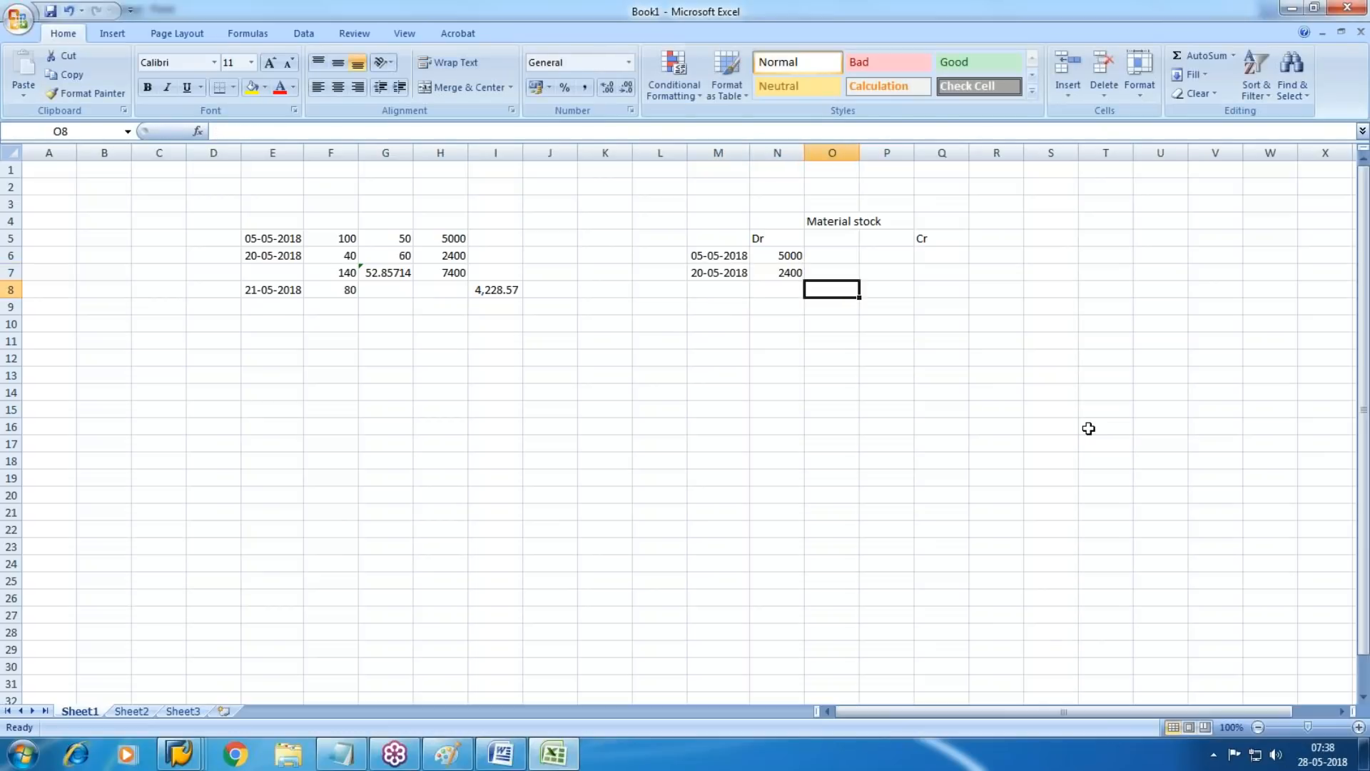
pyautogui.press('Up')
pyautogui.press('Up')
pyautogui.press('Right')
pyautogui.press('Down')
pyautogui.press('Down')
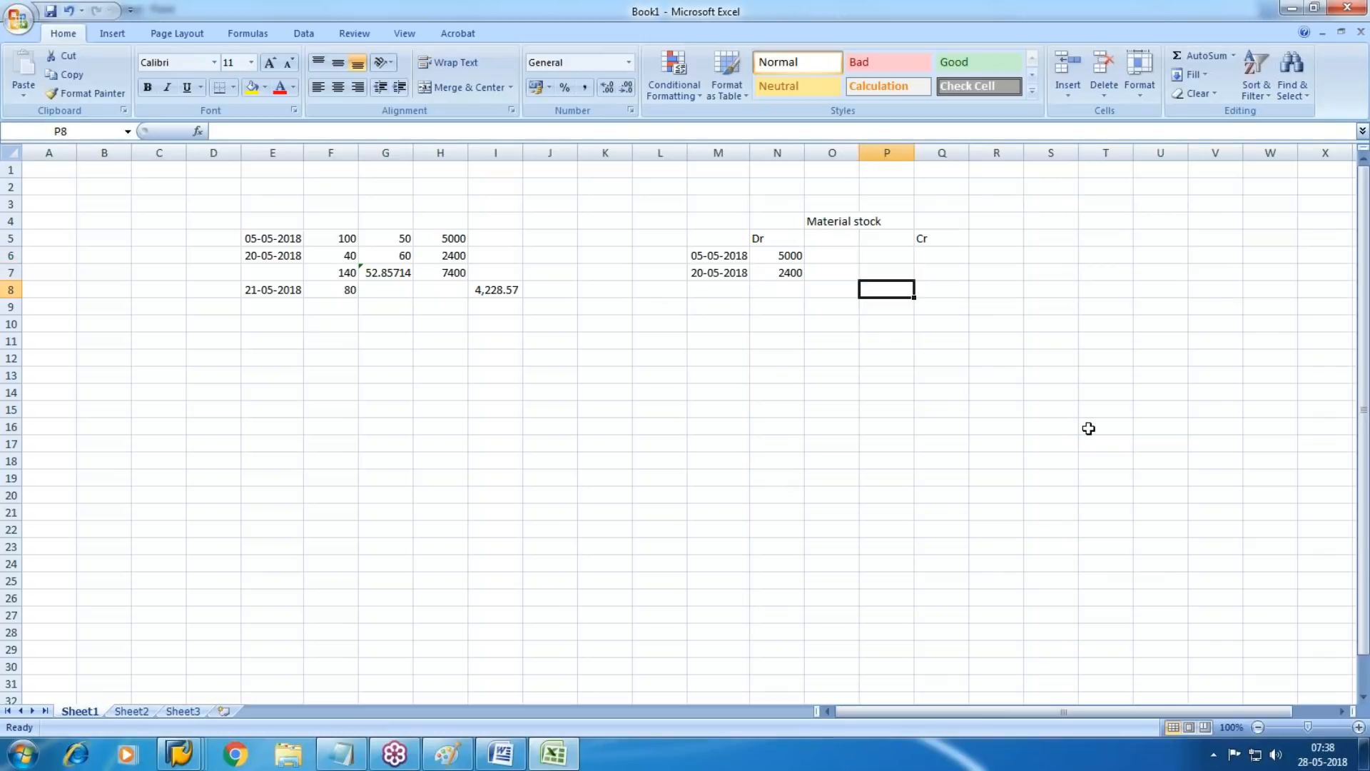
pyautogui.press('Left')
pyautogui.press('Left')
pyautogui.press('Left')
pyautogui.write('21')
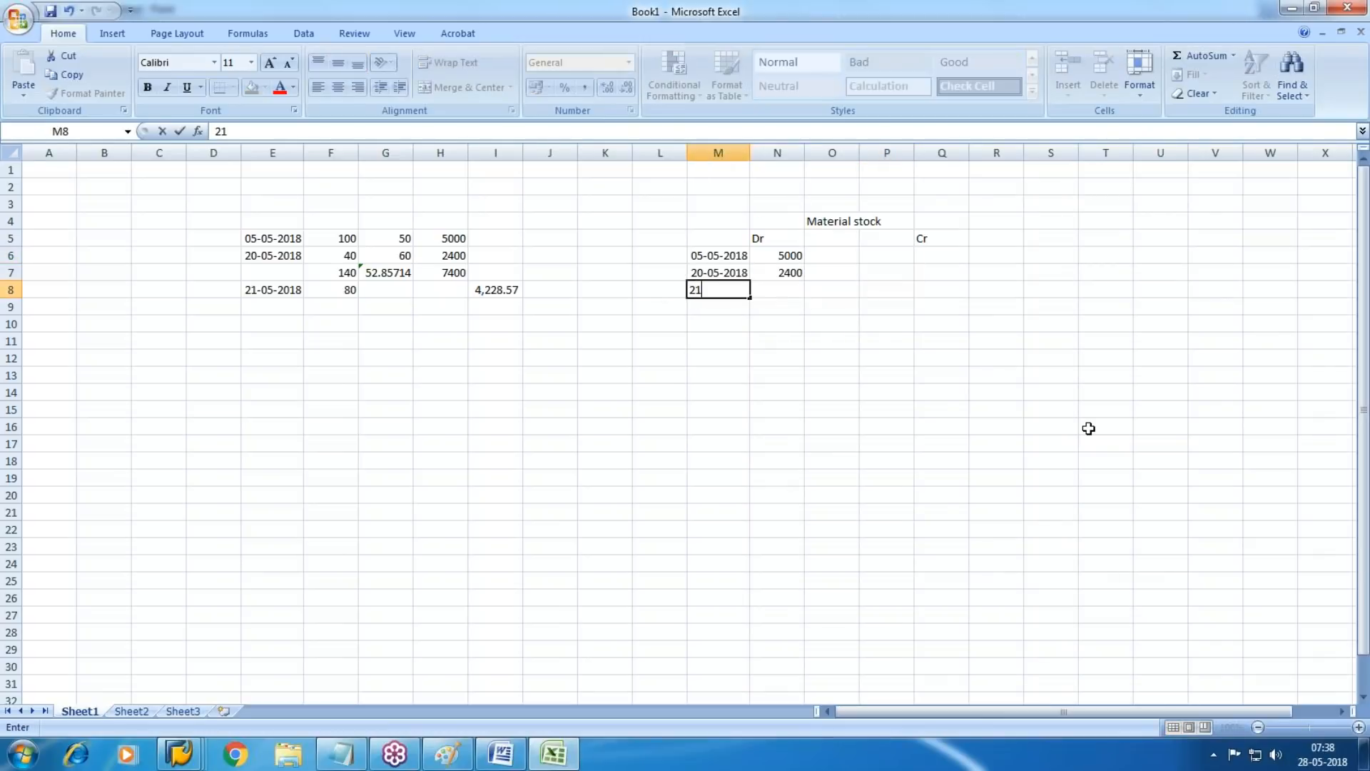
pyautogui.write('/5/2018')
# Enter the credit amount 4228.57 in Q8 for the third ledger row
pyautogui.press('Right')
pyautogui.press('Right')
pyautogui.press('Right')
pyautogui.press('Right')
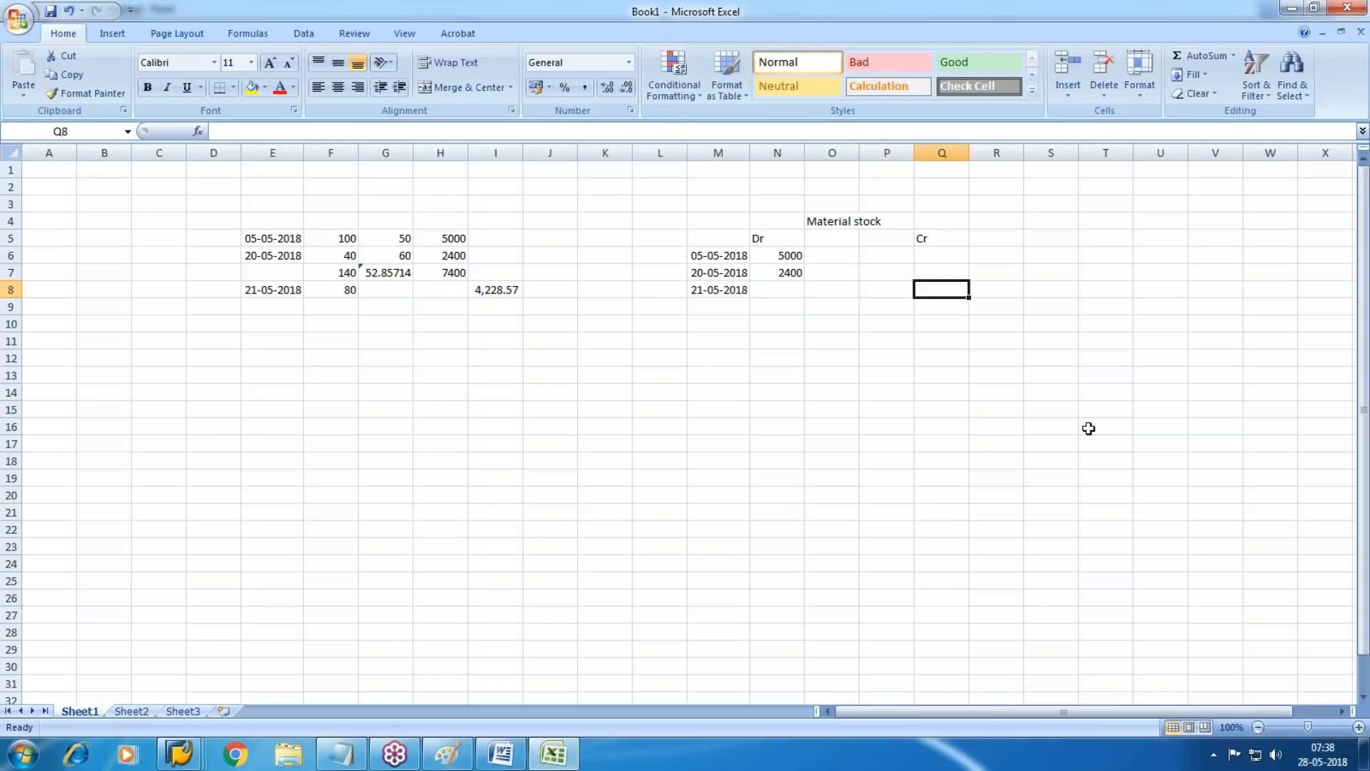
pyautogui.write('4')
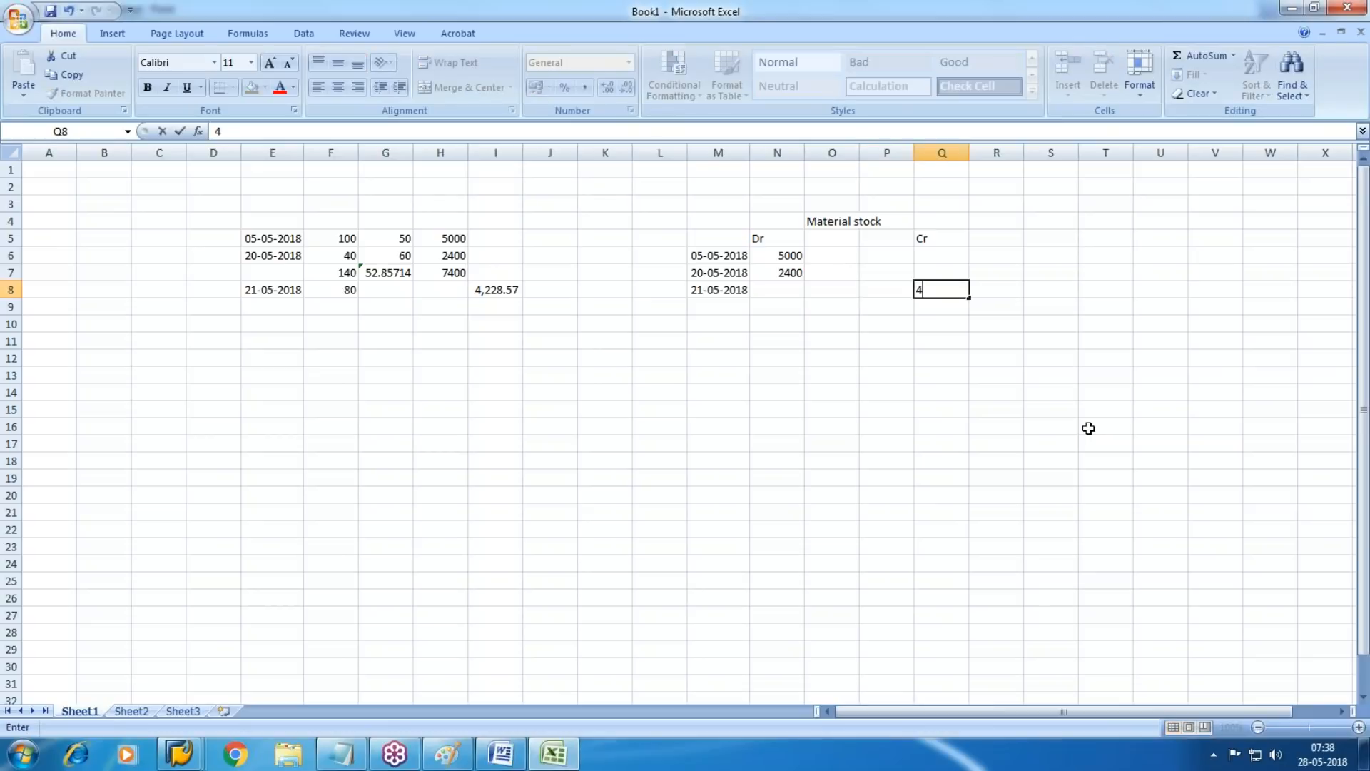
pyautogui.write('228.57')
pyautogui.press('Return')
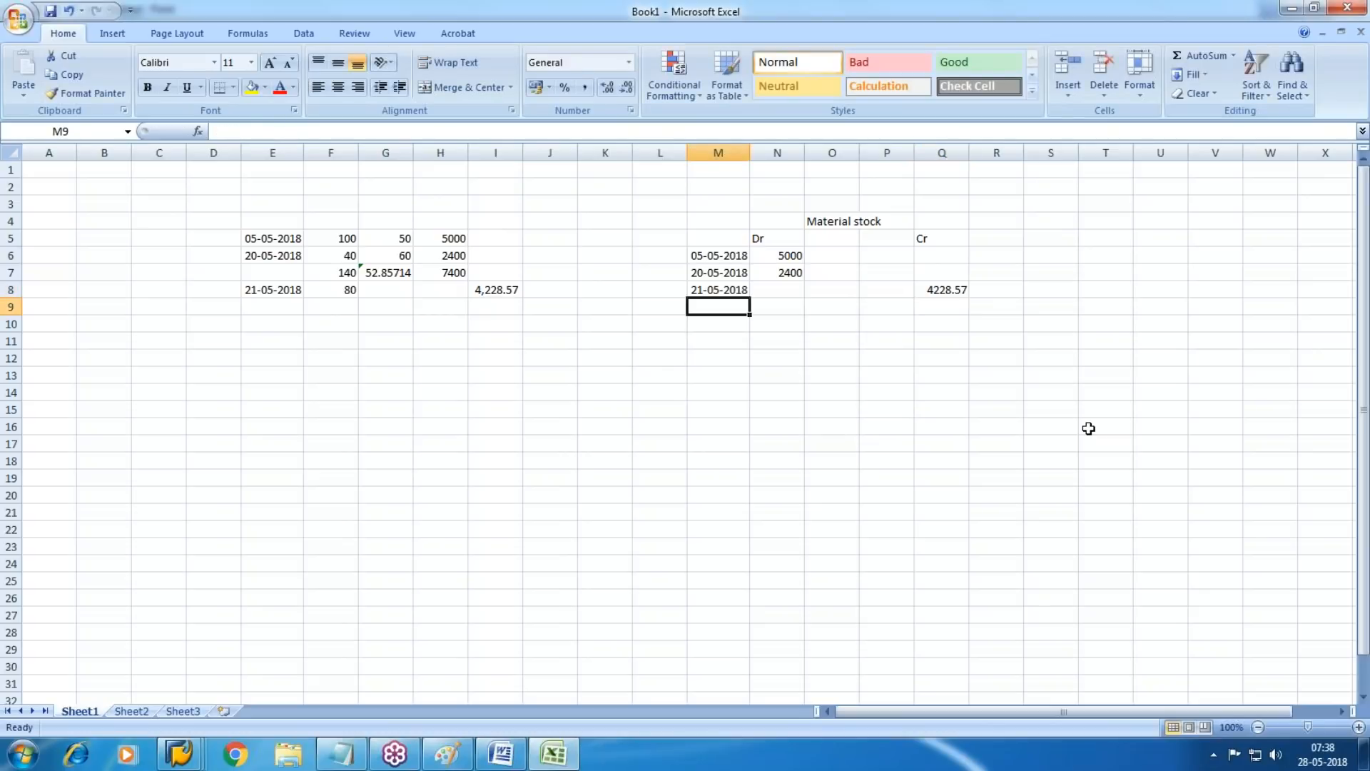
pyautogui.press('Right')
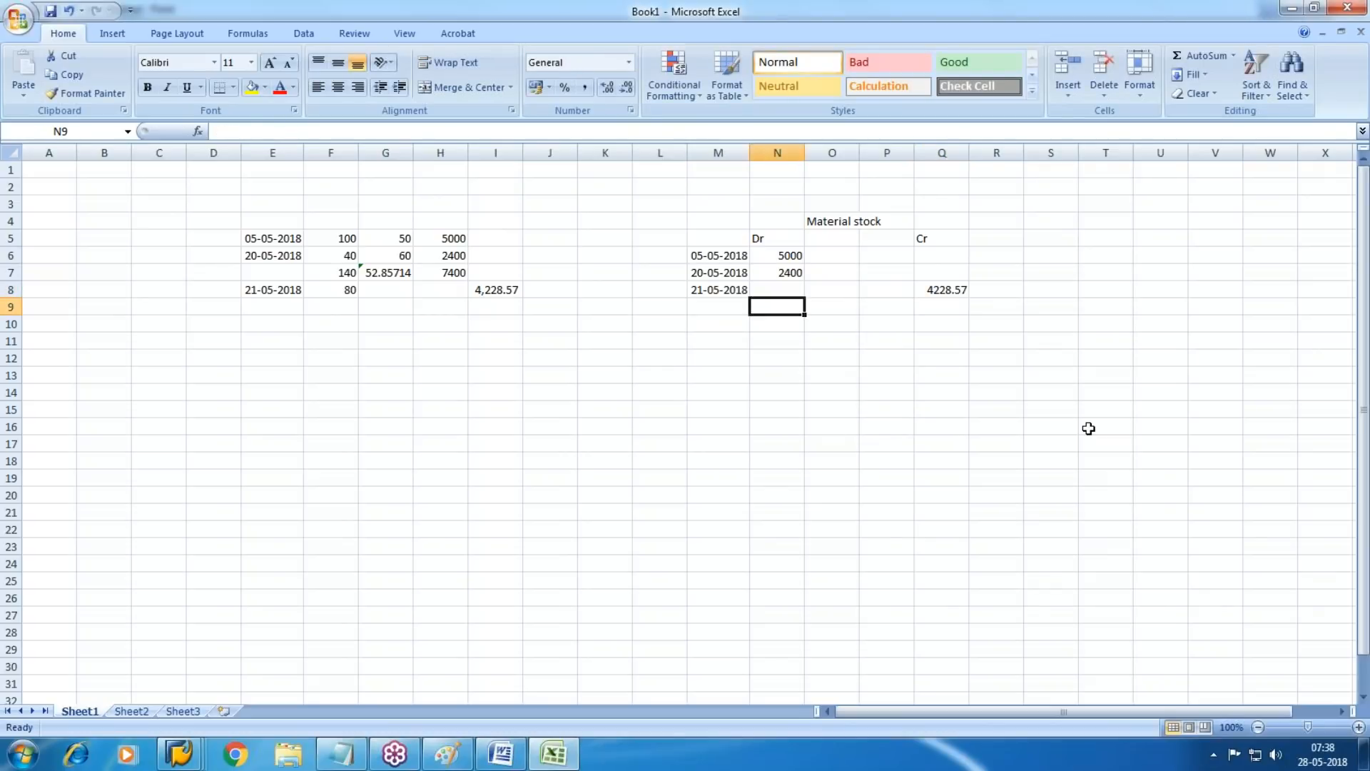
# Total the debit column of the Material stock ledger in N10 by summing N6:N9
pyautogui.press('Down')
pyautogui.press('Down')
pyautogui.press('Up')
pyautogui.press('Up')
pyautogui.press('Down')
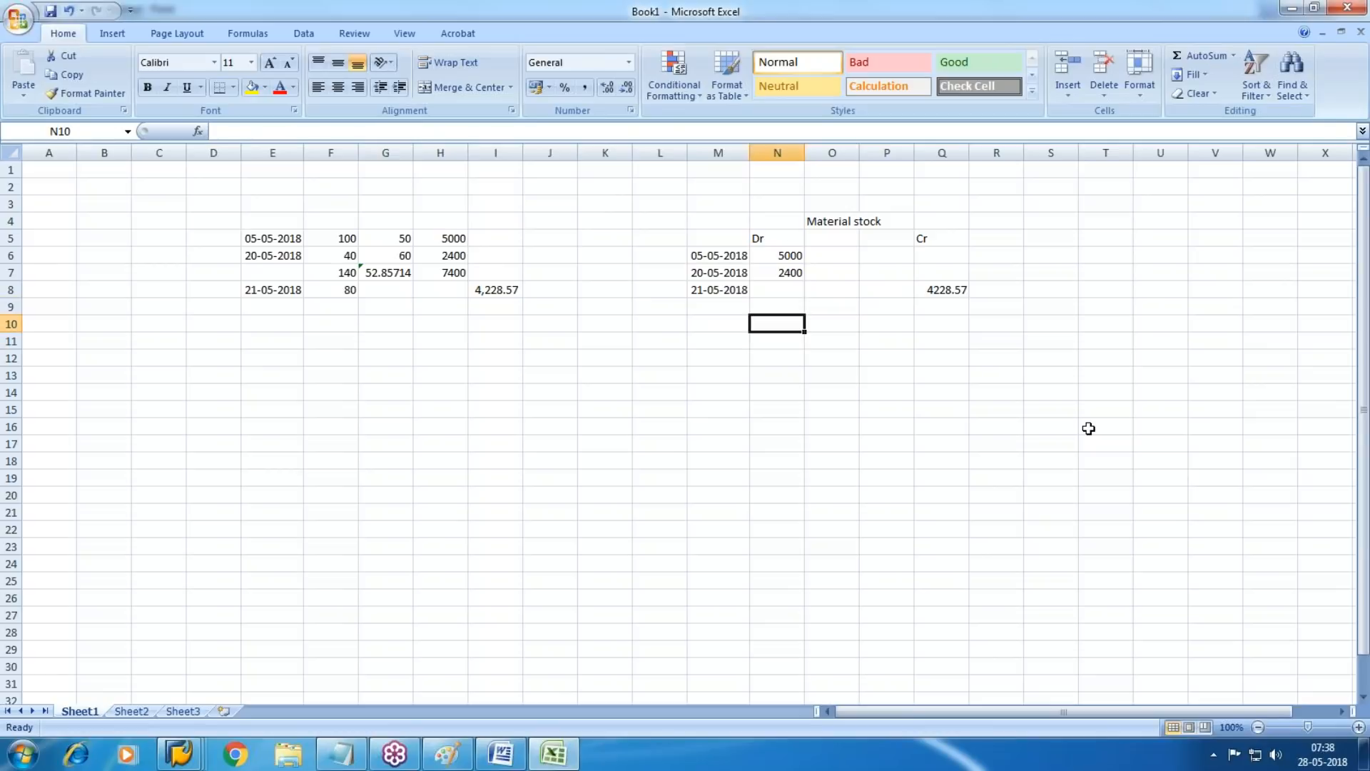
pyautogui.write('=sum(')
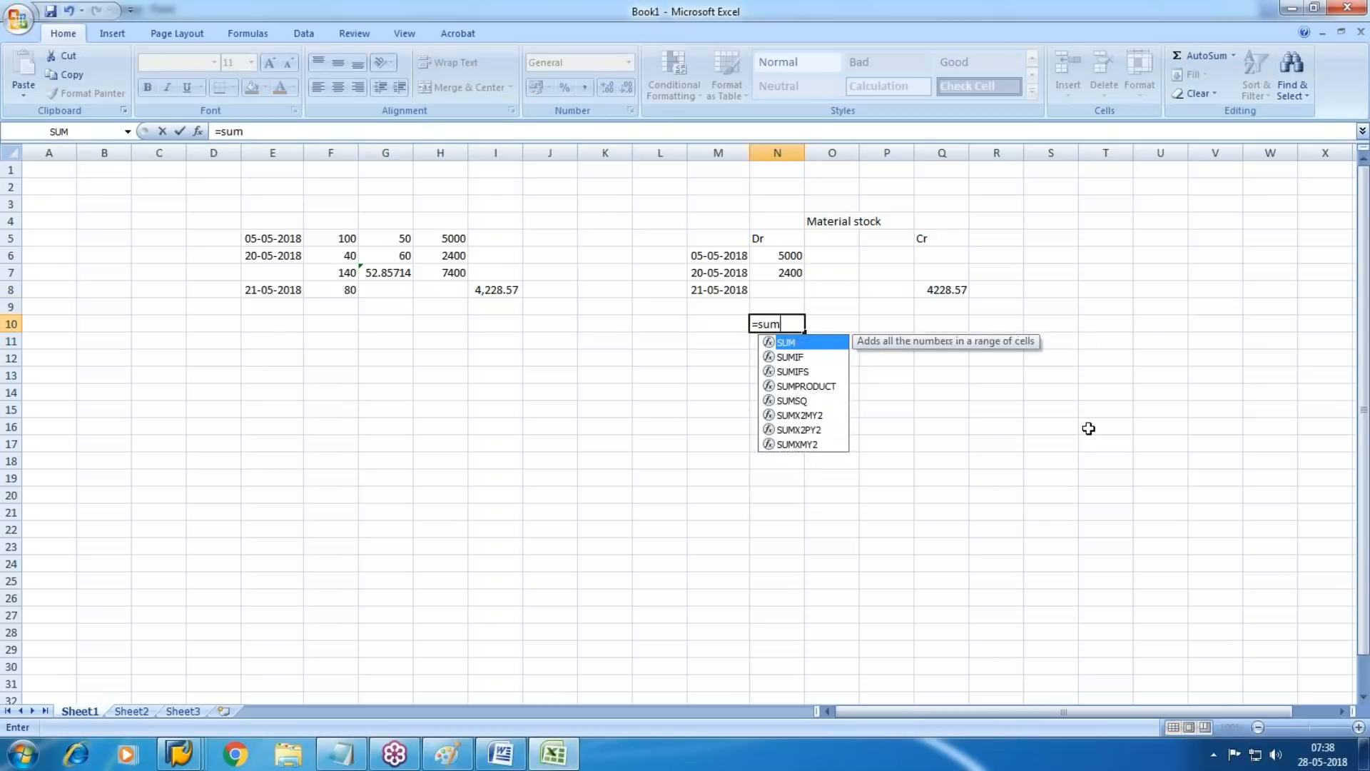
pyautogui.press('Up')
pyautogui.hotkey('shift', 'Up')
pyautogui.hotkey('shift', 'Up')
pyautogui.hotkey('shift', 'Up')
pyautogui.press('Return')
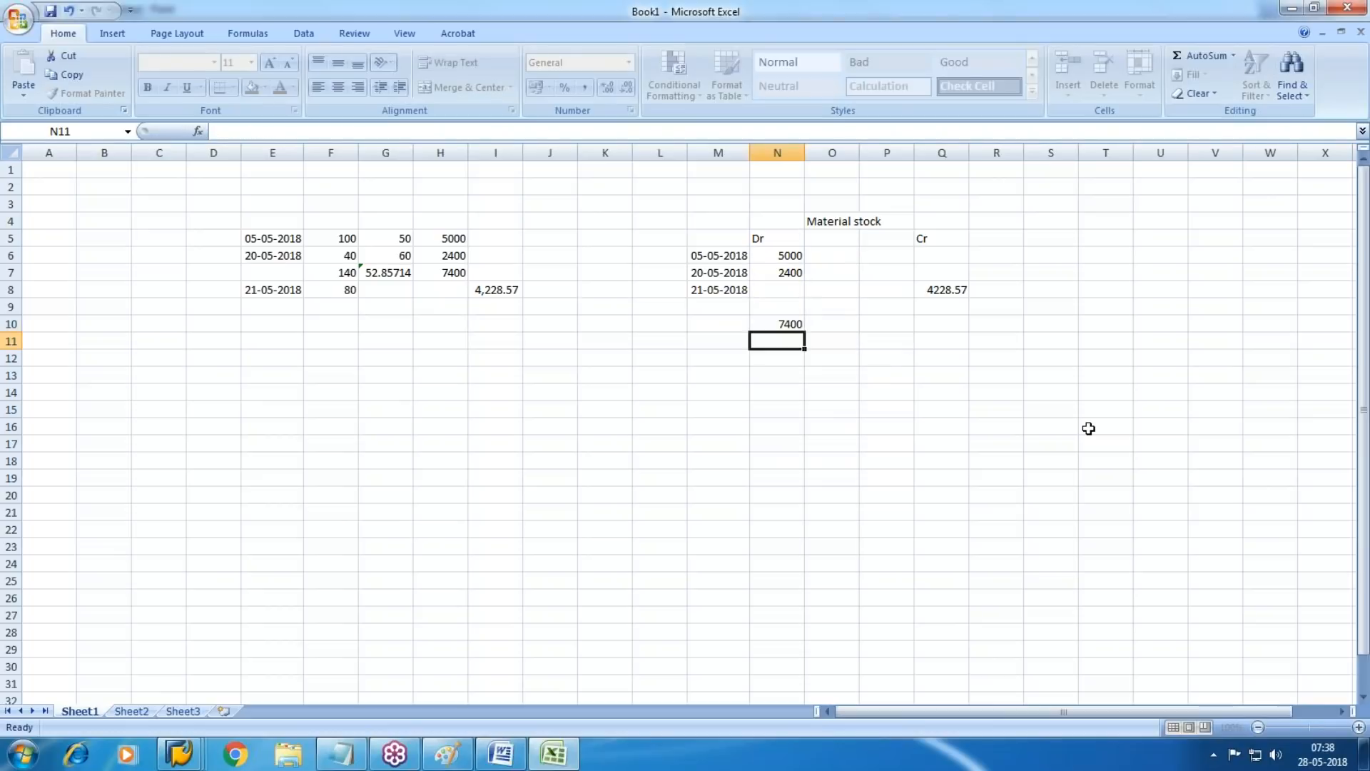
# Calculate the ledger balance in Q10 by subtracting the credit in Q8 from the debit total in N10
pyautogui.press('Up')
pyautogui.press('Right')
pyautogui.press('Right')
pyautogui.press('Right')
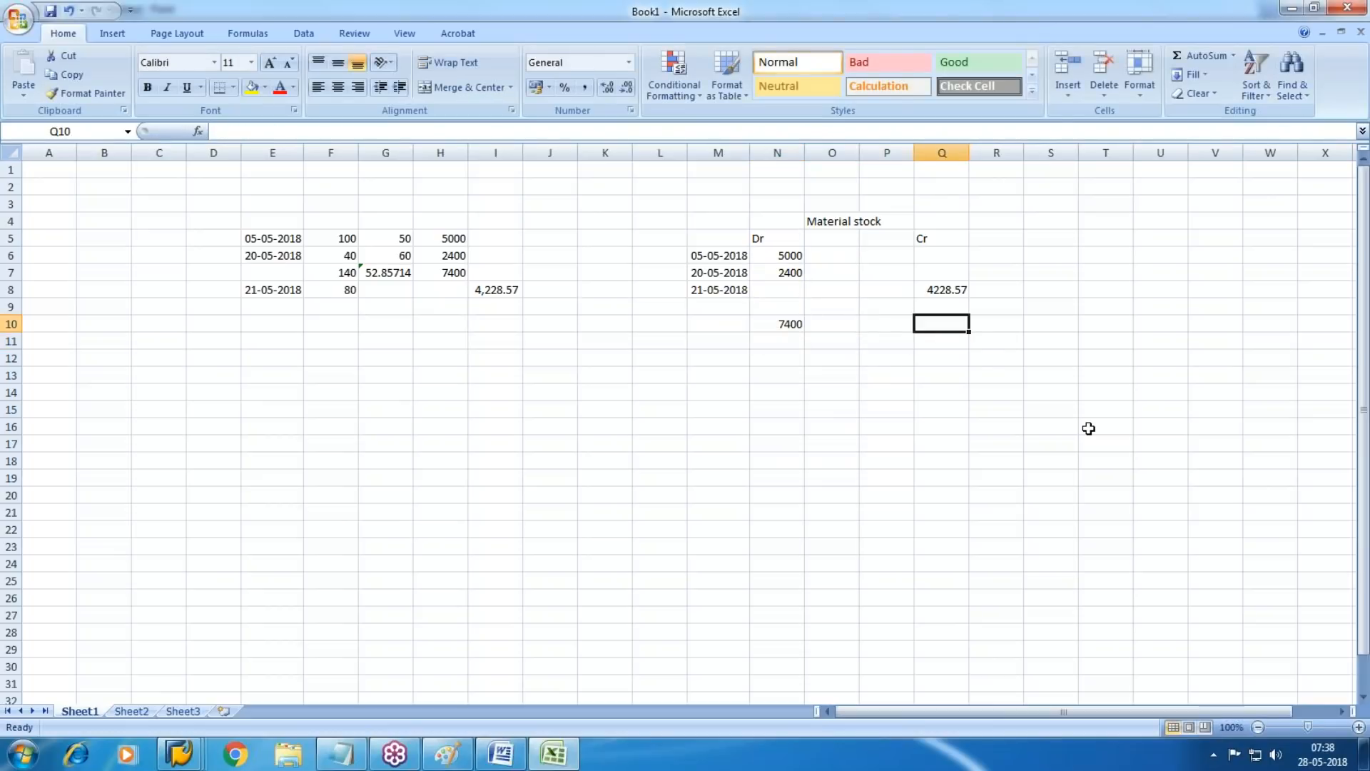
pyautogui.press('Left')
pyautogui.press('Left')
pyautogui.press('Right')
pyautogui.press('Right')
pyautogui.write('=')
pyautogui.press('Left')
pyautogui.press('Left')
pyautogui.press('Left')
pyautogui.write('-')
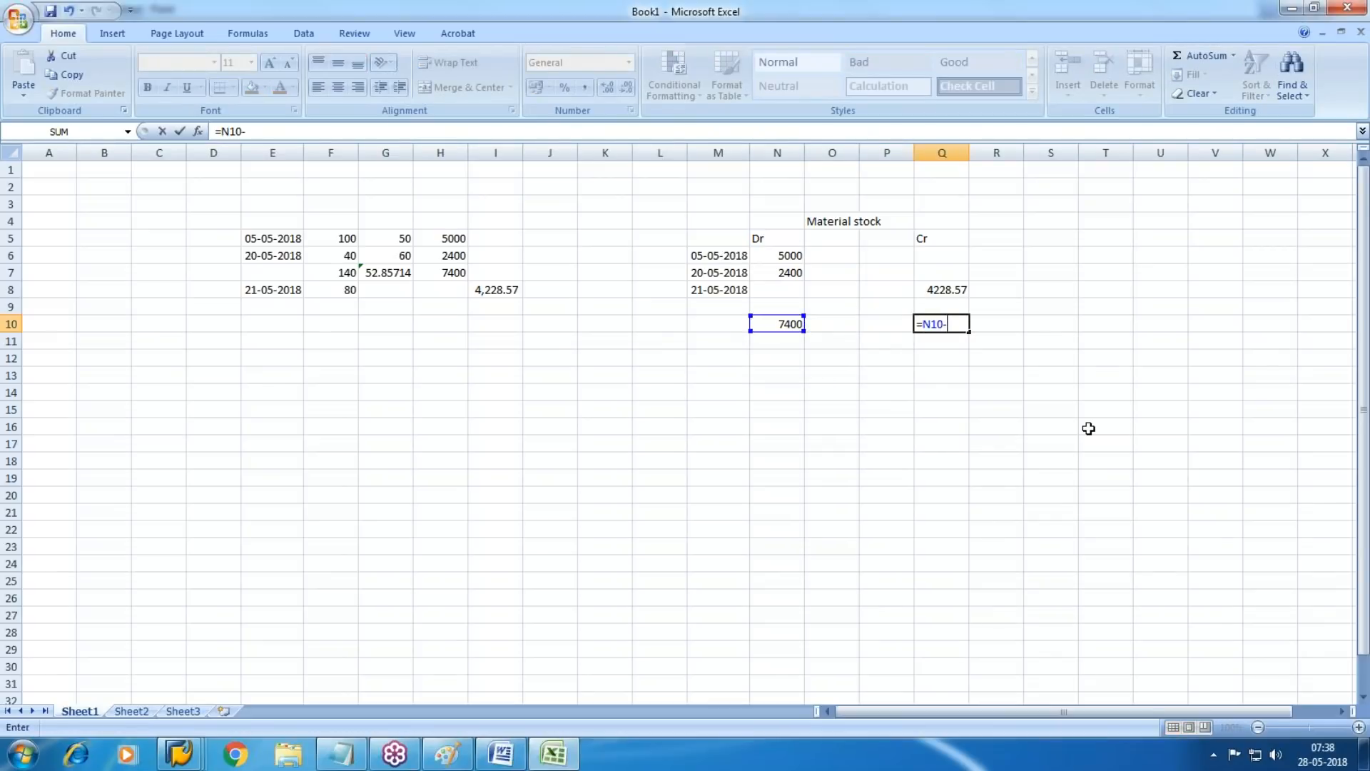
pyautogui.press('Up')
pyautogui.press('Up')
pyautogui.press('Return')
pyautogui.press('Left')
pyautogui.press('Left')
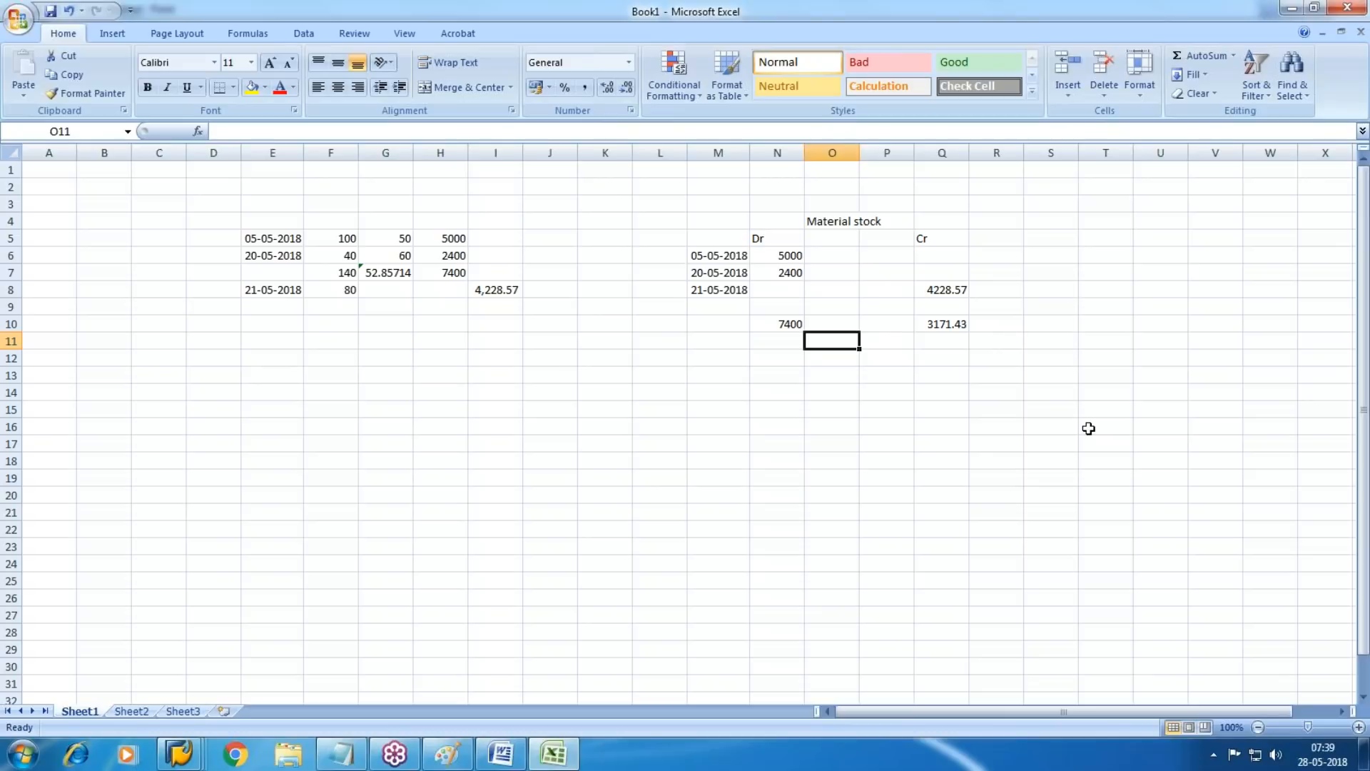
# Add a receipt row to the valuation table with the date 24/5/2018 in E9 and quantity 80 in F9
pyautogui.click(266, 306)
pyautogui.click(1365, 753)
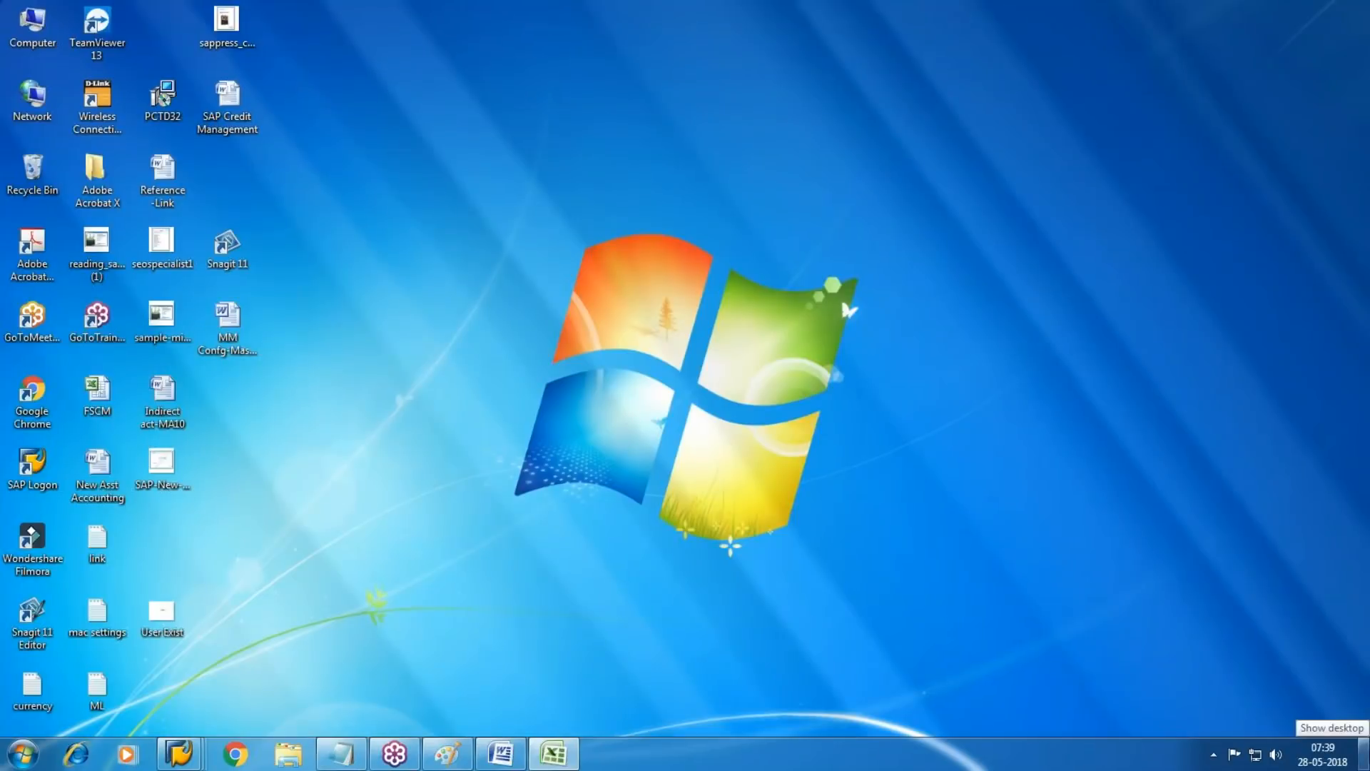
pyautogui.click(1365, 753)
pyautogui.write('24/5/2018')
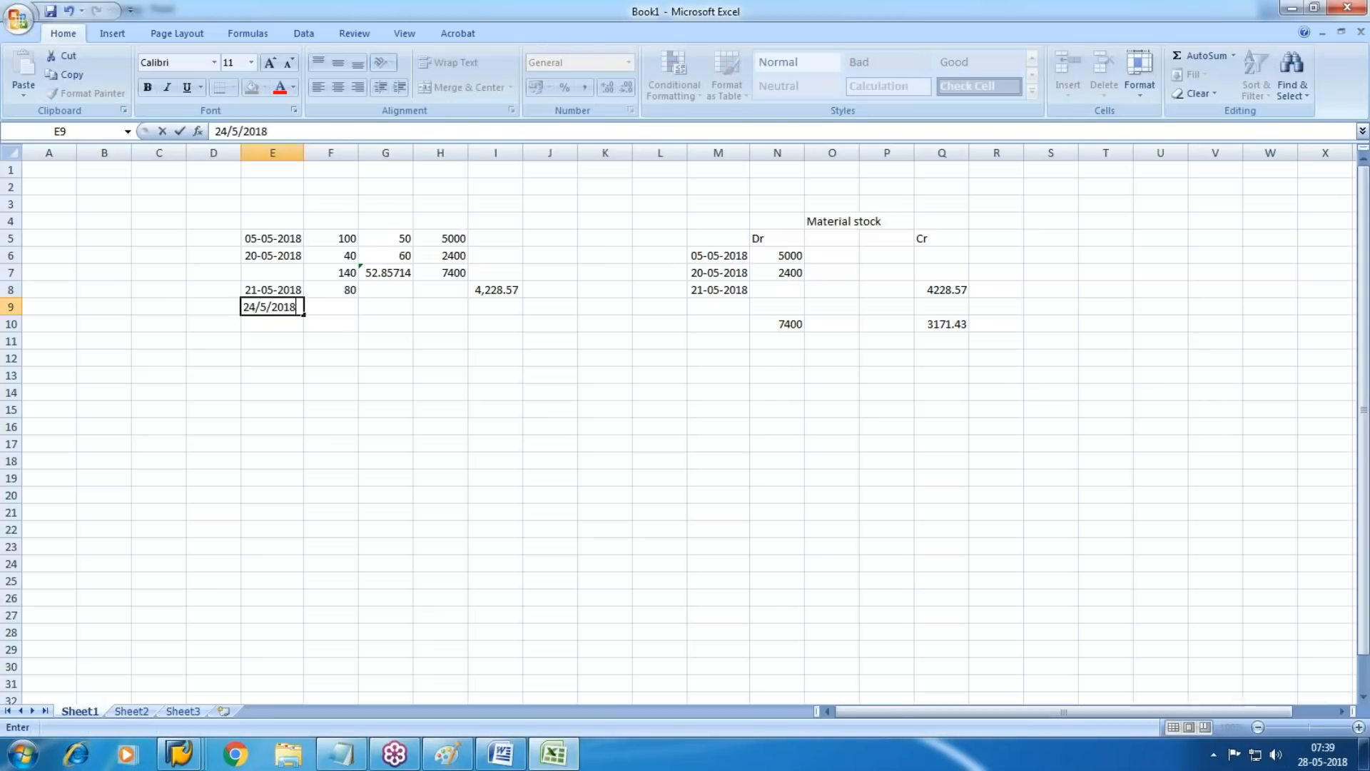
pyautogui.press('Tab')
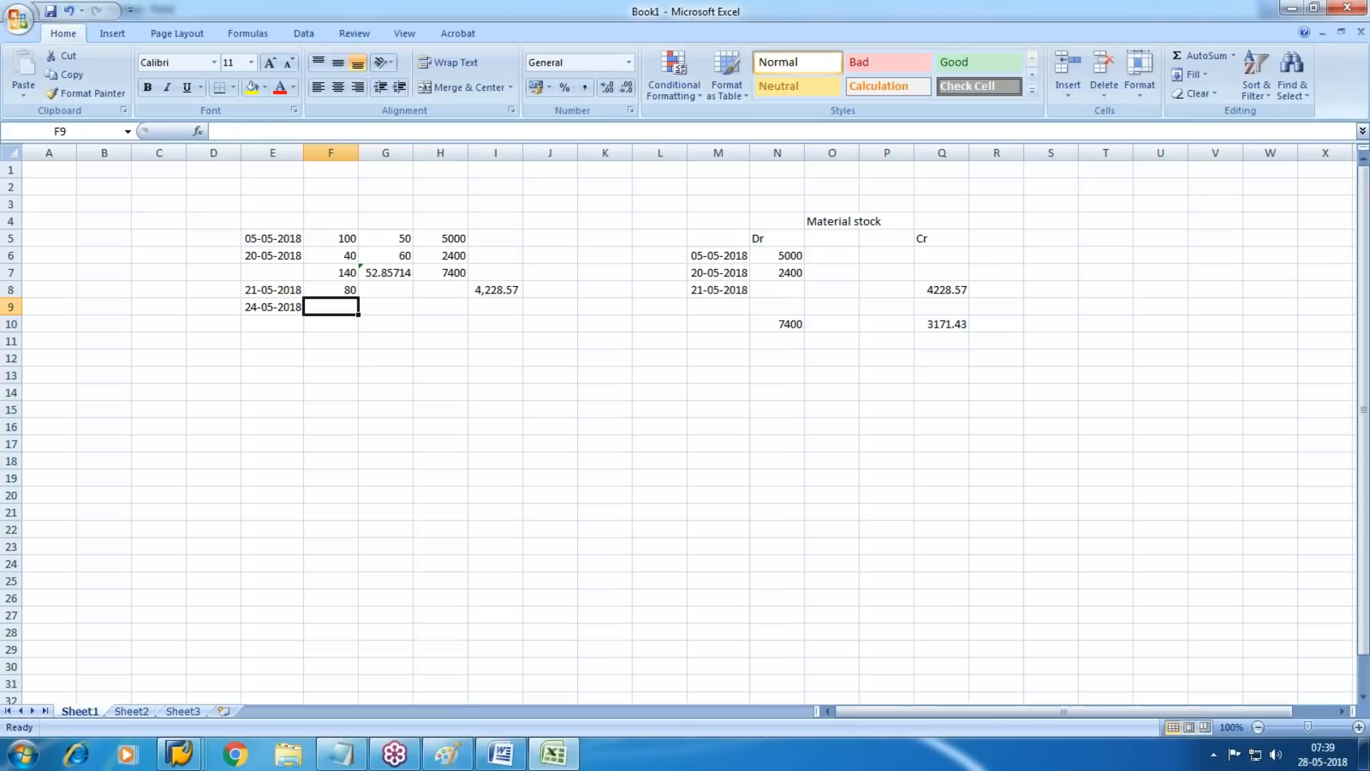
pyautogui.write('10')
pyautogui.press('BackSpace')
pyautogui.press('BackSpace')
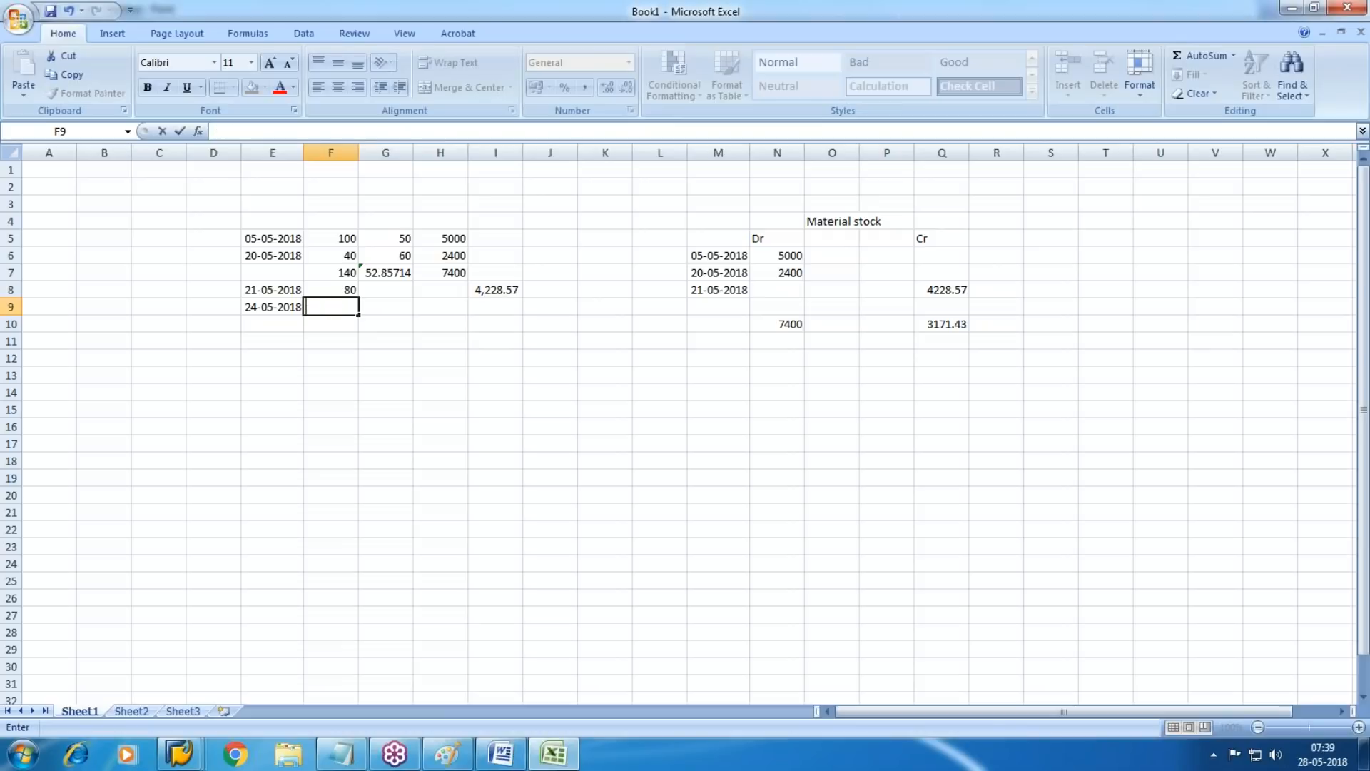
pyautogui.write('80')
pyautogui.press('Return')
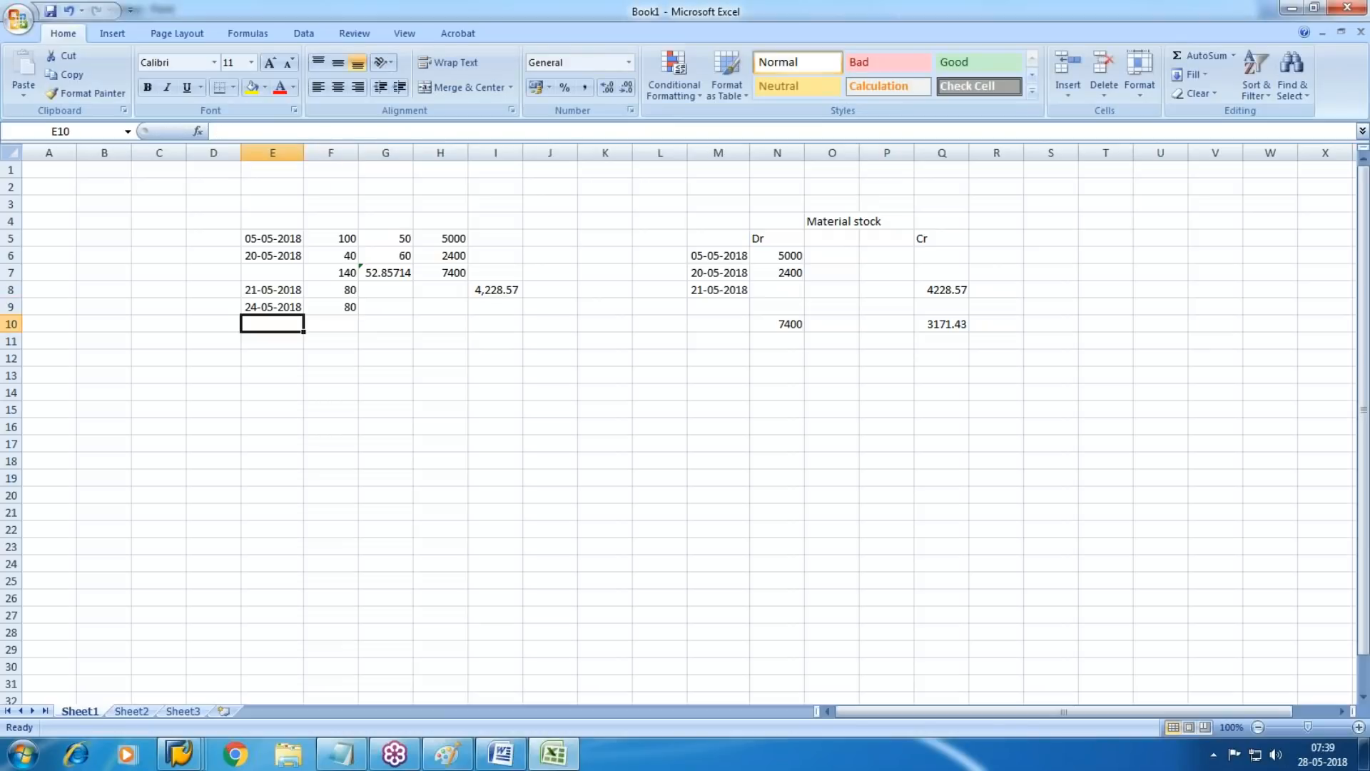
# Enter the unit price 55 in G9 for the 24-05-2018 receipt
pyautogui.press('Right')
pyautogui.press('Right')
pyautogui.press('Up')
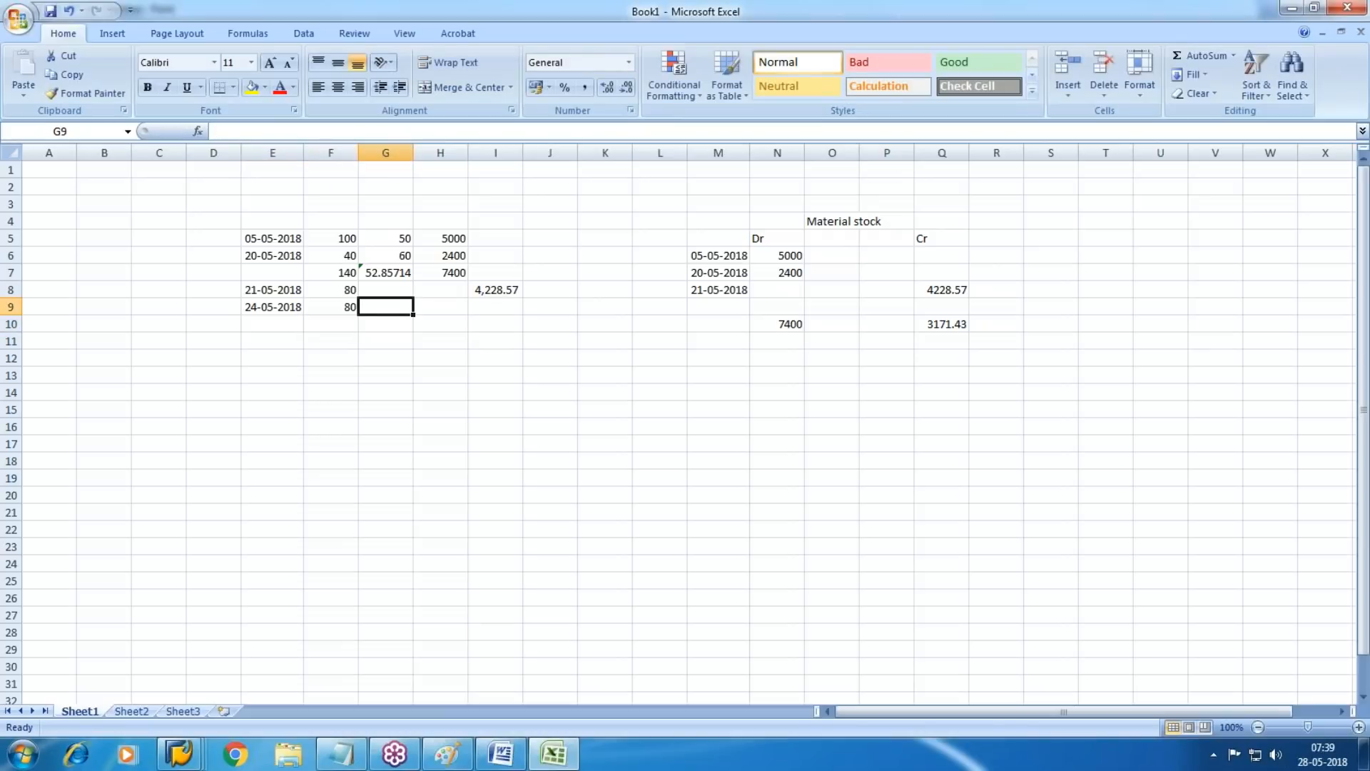
pyautogui.write('55')
pyautogui.press('Return')
# Calculate the receipt value in H9 by multiplying the price in G9 by the quantity in F9
pyautogui.press('Up')
pyautogui.press('Right')
pyautogui.press('Right')
pyautogui.press('Left')
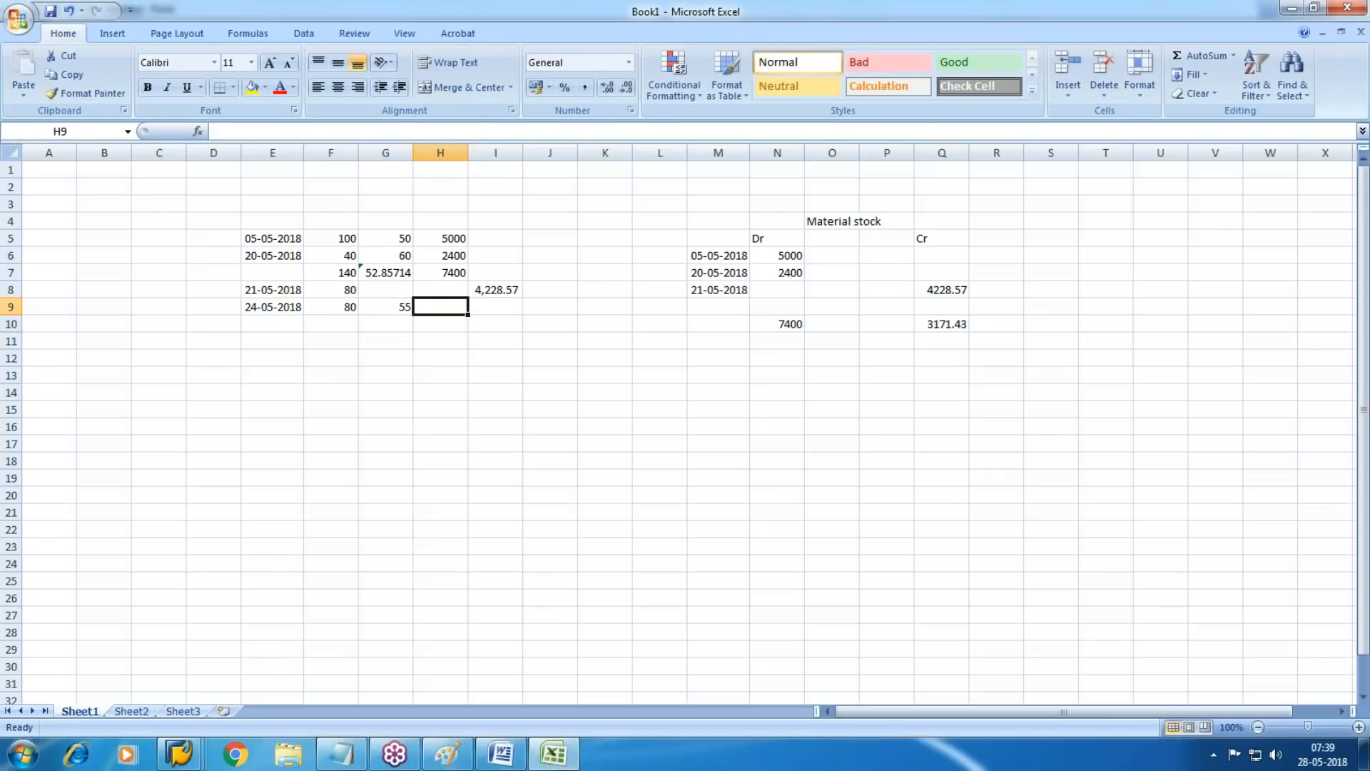
pyautogui.write('=')
pyautogui.press('Left')
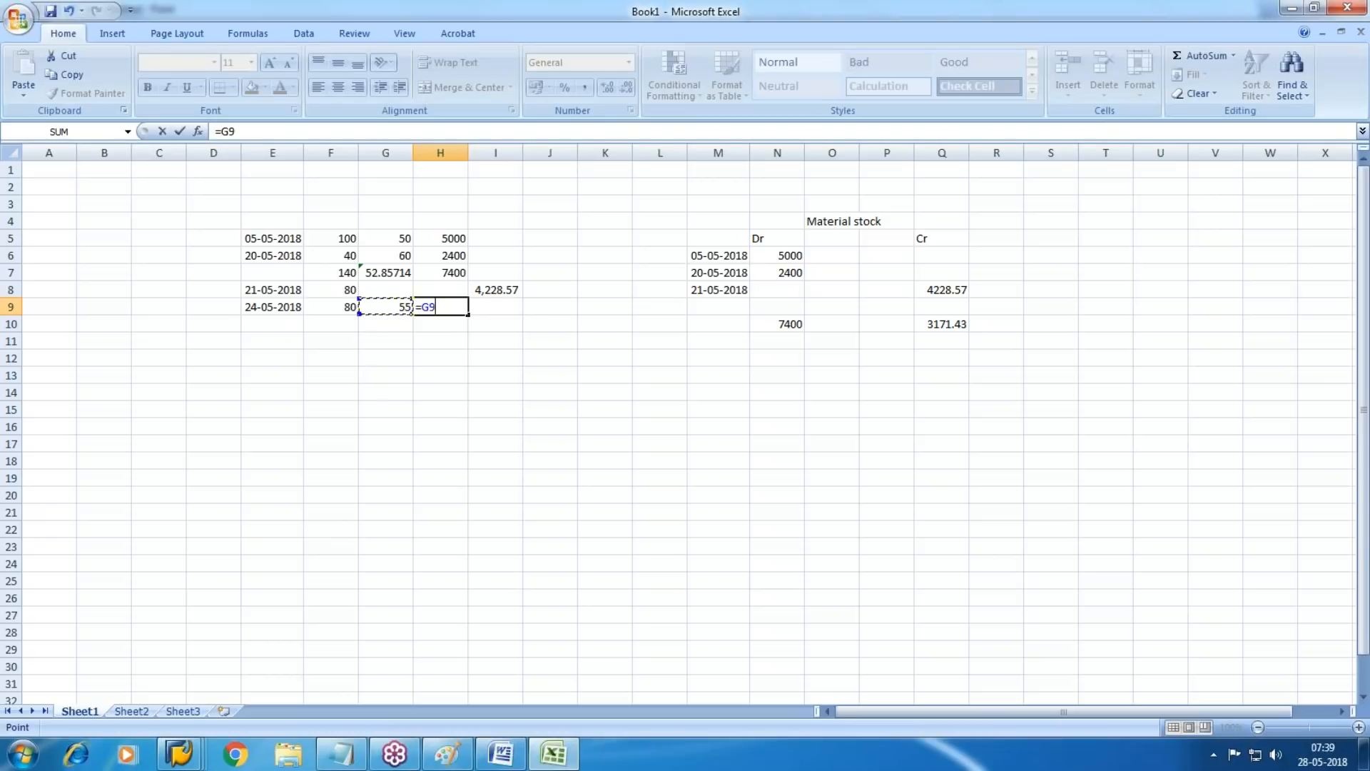
pyautogui.press('Left')
pyautogui.press('Return')
pyautogui.press('Right')
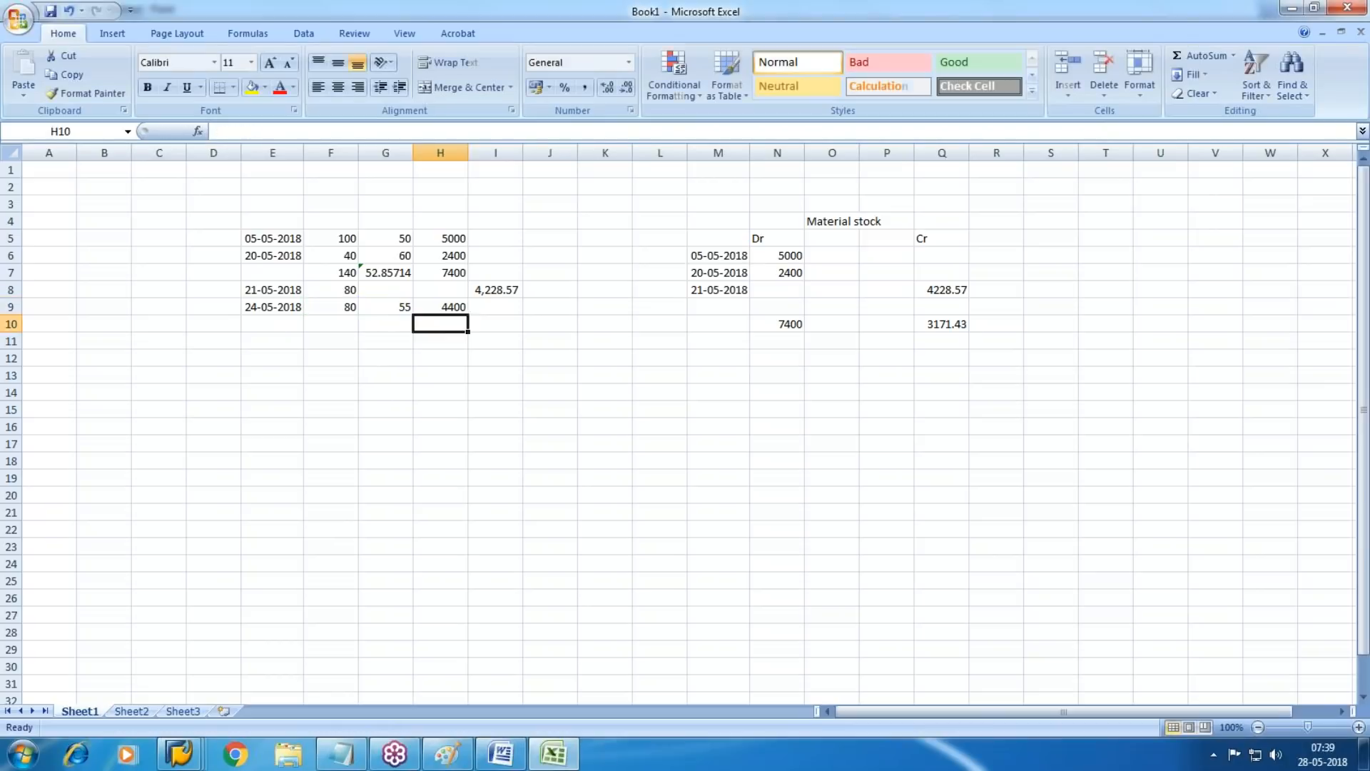
# Enter the date 24/5/2018 in M9 as the fourth row of the Material stock ledger
pyautogui.press('Up')
pyautogui.press('Left')
pyautogui.press('Right')
pyautogui.press('Right')
pyautogui.press('Right')
pyautogui.press('Right')
pyautogui.press('Right')
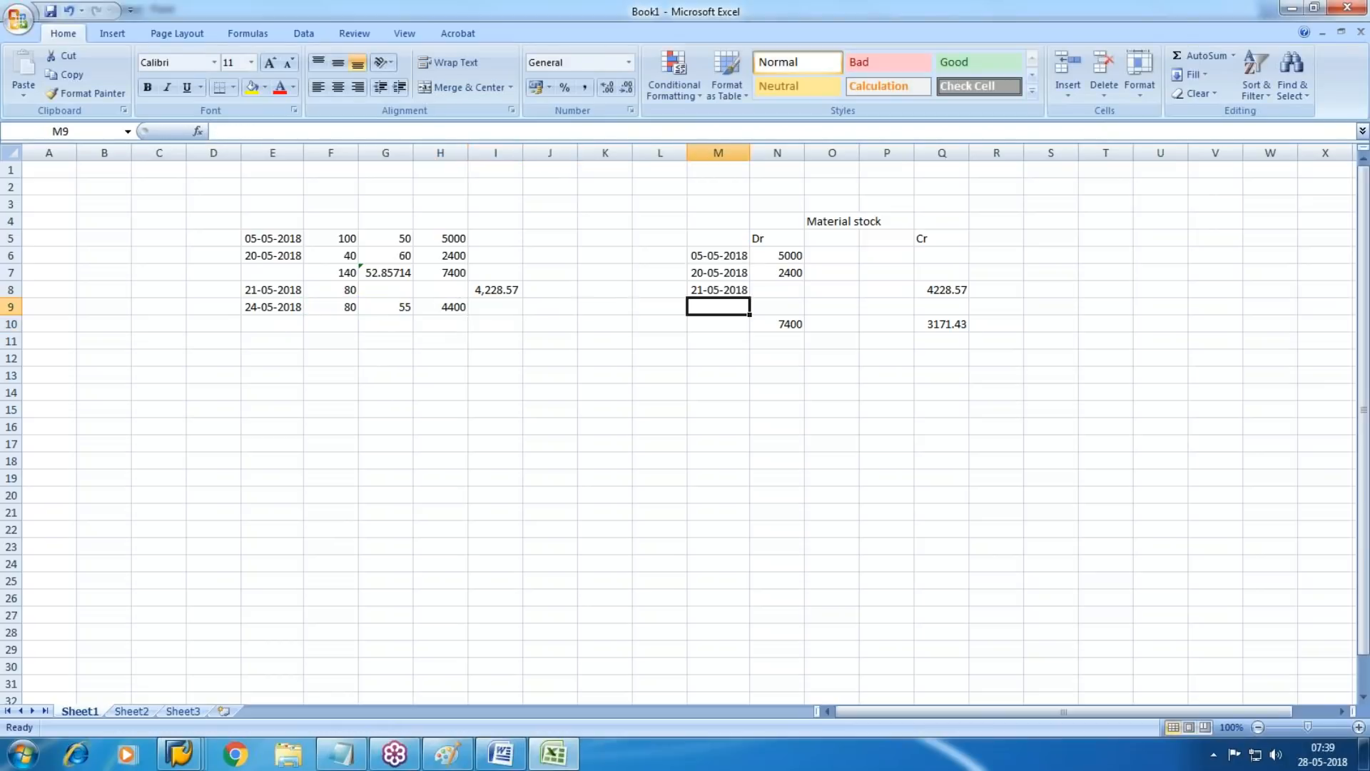
pyautogui.write('245/2')
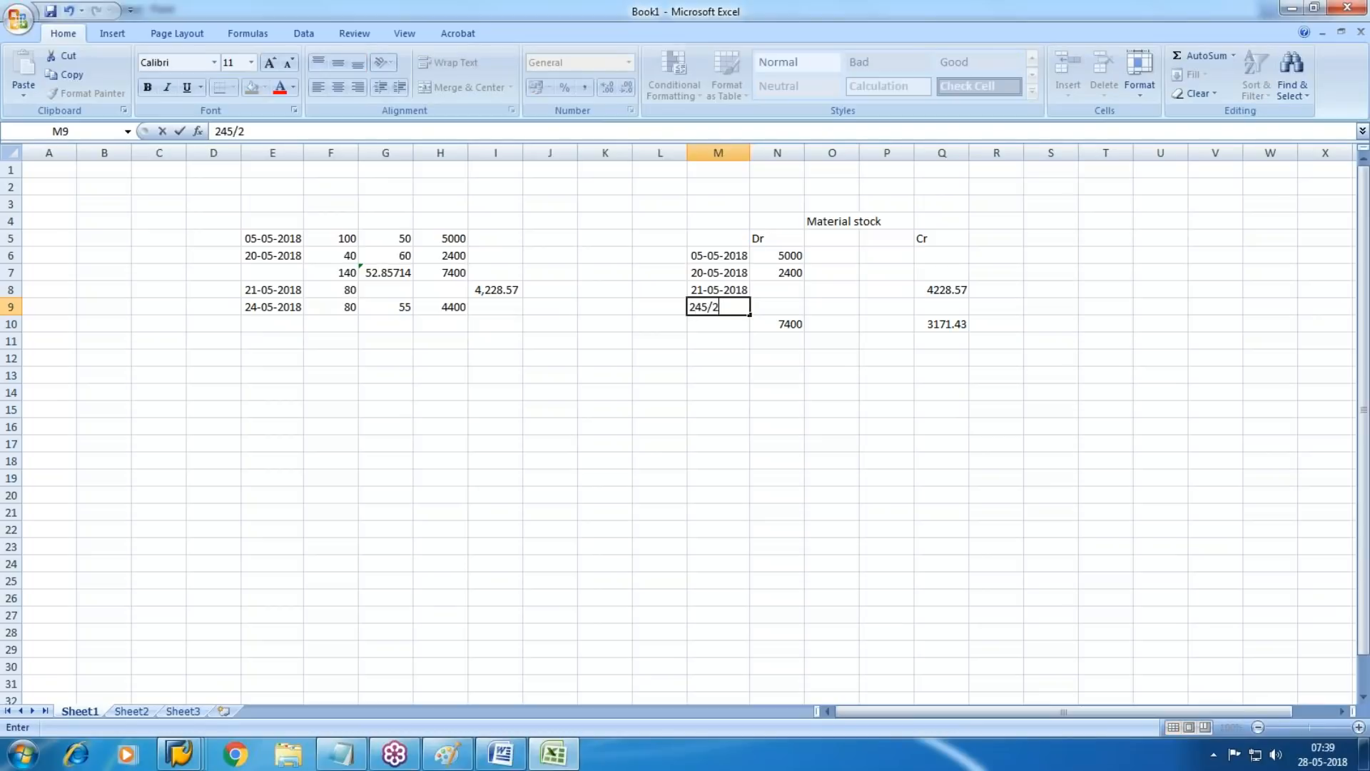
pyautogui.press('Escape')
pyautogui.write('24/5/2018')
pyautogui.press('Tab')
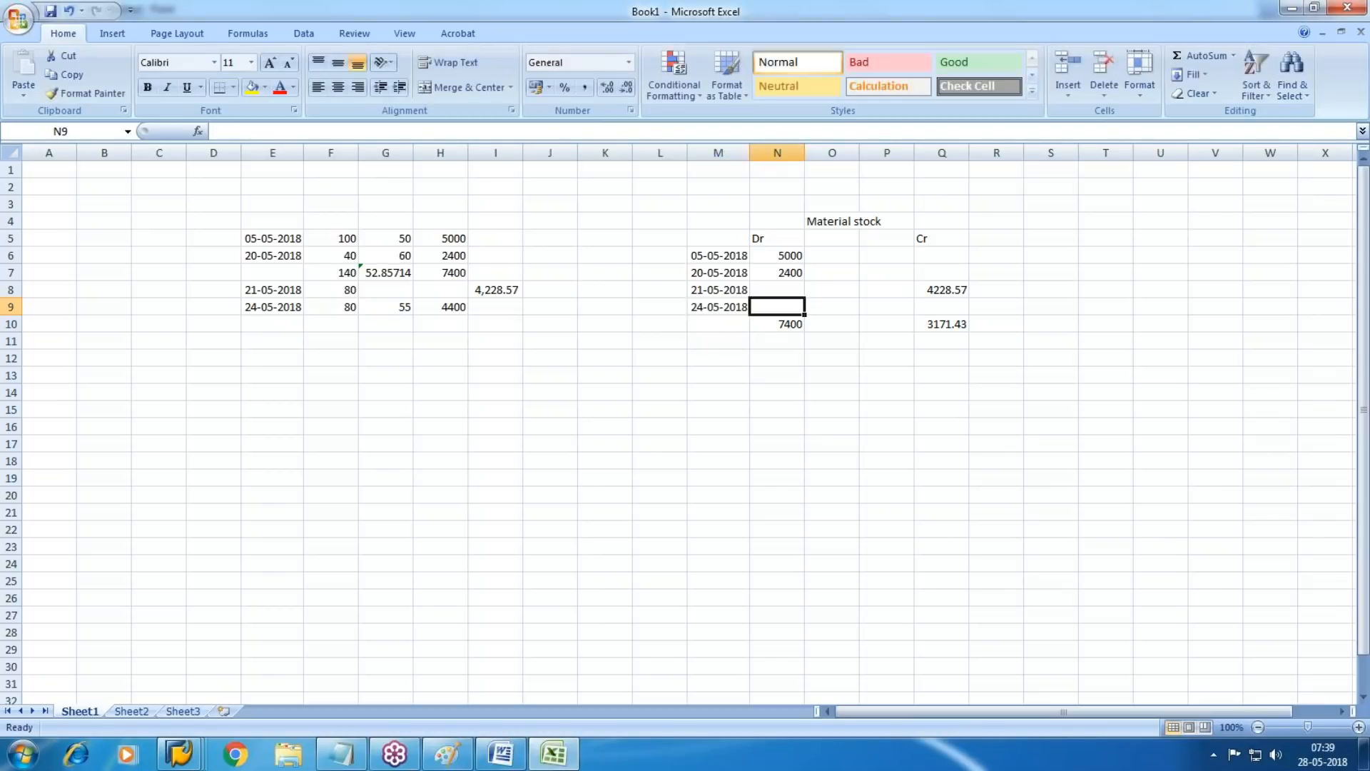
# Try the debit amount 4400 in N9 for the fourth ledger row and undo the entry
pyautogui.write('4400')
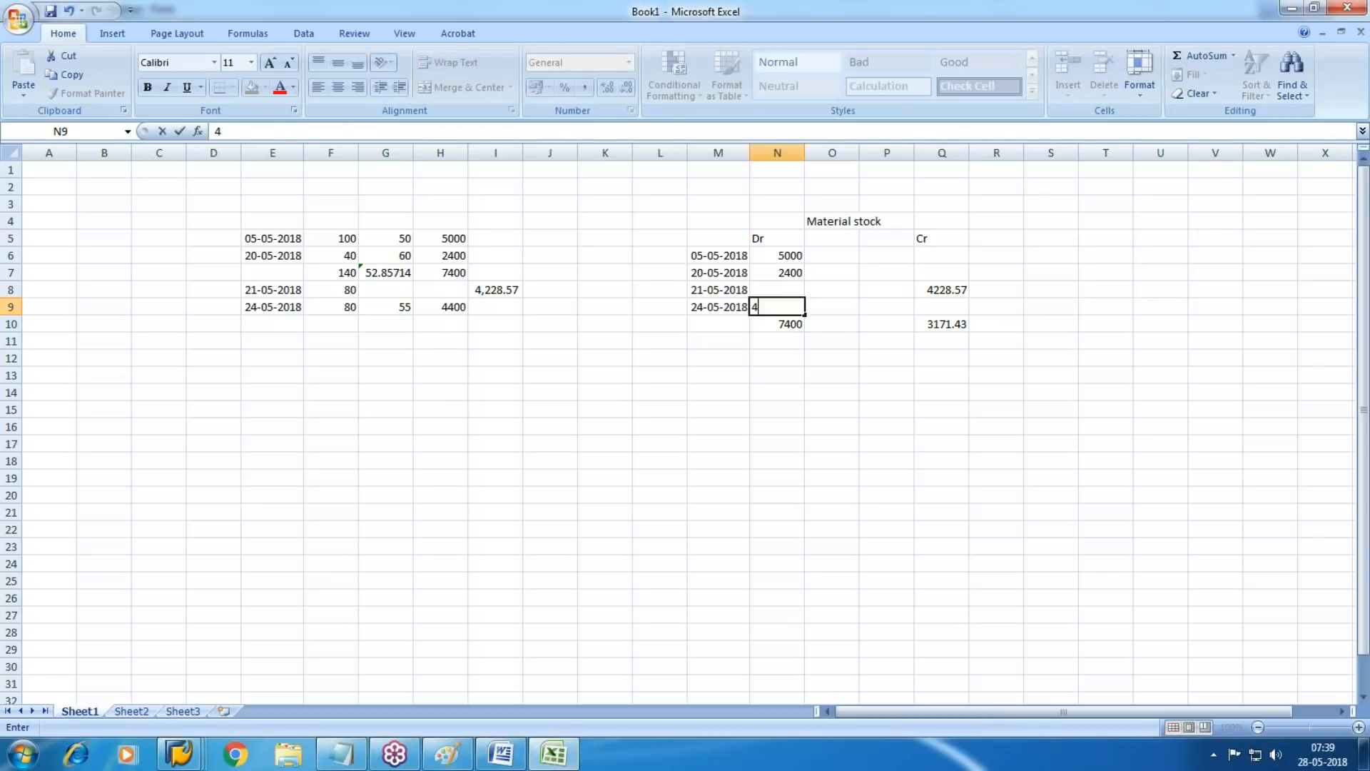
pyautogui.click(441, 324)
pyautogui.click(495, 324)
pyautogui.press('Right')
pyautogui.press('Right')
pyautogui.press('Right')
pyautogui.press('Right')
pyautogui.press('Right')
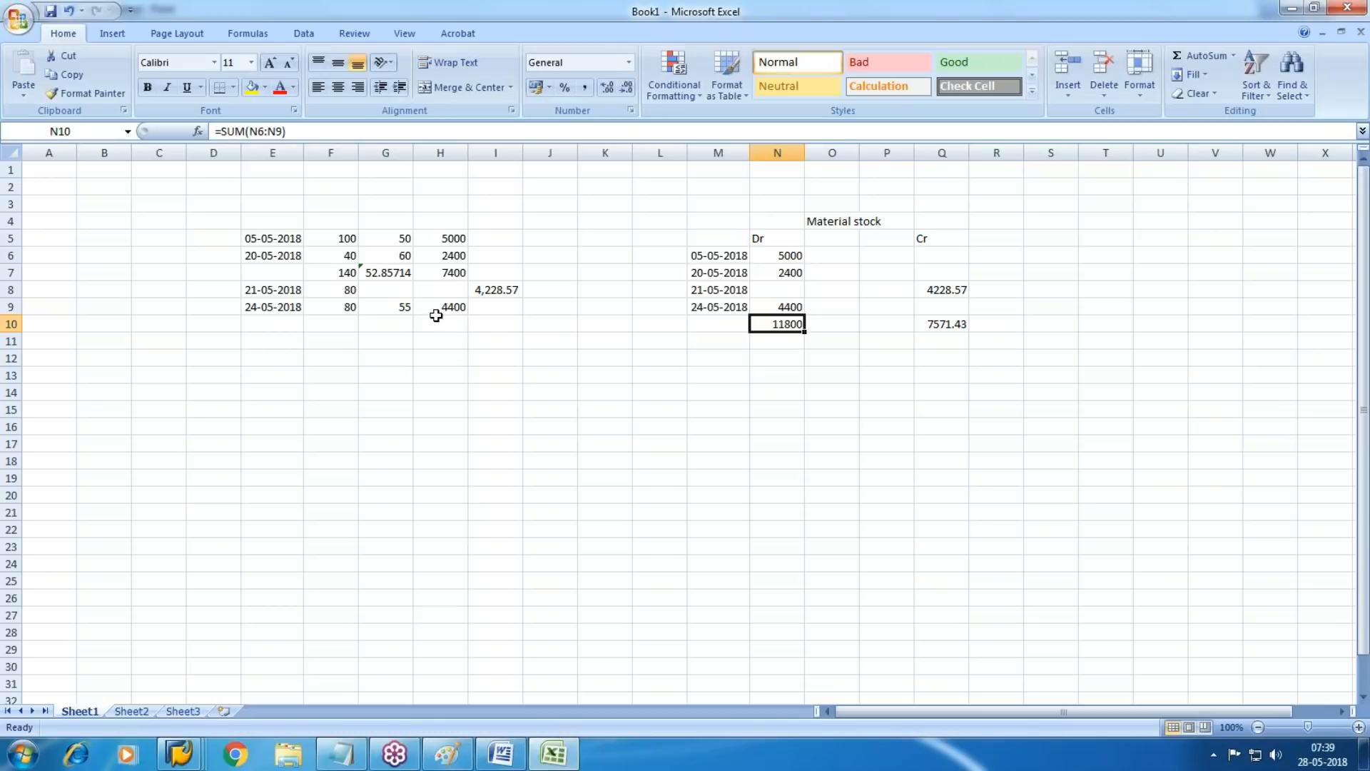
pyautogui.click(742, 475)
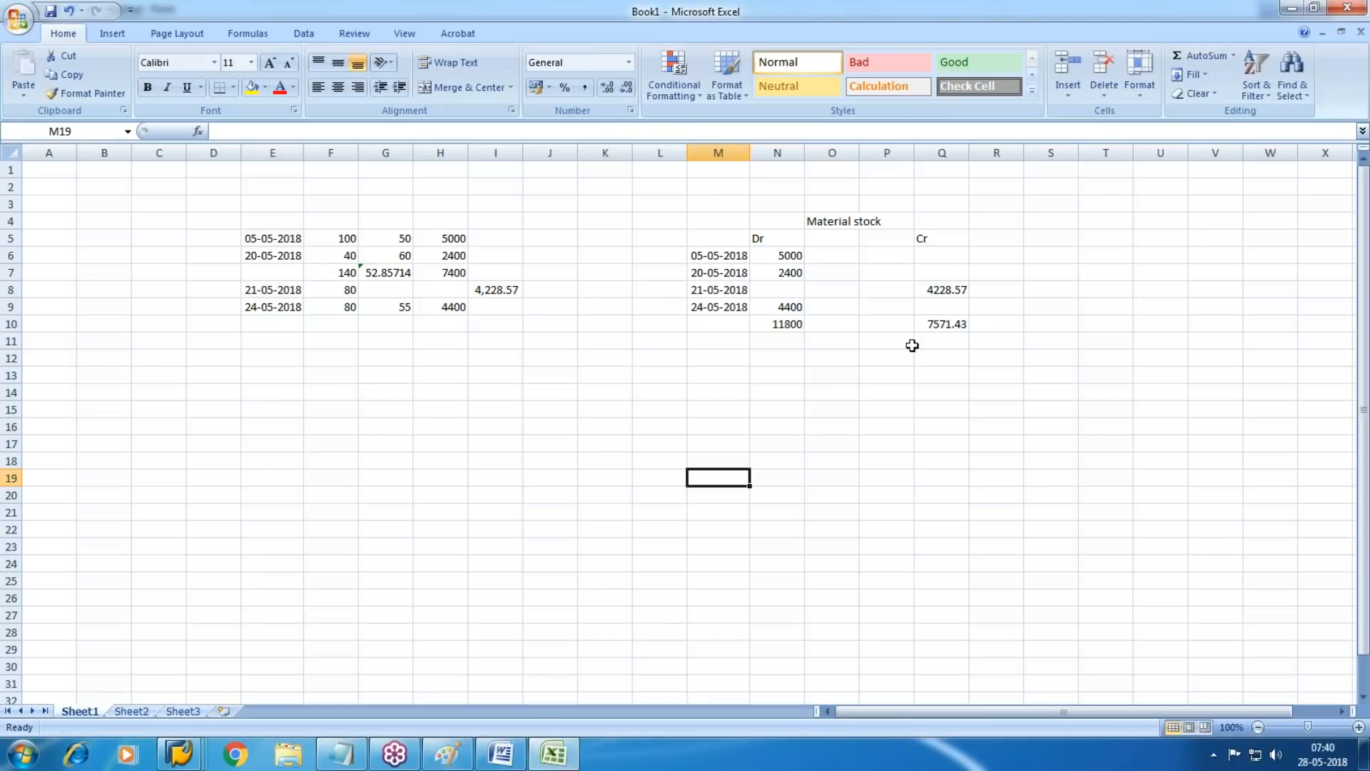
pyautogui.hotkey('ctrl', 'z')
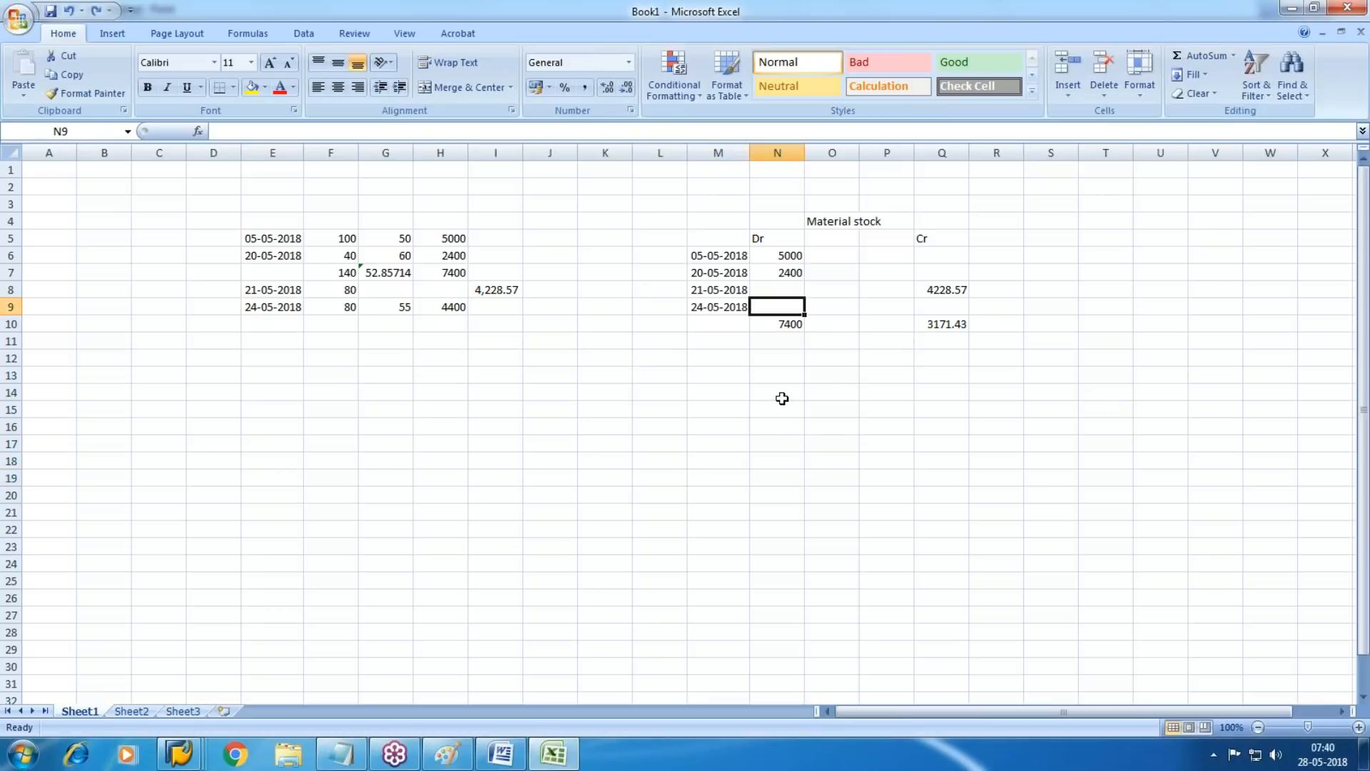
# Copy the balance from Q10 as the fixed value 3171.43 into T10 beside the ledger
pyautogui.click(807, 374)
pyautogui.click(935, 329)
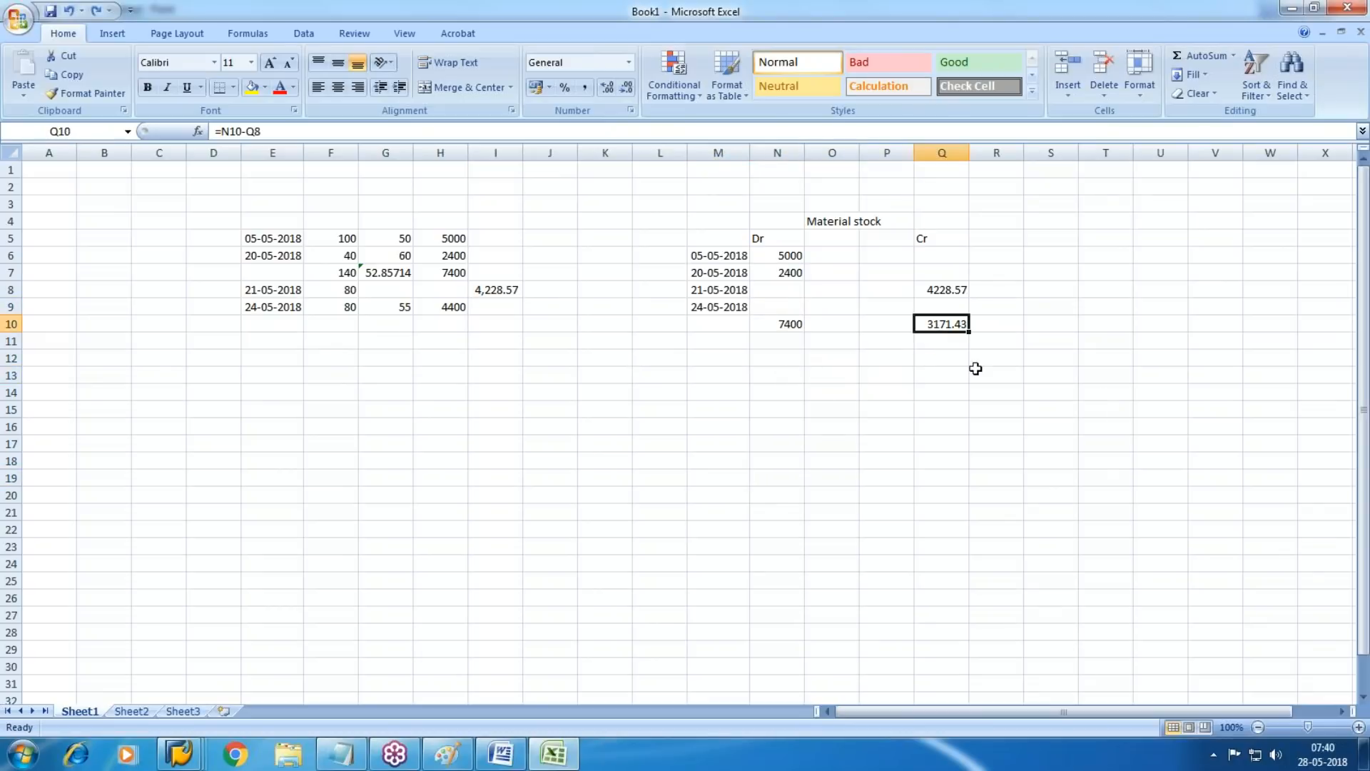
pyautogui.click(1080, 332)
pyautogui.write('3171.43')
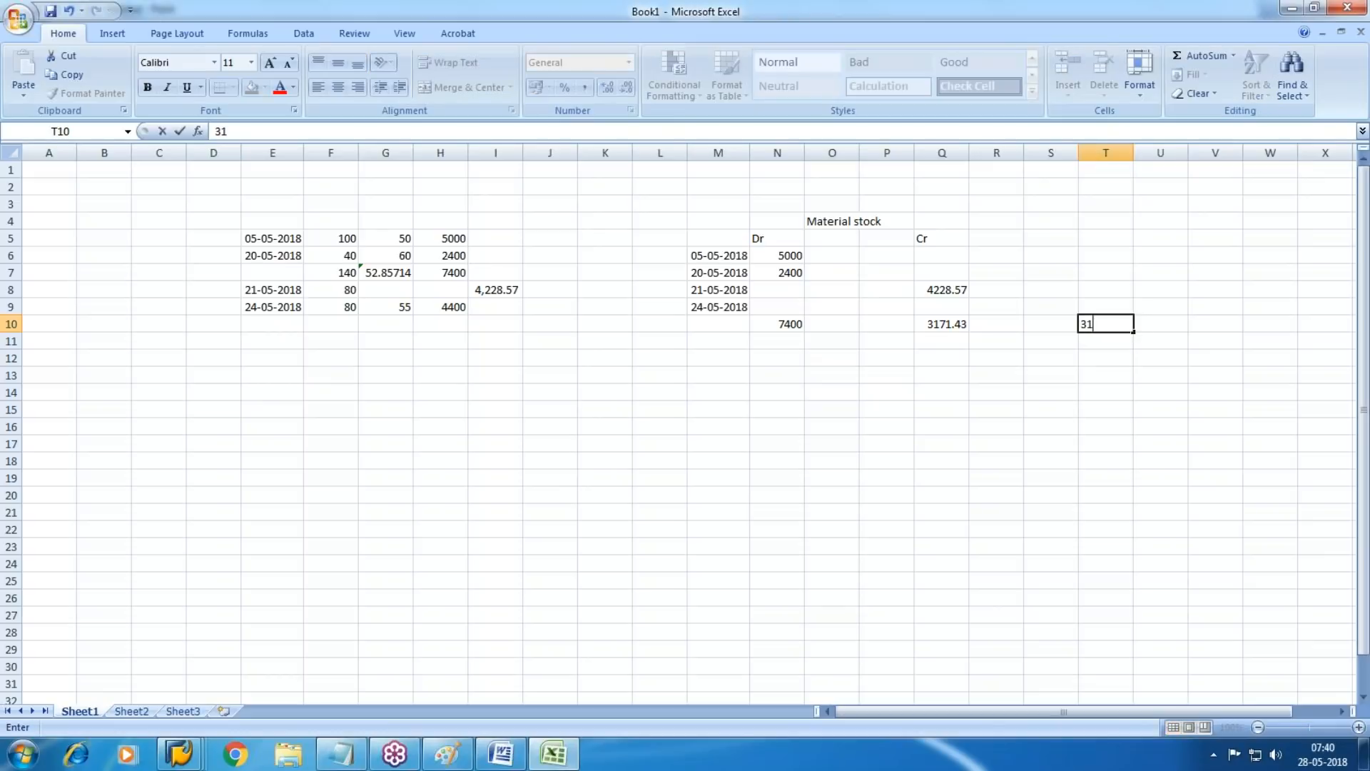
pyautogui.press('Return')
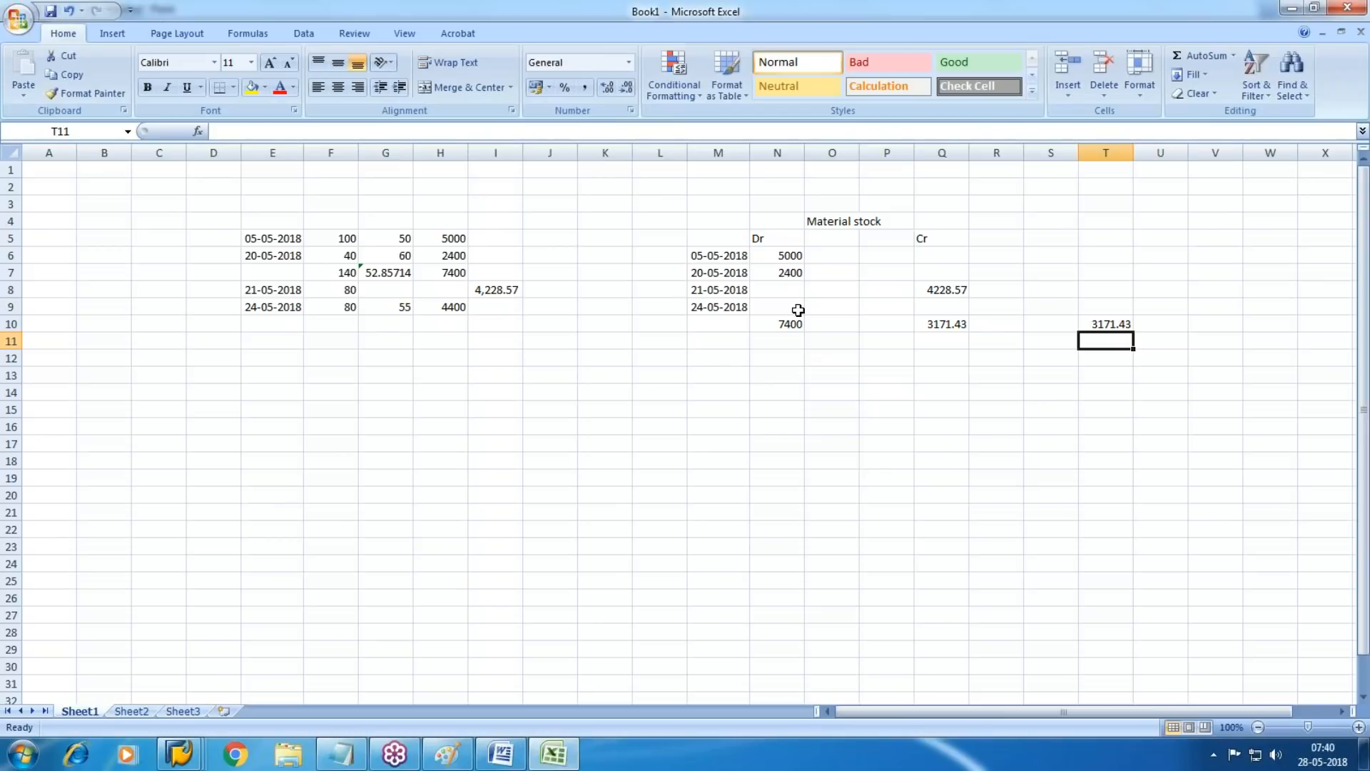
# Enter the debit amount 4400 in N9 for the 24-05-2018 ledger row
pyautogui.click(793, 308)
pyautogui.write('4400')
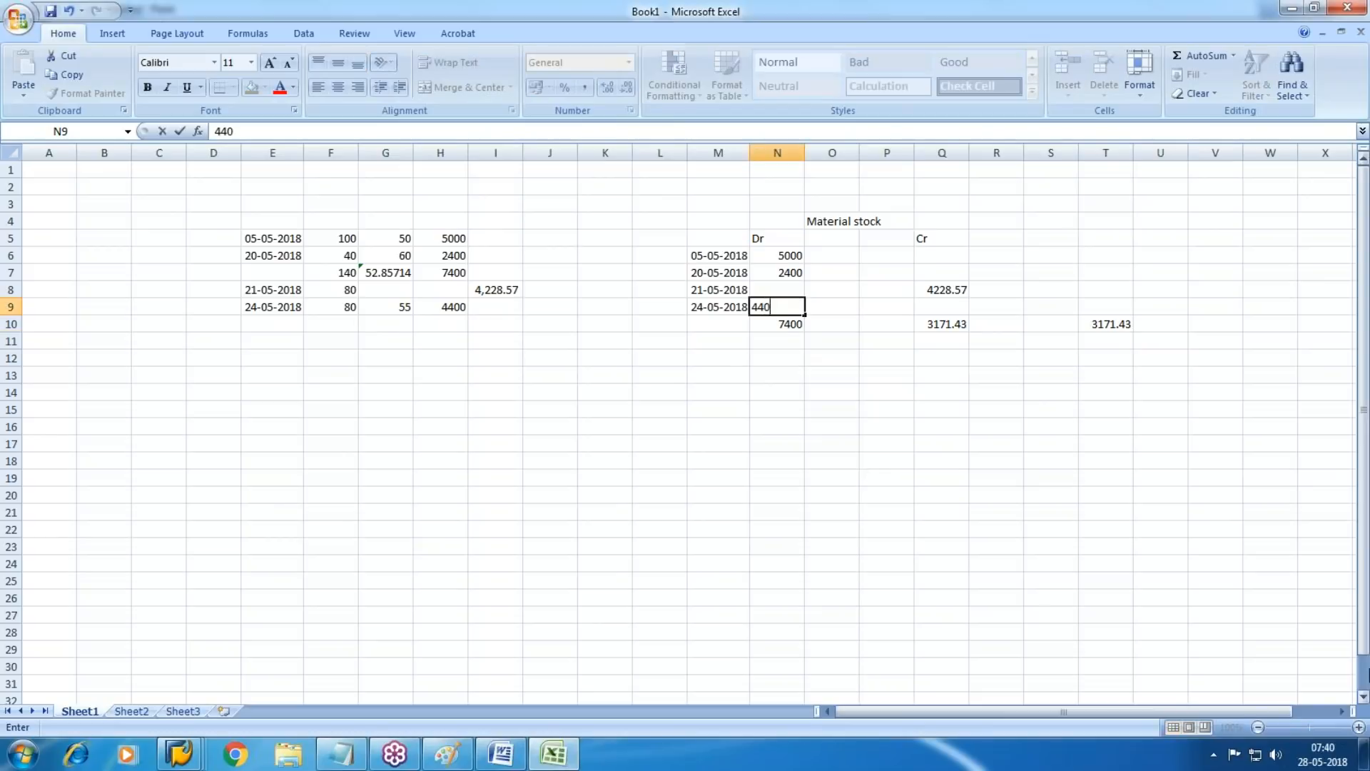
pyautogui.press('Return')
pyautogui.press('Right')
# Enter the receipt value 4400 in T11 and sum T10 and T11 in T12
pyautogui.moveTo(1099, 324); pyautogui.dragTo(1104, 341)
pyautogui.click(1105, 358)
pyautogui.click(1105, 342)
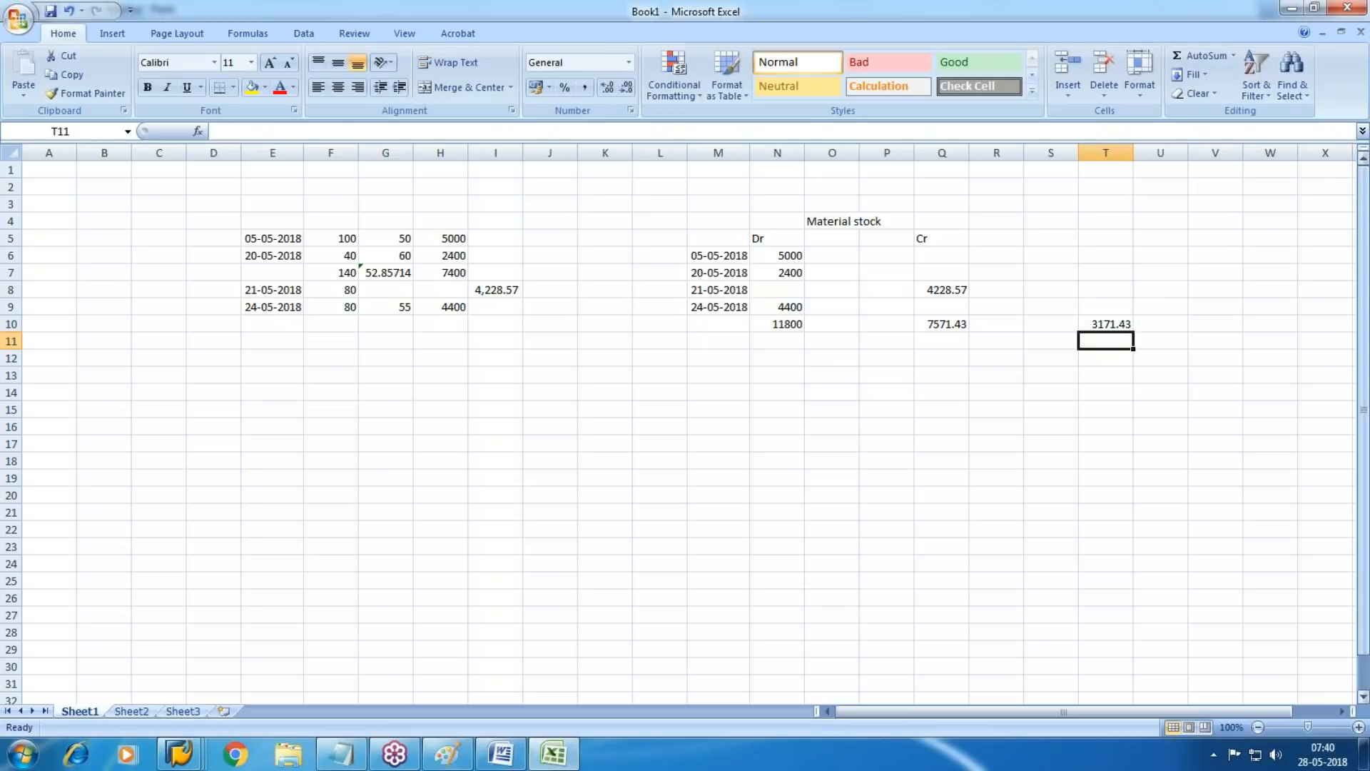
pyautogui.write('4400')
pyautogui.press('Return')
pyautogui.hotkey('alt', '=')
pyautogui.press('Return')
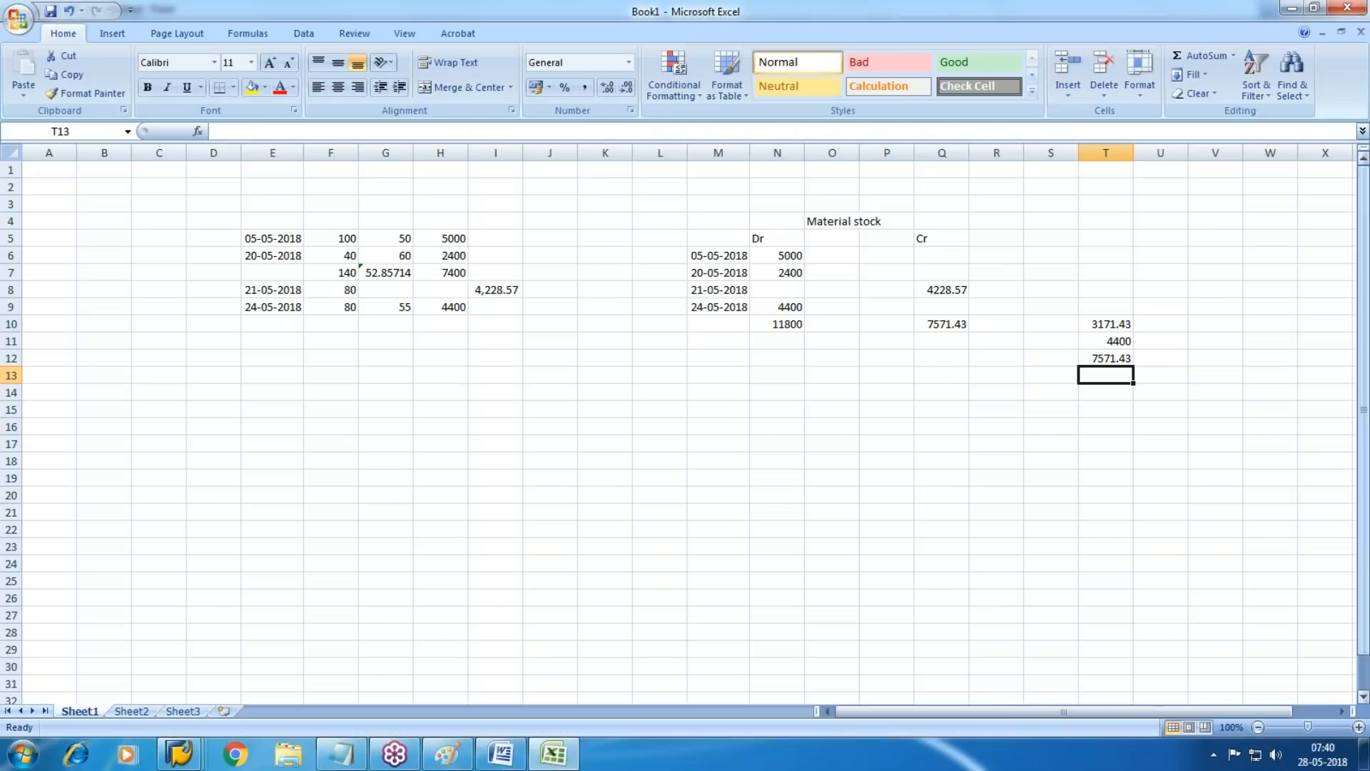
# Enter 160 in U12 as the stock quantity beside the total value
pyautogui.press('Up')
pyautogui.press('Right')
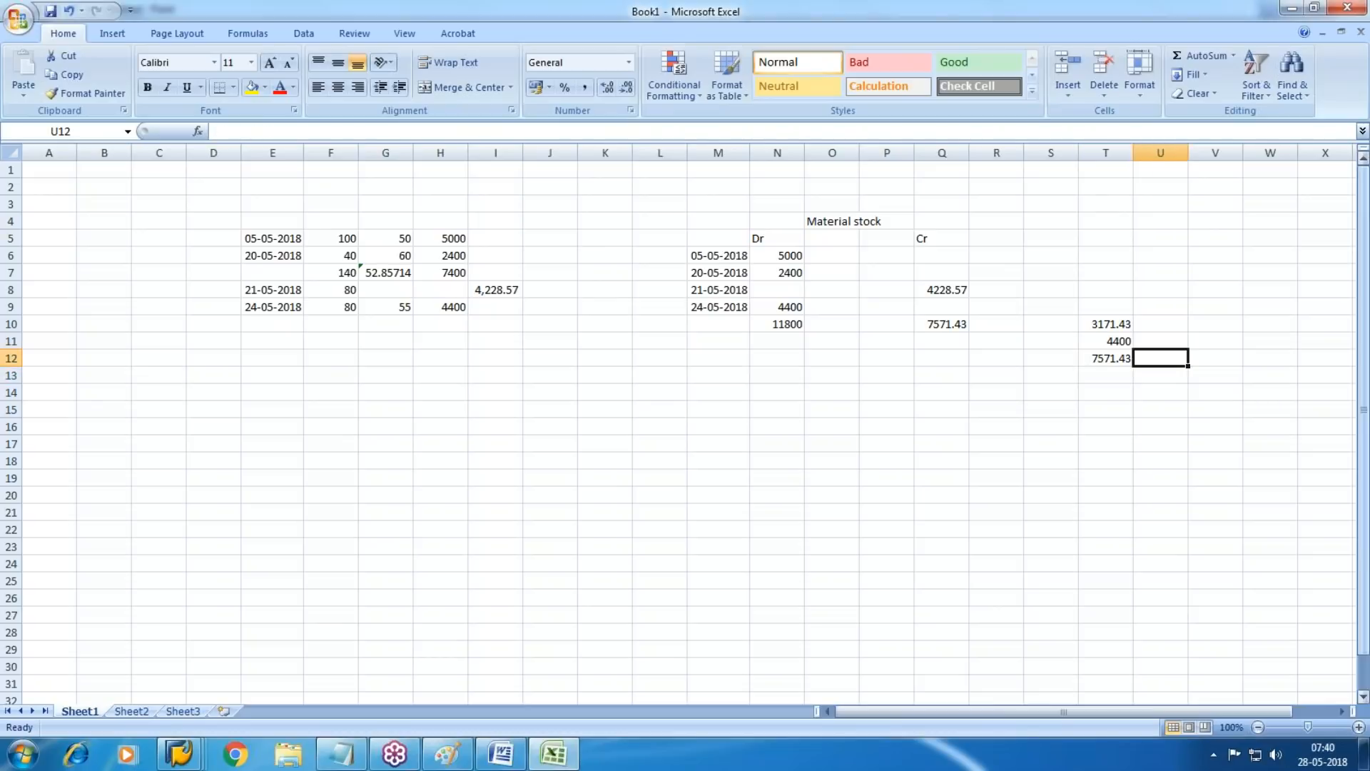
pyautogui.write('160')
pyautogui.press('Return')
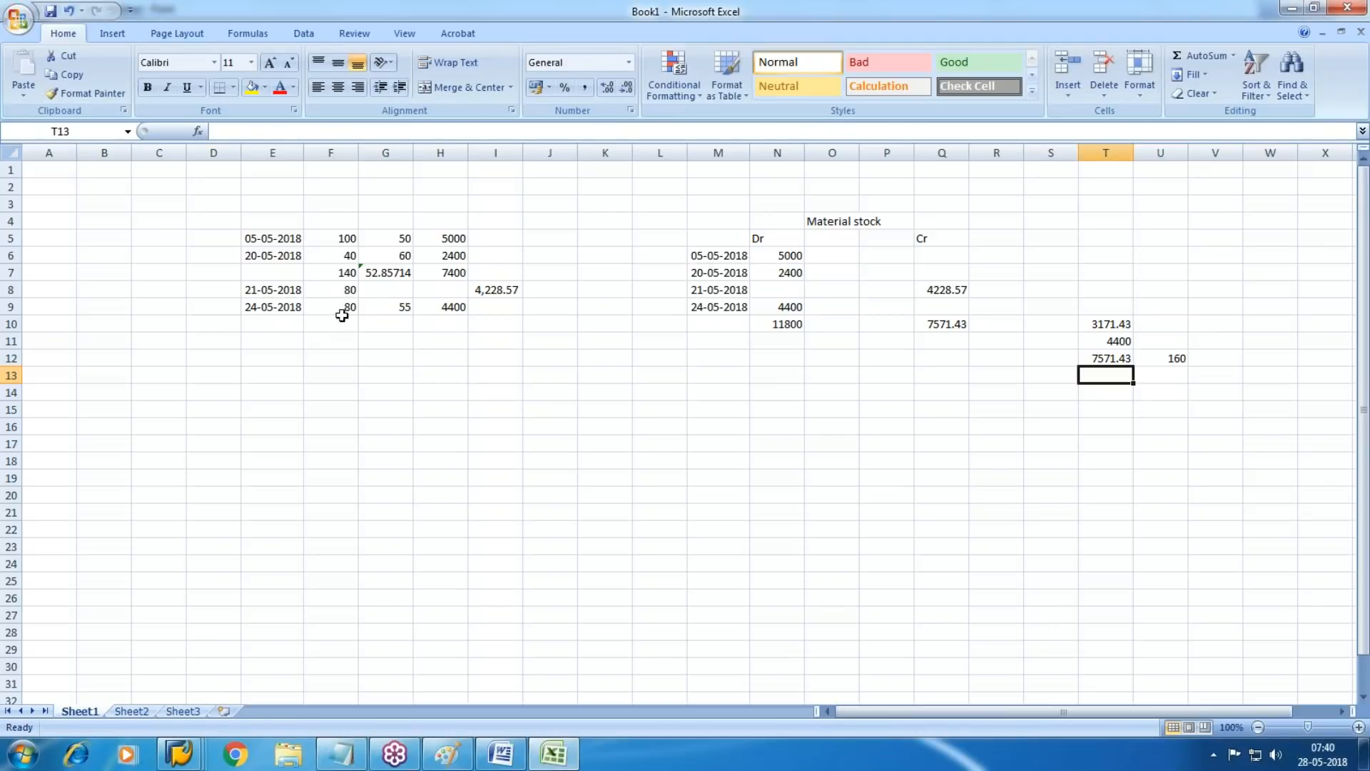
# Set the stock quantity in U12 to 140 and calculate the moving average price in V12 as T12 divided by U12
pyautogui.click(1179, 355)
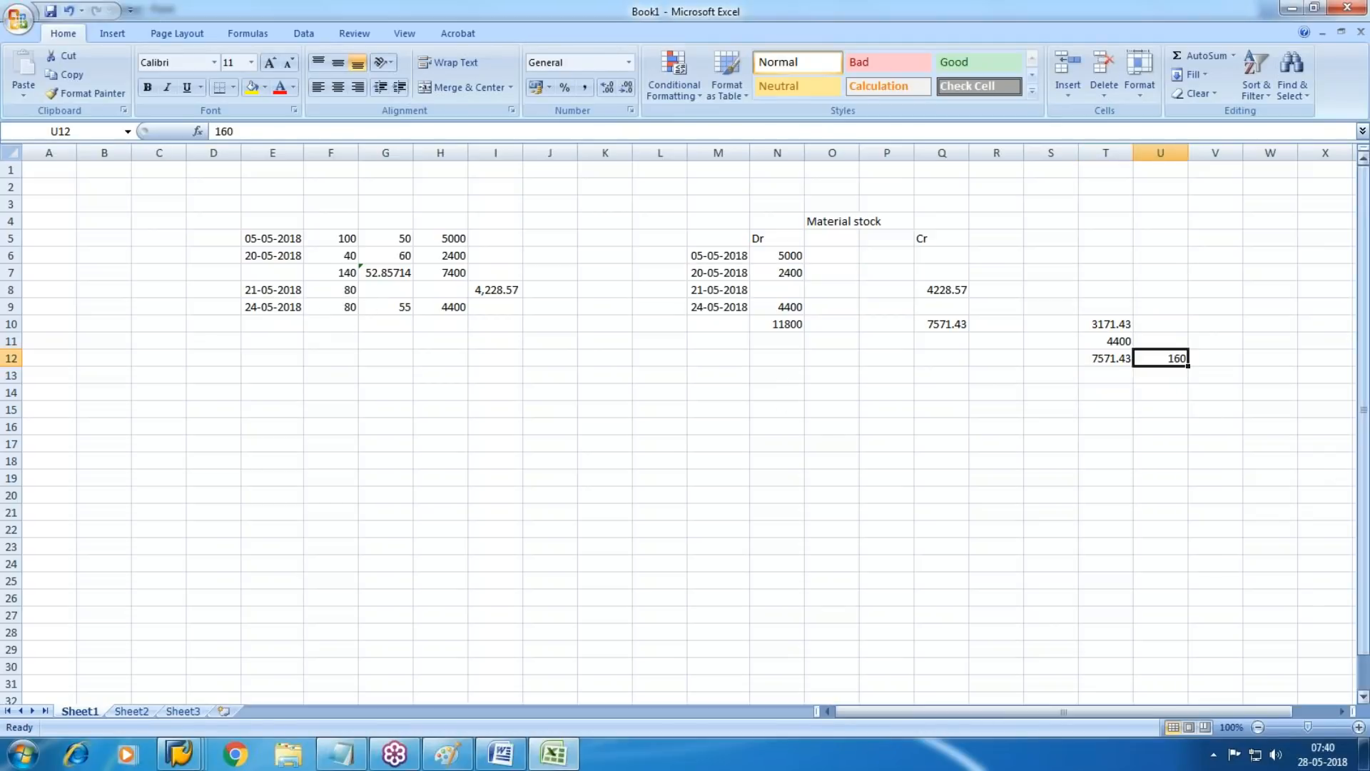
pyautogui.write('140')
pyautogui.press('Tab')
pyautogui.write('=')
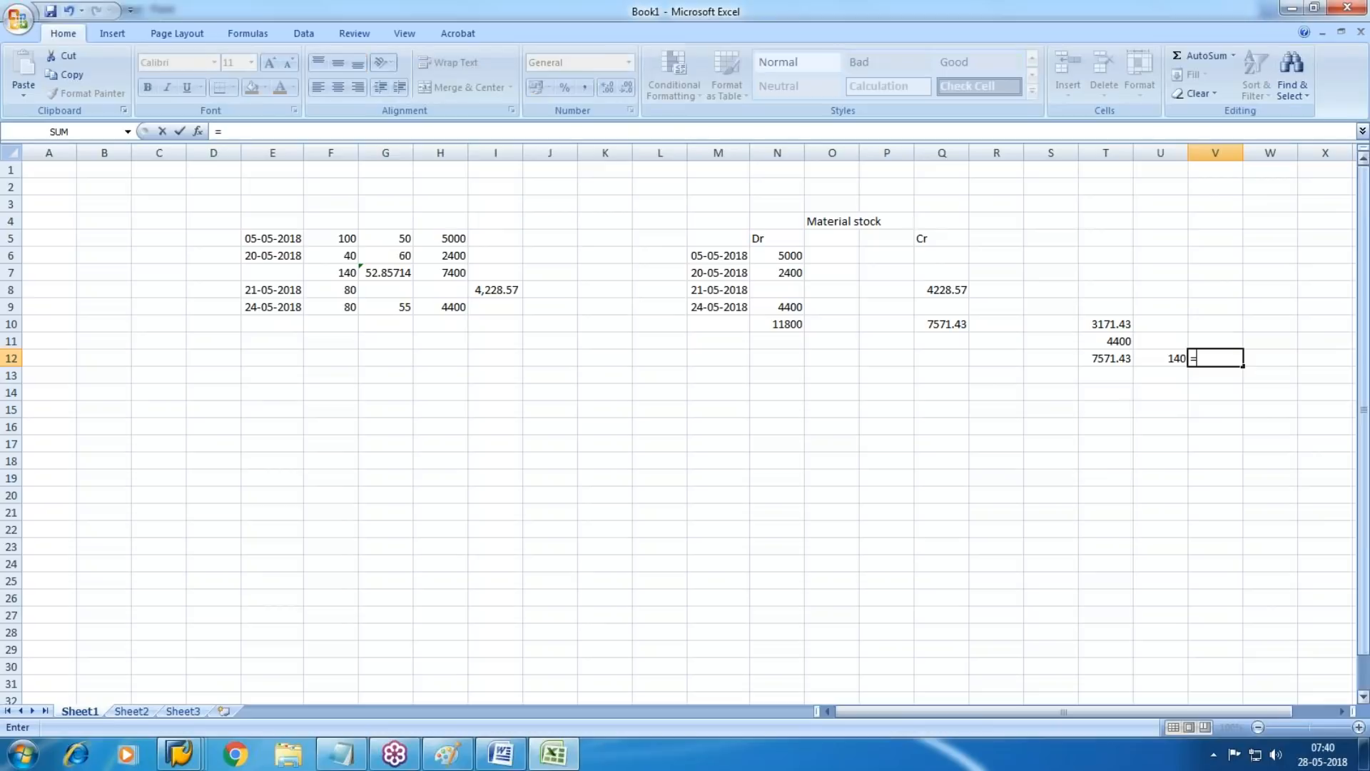
pyautogui.press('Left')
pyautogui.press('Left')
pyautogui.write('/')
pyautogui.press('Left')
pyautogui.press('Return')
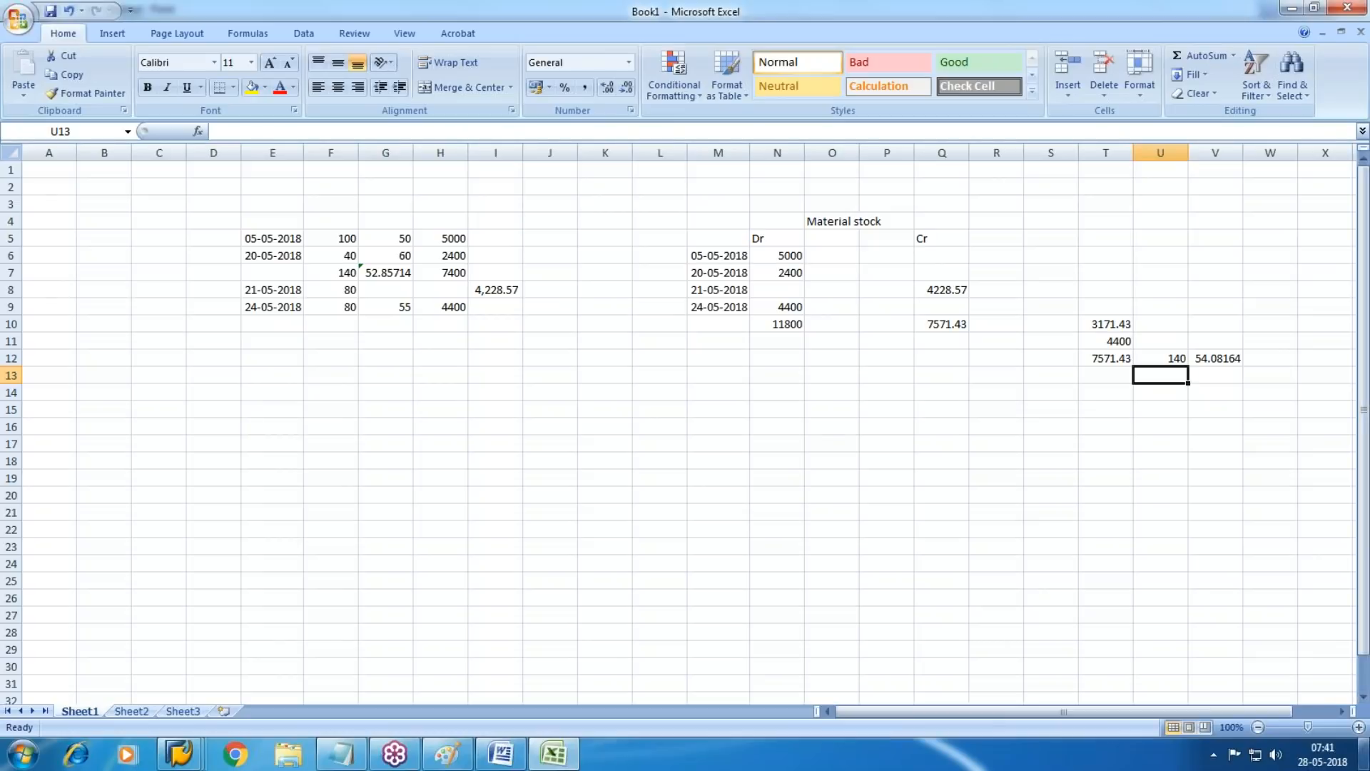
# Switch to the SAP Easy Access session and call up material 2318 with transaction MM03
pyautogui.click(179, 753)
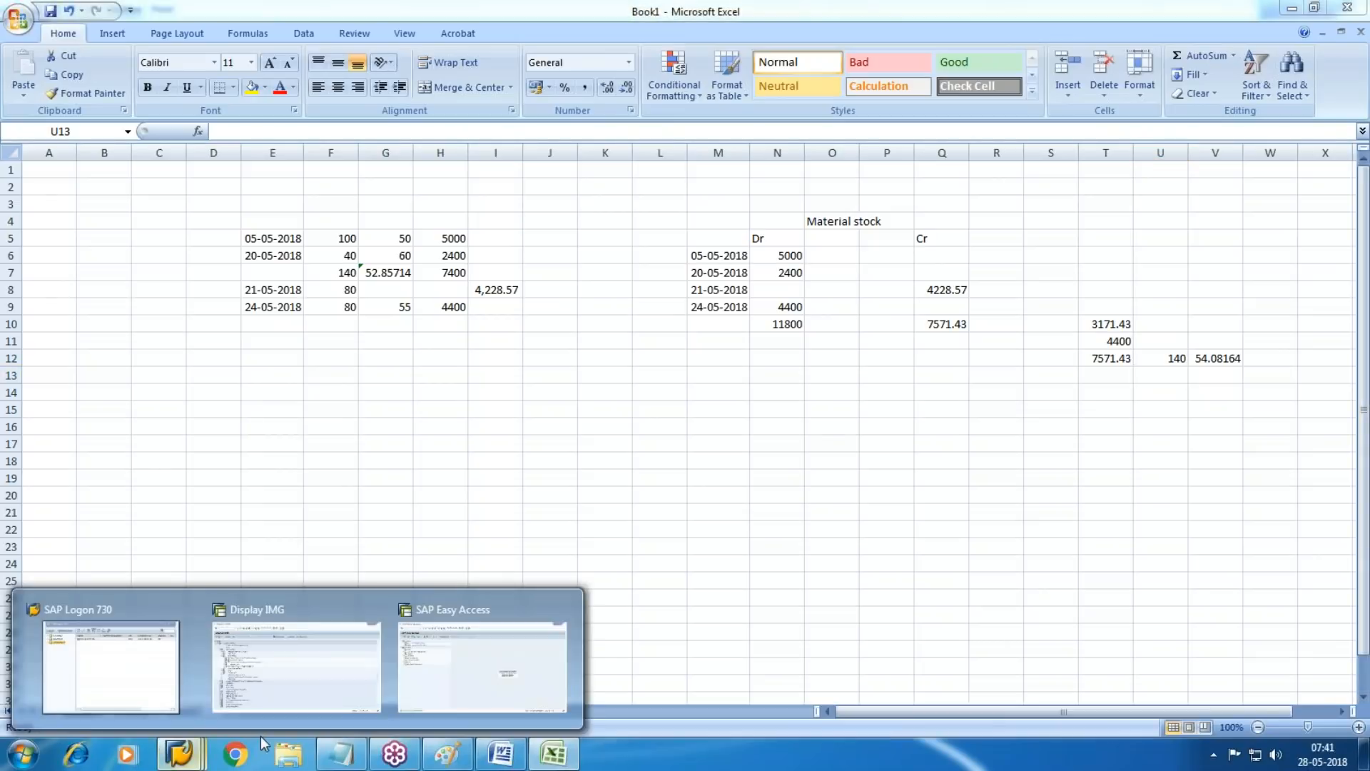
pyautogui.click(488, 674)
pyautogui.write('mm03')
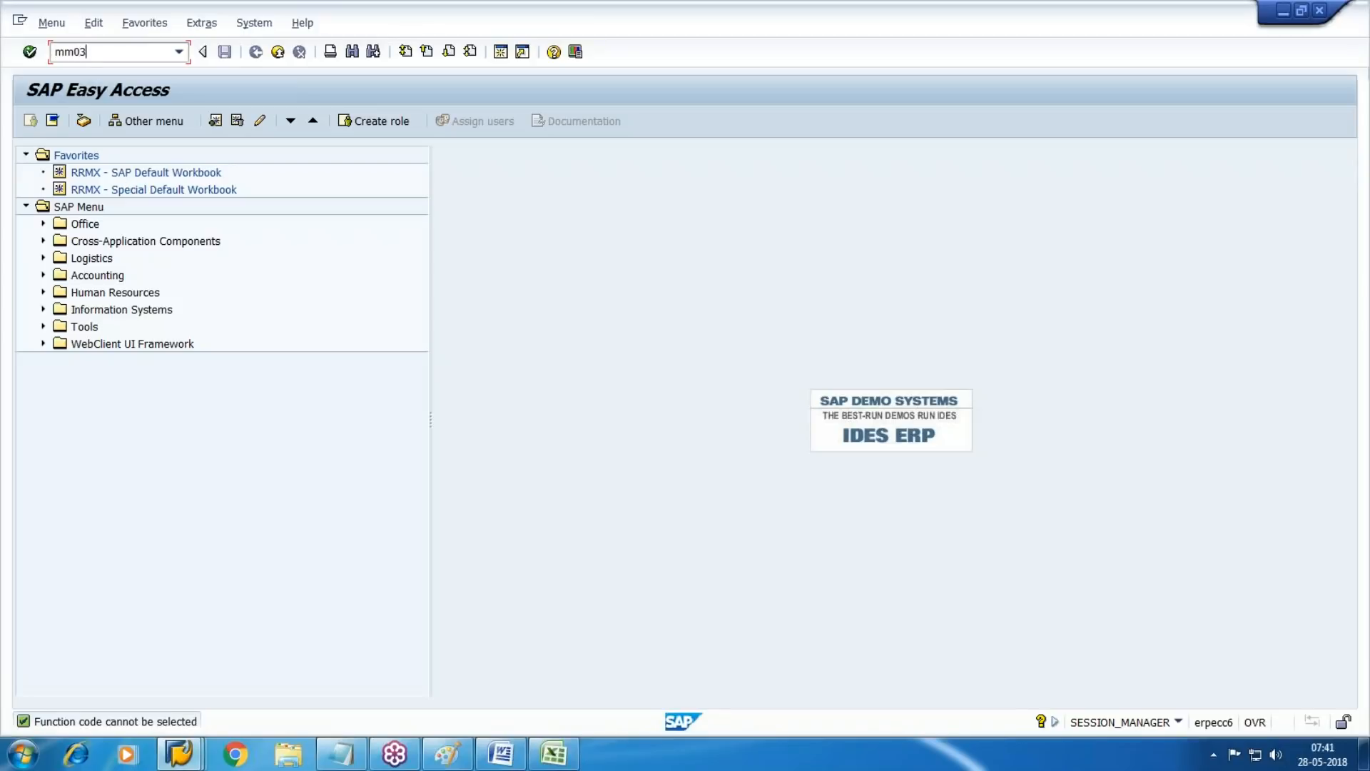
pyautogui.press('Return')
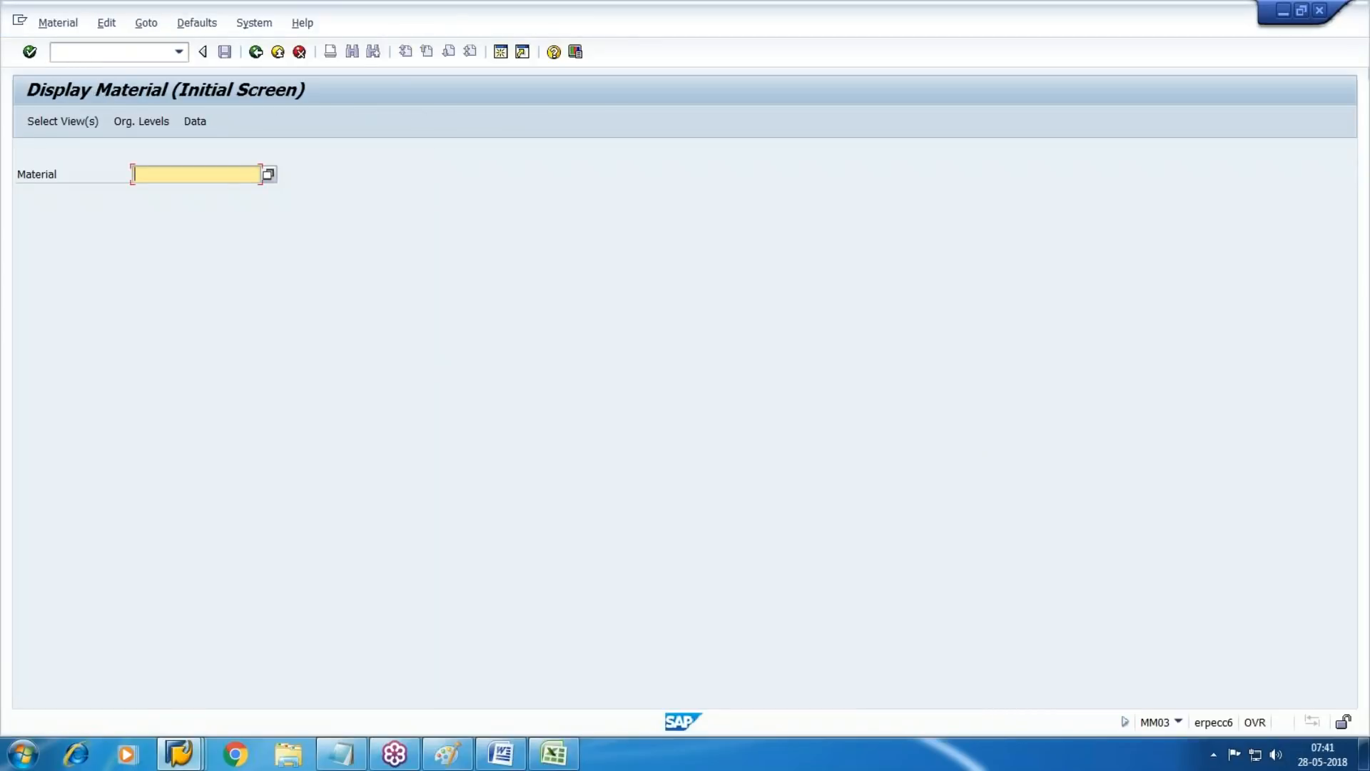
pyautogui.write('2318')
pyautogui.press('Return')
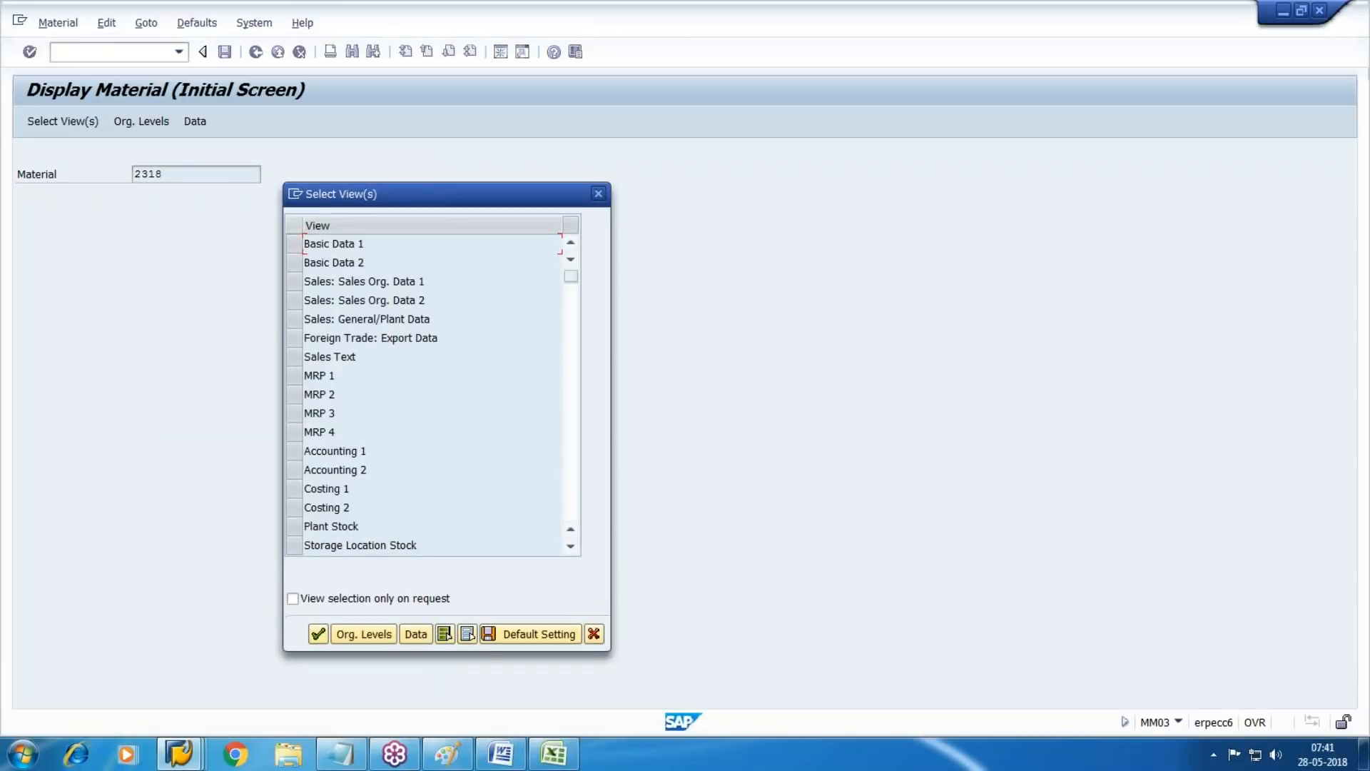
# Select the Basic Data 1 and Accounting 1 views and display the material for plant N001
pyautogui.click(294, 243)
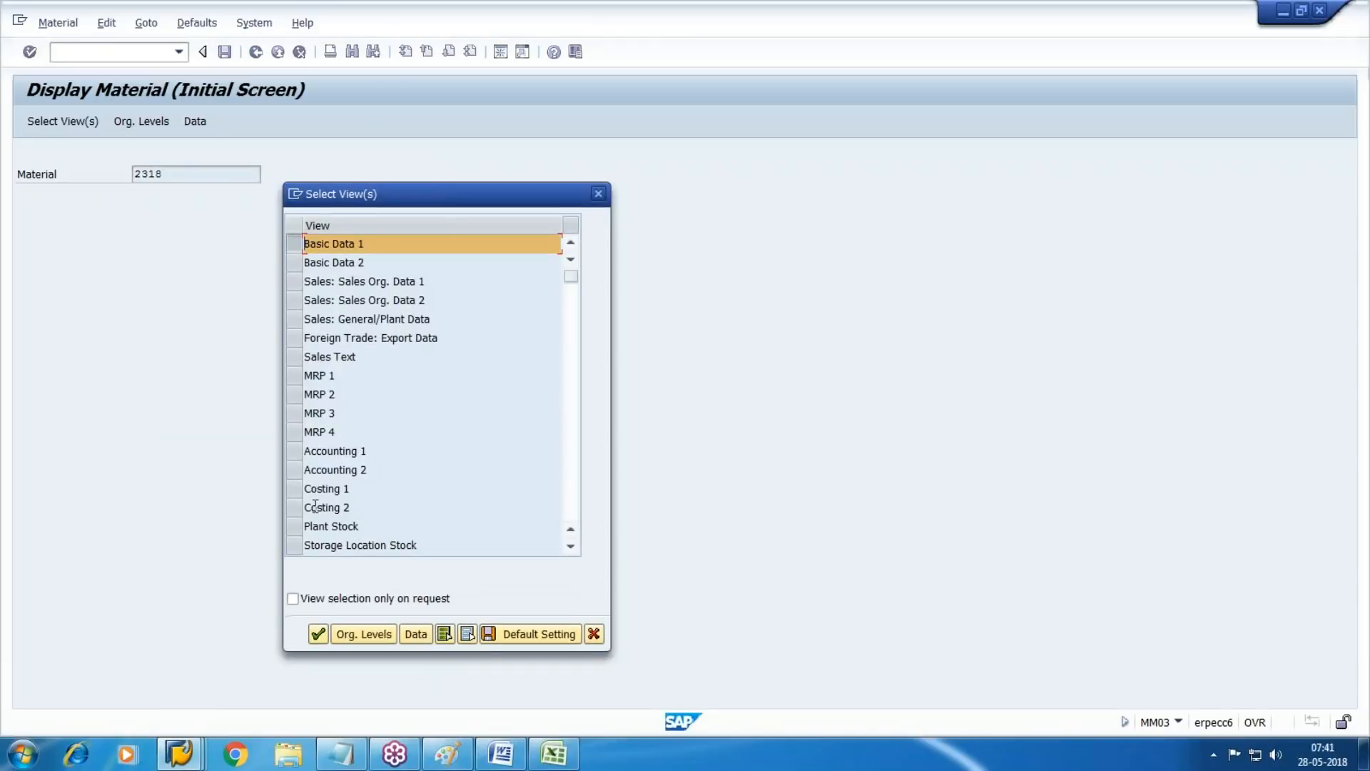
pyautogui.click(292, 451)
pyautogui.click(318, 635)
pyautogui.press('space')
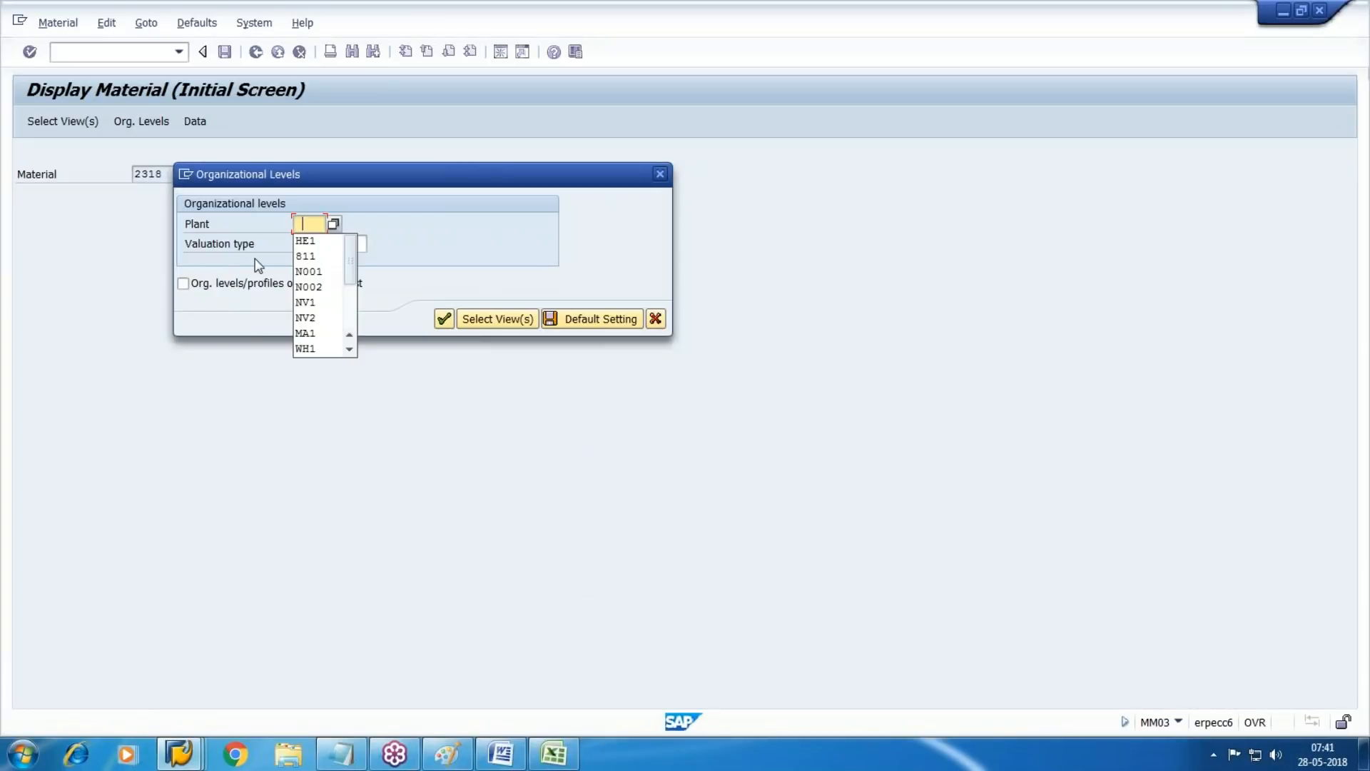
pyautogui.click(305, 262)
pyautogui.click(446, 320)
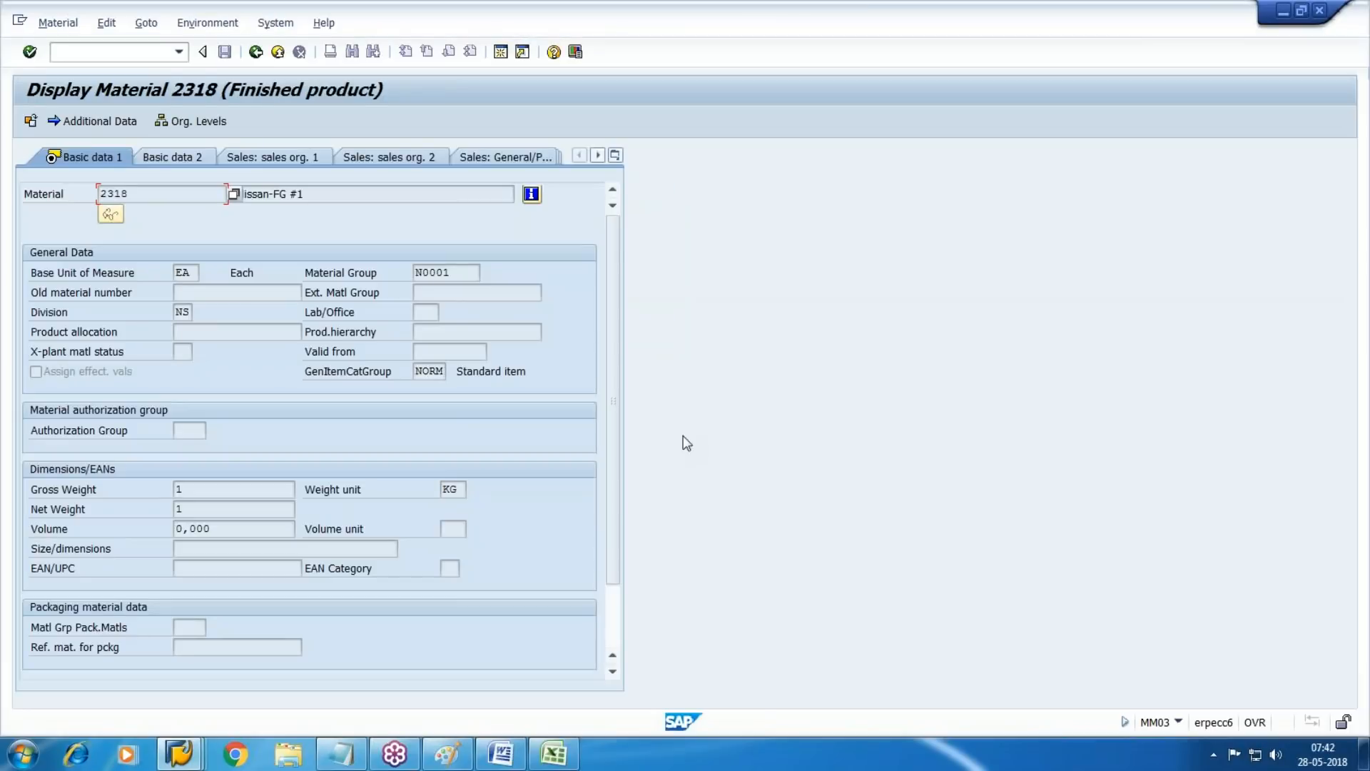
# Review the standard price and last price change in material 2318's Accounting 1 view, and display its cost components
pyautogui.click(615, 155)
pyautogui.click(664, 412)
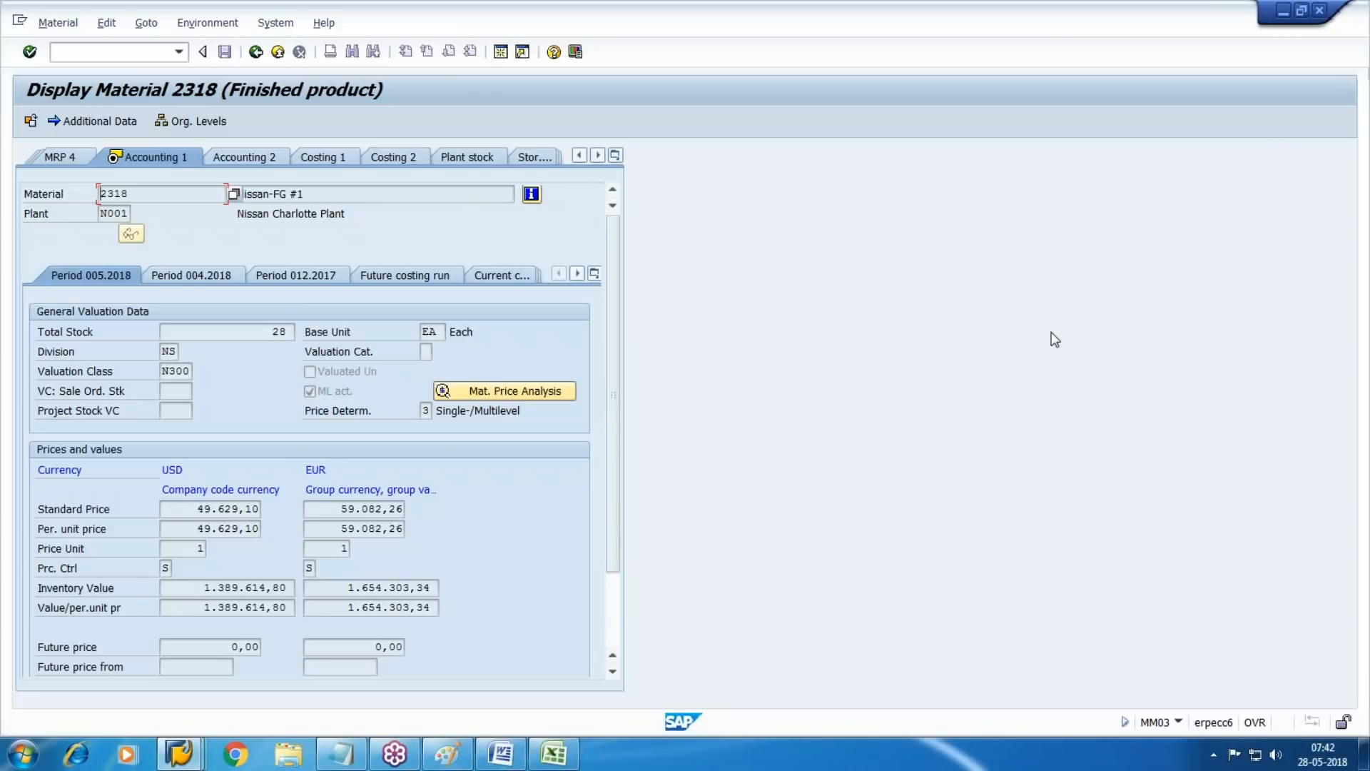
pyautogui.click(204, 510)
pyautogui.scroll(-2, 620, 410)
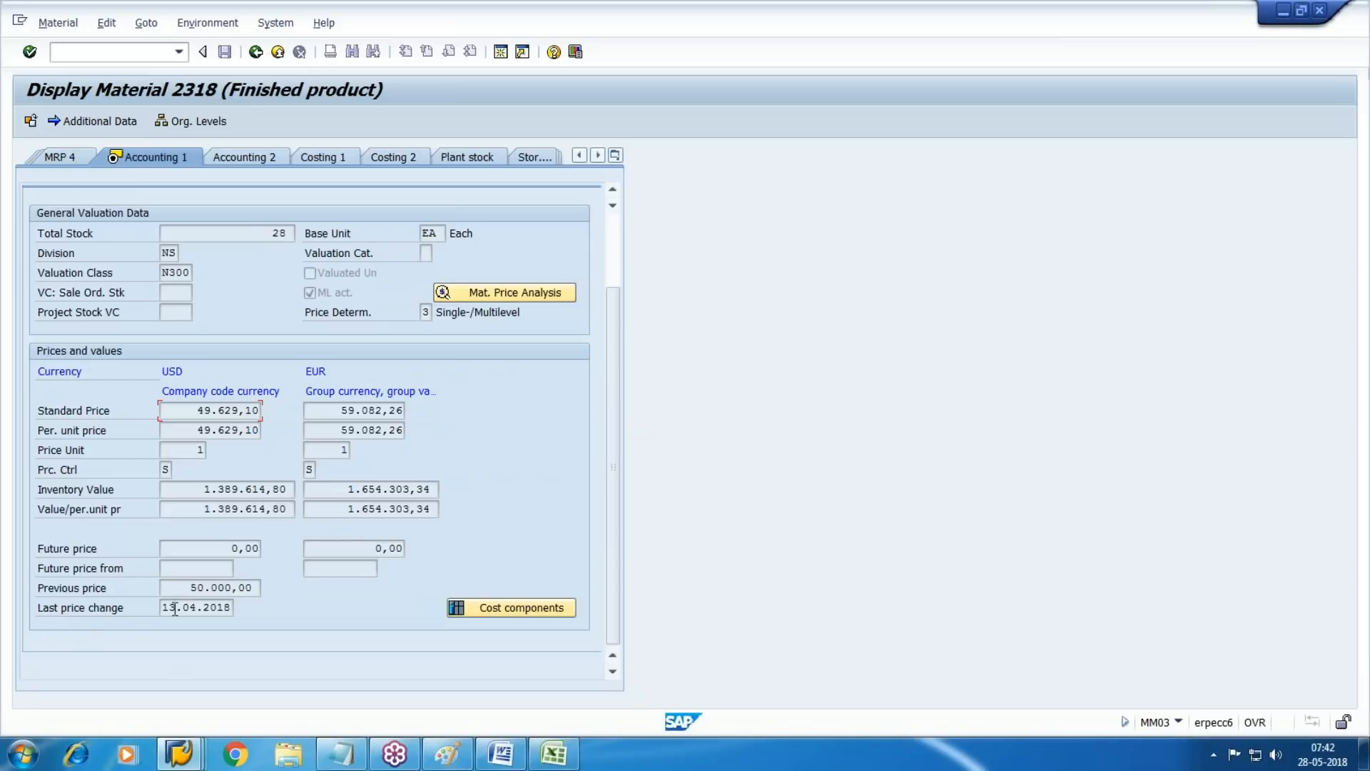
pyautogui.click(539, 610)
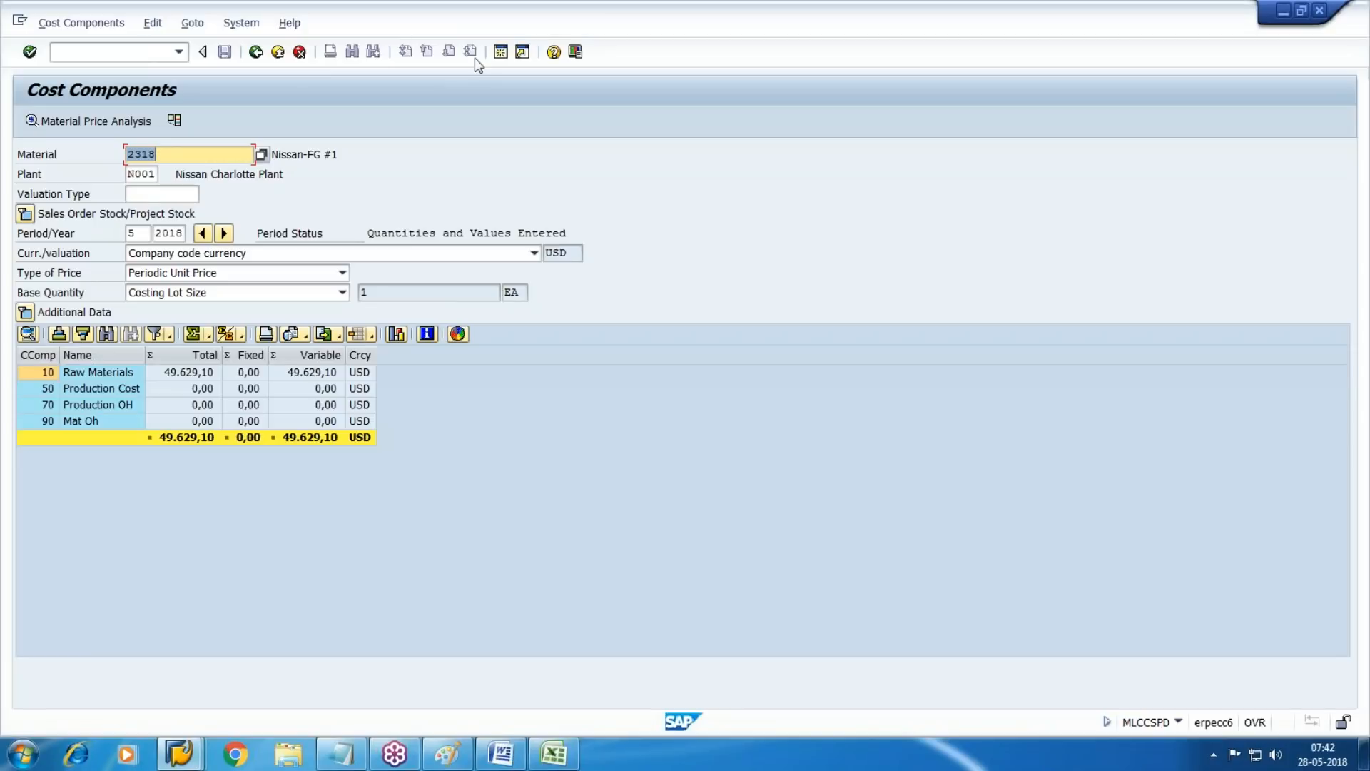
pyautogui.press('Tab')
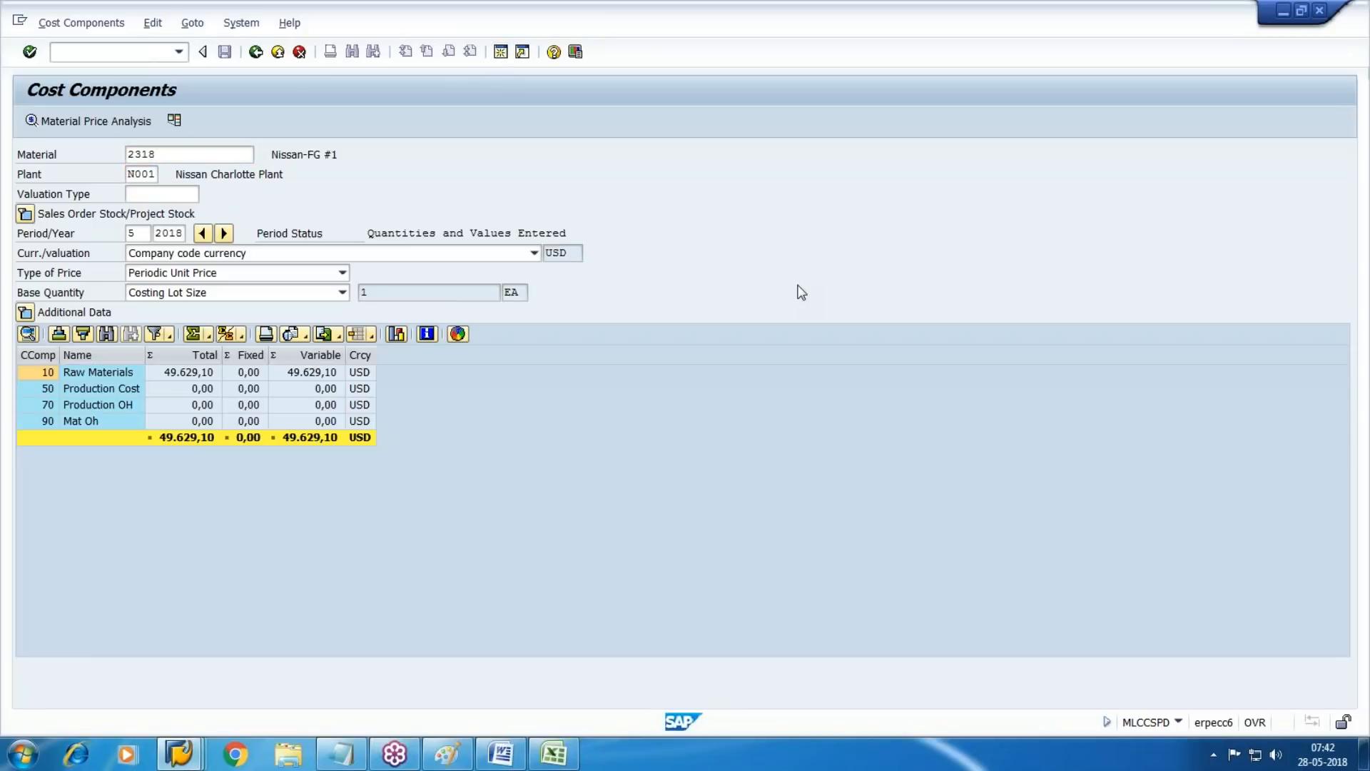
# Open the costing run editor with transaction CK40N in a separate session
pyautogui.press('F3')
pyautogui.write('ck40n')
pyautogui.press('Return')
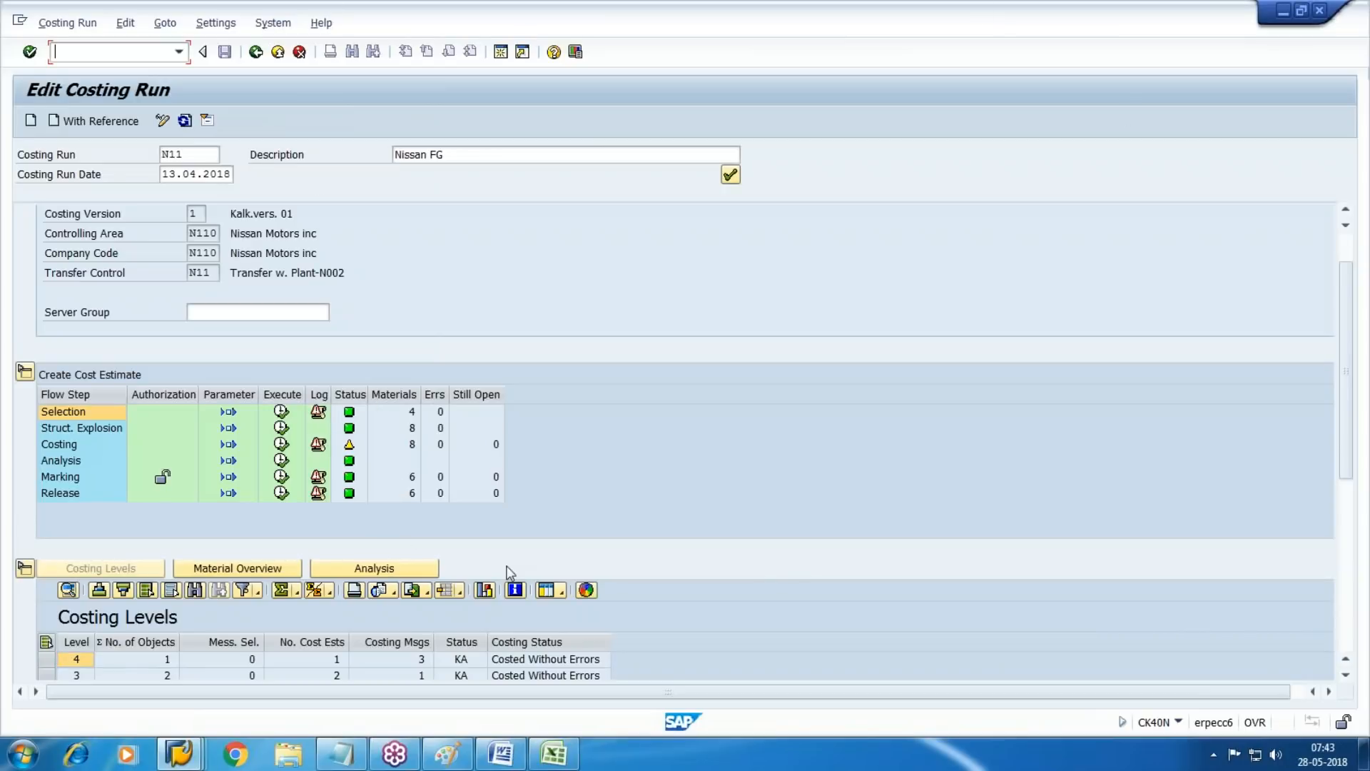
# Show the analysis of costing run N11 and open the cost estimate of material 2318 from it
pyautogui.click(364, 566)
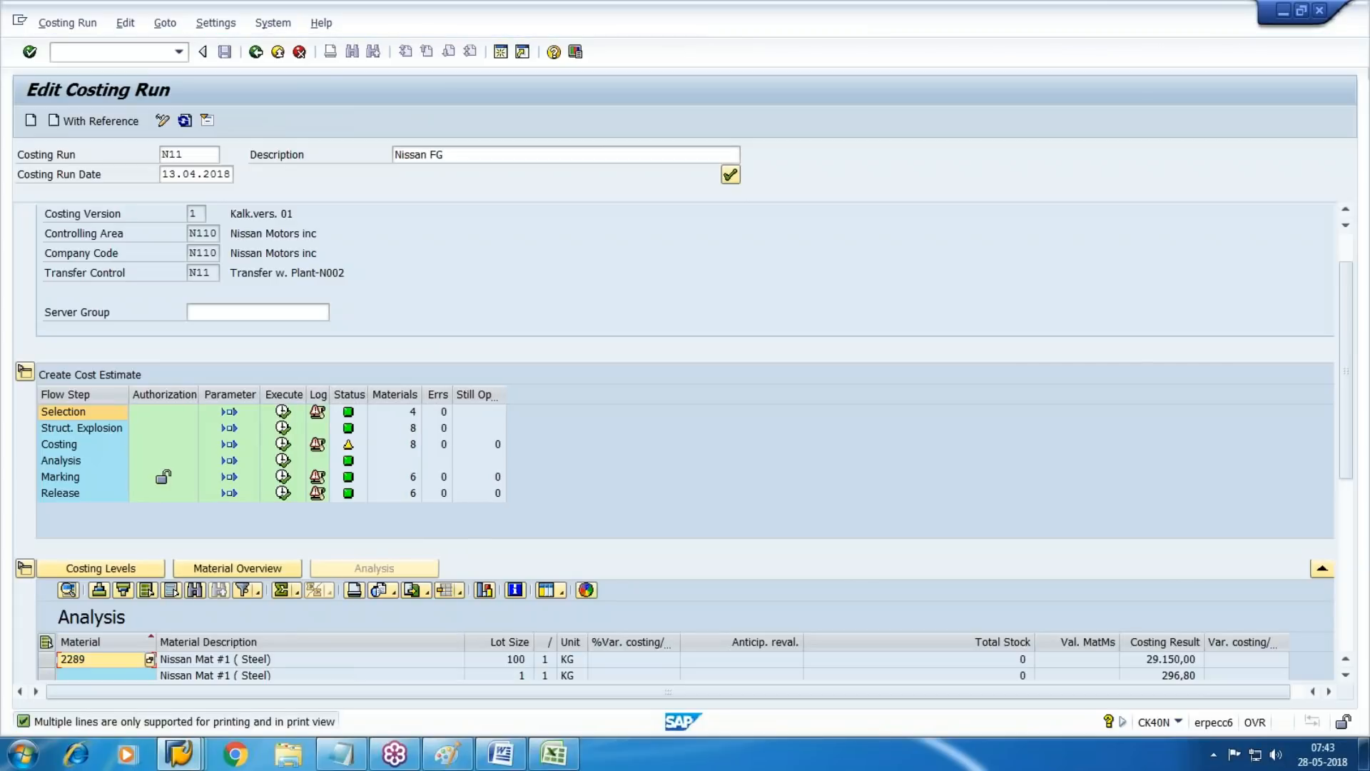
pyautogui.moveTo(1346, 357); pyautogui.dragTo(1344, 539)
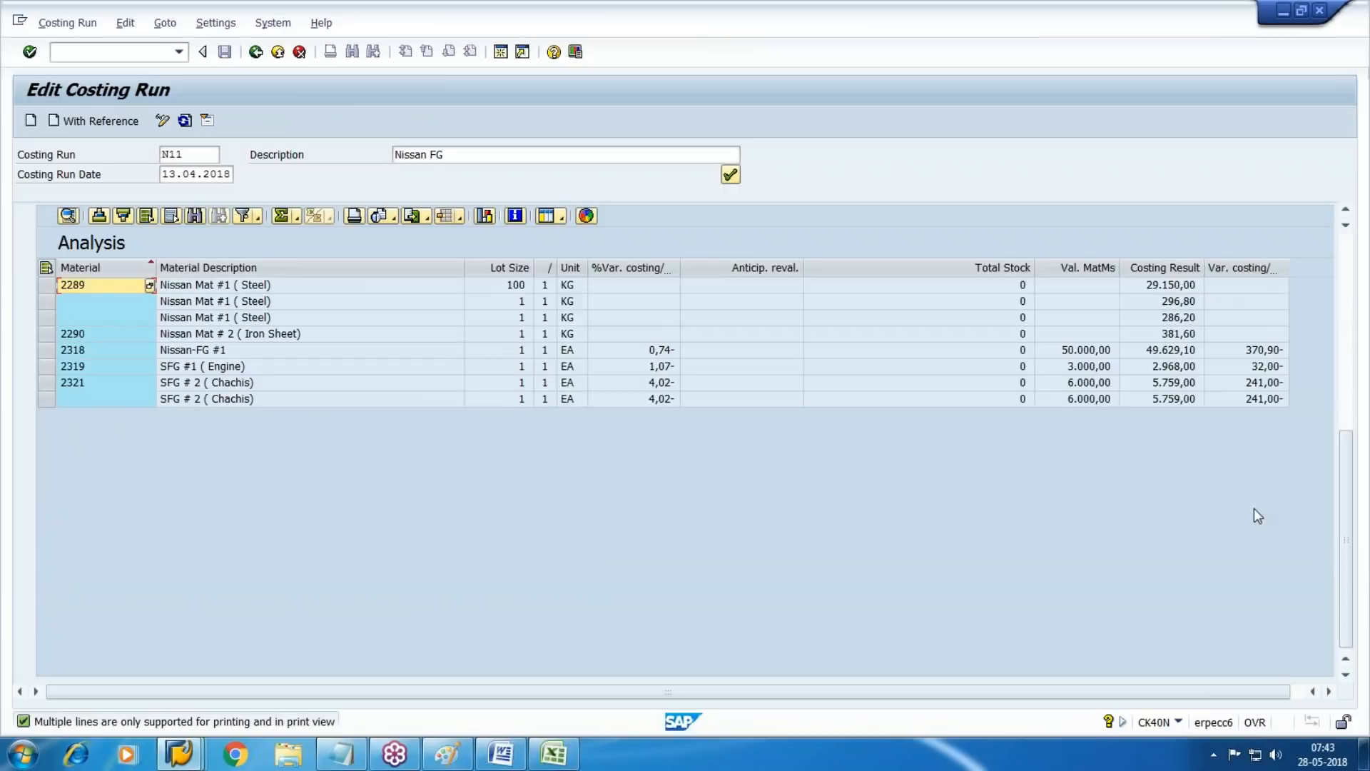
pyautogui.click(89, 351)
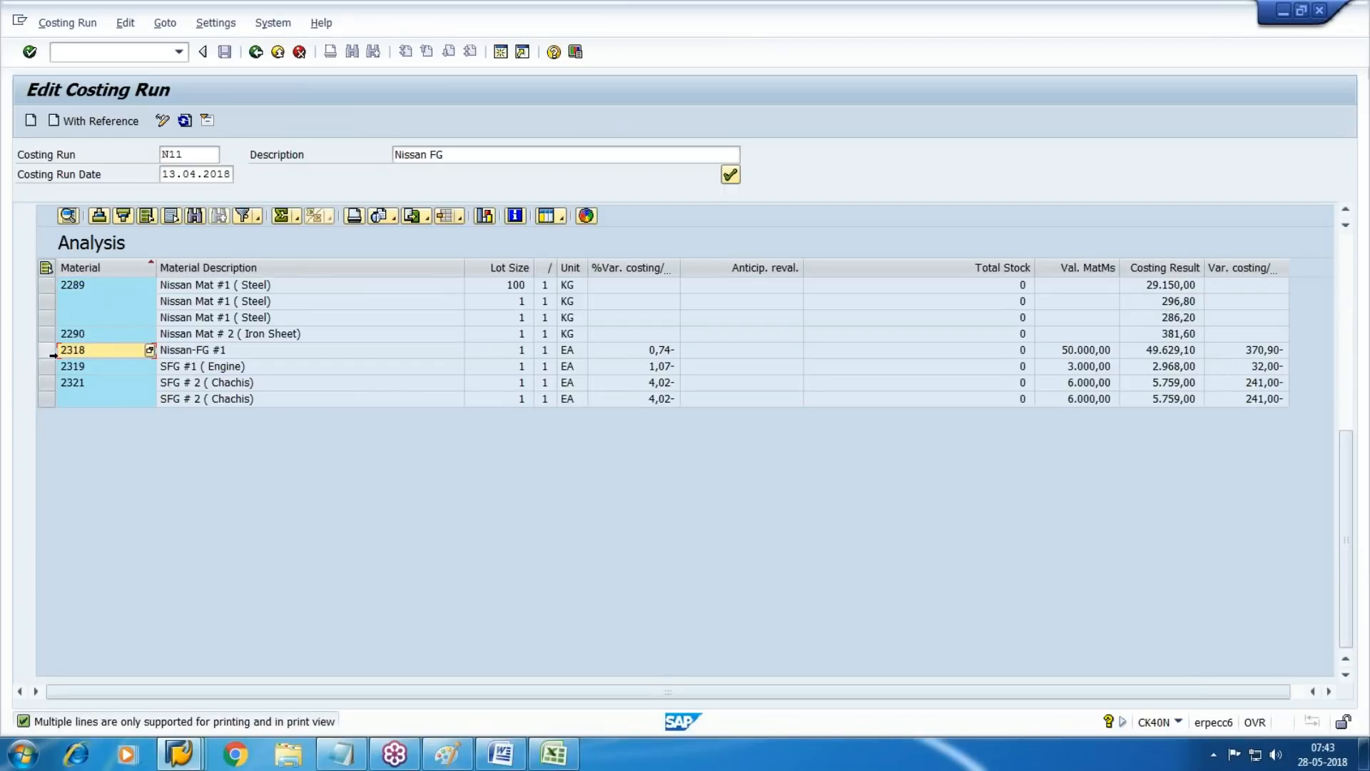
pyautogui.doubleClick(116, 353)
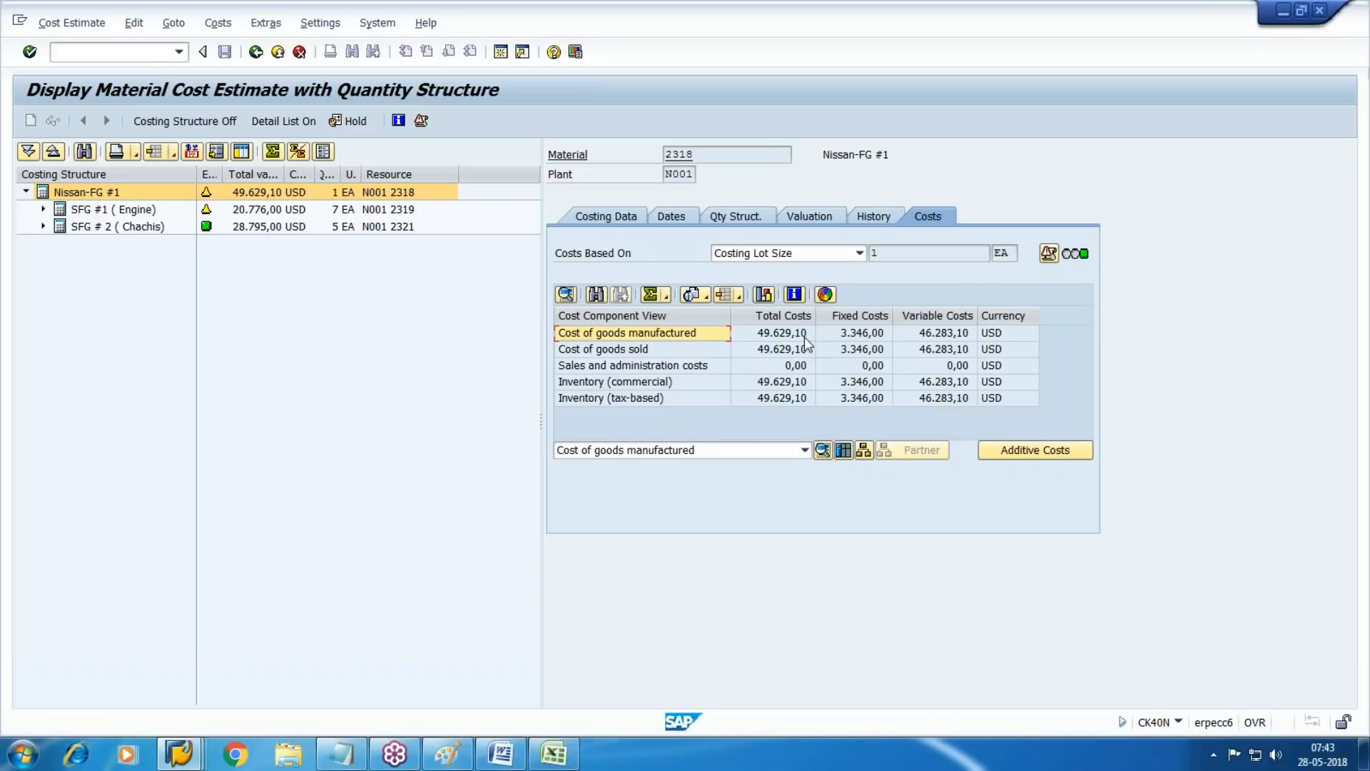
# Show all items in the Nissan-FG #1 costing structure and expand SFG # 2 (Chachis) and SFG #1 (Engine)
pyautogui.click(216, 153)
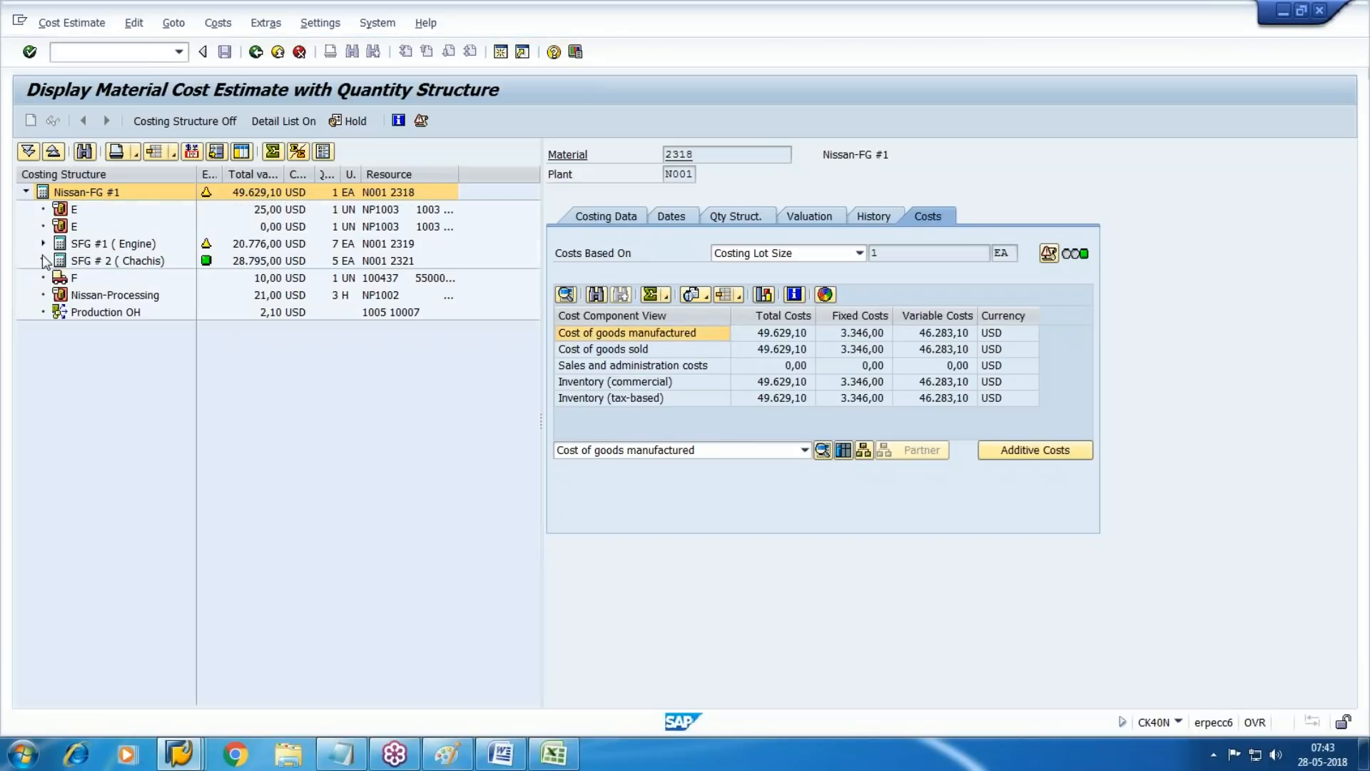
pyautogui.click(43, 260)
pyautogui.click(43, 244)
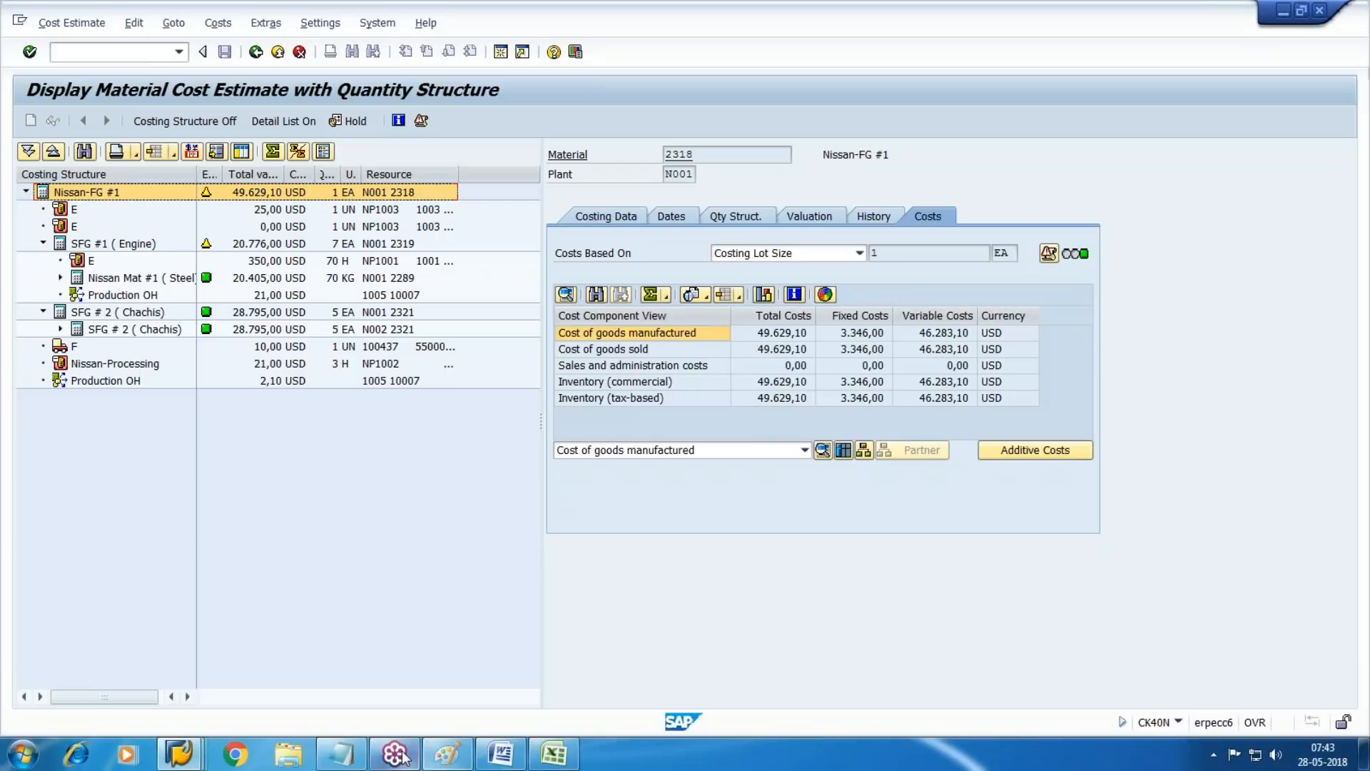
# Return from the Cost Components session to material 2318's Accounting 1 view, and bring up the valuation diagram in Paint
pyautogui.click(541, 753)
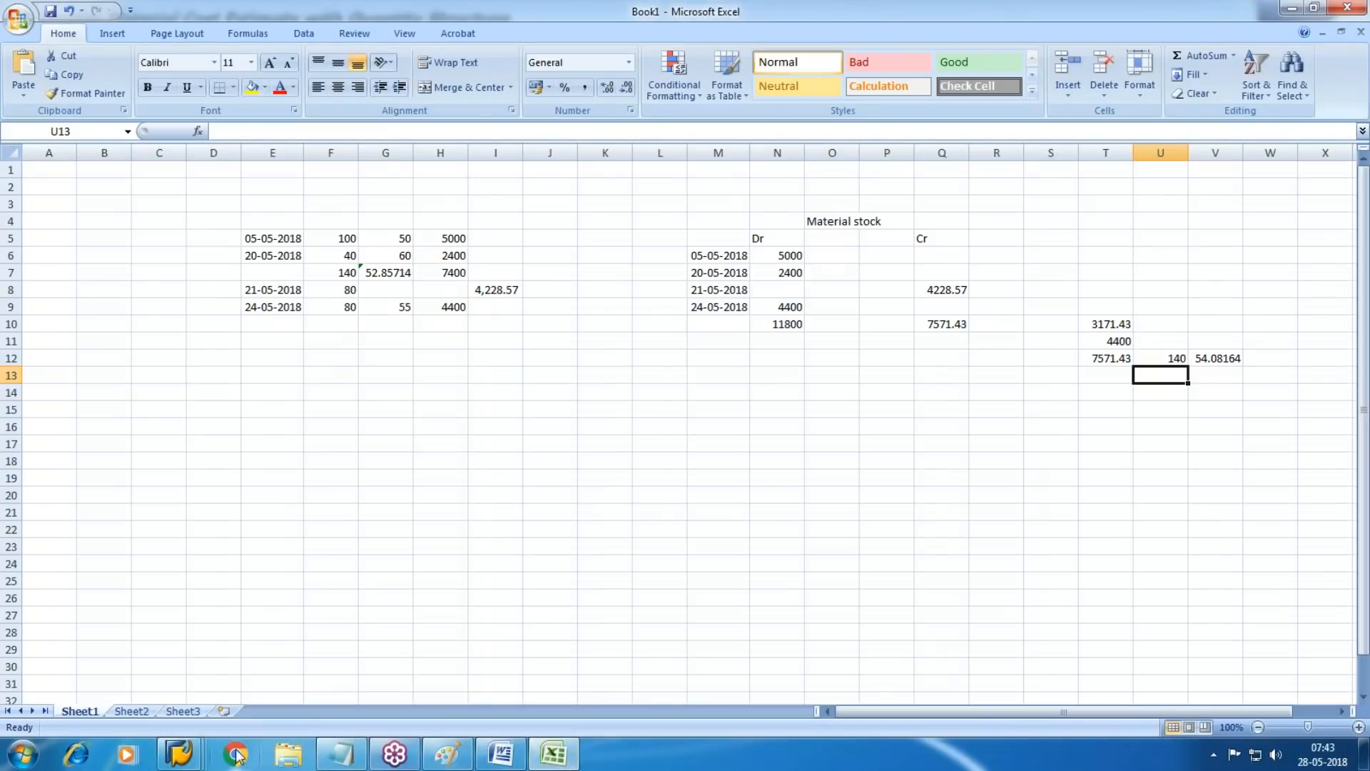
pyautogui.moveTo(177, 754)
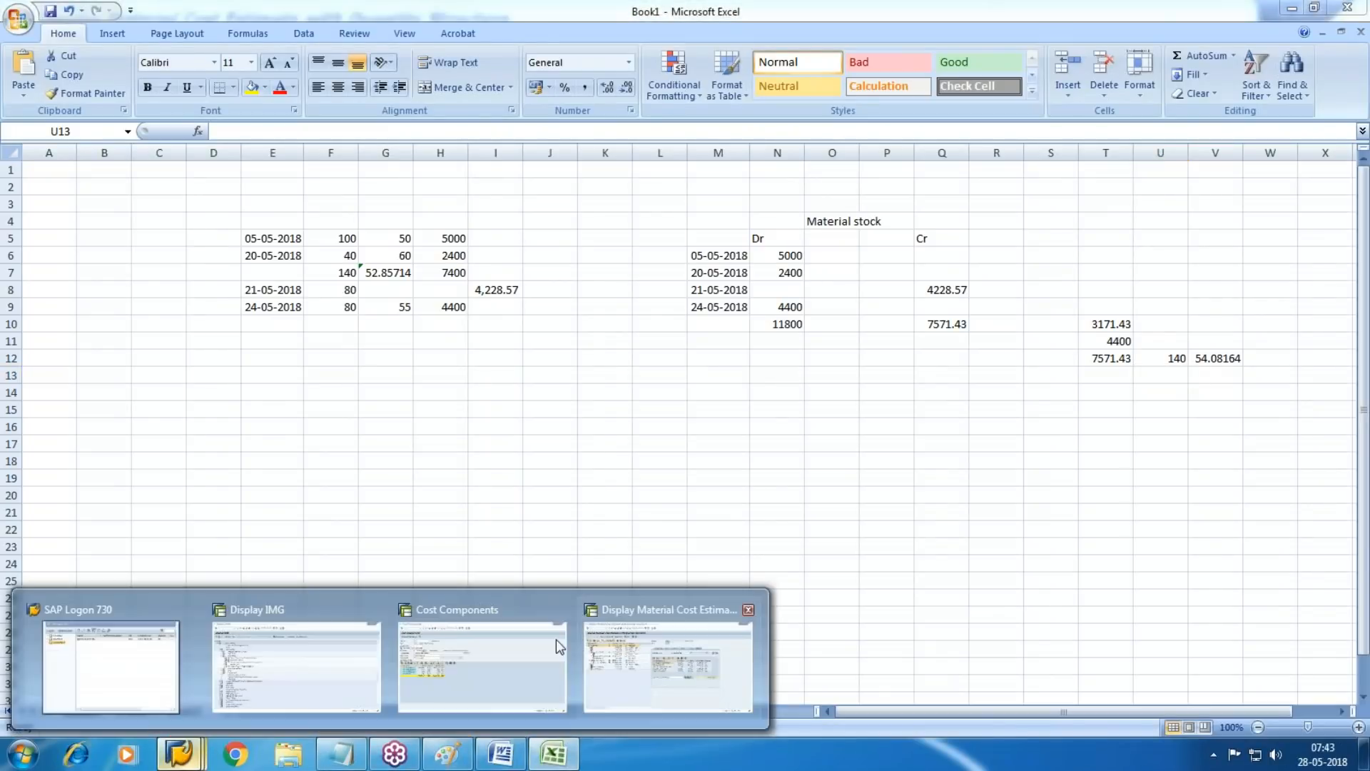
pyautogui.click(435, 679)
pyautogui.click(256, 52)
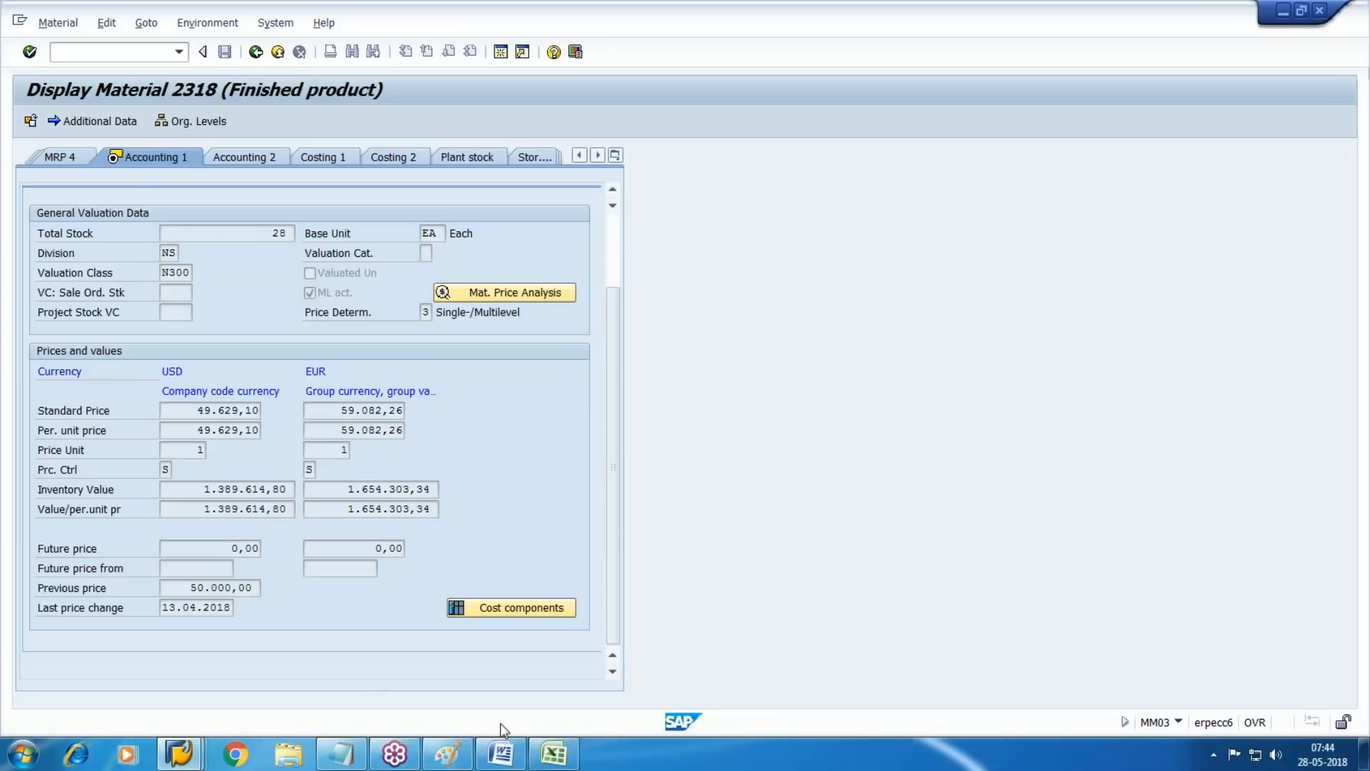
pyautogui.moveTo(453, 762)
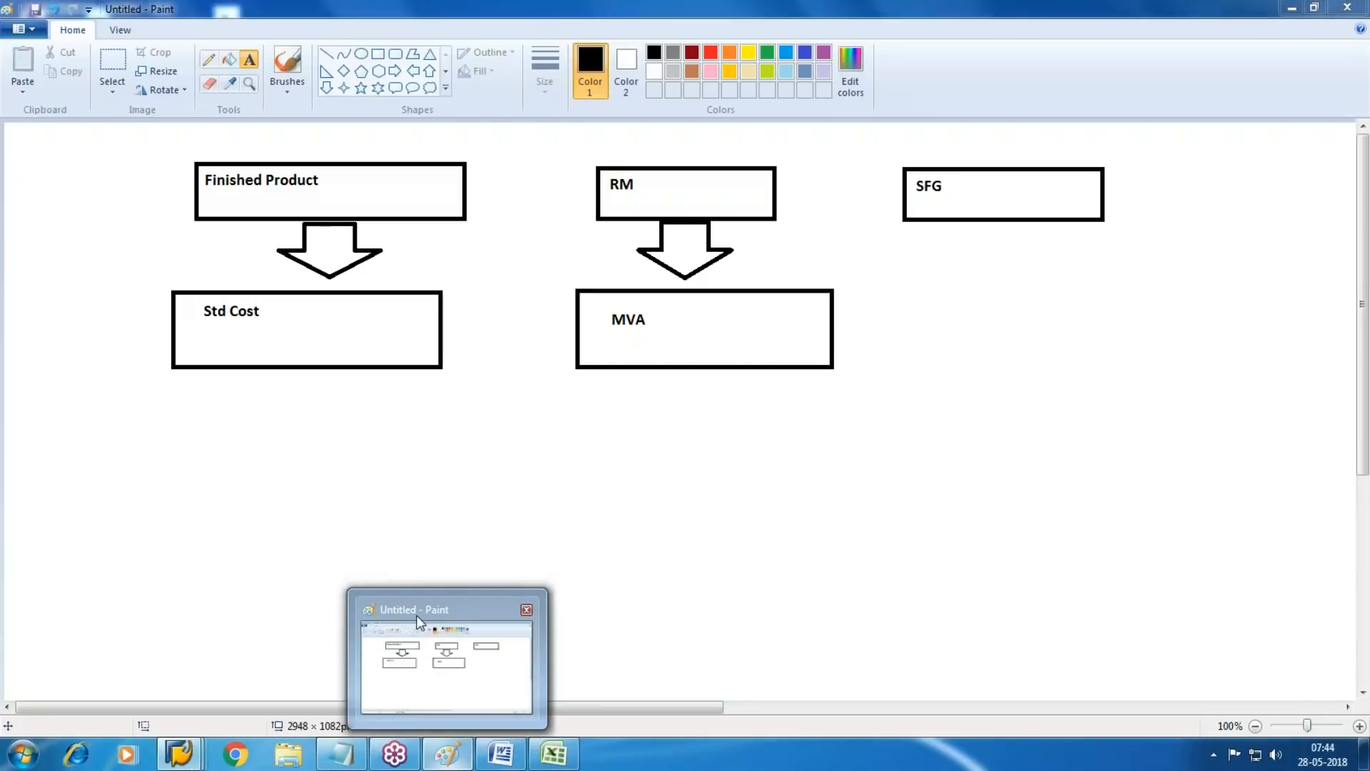
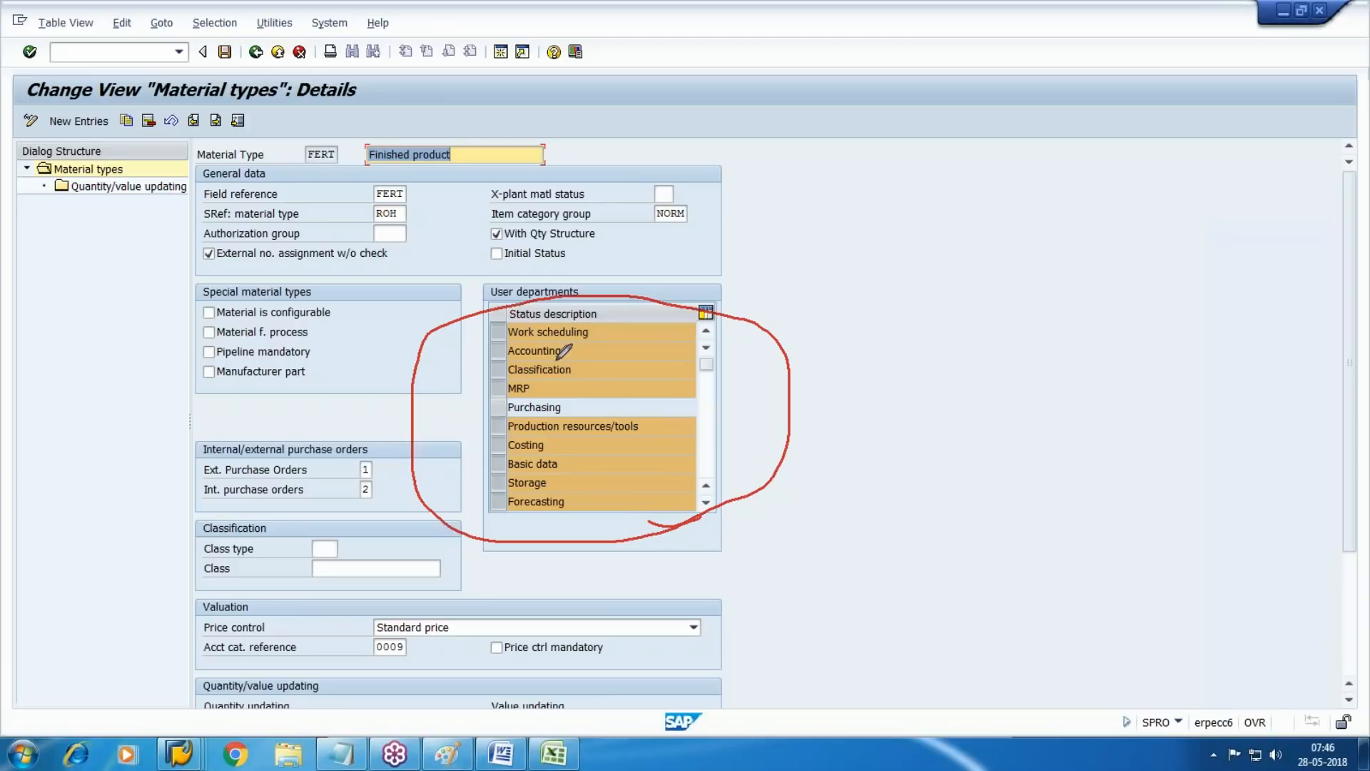
# Review the Finished product material type's user departments and its price control and account category reference settings
pyautogui.moveTo(665, 411)
pyautogui.mouseDown()
pyautogui.moveTo(1071, 406)
pyautogui.moveTo(1145, 423)
pyautogui.mouseUp()
pyautogui.moveTo(1131, 360); pyautogui.dragTo(1082, 440)
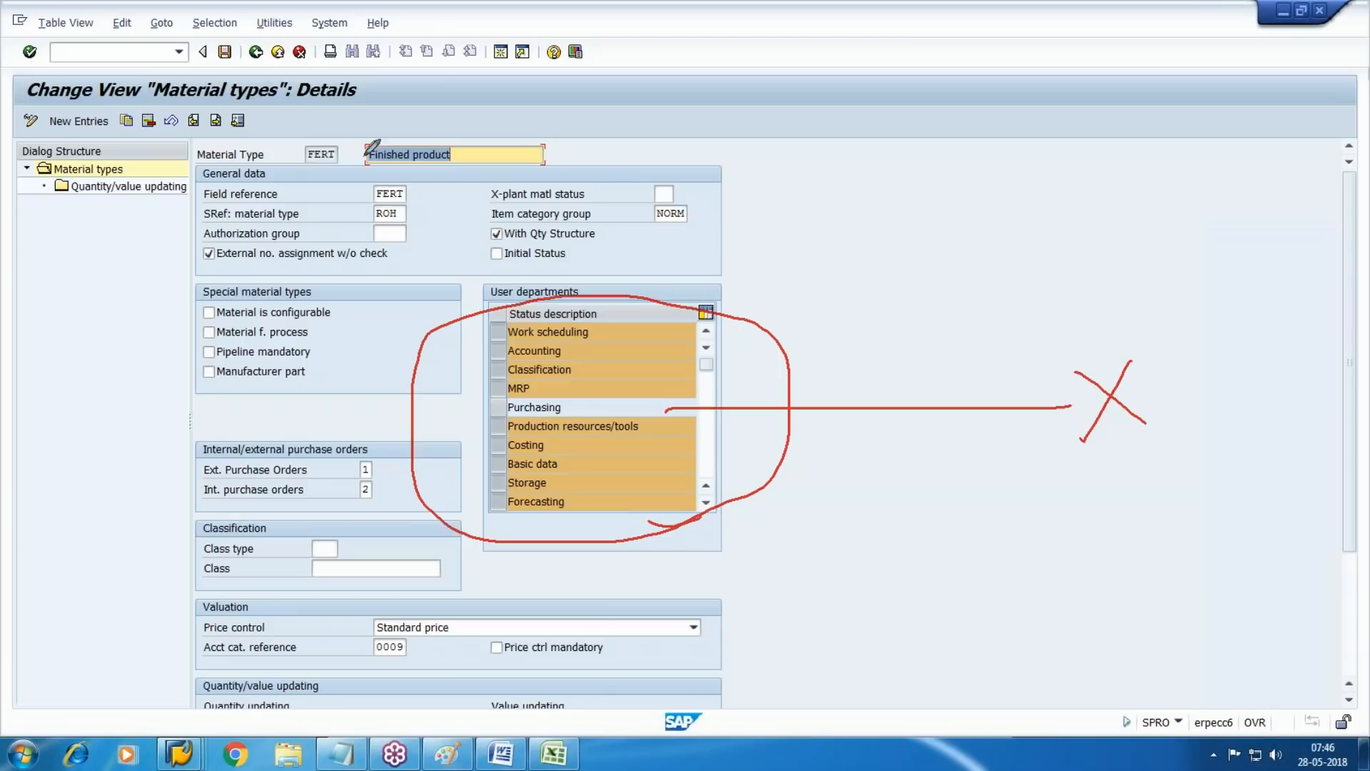
pyautogui.moveTo(345, 158)
pyautogui.mouseDown()
pyautogui.moveTo(344, 132)
pyautogui.moveTo(334, 172)
pyautogui.mouseUp()
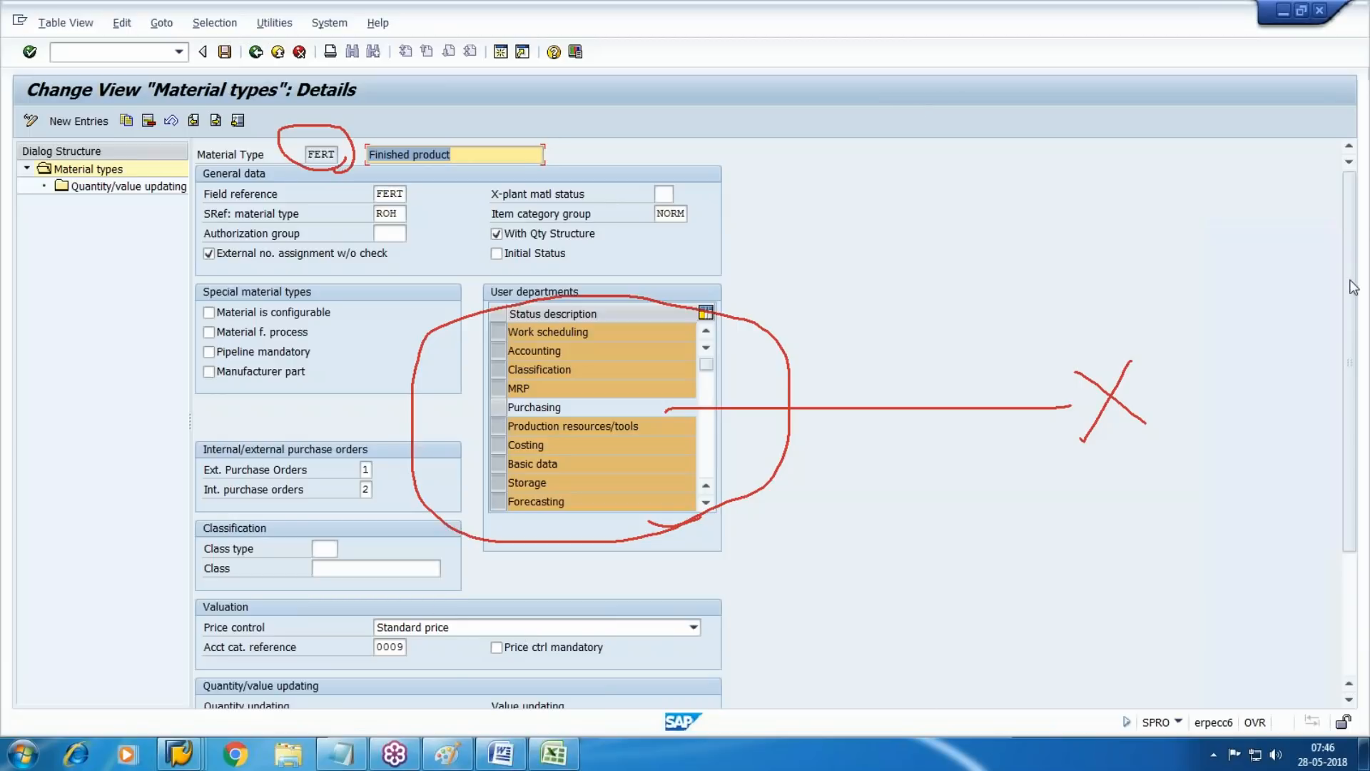
pyautogui.click(1238, 328)
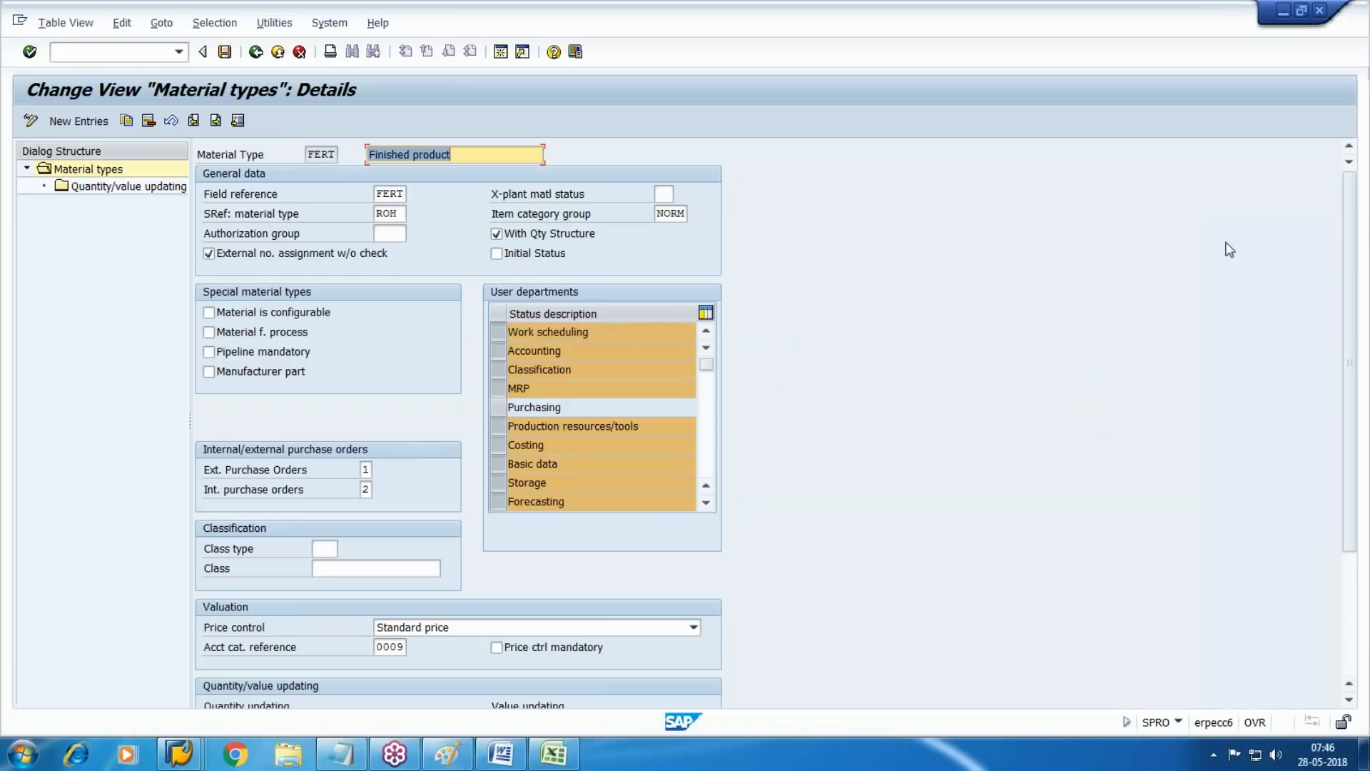
pyautogui.scroll(-3, 1352, 396)
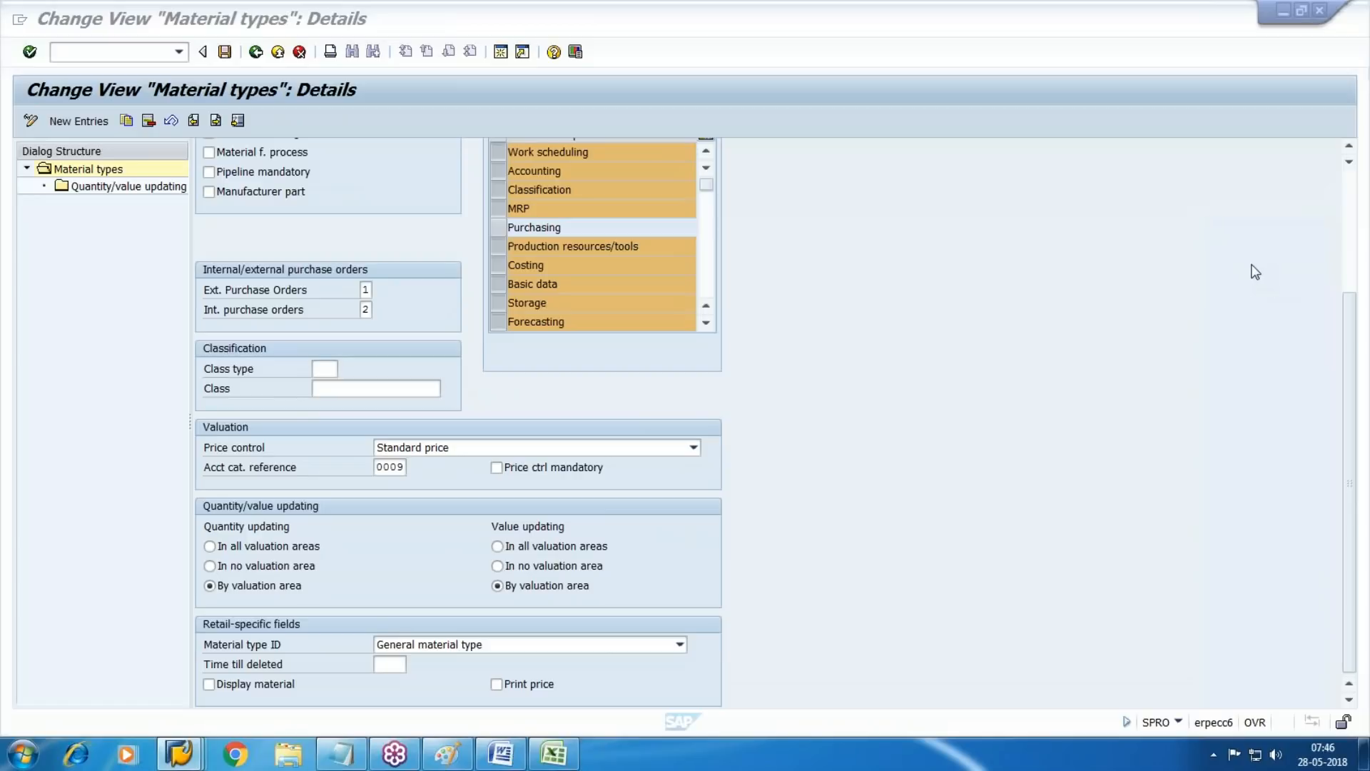
pyautogui.moveTo(468, 427)
pyautogui.mouseDown()
pyautogui.moveTo(442, 472)
pyautogui.moveTo(474, 477)
pyautogui.mouseUp()
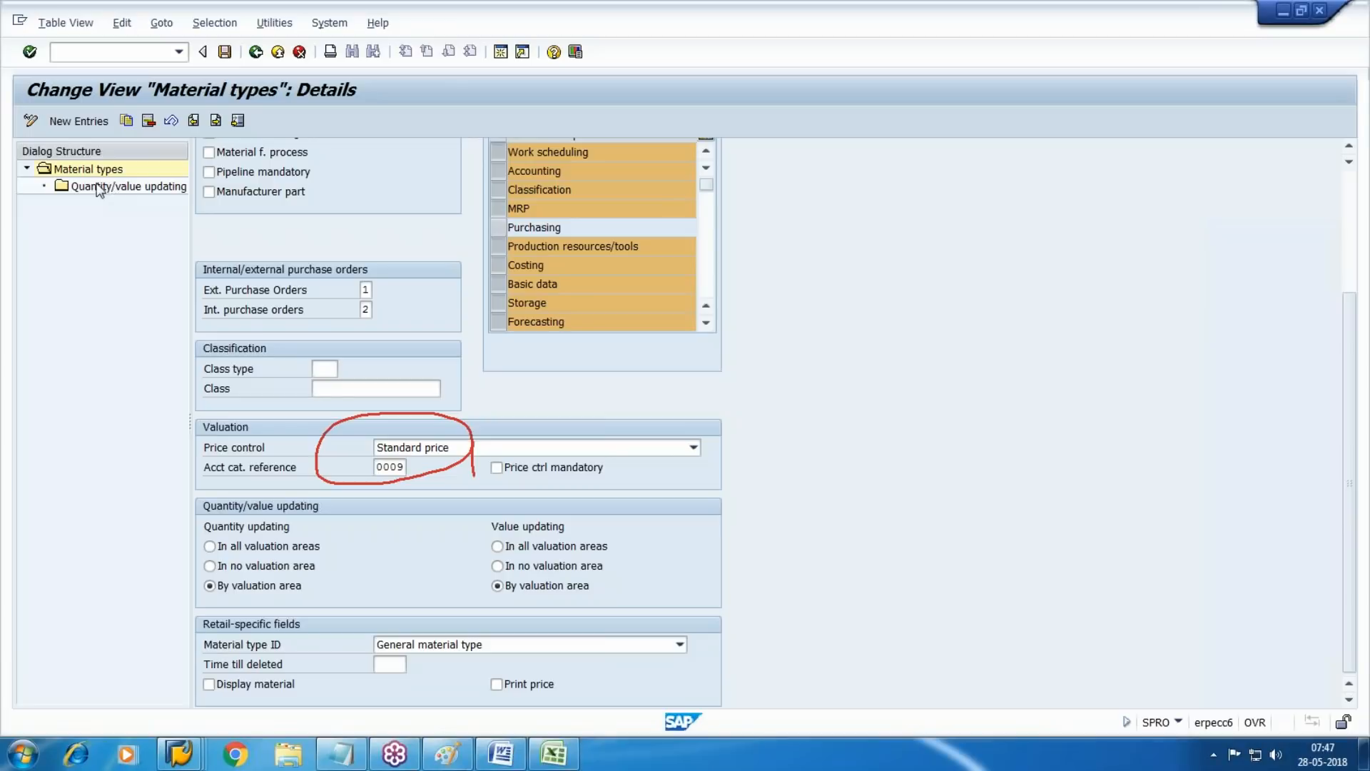
# Return to the session displaying material 2318 and bring up the header of its Accounting 1 view
pyautogui.moveTo(179, 753)
pyautogui.click(753, 657)
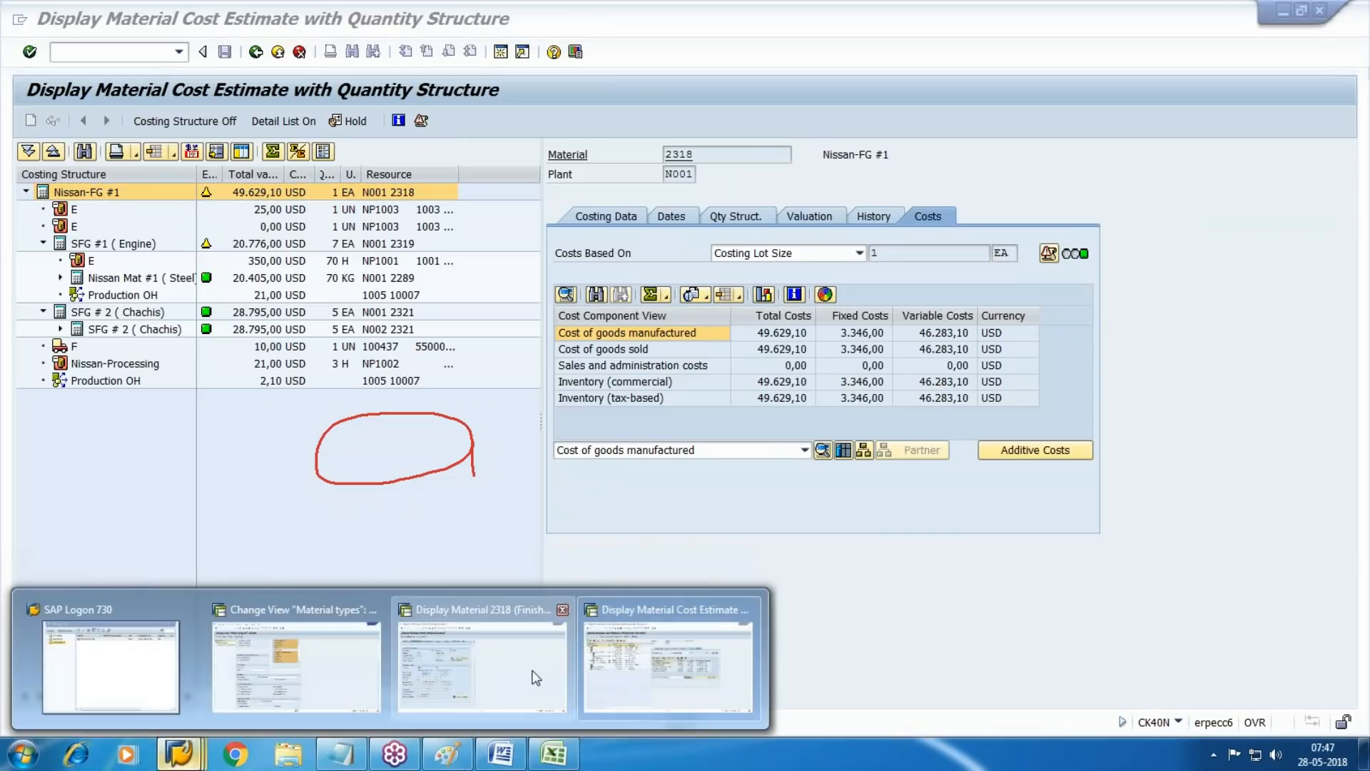
pyautogui.click(536, 677)
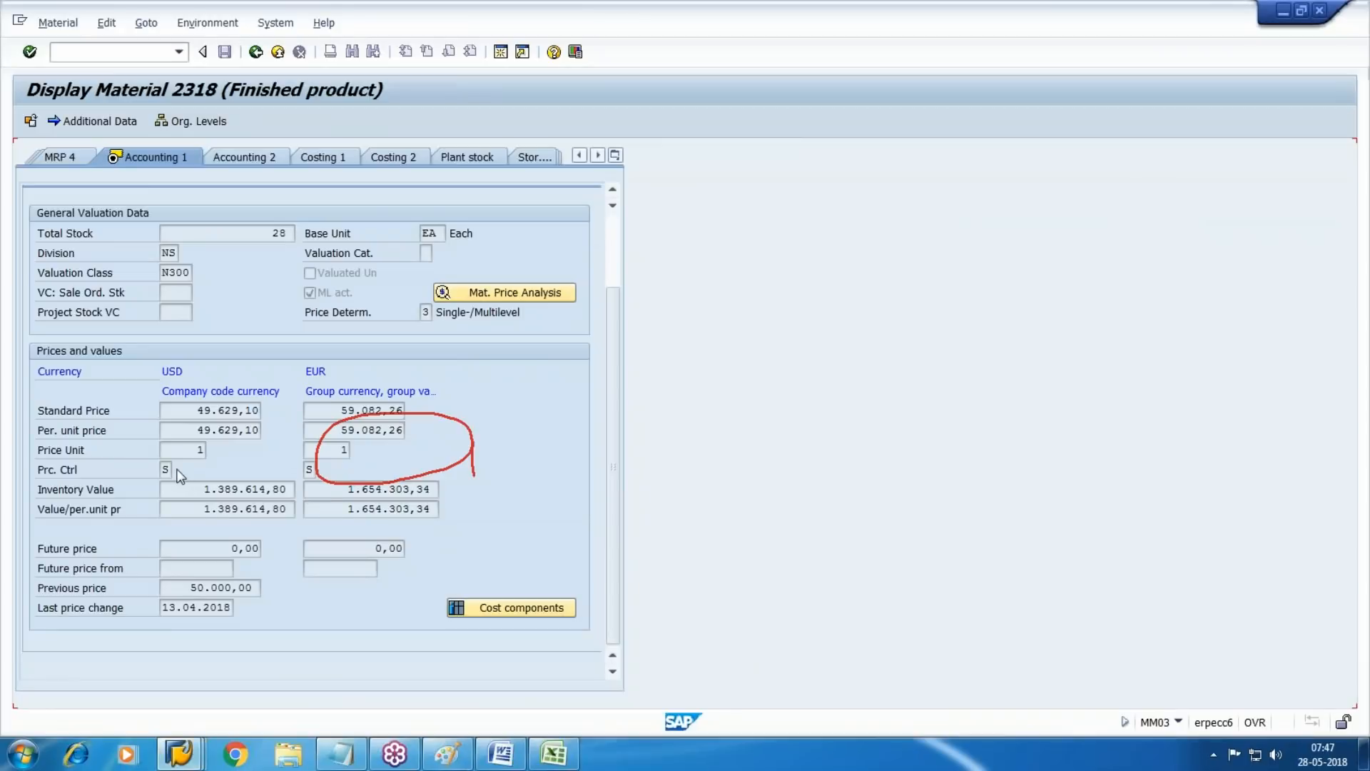
pyautogui.click(613, 157)
pyautogui.click(691, 410)
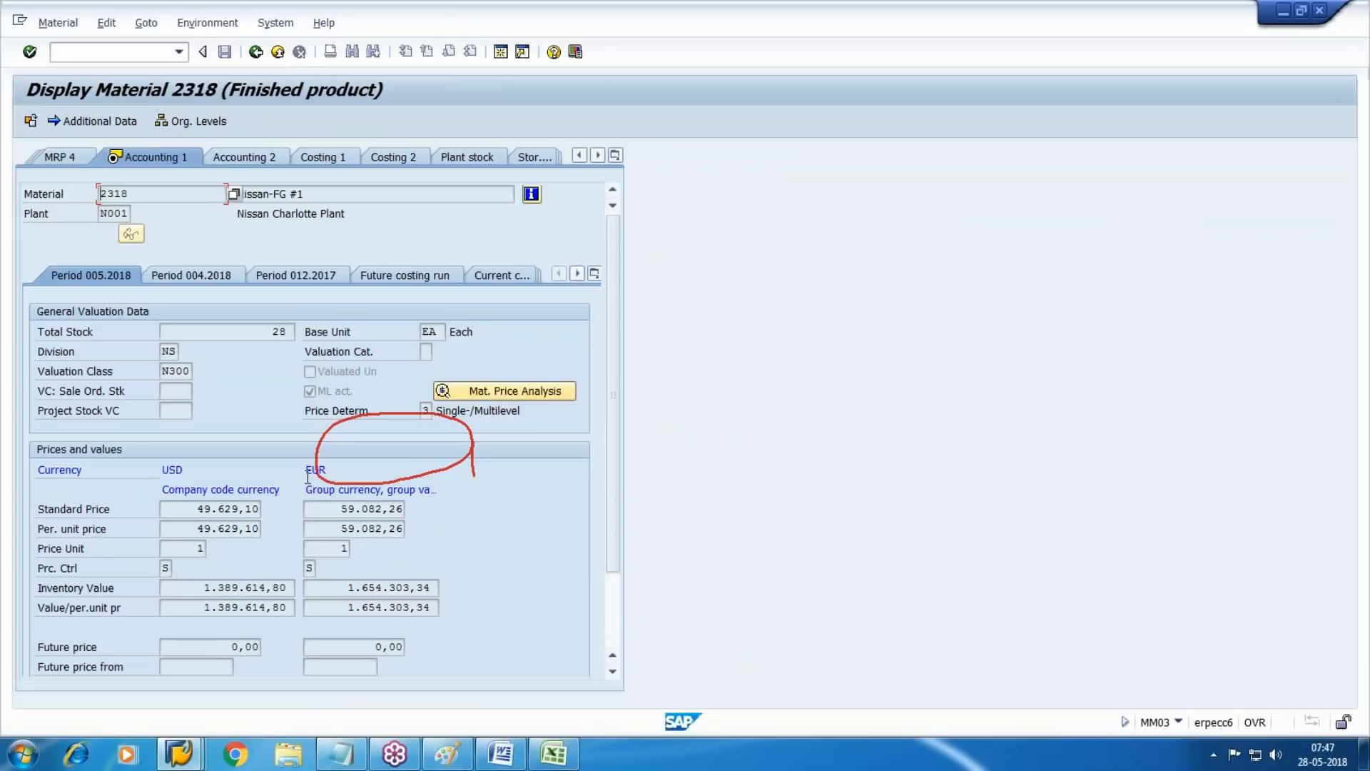
# Show the Period 004.2018 valuation data, prices and inventory values of material 2318
pyautogui.click(230, 275)
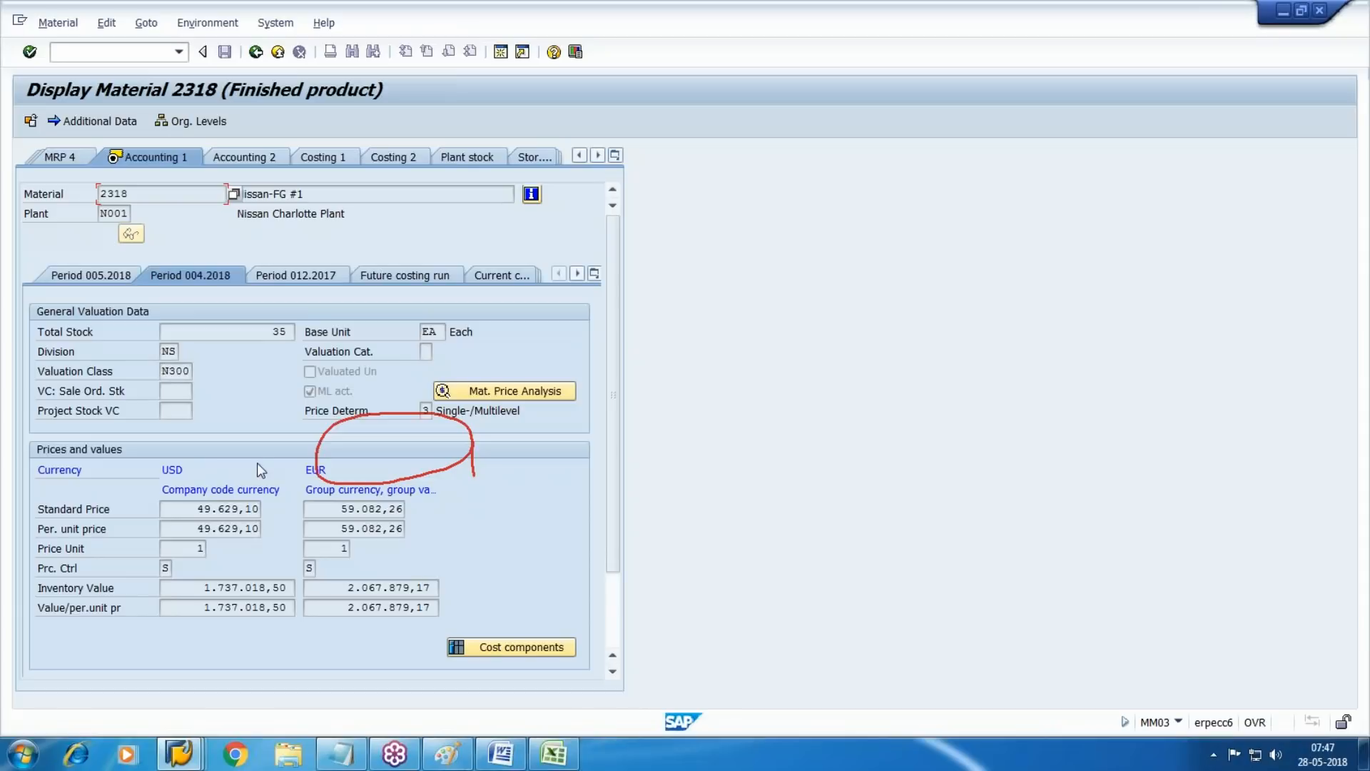
pyautogui.scroll(-3, 620, 311)
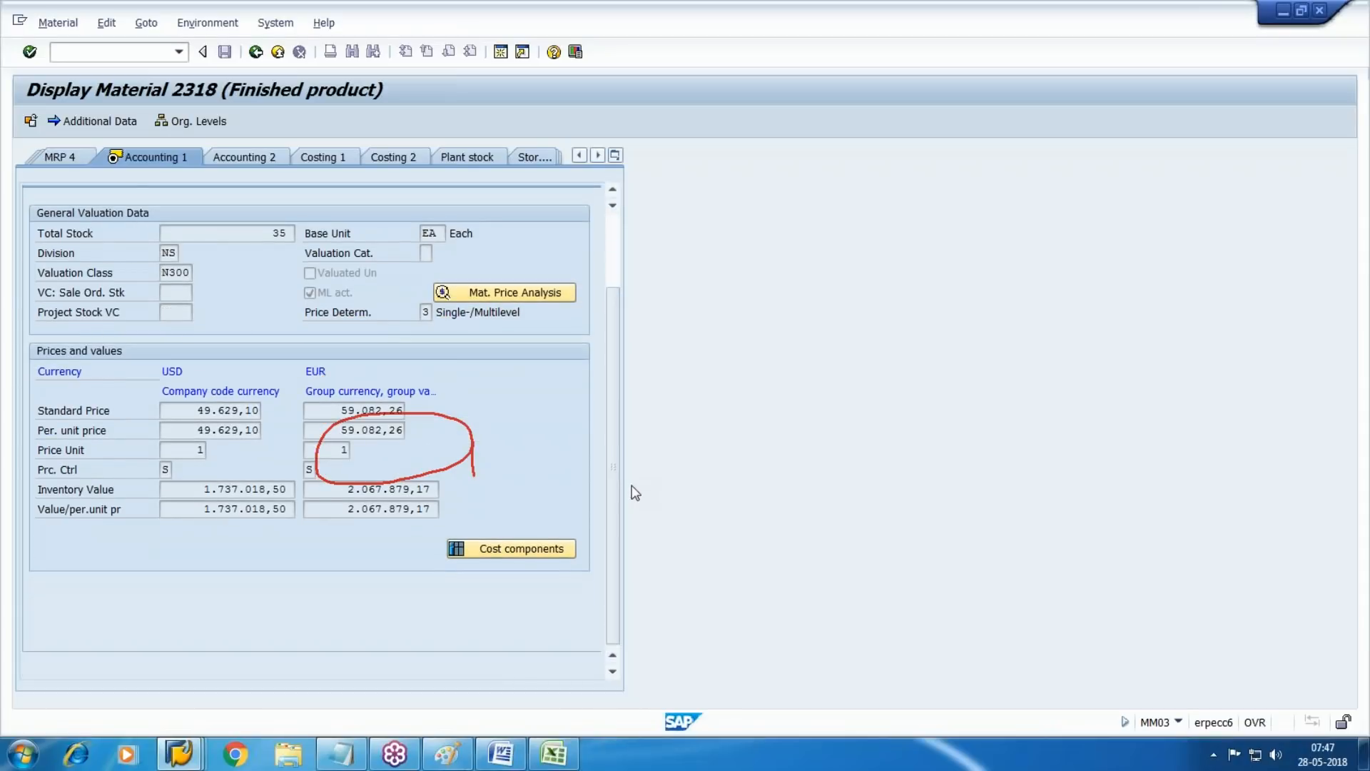
pyautogui.scroll(3, 611, 517)
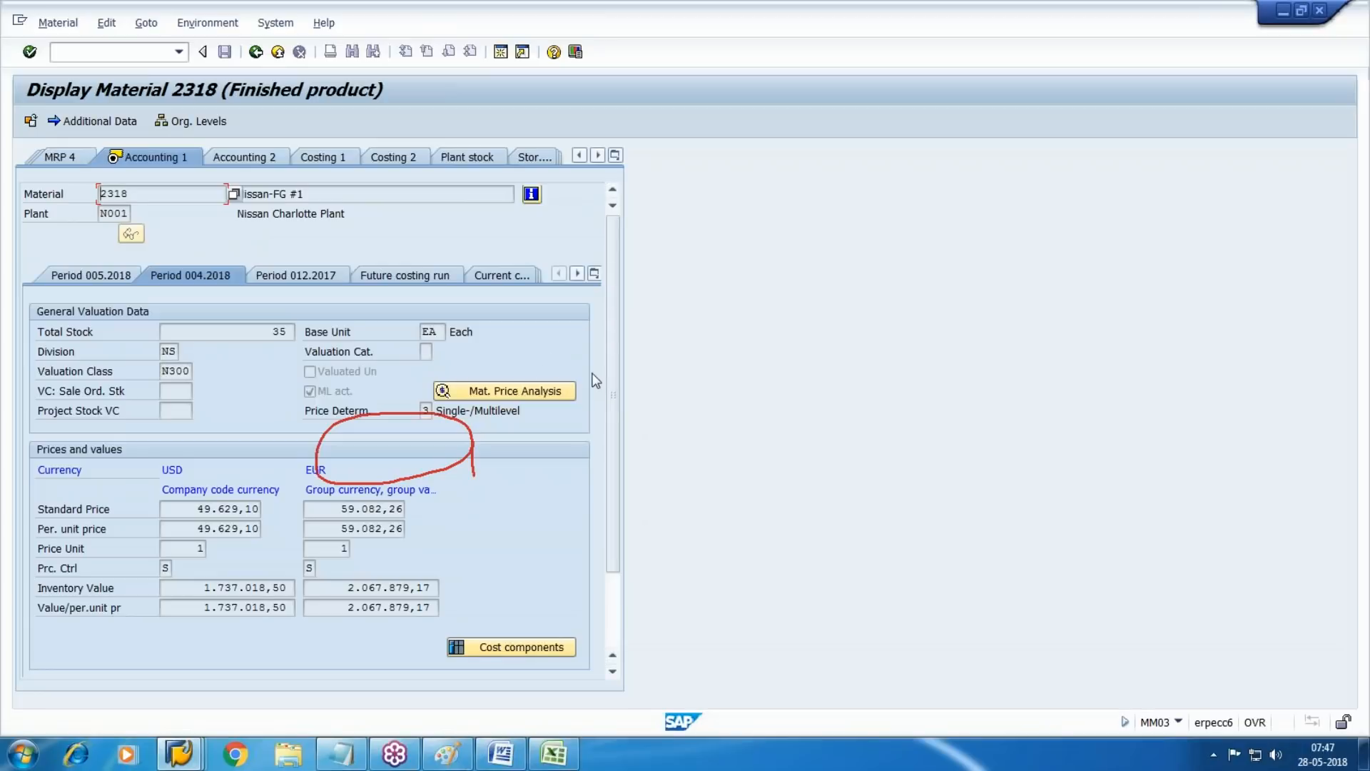
pyautogui.click(594, 274)
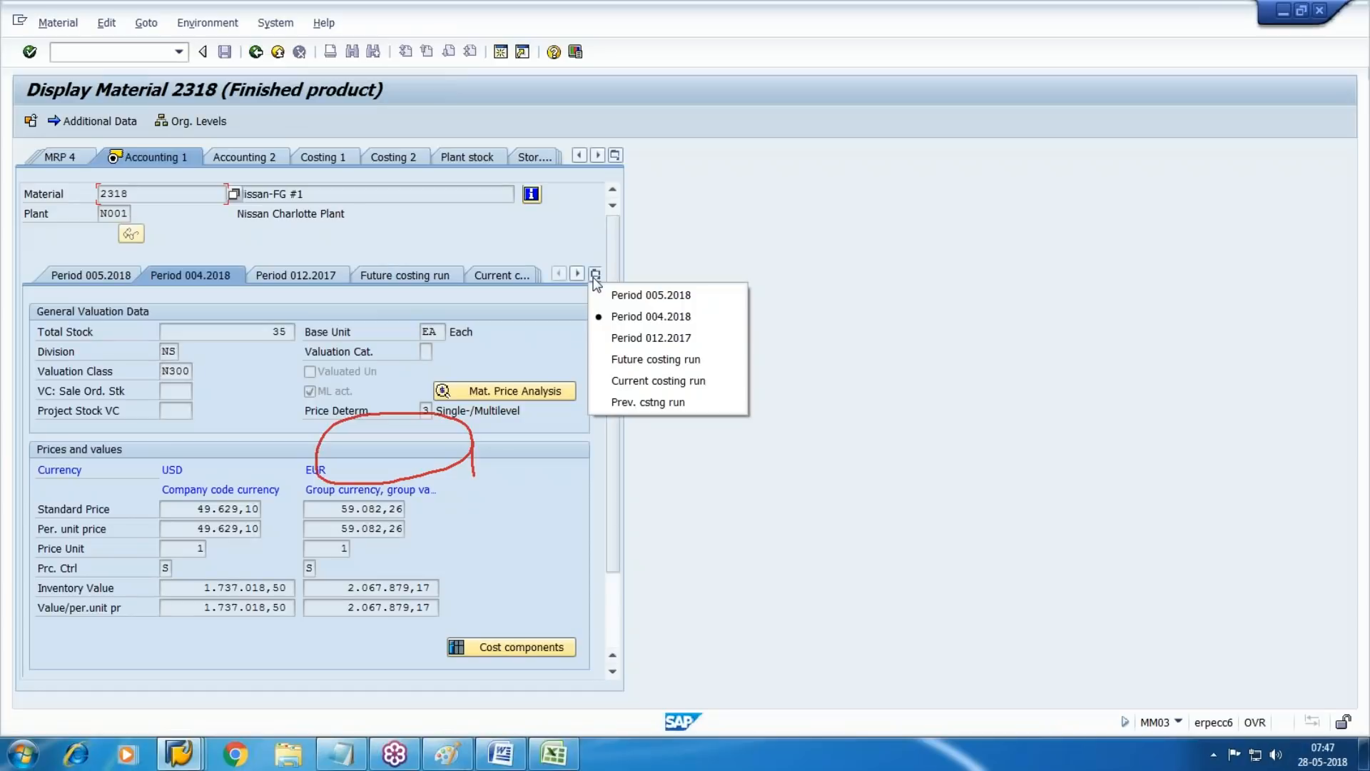
pyautogui.click(662, 320)
pyautogui.moveTo(612, 418)
pyautogui.mouseDown()
pyautogui.moveTo(644, 505)
pyautogui.moveTo(633, 459)
pyautogui.mouseUp()
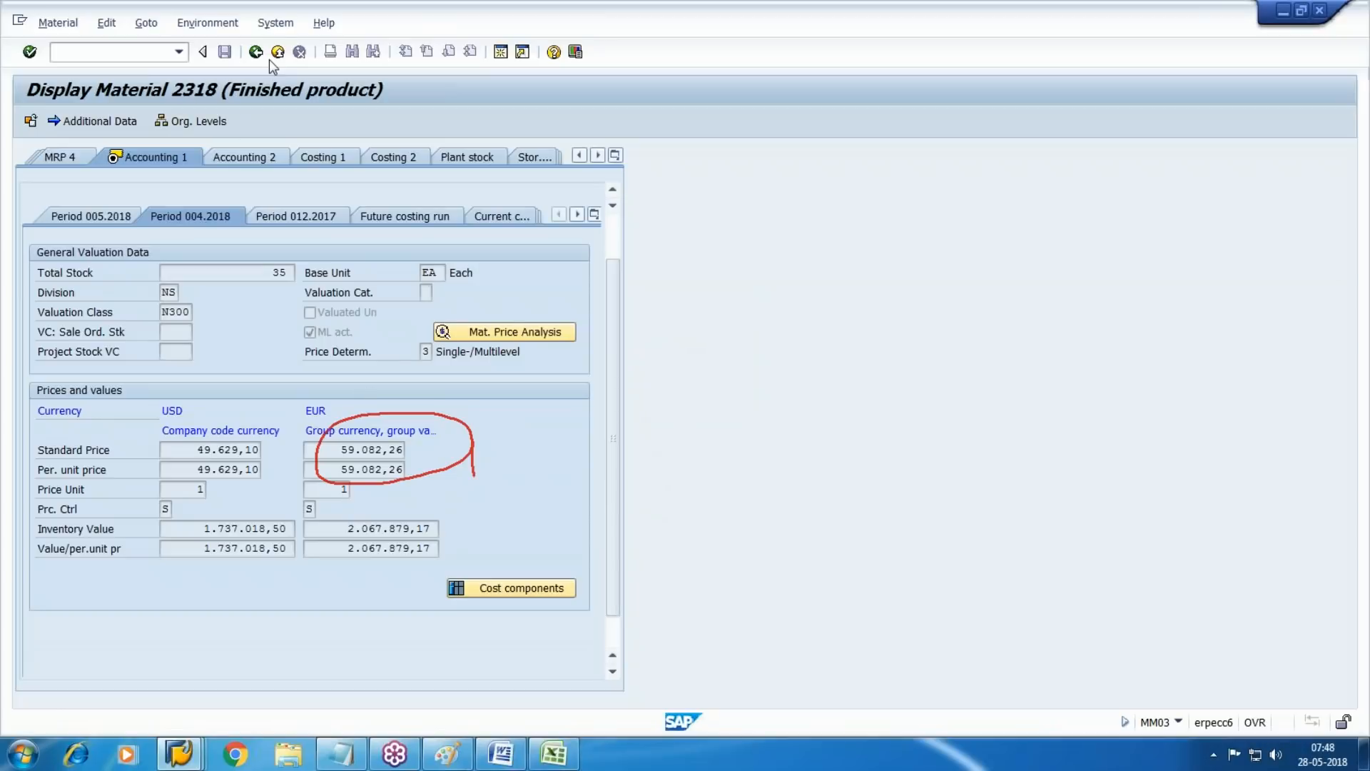
# Go back from material 2318's cost estimate to the analysis of costing run N11
pyautogui.click(180, 753)
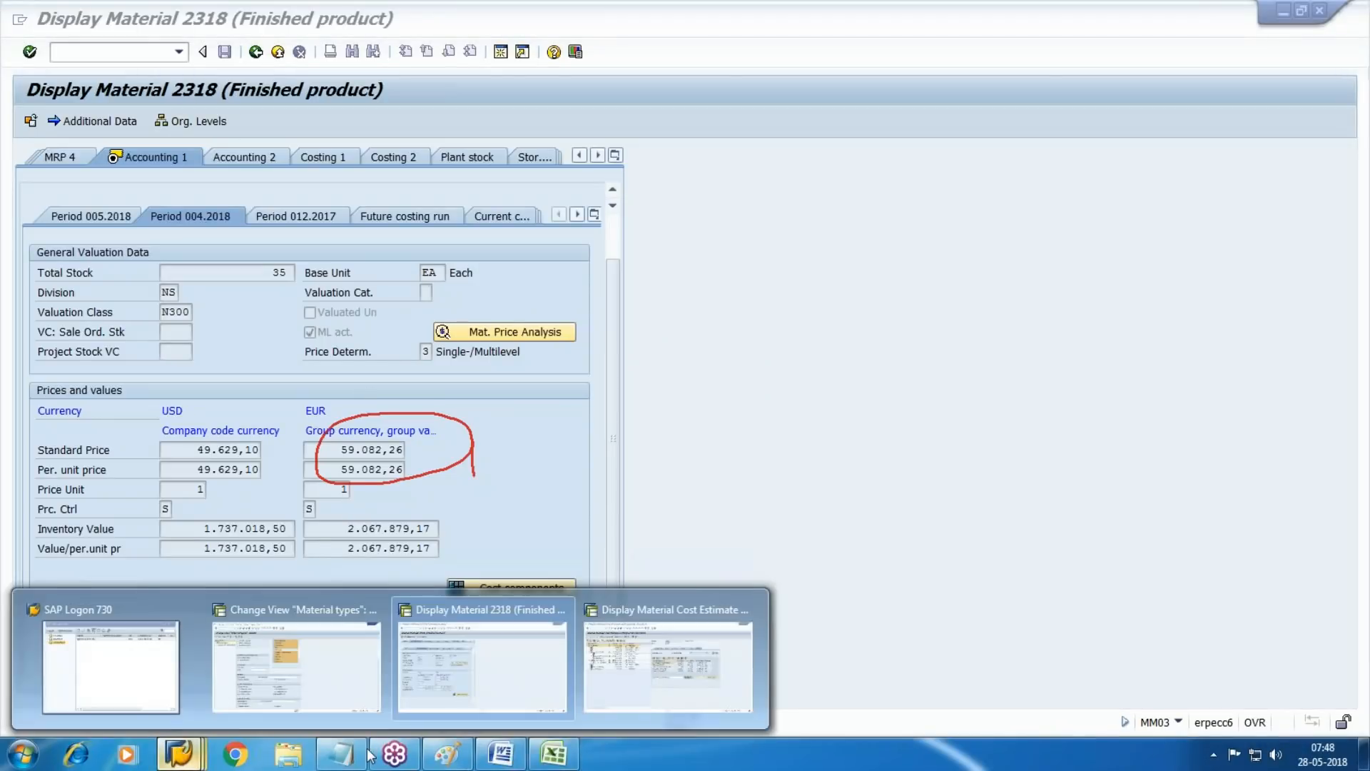
pyautogui.click(683, 711)
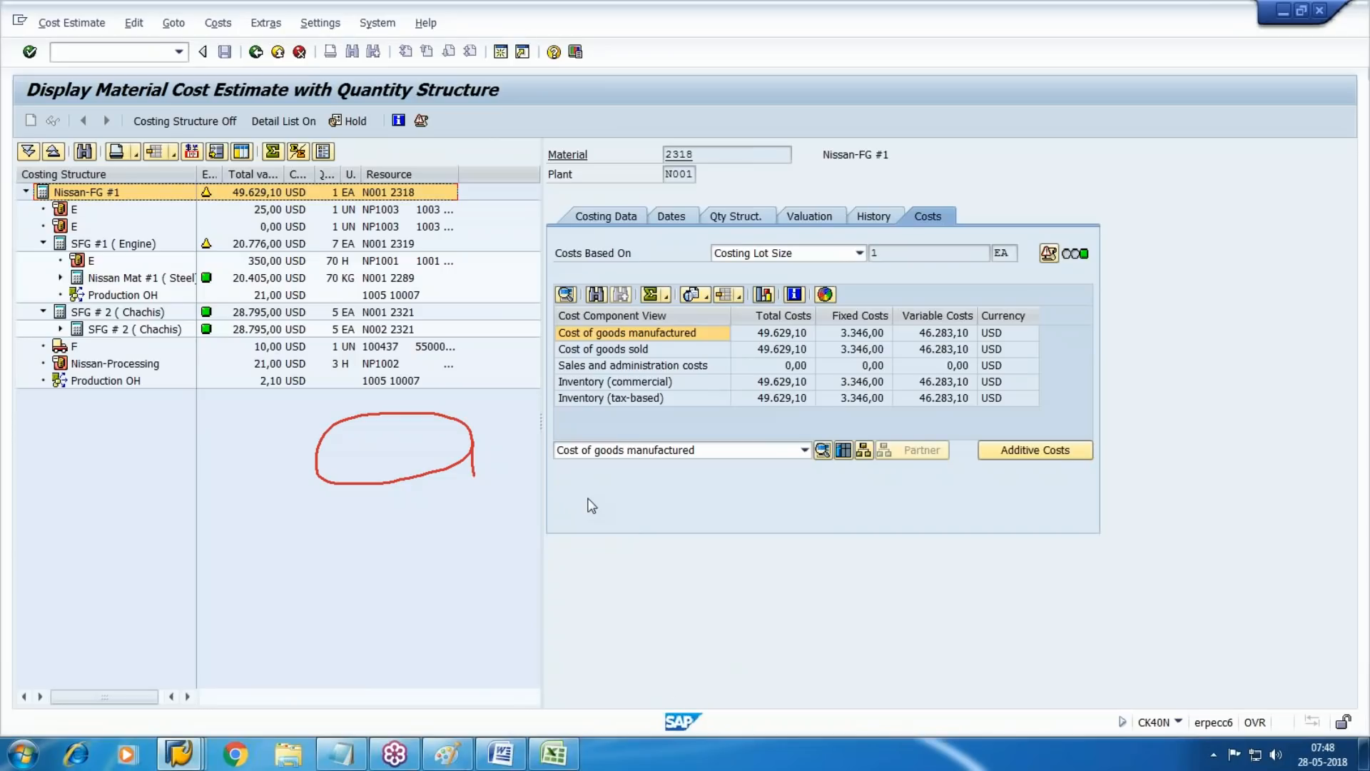
pyautogui.click(277, 53)
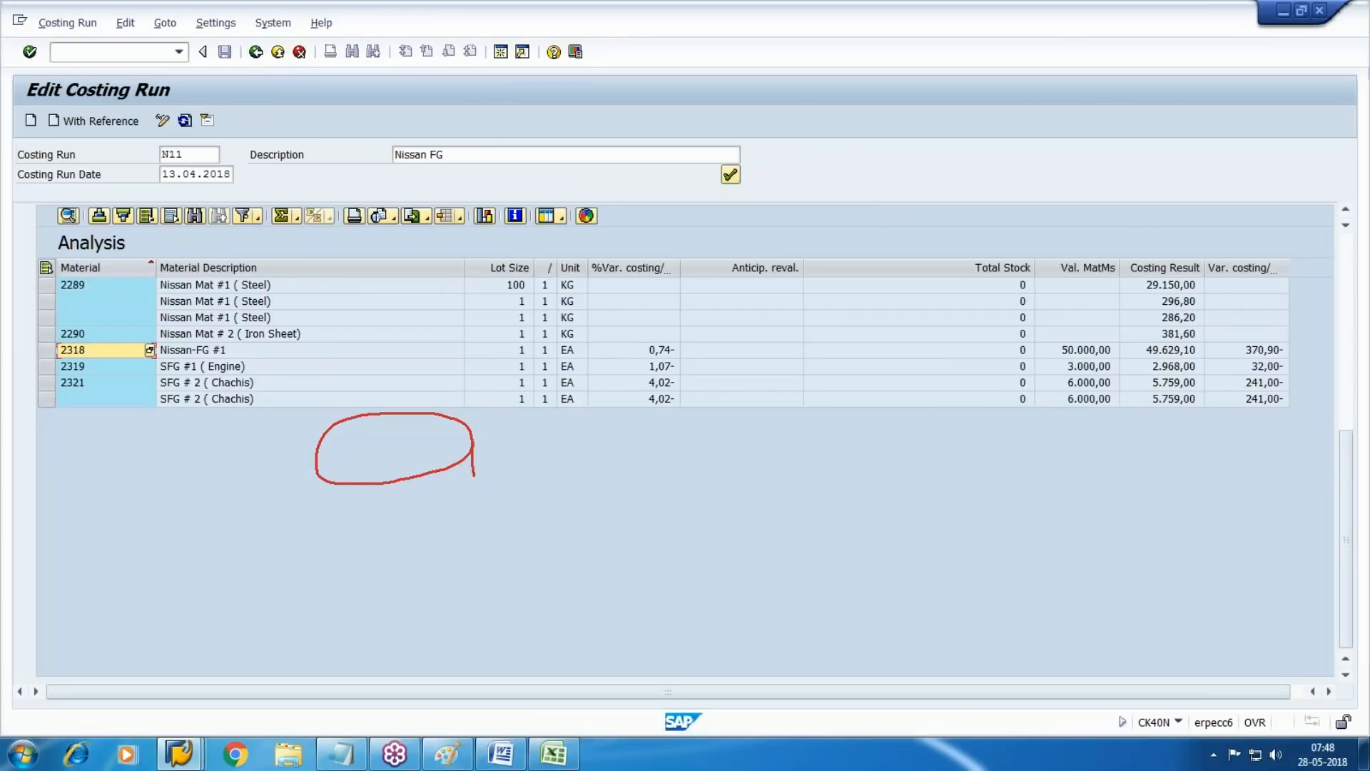
# Leave material 2318 and try to display material 2373's Basic Data 1 and Accounting 1 views for plant HE1
pyautogui.hotkey('alt', 'Tab')
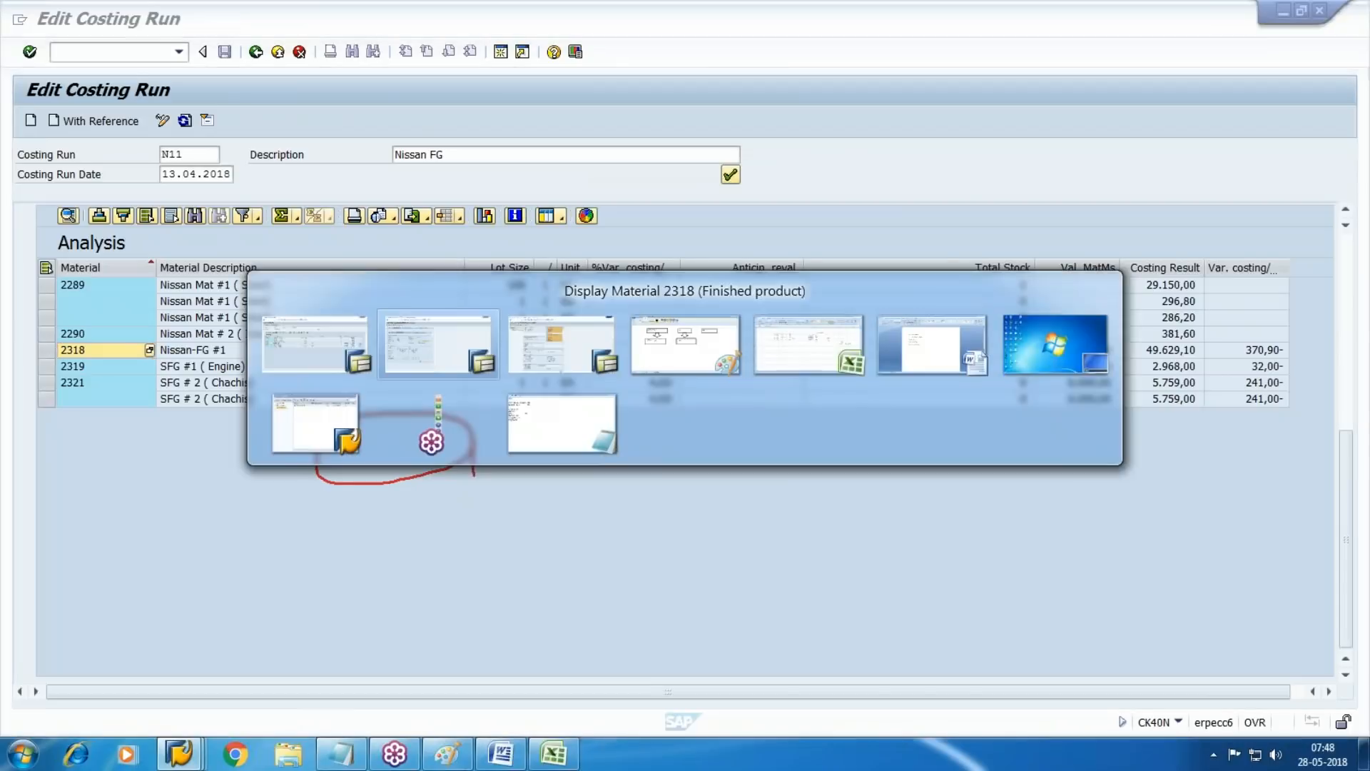
pyautogui.press('F3')
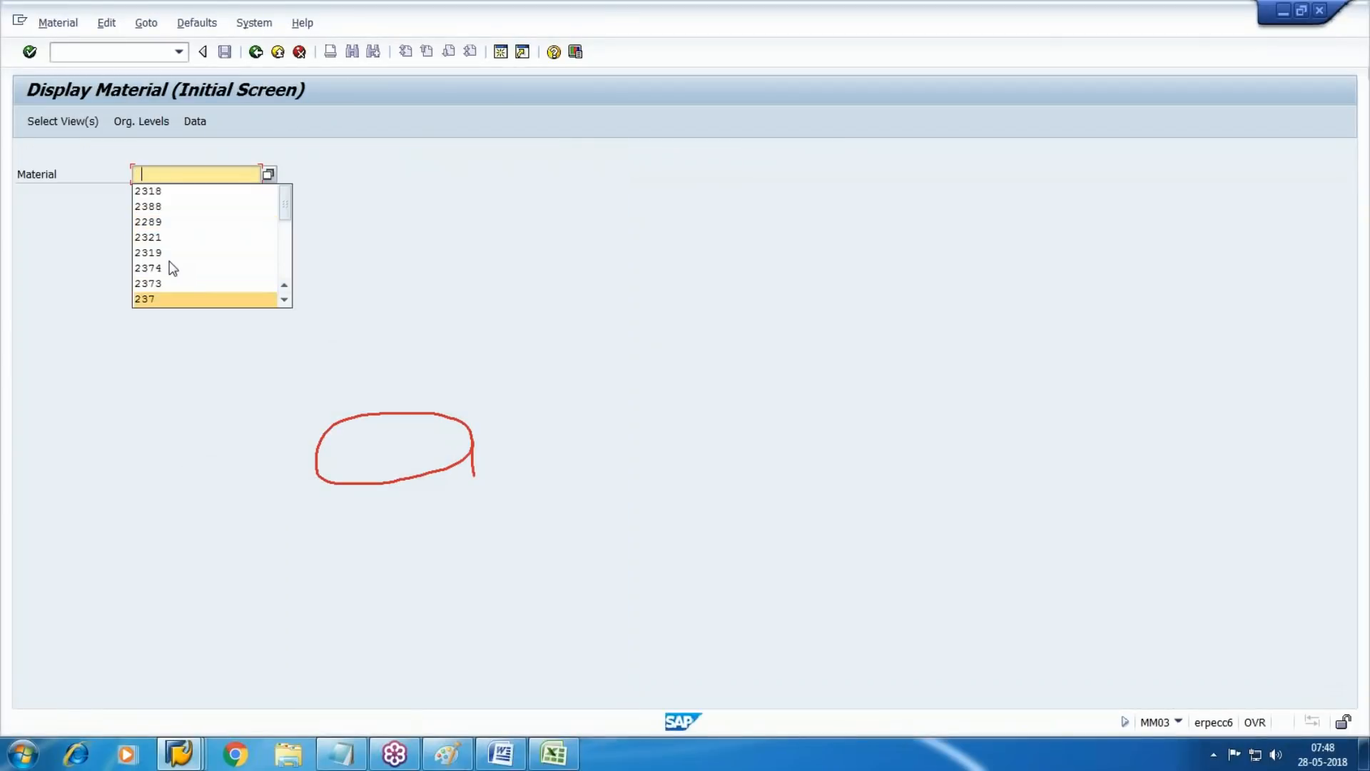
pyautogui.click(149, 283)
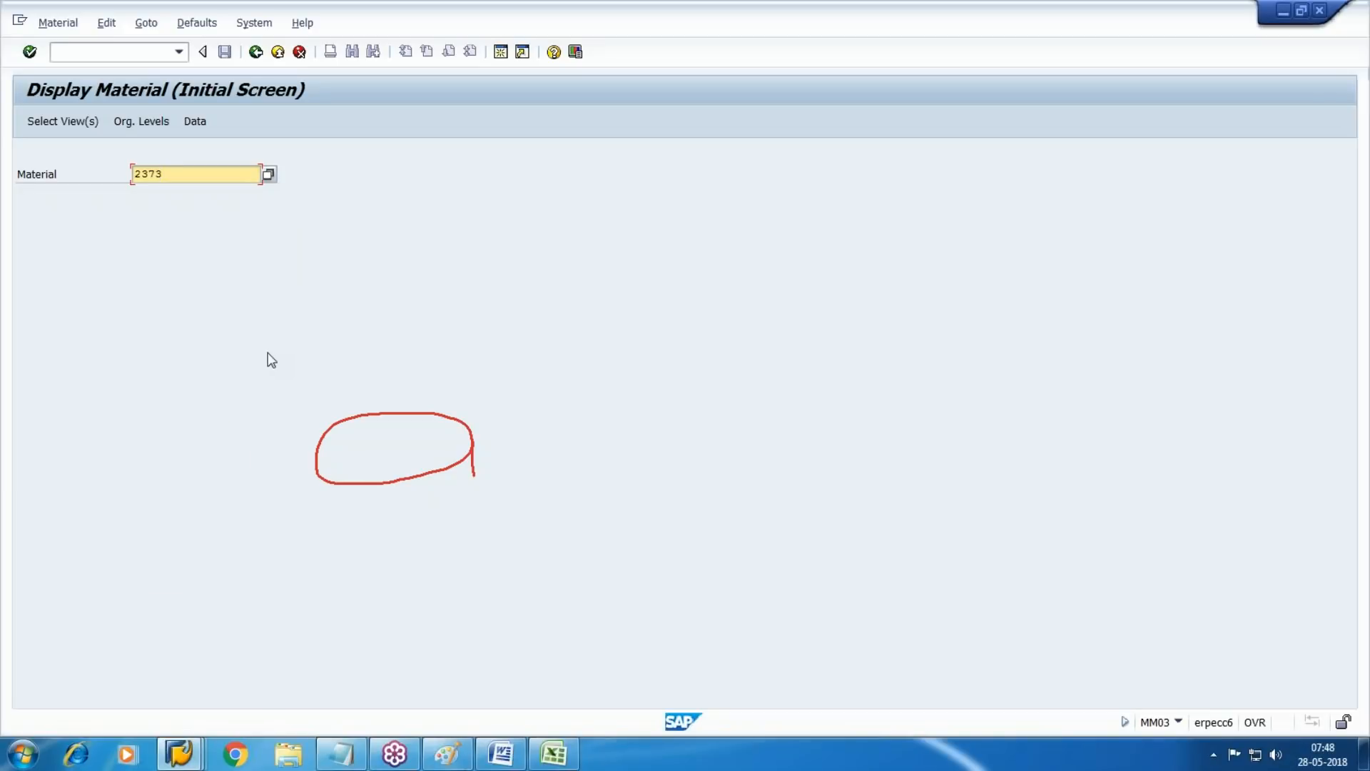
pyautogui.press('Return')
pyautogui.click(294, 243)
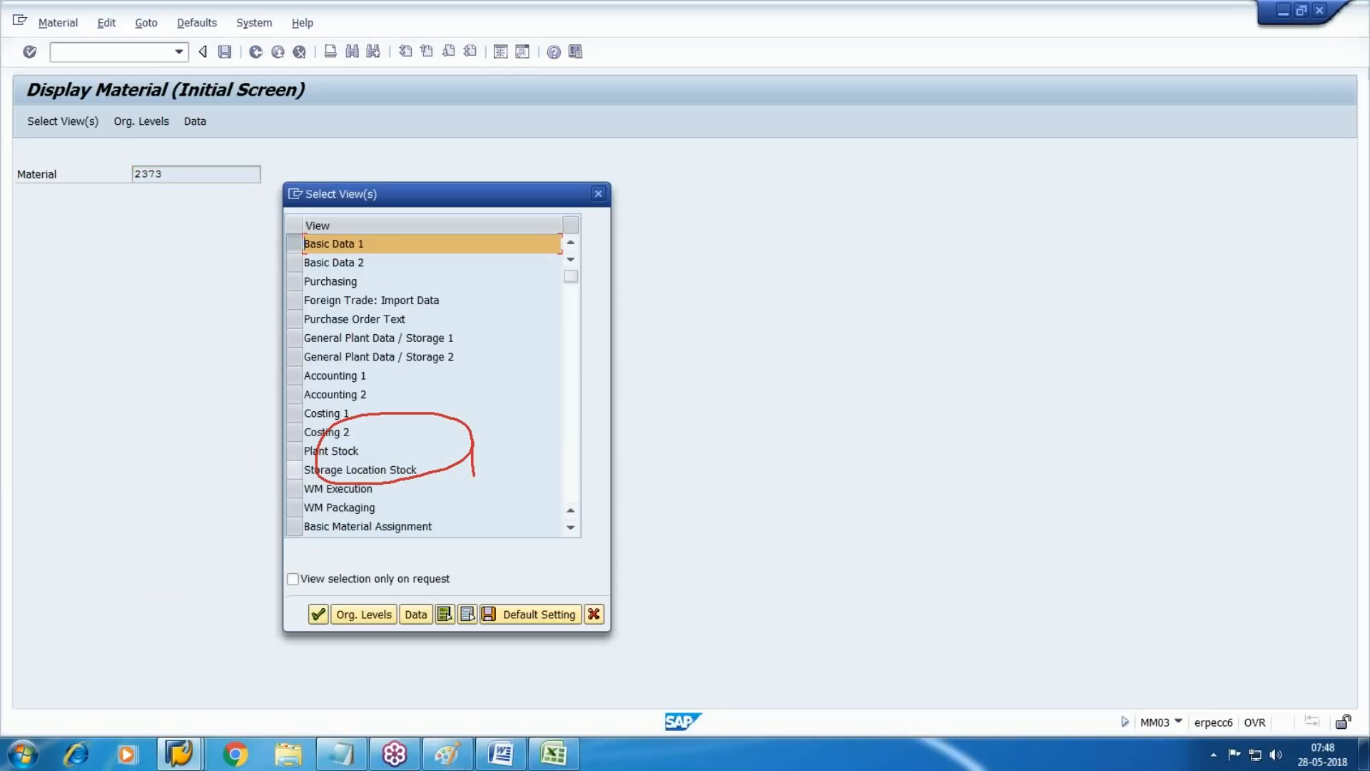
pyautogui.click(294, 375)
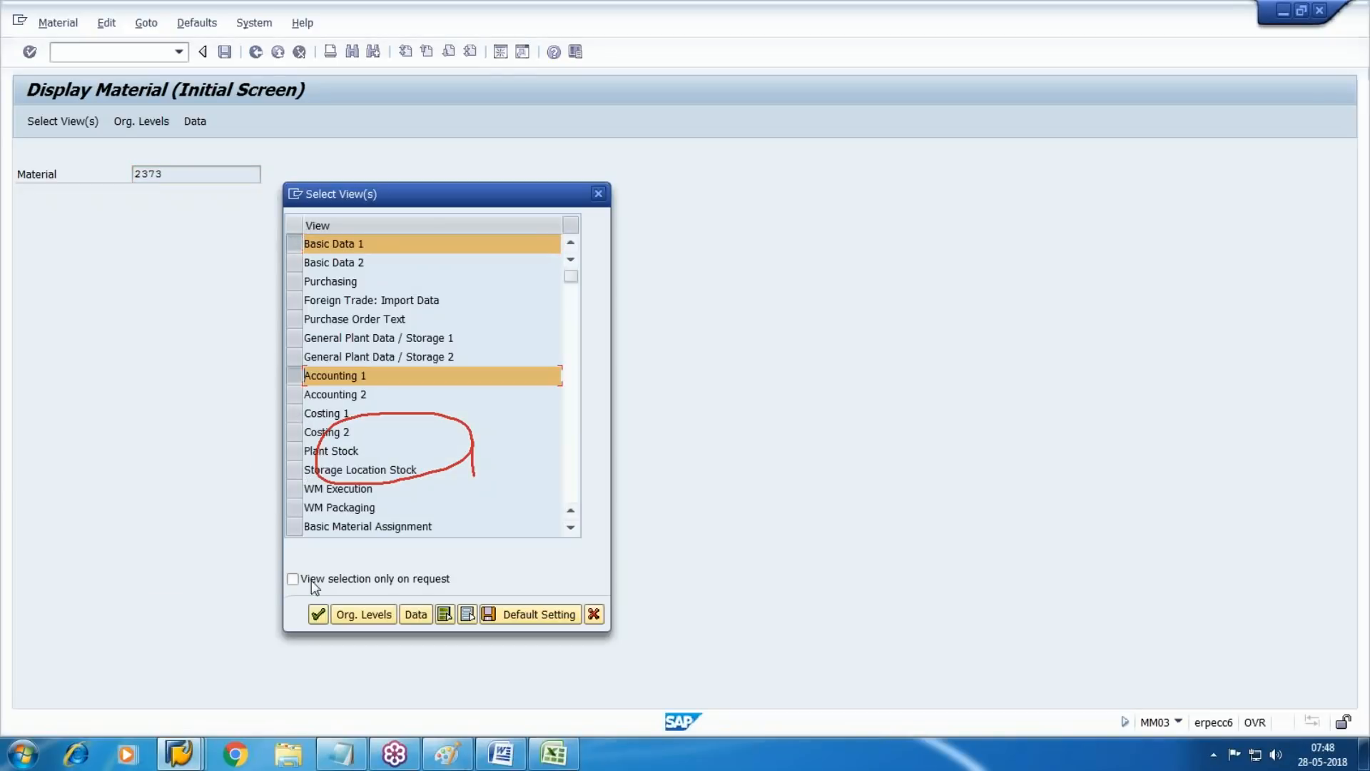
pyautogui.click(318, 614)
pyautogui.press('F4')
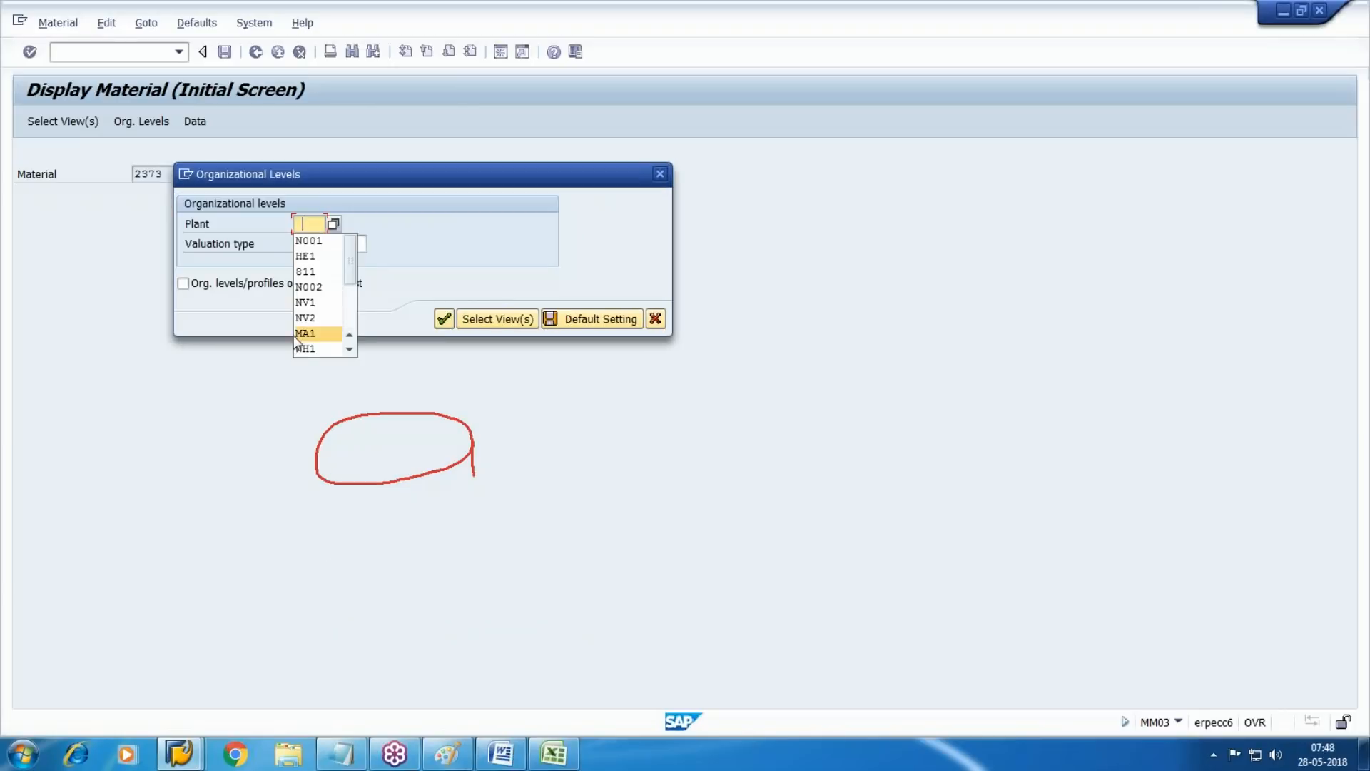
pyautogui.click(307, 256)
pyautogui.click(435, 319)
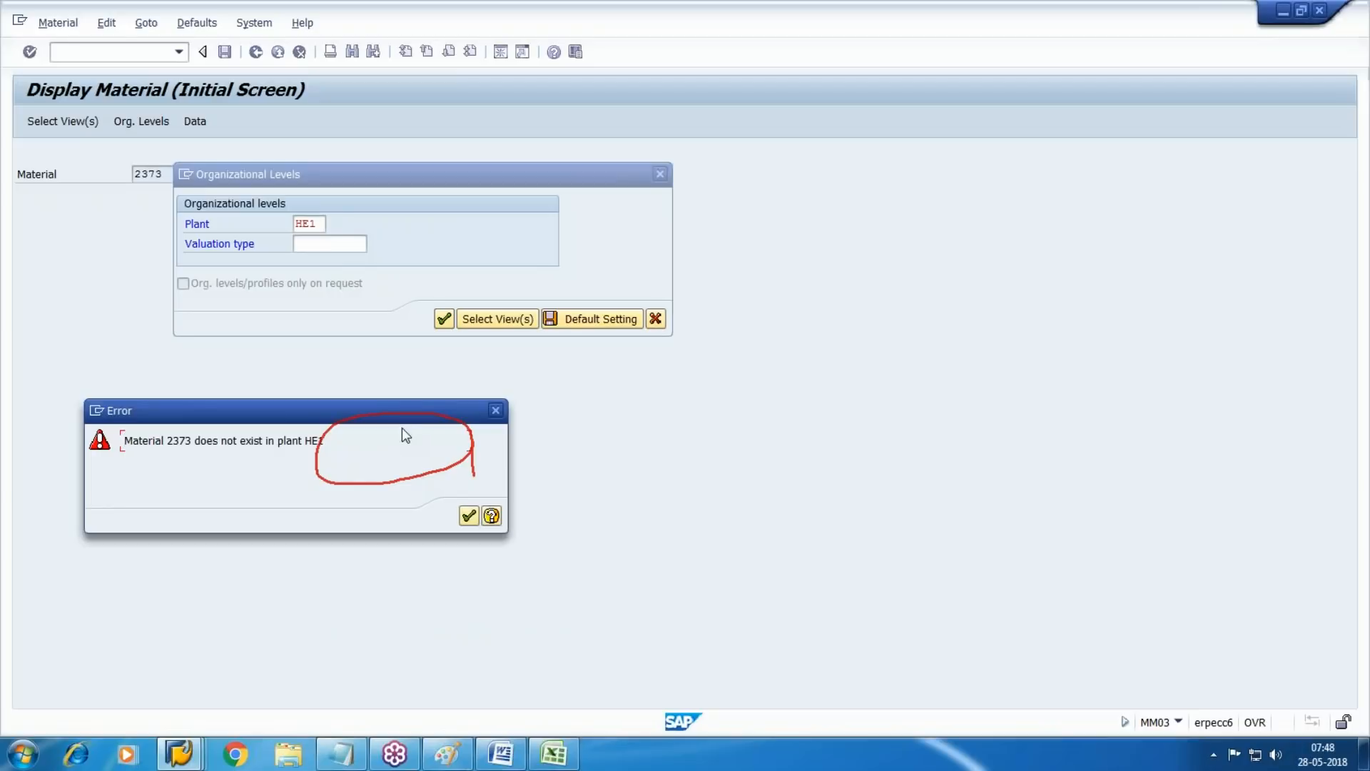
pyautogui.press('Return')
pyautogui.click(659, 175)
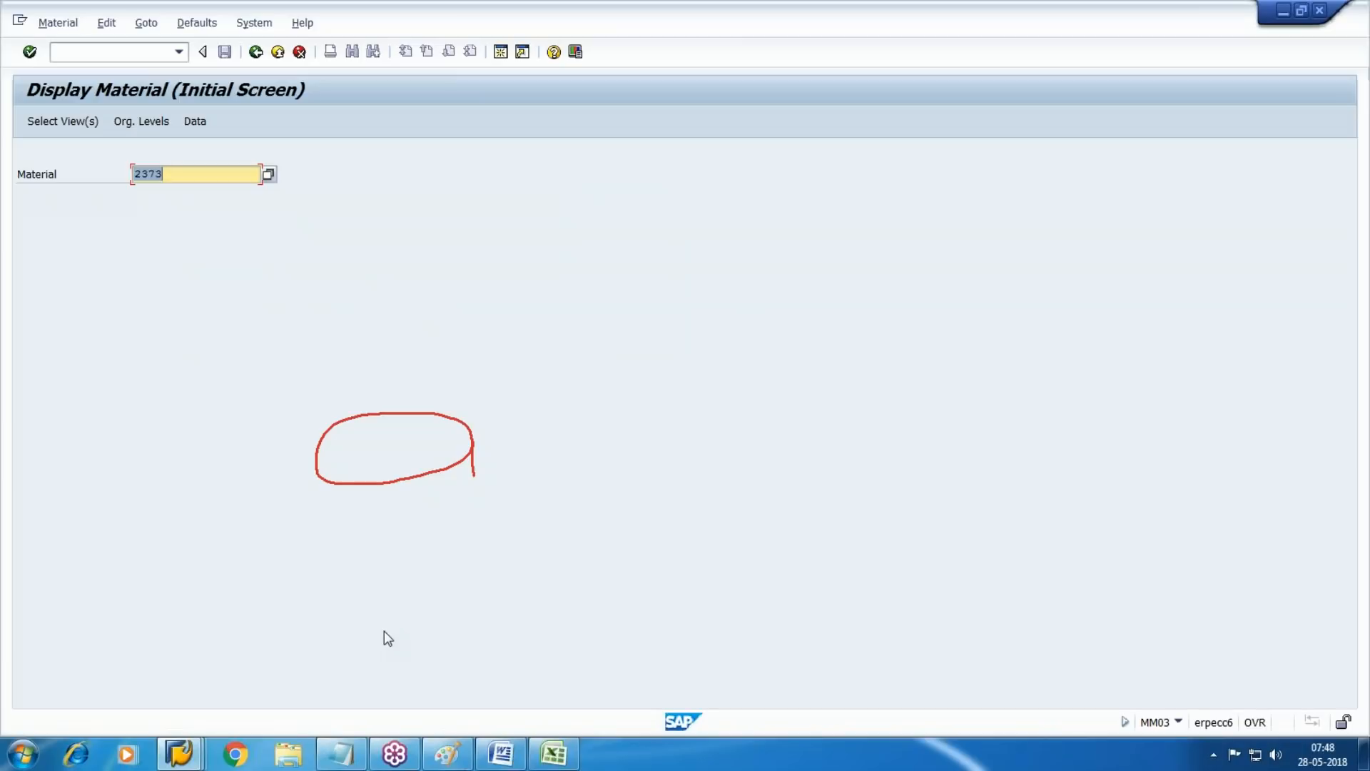
pyautogui.click(1347, 216)
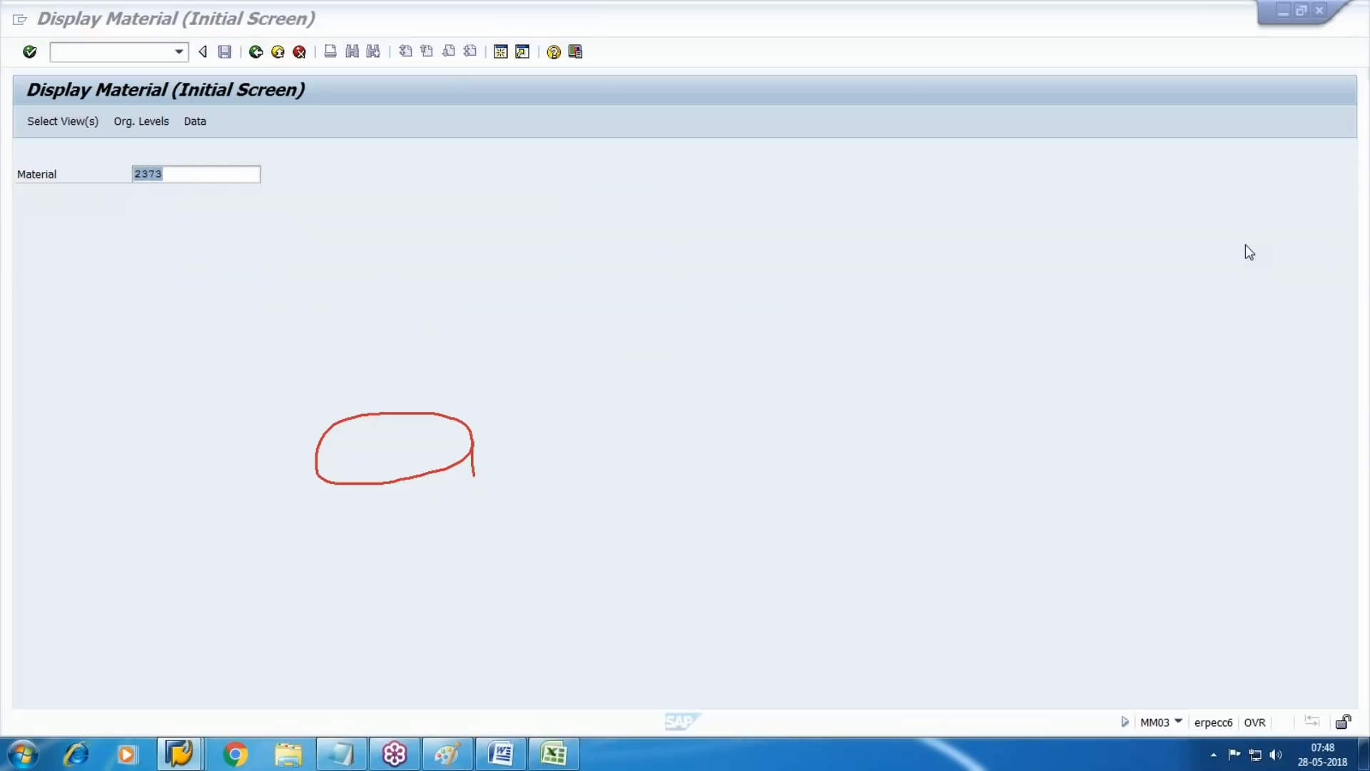
pyautogui.click(1244, 245)
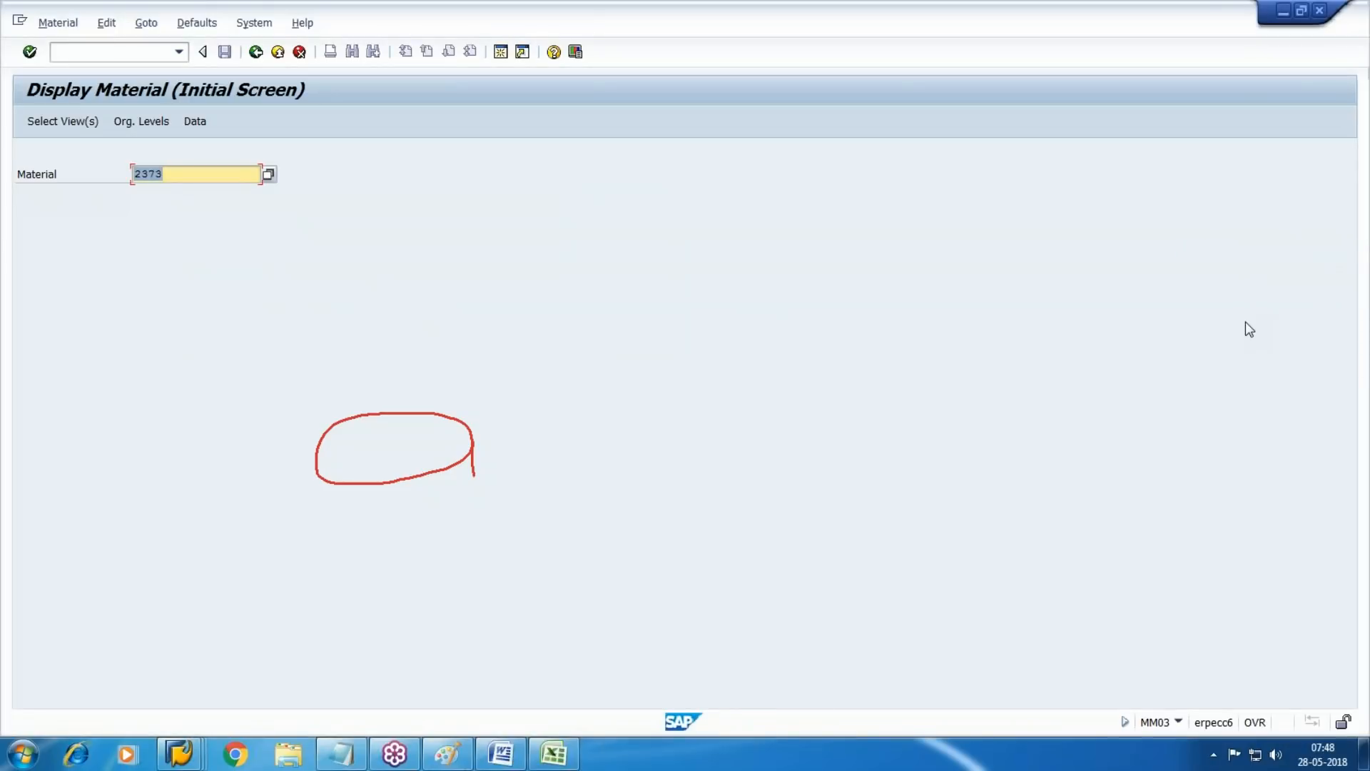
# Open the quantity/value updating settings of material type FERT and position the list at valuation area WM1
pyautogui.moveTo(182, 755)
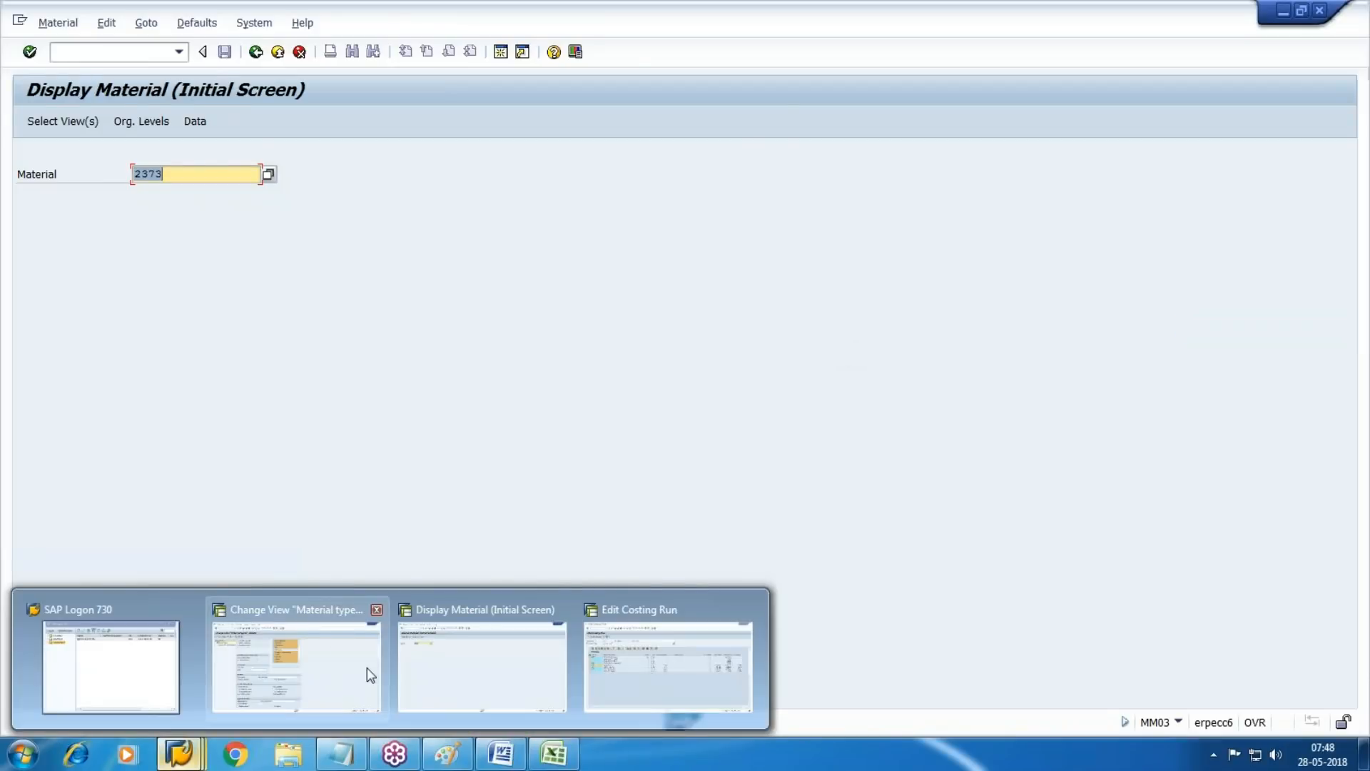
pyautogui.click(367, 666)
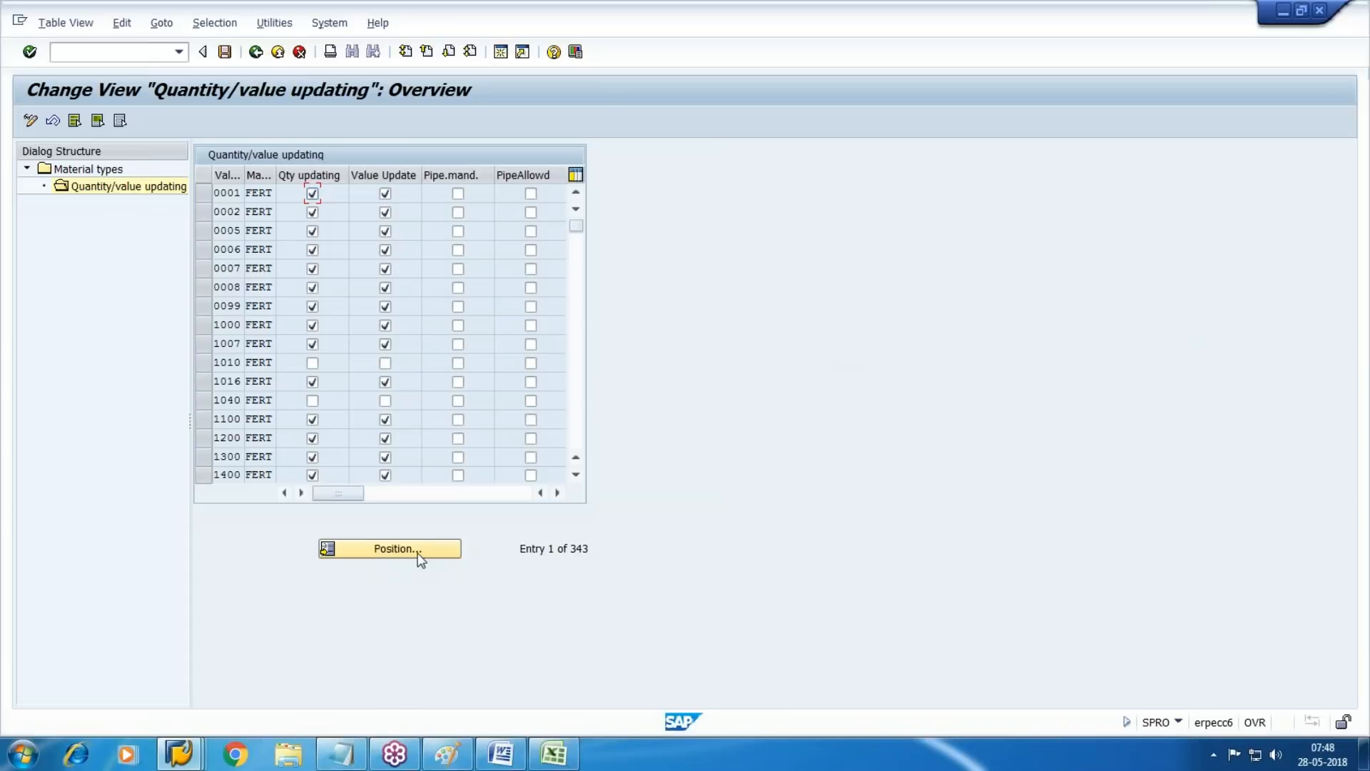
pyautogui.click(420, 549)
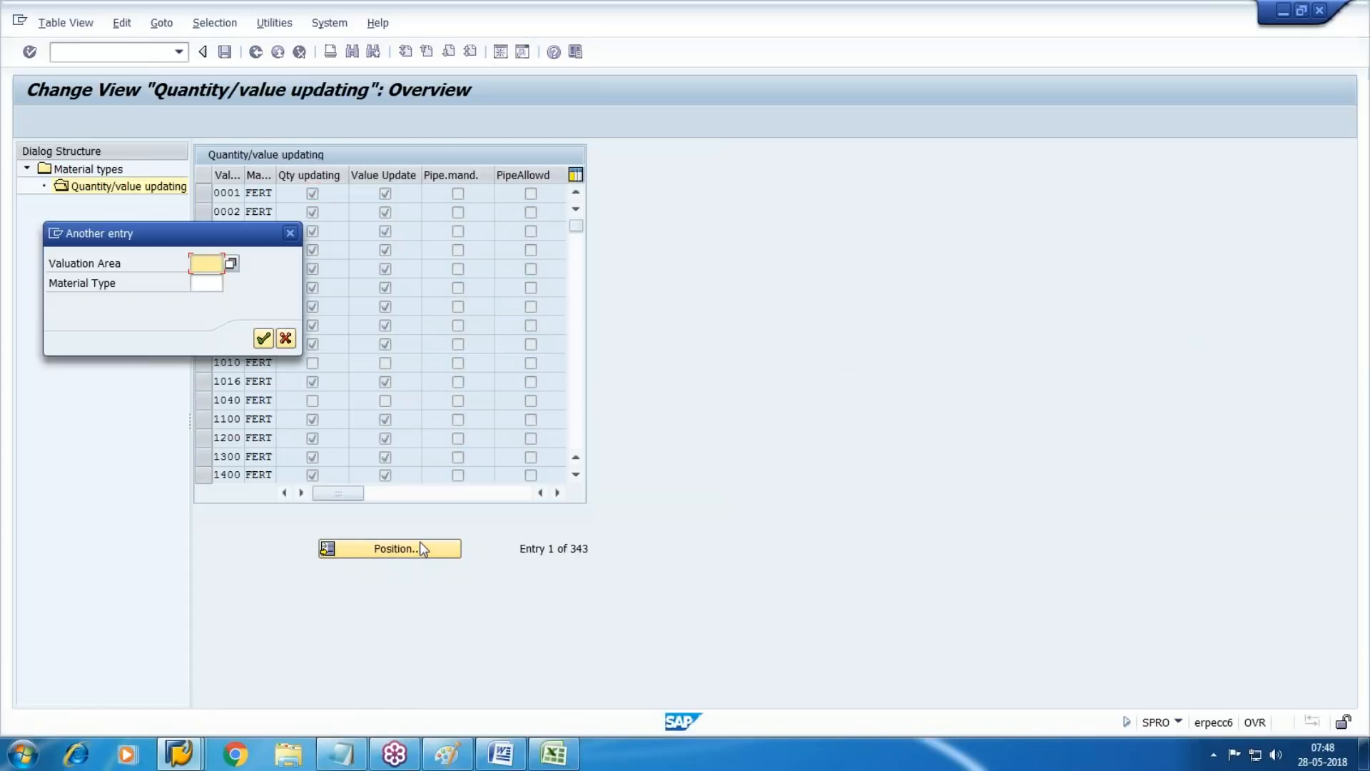
pyautogui.write('WM1')
pyautogui.press('Return')
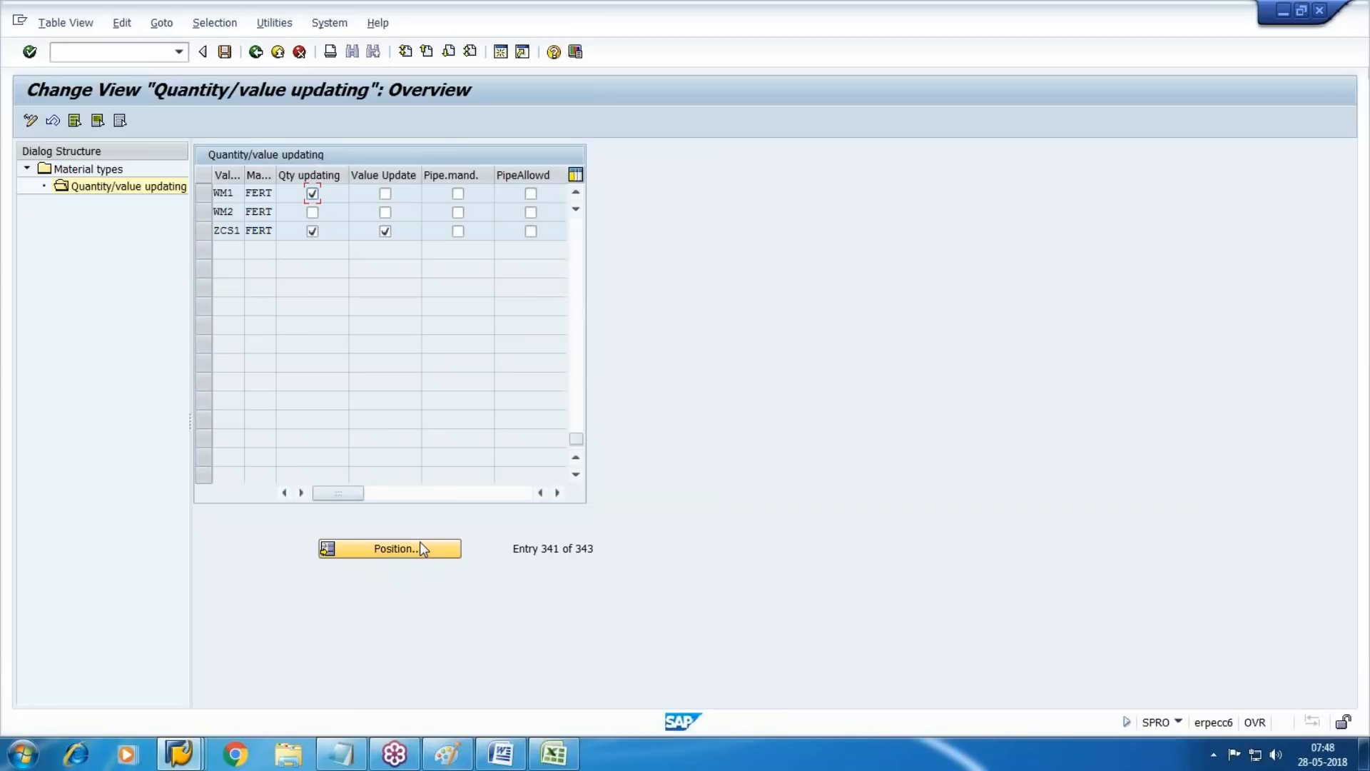
# Activate both quantity and value updating for FERT in valuation areas WM1 and WM2, and save
pyautogui.press('Tab')
pyautogui.click(312, 212)
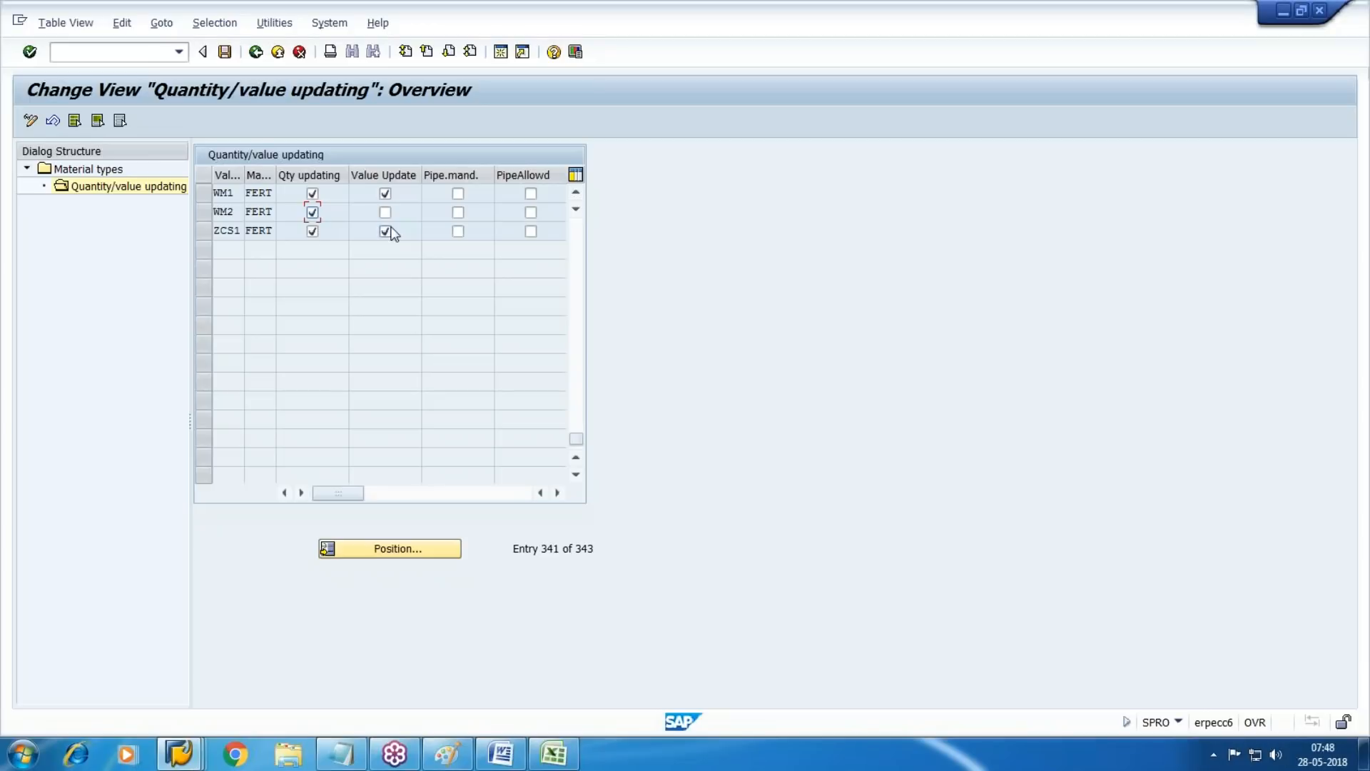
pyautogui.click(385, 212)
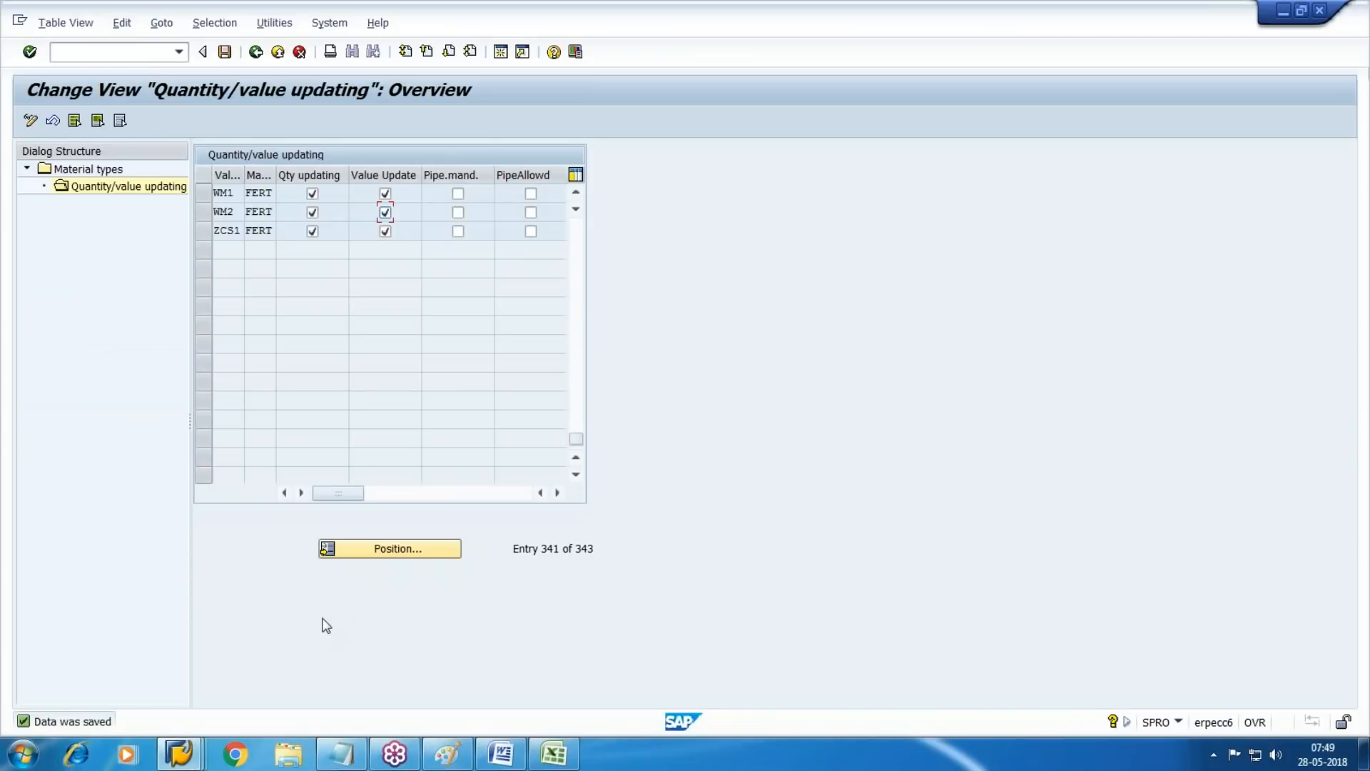
pyautogui.click(225, 52)
pyautogui.hotkey('ctrl', 's')
# Leave the FERT settings, return to the material types overview and position the list at material type ROH
pyautogui.press('F3')
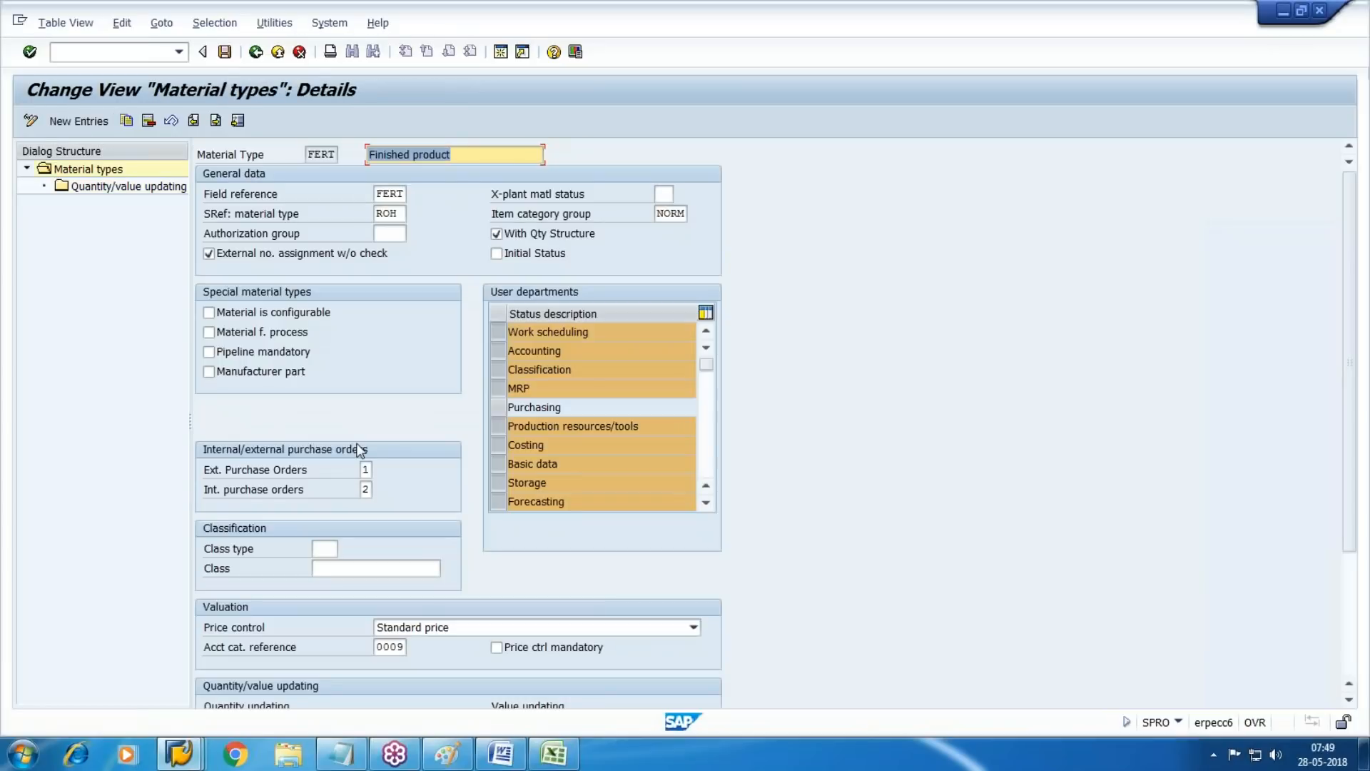
pyautogui.press('F3')
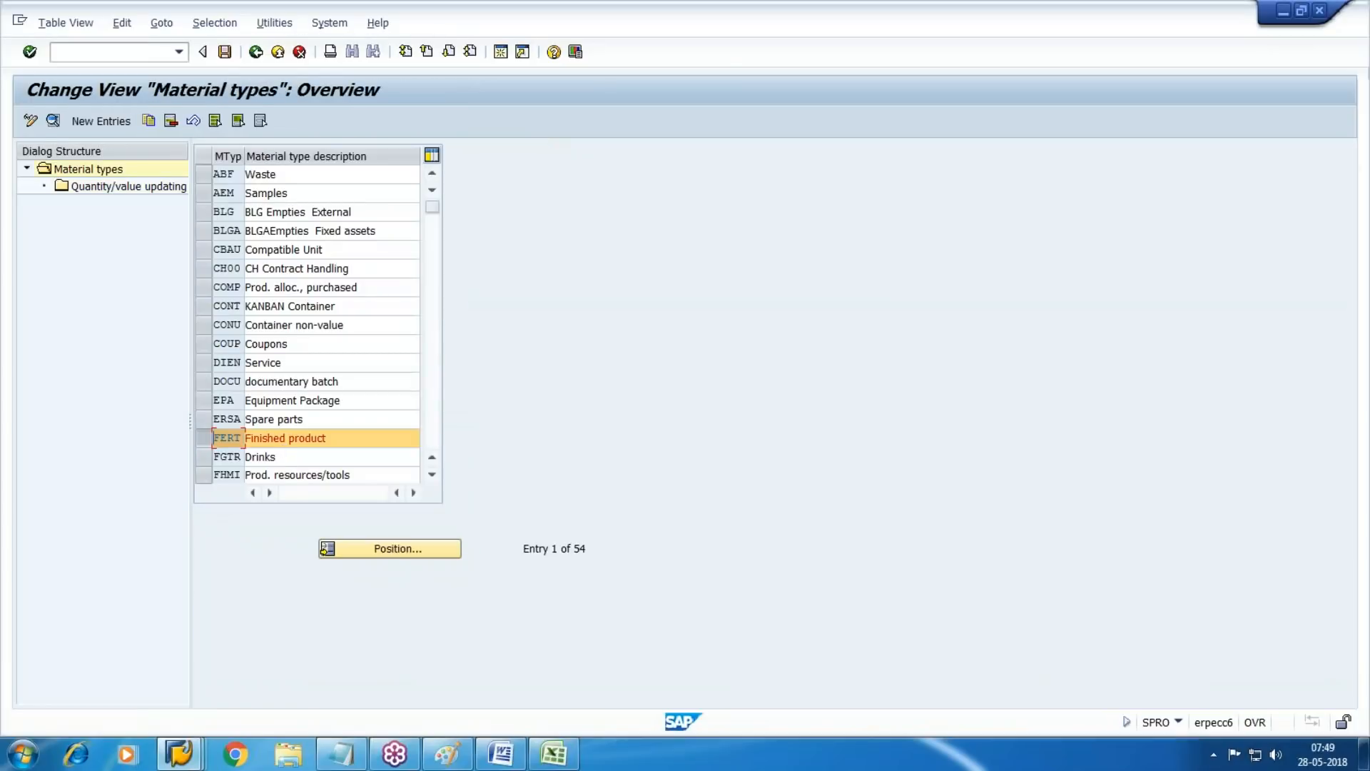
pyautogui.click(199, 438)
pyautogui.click(441, 551)
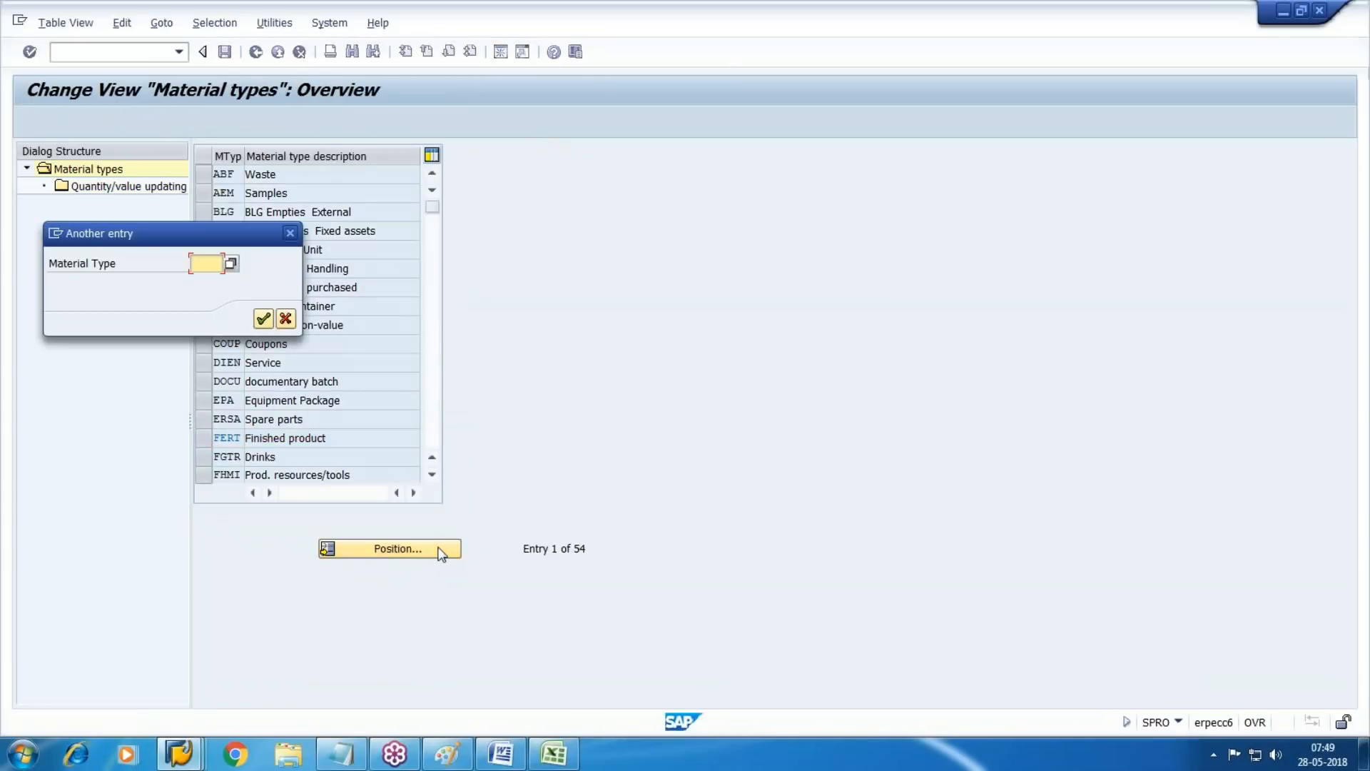
pyautogui.write('ROH')
pyautogui.press('Return')
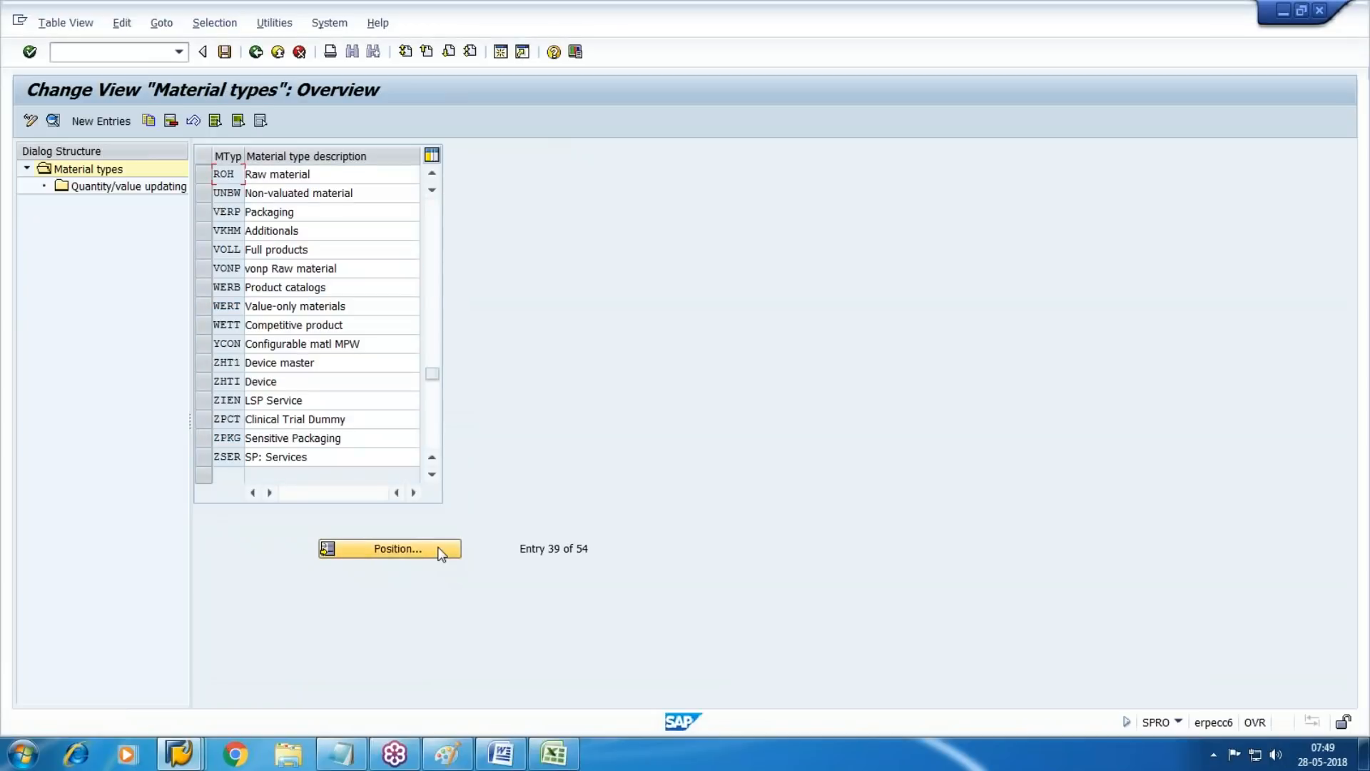
# Open the details of material type ROH and examine its valuation and quantity/value updating settings
pyautogui.click(203, 174)
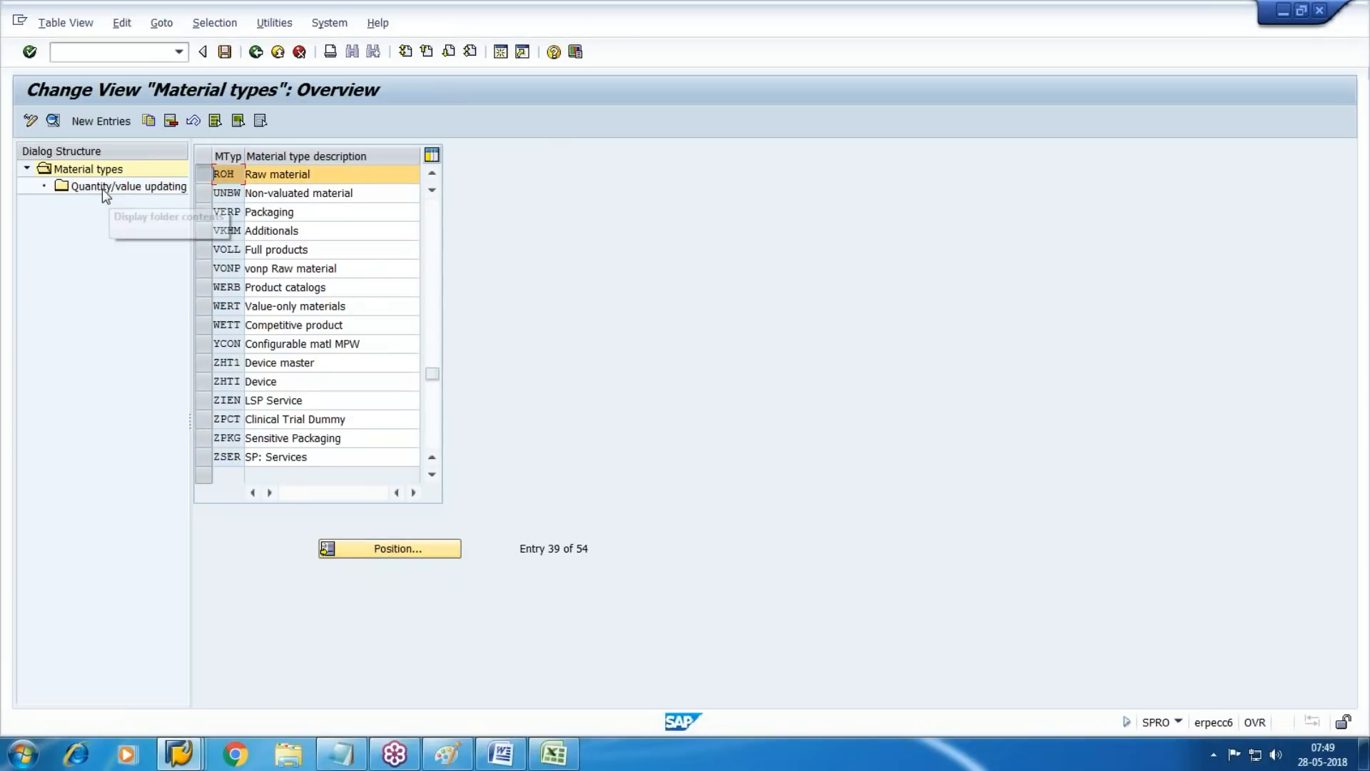
pyautogui.click(52, 120)
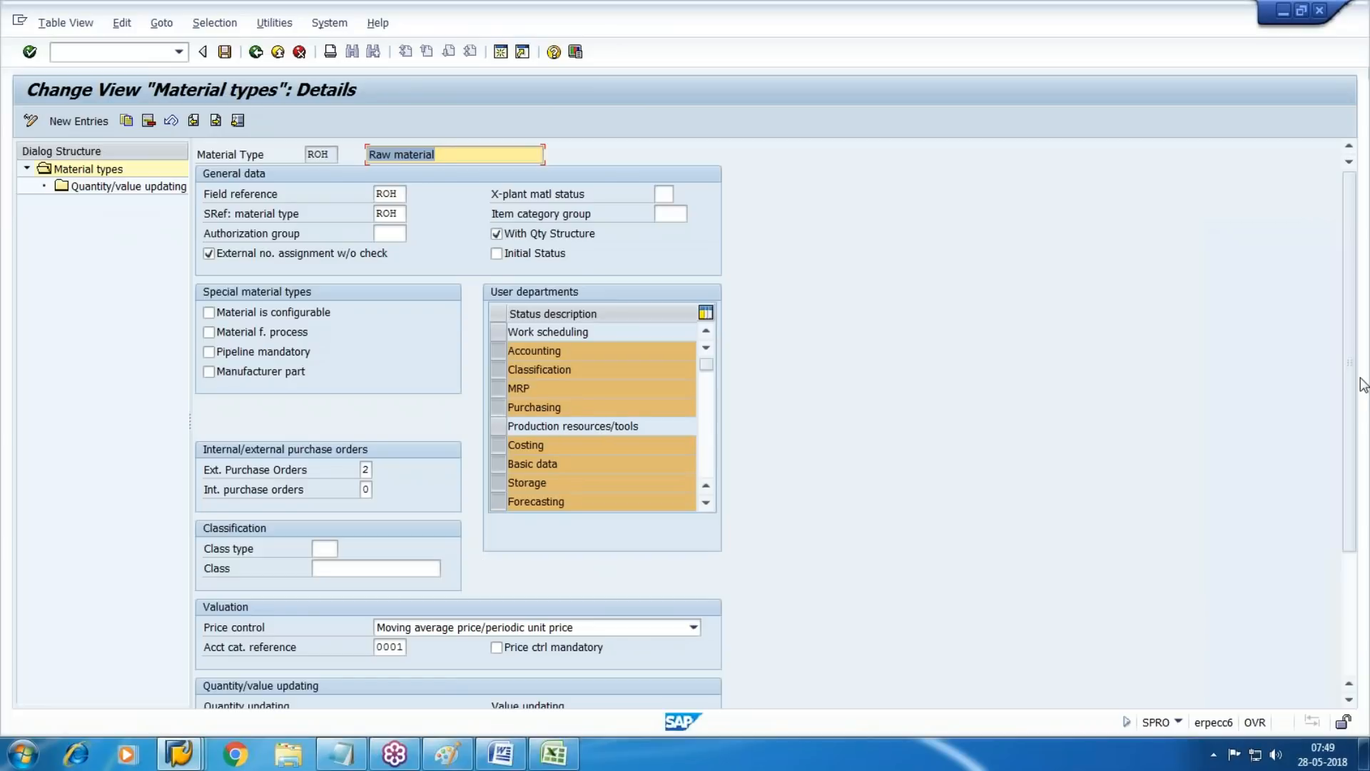
pyautogui.moveTo(1349, 343); pyautogui.dragTo(1349, 473)
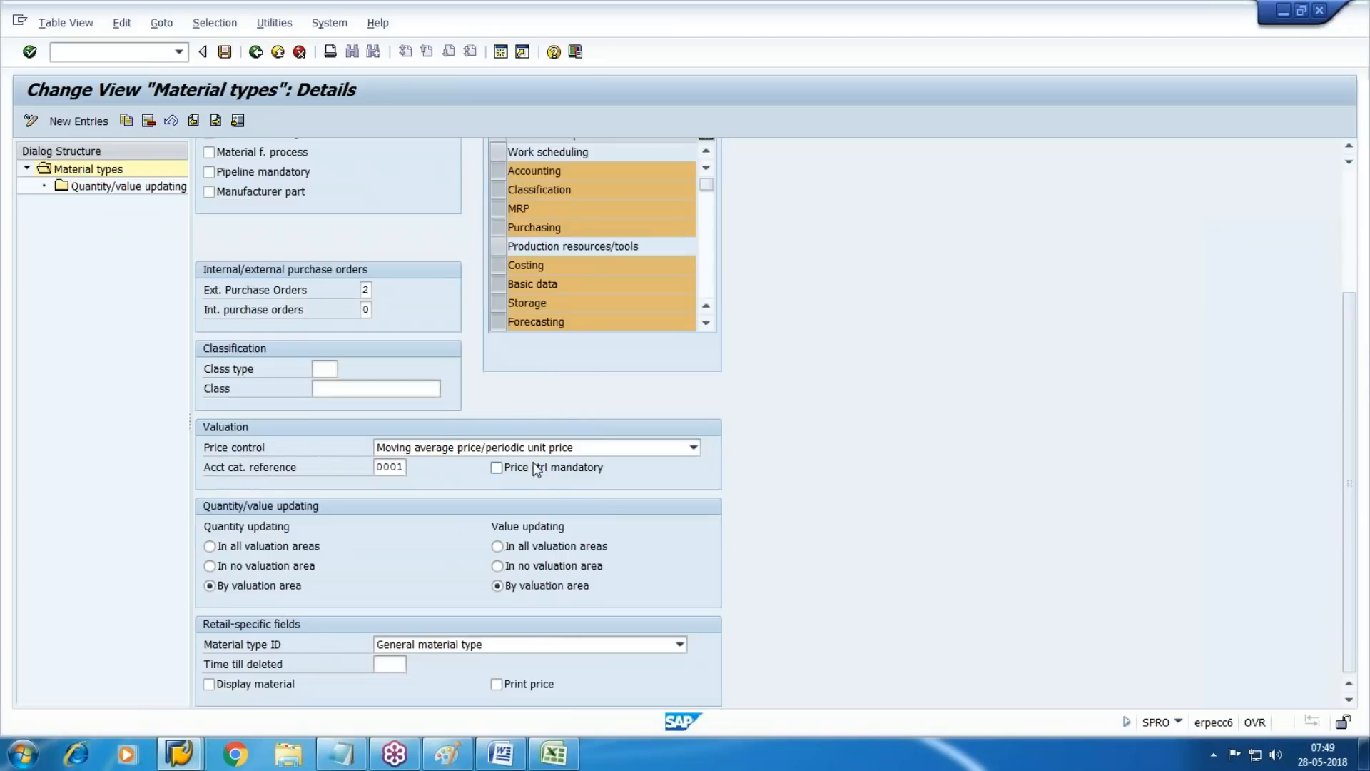
# Open the quantity/value updating settings of material type ROH and position the list at valuation area WM1
pyautogui.doubleClick(101, 187)
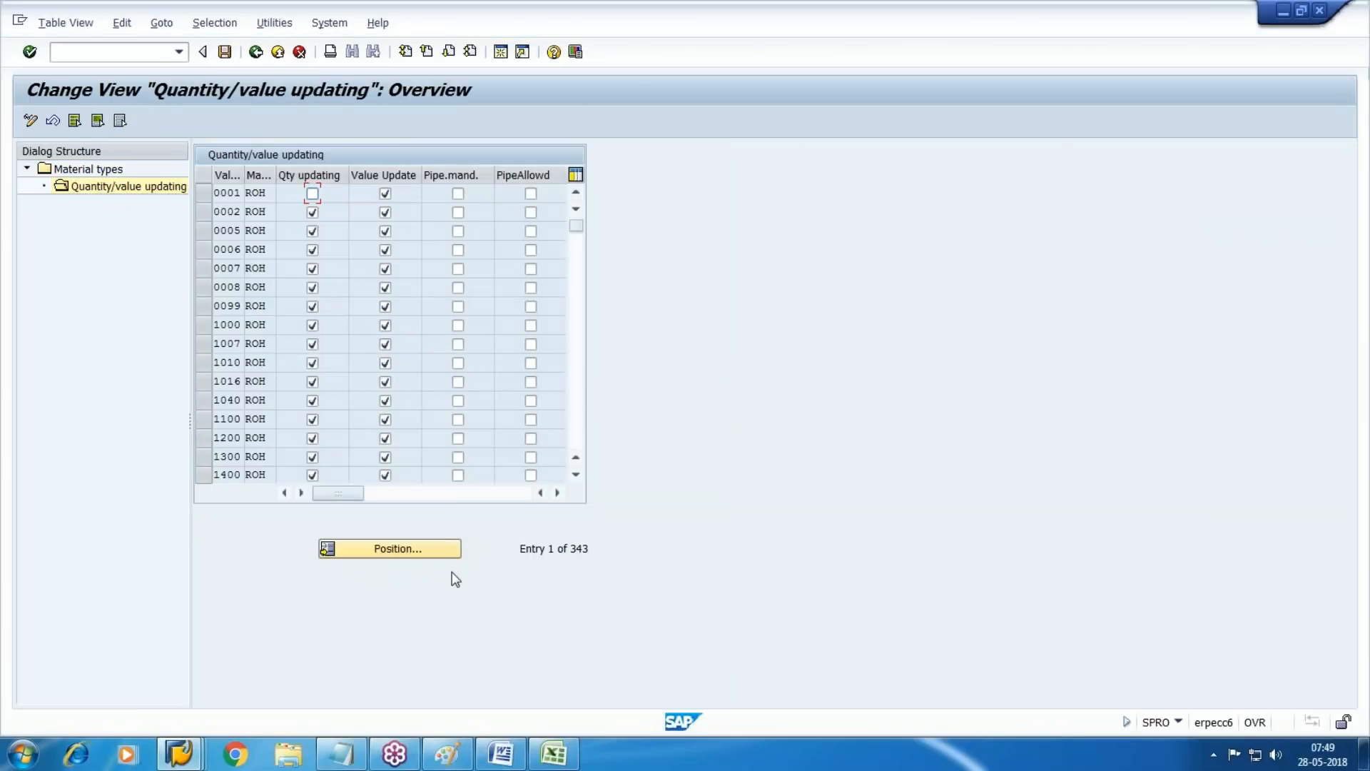
pyautogui.click(453, 550)
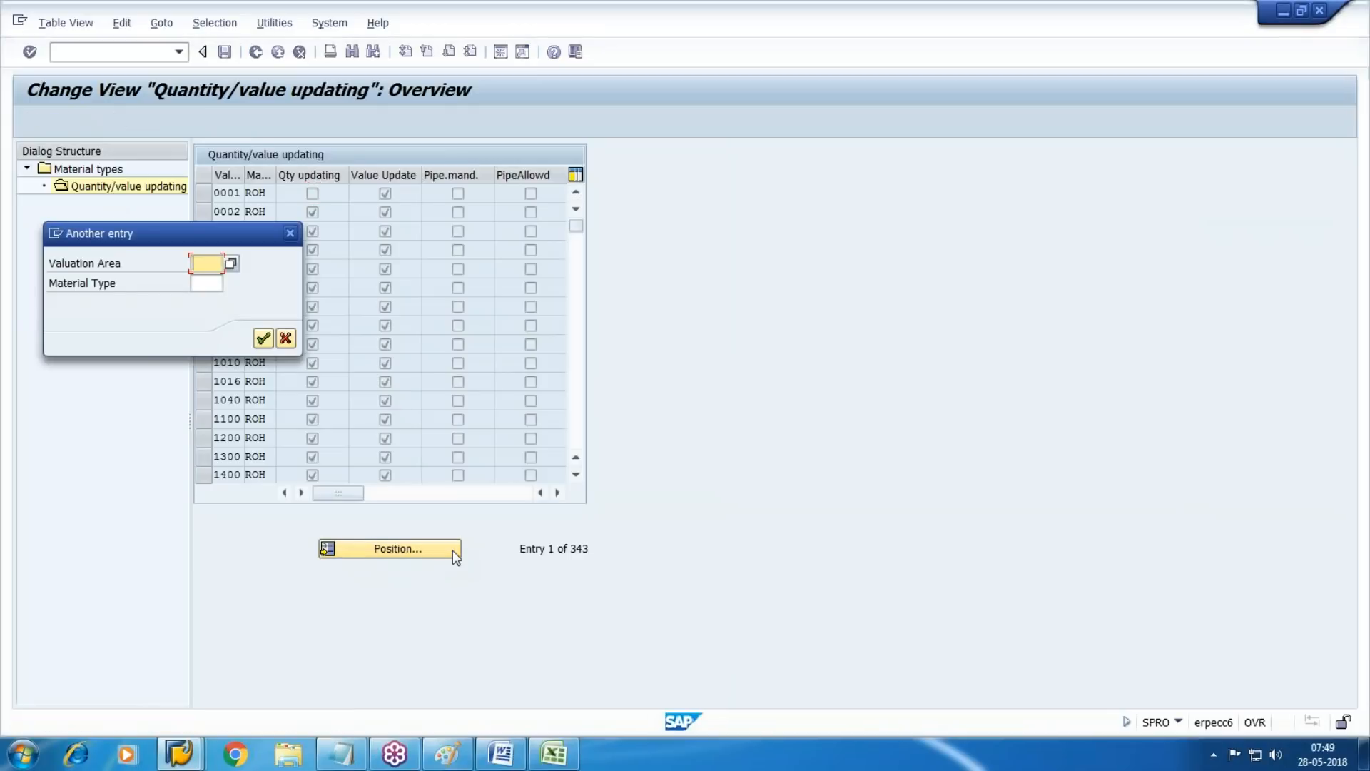
pyautogui.write('WM1')
pyautogui.press('Return')
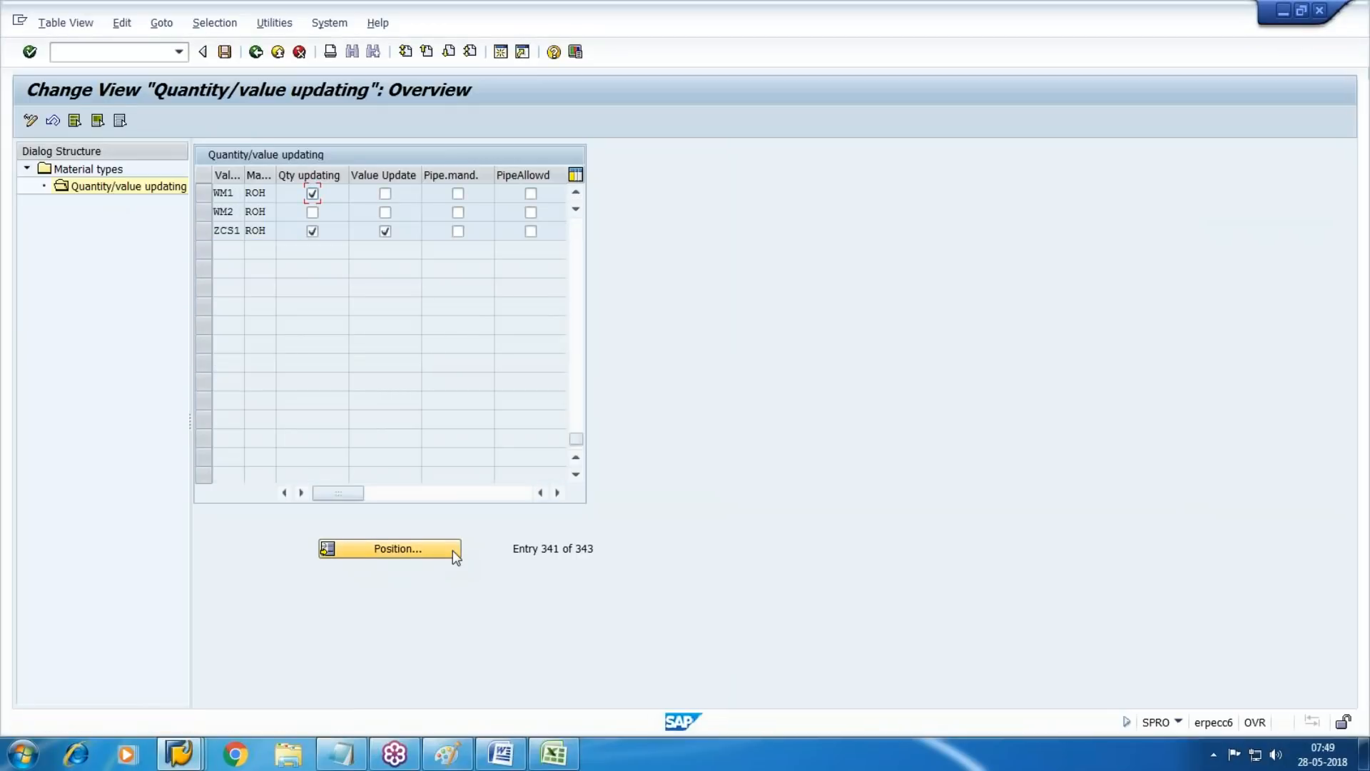
# Activate both quantity and value updating for ROH in valuation areas WM1 and WM2, and save
pyautogui.click(312, 212)
pyautogui.click(385, 213)
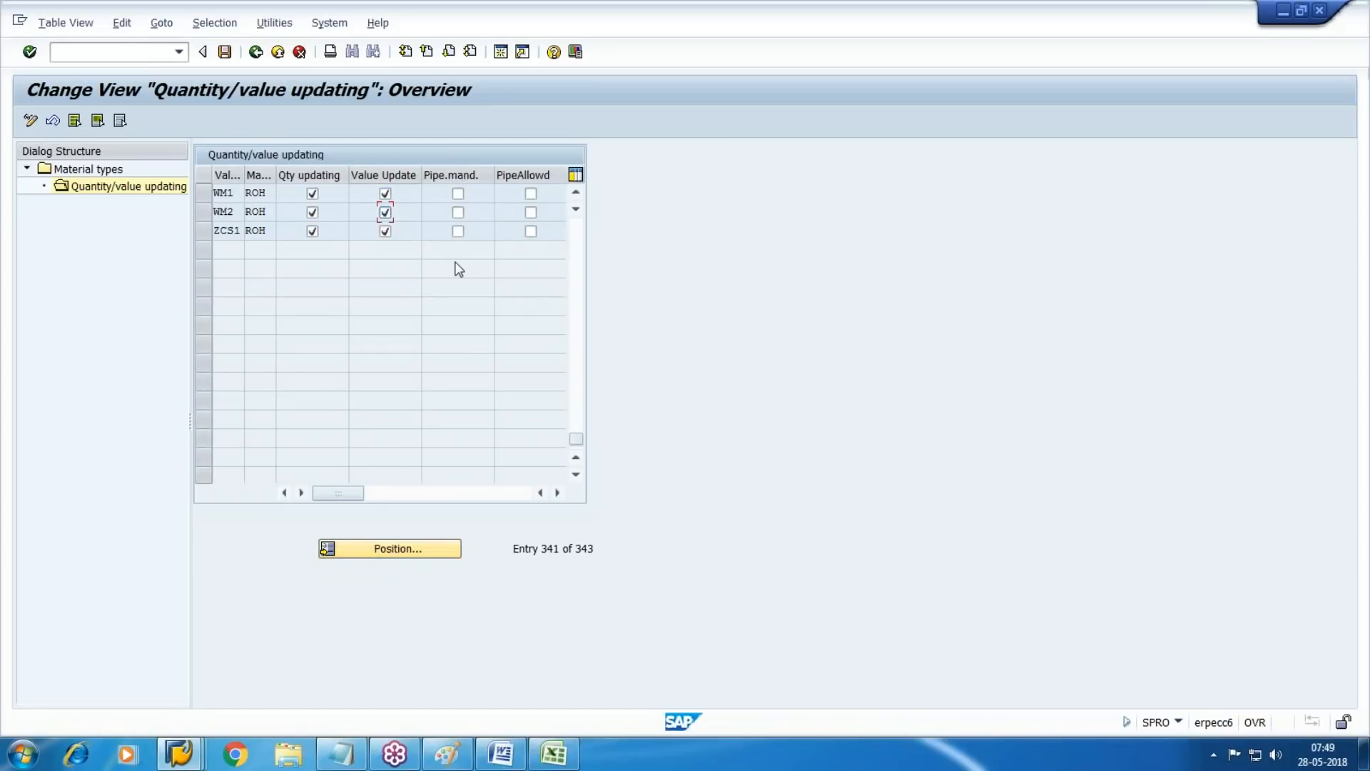
pyautogui.click(227, 56)
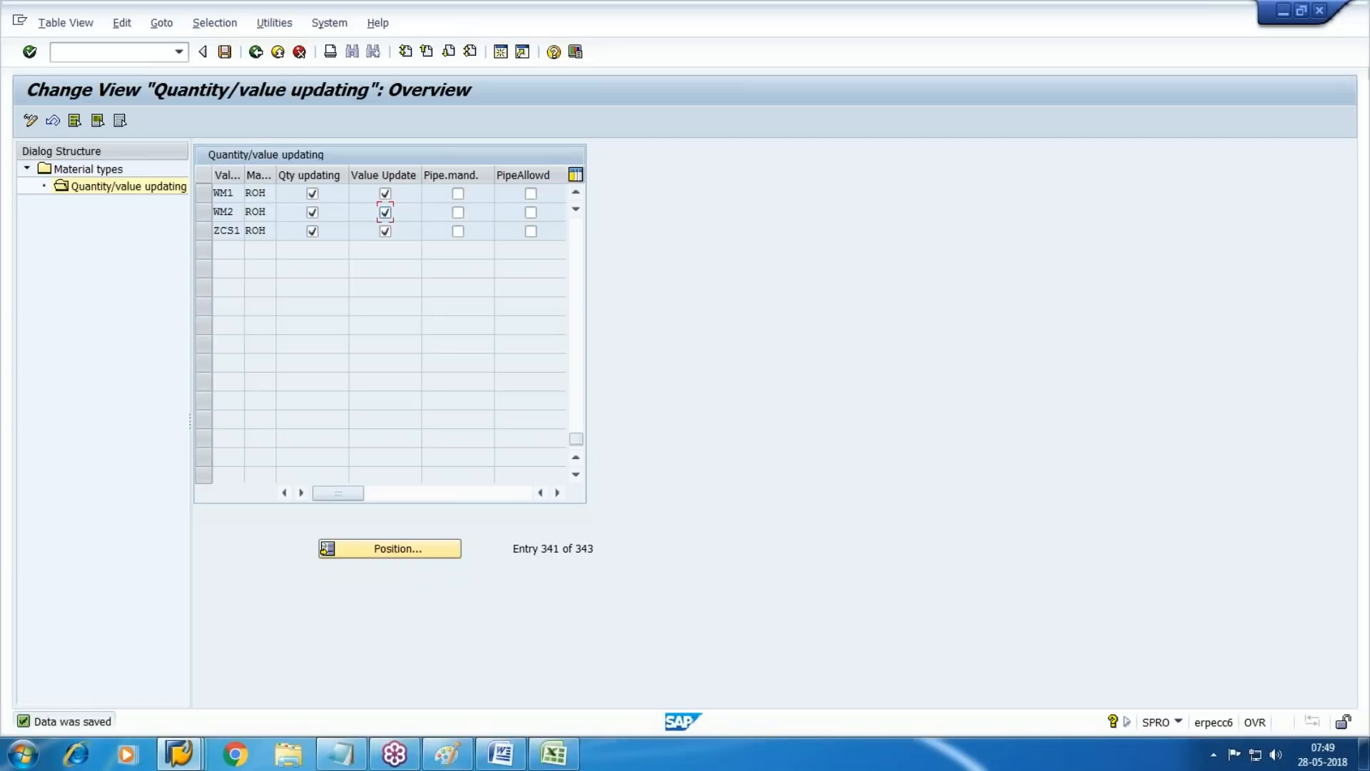
pyautogui.click(224, 53)
# Leave the ROH settings, return to the material types overview and position the list at material type HALB
pyautogui.press('F3')
pyautogui.press('F3')
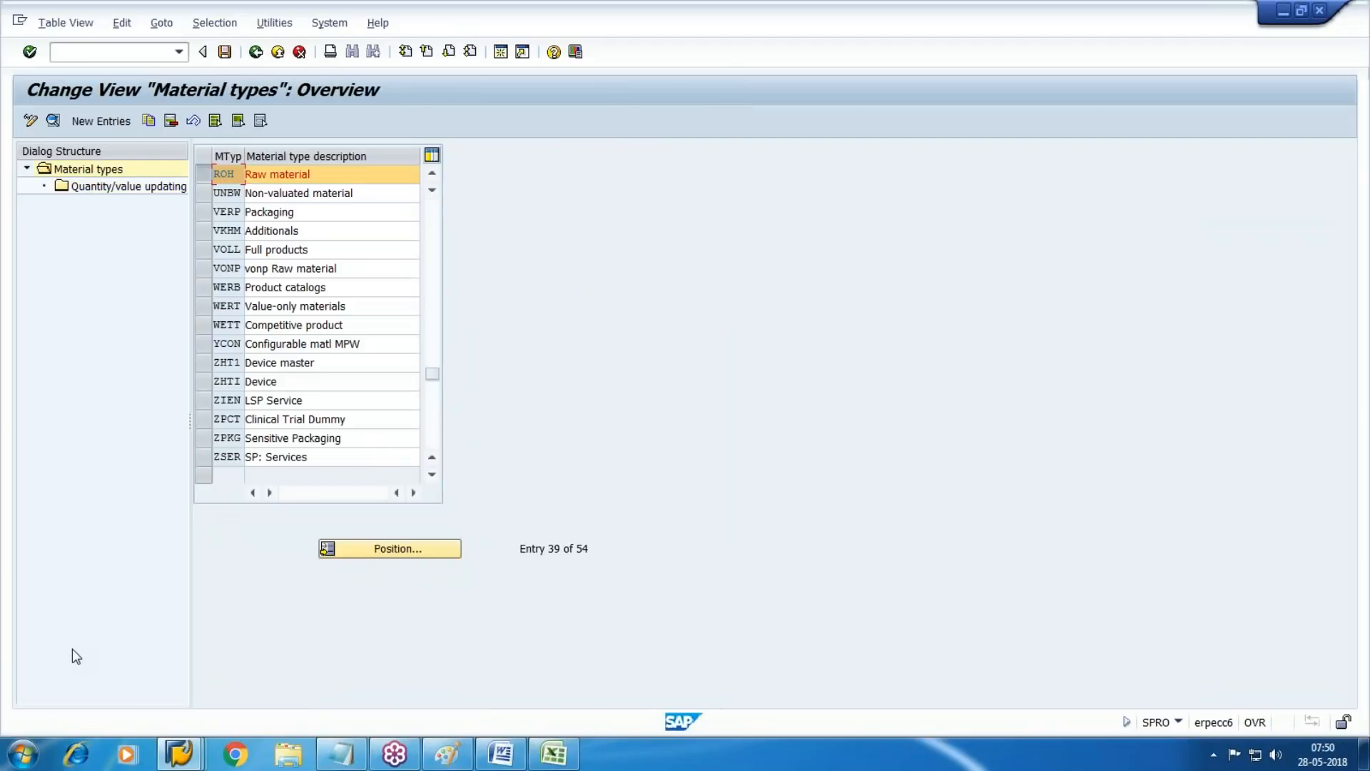
pyautogui.click(214, 173)
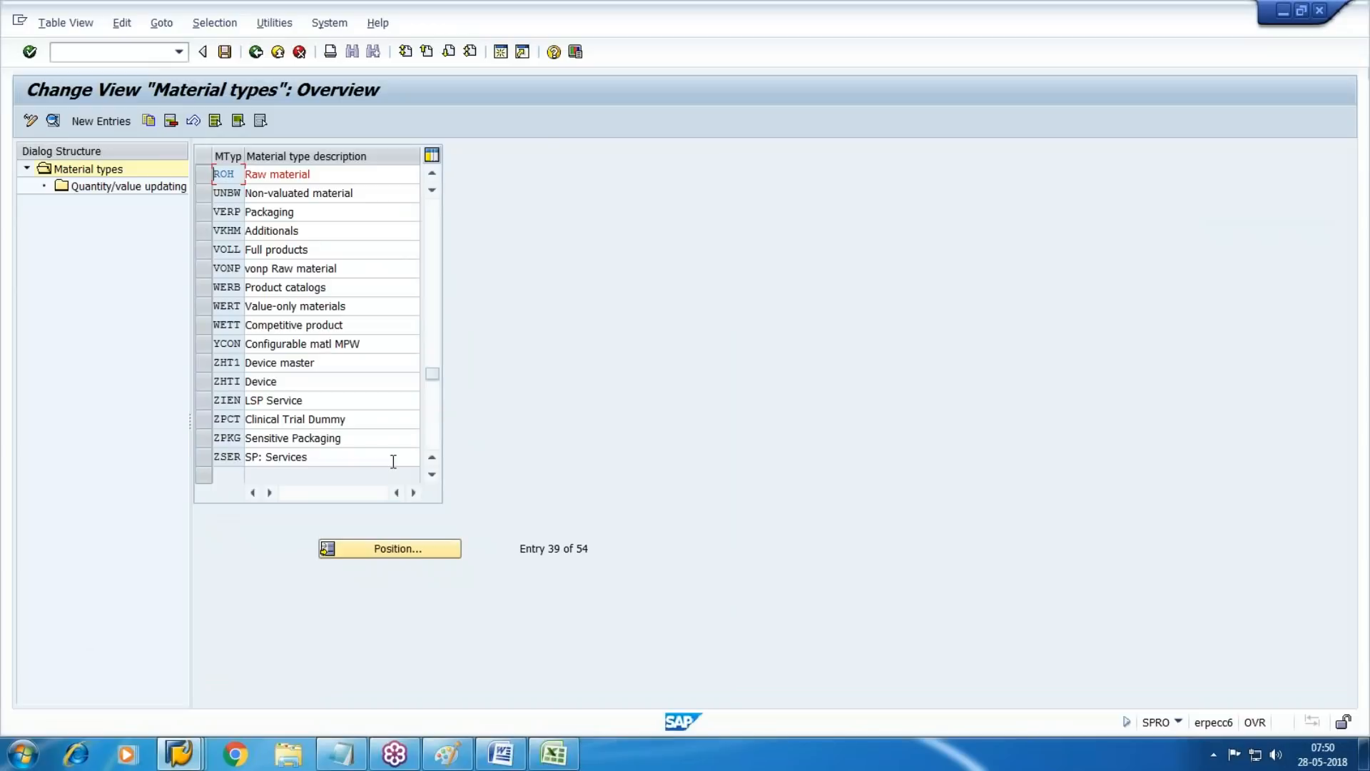
pyautogui.click(404, 551)
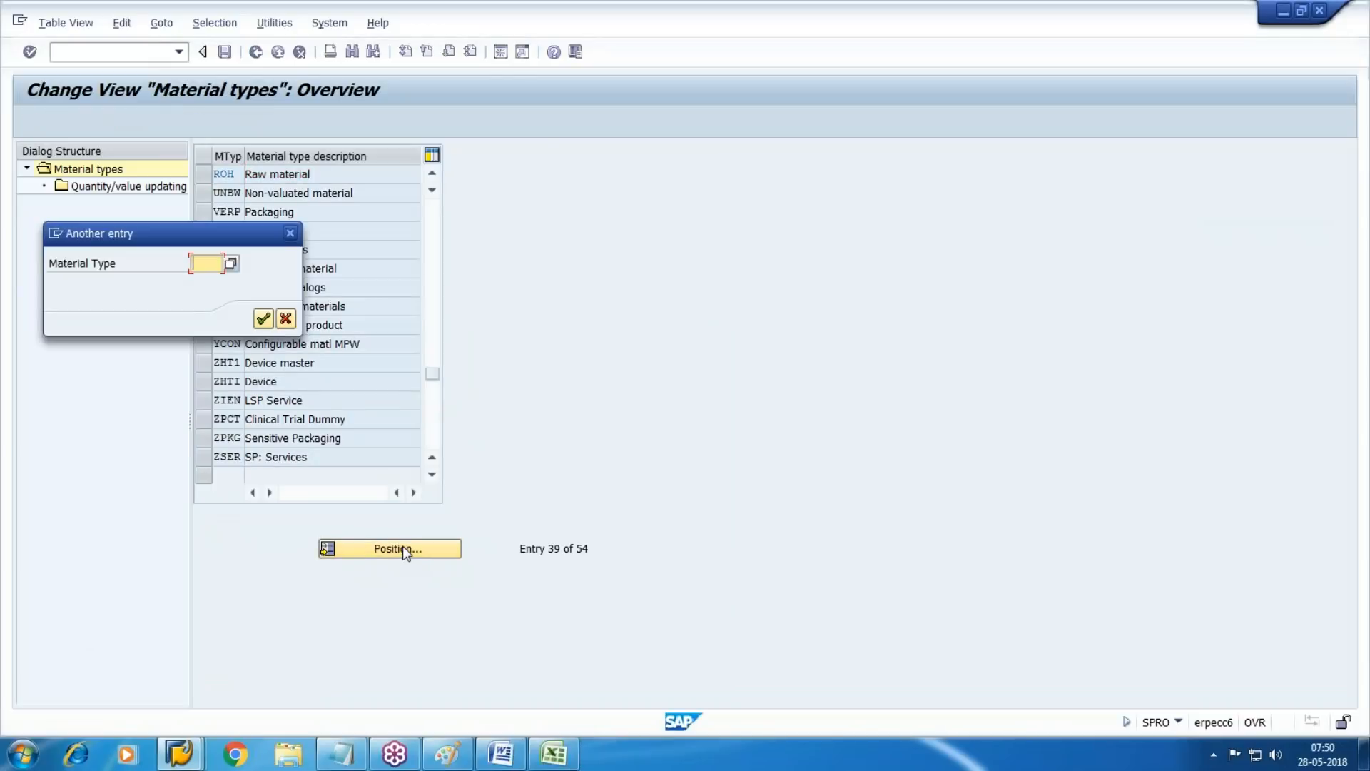
pyautogui.write('HALB')
pyautogui.press('Return')
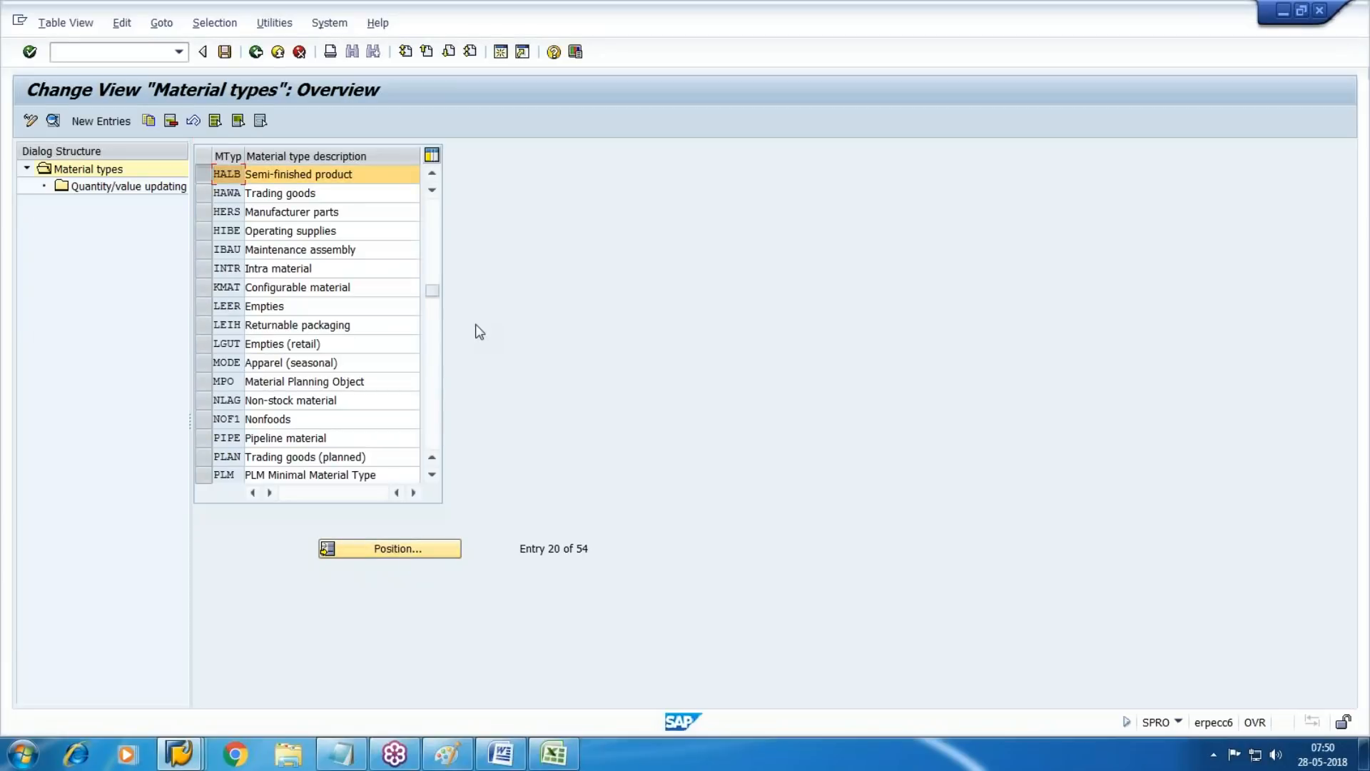
# Open the quantity/value updating settings of material type HALB and position the list at valuation area WM1
pyautogui.doubleClick(64, 187)
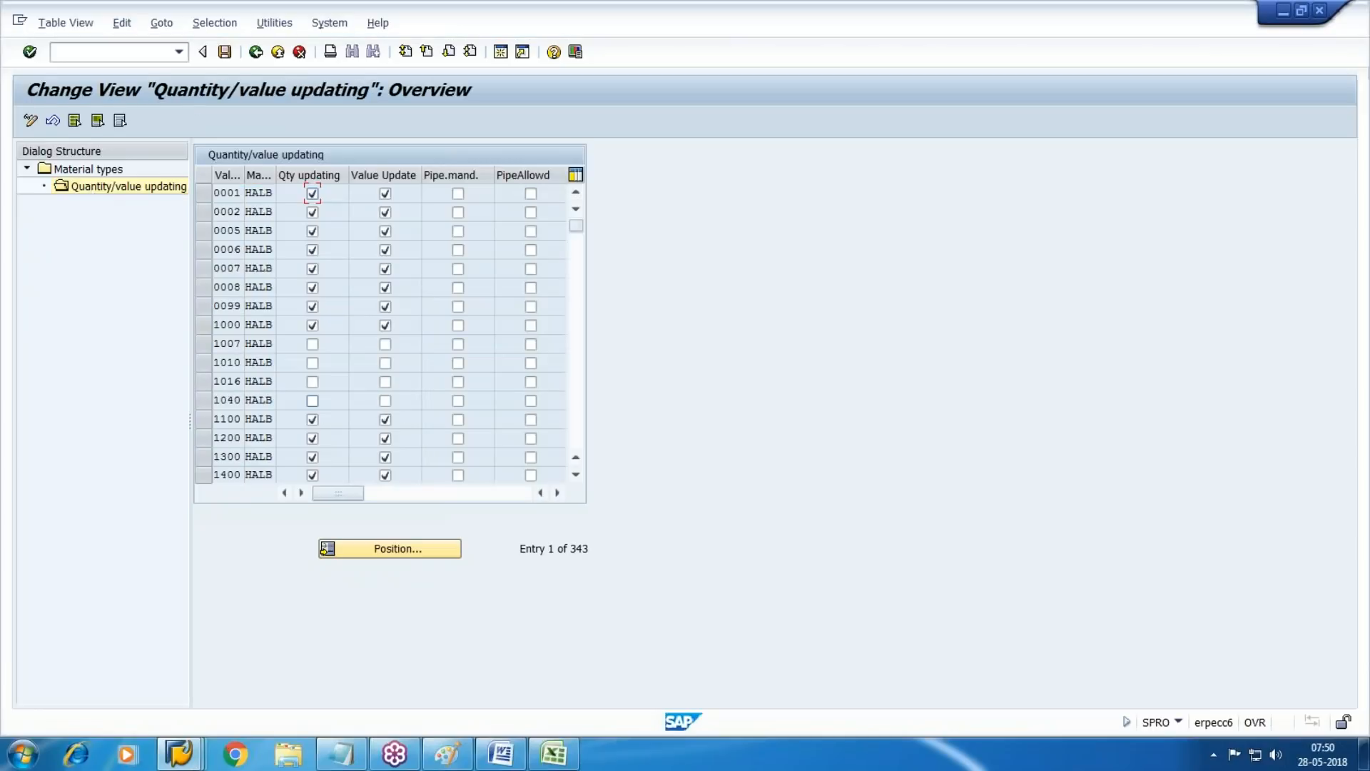
pyautogui.click(418, 553)
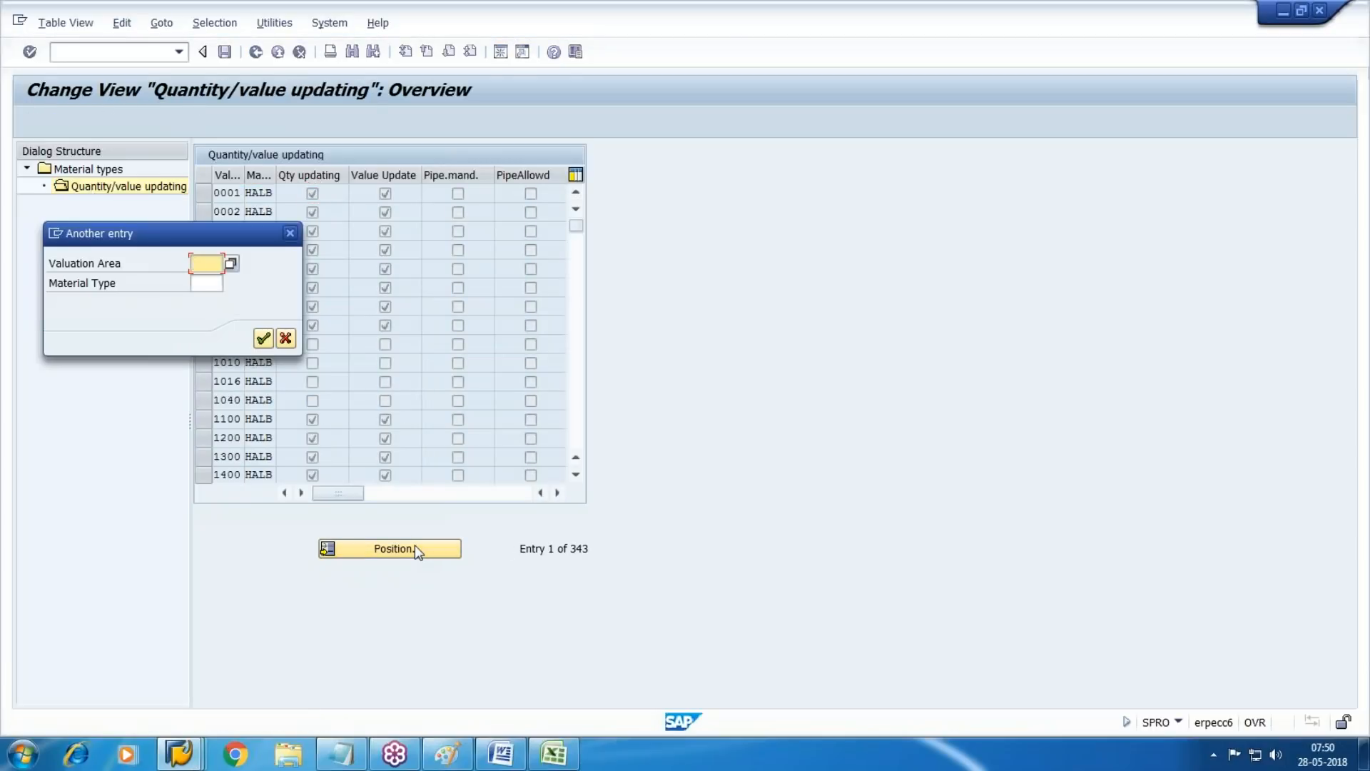
pyautogui.write('WM1')
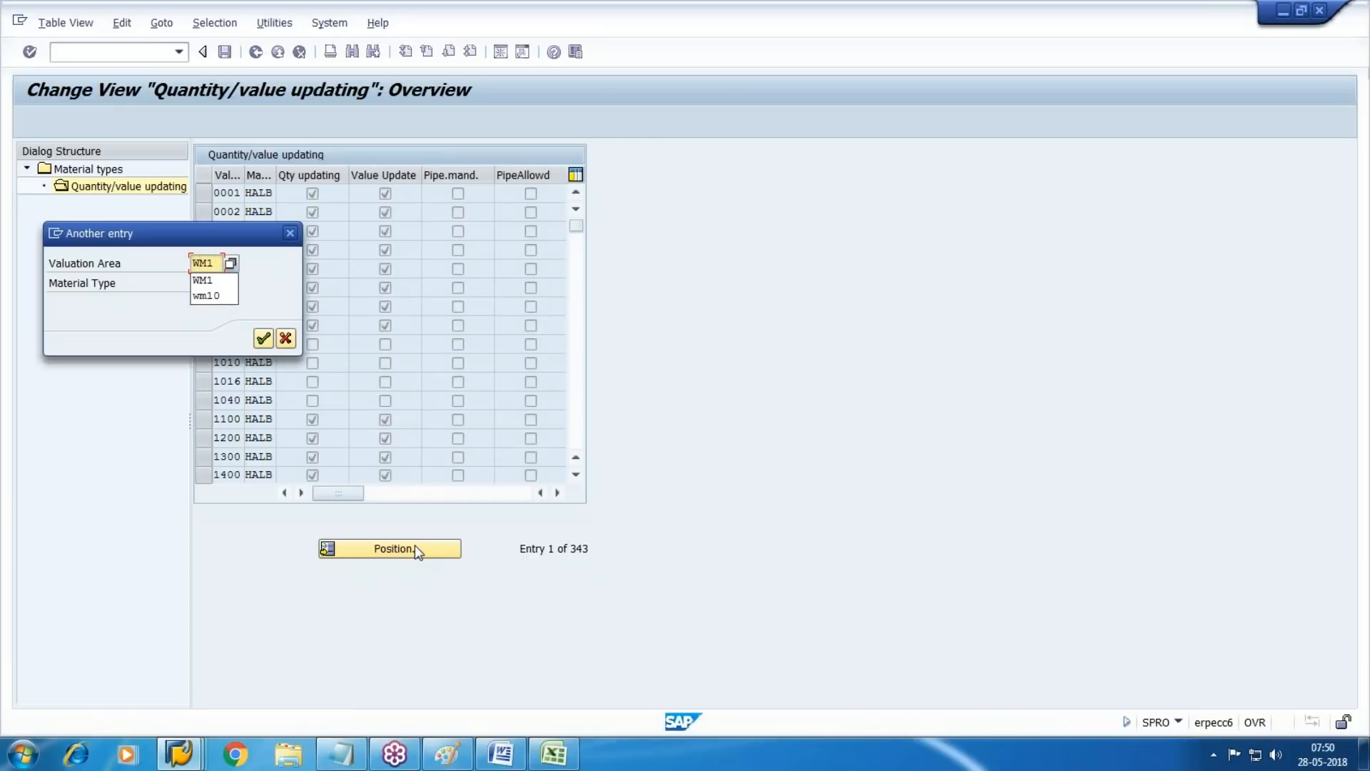
pyautogui.press('Return')
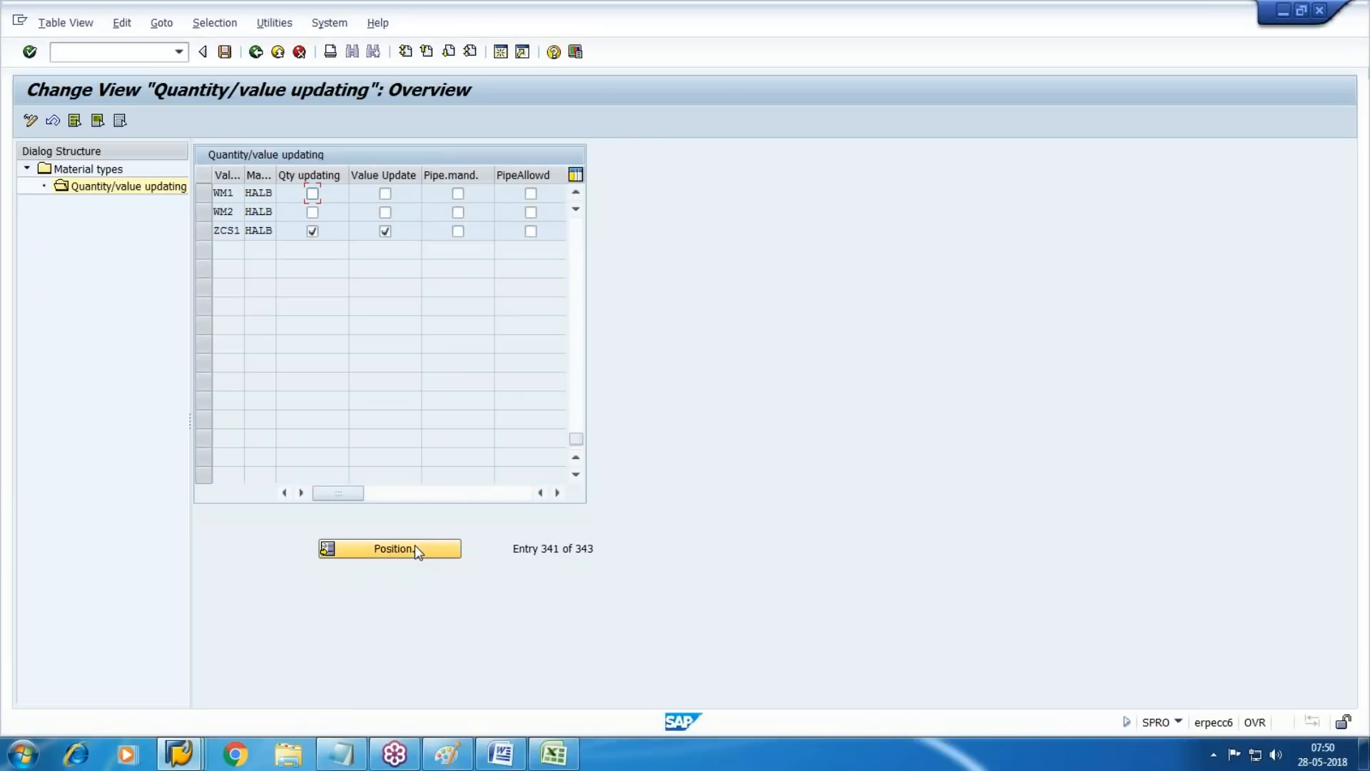
# Activate both quantity and value updating for HALB in valuation areas WM1 and WM2, and save
pyautogui.click(312, 194)
pyautogui.click(386, 193)
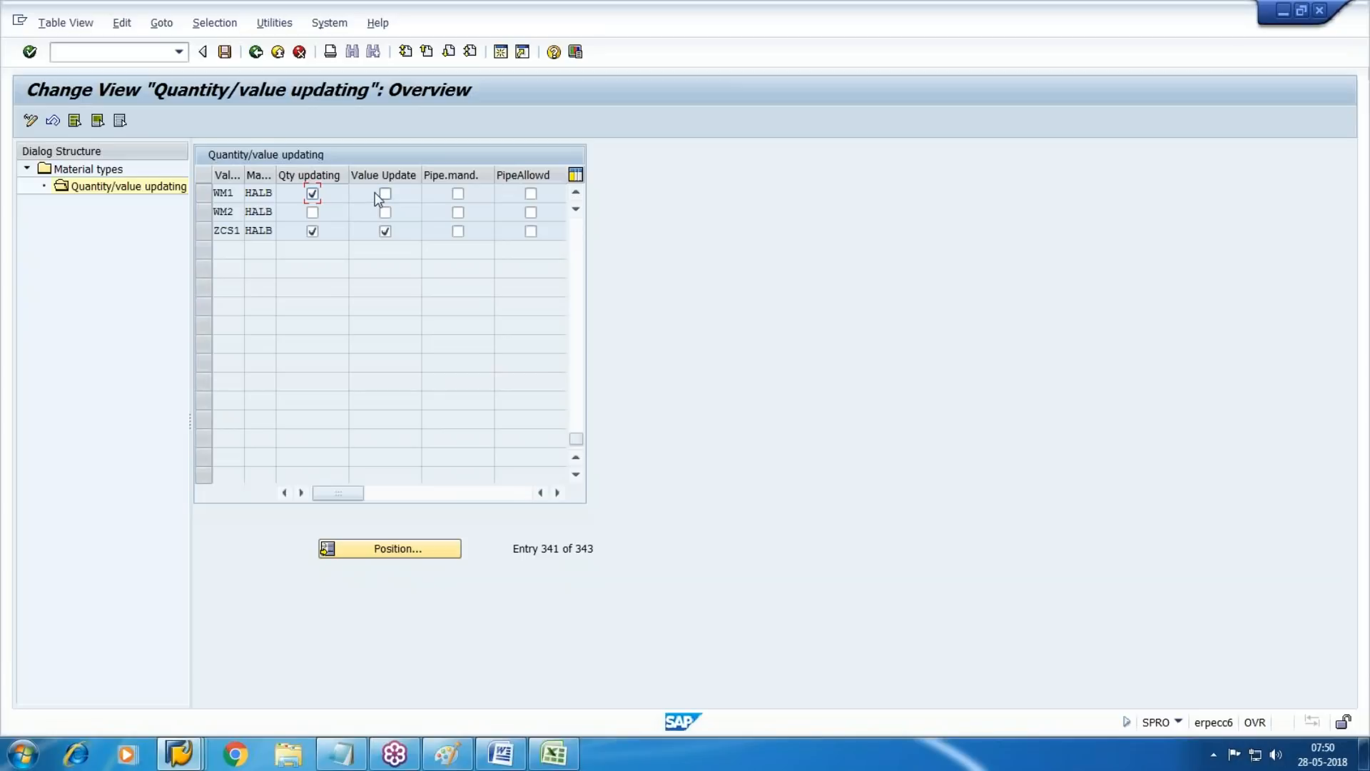
pyautogui.click(311, 212)
pyautogui.click(385, 212)
pyautogui.click(224, 52)
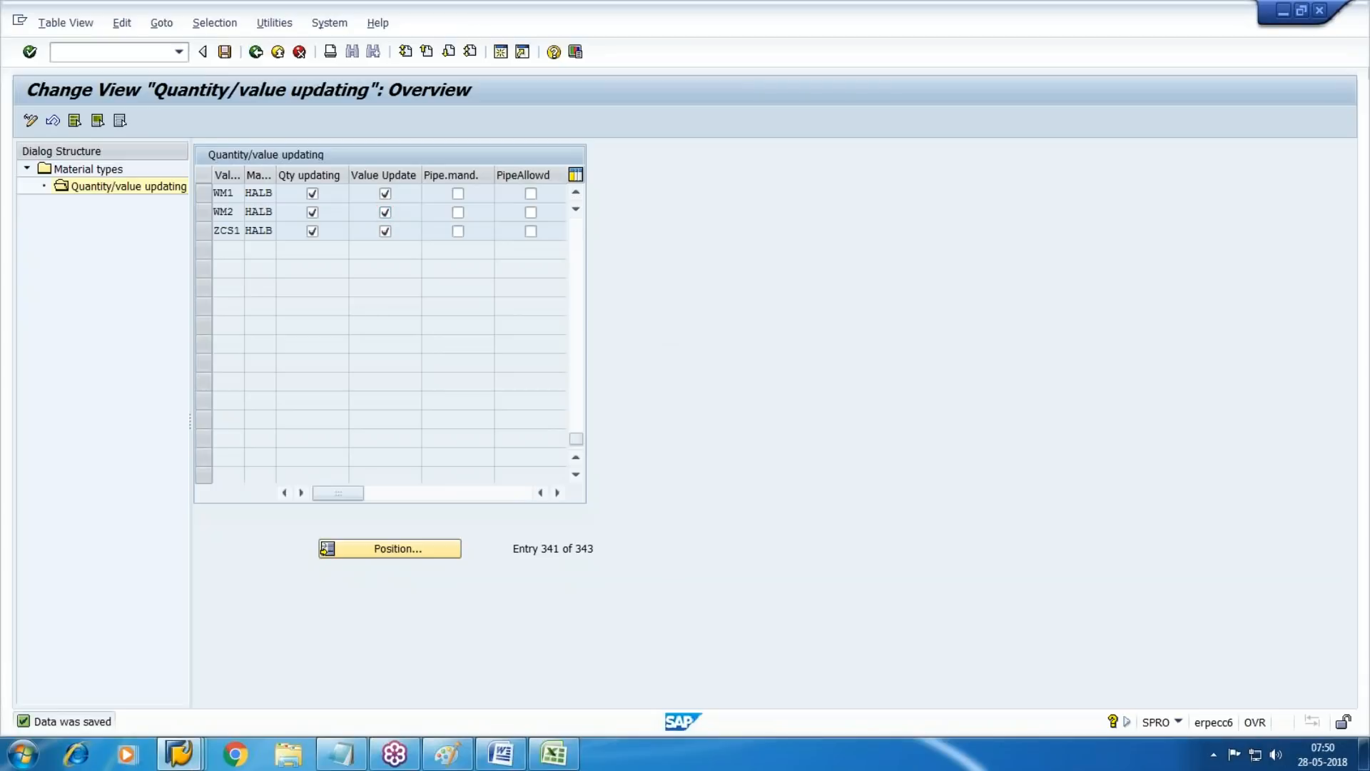
# Leave the HALB settings, return to the material types overview and position the list at material type VERP
pyautogui.press('F3')
pyautogui.click(396, 548)
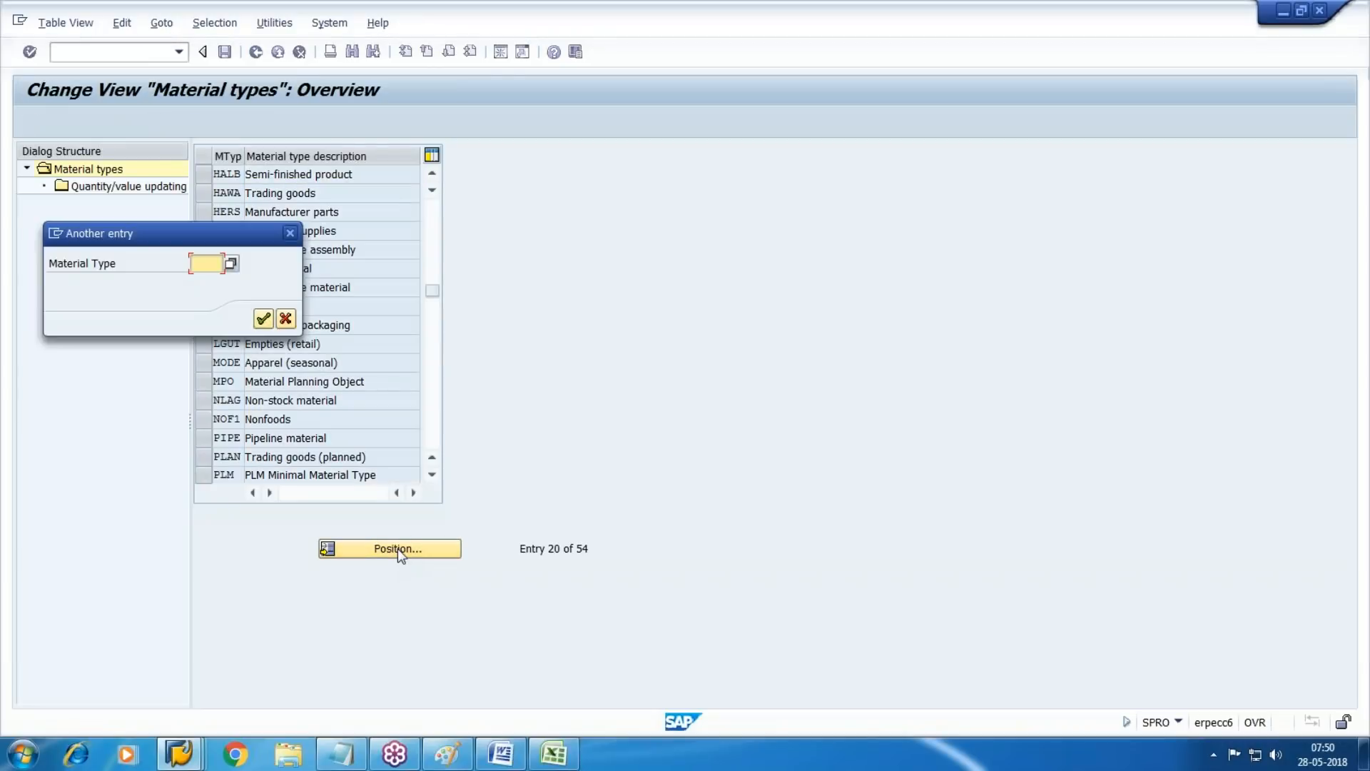
pyautogui.write('VERP')
pyautogui.press('Return')
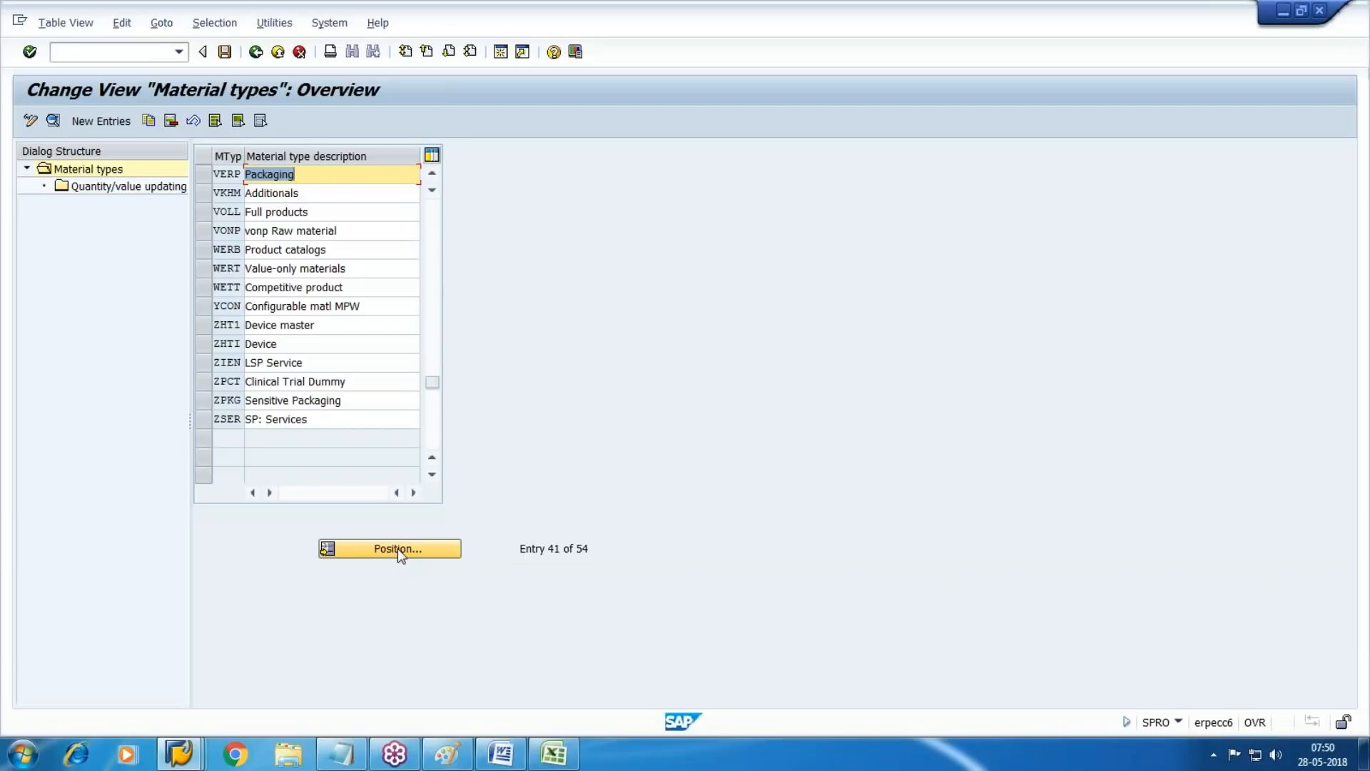
# Open the quantity/value updating settings of material type VERP and position the list at valuation area WM1
pyautogui.click(205, 177)
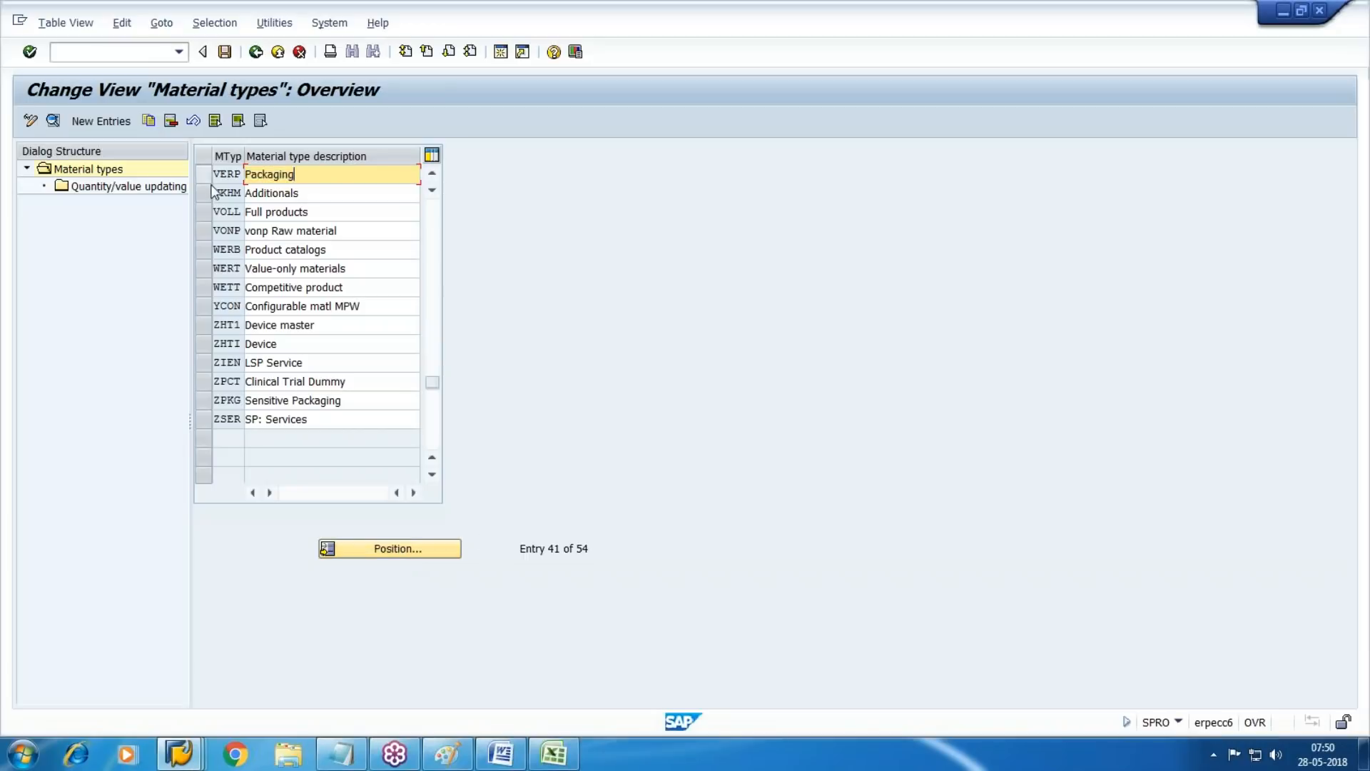
pyautogui.click(204, 175)
pyautogui.doubleClick(100, 188)
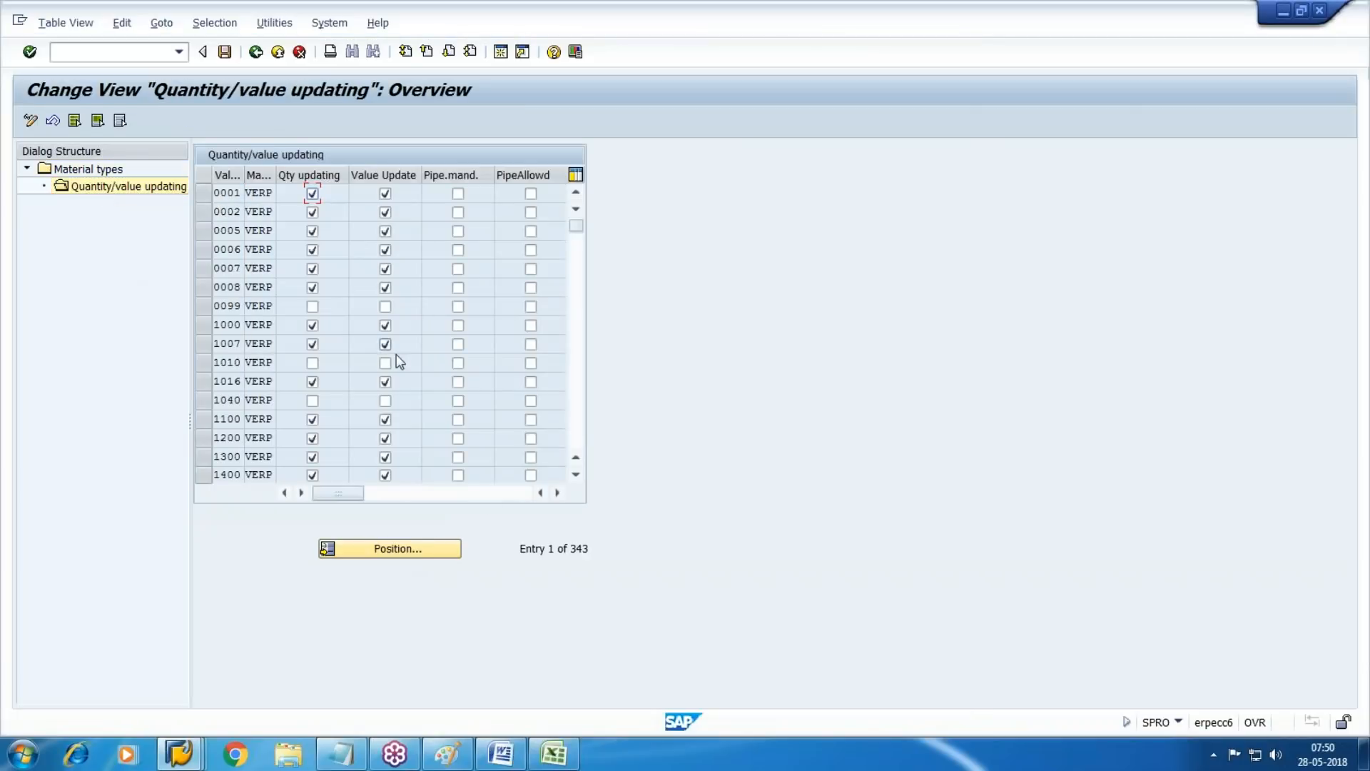
pyautogui.click(437, 544)
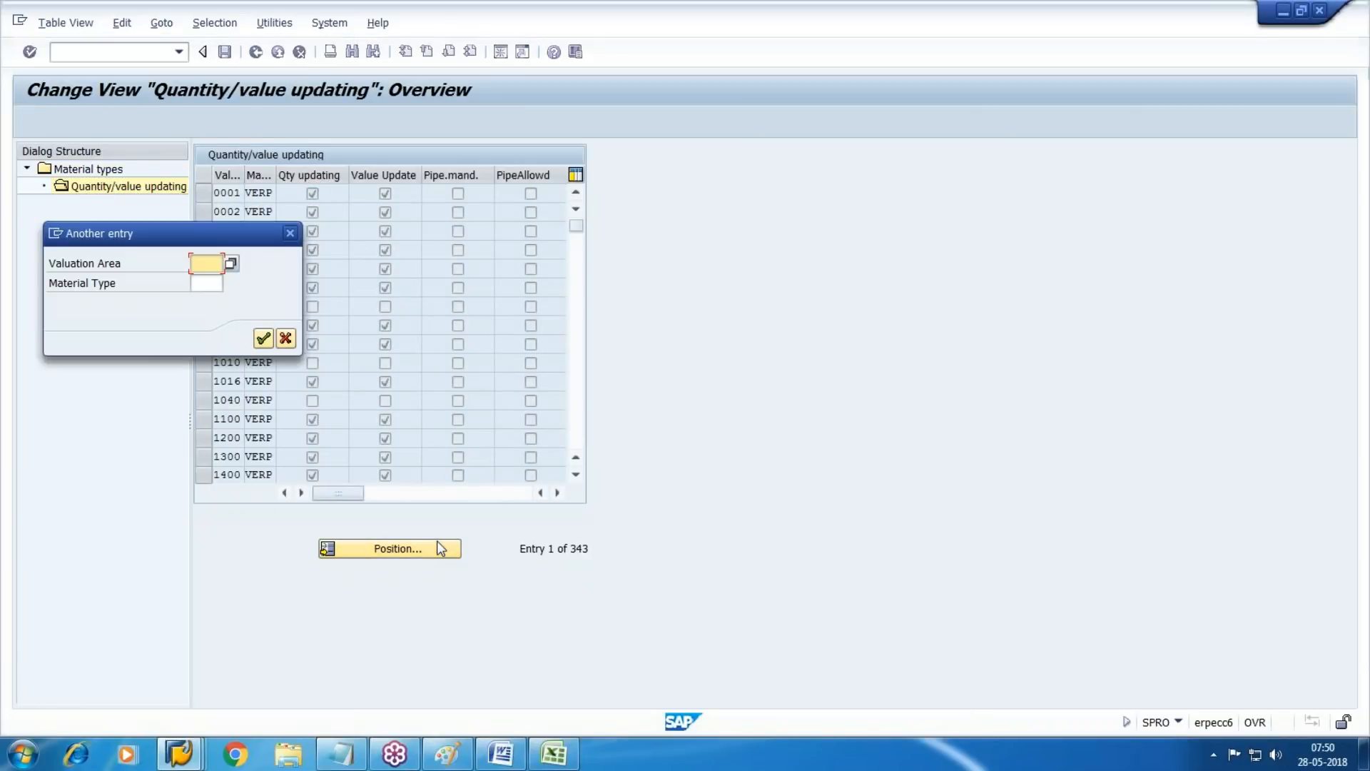
pyautogui.write('WM1')
pyautogui.press('Return')
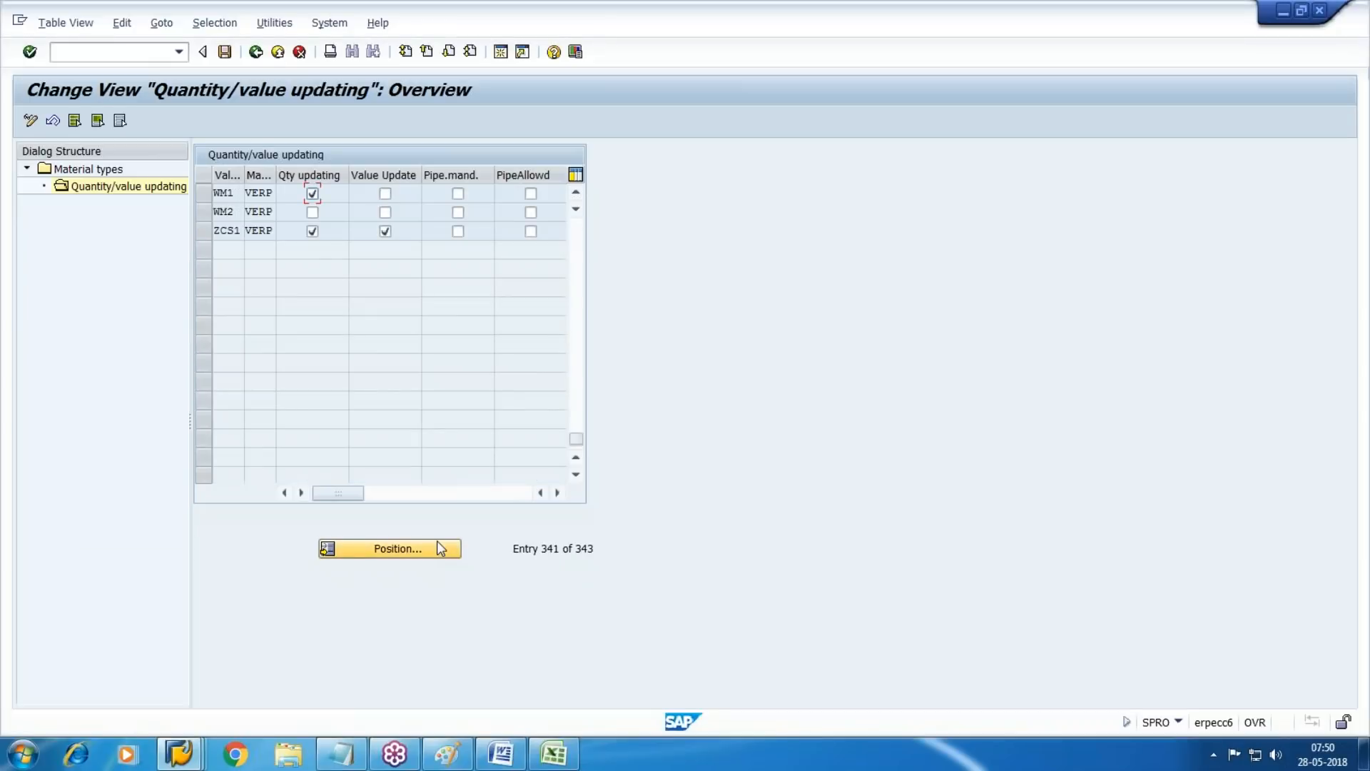
# Activate both quantity and value updating for VERP in valuation areas WM1 and WM2, and save
pyautogui.press('space')
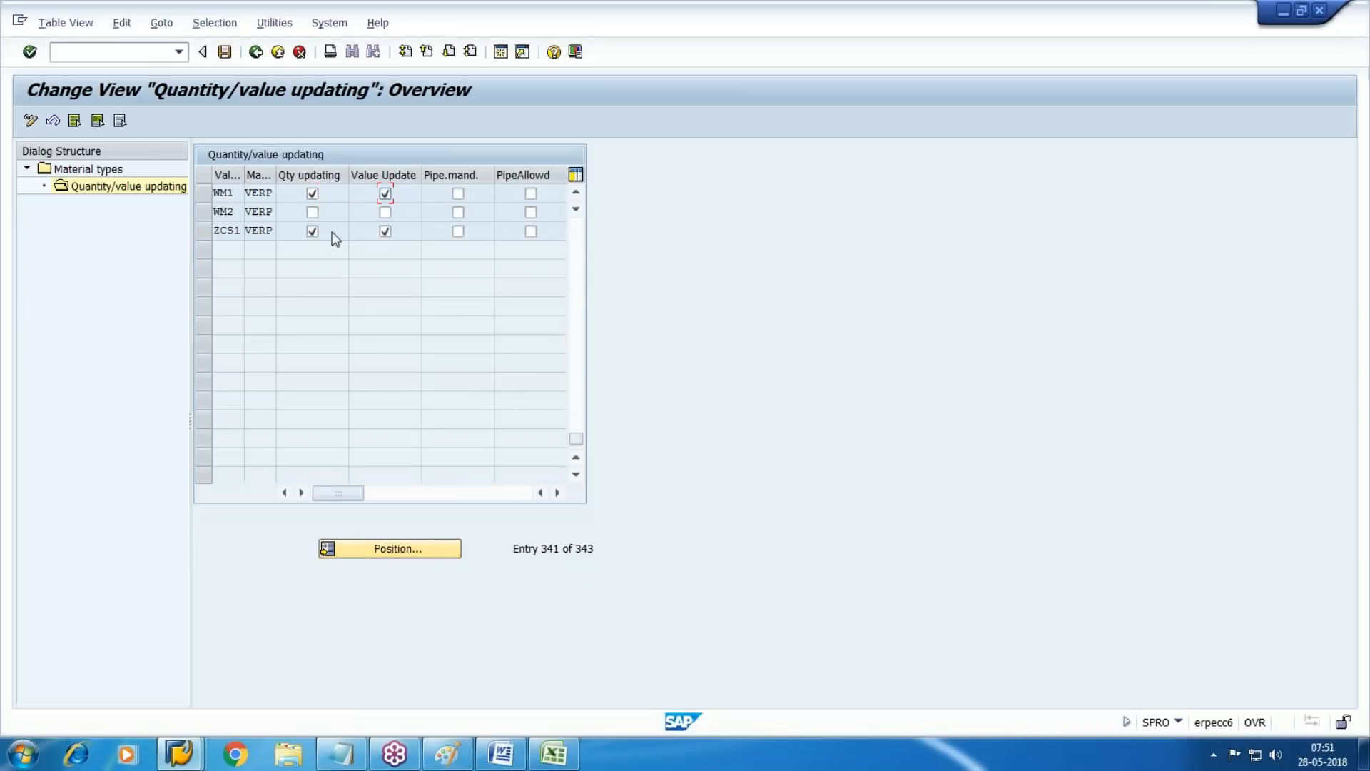
pyautogui.click(312, 212)
pyautogui.click(387, 213)
pyautogui.click(225, 52)
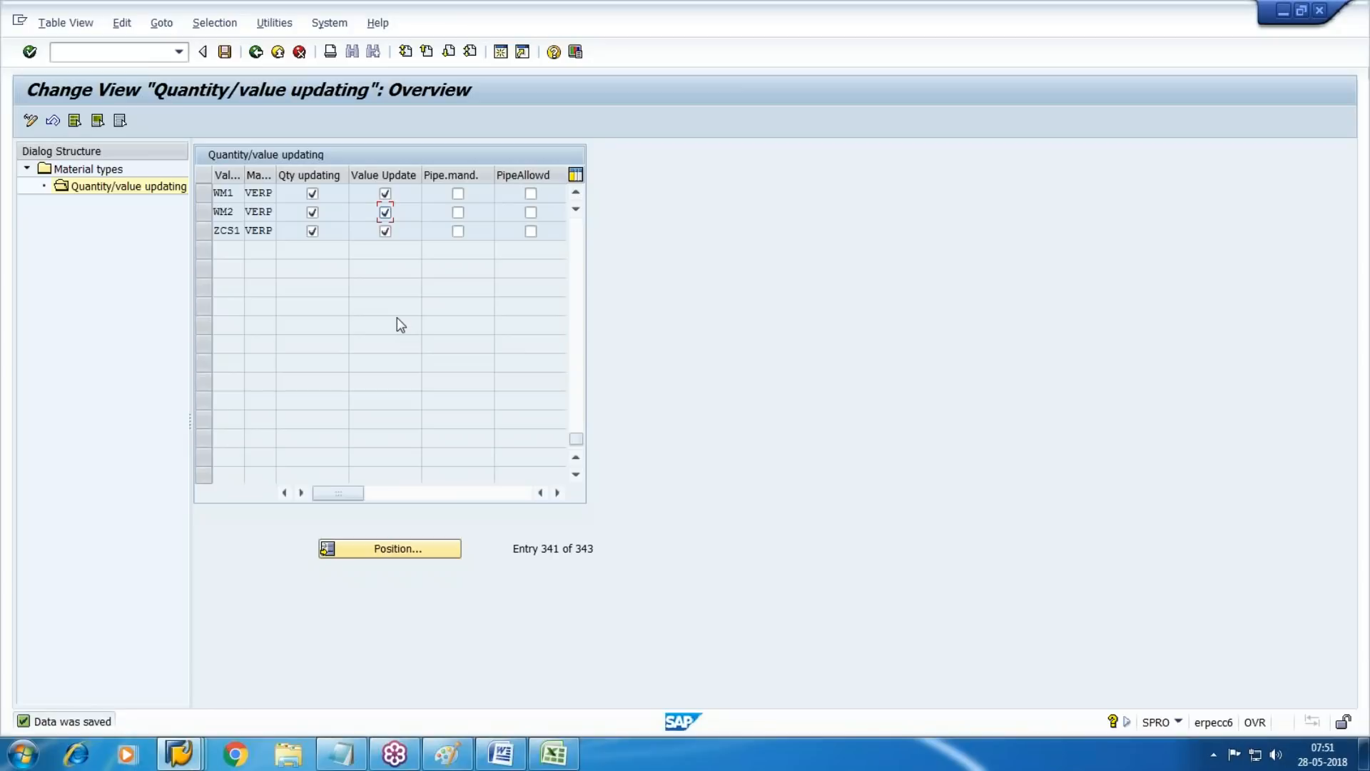
pyautogui.click(1352, 51)
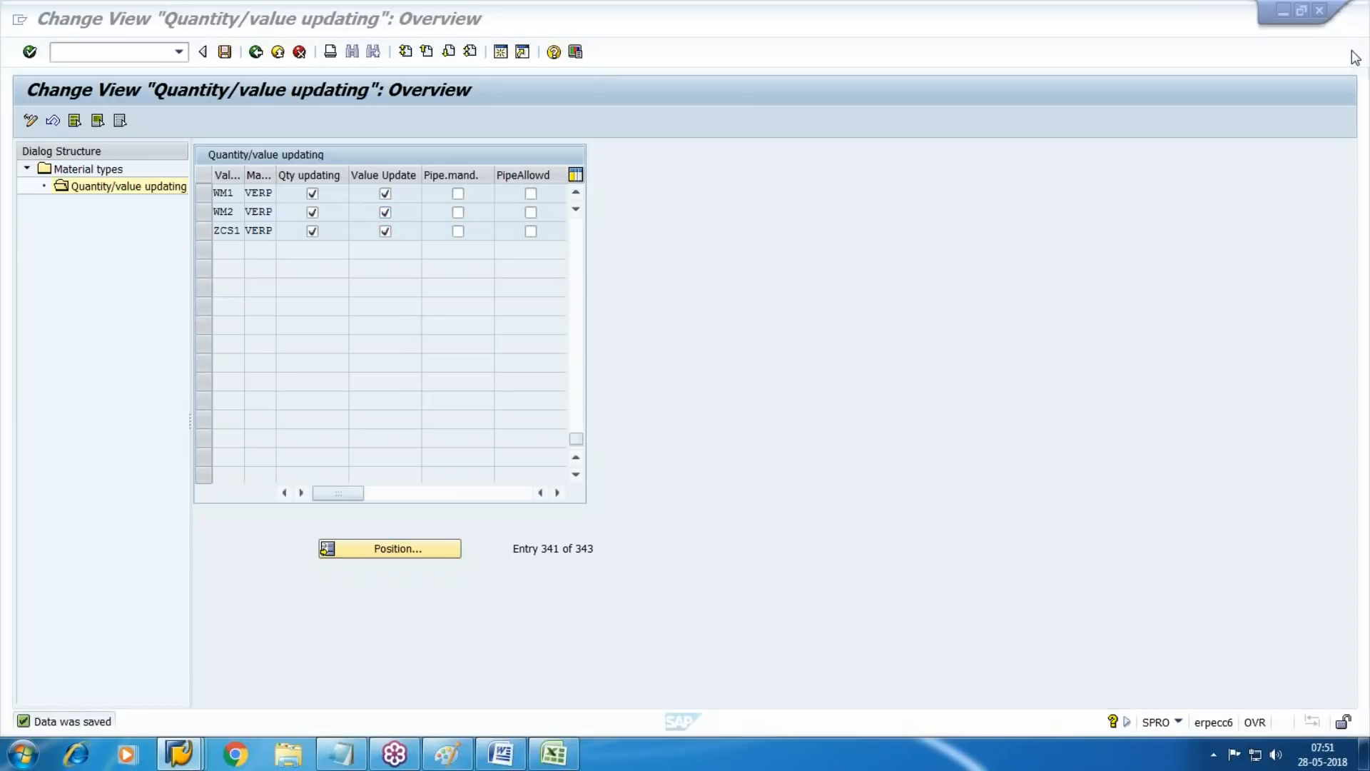